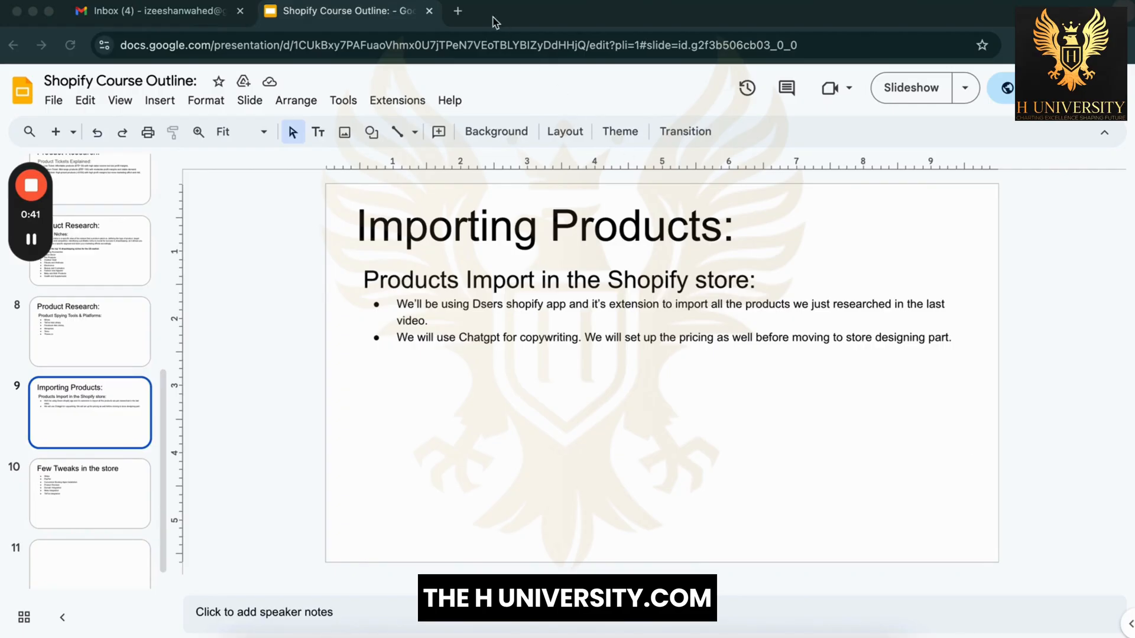
Step: Open a fresh blank browser tab beside the Google Slides course outline
left_click(459, 12)
Step: Load shopify.com in the new tab and start a Shopify free trial
left_click(469, 41)
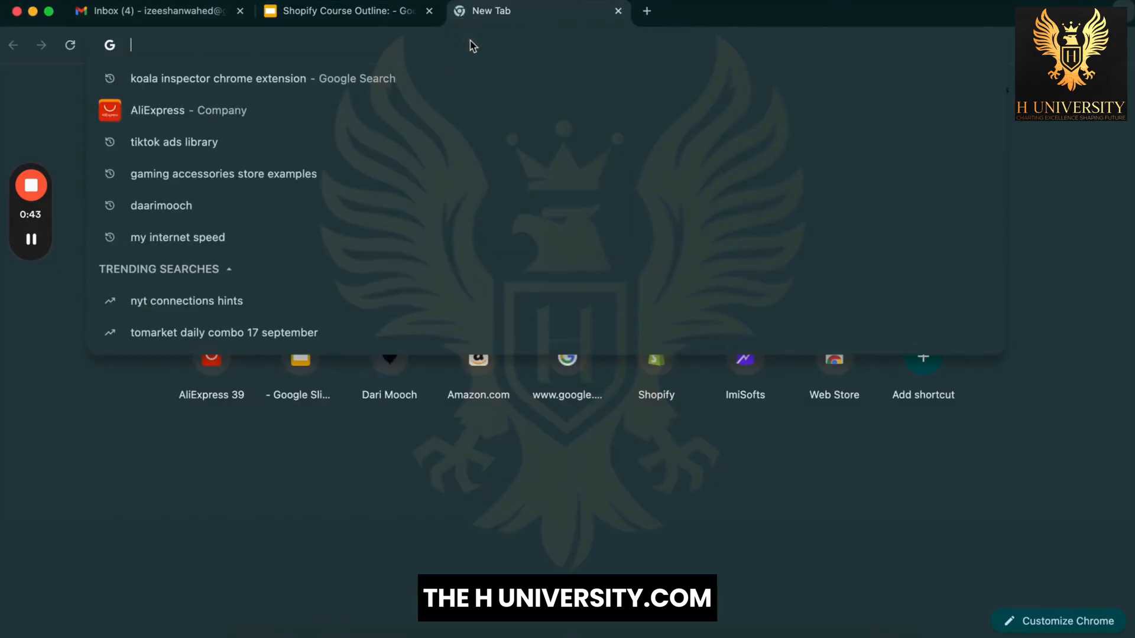
type("shop")
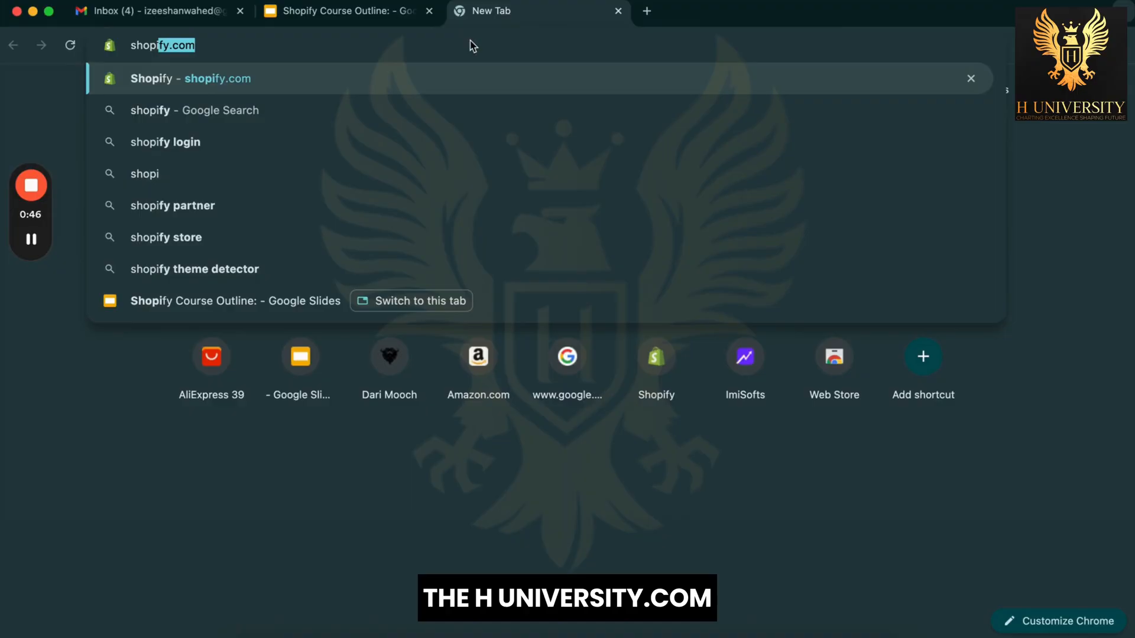
key("Return")
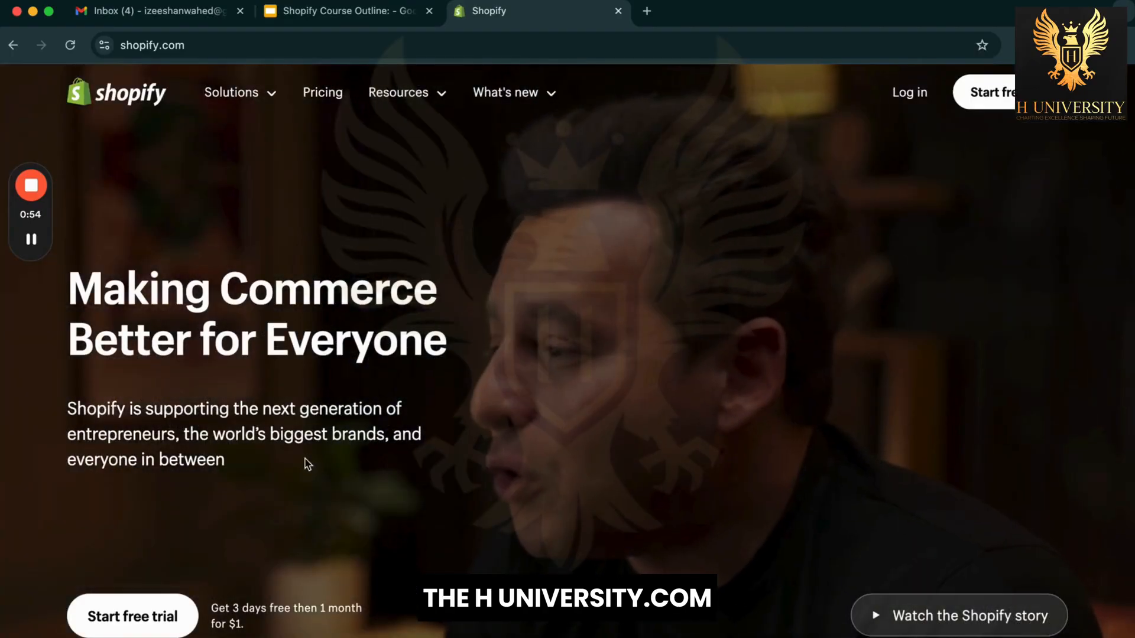
scroll(259, 505, "down", 2)
scroll(259, 505, "up", 2)
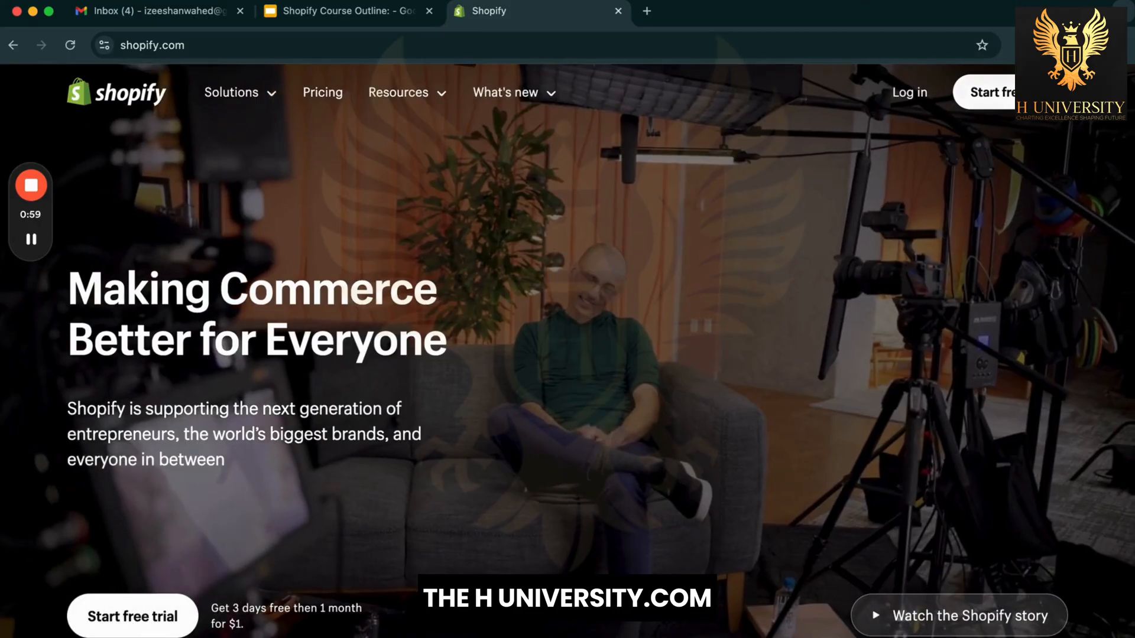
left_click(1025, 93)
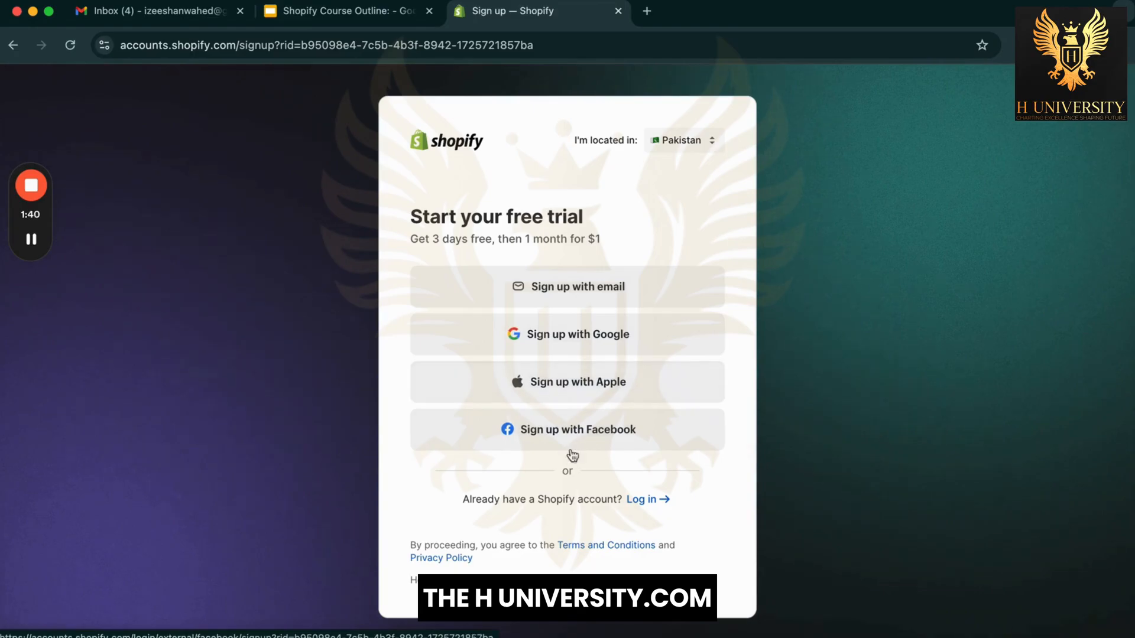
Step: Sign up with email, entering the Gmail address and a strong password, and create the account
left_click(554, 288)
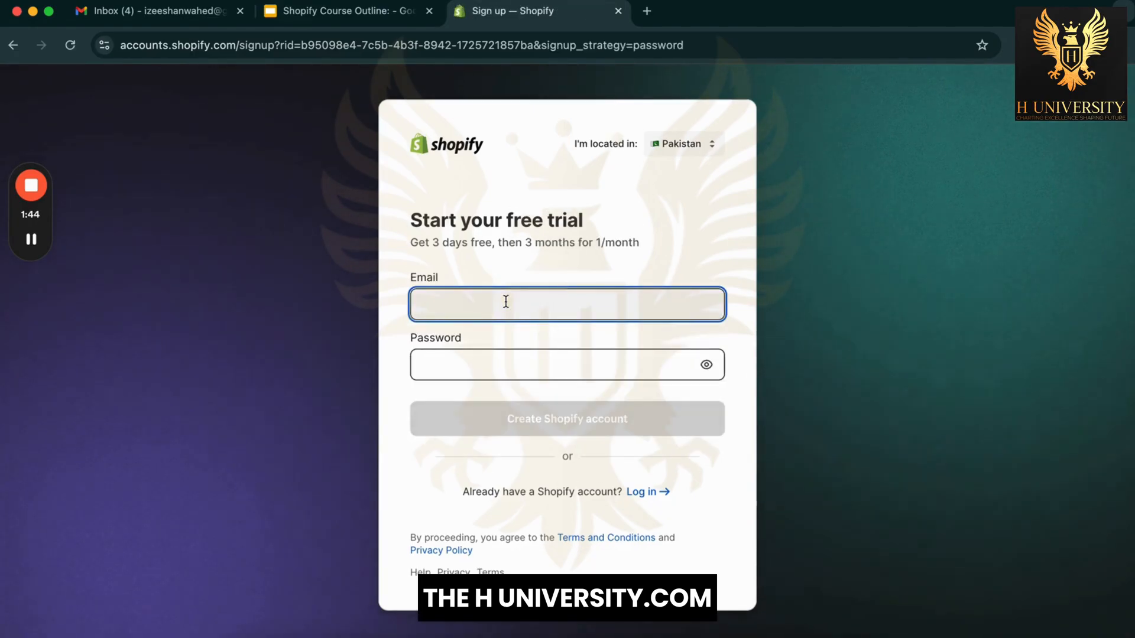
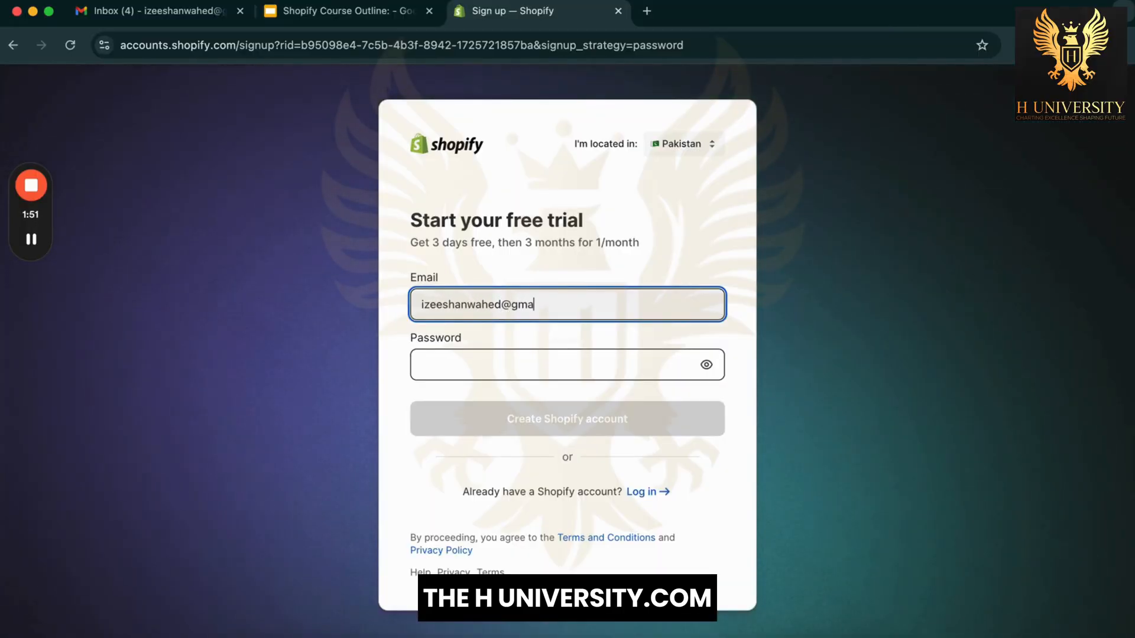
left_click(499, 365)
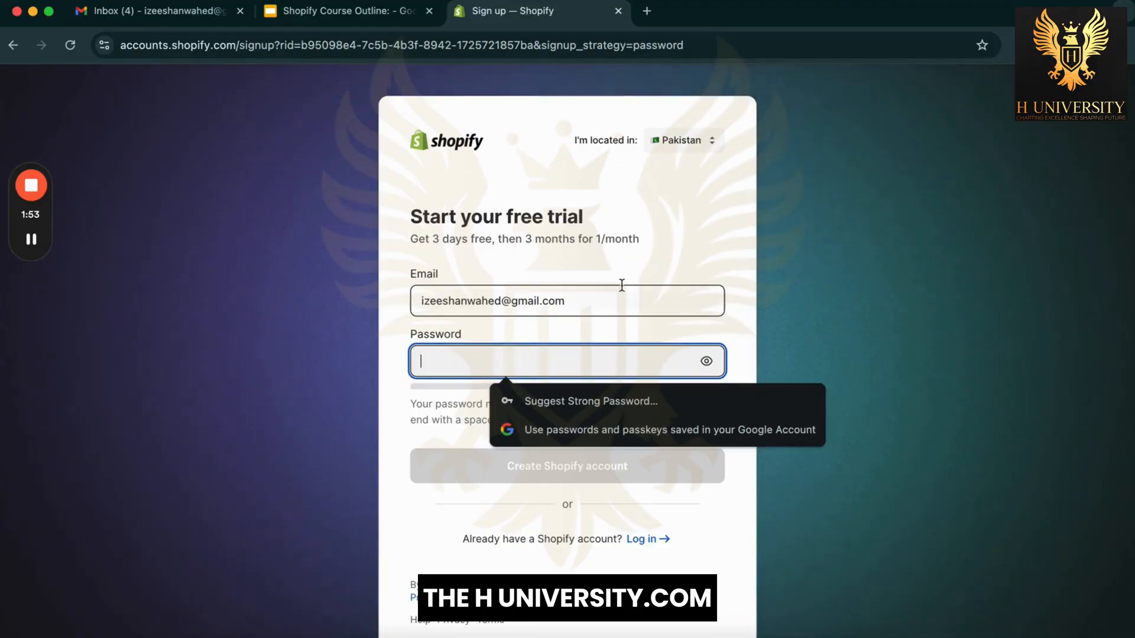
type("•••")
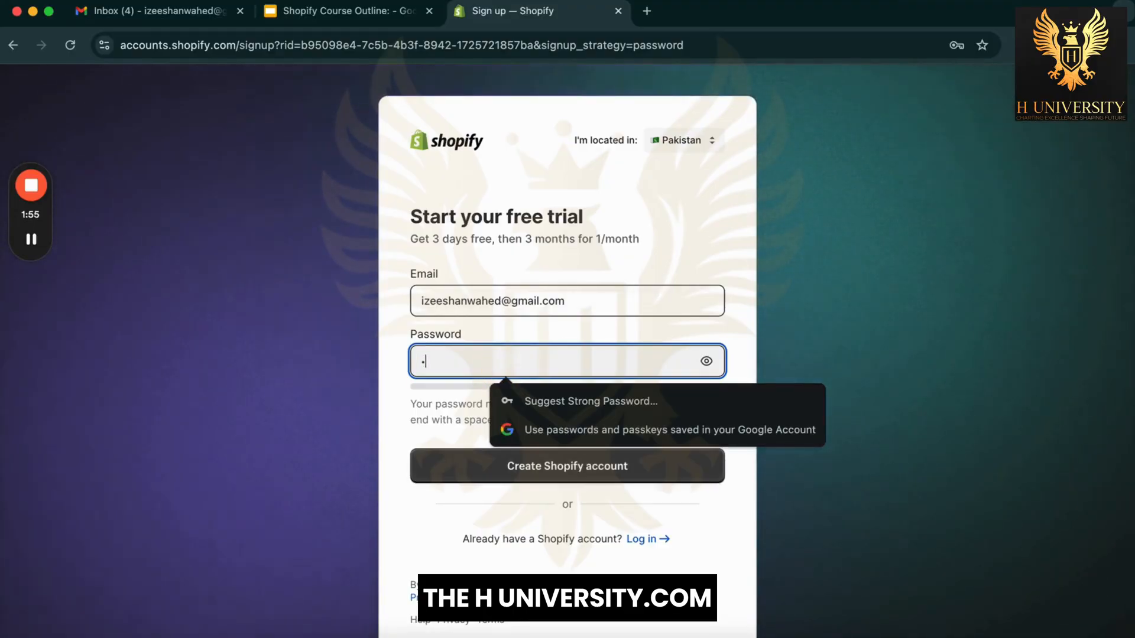
type("•••••••••••")
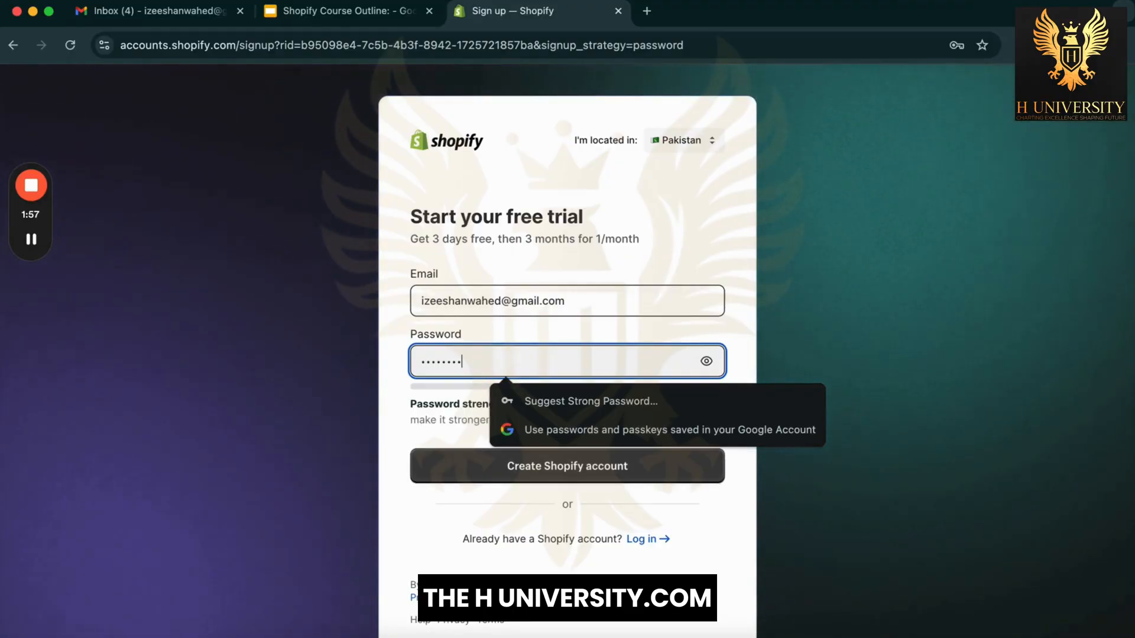
left_click(431, 484)
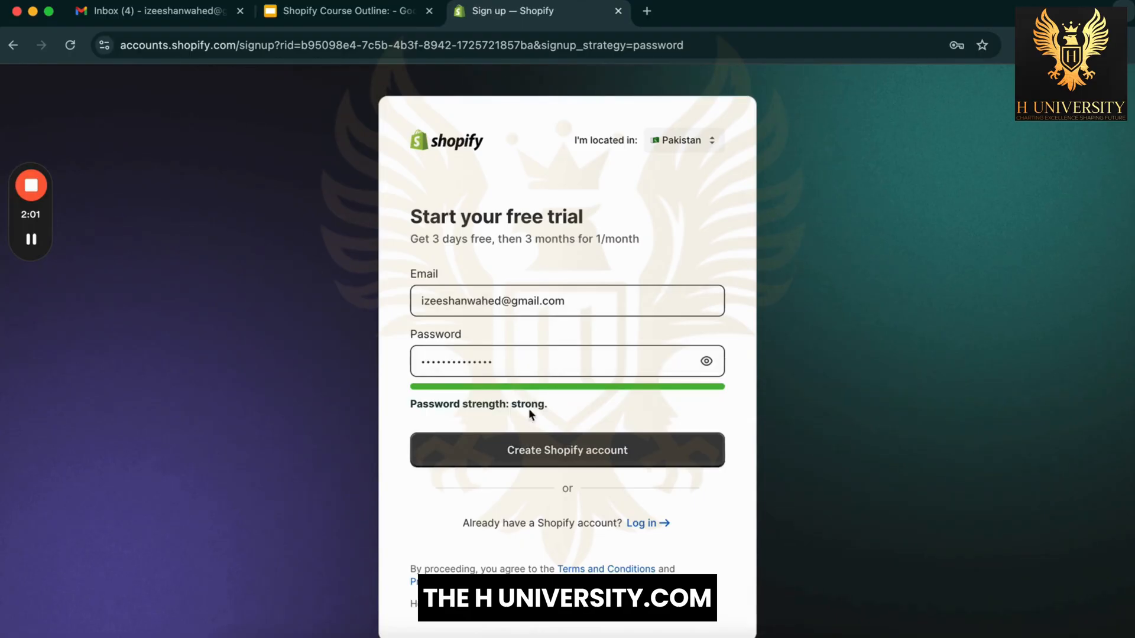
left_click(531, 444)
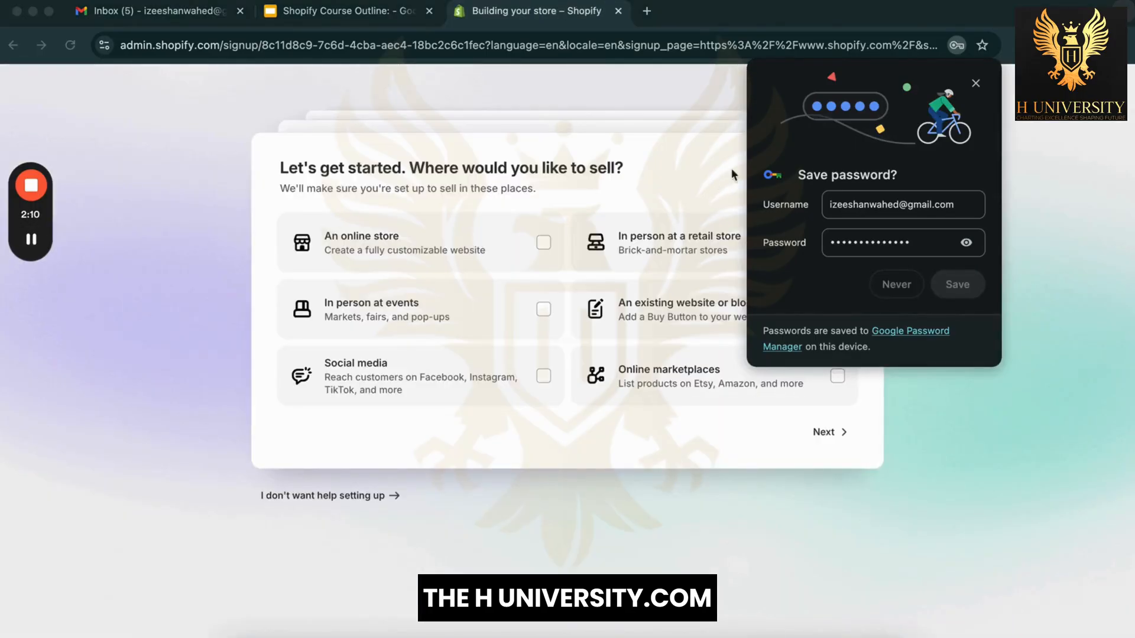
Step: Save the Shopify password in Chrome and dismiss the Google Account passwords prompt
left_click(958, 285)
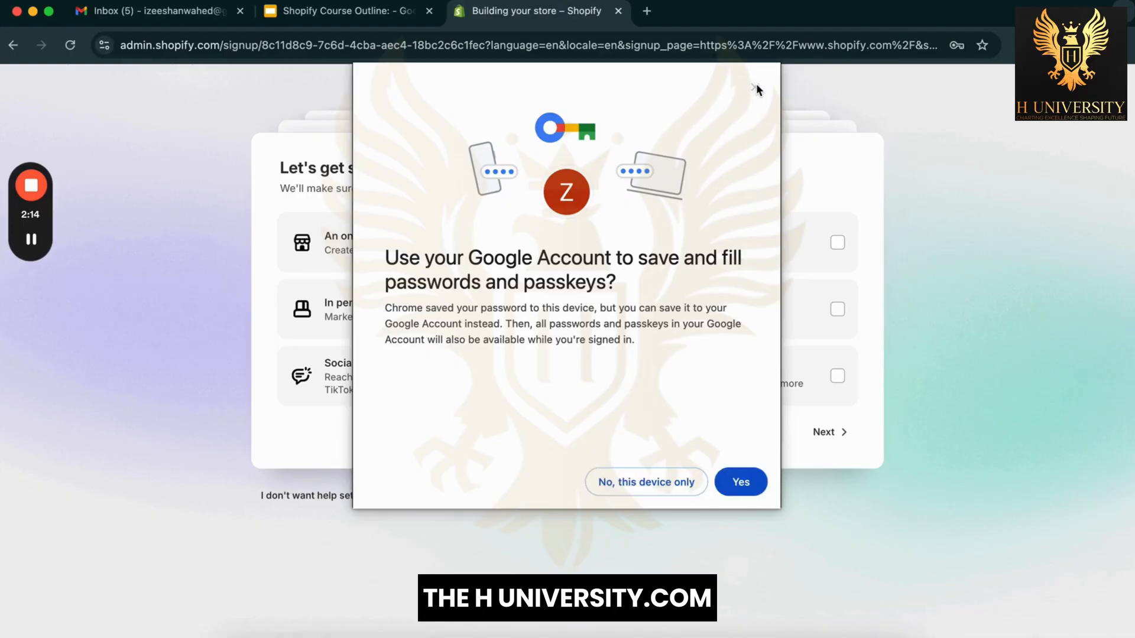
left_click(755, 87)
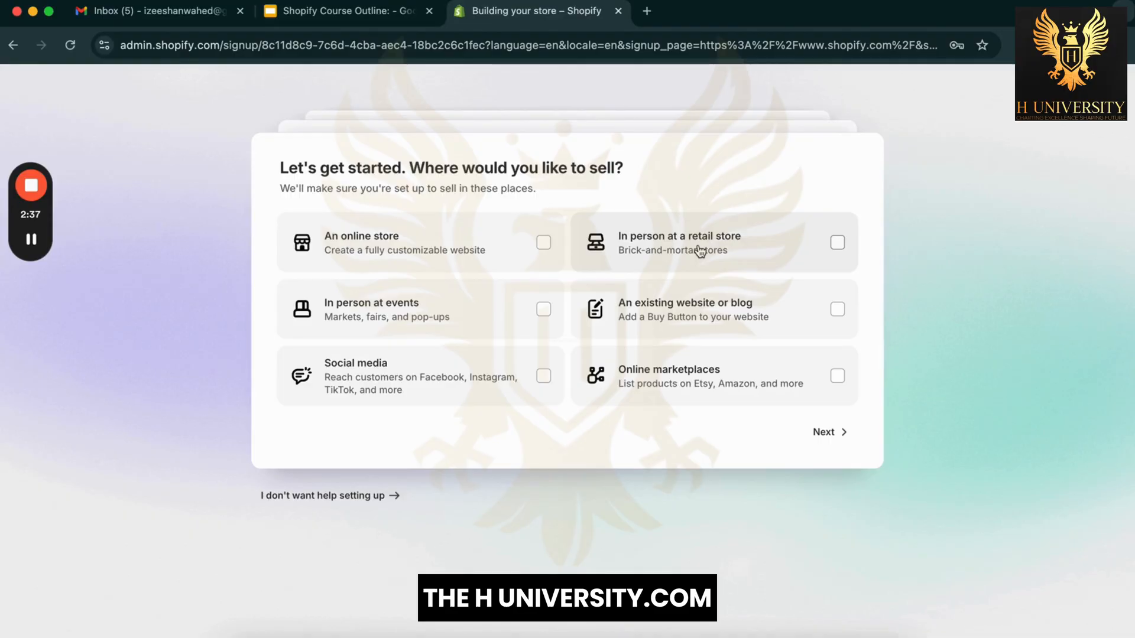
Step: Select all six selling channels: online store, retail, events, website/blog, social media and marketplaces
left_click(502, 245)
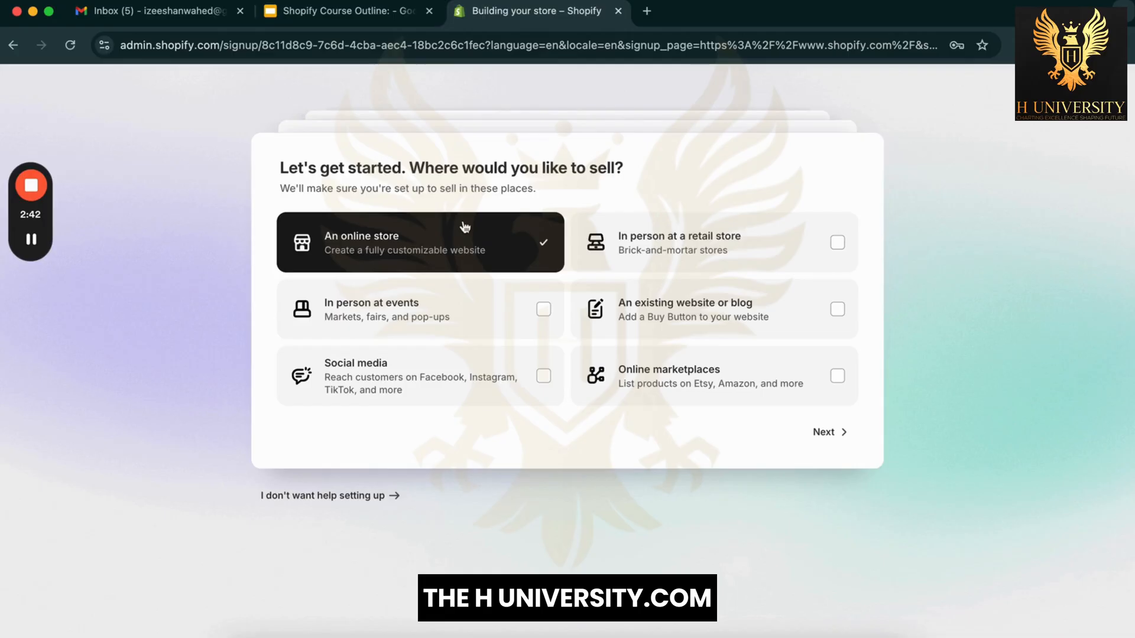
left_click(659, 223)
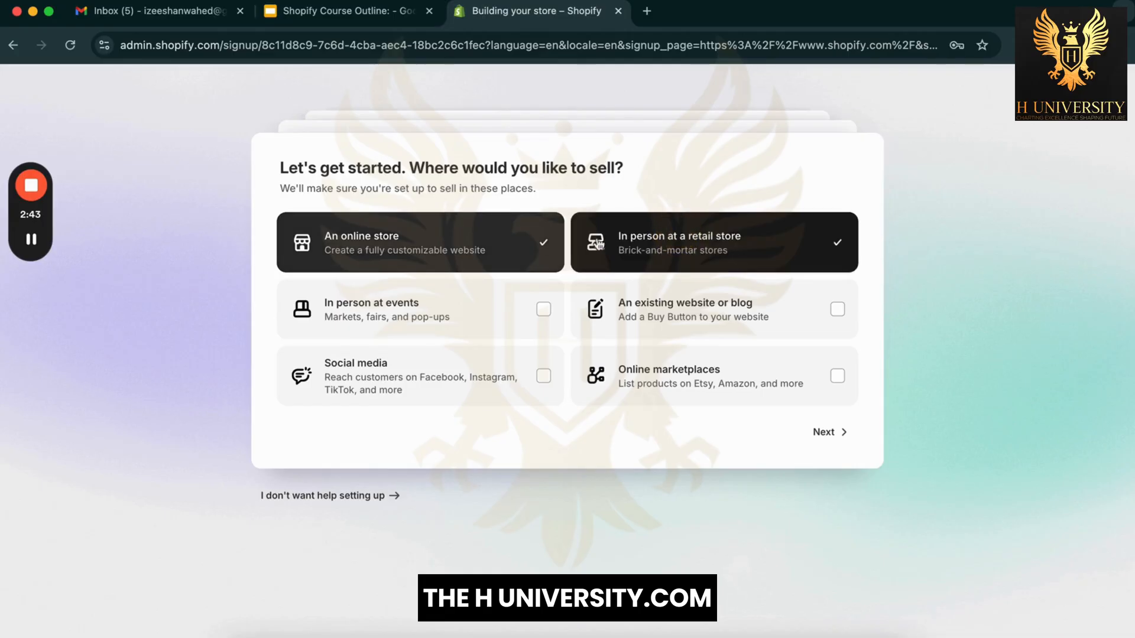
left_click(470, 320)
left_click(617, 319)
left_click(786, 241)
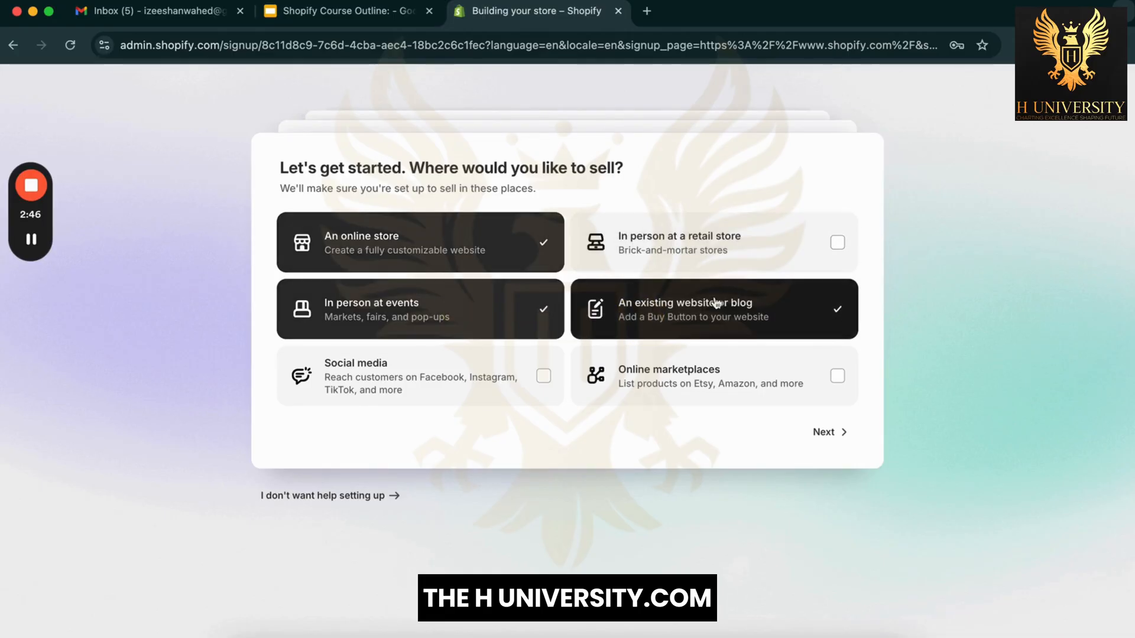
left_click(451, 385)
left_click(626, 379)
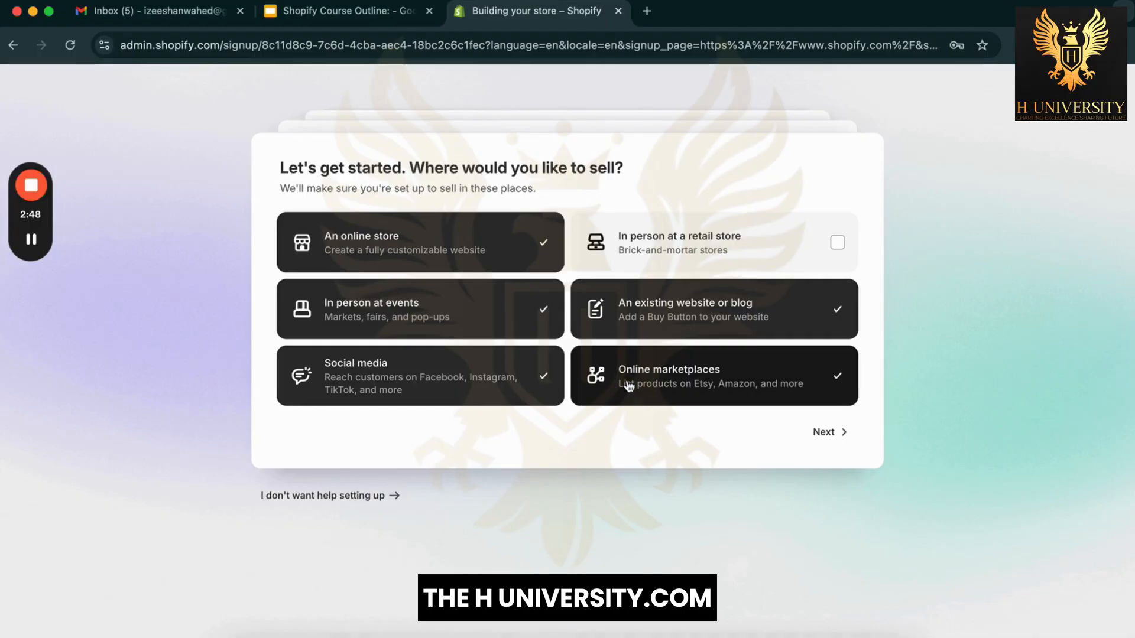
left_click(731, 255)
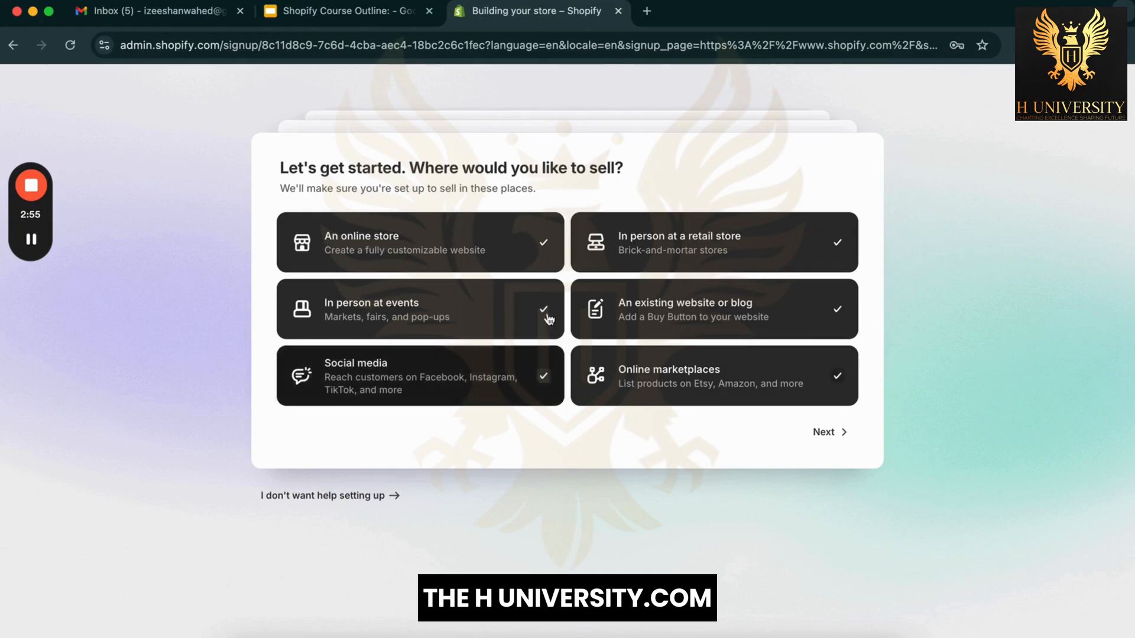
left_click(824, 434)
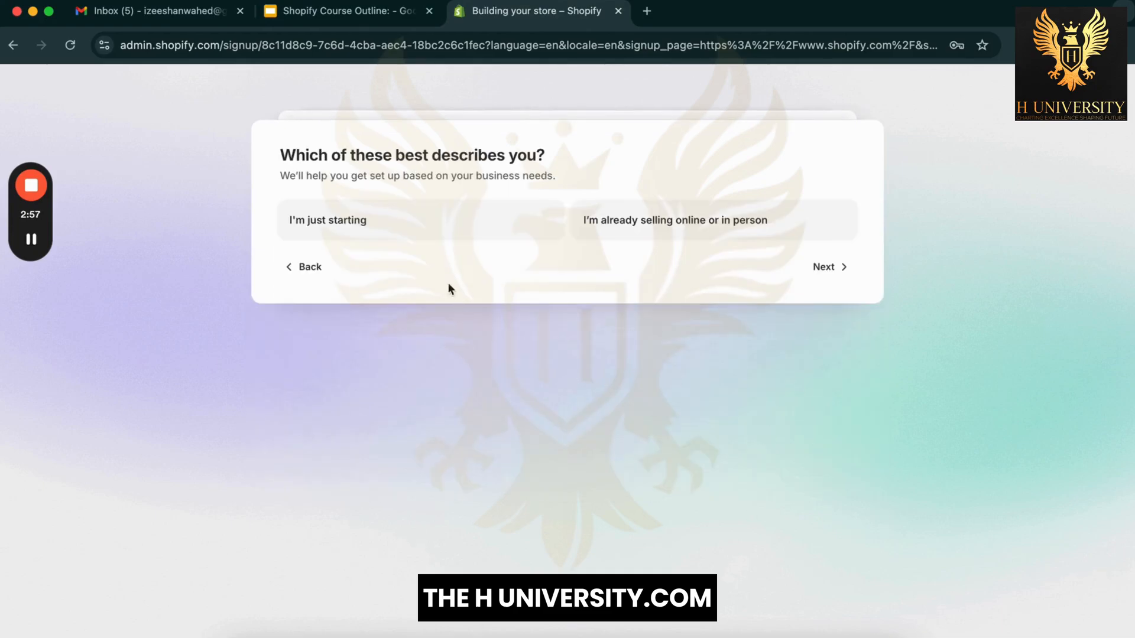
Step: Answer 'I'm just starting' to describe the business
double_click(308, 155)
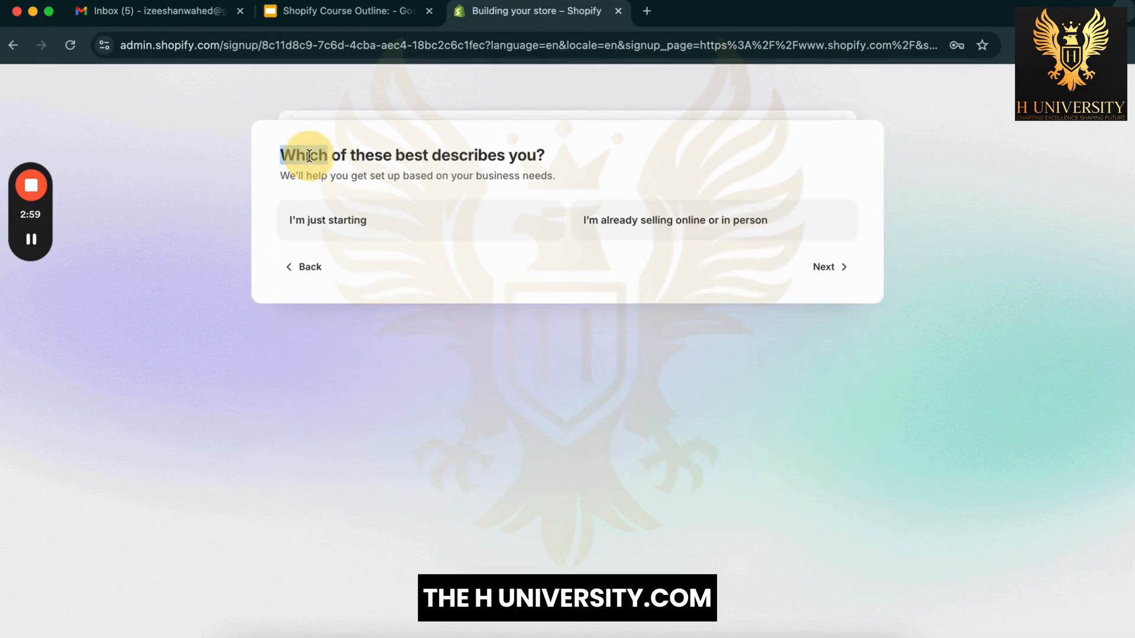
left_click(498, 155)
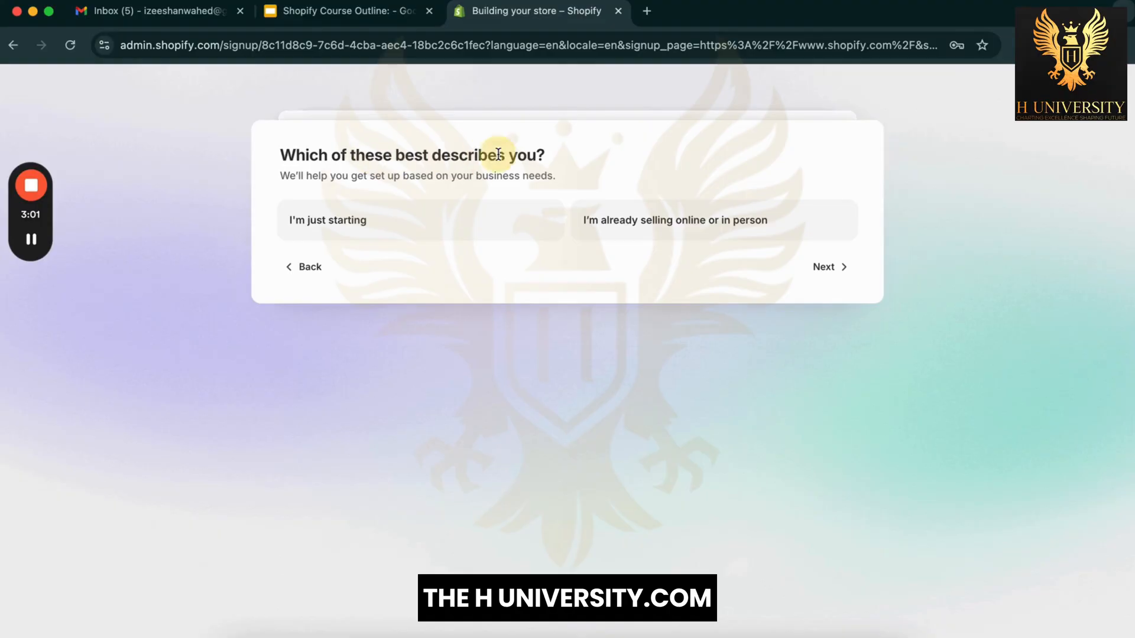
left_click(343, 220)
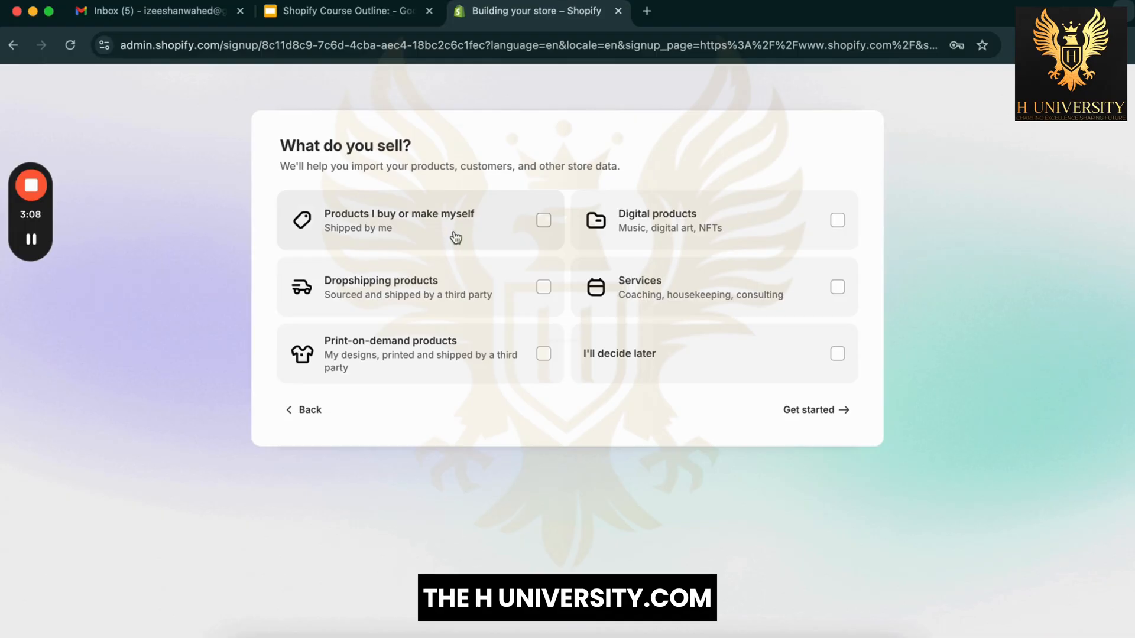
Step: Choose Dropshipping, Products I buy or make, Print-on-demand, Digital products and Services, then get started
left_click(416, 283)
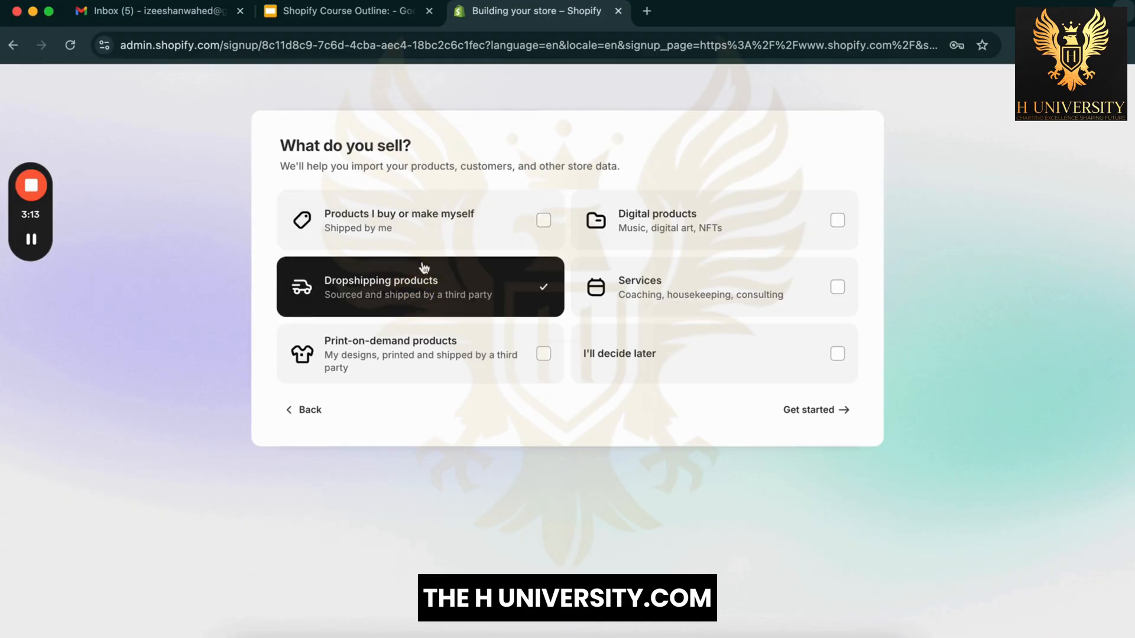
left_click(435, 239)
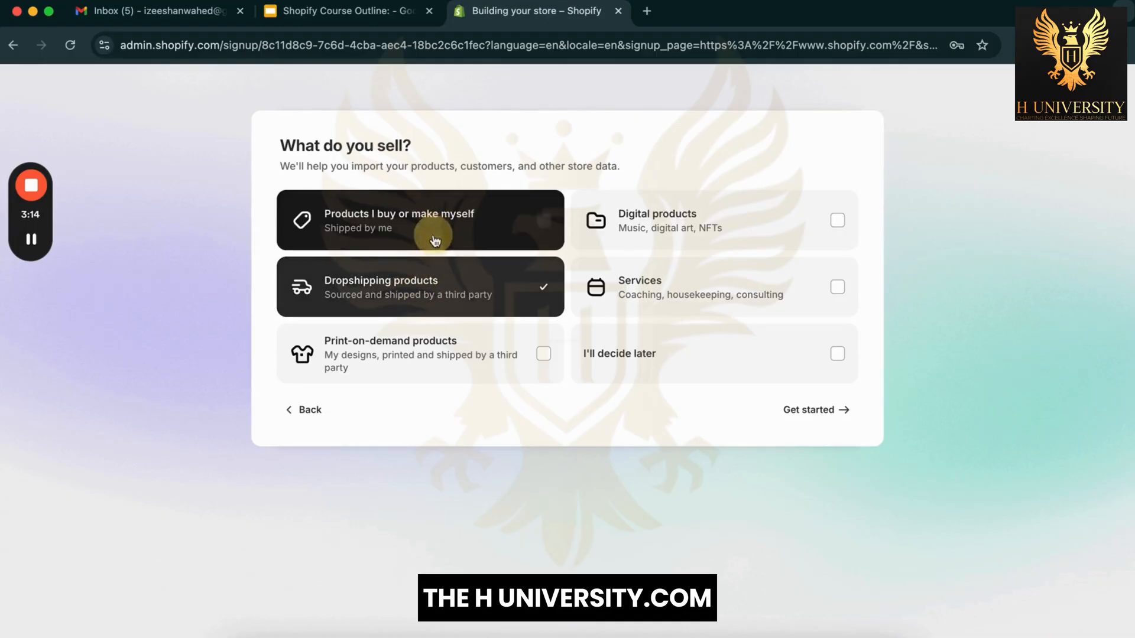
left_click(432, 342)
left_click(597, 242)
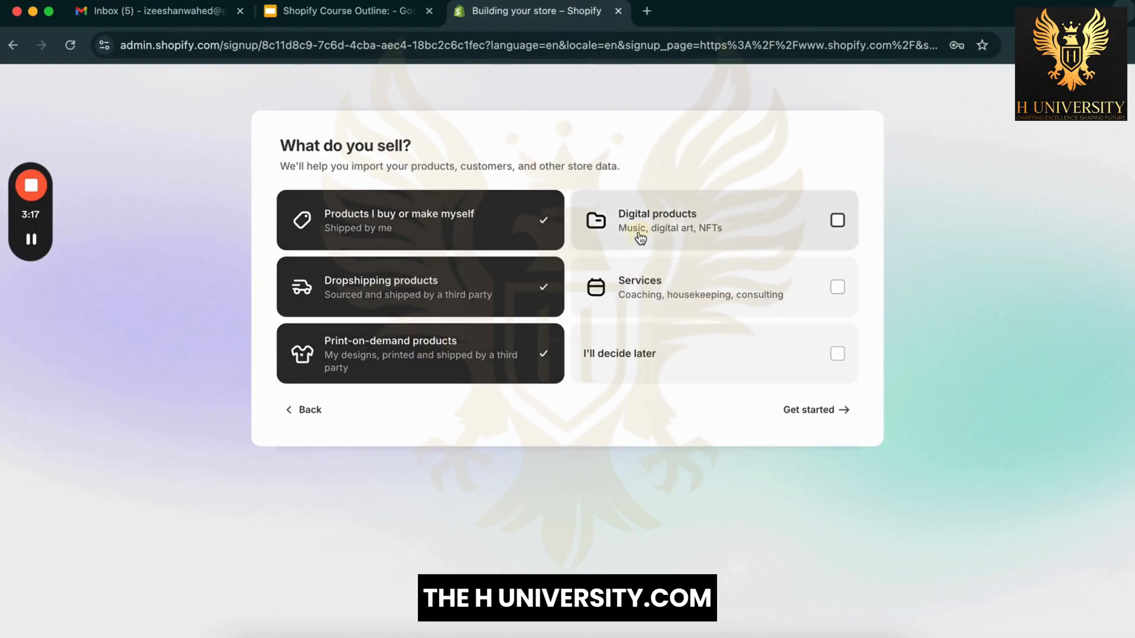
left_click(595, 278)
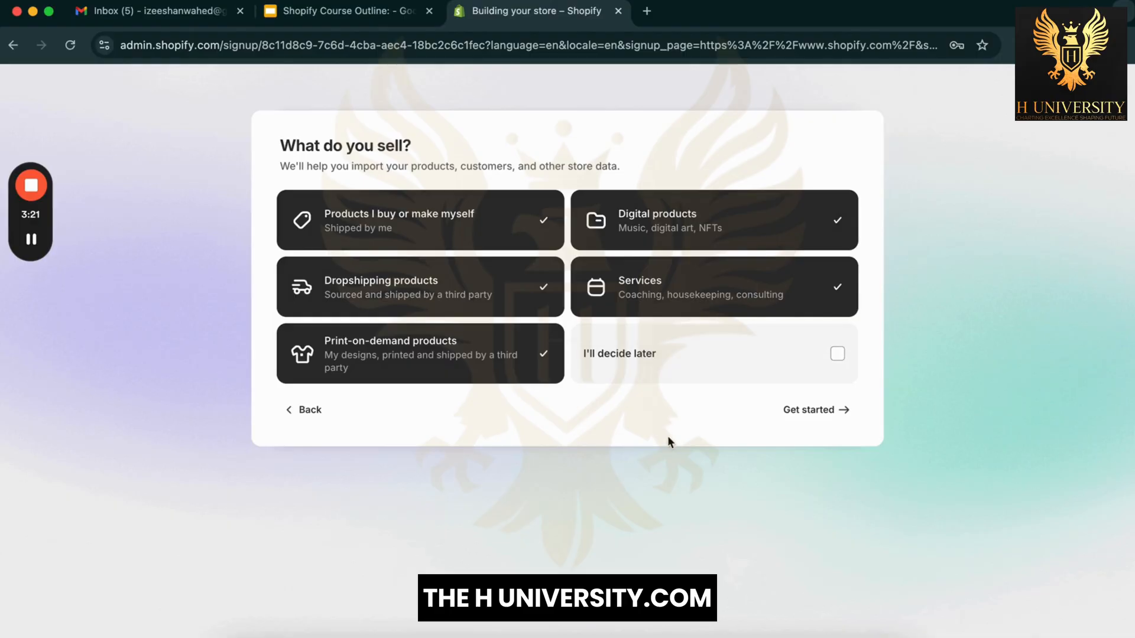
left_click(827, 426)
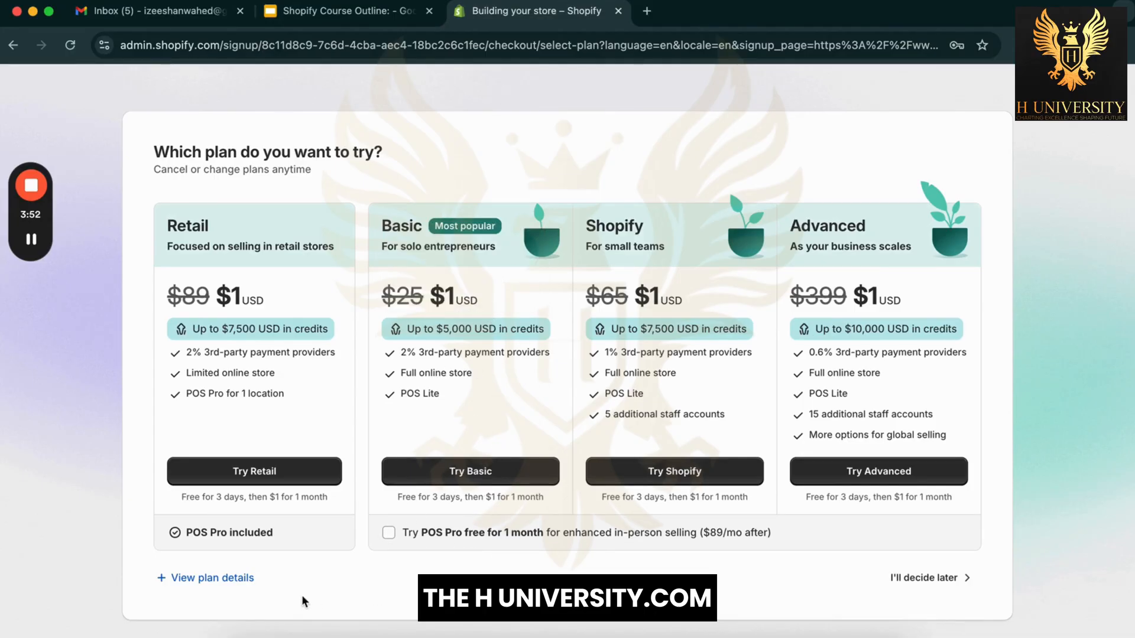
Step: Skip plan selection with 'I'll decide later'
left_click(911, 580)
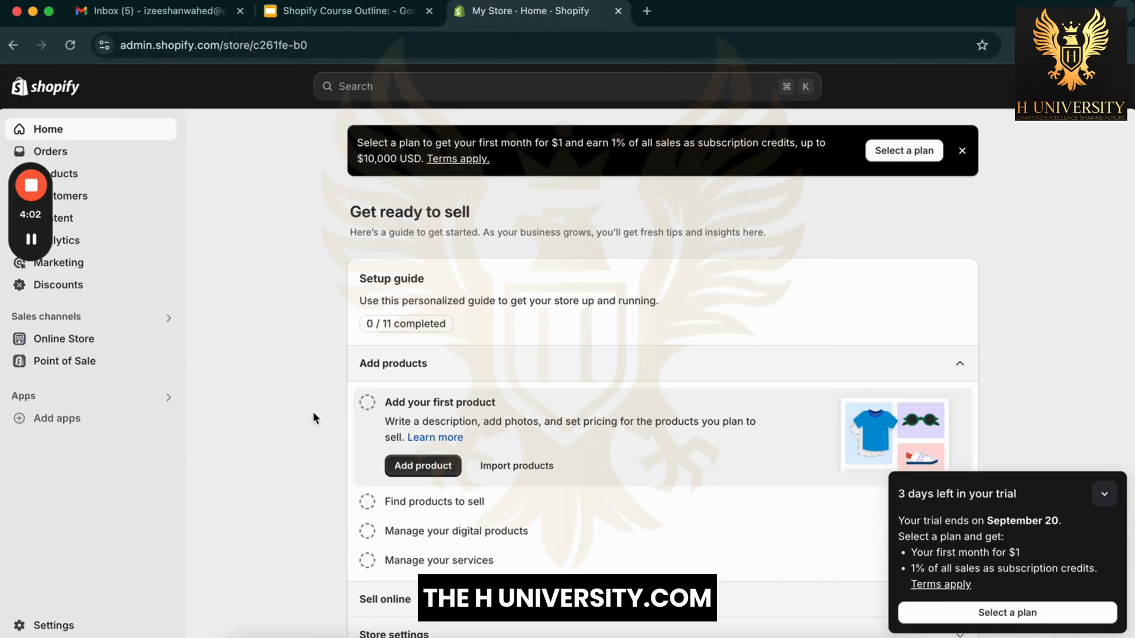
Step: Collapse the trial reminder card to the '3 days left' notice and open Settings
left_click_drag(32, 214, 27, 535)
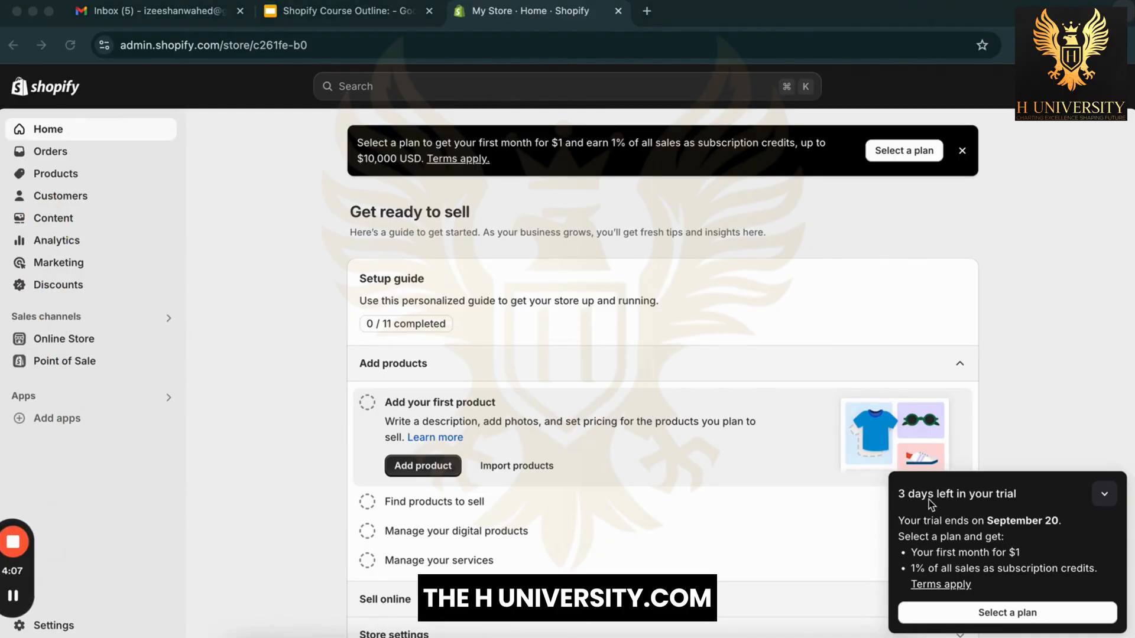
left_click(1005, 497)
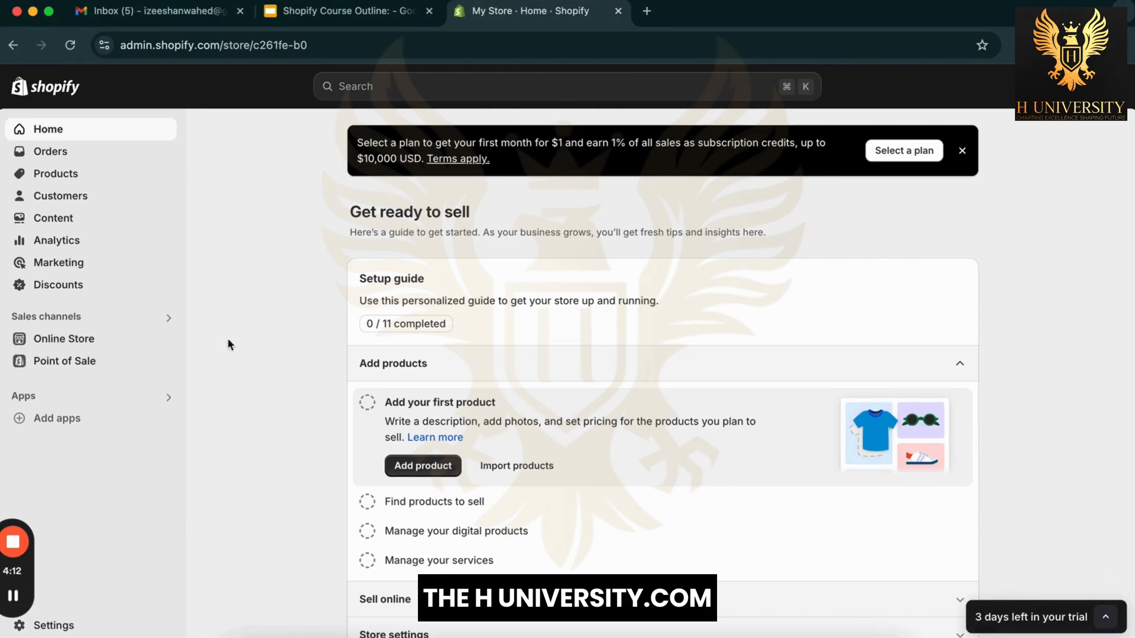
scroll(227, 354, "down", 3)
scroll(283, 508, "up", 3)
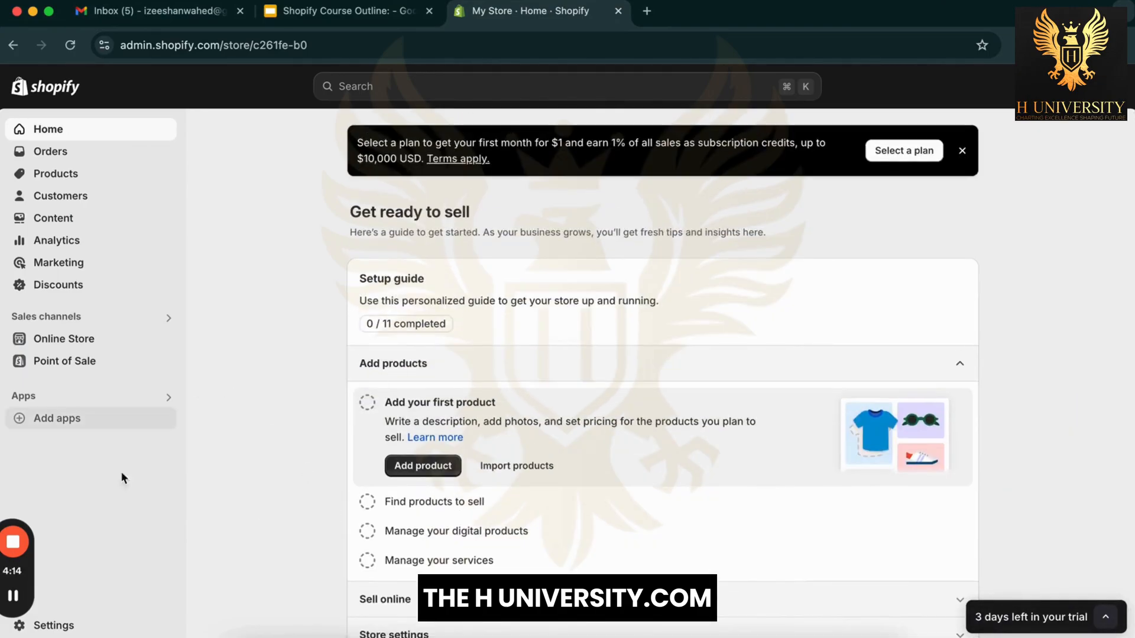
left_click_drag(26, 570, 19, 518)
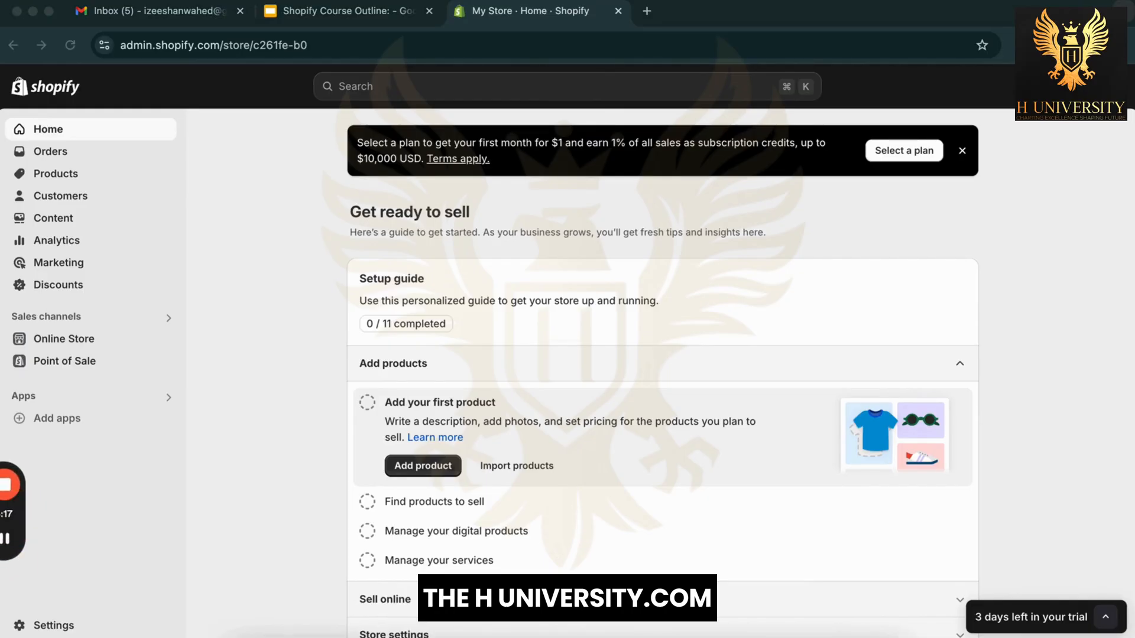
left_click(71, 631)
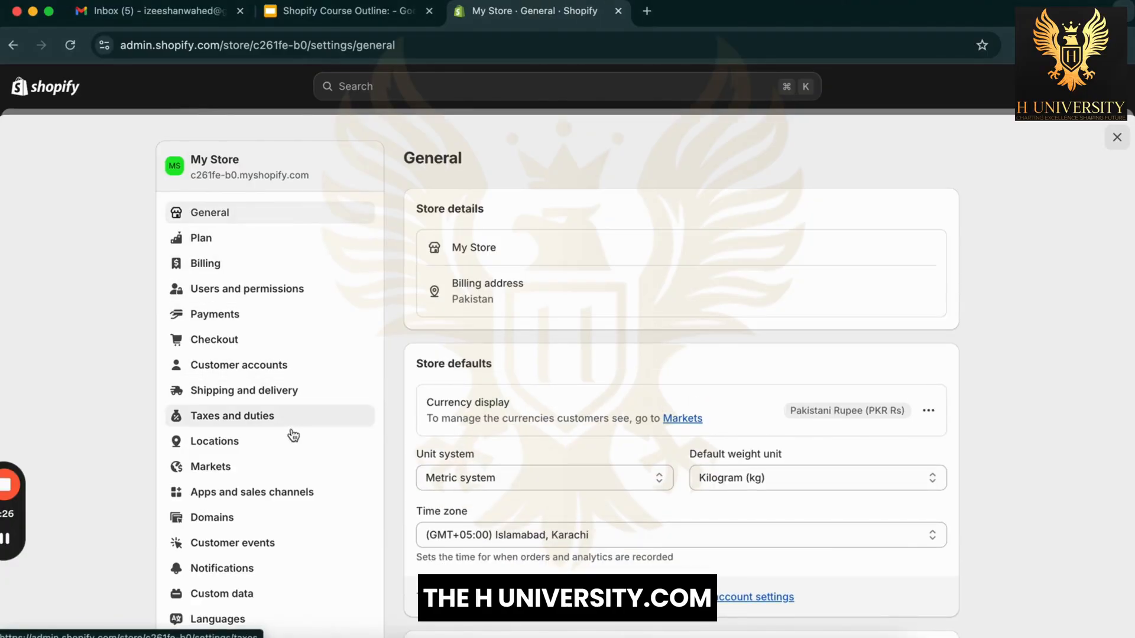
Step: Copy the store's myshopify.com domain from Apps and sales channels and load it in a new tab
left_click(314, 491)
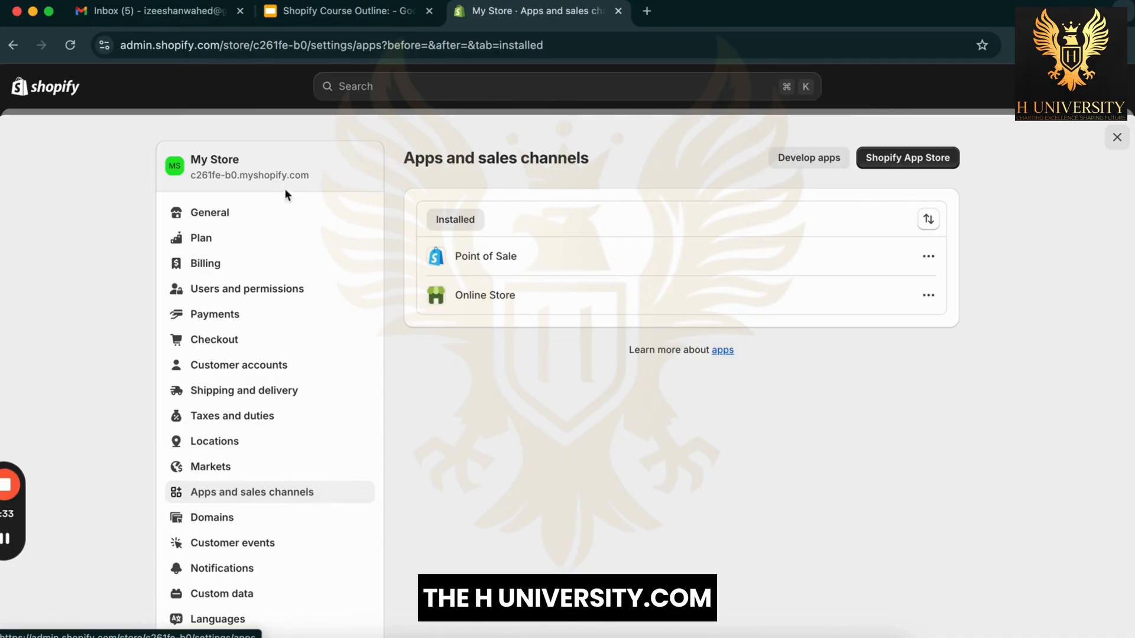
triple_click(286, 173)
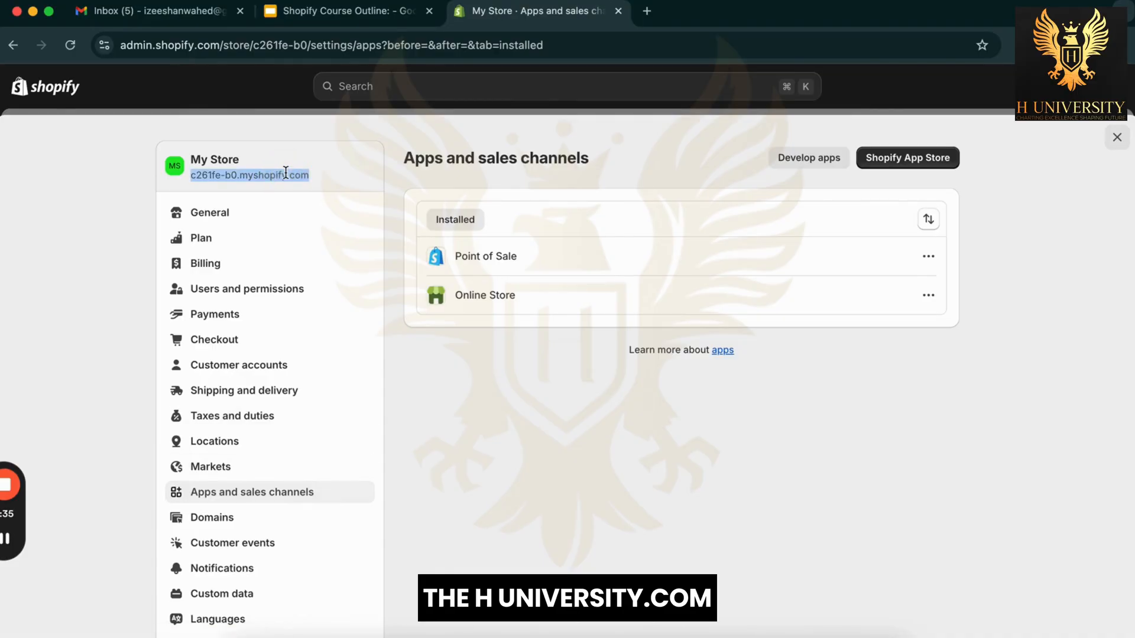
key("super+c")
left_click(646, 11)
key("super+v")
key("Return")
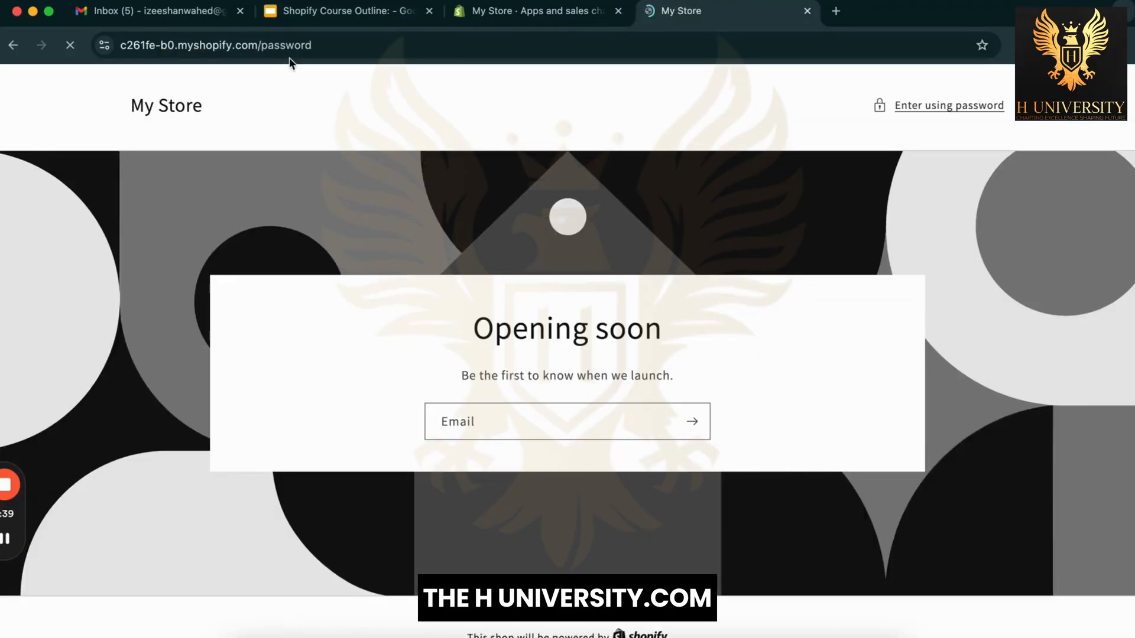
Step: Close Settings and open the live online store in a new tab
left_click(552, 11)
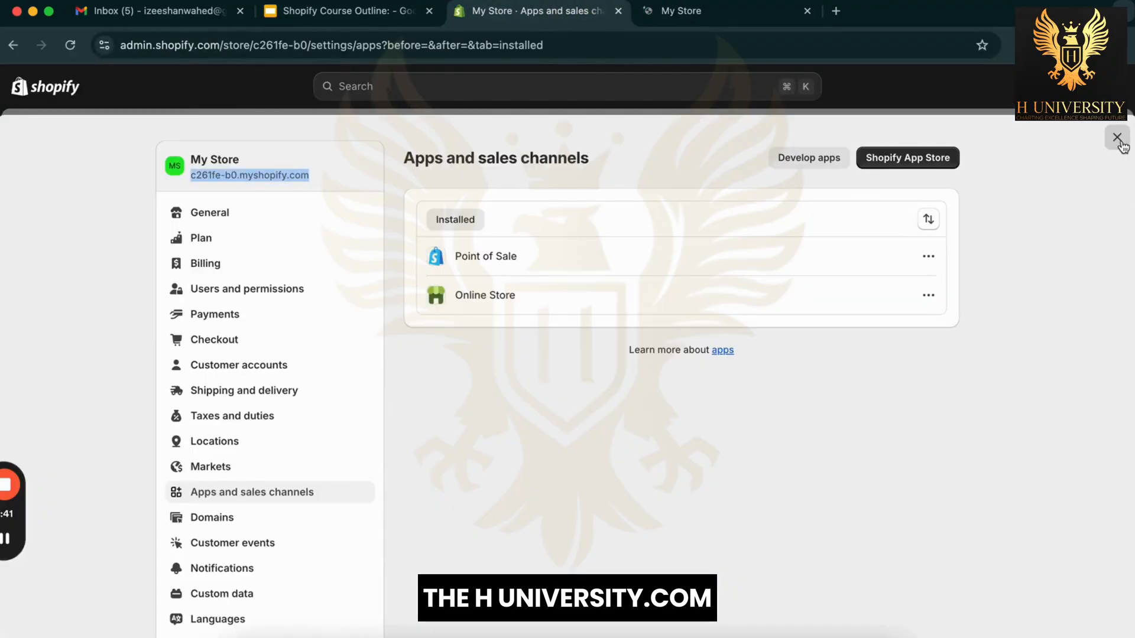
left_click(1119, 141)
left_click(165, 341)
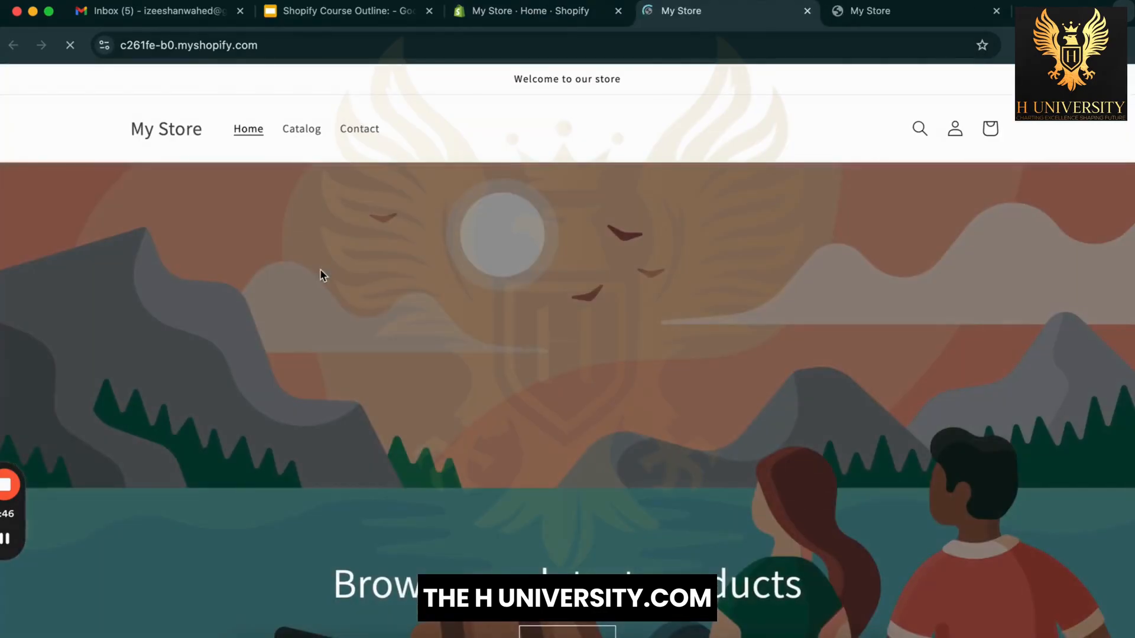
Step: Browse the storefront's example Rs.19.99 T-shirt products, hide the preview bar, and return to admin
scroll(598, 503, "down", 5)
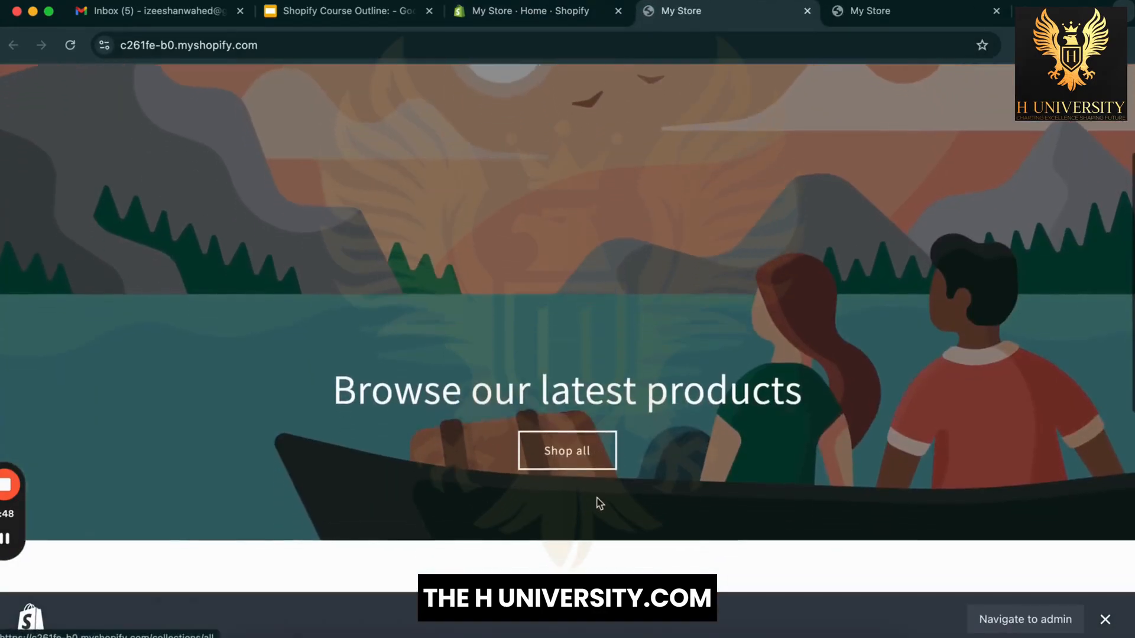
scroll(598, 502, "down", 5)
scroll(1059, 372, "down", 3)
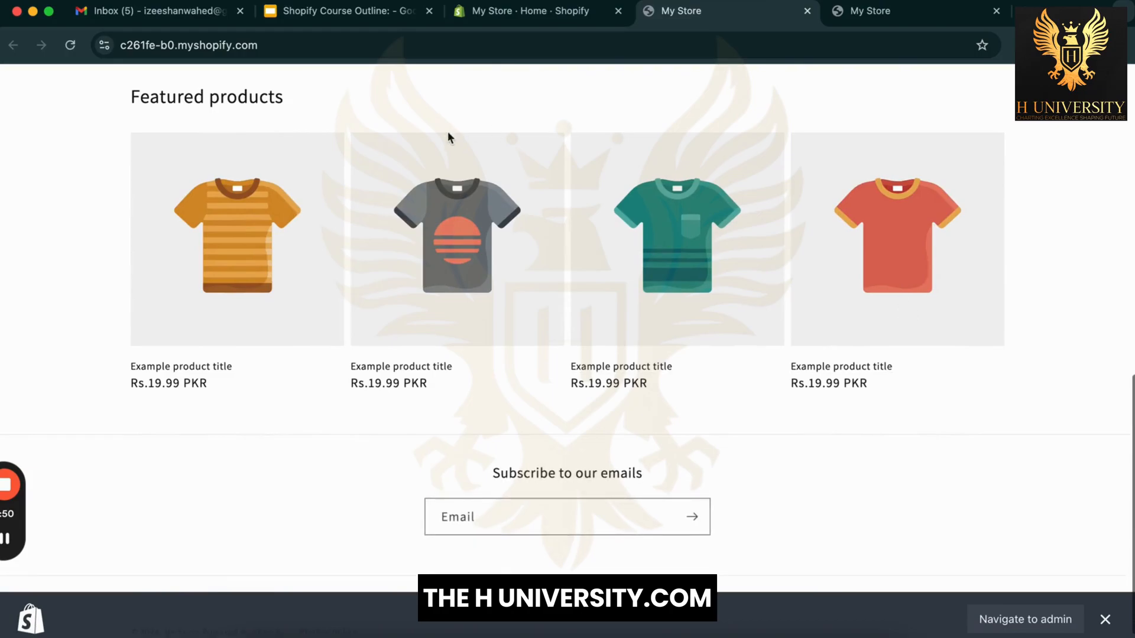
scroll(1022, 509, "down", 1)
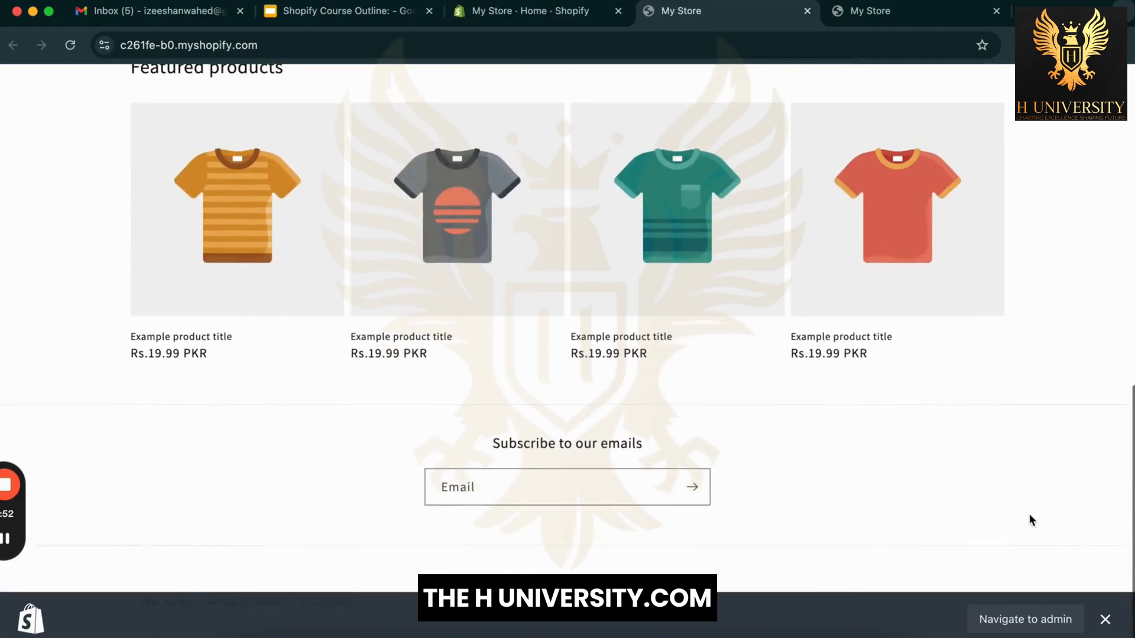
scroll(1030, 516, "up", 1)
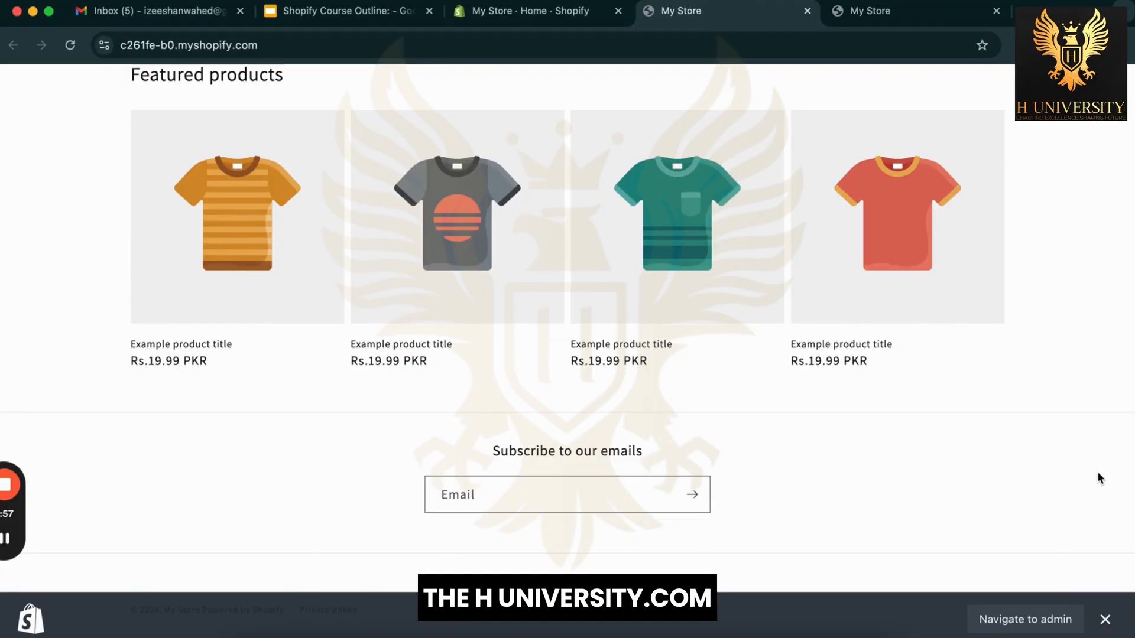
left_click(1105, 620)
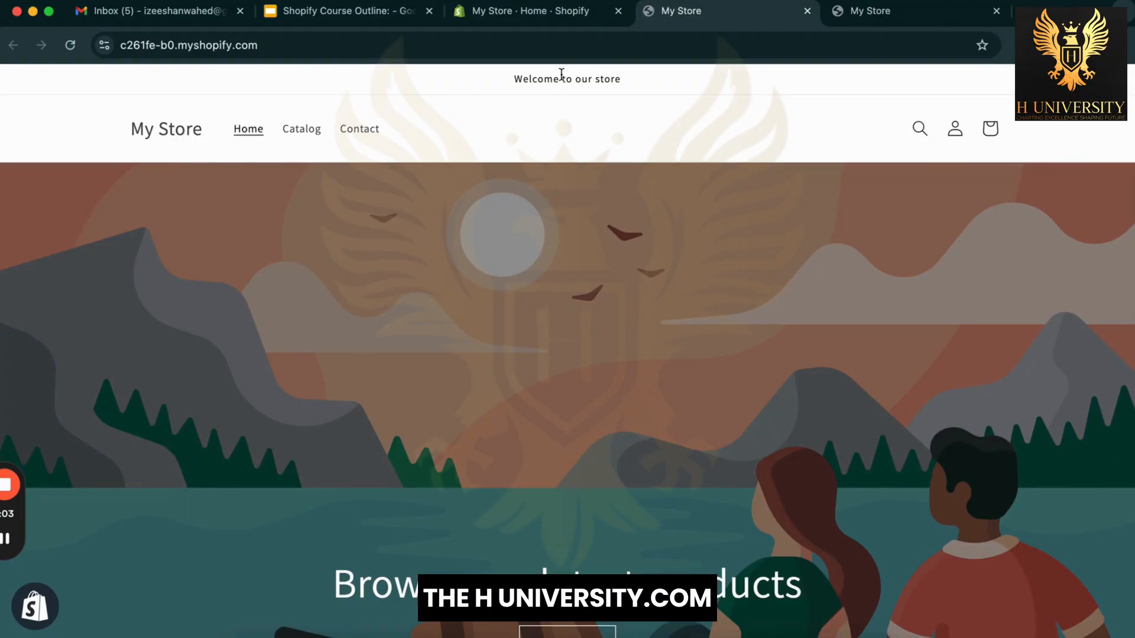
left_click(552, 12)
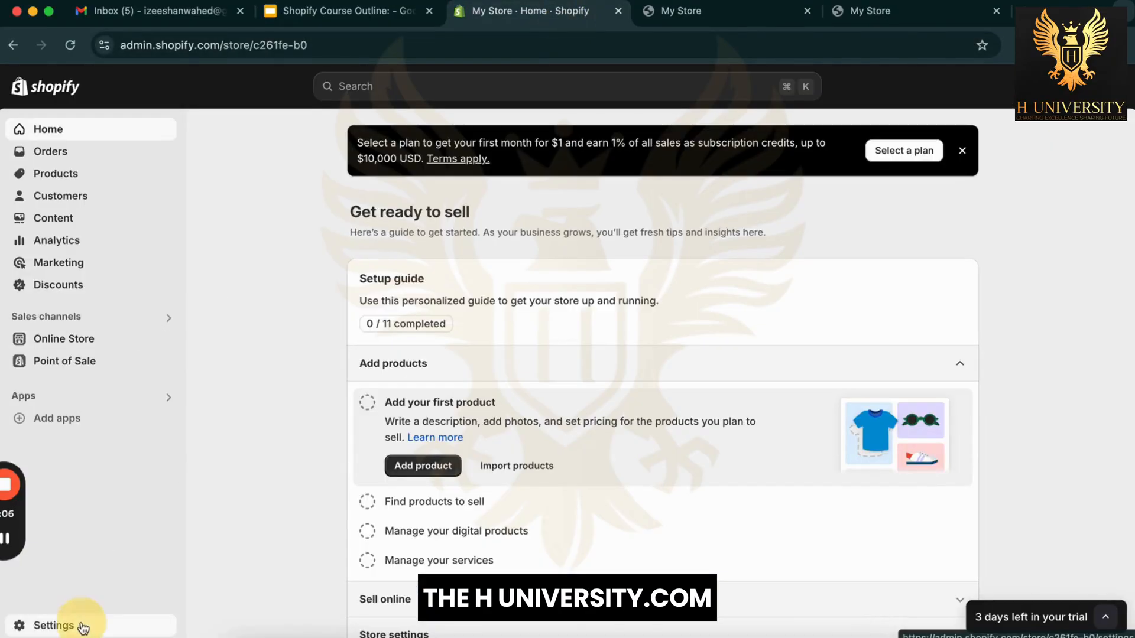
Step: Launch the Shopify App Store from Settings > Apps and sales channels
left_click(78, 624)
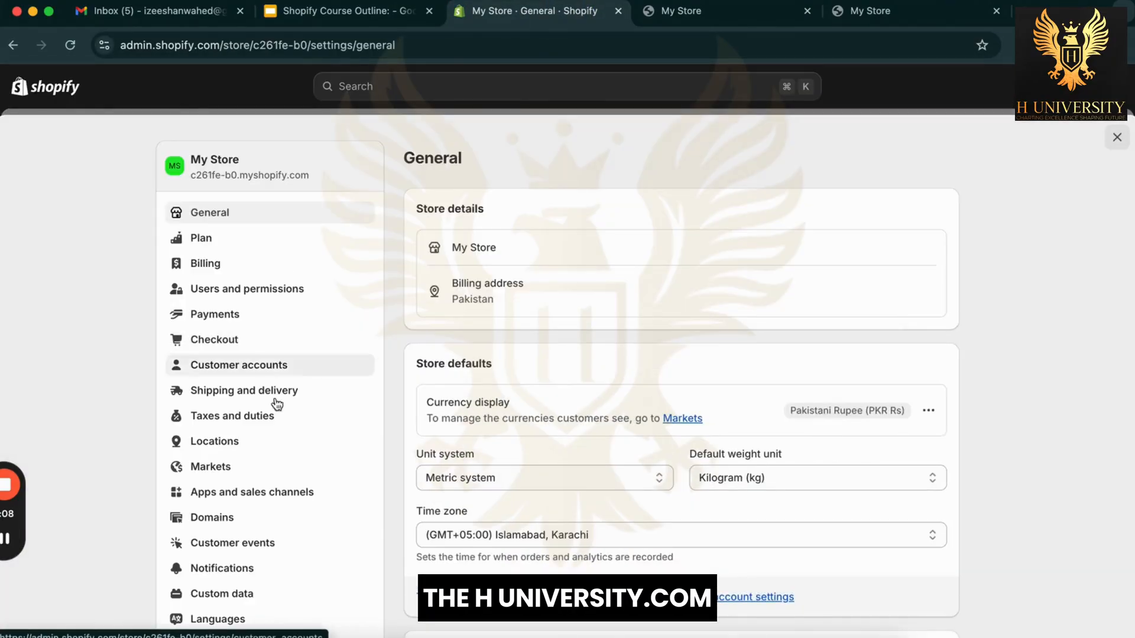
left_click(288, 496)
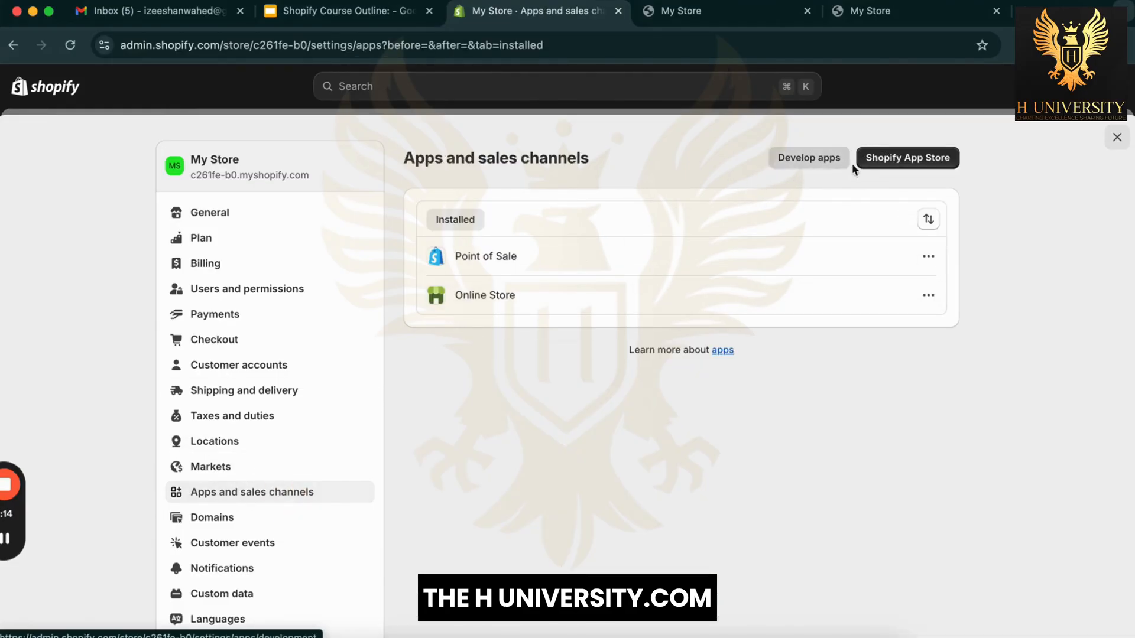
left_click(901, 165)
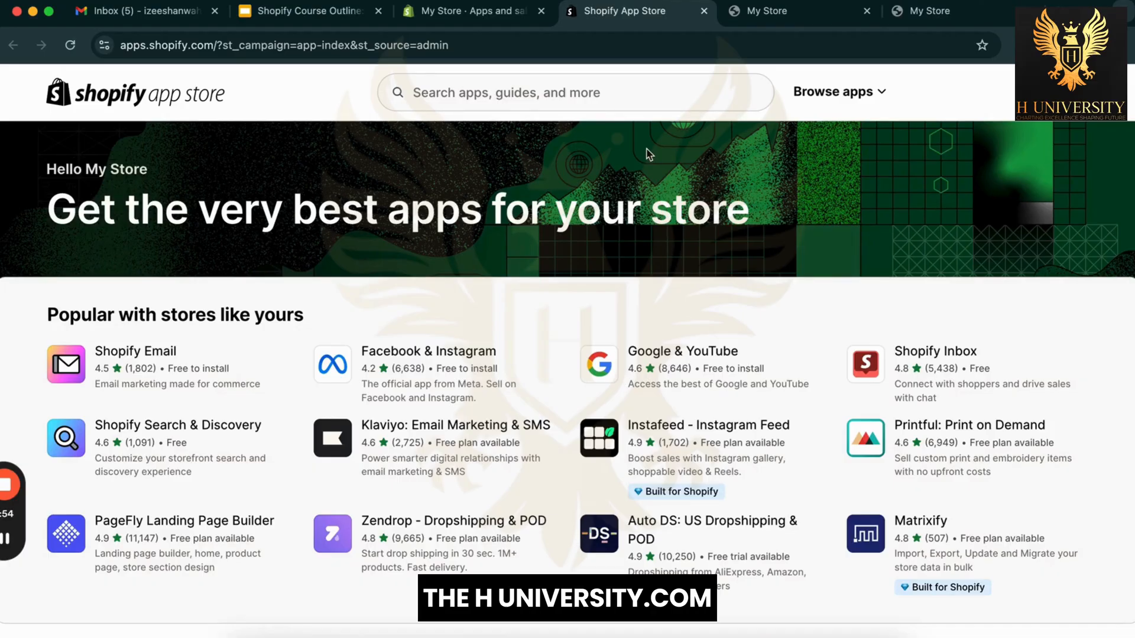
Step: Search the App Store for 'dser' and open the DSers-AliExpress Dropshipping listing
left_click(655, 81)
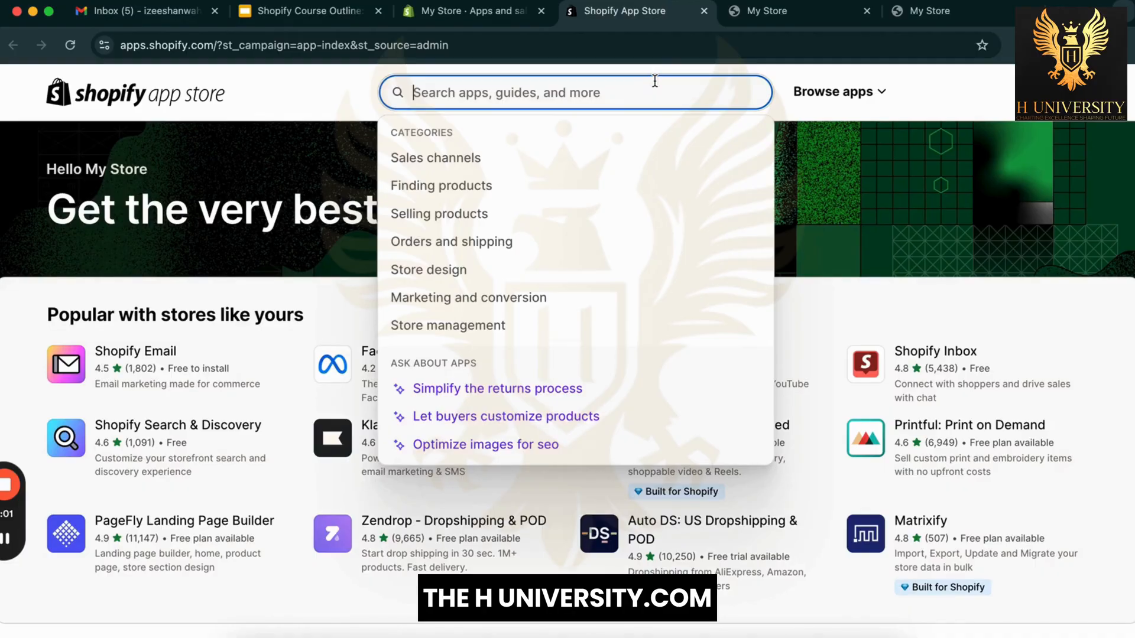
type("dser")
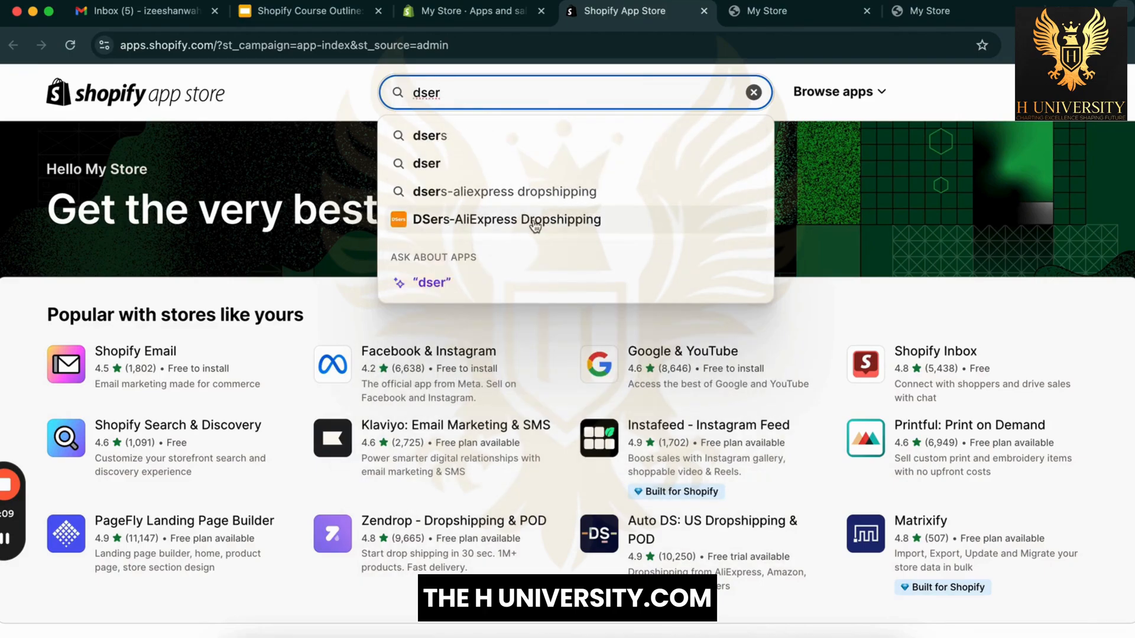
left_click(503, 220)
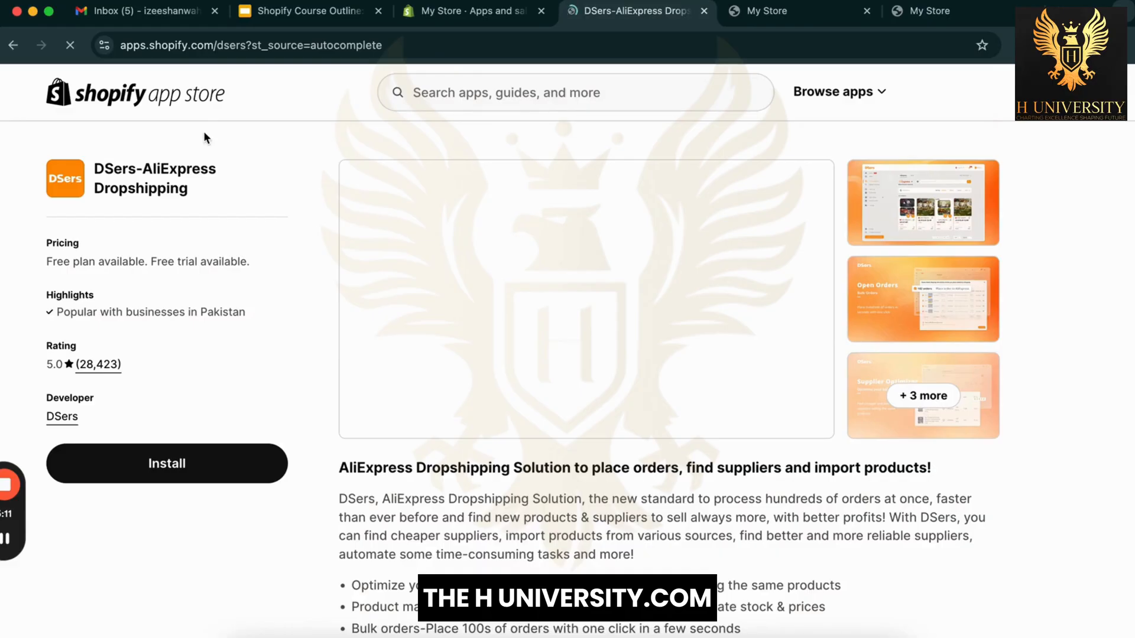
Step: Review the Basic, Advanced and Pro pricing plans and start installing DSers
scroll(243, 464, "down", 10)
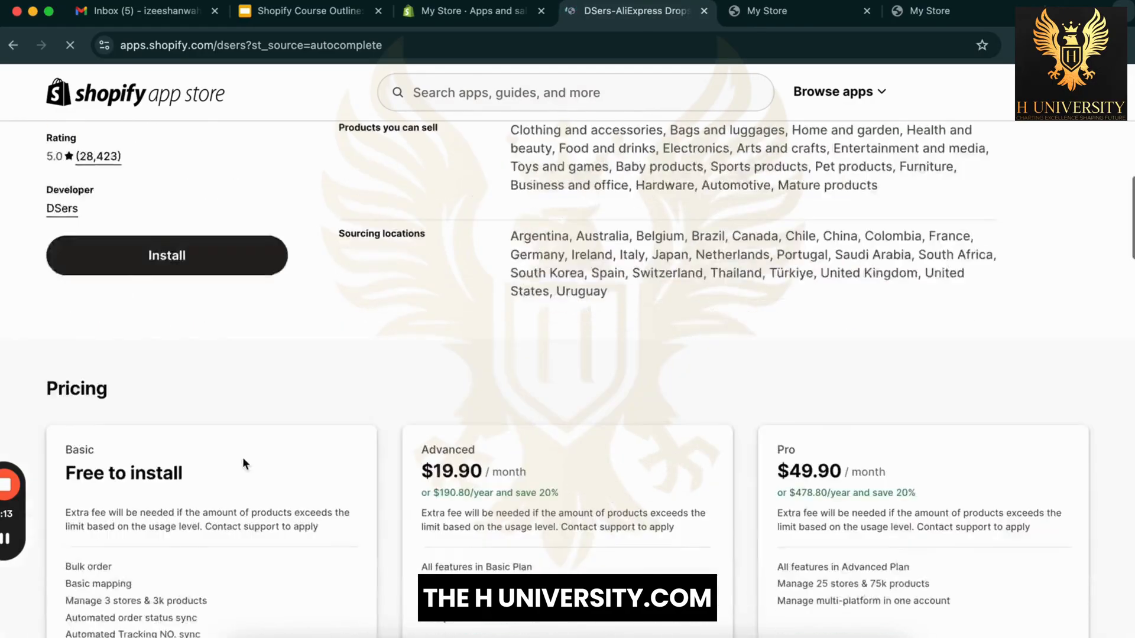
scroll(307, 420, "down", 6)
scroll(372, 384, "up", 4)
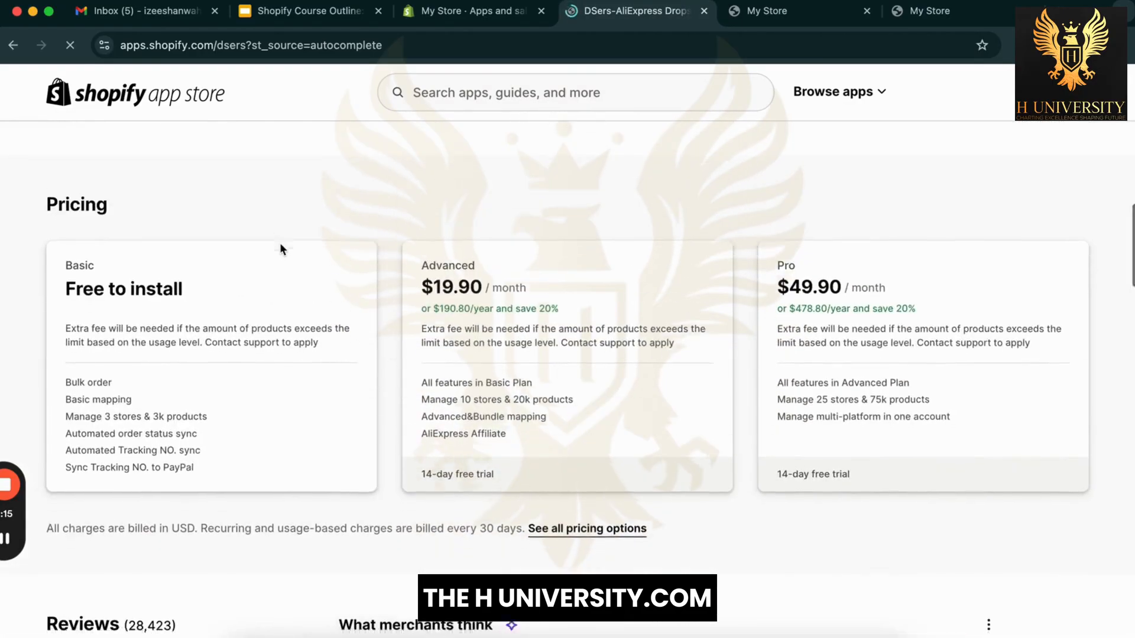
scroll(281, 244, "down", 8)
scroll(280, 244, "up", 15)
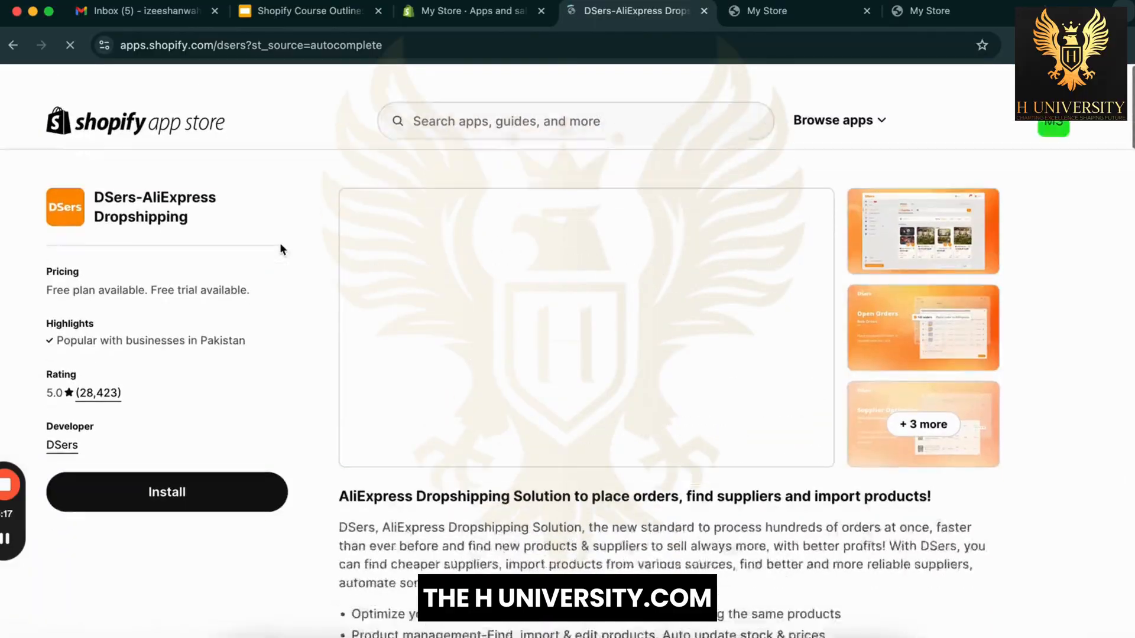
left_click(238, 481)
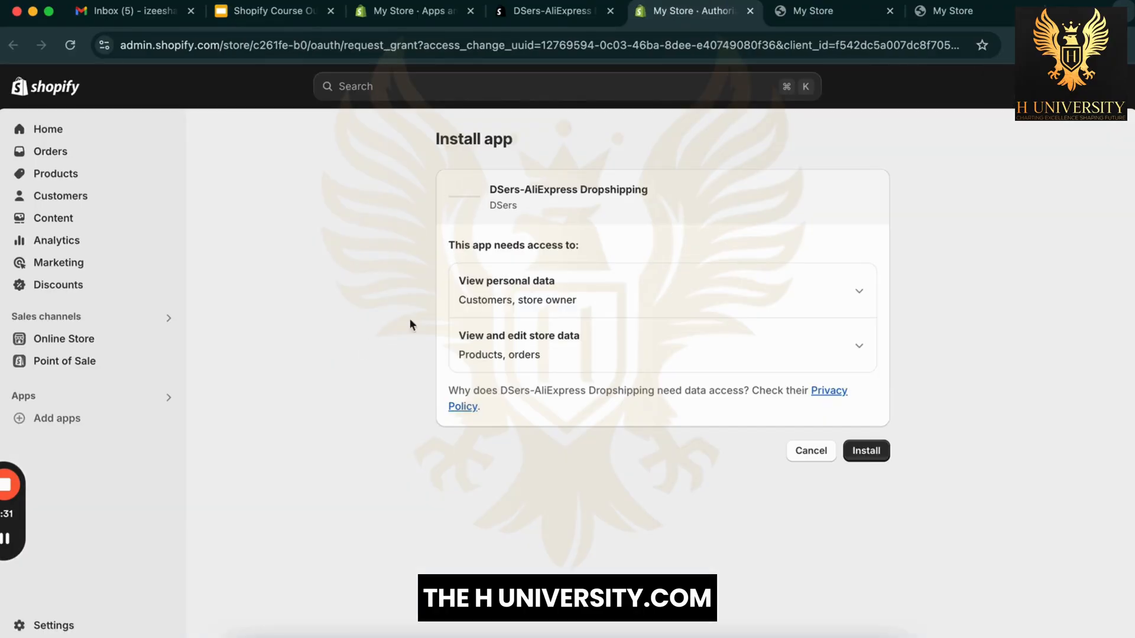
Step: Approve DSers' requested store access to finish installing the app
left_click(876, 454)
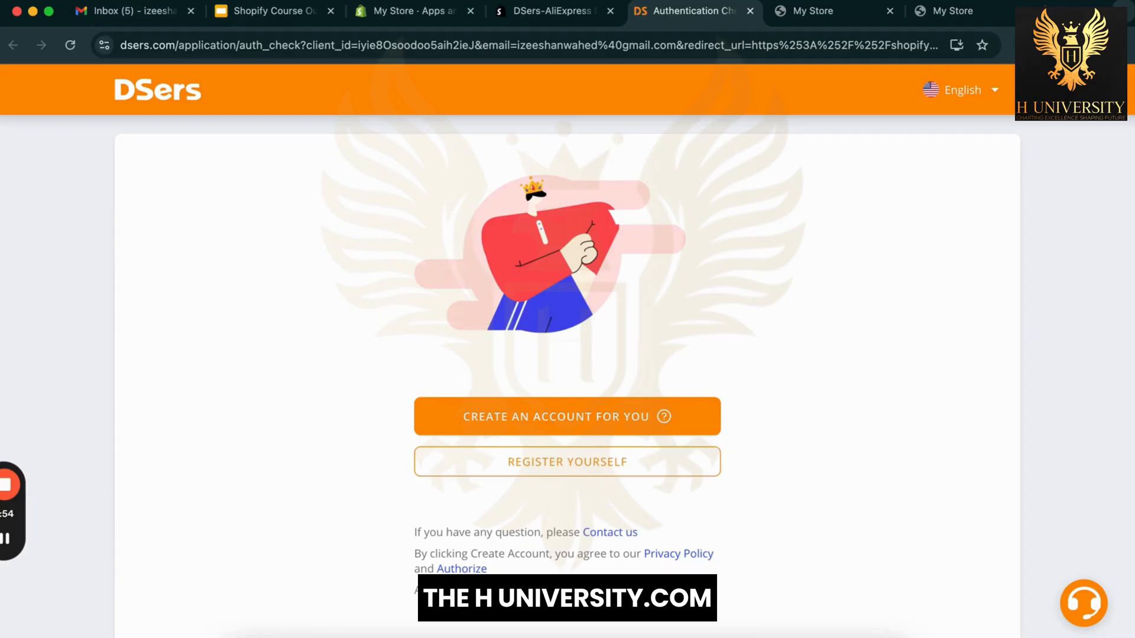
Step: Load aliexpress.com in the storefront browser tab
left_click(813, 10)
left_click(810, 49)
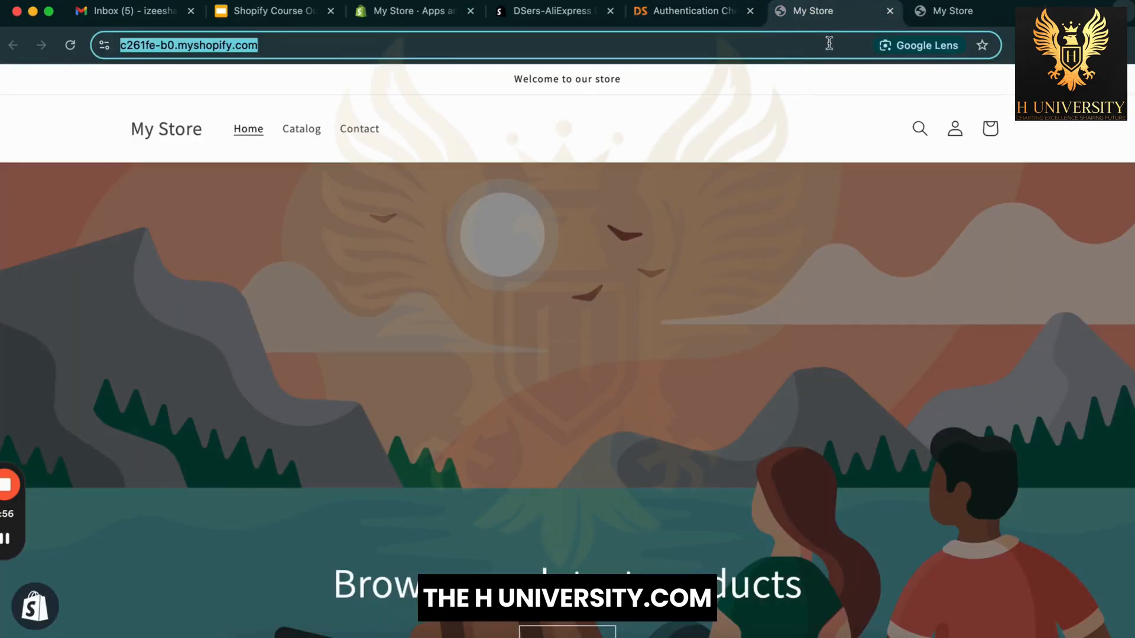
type("alie.")
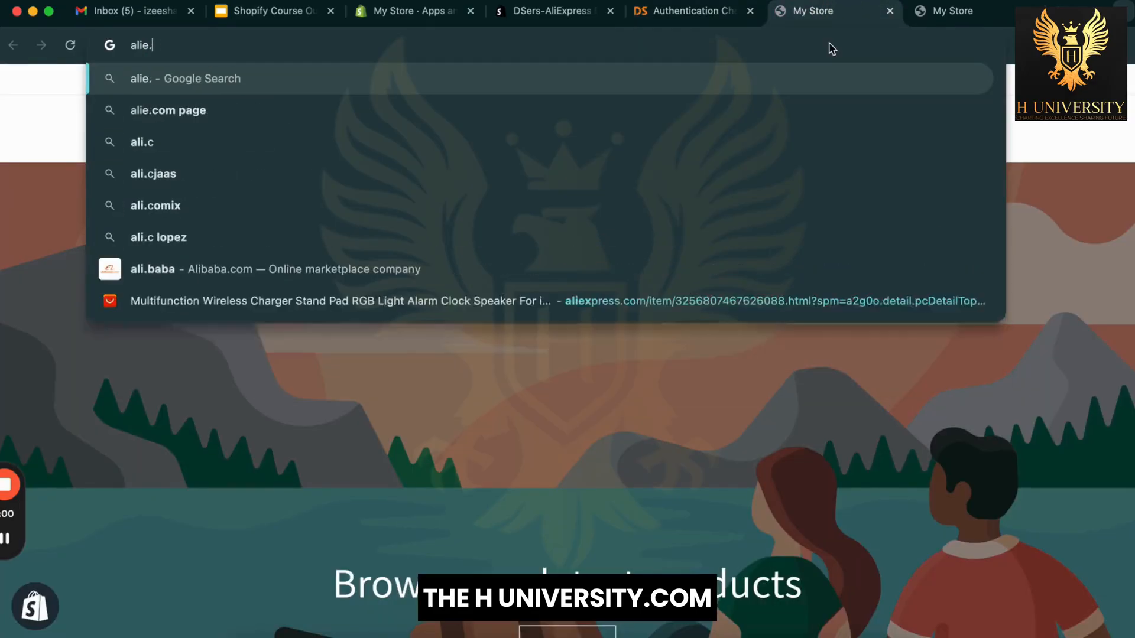
key("BackSpace")
type("xpress.com")
key("Return")
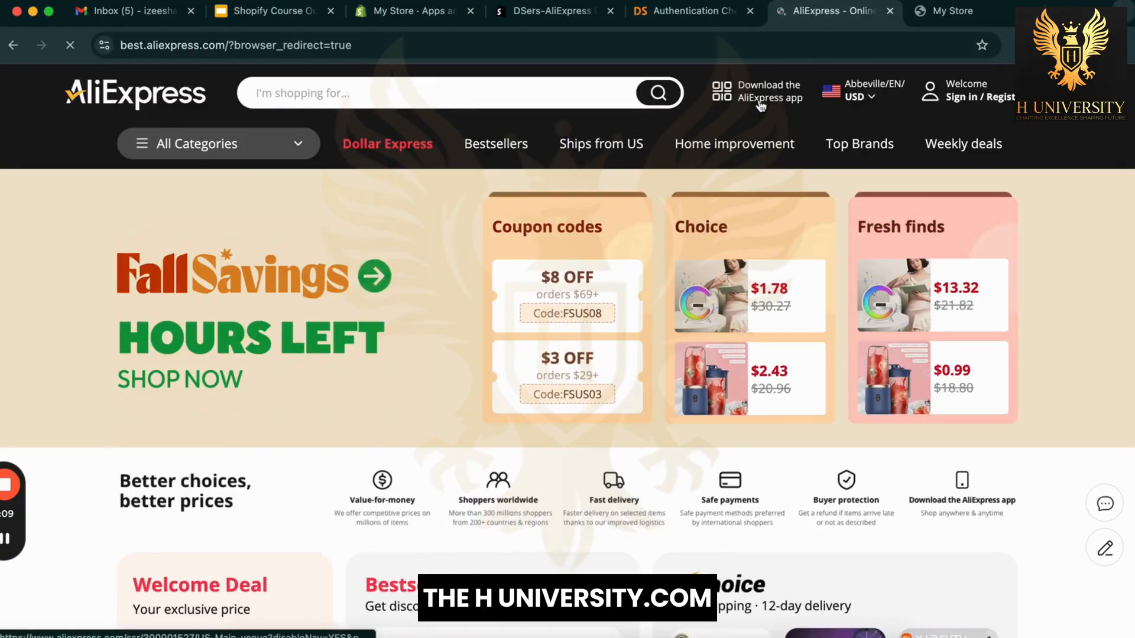
Step: Open AliExpress's Register / Sign in form from the account menu
left_click(873, 98)
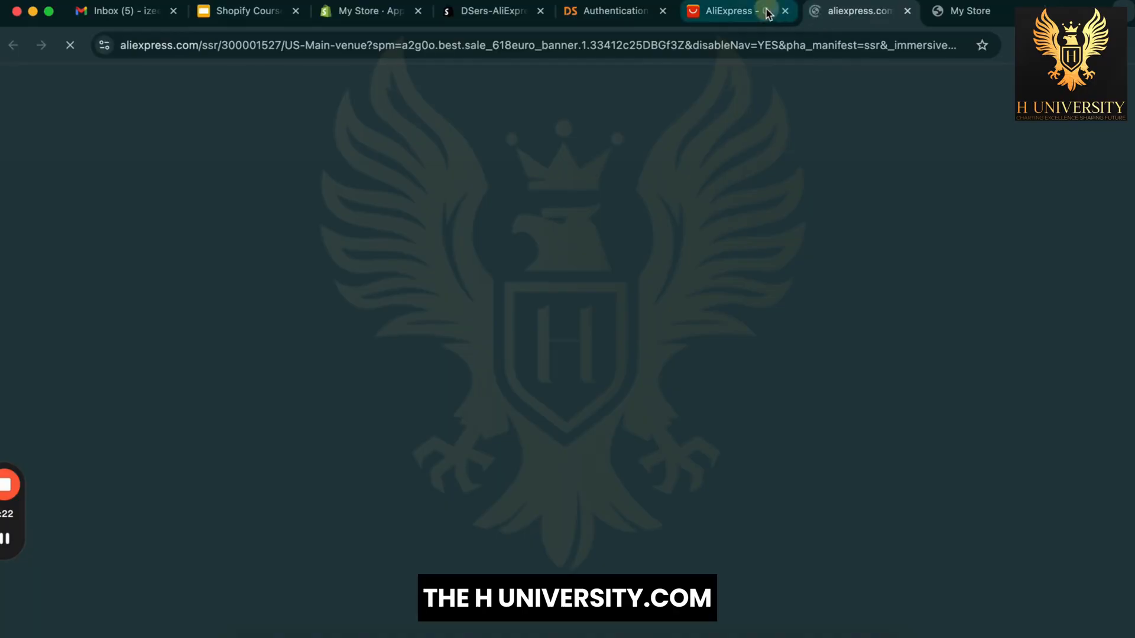
left_click(767, 12)
mouse_move(993, 106)
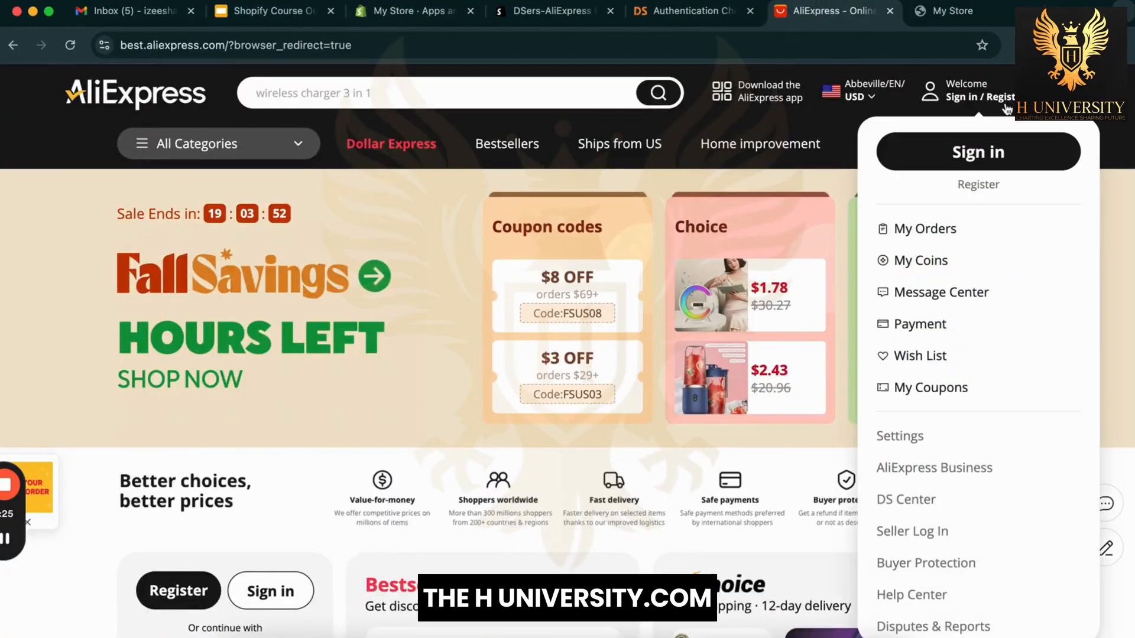
left_click(977, 187)
Step: Enter the Gmail address for the new AliExpress account and continue
left_click(619, 278)
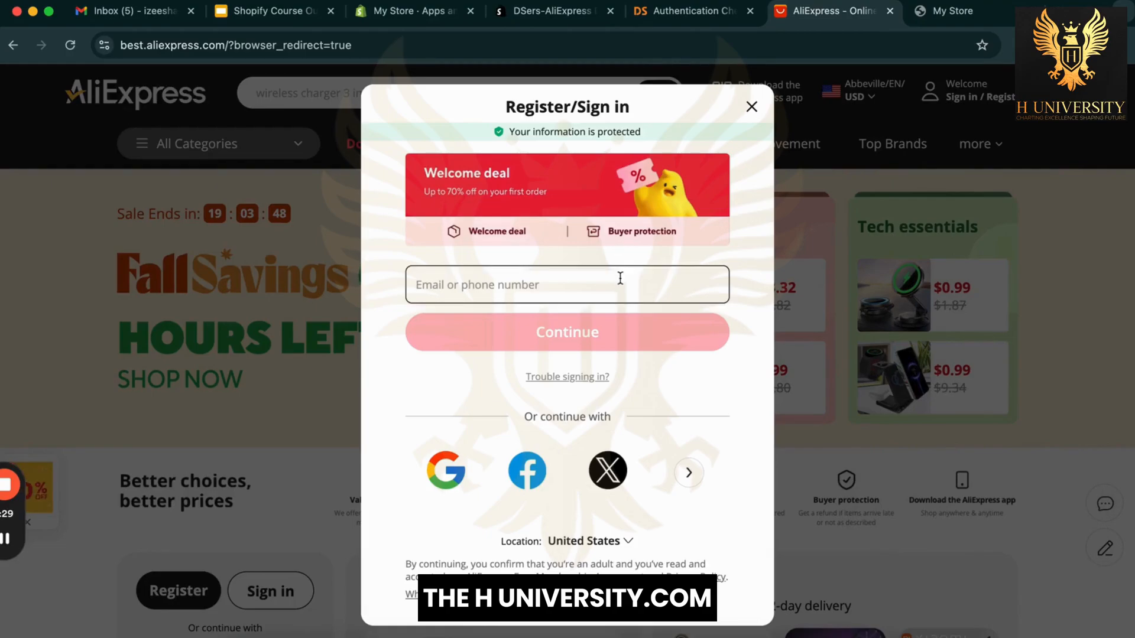
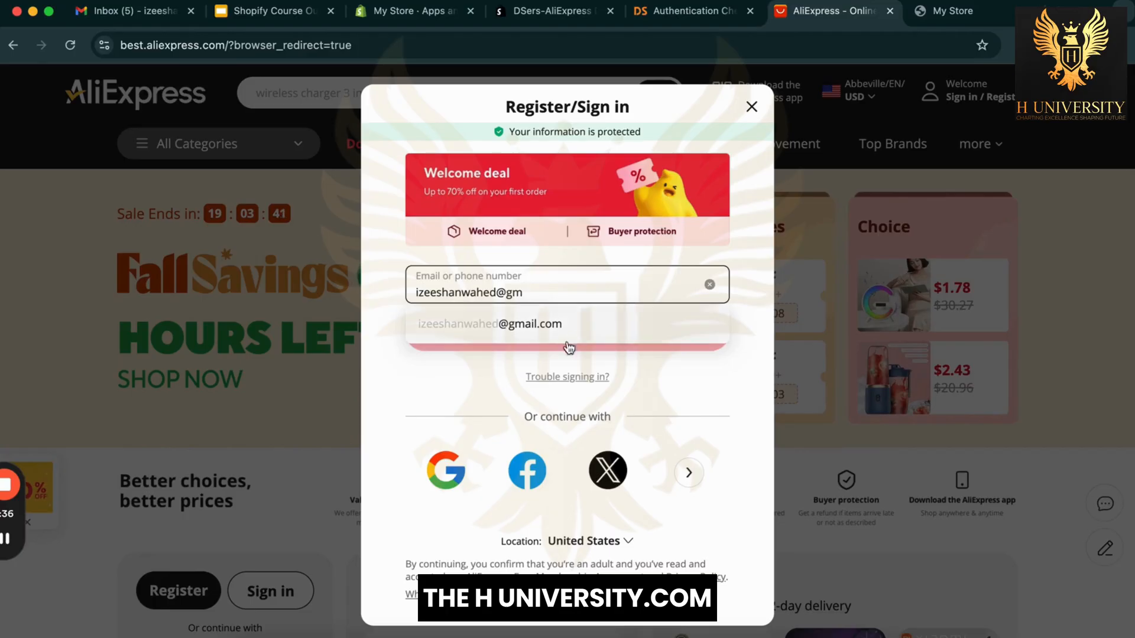
left_click(566, 324)
left_click(544, 342)
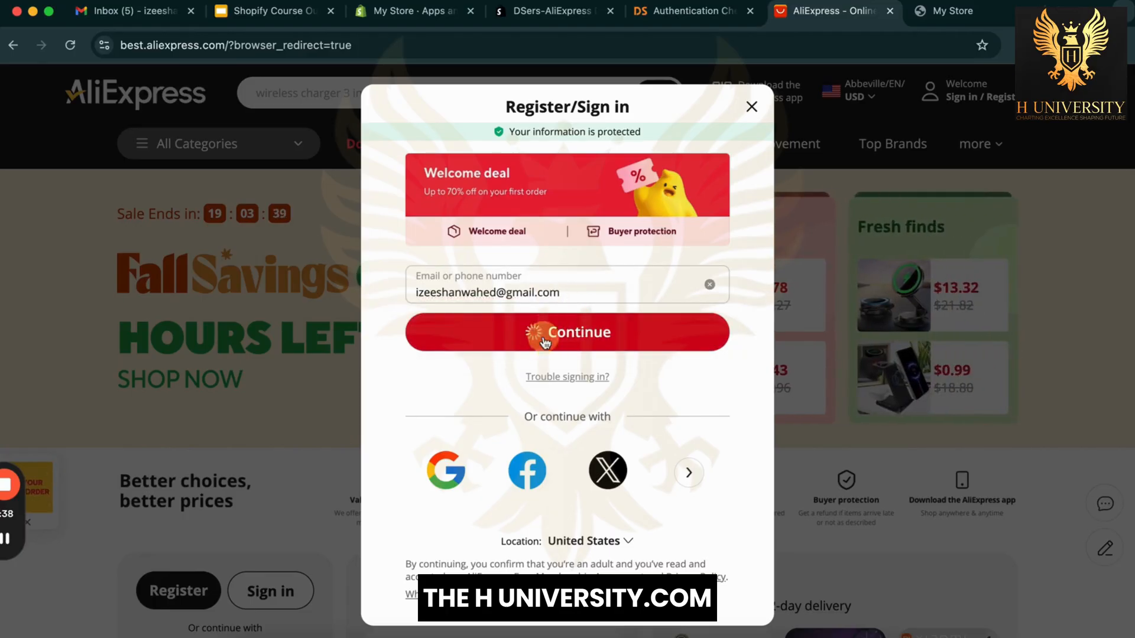
Step: Set the account password and submit the registration
left_click(582, 249)
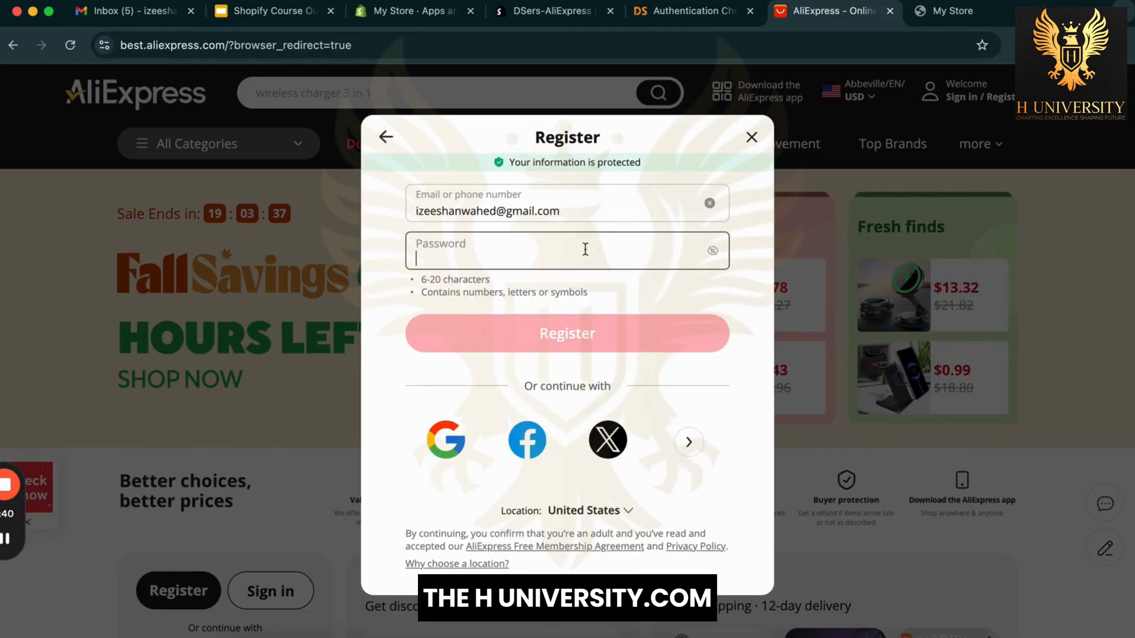
type("•••••")
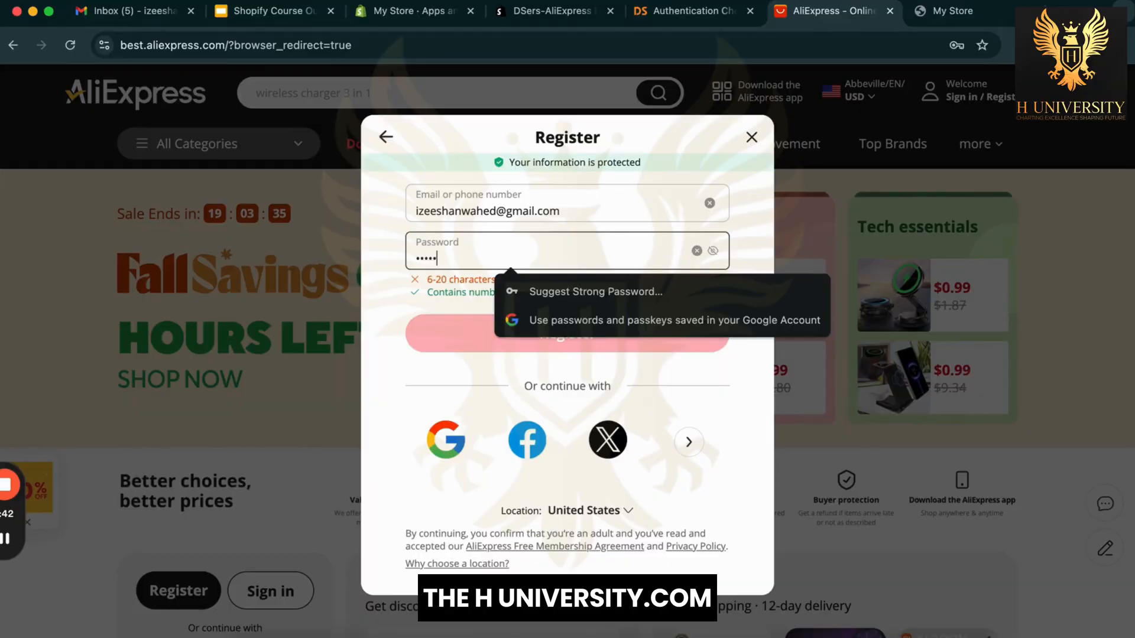
type("•••••••")
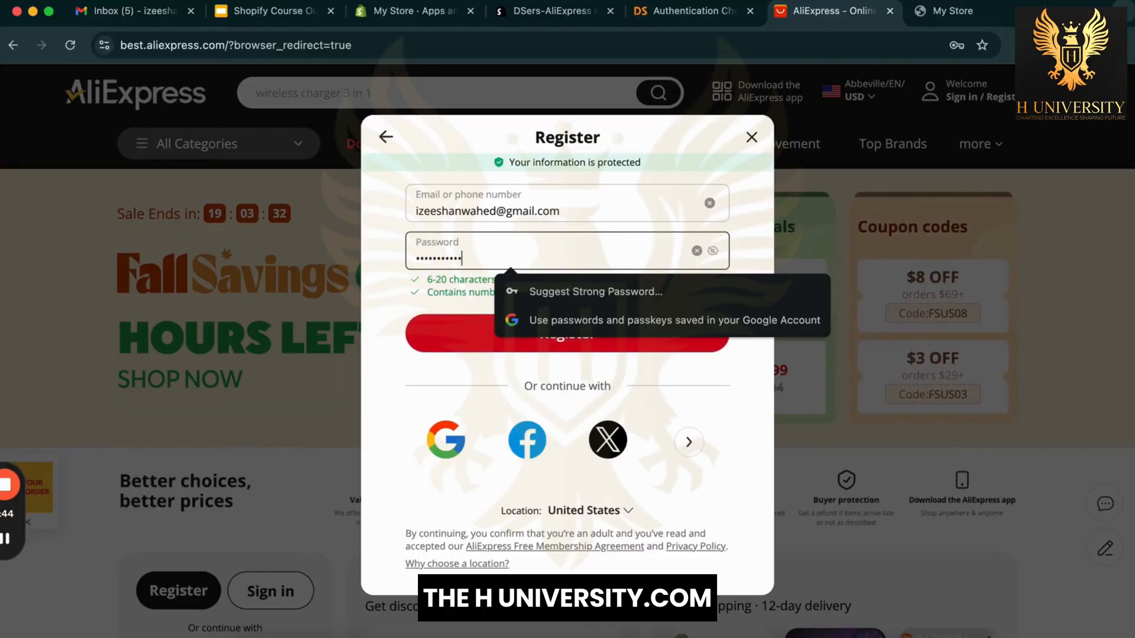
left_click(382, 392)
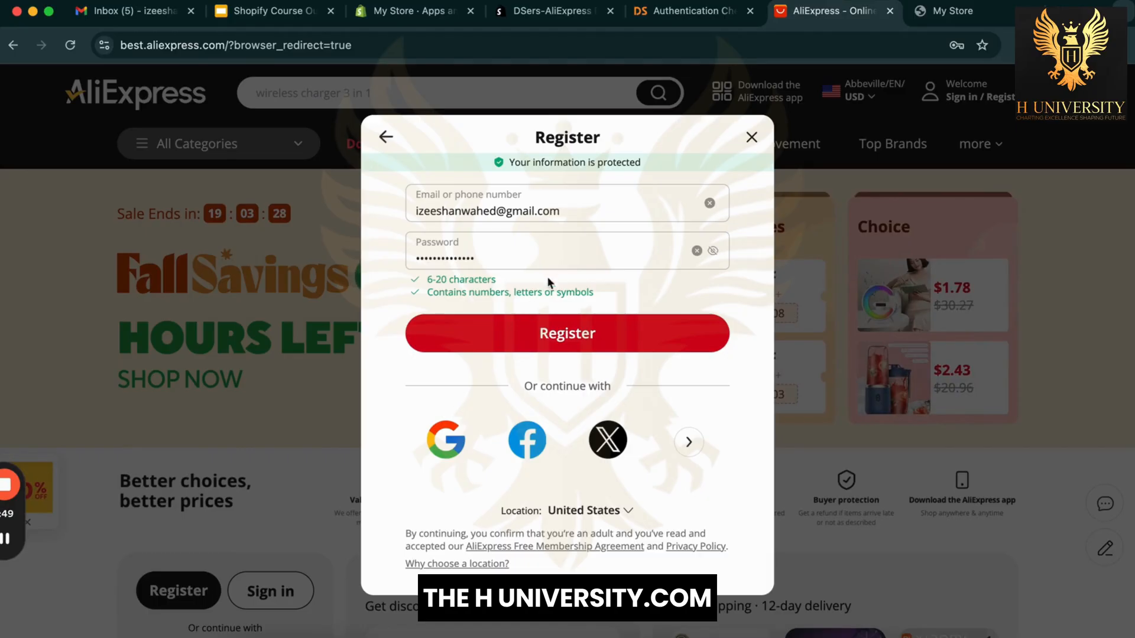
left_click(558, 265)
double_click(570, 261)
key("BackSpace")
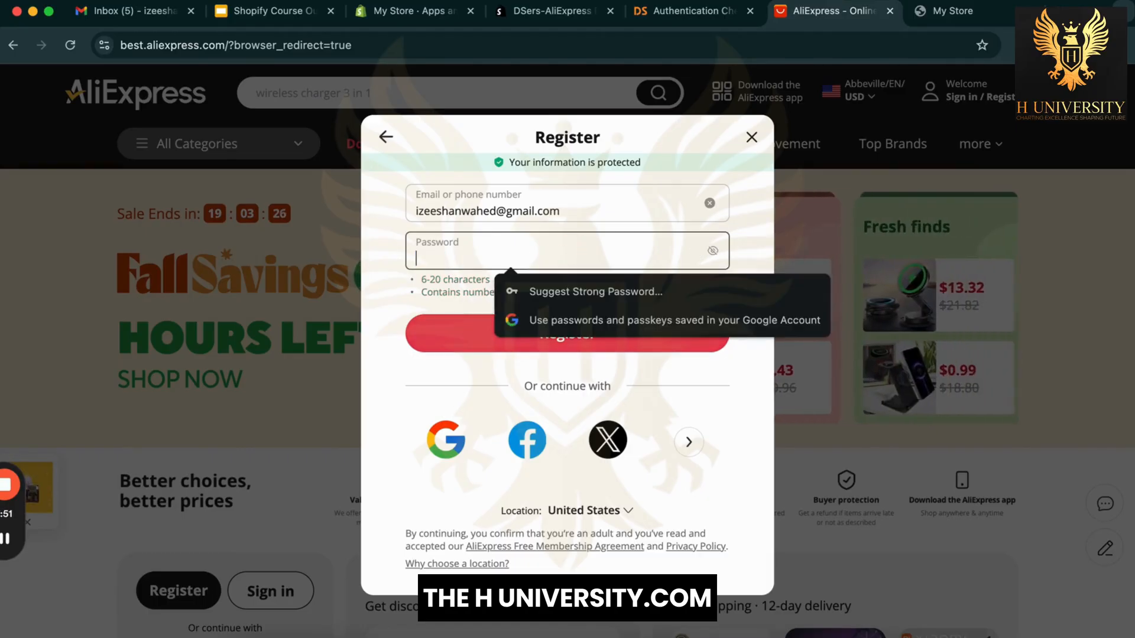
type("1")
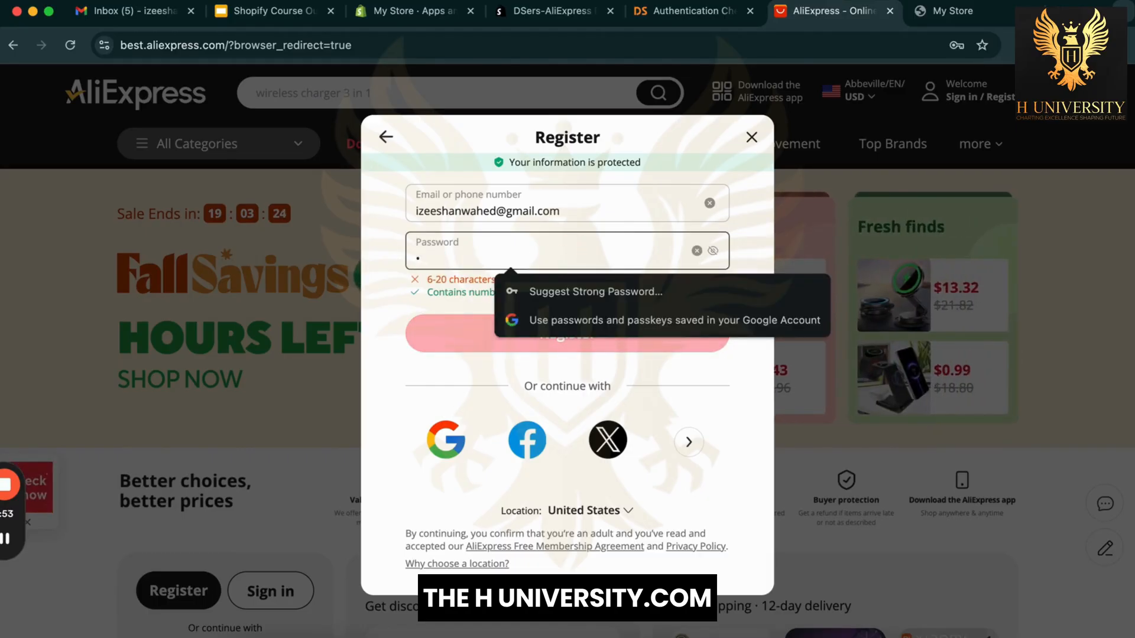
type("234")
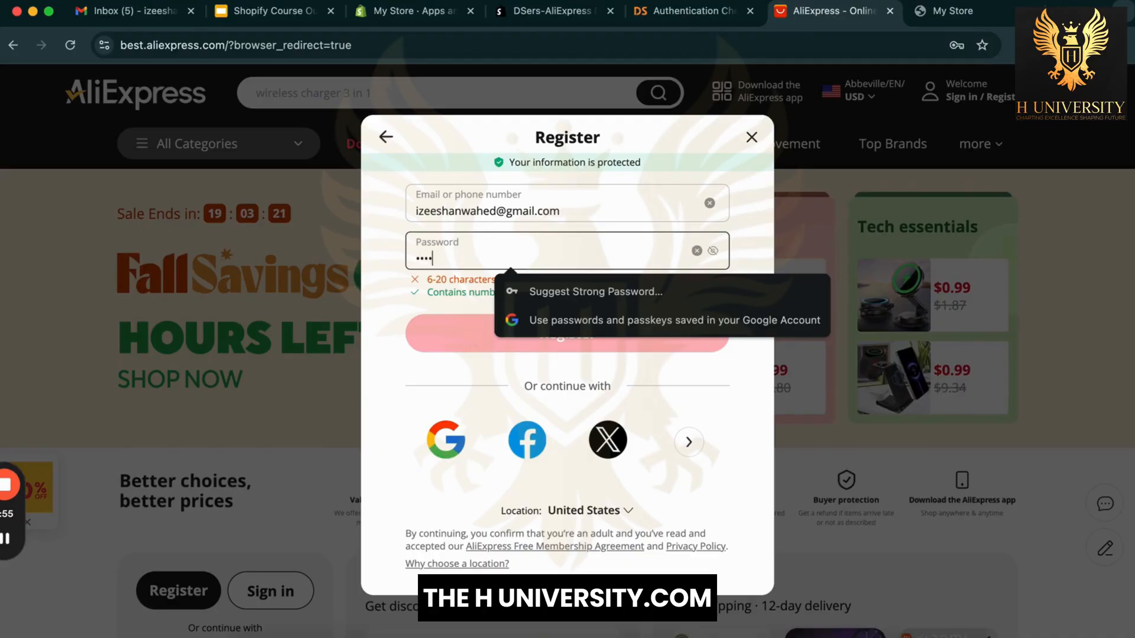
type("567•••••••")
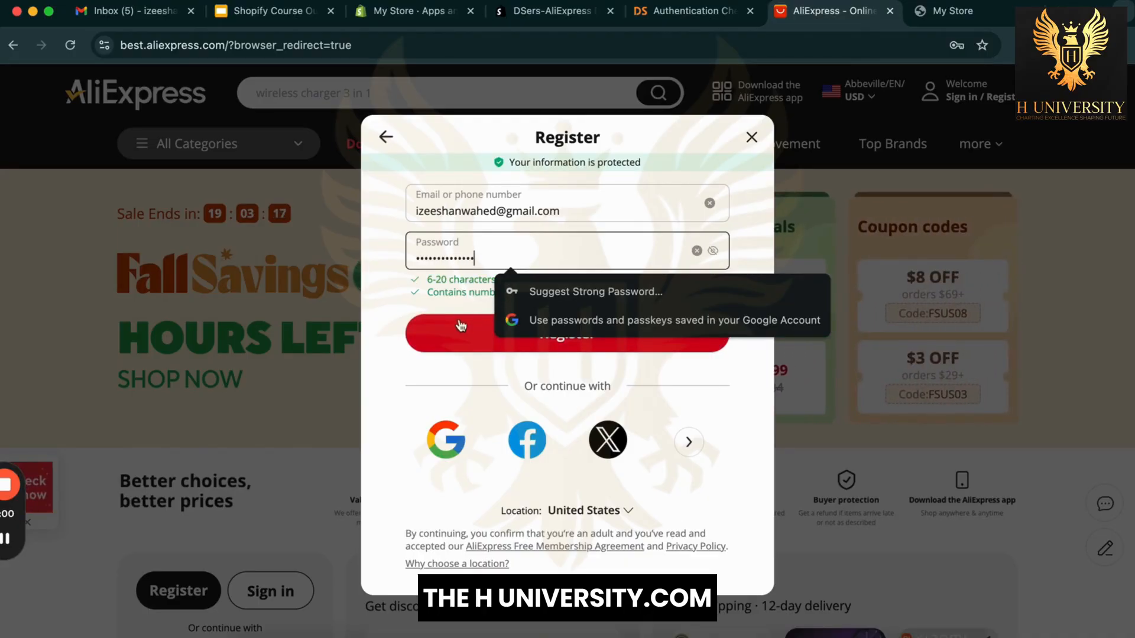
key("Return")
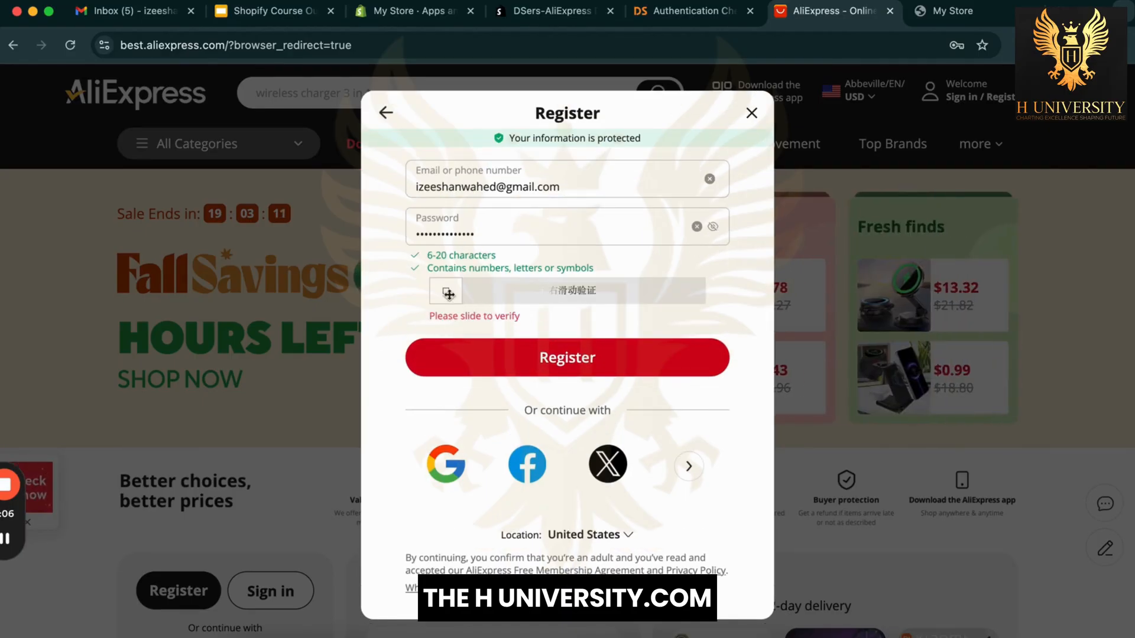
Step: Pass the slide-to-verify check and save the new password in Chrome
left_click_drag(473, 303, 825, 309)
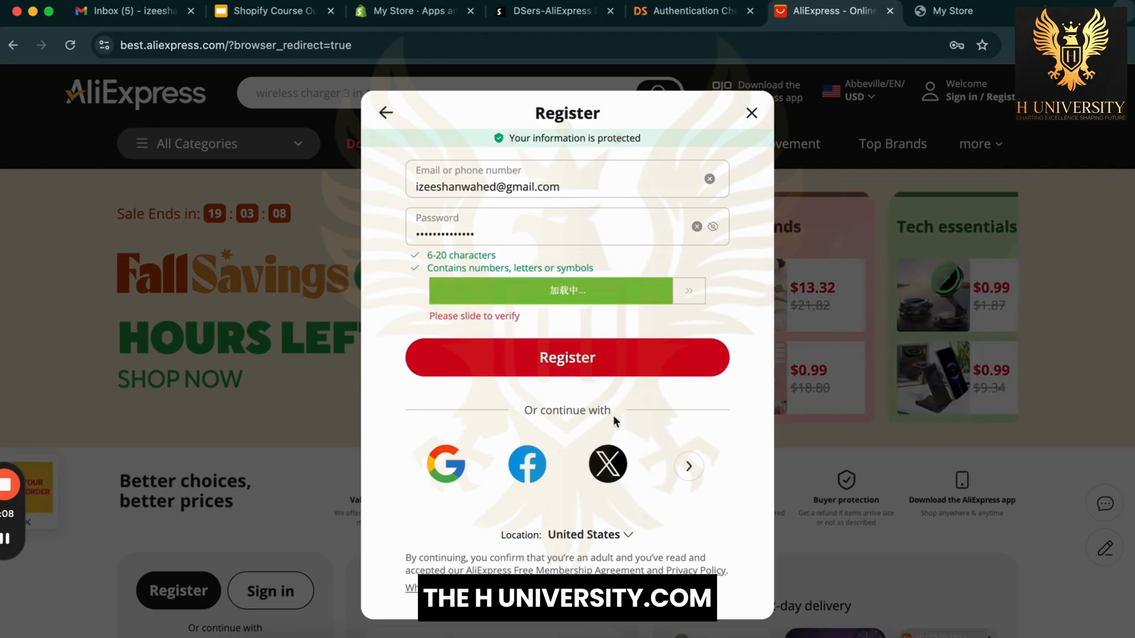
left_click(636, 336)
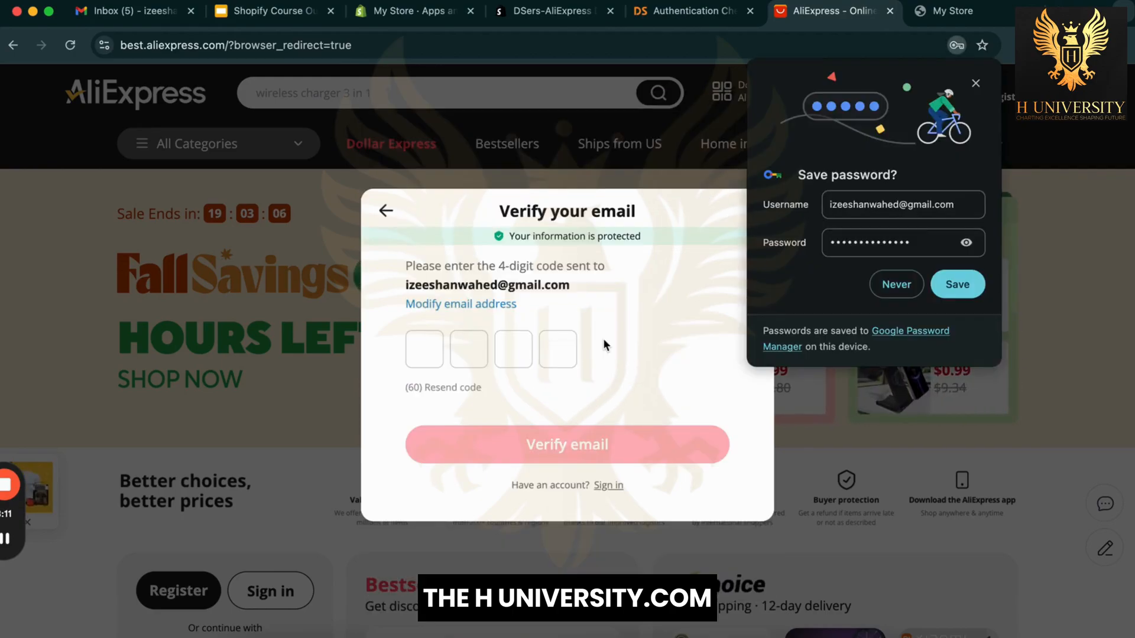
left_click(975, 283)
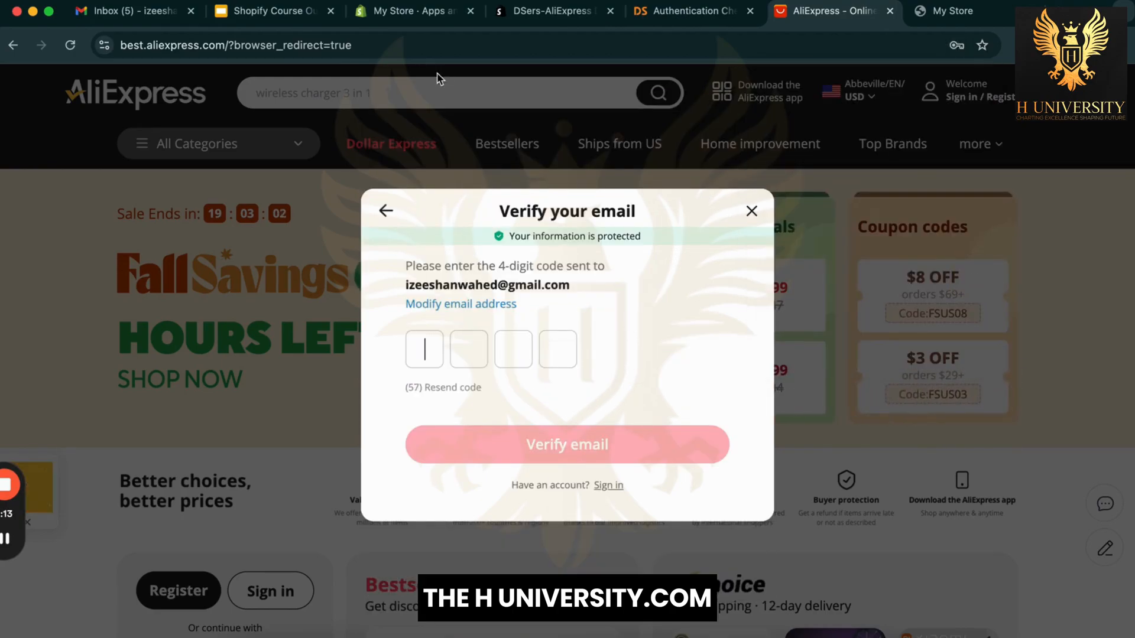
Step: Copy the 4-digit code from the AliExpress email in Gmail and paste it into the verification boxes
left_click(130, 11)
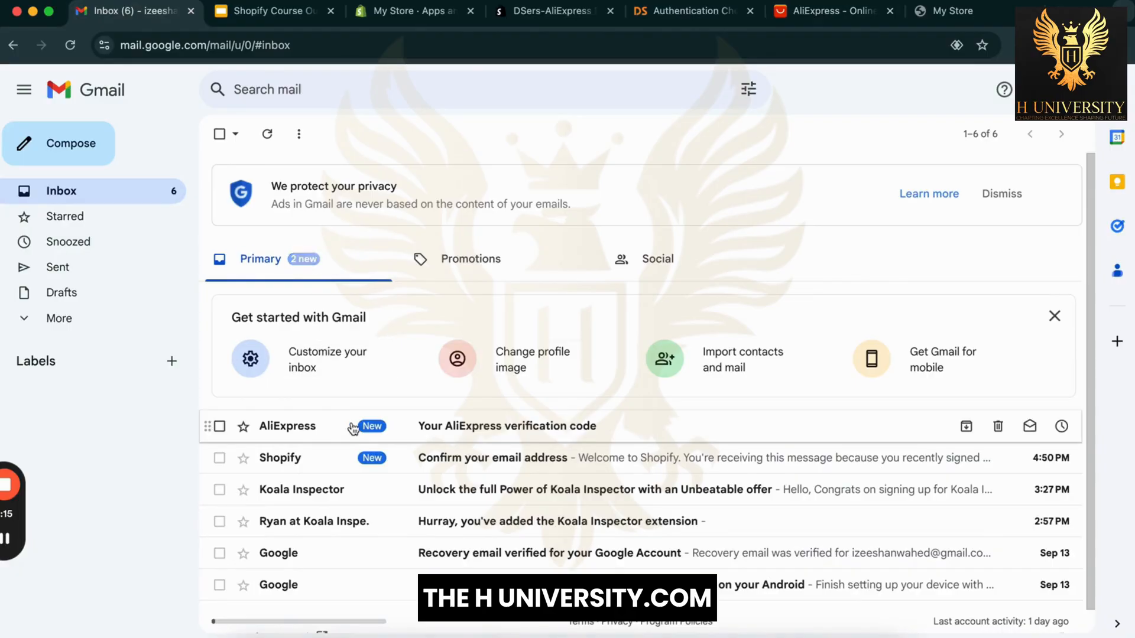
left_click(424, 420)
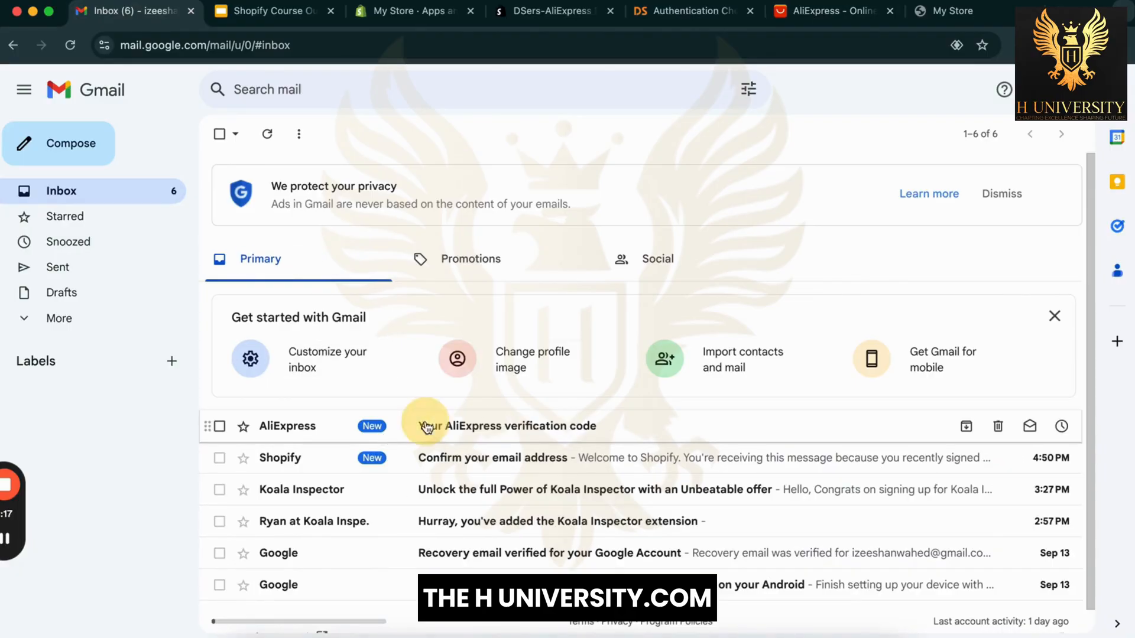
double_click(480, 503)
key("super+c")
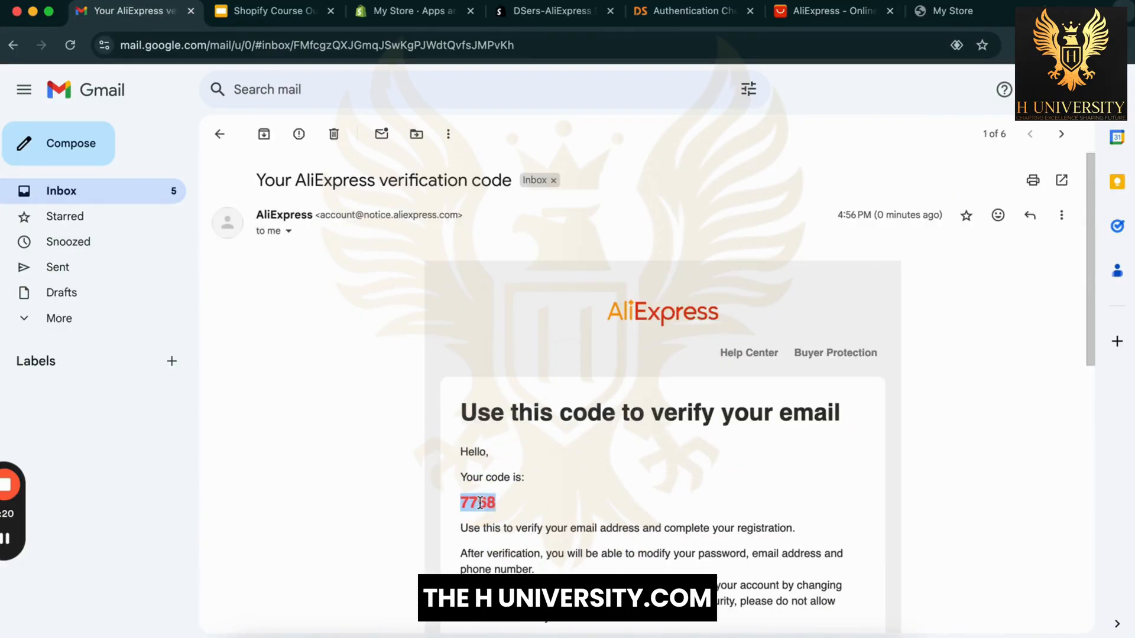
left_click(831, 11)
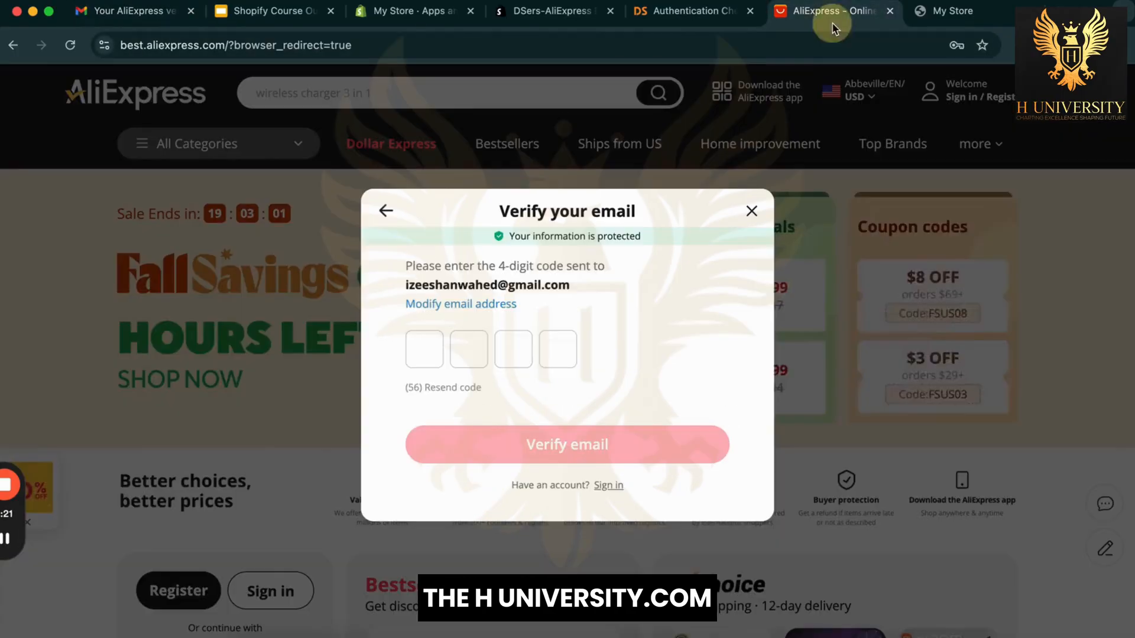
left_click(420, 349)
key("super+v")
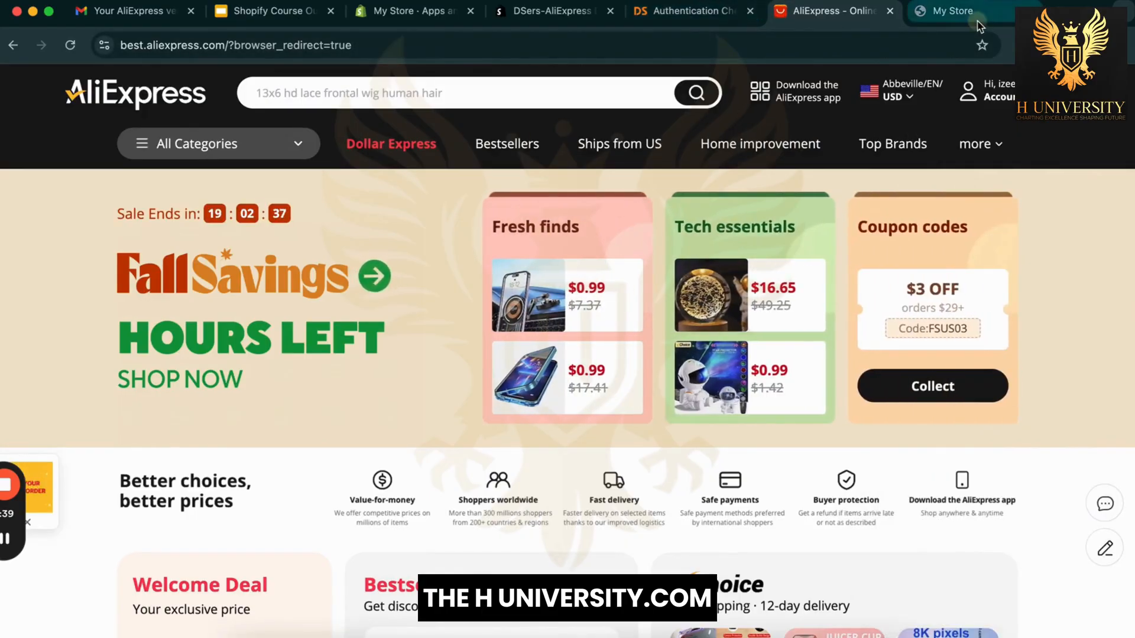
Step: Google 'dsers chrome extension' and open the DSers Chrome Web Store page, backing out of an ad
left_click(945, 11)
left_click(899, 45)
type("goo")
key("Return")
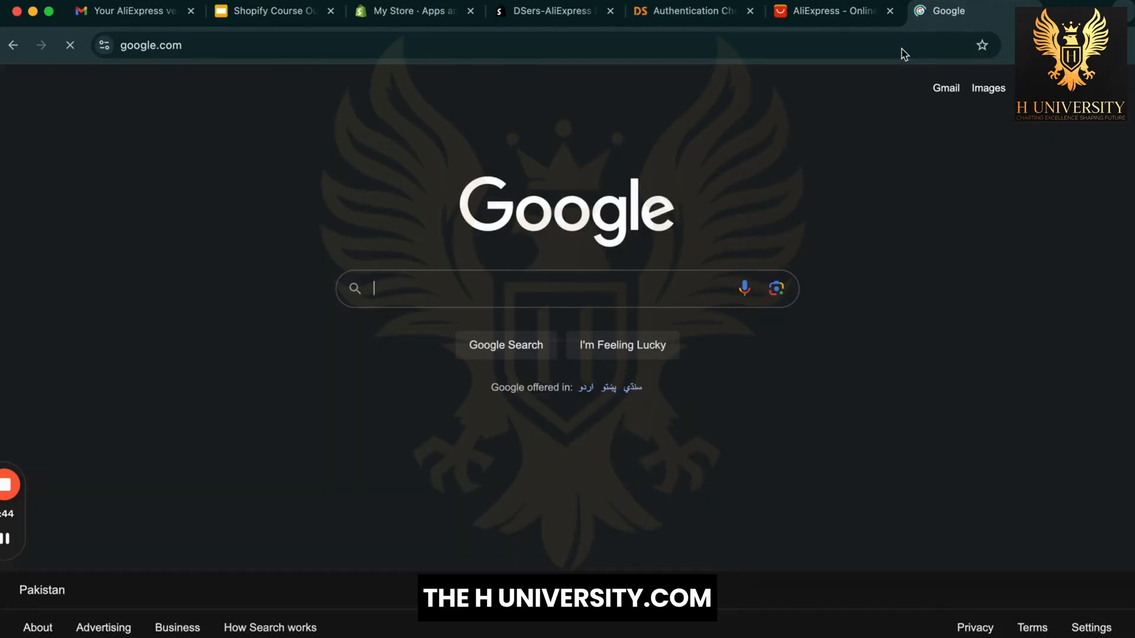
type("dsers")
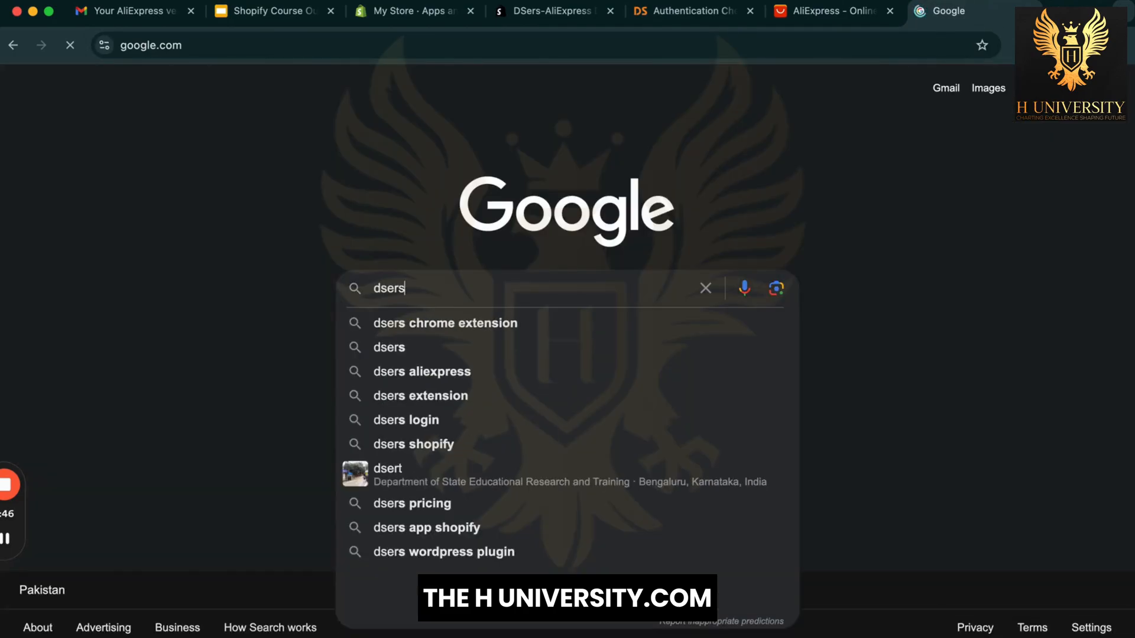
left_click(502, 324)
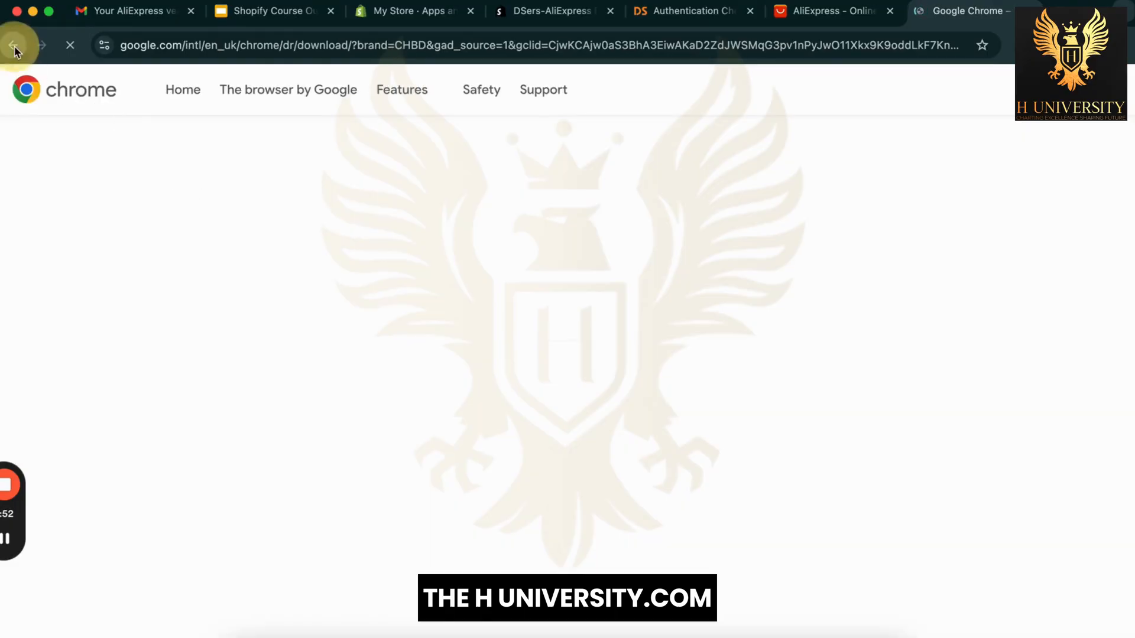
left_click(13, 45)
left_click(230, 516)
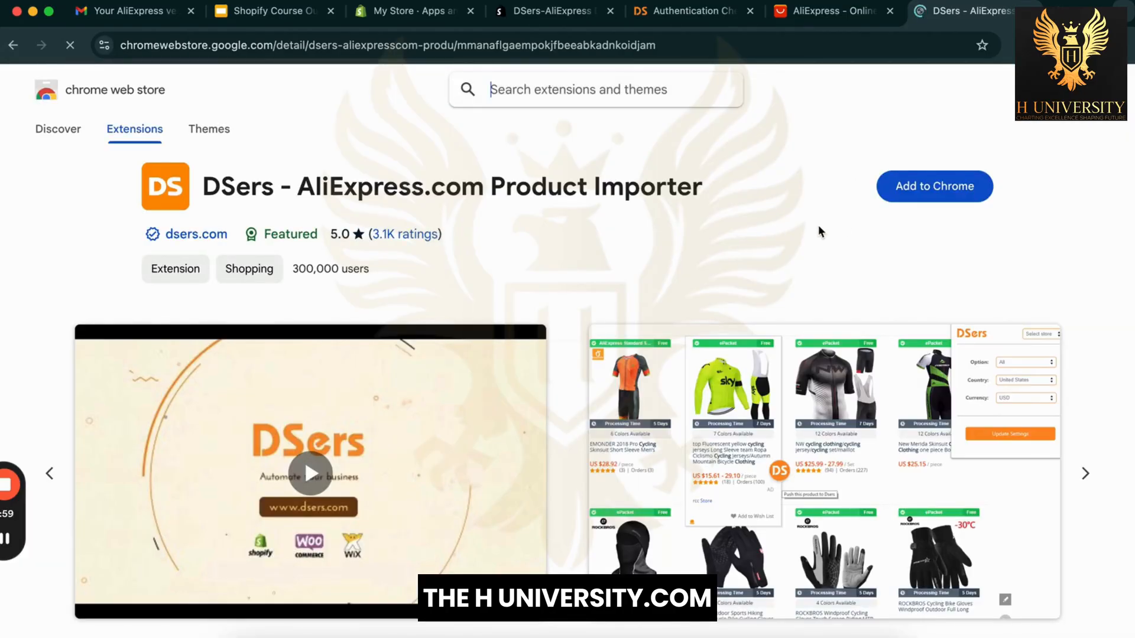
Step: Add the DSers - AliExpress.com Product Importer extension to Chrome
scroll(818, 227, "down", 1)
left_click(958, 164)
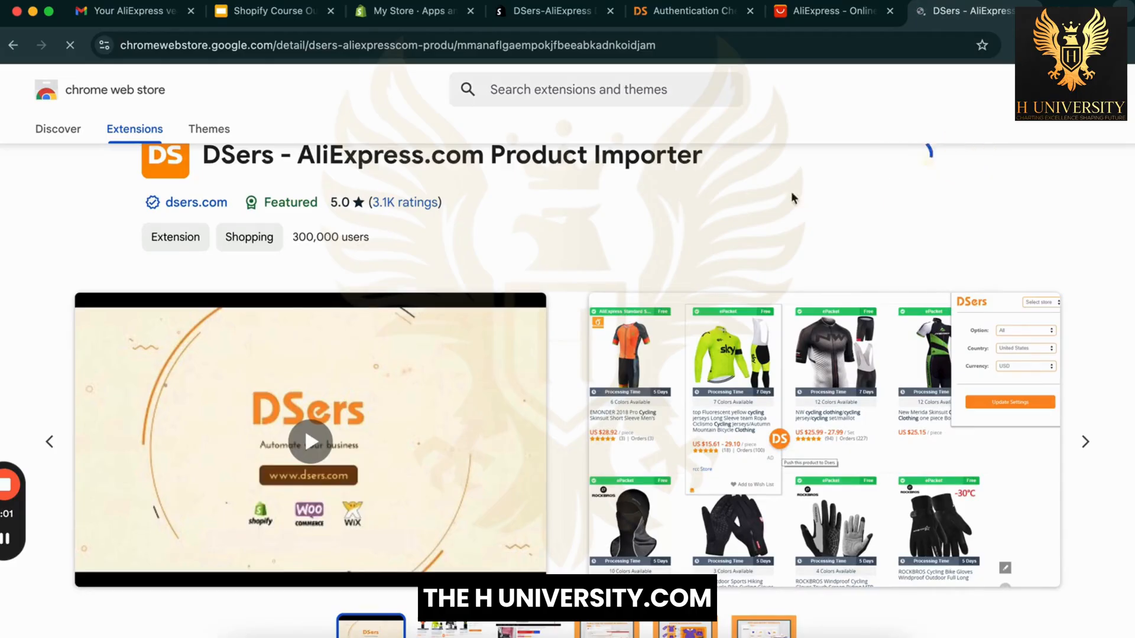
scroll(716, 206, "up", 1)
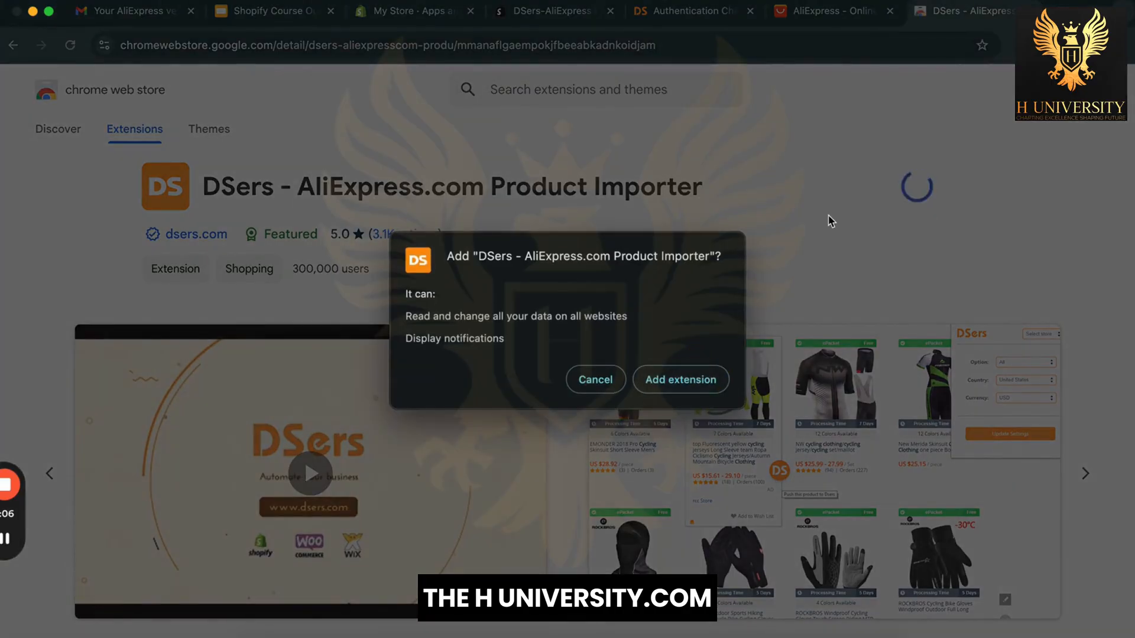
left_click(695, 381)
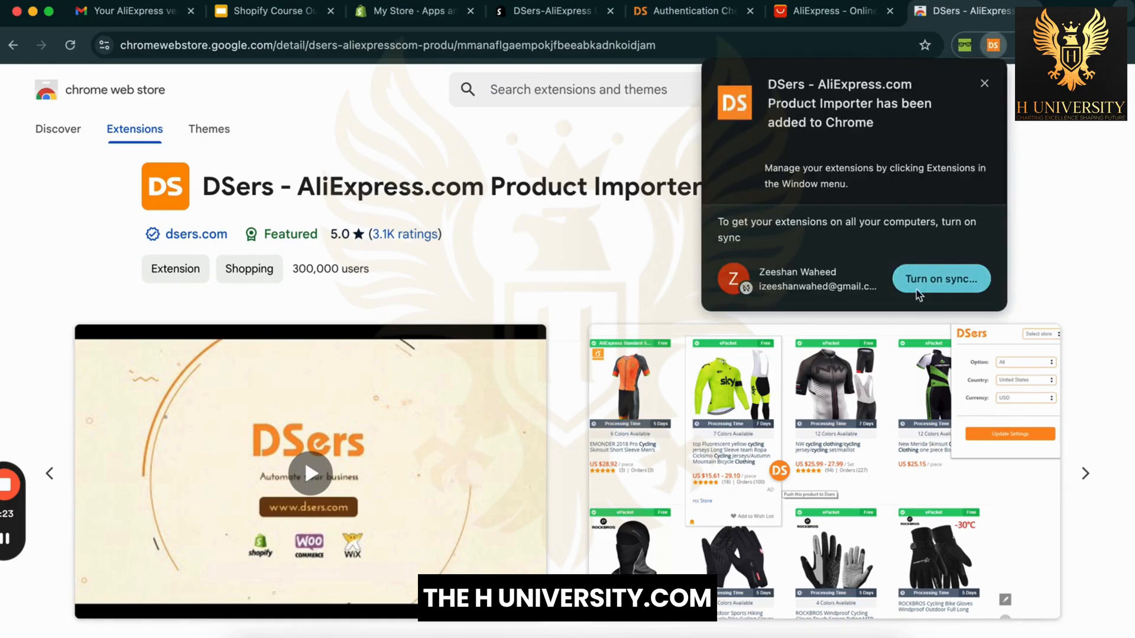
Step: Pin the DSers extension to the browser toolbar
left_click(943, 282)
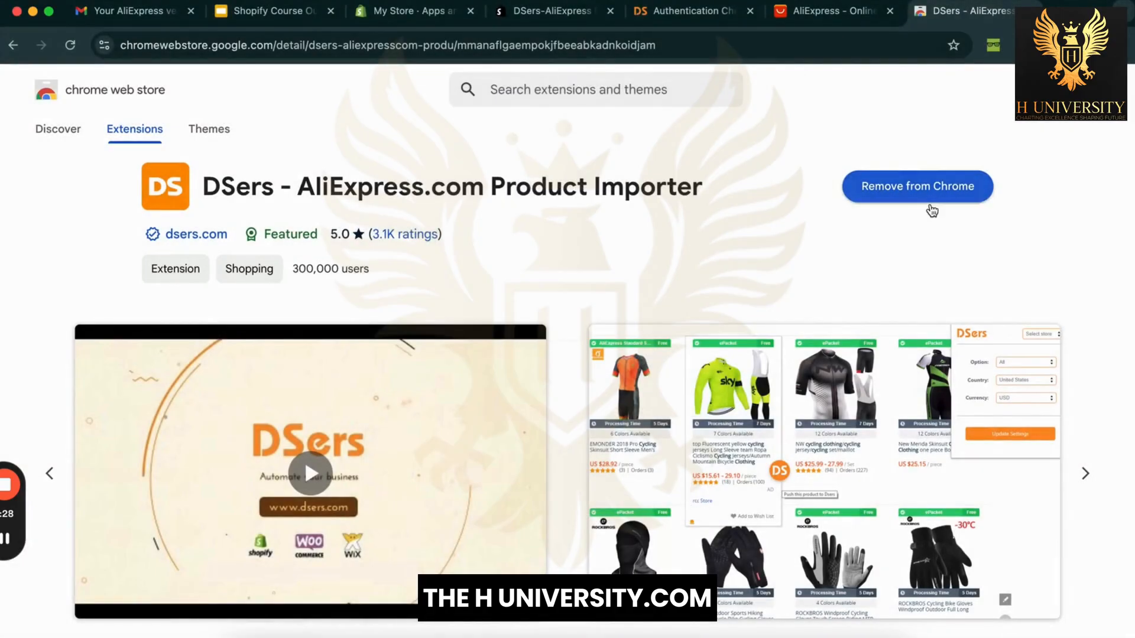
left_click(1022, 45)
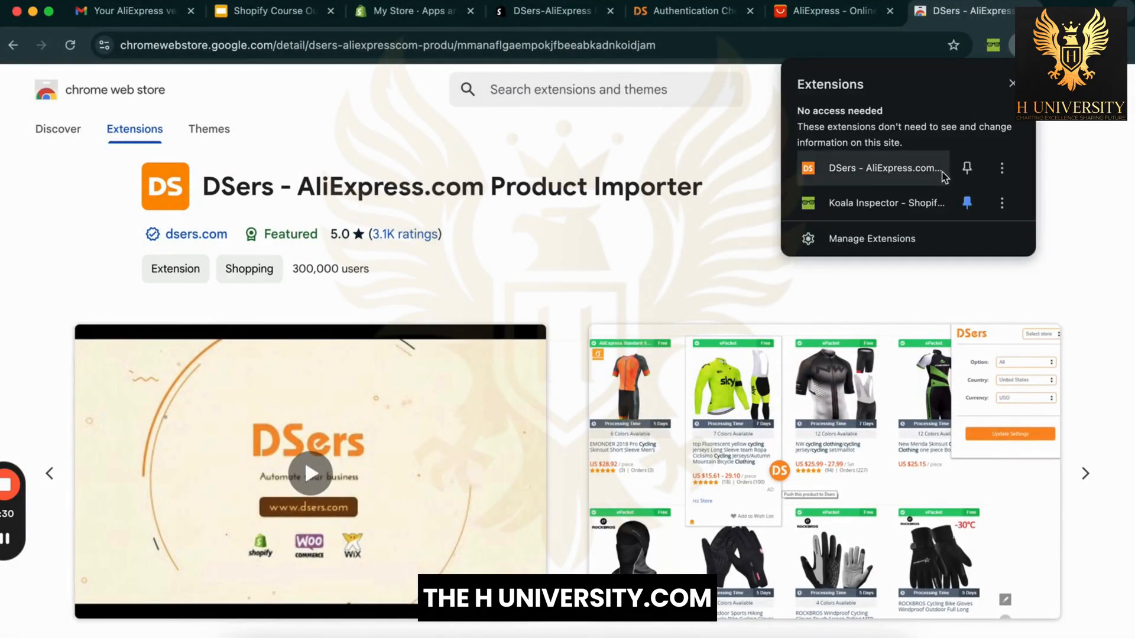
left_click(967, 167)
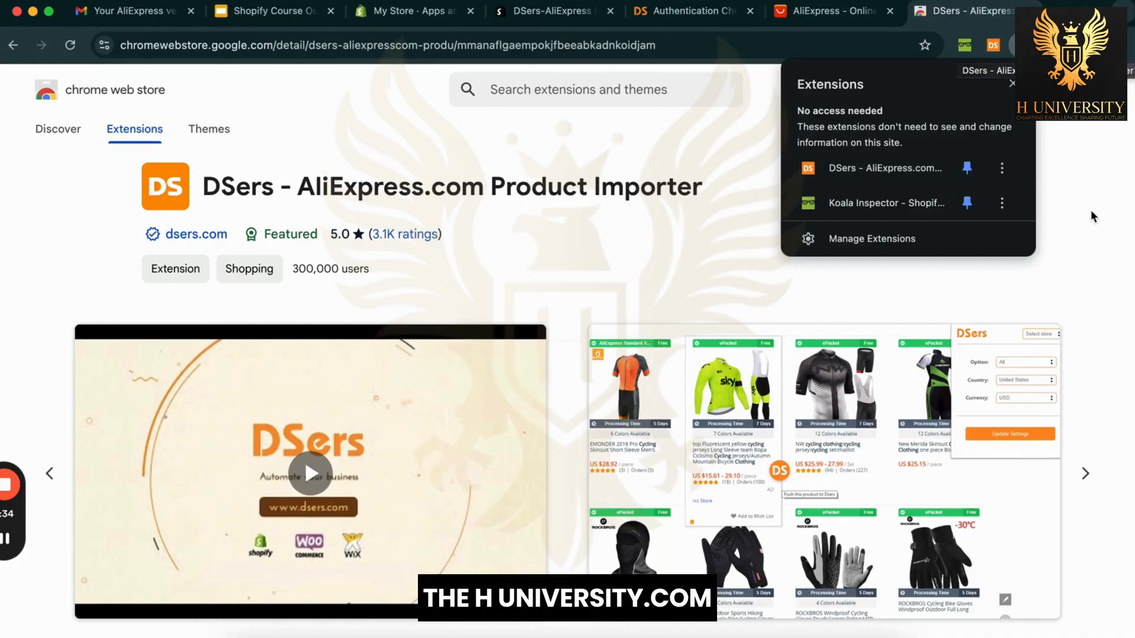
left_click(1095, 217)
Step: Use 'Create an account for you' on DSers' Authentication page to reach the plan selection page
left_click(686, 11)
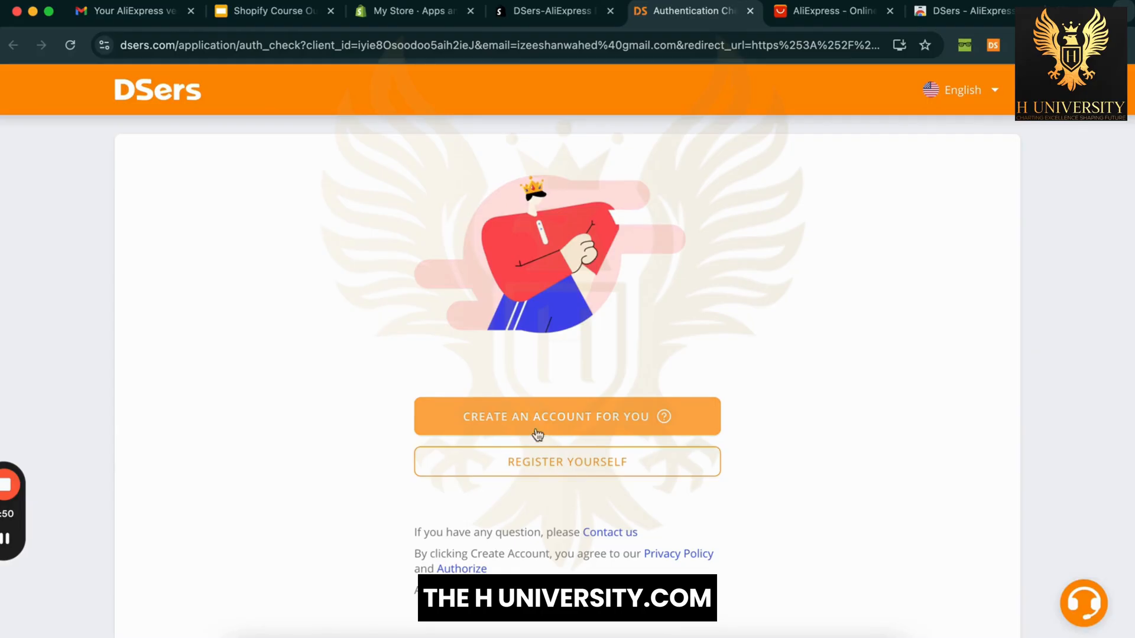
left_click(565, 428)
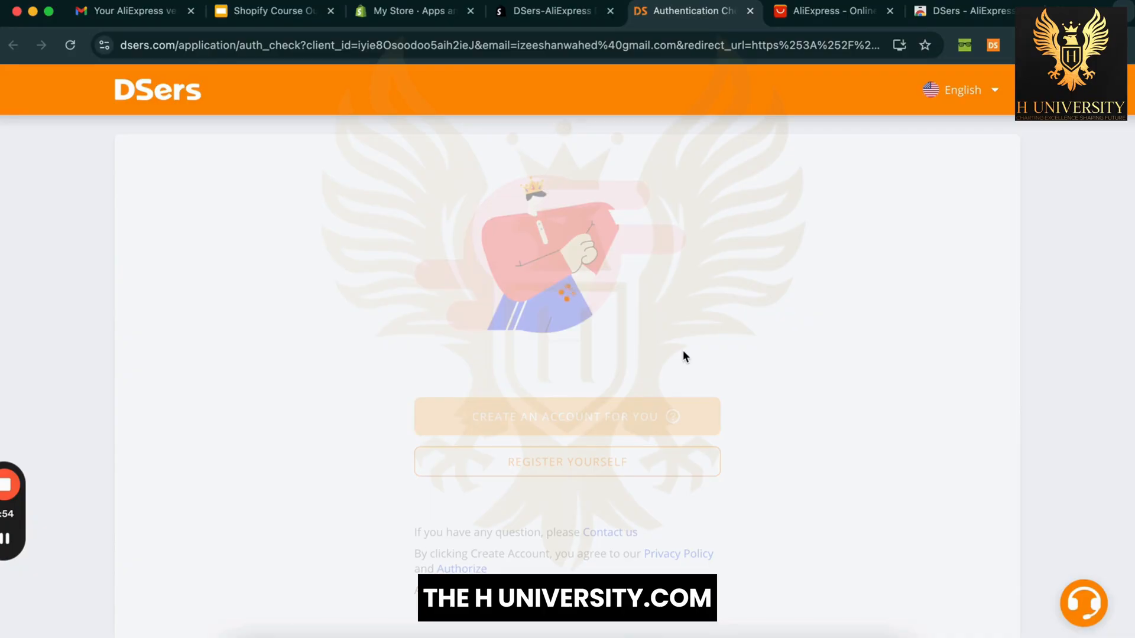
left_click(408, 11)
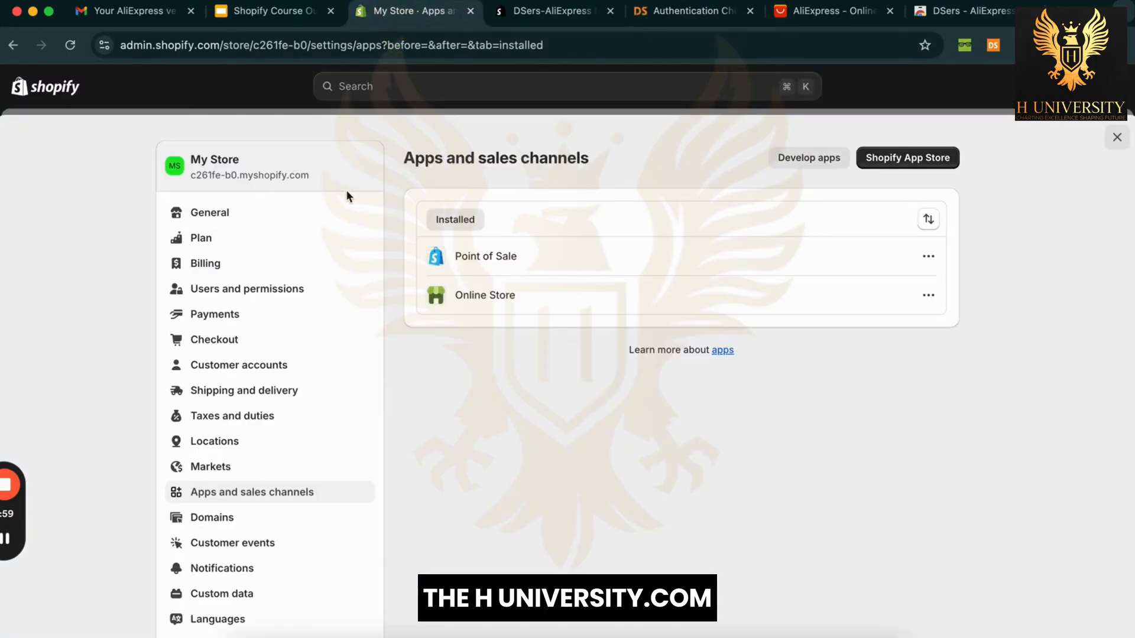
left_click(702, 17)
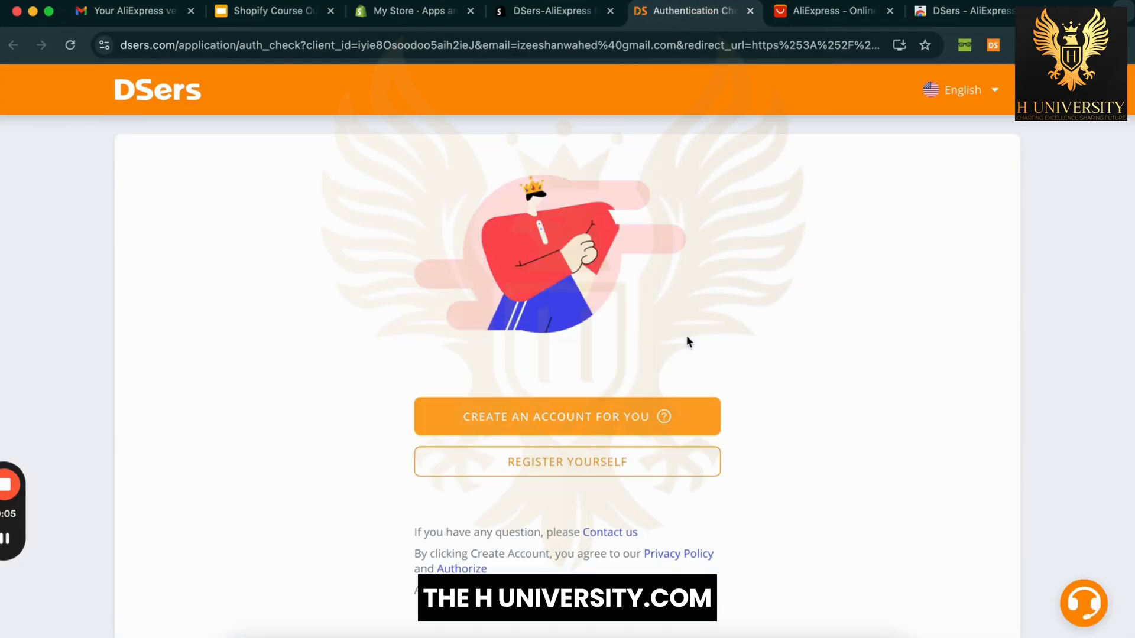
left_click(584, 416)
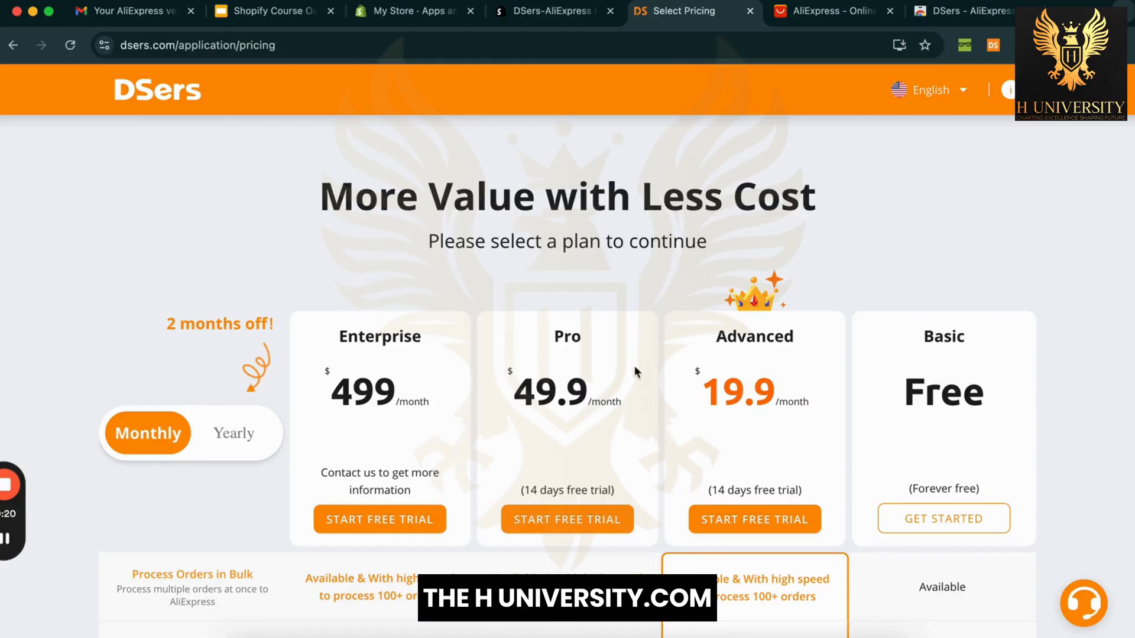
Step: Choose the free Basic plan on the DSers pricing page
scroll(744, 373, "down", 2)
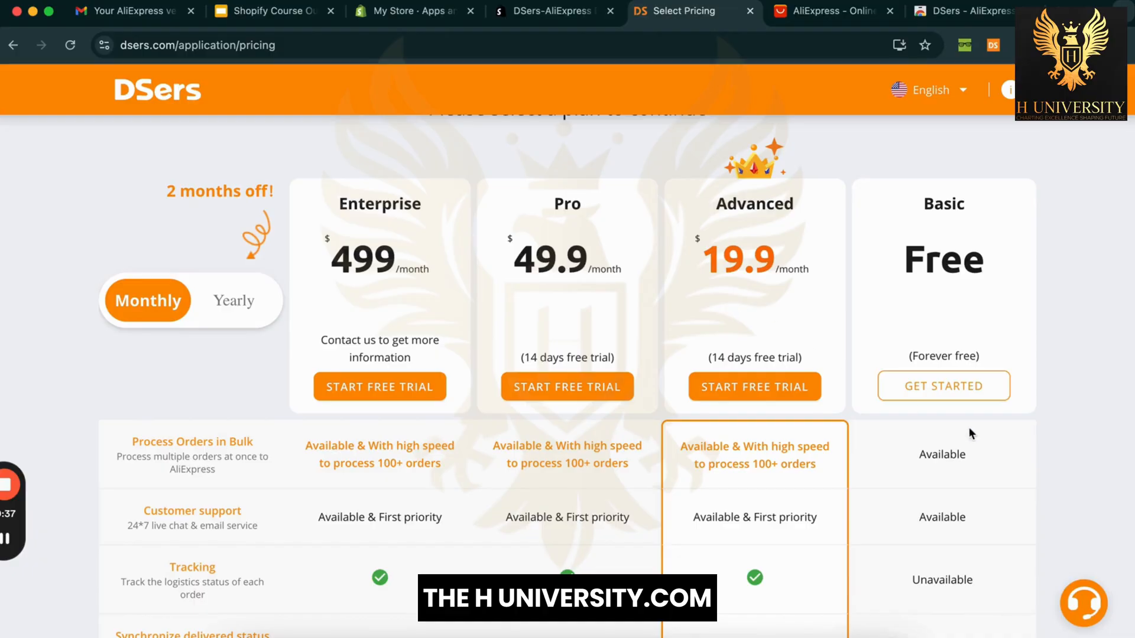
left_click(963, 385)
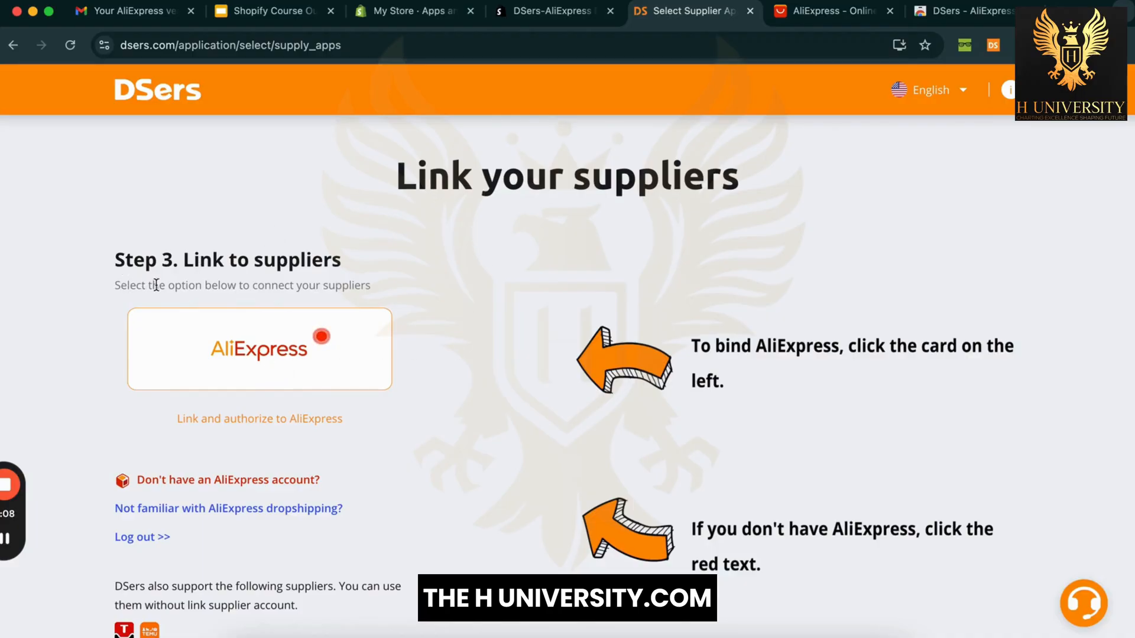
Step: Start linking AliExpress as a supplier and log in with the existing AliExpress account
left_click_drag(212, 278, 269, 278)
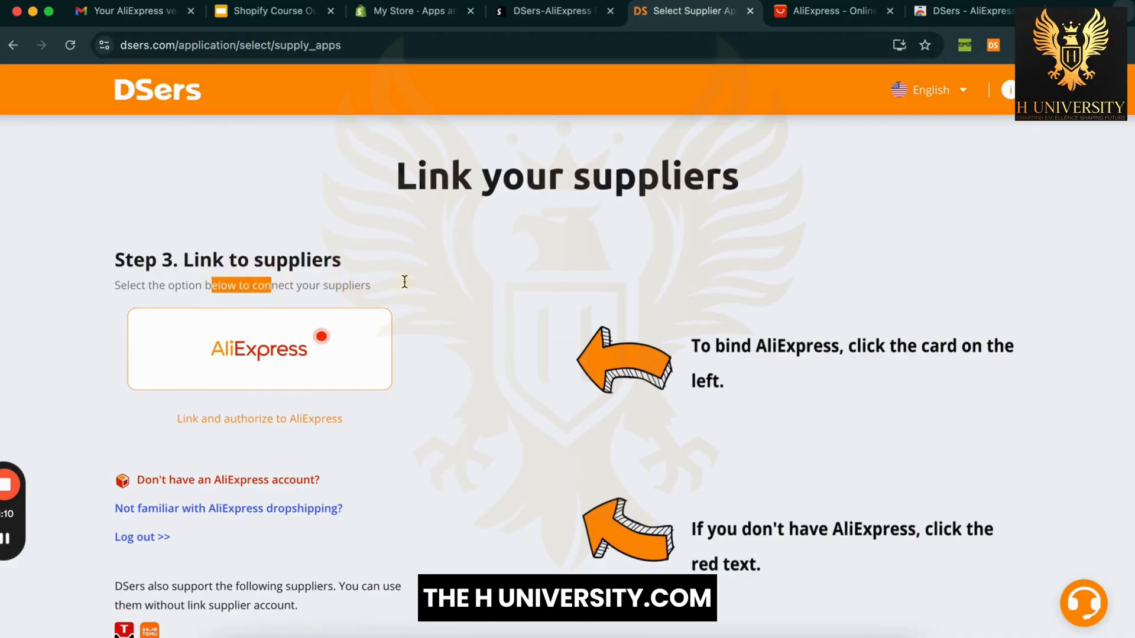
left_click(462, 159)
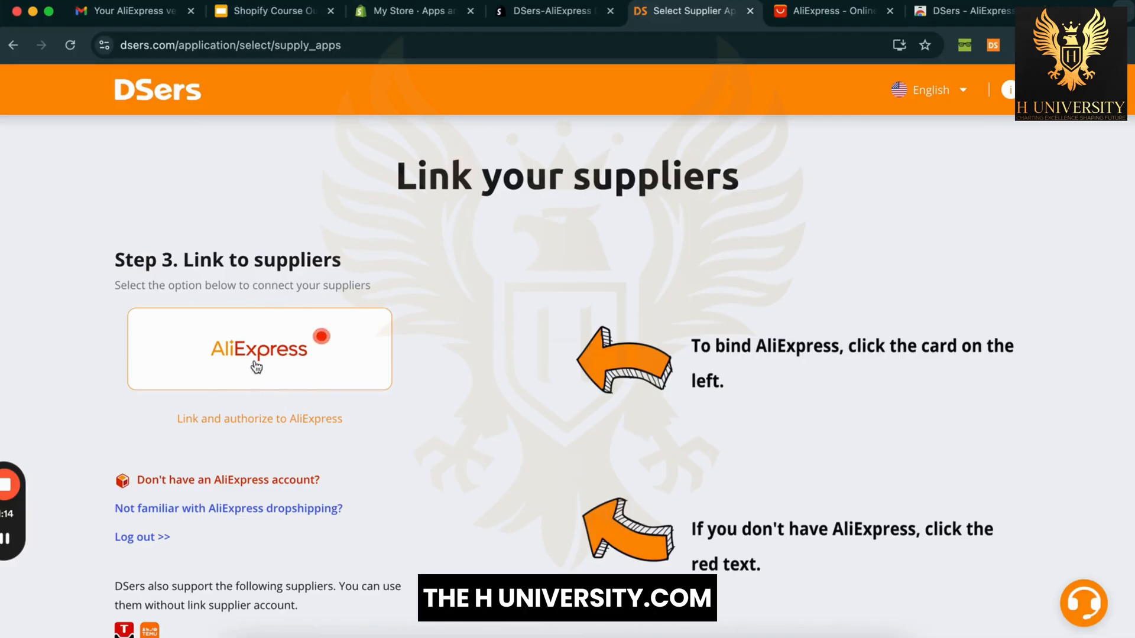
left_click(275, 347)
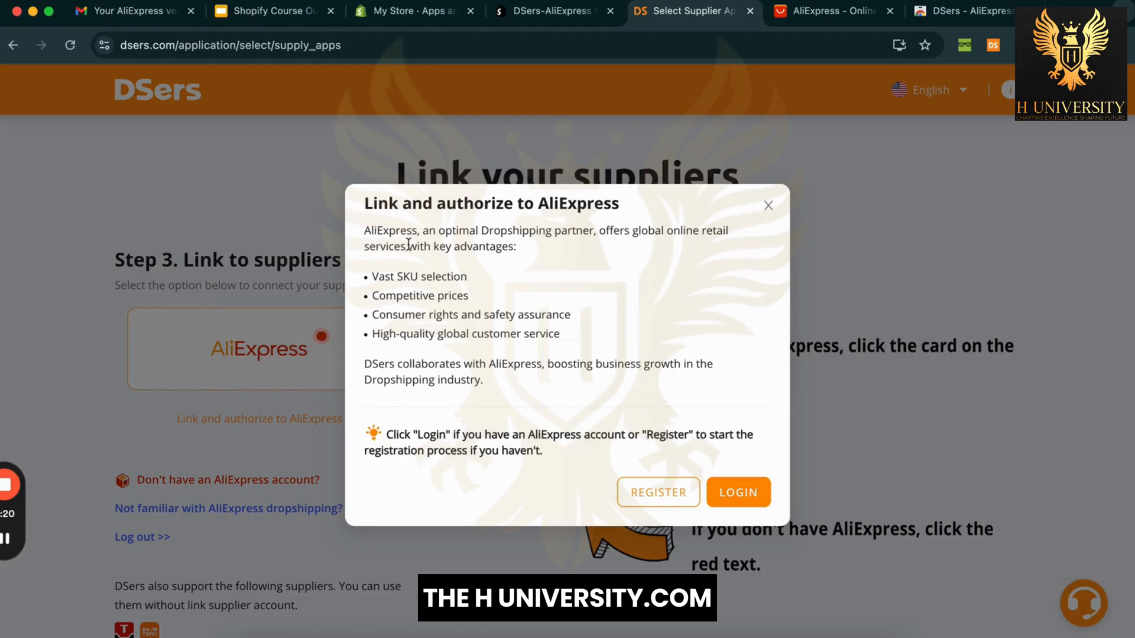
left_click(739, 480)
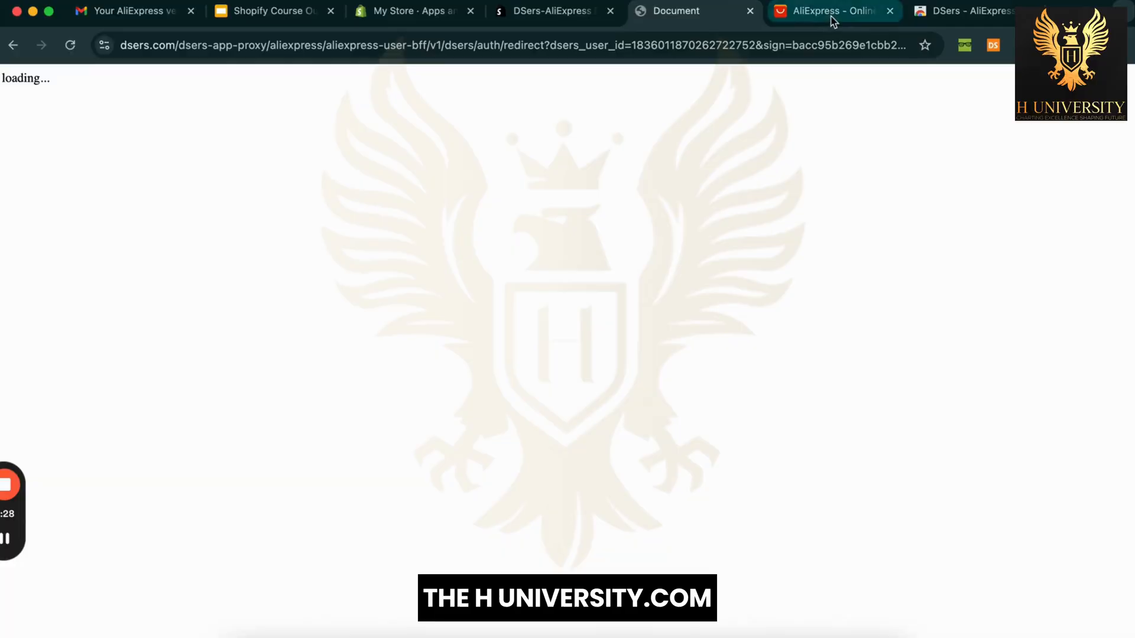
left_click(832, 15)
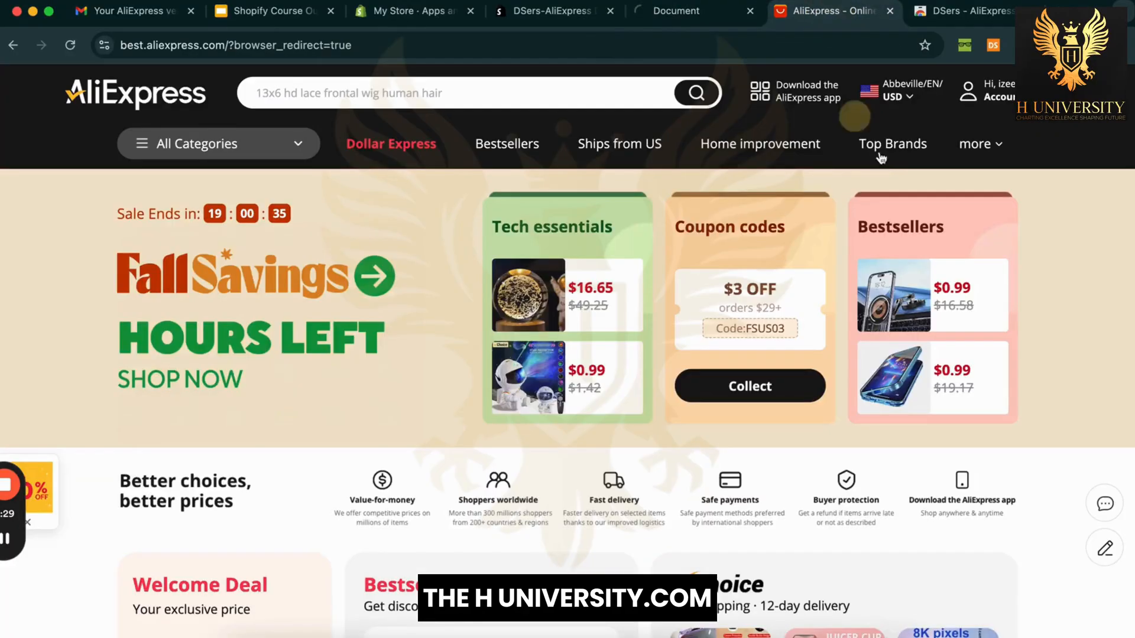
left_click(680, 10)
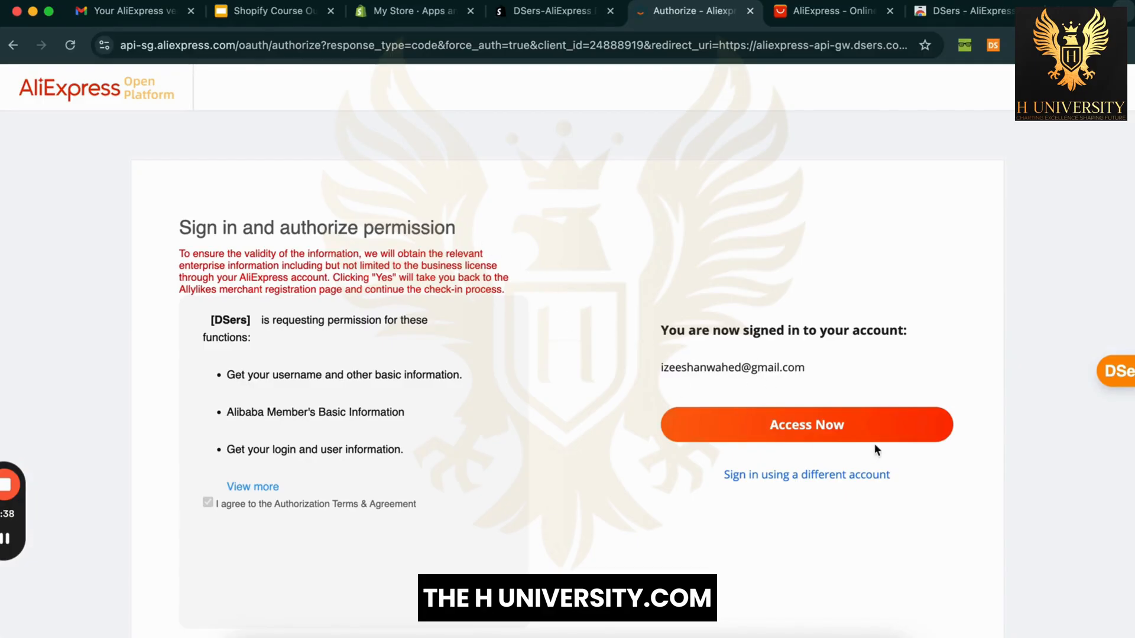
Step: Grant DSers access and sign in to AliExpress with the saved email and password
left_click(812, 439)
left_click(810, 337)
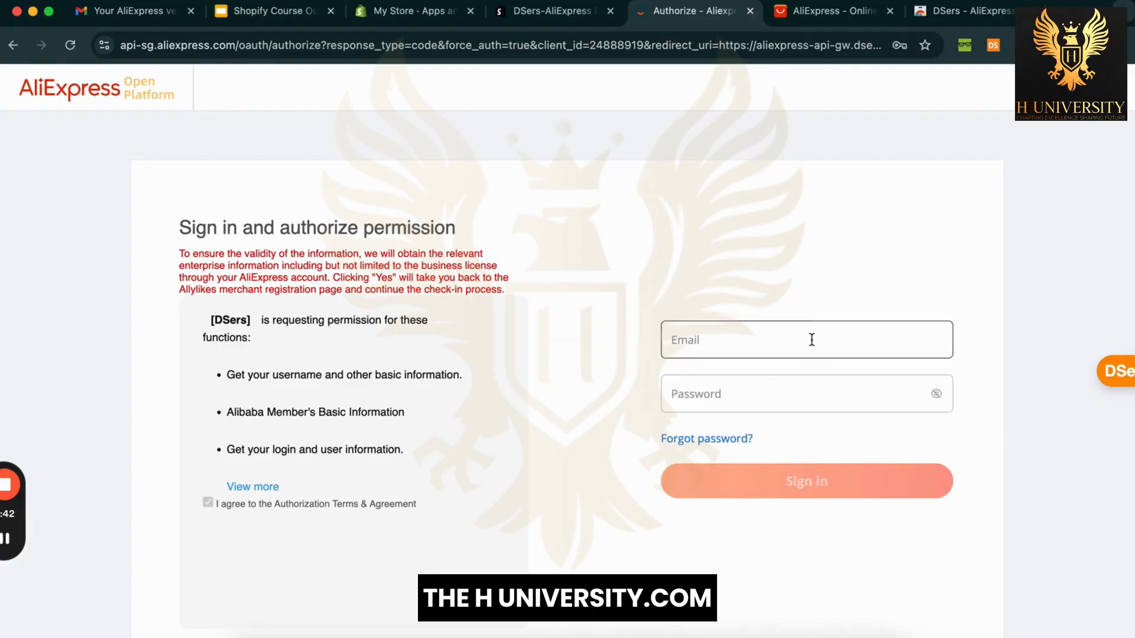
left_click(821, 388)
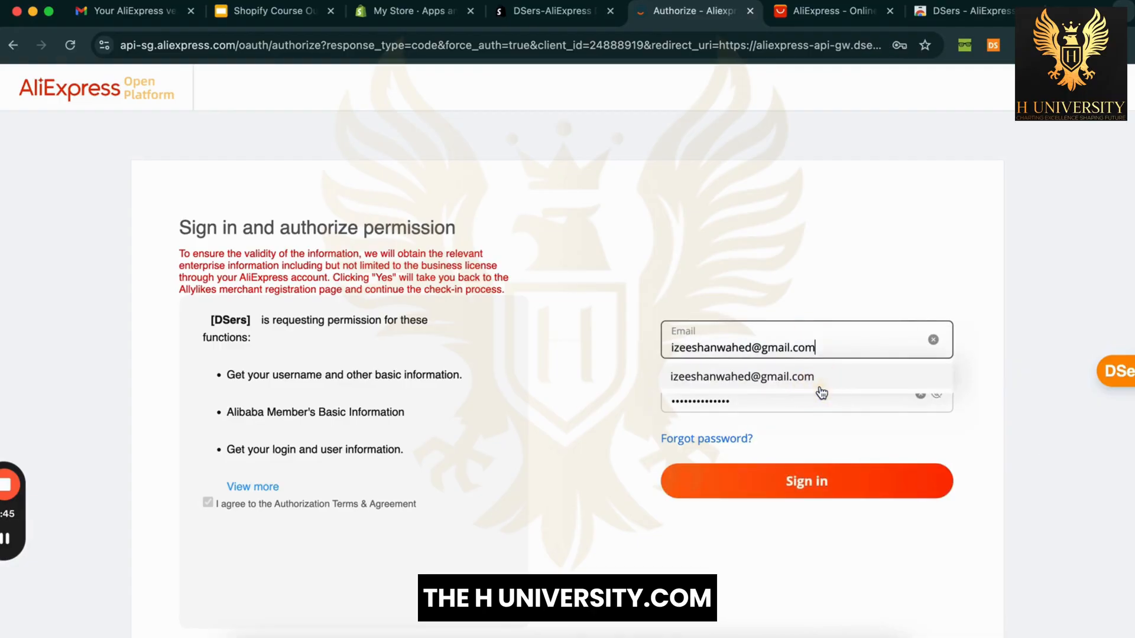
left_click(918, 478)
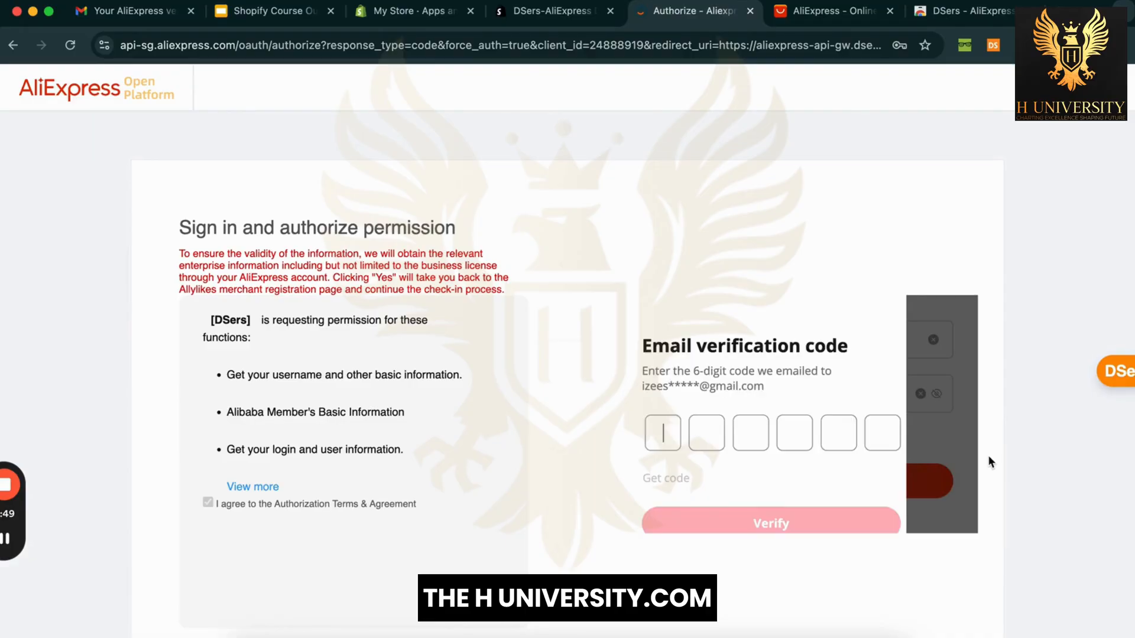
Step: Refresh Gmail and copy the code from the new AliExpress verification email
left_click(123, 10)
left_click(220, 136)
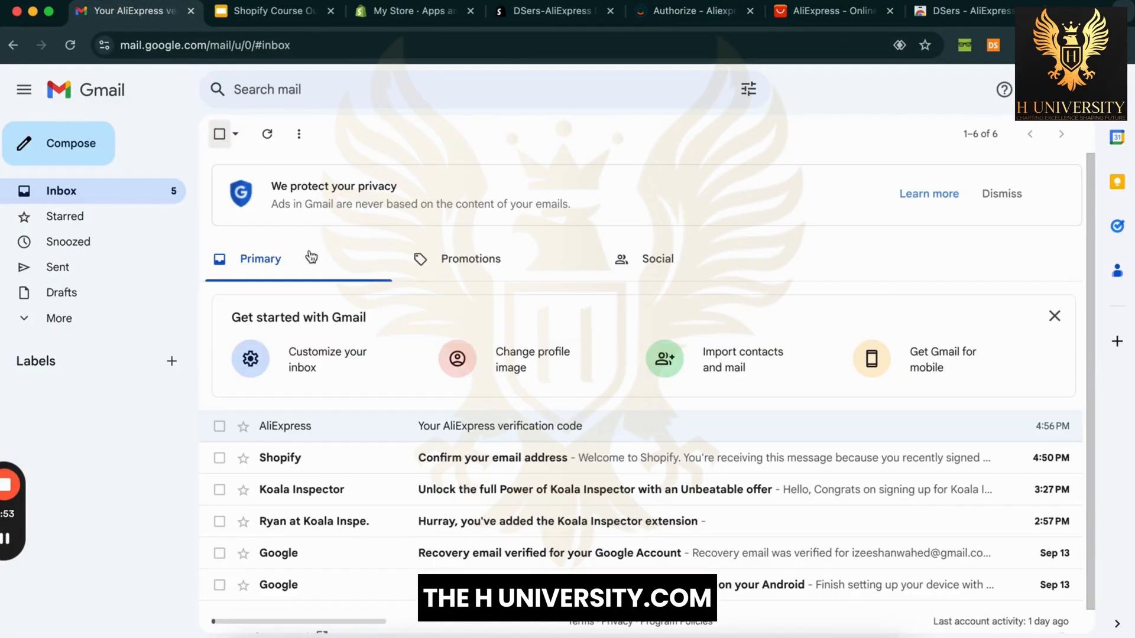
left_click(268, 134)
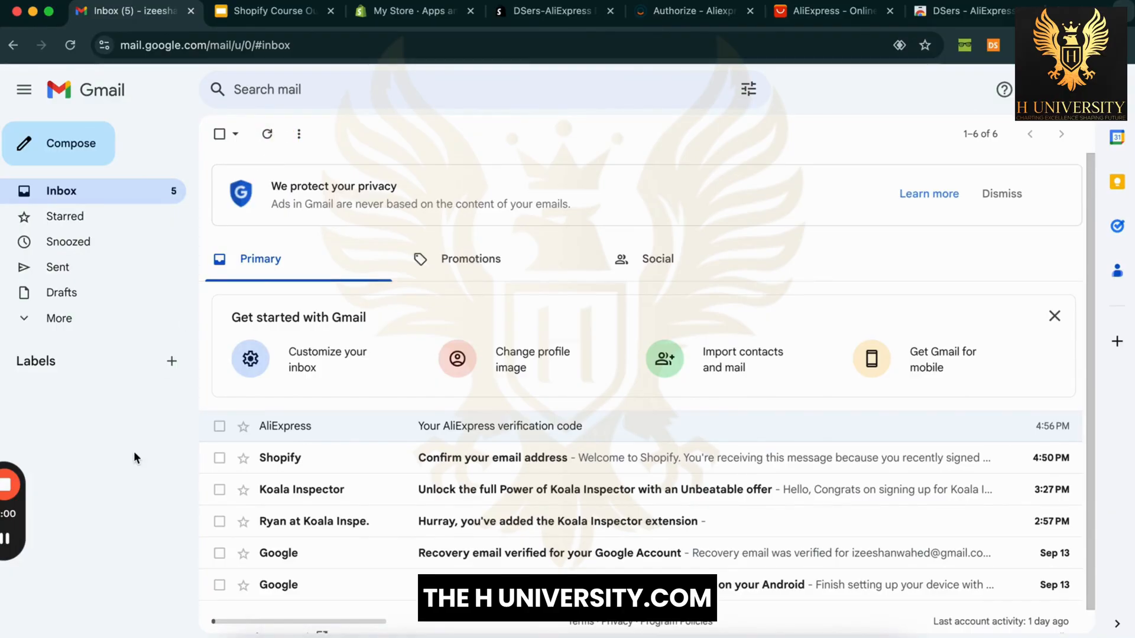
left_click(328, 425)
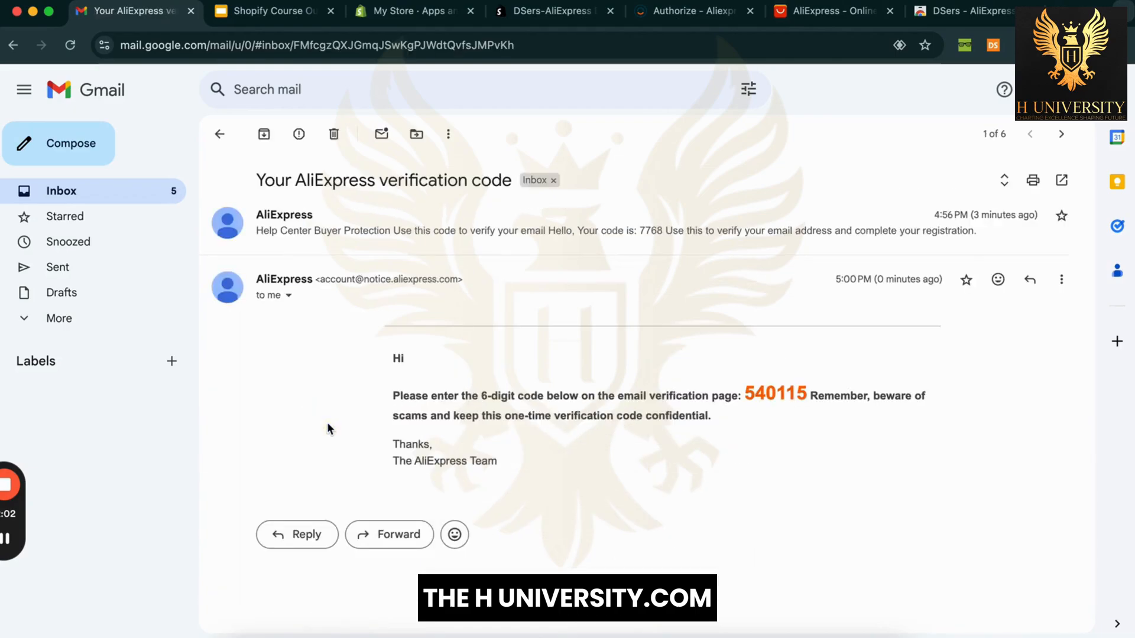
double_click(776, 393)
key("ctrl+c")
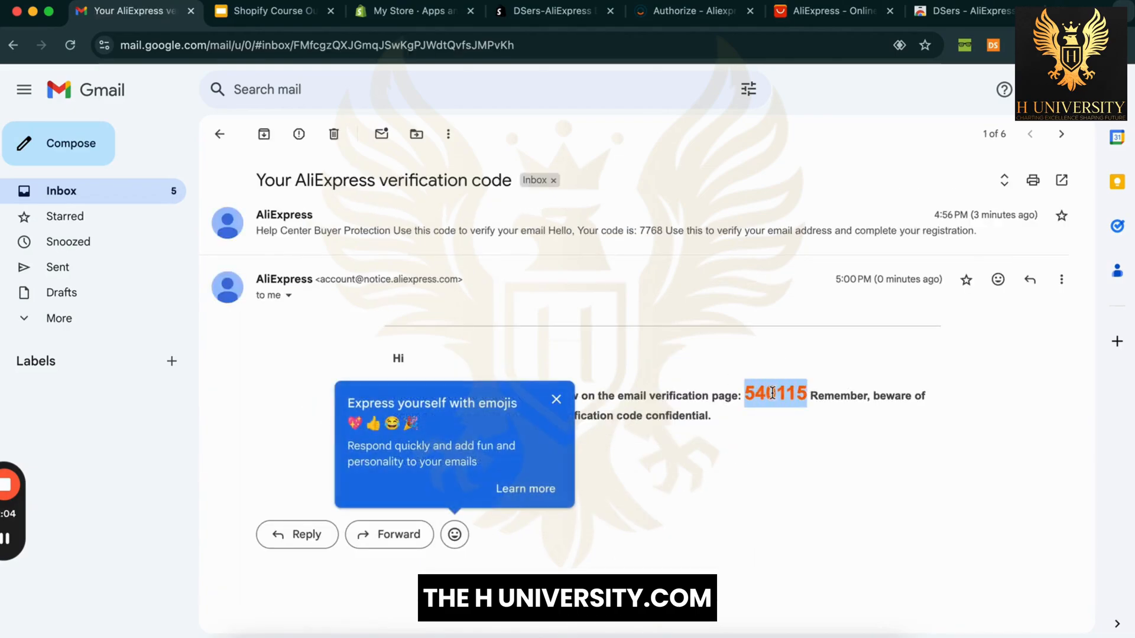
Step: Paste the 6-digit code into the AliExpress verification boxes and verify it
left_click(695, 11)
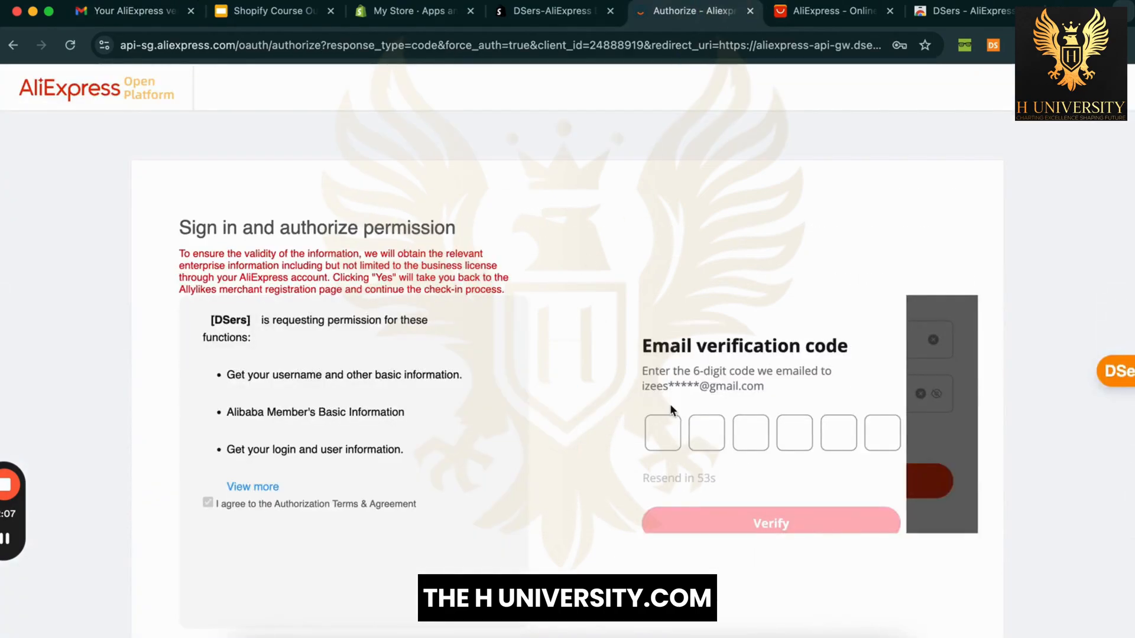
key("ctrl+v")
scroll(699, 450, "down", 1)
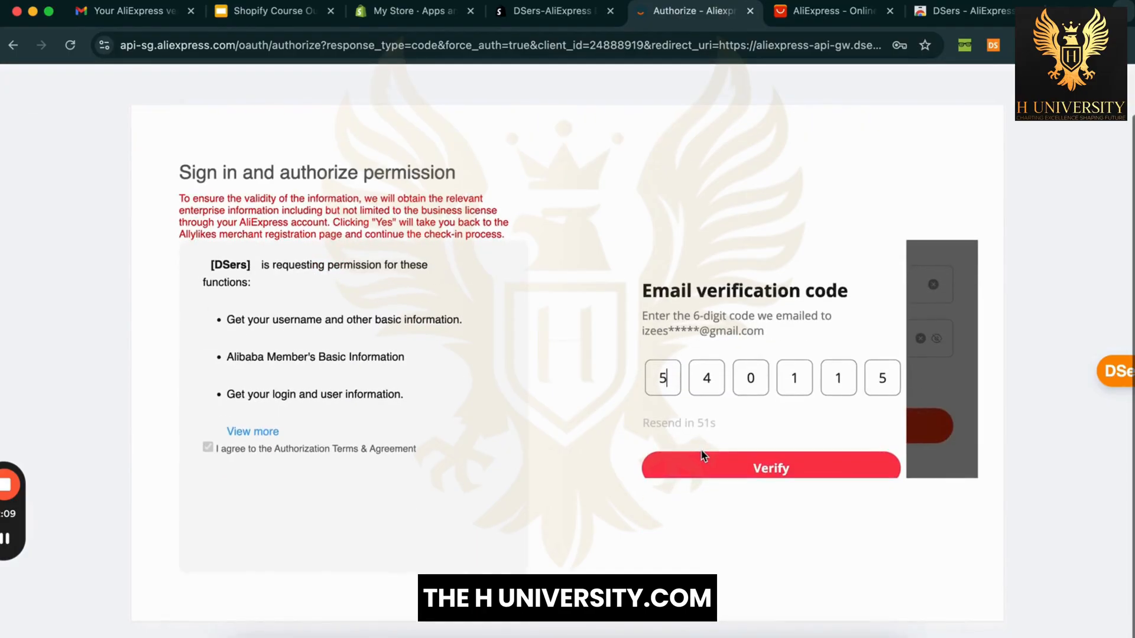
left_click(745, 464)
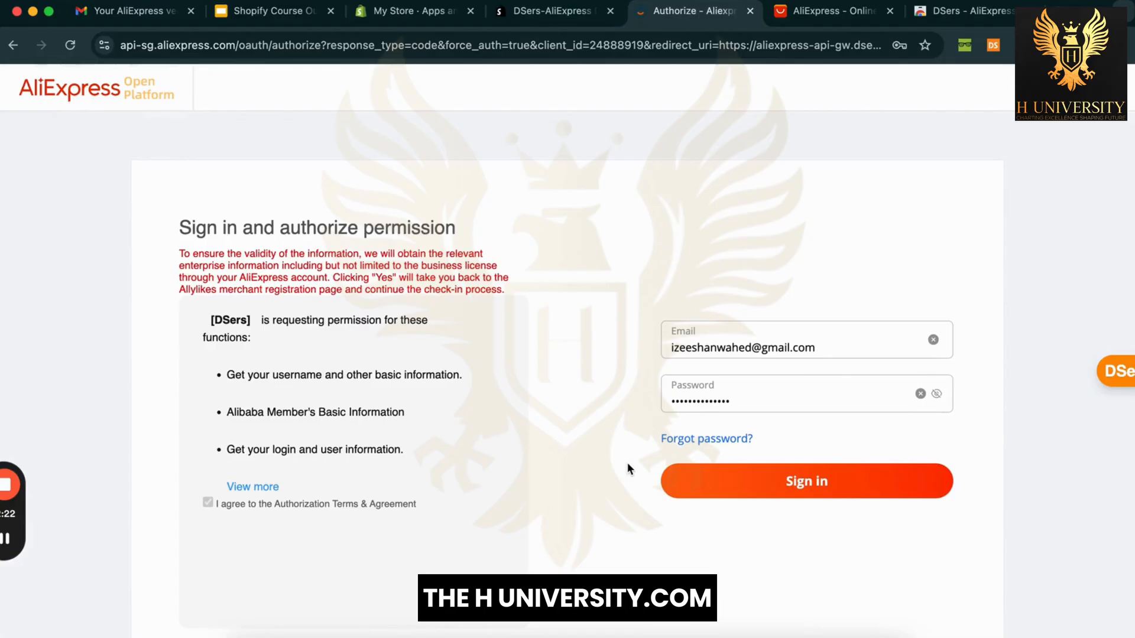
Step: Finish the AliExpress sign-in so DSers is authorized and opens its Home dashboard
left_click(737, 478)
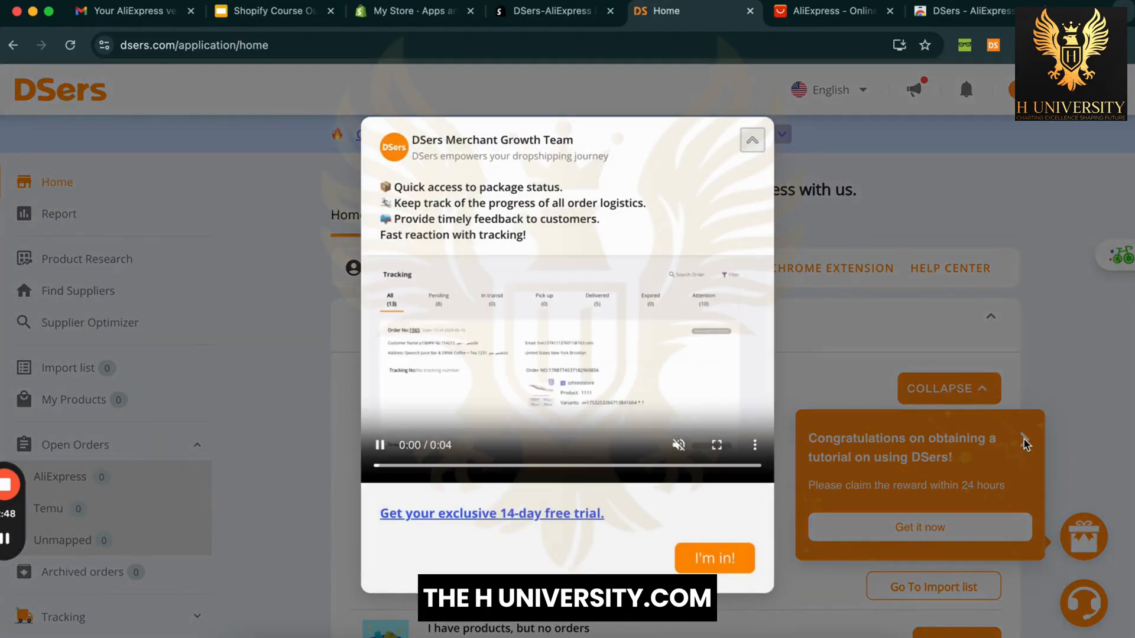
Step: Close the welcome and TikTok trending promotions, then go to Product Research
left_click(751, 148)
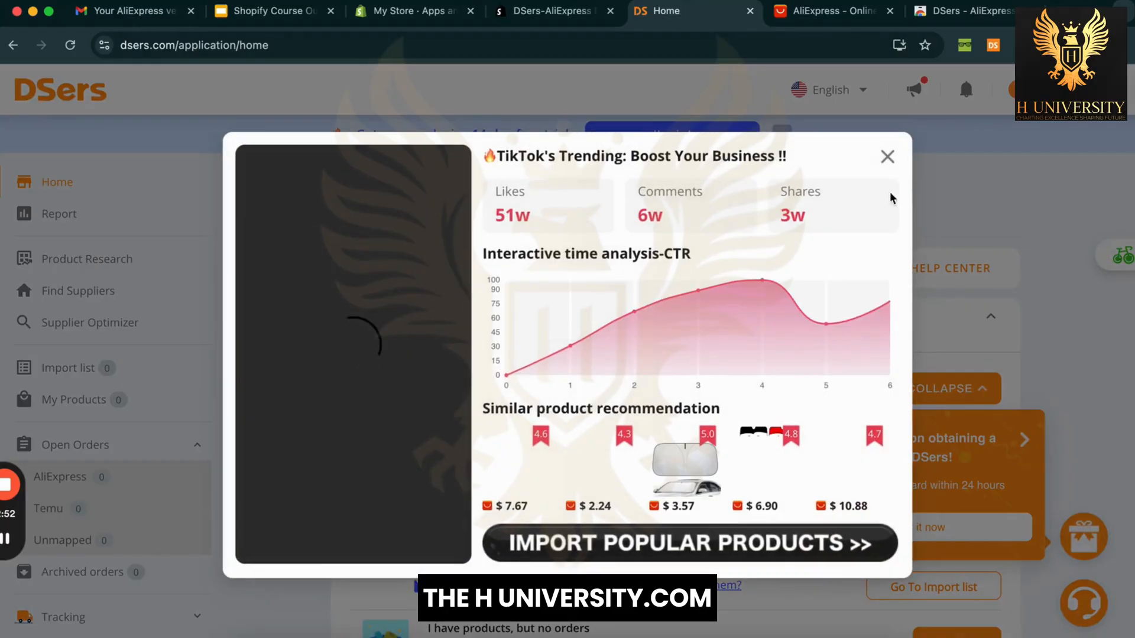
left_click(883, 157)
scroll(1064, 380, "down", 5)
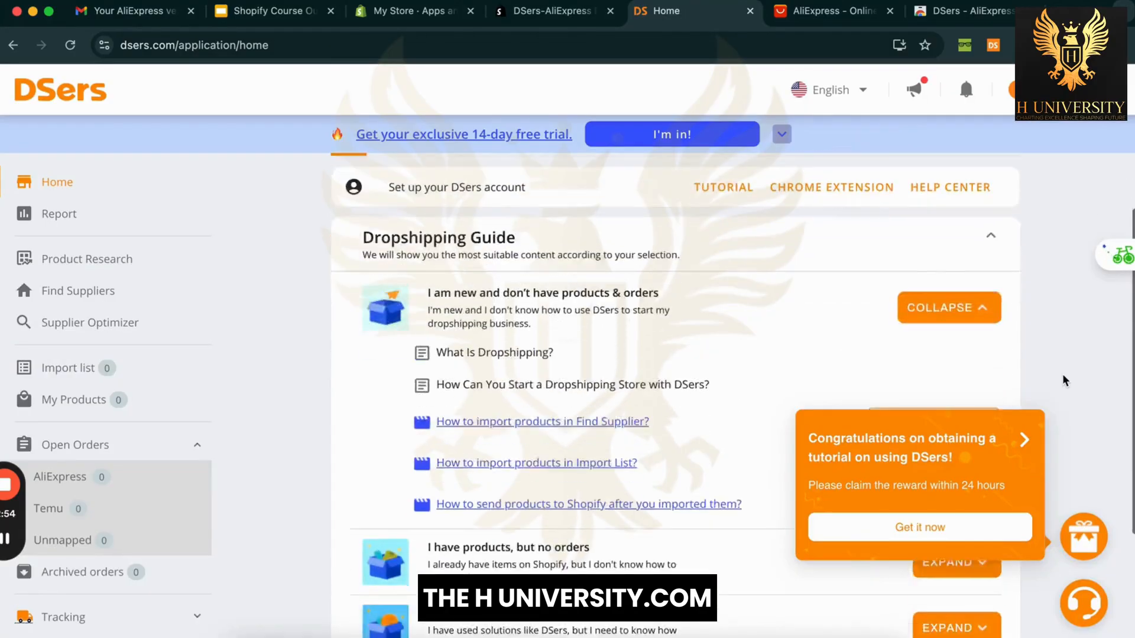
scroll(321, 372, "up", 5)
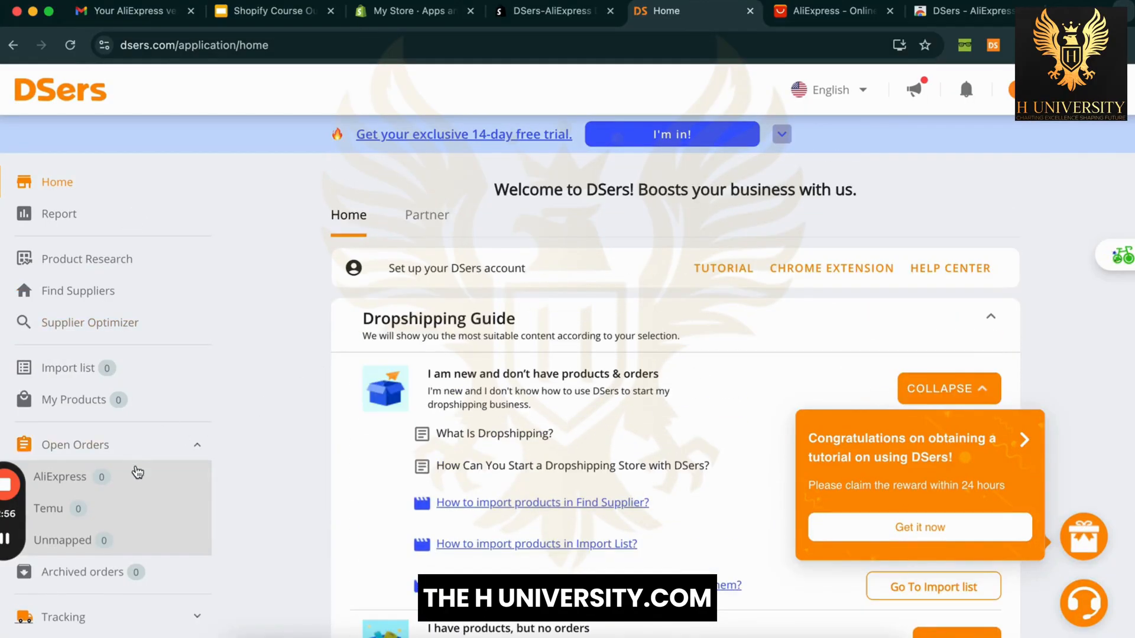
scroll(77, 291, "down", 2)
scroll(77, 292, "up", 2)
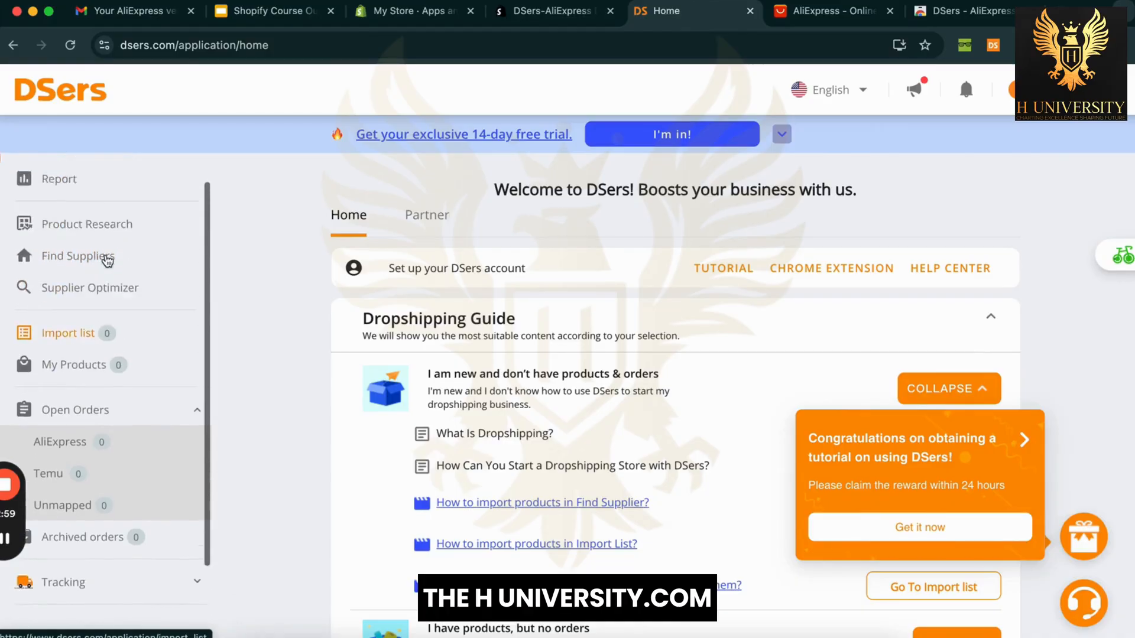
left_click(140, 271)
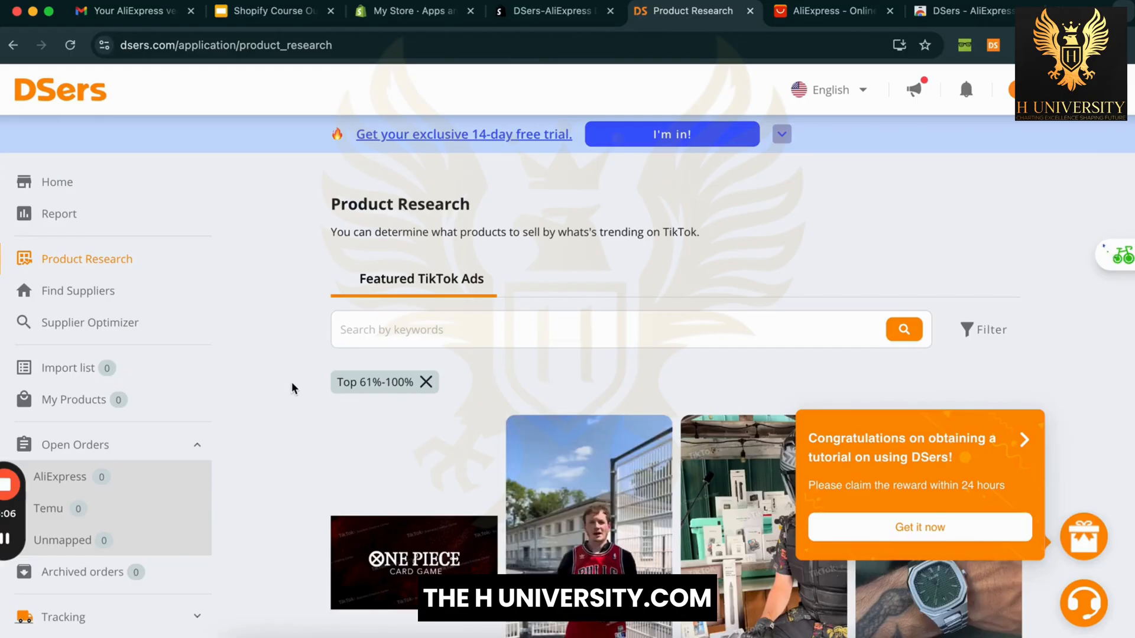
Step: Browse the Featured TikTok ad cards and close the congratulations reward popup
scroll(294, 388, "down", 3)
scroll(293, 389, "down", 1)
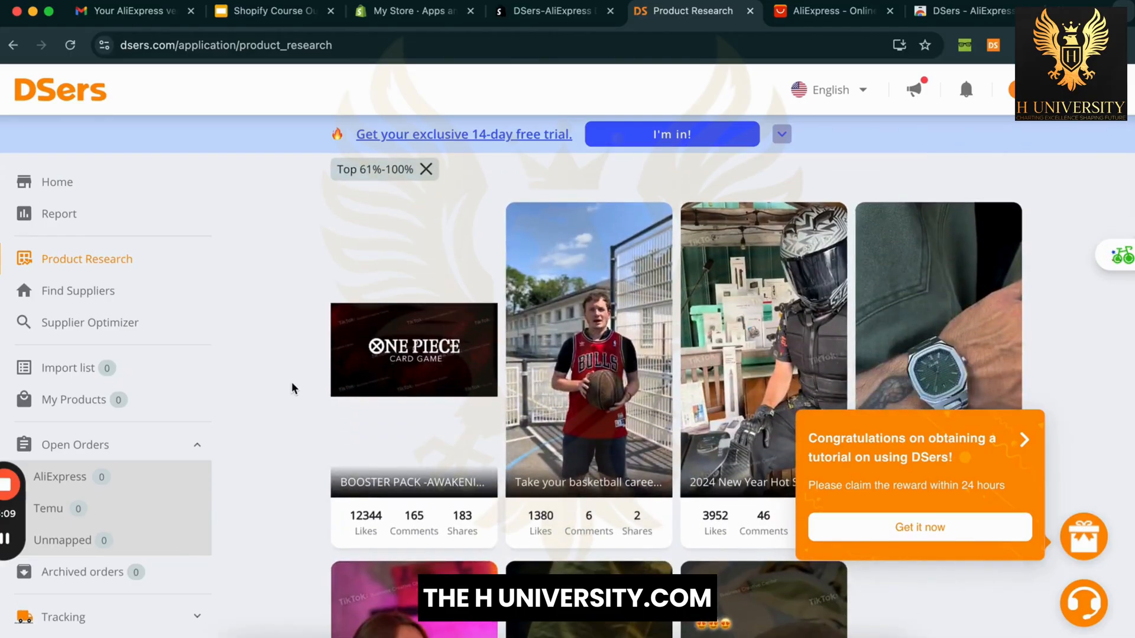
scroll(294, 389, "down", 3)
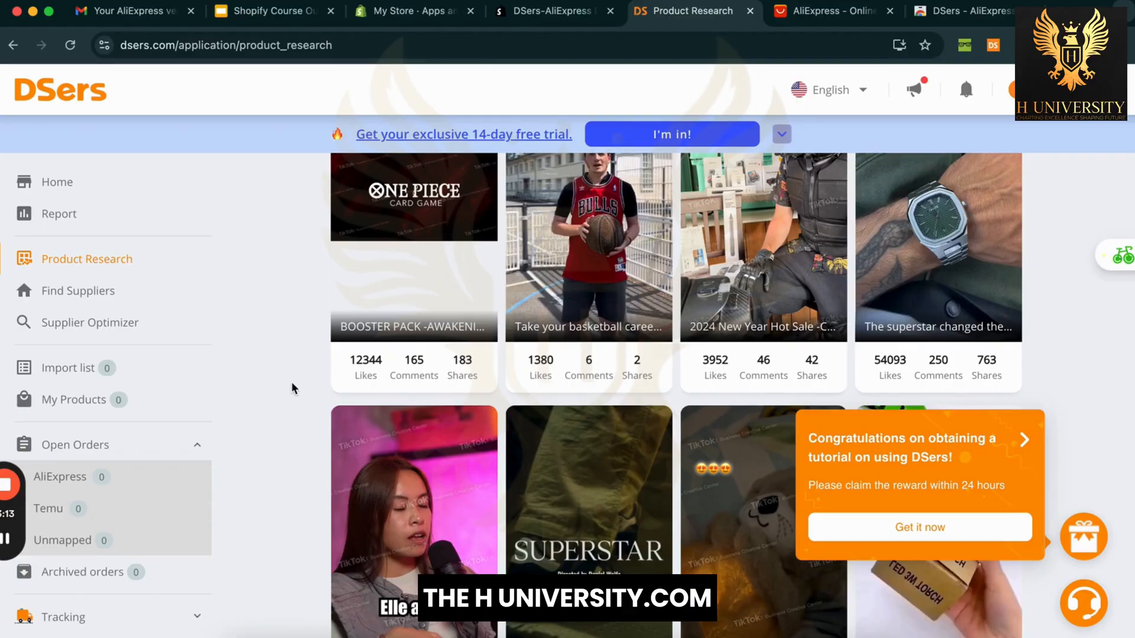
scroll(294, 388, "up", 2)
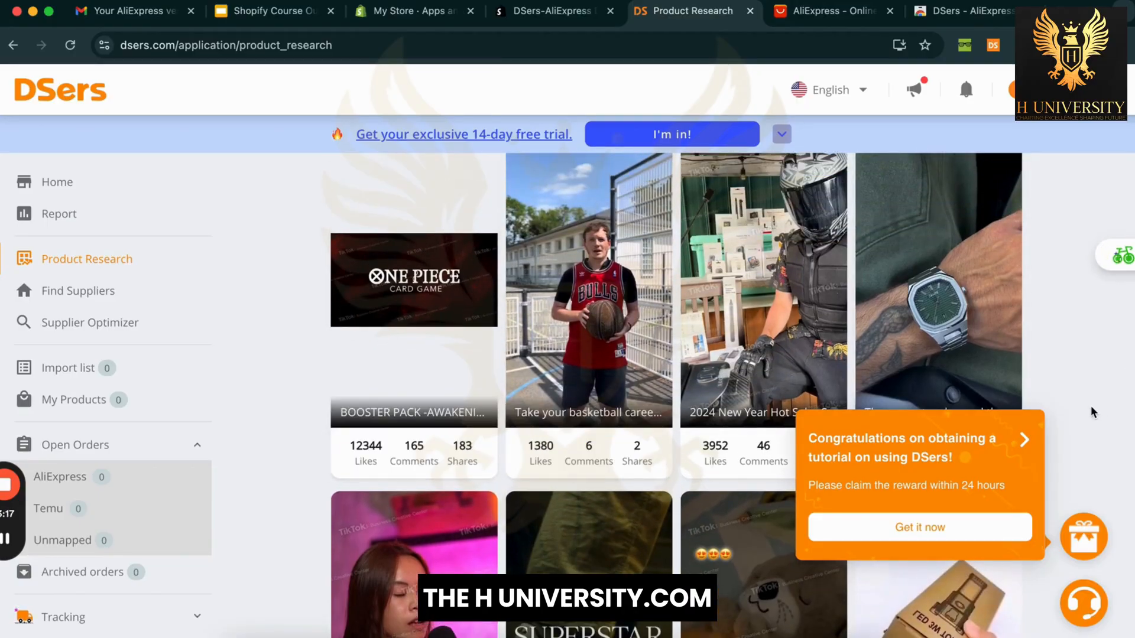
scroll(1088, 389, "down", 6)
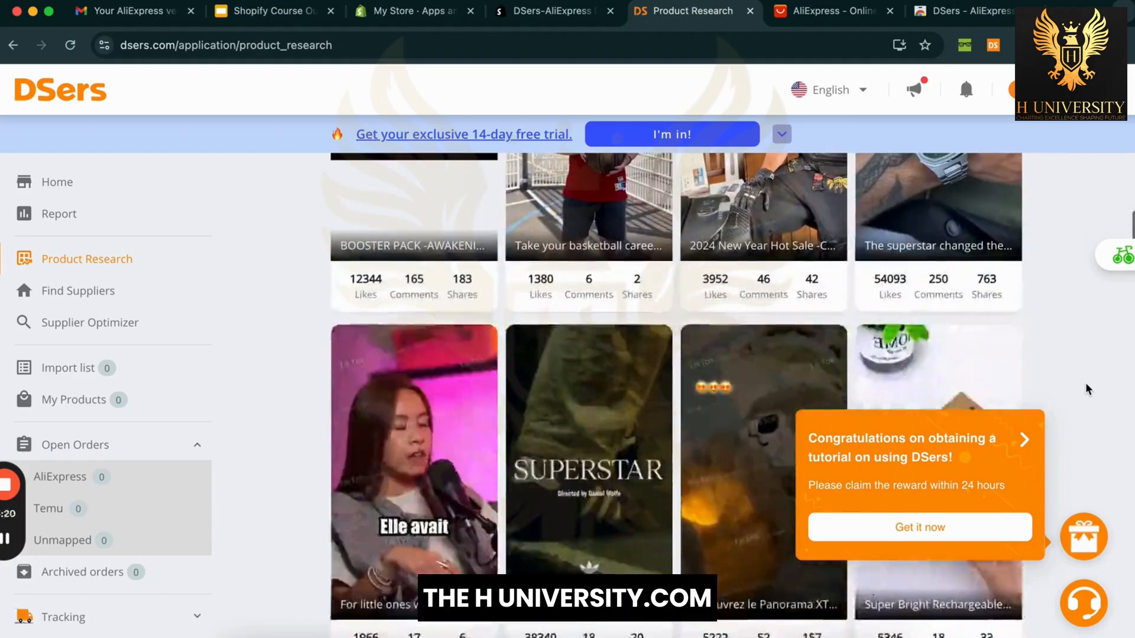
scroll(1088, 389, "down", 6)
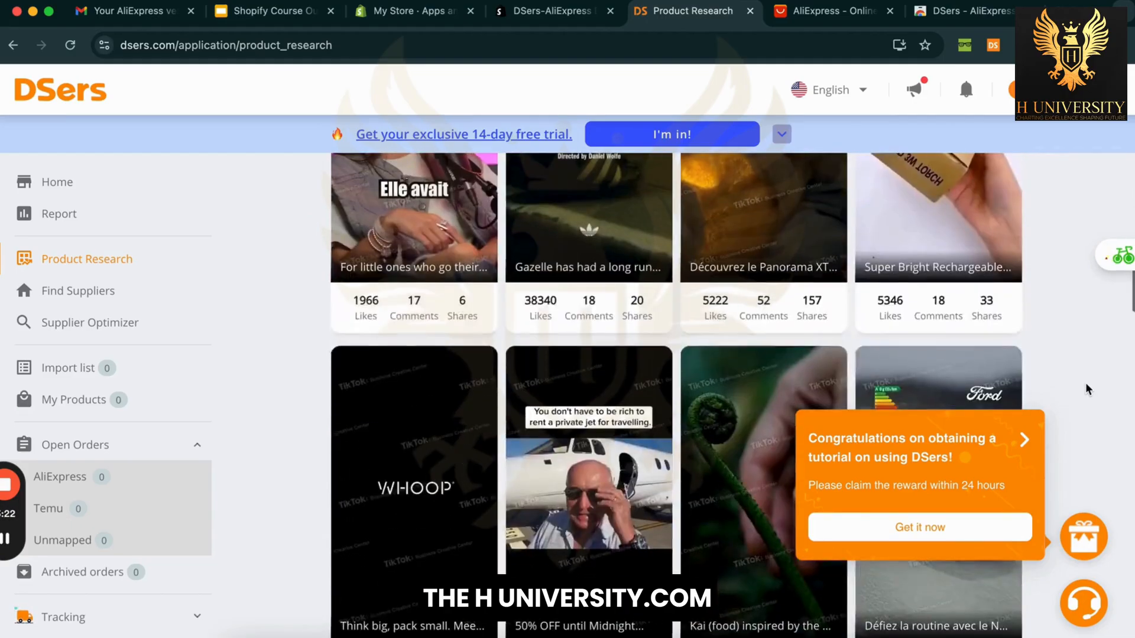
scroll(1087, 389, "up", 4)
scroll(1088, 389, "up", 2)
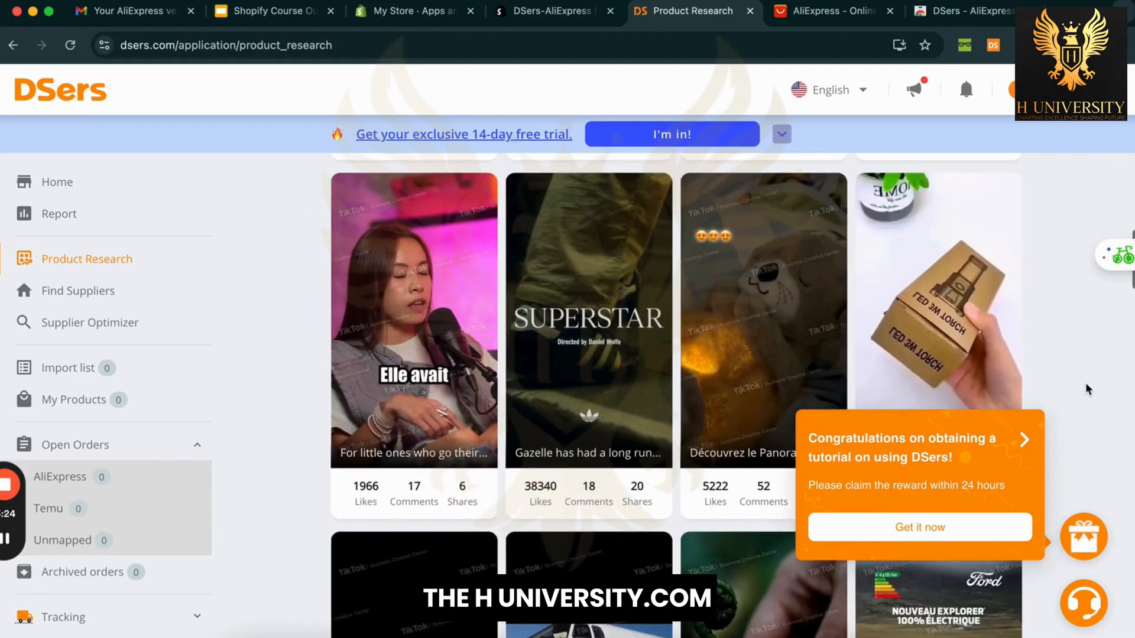
scroll(1088, 389, "up", 10)
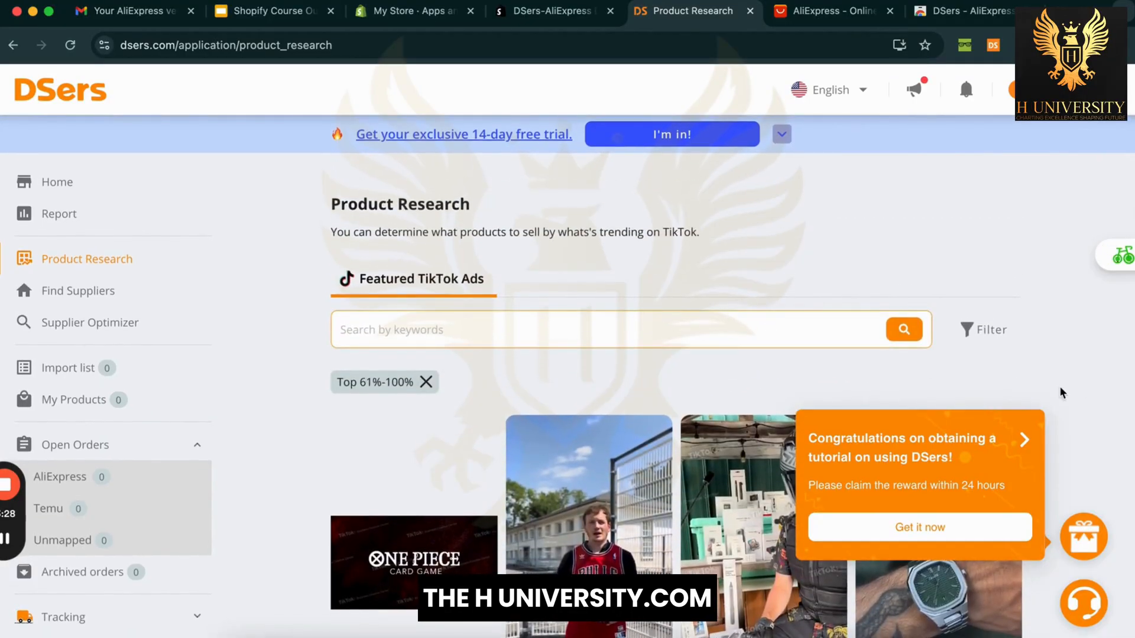
left_click(1027, 441)
scroll(1086, 350, "down", 1)
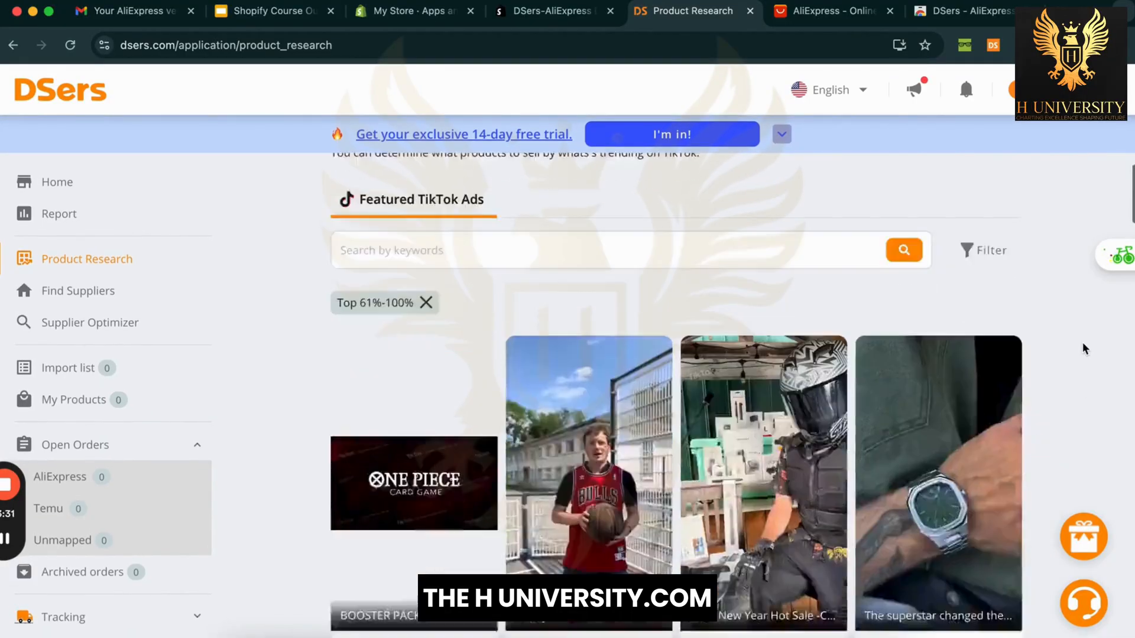
scroll(1085, 349, "down", 15)
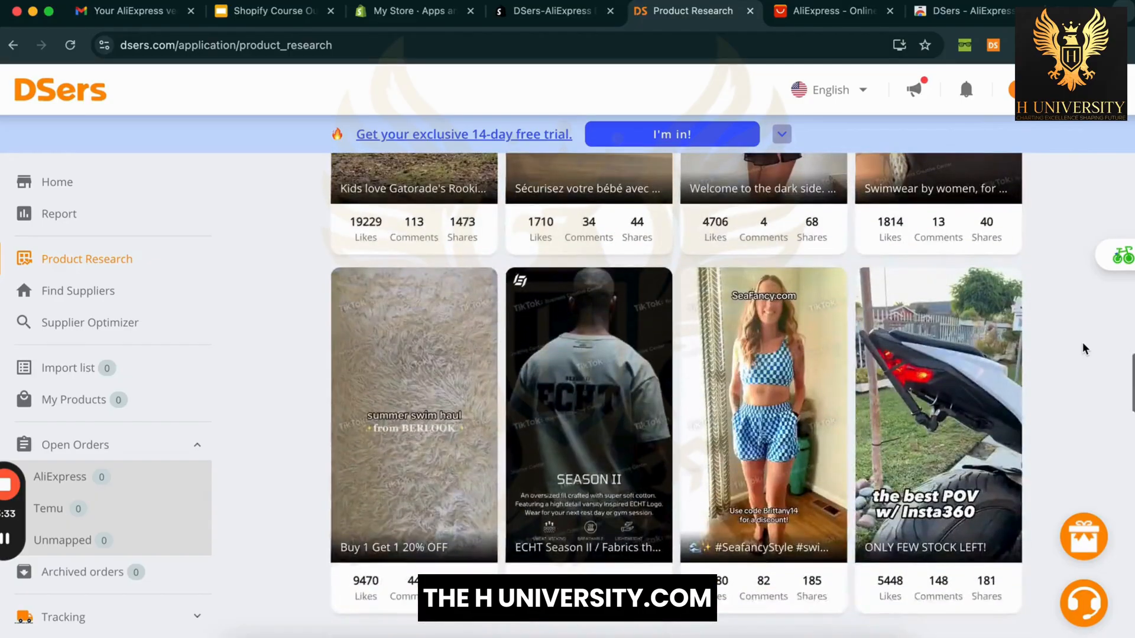
scroll(1085, 349, "up", 3)
scroll(1086, 349, "down", 7)
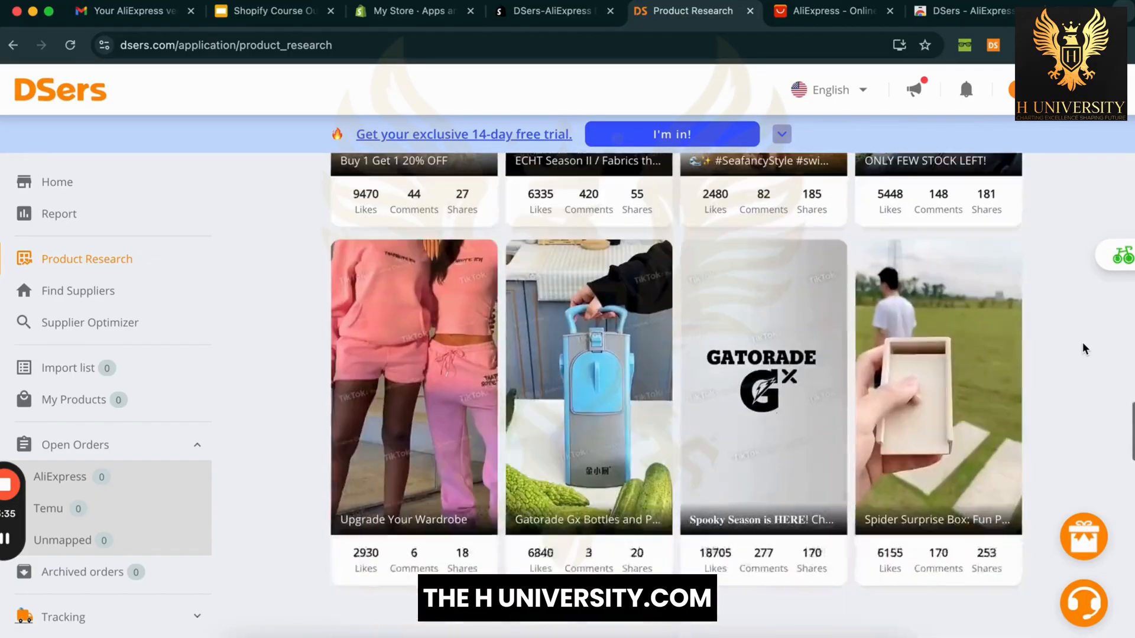
Step: Search the TikTok ads for the keyword 'gadgets'
scroll(1086, 349, "up", 15)
left_click(629, 329)
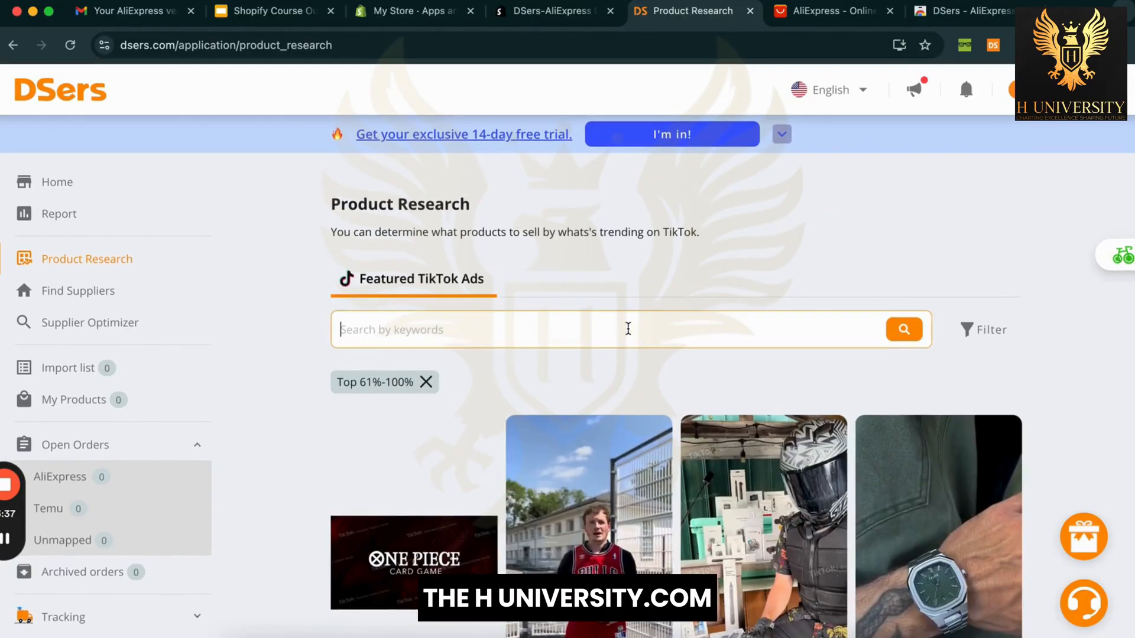
type("gadgets")
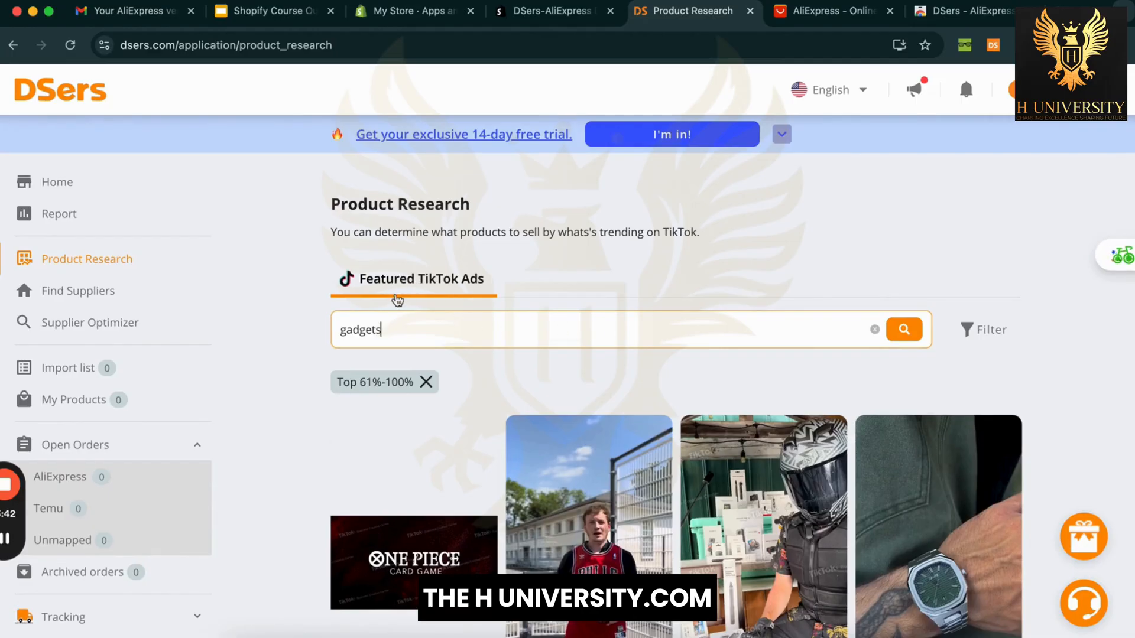
key("Return")
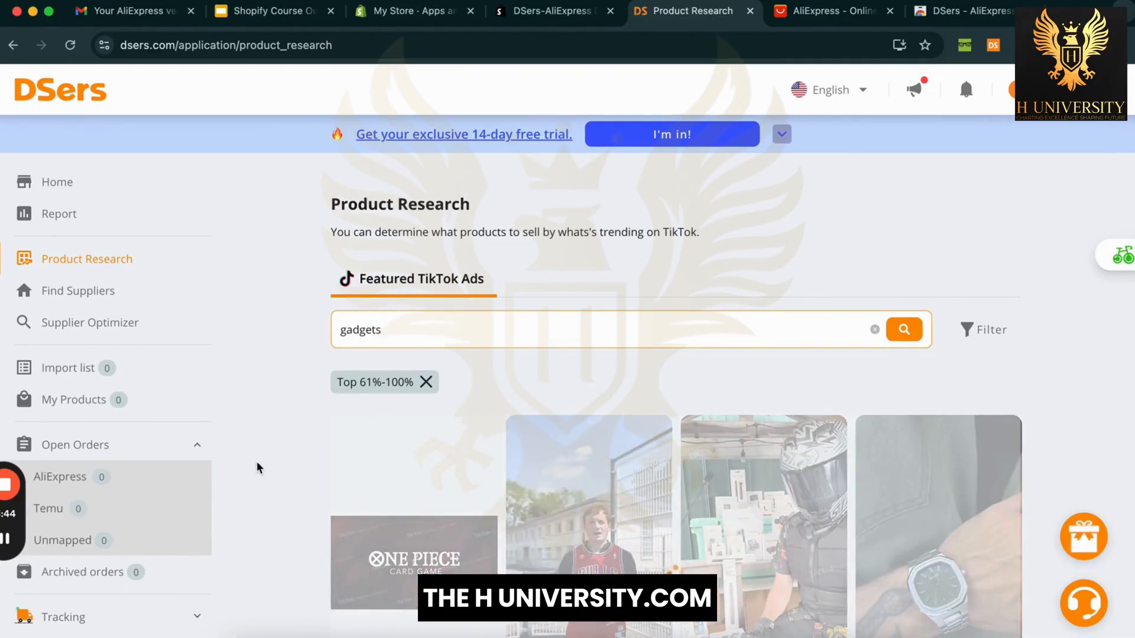
scroll(257, 467, "down", 3)
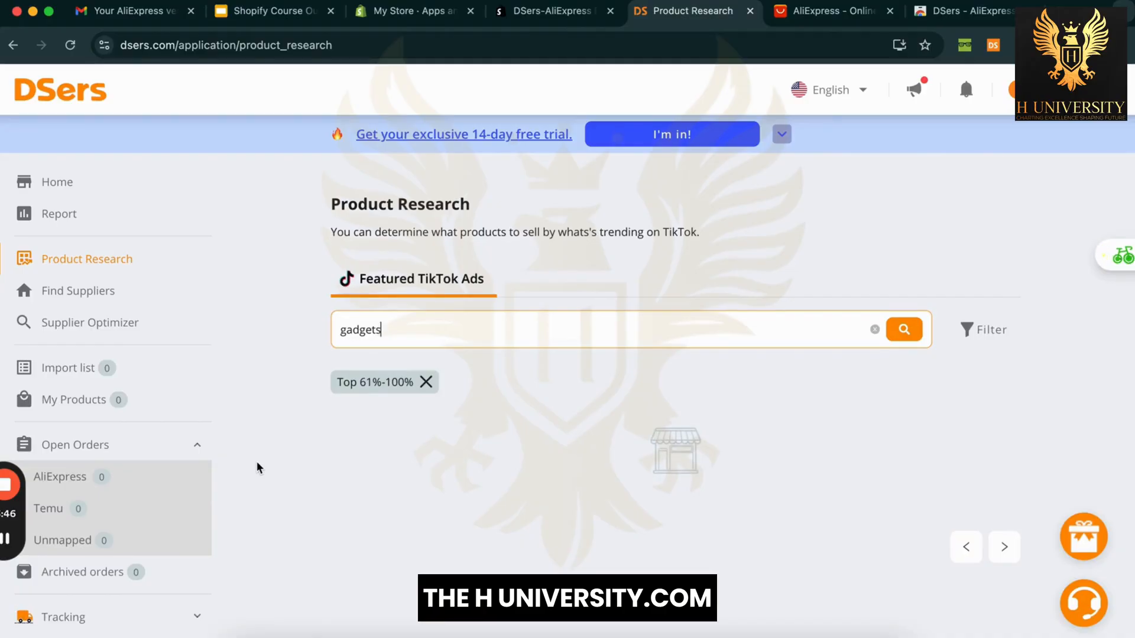
Step: Replace the keyword with 'kitchen' and browse the kitchen ad results
double_click(432, 332)
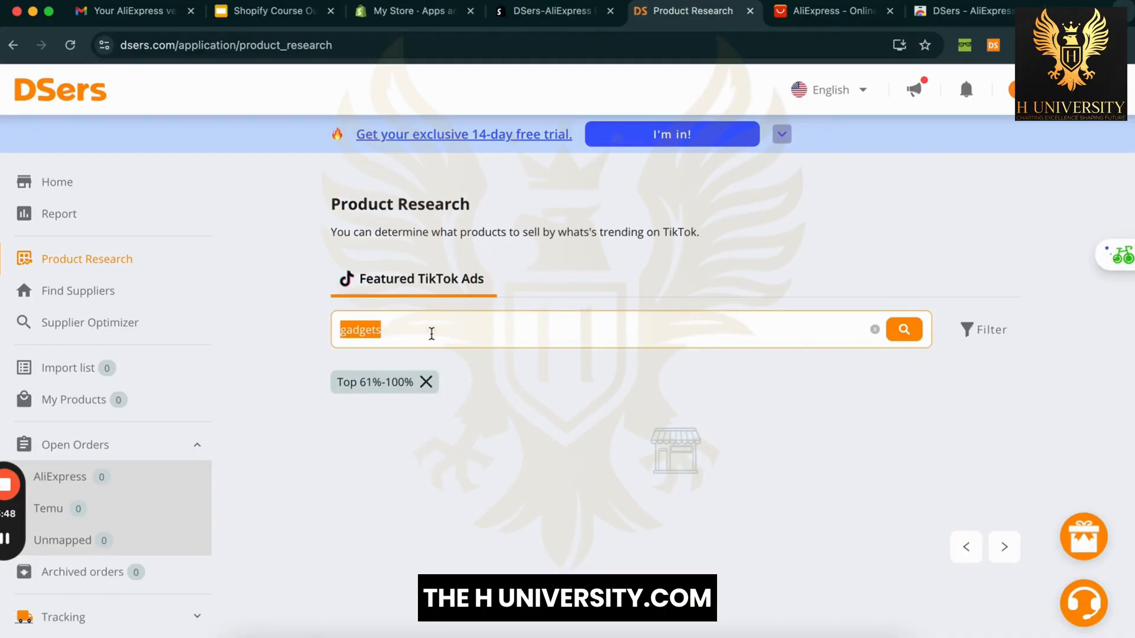
type("kitchen")
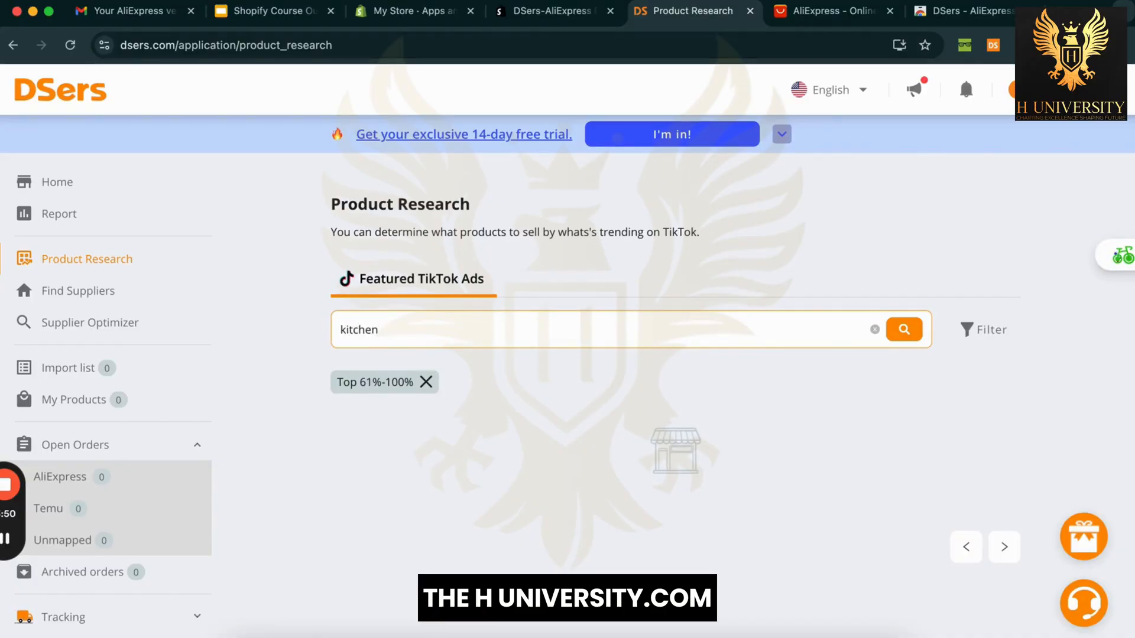
key("Return")
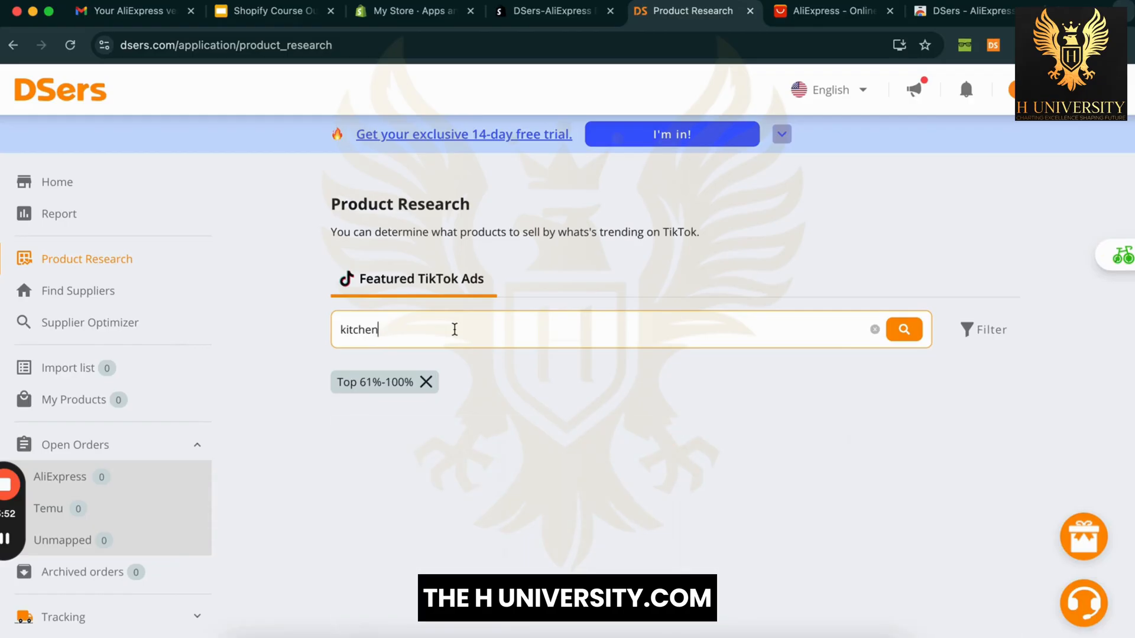
scroll(518, 361, "down", 2)
scroll(286, 487, "down", 3)
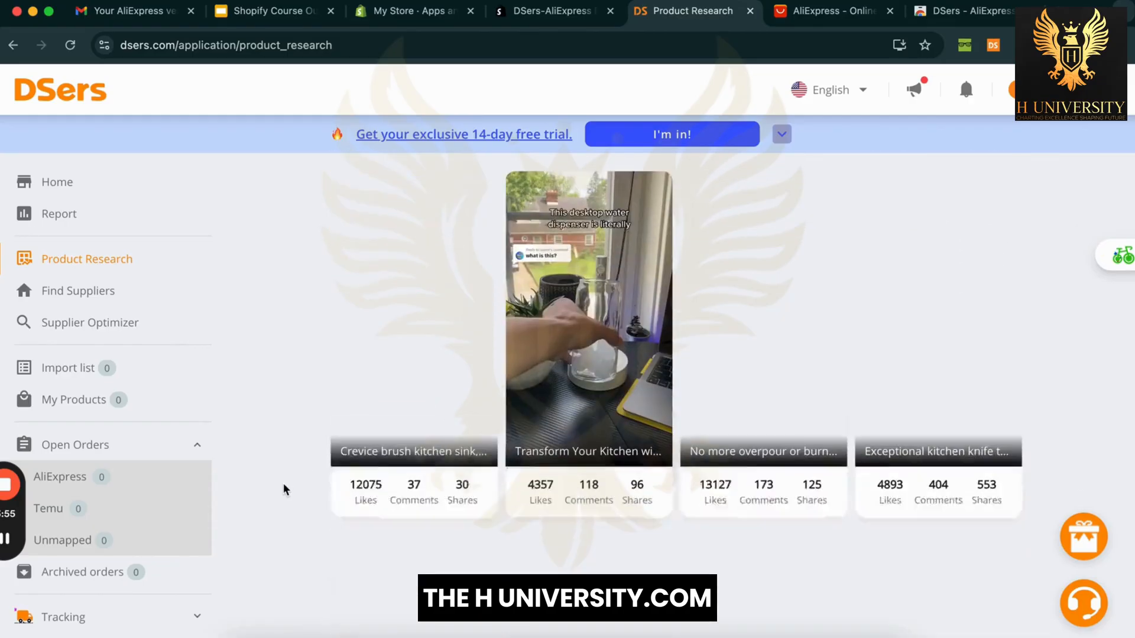
scroll(286, 489, "down", 3)
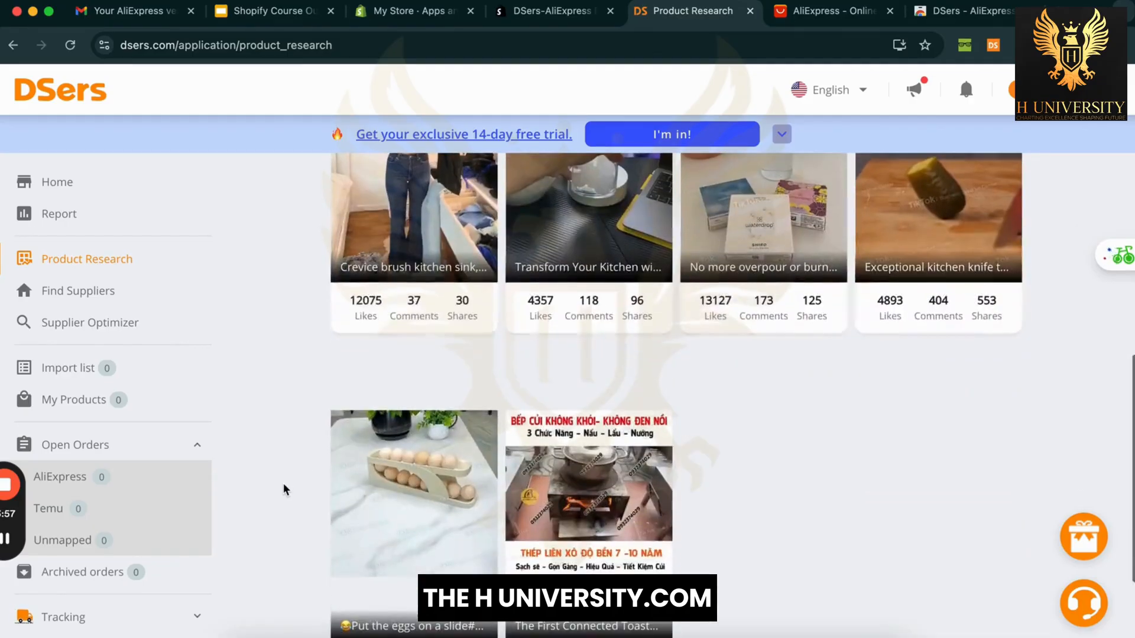
scroll(286, 490, "up", 4)
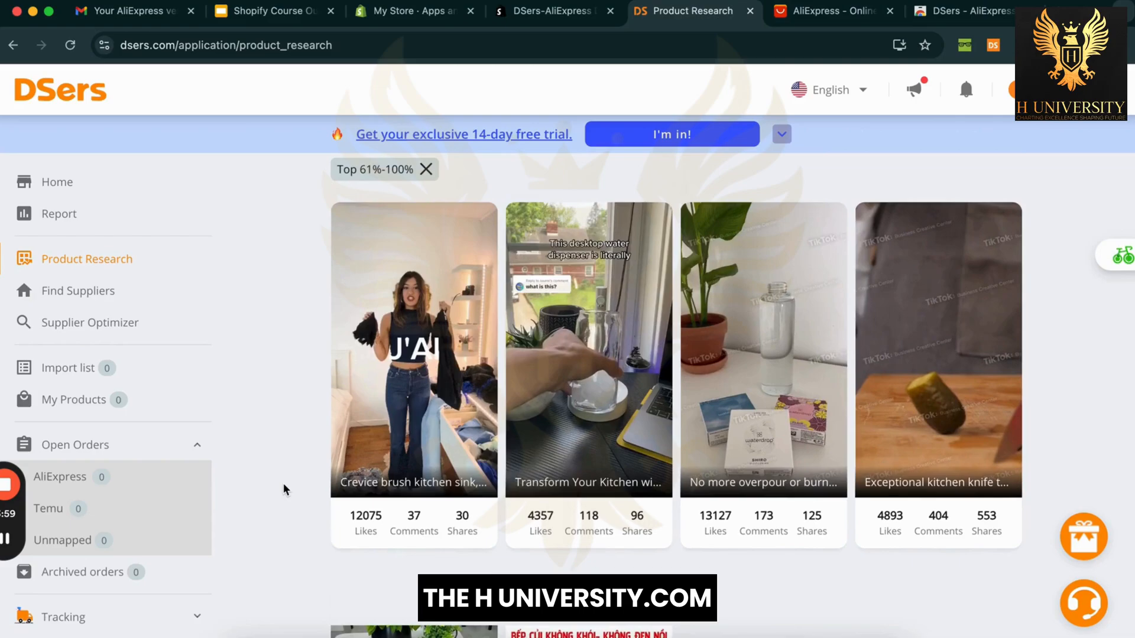
scroll(286, 489, "up", 1)
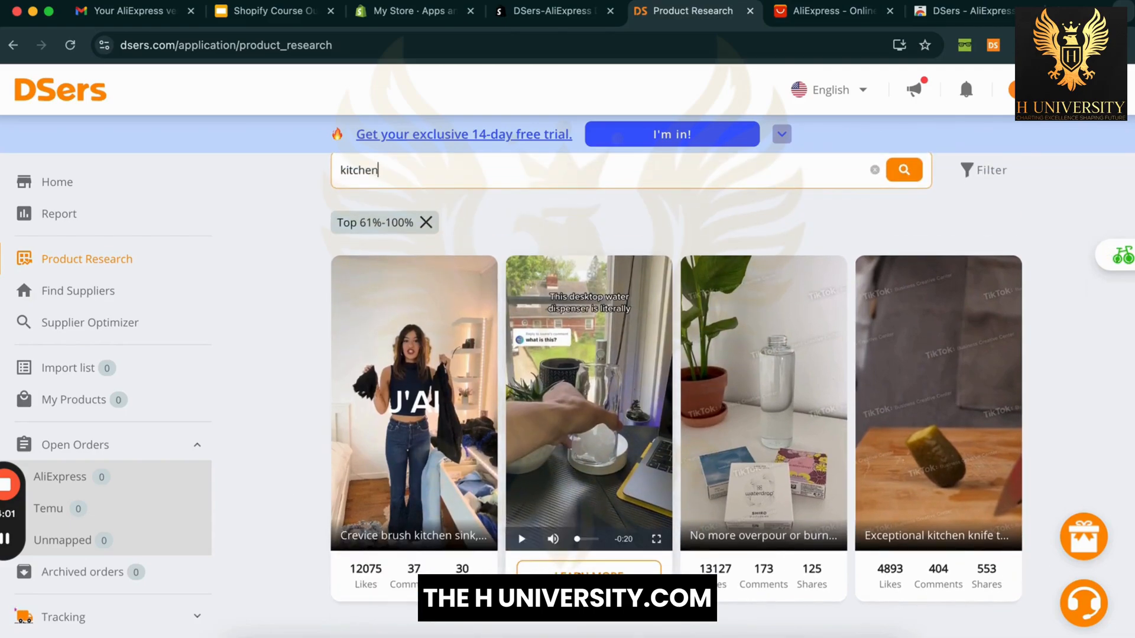
Step: Open the water dispenser ad's details and browse its supplier cost list
left_click(609, 575)
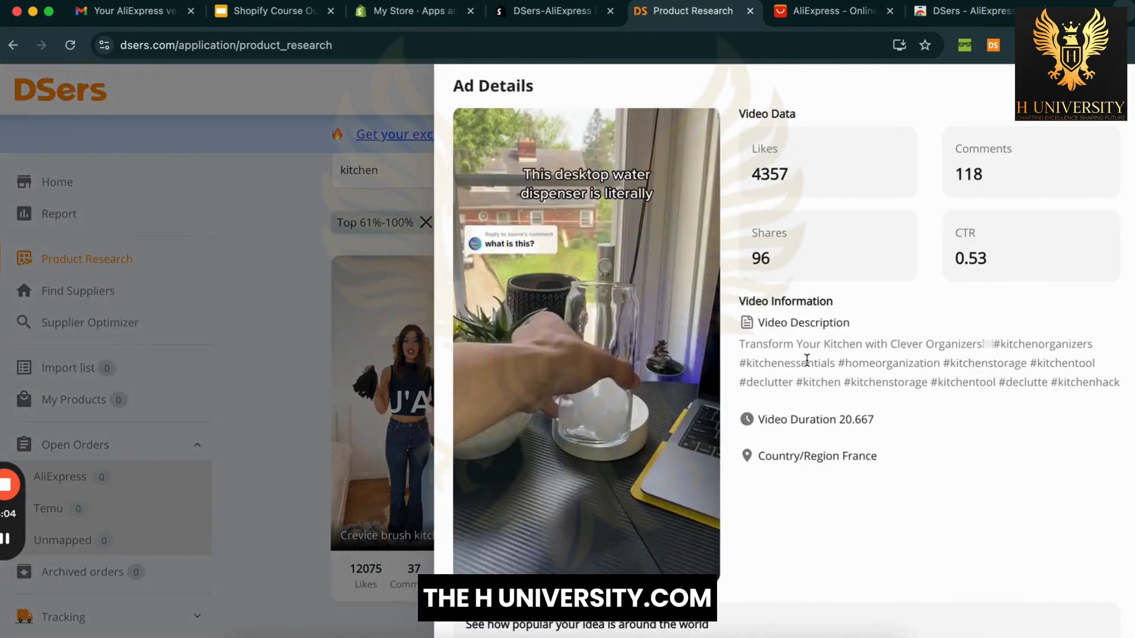
scroll(867, 362, "down", 5)
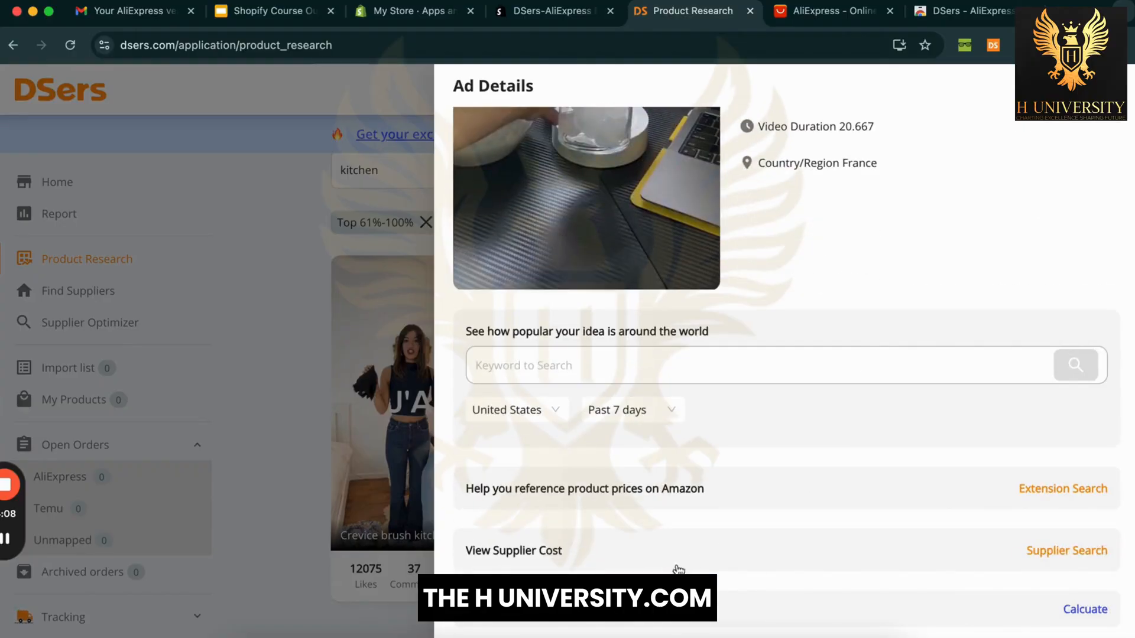
left_click(1056, 551)
scroll(827, 567, "down", 5)
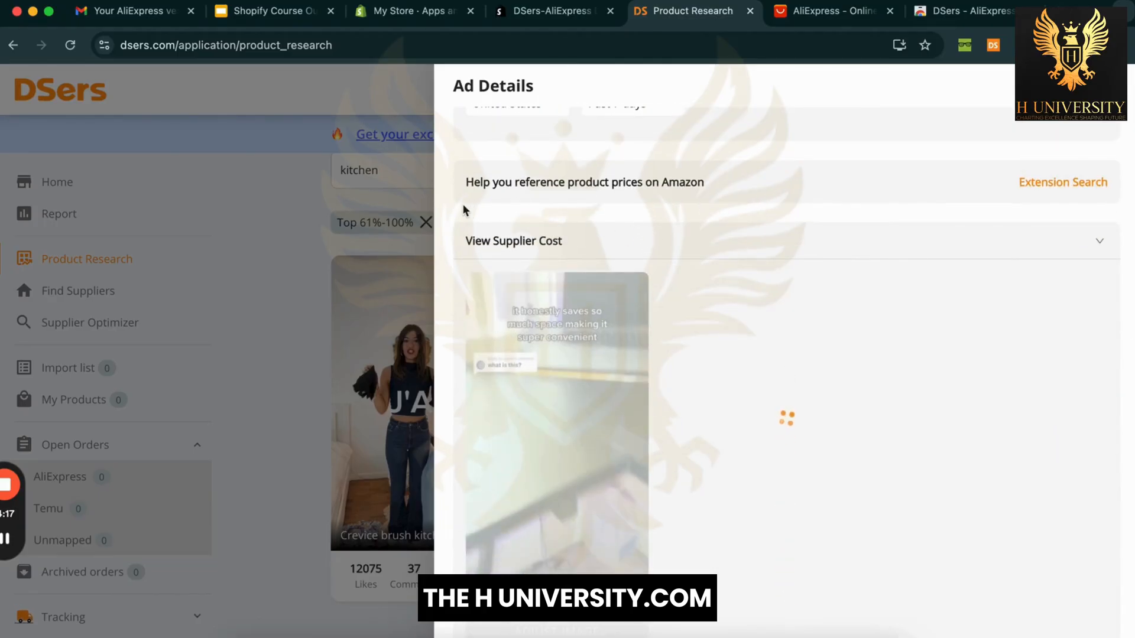
scroll(462, 203, "down", 4)
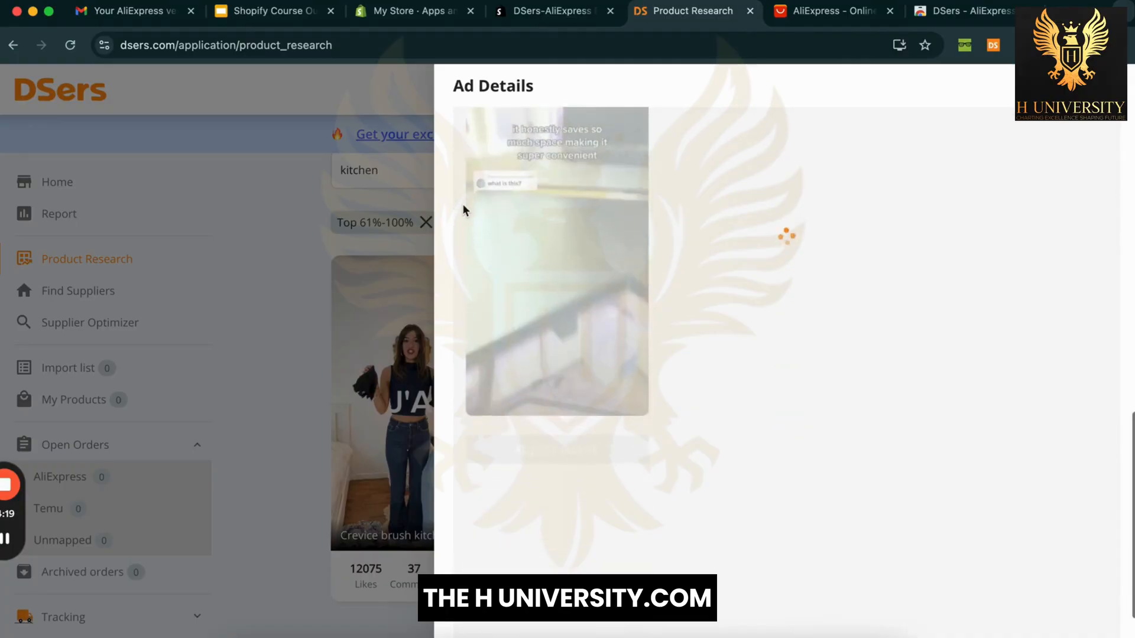
scroll(464, 208, "up", 3)
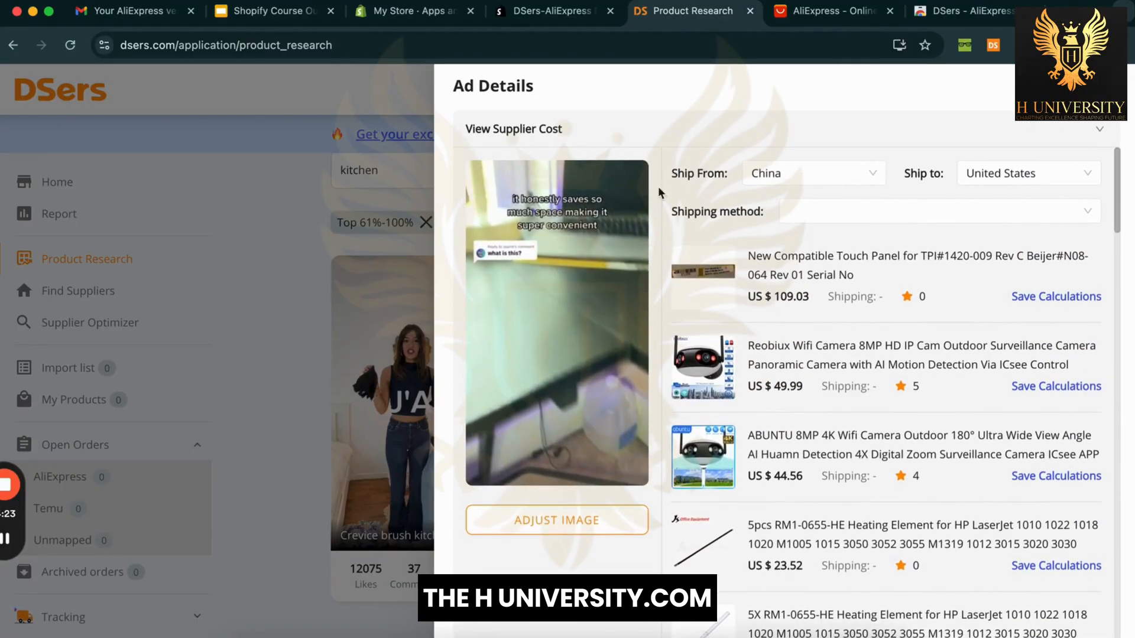
scroll(671, 255, "down", 10)
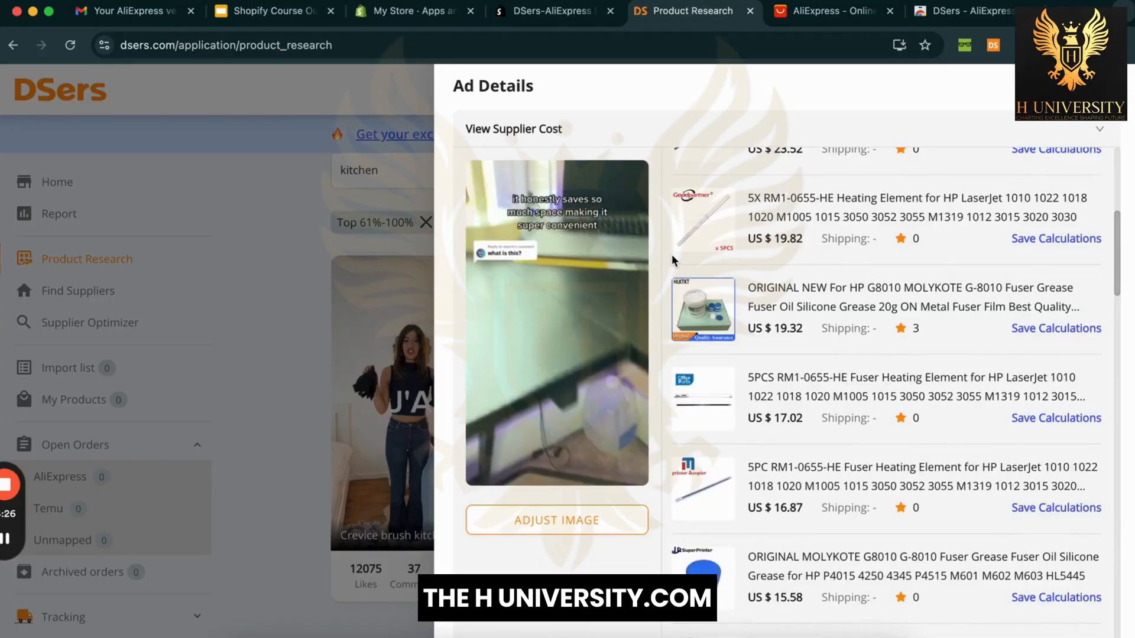
scroll(671, 255, "down", 2)
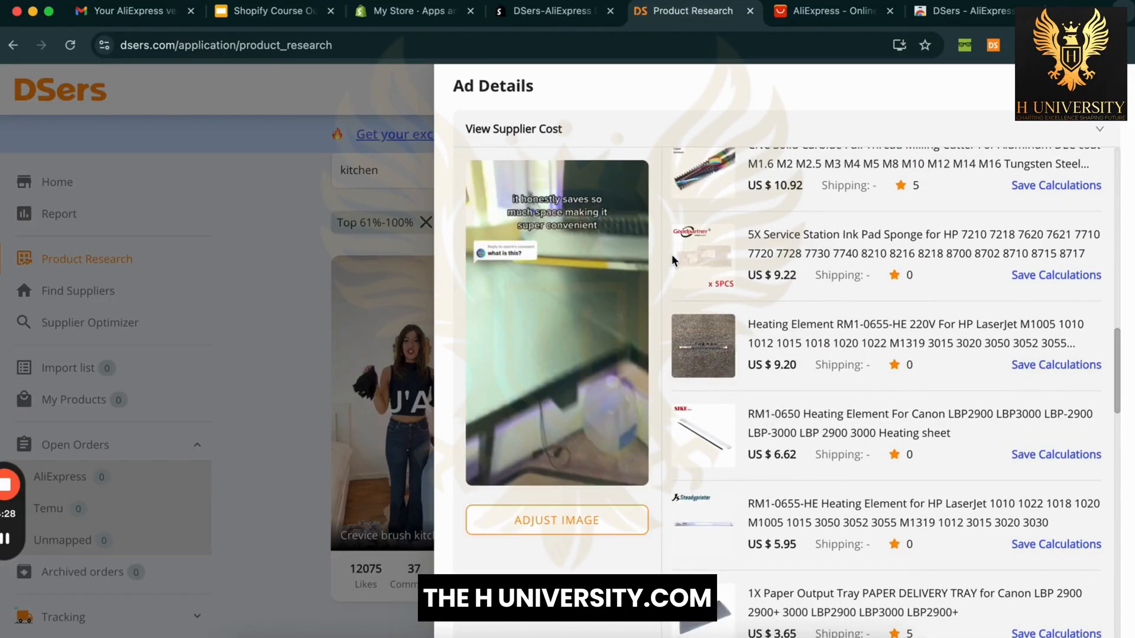
scroll(672, 254, "down", 8)
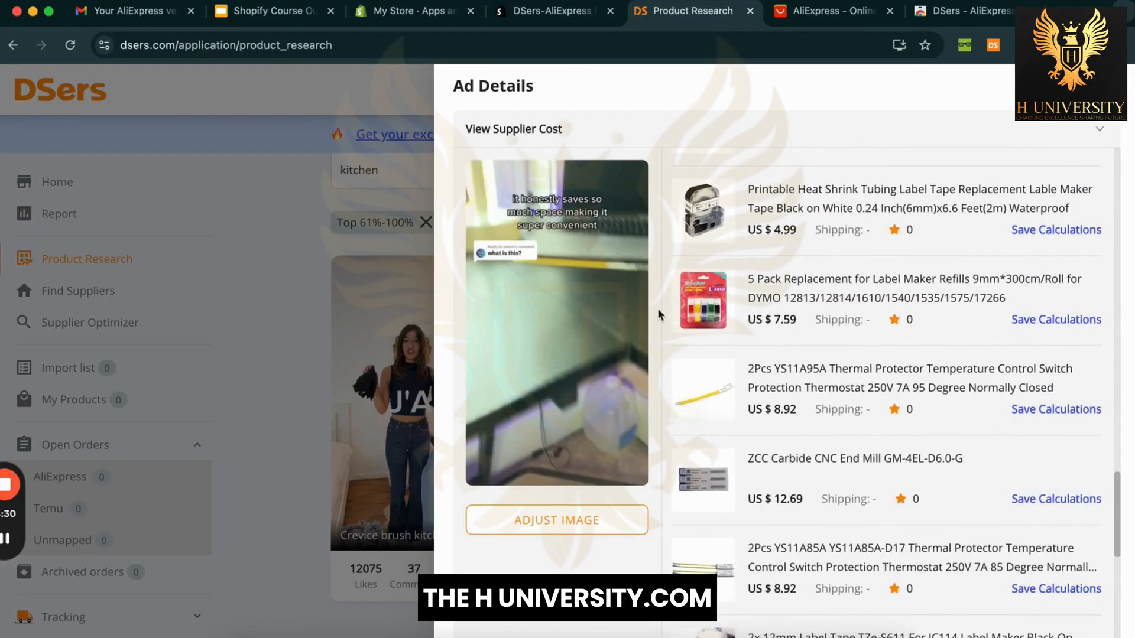
scroll(658, 319, "down", 5)
scroll(626, 490, "up", 15)
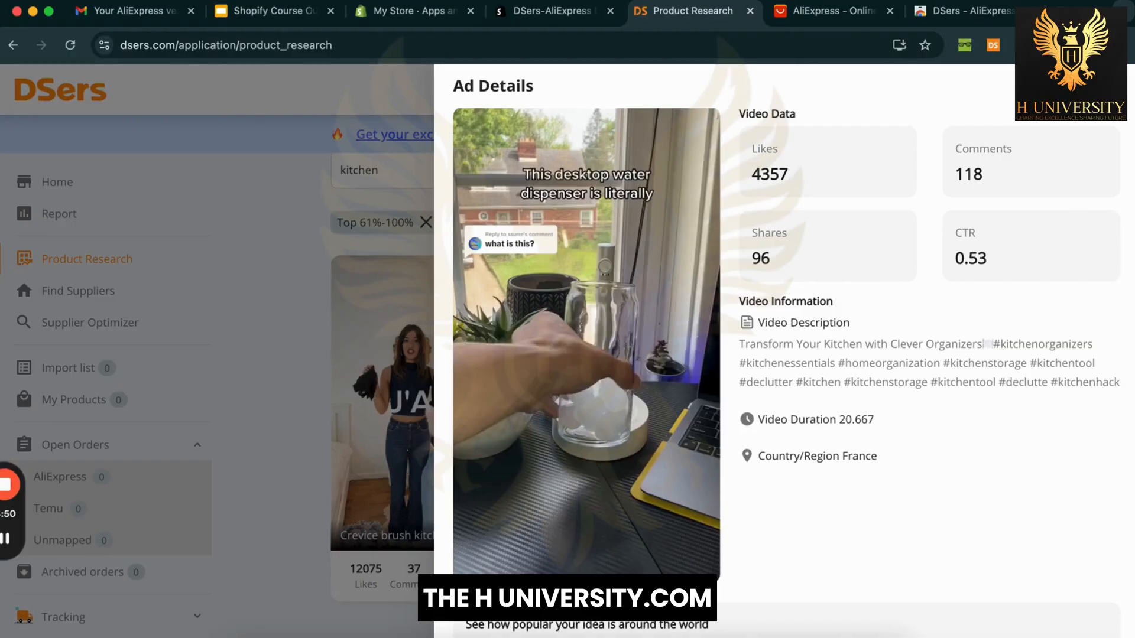
Step: Close the ad details, go to Find Suppliers and dismiss the $1.99 offer popup
left_click(286, 296)
scroll(286, 296, "up", 3)
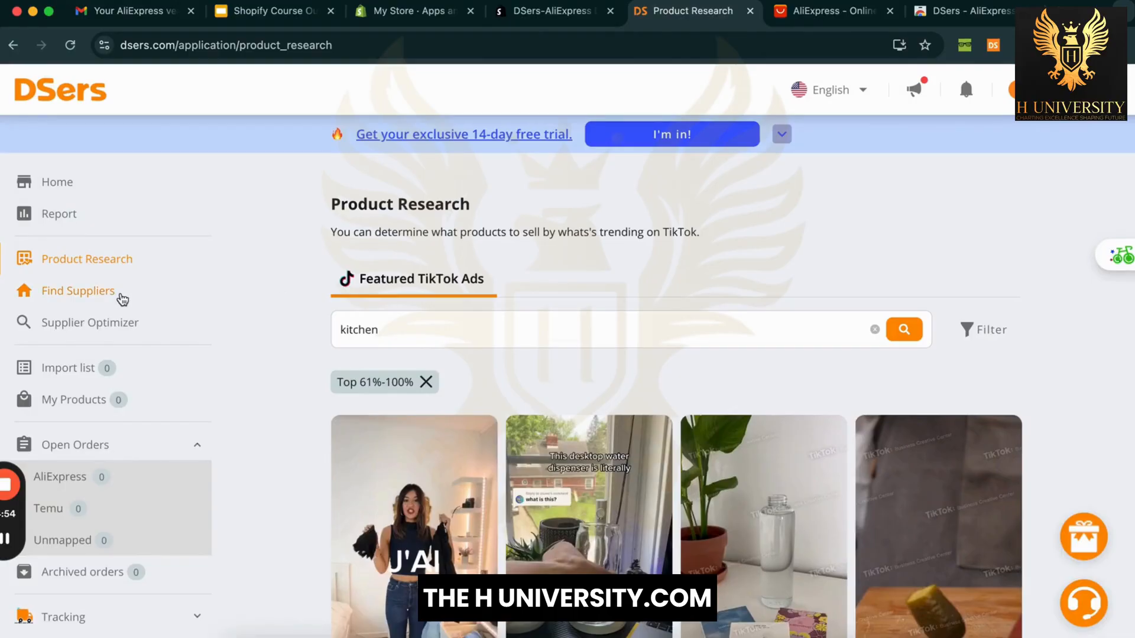
left_click(122, 298)
left_click(599, 251)
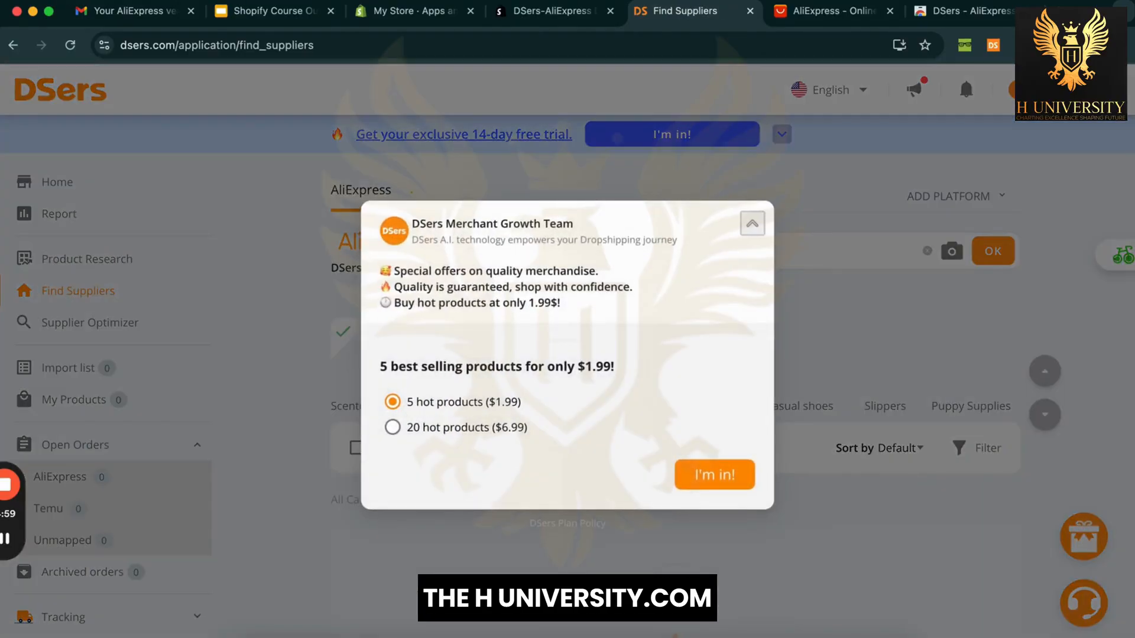
left_click(752, 108)
Step: Search suppliers for 'Gadgets' and scroll through the AliExpress results
type("g")
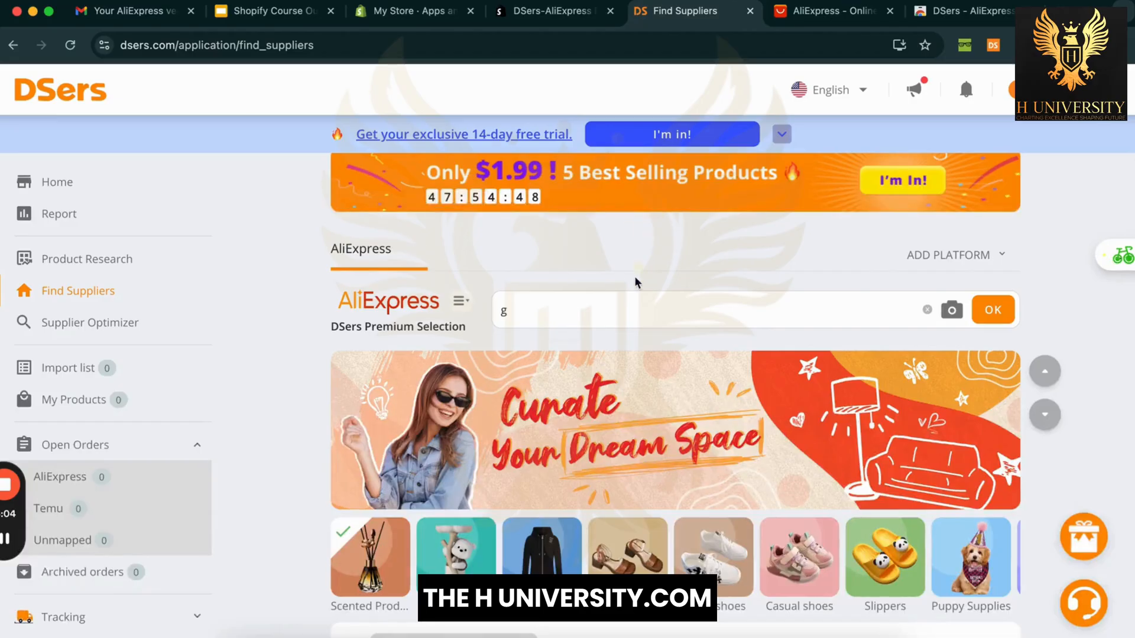
type("ad")
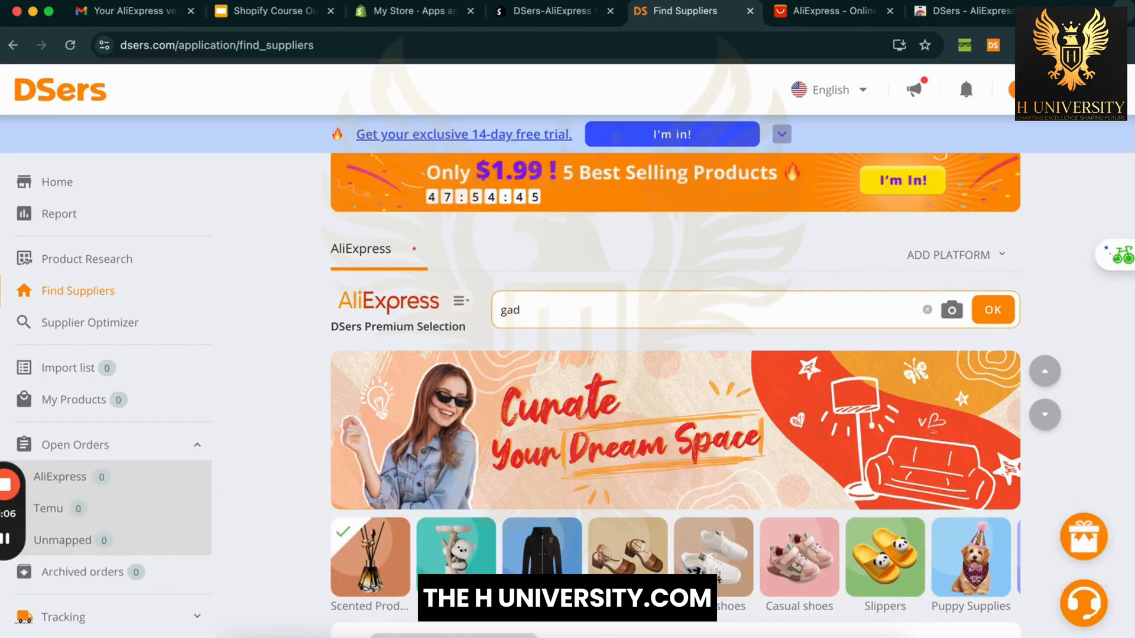
type("gets")
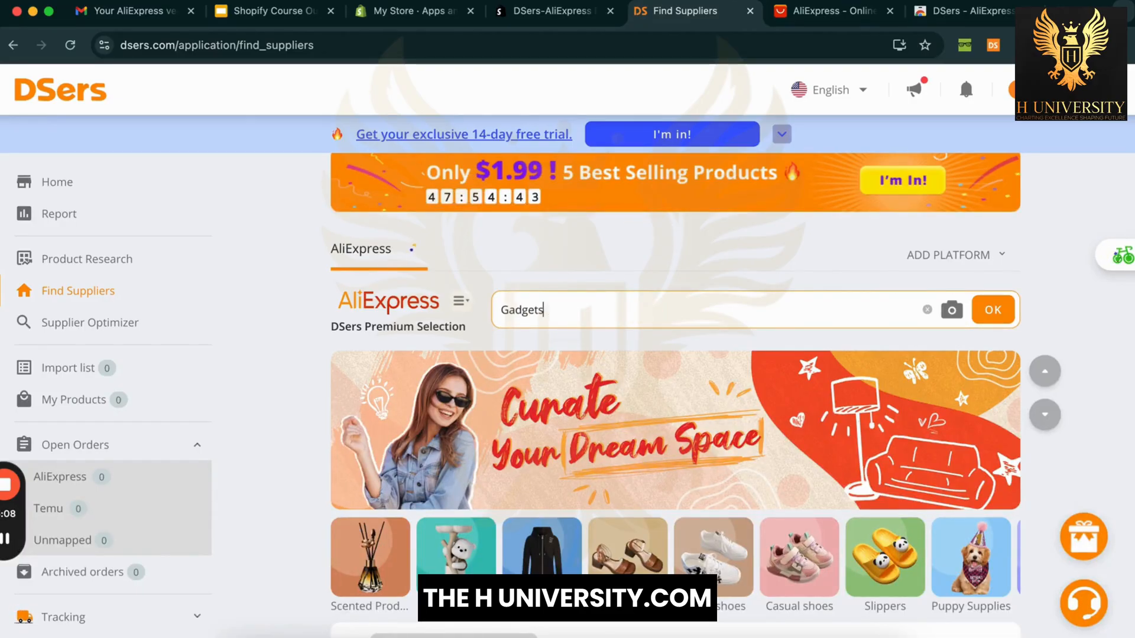
left_click(994, 310)
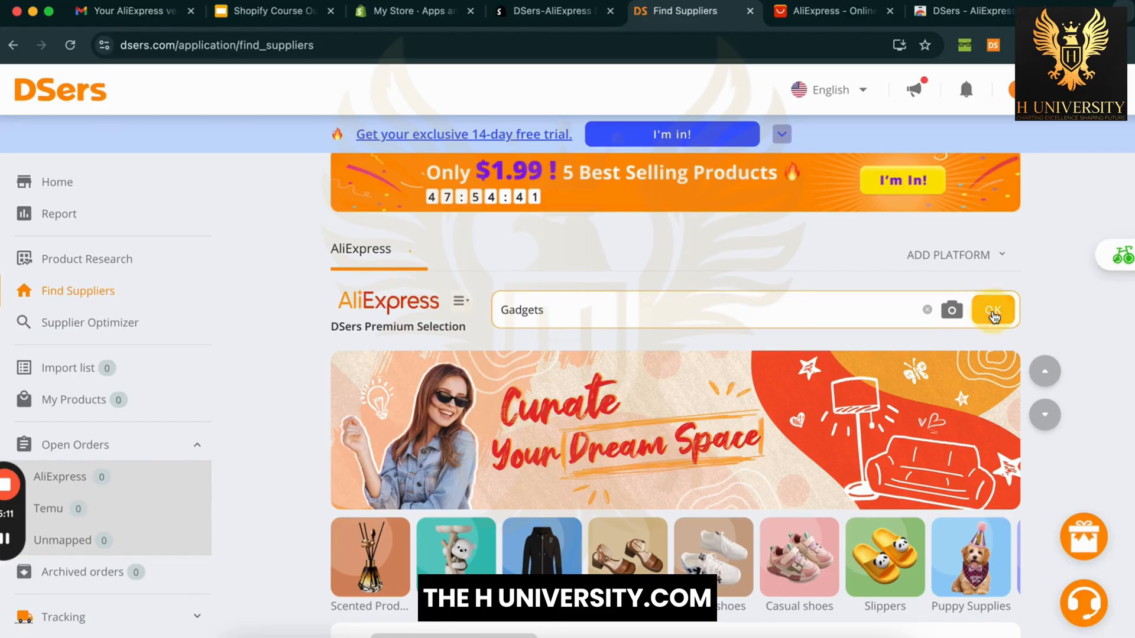
scroll(1058, 294, "down", 3)
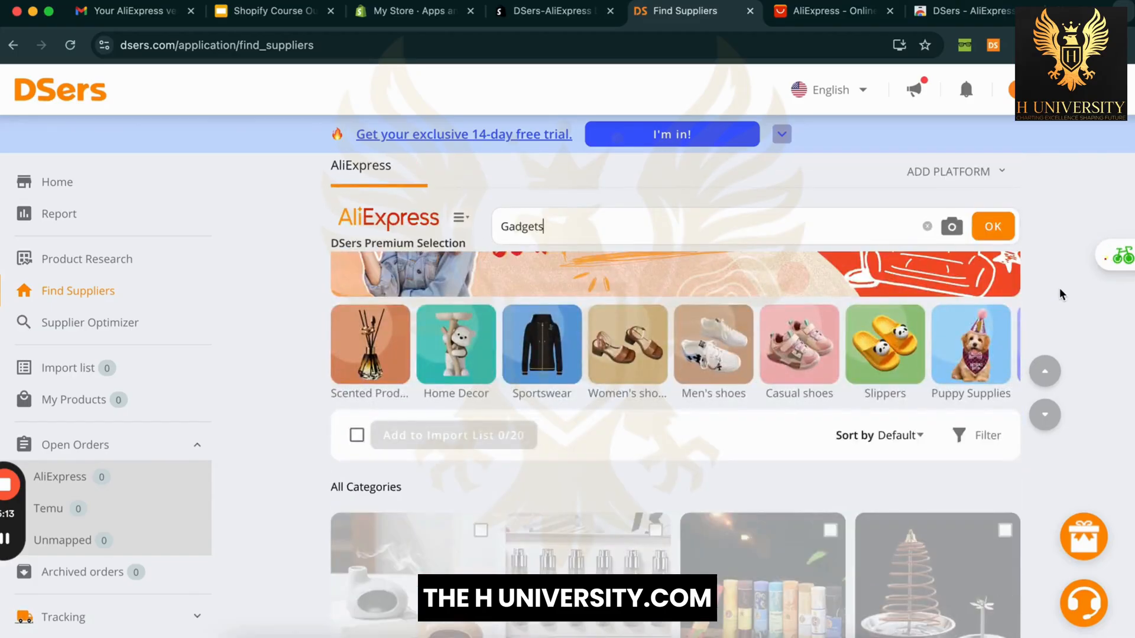
scroll(1061, 295, "down", 3)
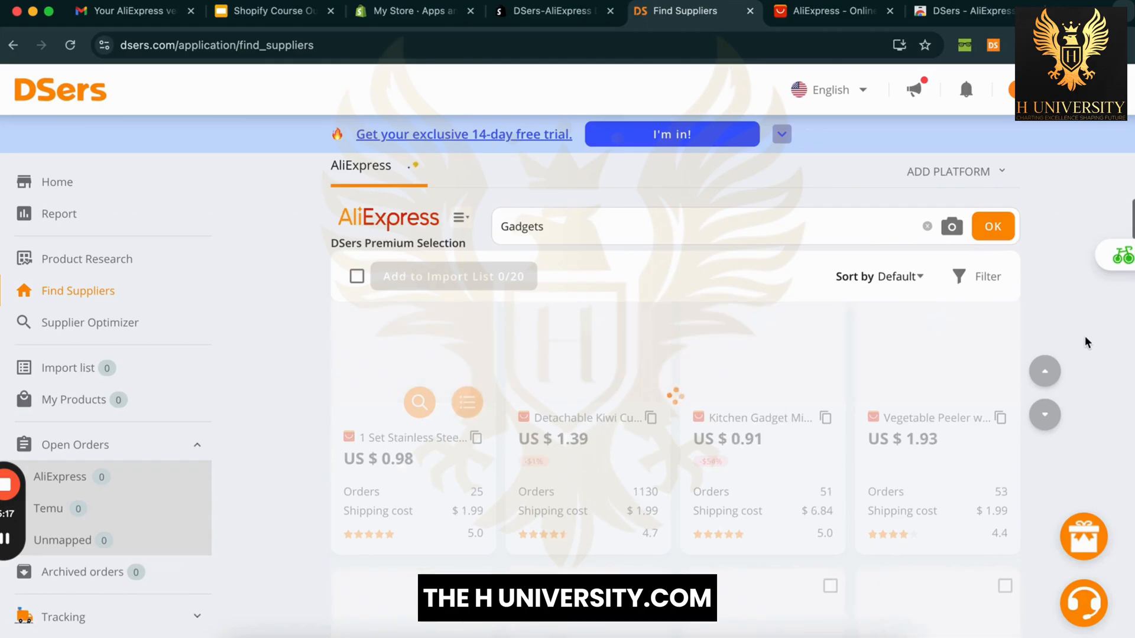
scroll(1087, 343, "up", 6)
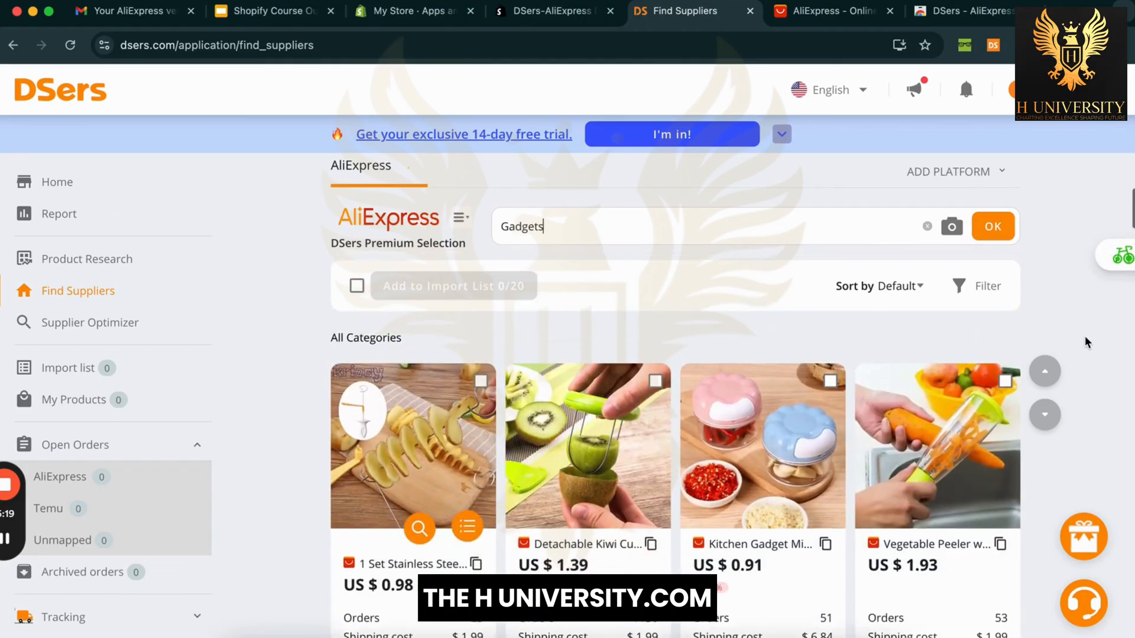
scroll(1088, 342, "down", 3)
scroll(1088, 343, "down", 1)
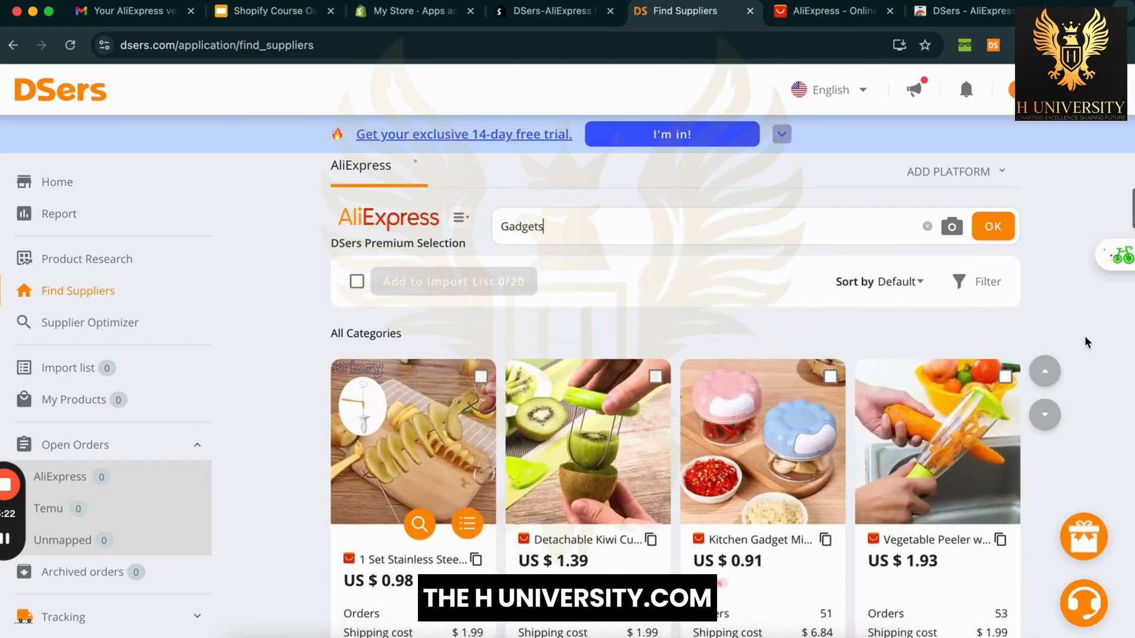
scroll(1088, 343, "down", 3)
scroll(1087, 343, "down", 10)
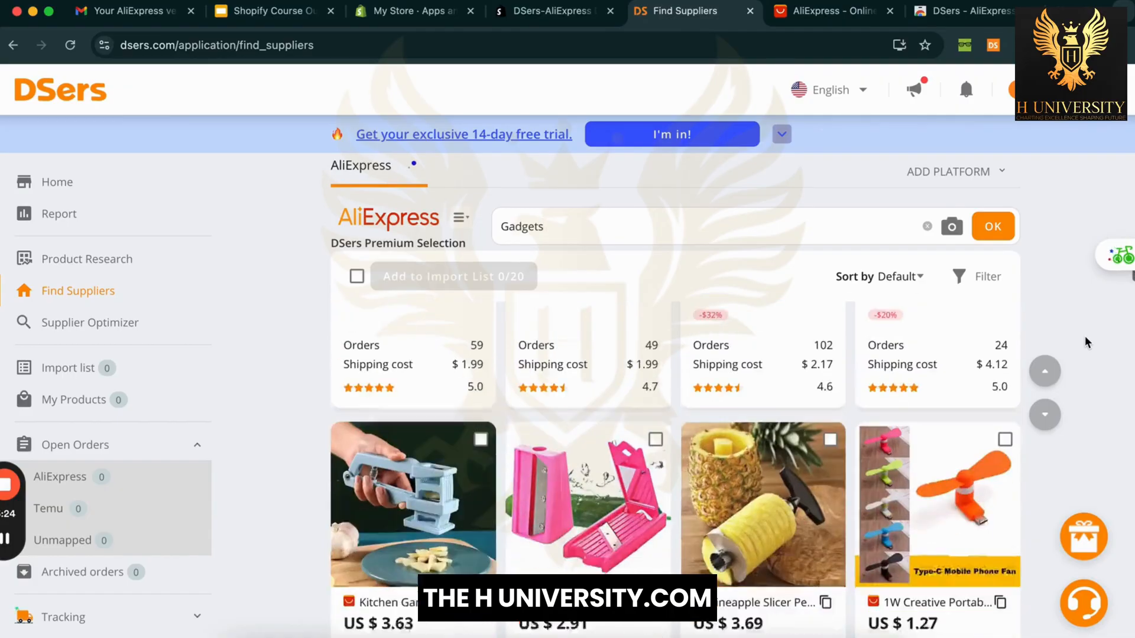
scroll(1088, 342, "down", 8)
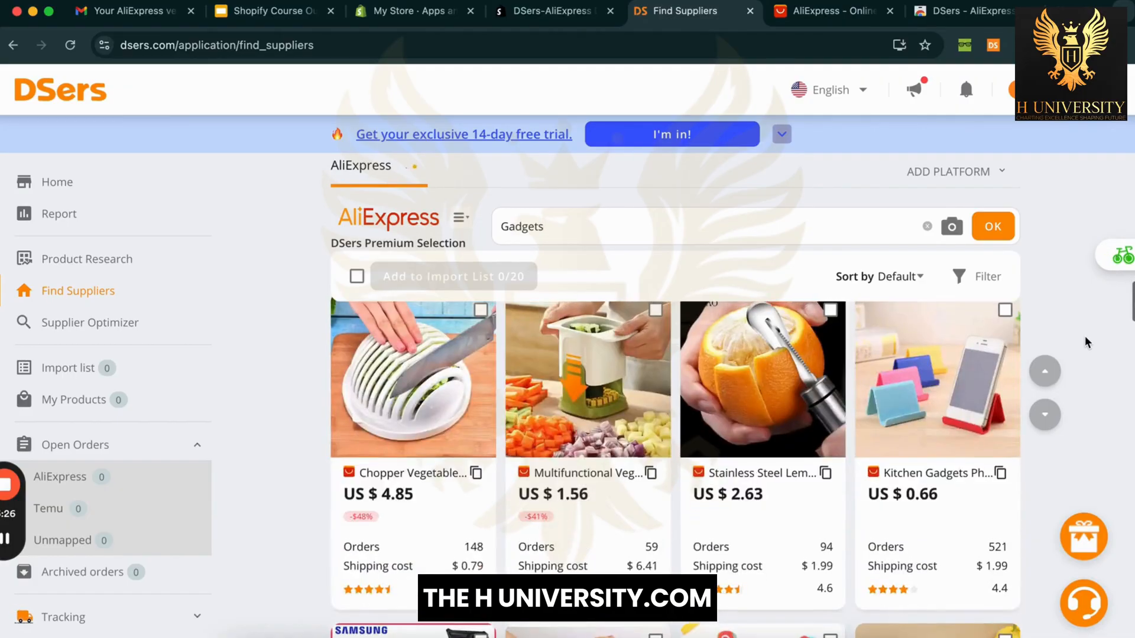
scroll(1087, 343, "up", 20)
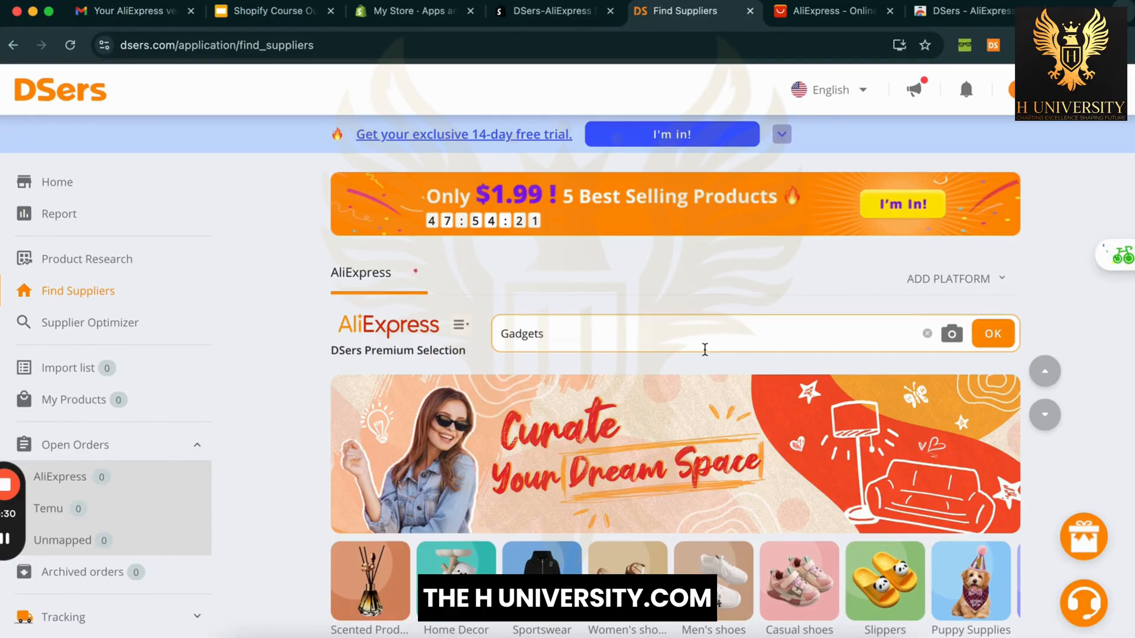
scroll(301, 519, "down", 3)
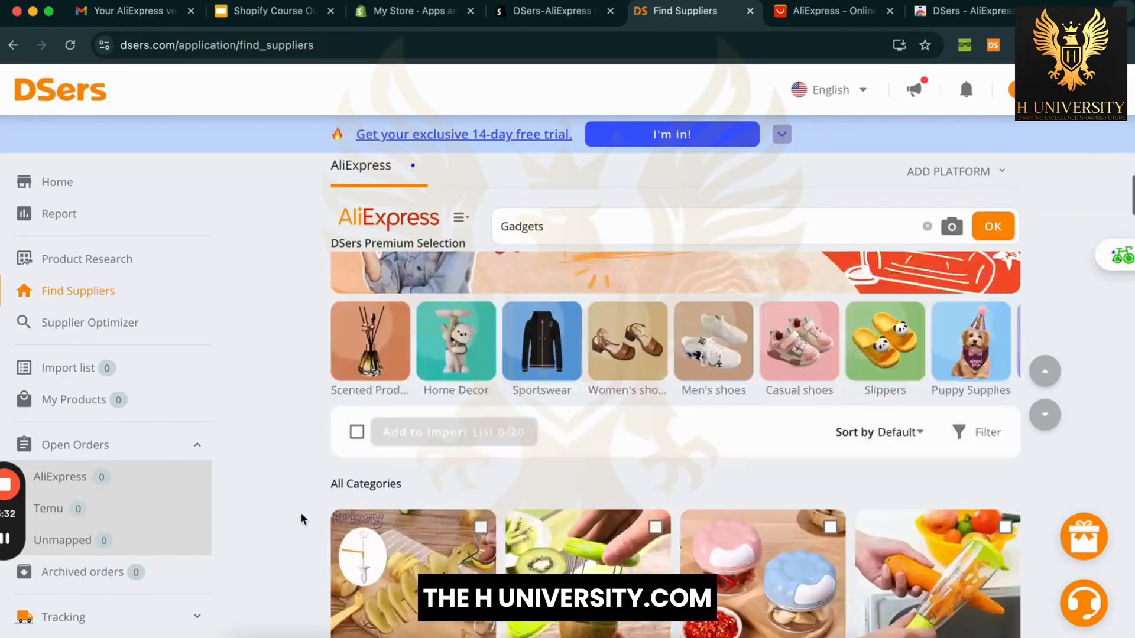
scroll(302, 519, "down", 3)
scroll(302, 520, "down", 10)
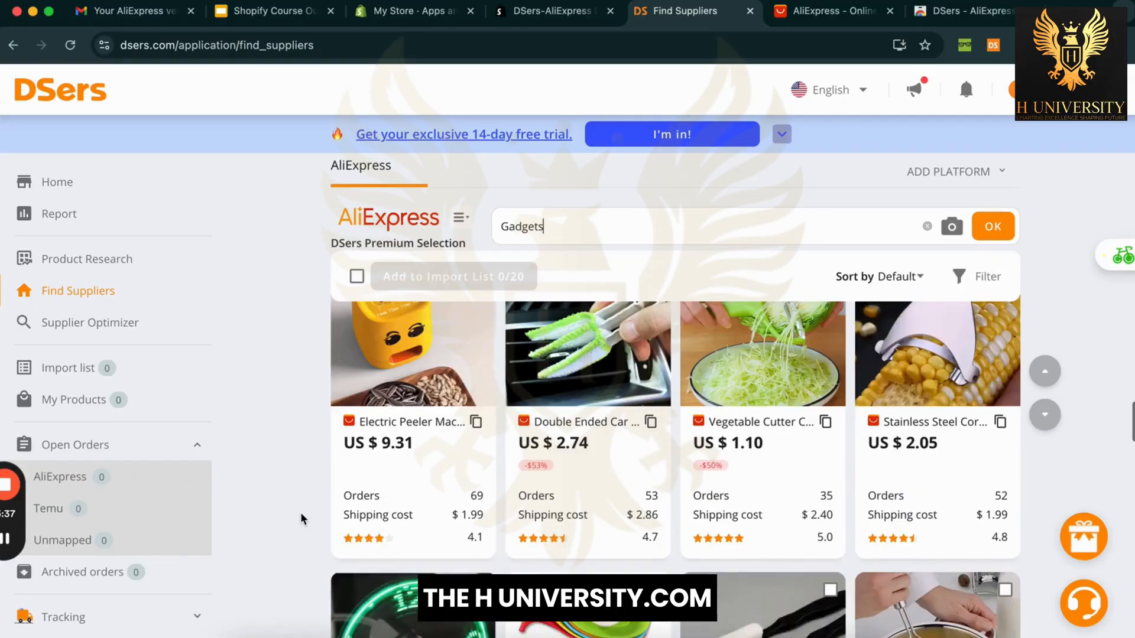
scroll(302, 519, "up", 2)
scroll(302, 519, "down", 3)
scroll(301, 518, "down", 8)
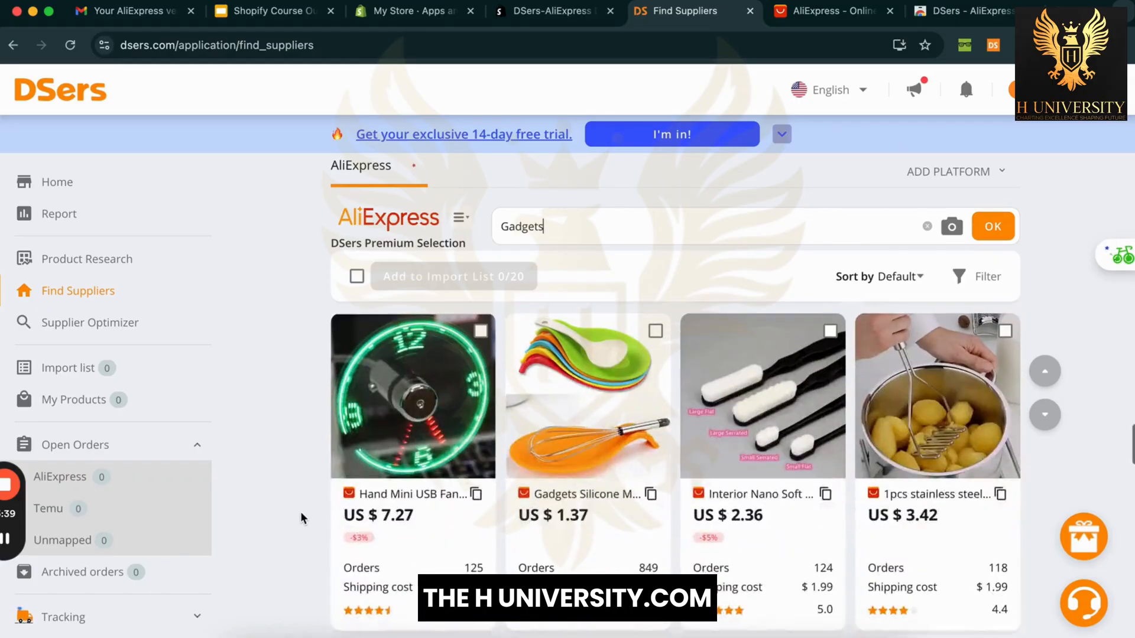
Step: Search AliExpress suppliers for 'iphone case' and skip the search-by-picture option
type("iphone case")
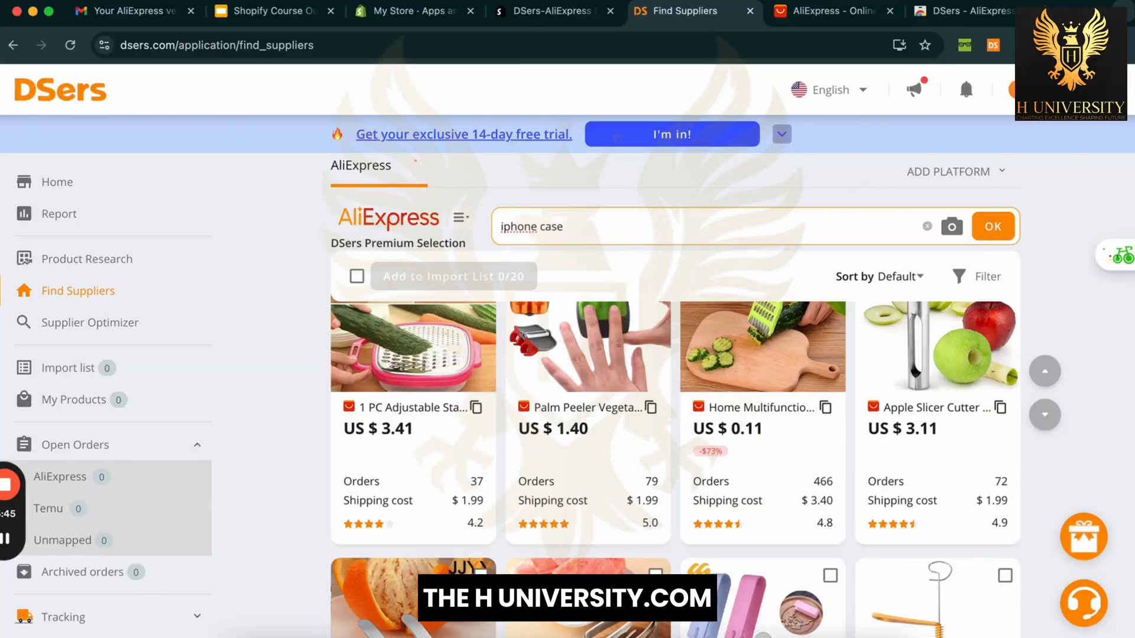
key("Return")
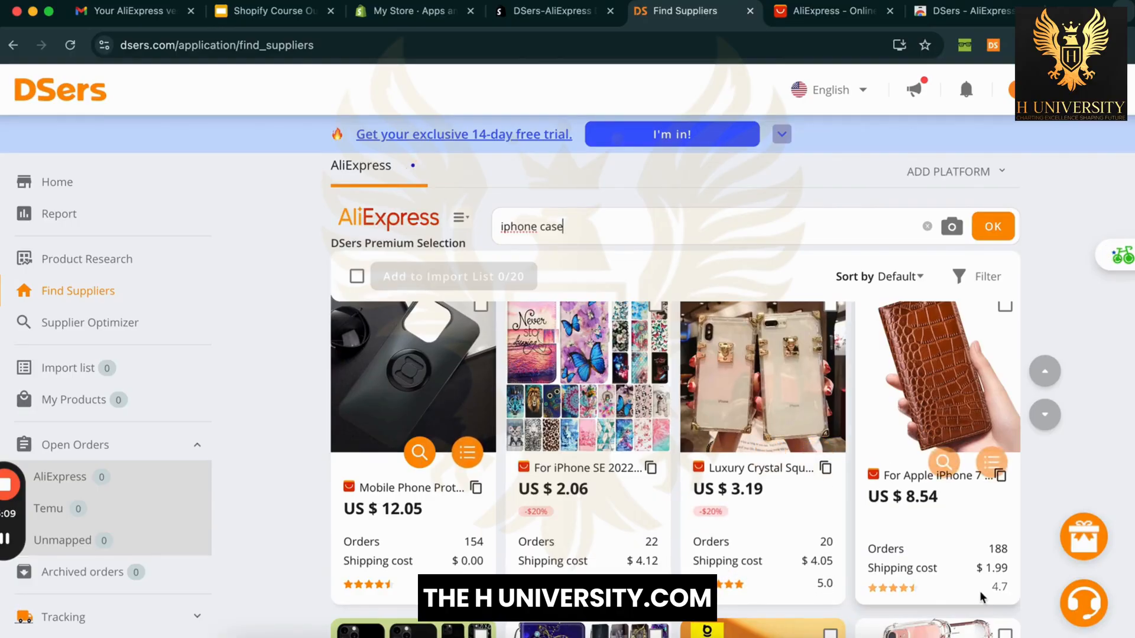
scroll(1041, 587, "down", 10)
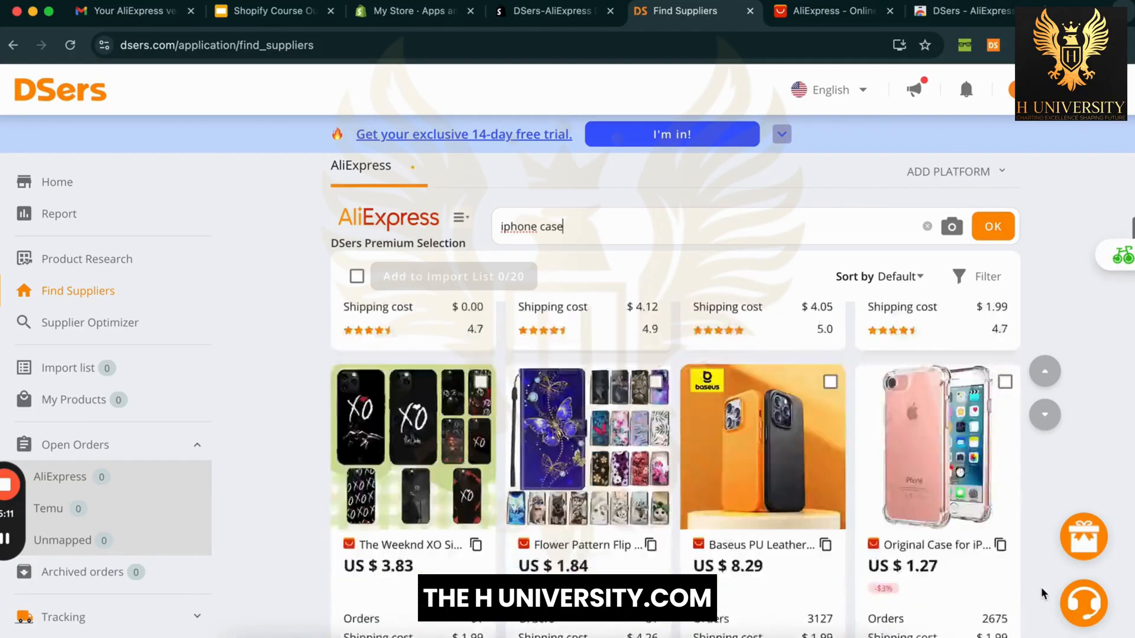
scroll(1041, 588, "up", 2)
scroll(1041, 587, "up", 5)
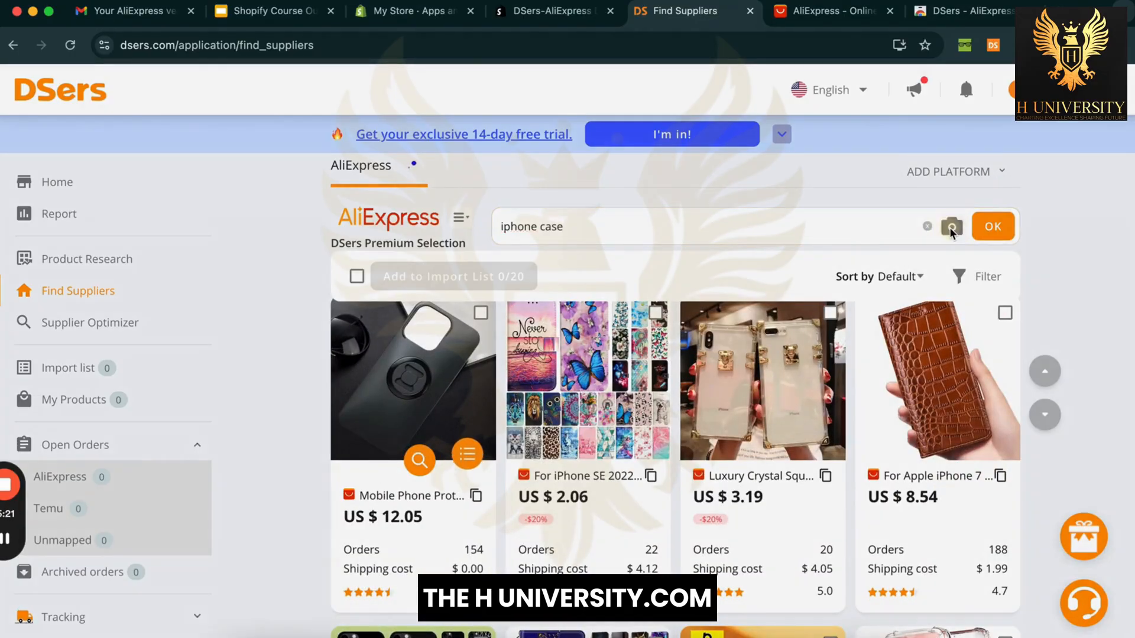
left_click(951, 227)
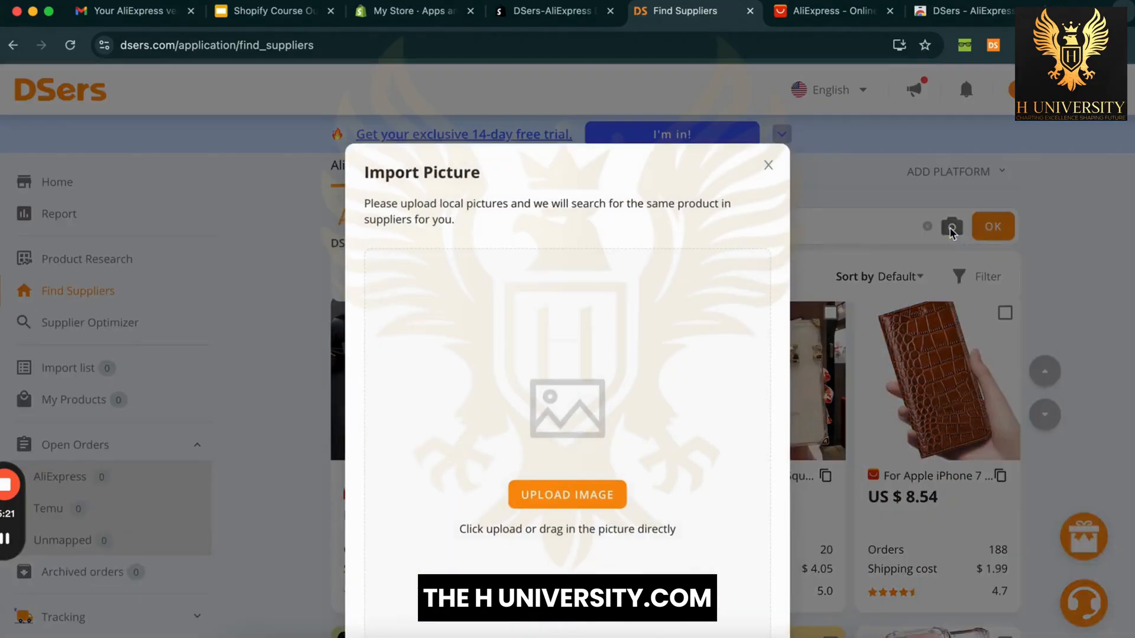
left_click(769, 165)
Step: Browse the 'iphone case' results grid, comparing prices, orders and shipping costs
scroll(264, 484, "down", 10)
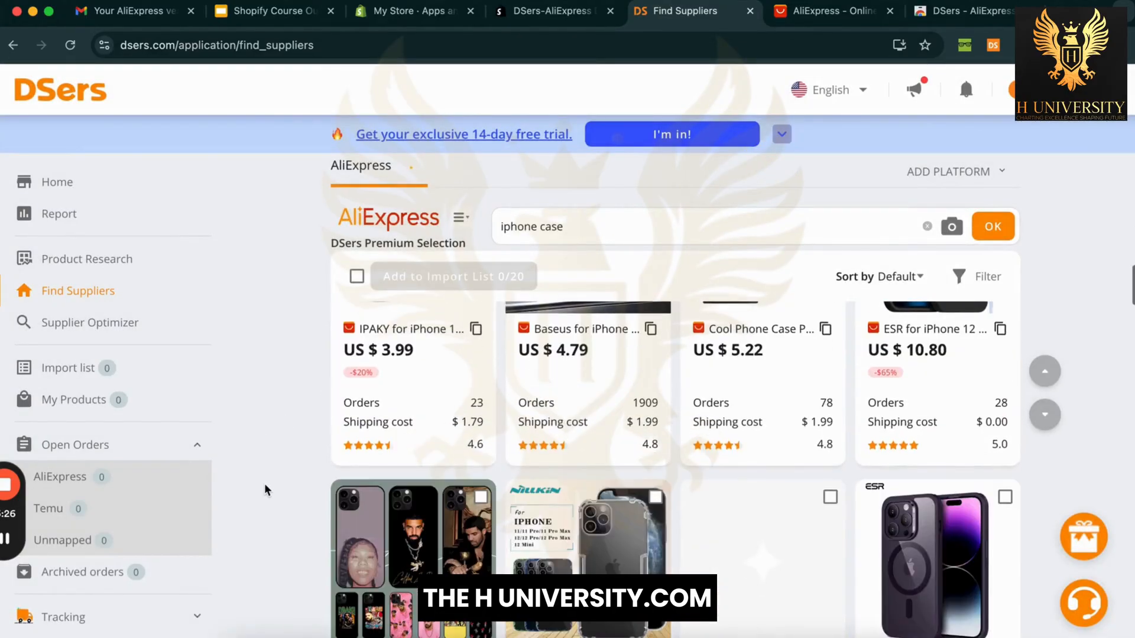
scroll(265, 484, "down", 3)
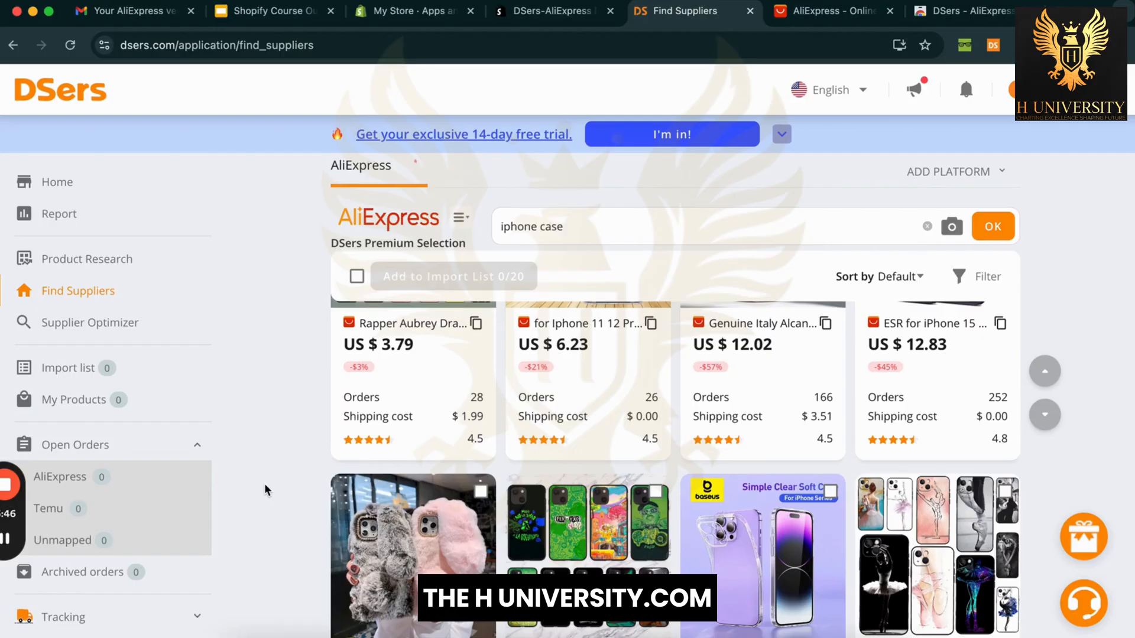
scroll(264, 483, "down", 5)
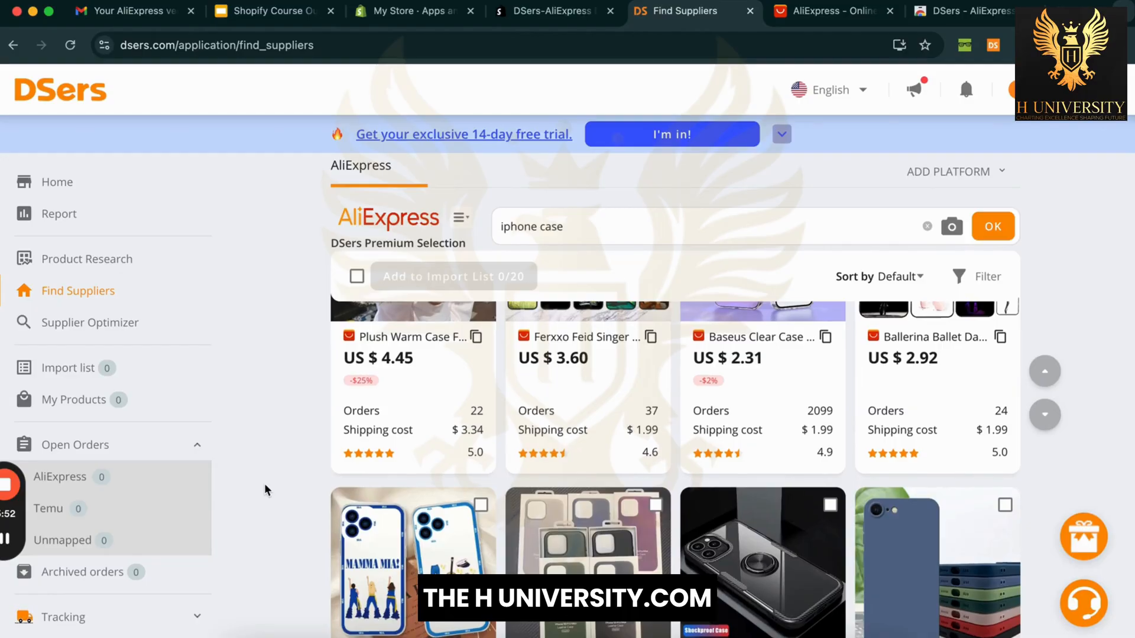
scroll(265, 483, "down", 10)
scroll(265, 483, "up", 14)
scroll(264, 483, "up", 5)
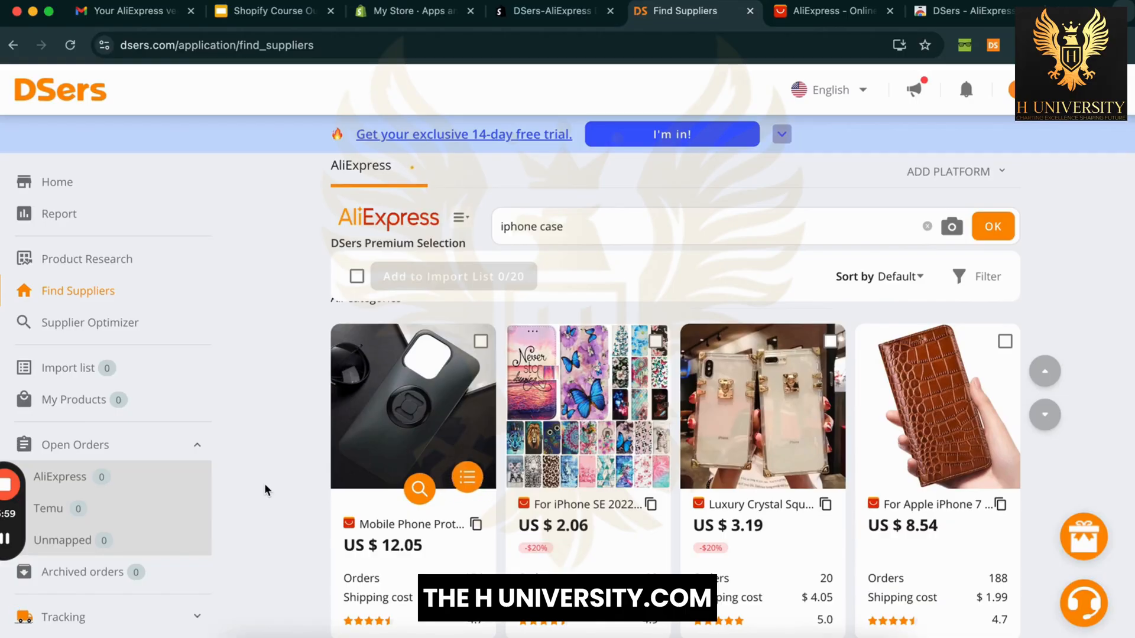
scroll(265, 490, "down", 2)
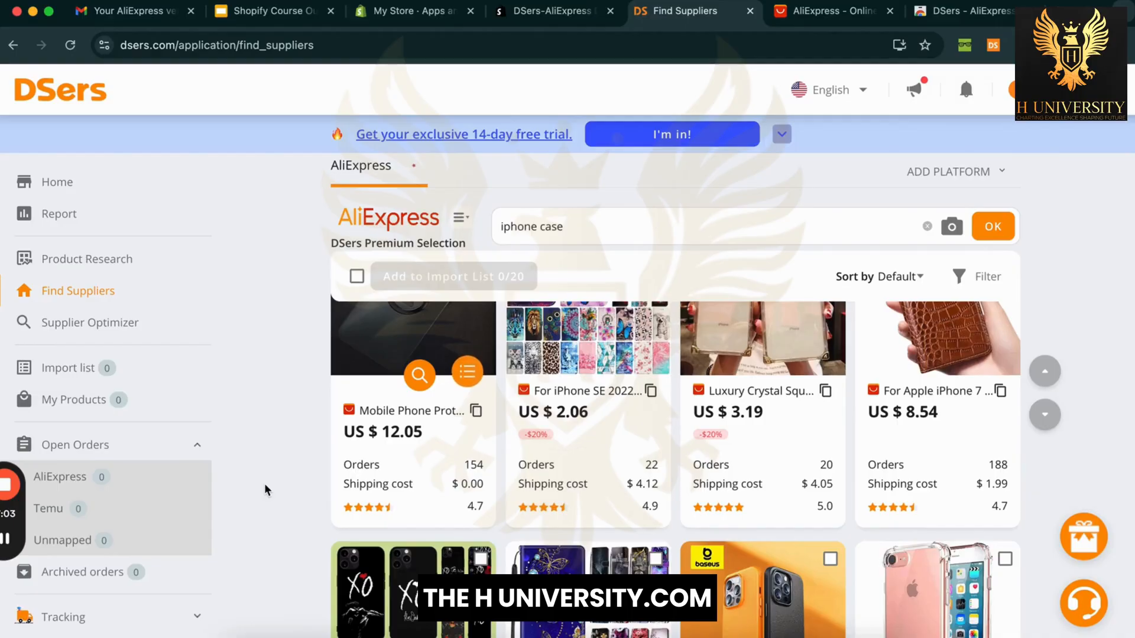
scroll(265, 486, "down", 2)
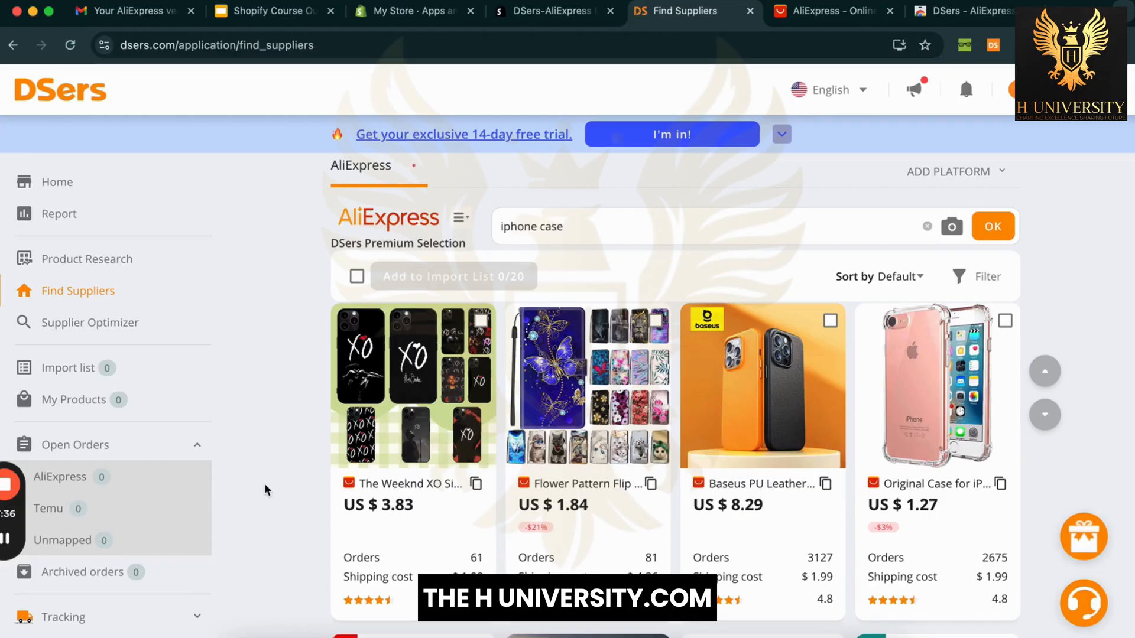
scroll(265, 483, "down", 3)
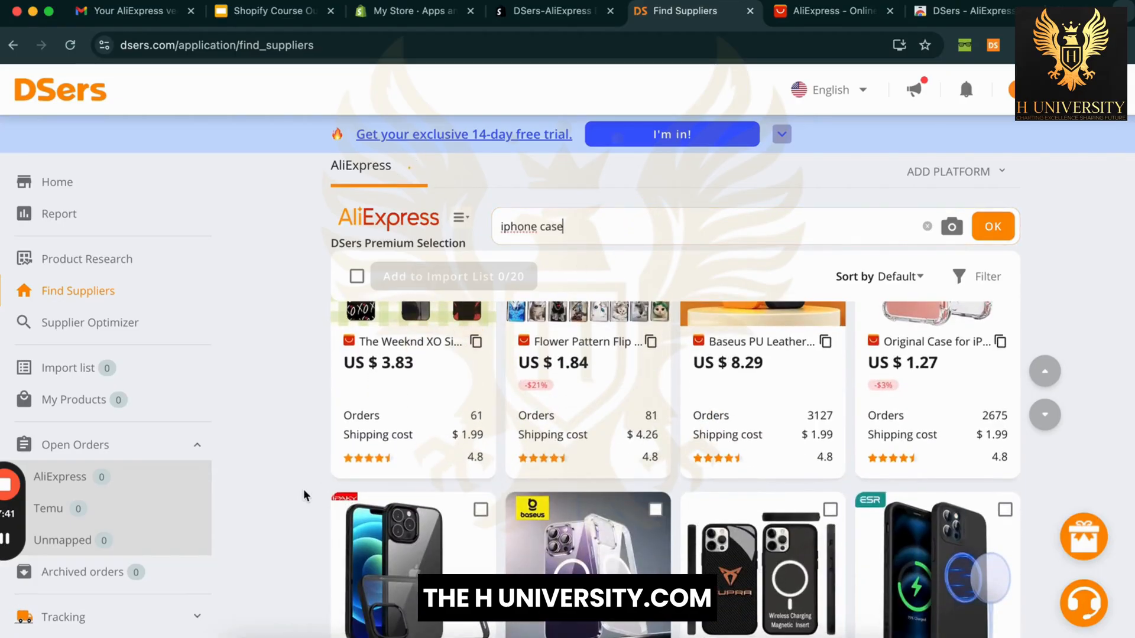
scroll(303, 495, "down", 3)
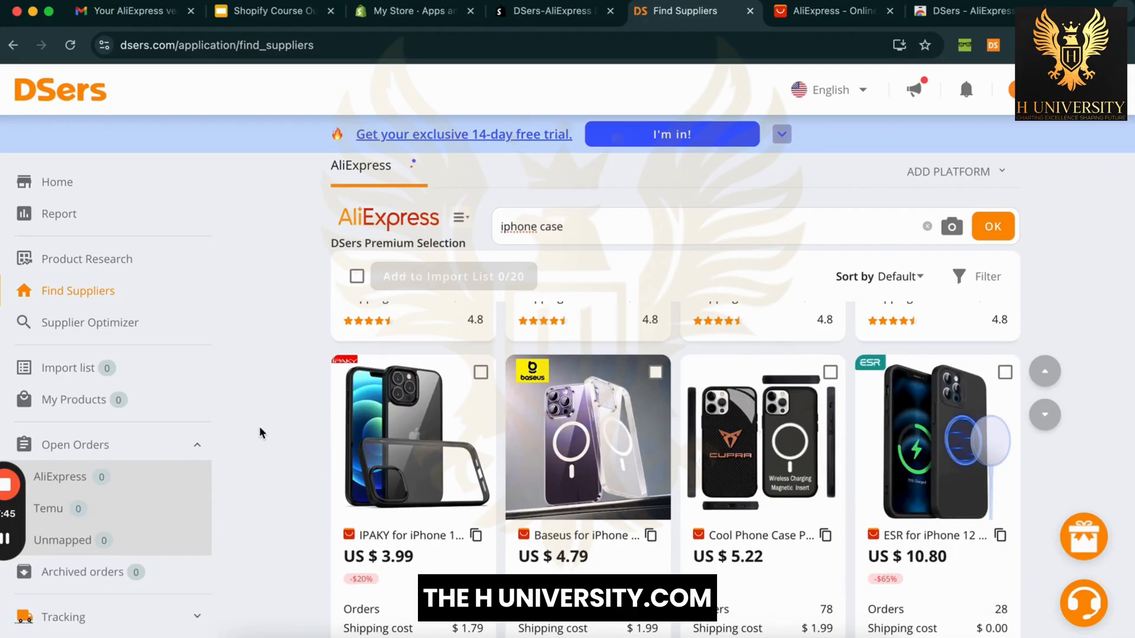
scroll(259, 427, "up", 13)
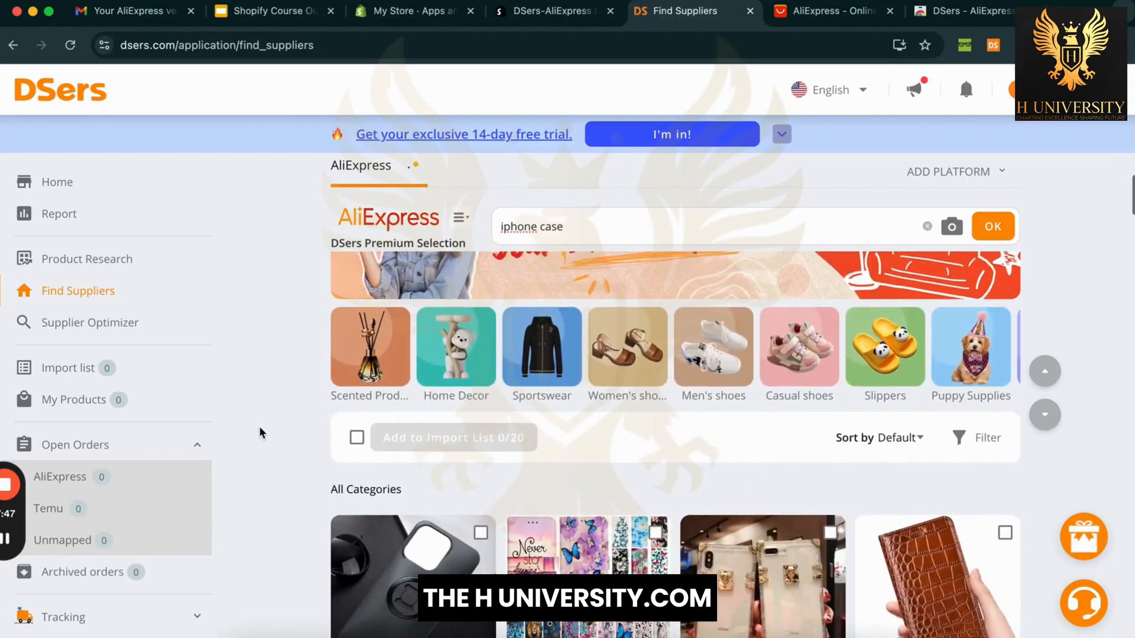
scroll(259, 427, "down", 5)
scroll(259, 427, "up", 4)
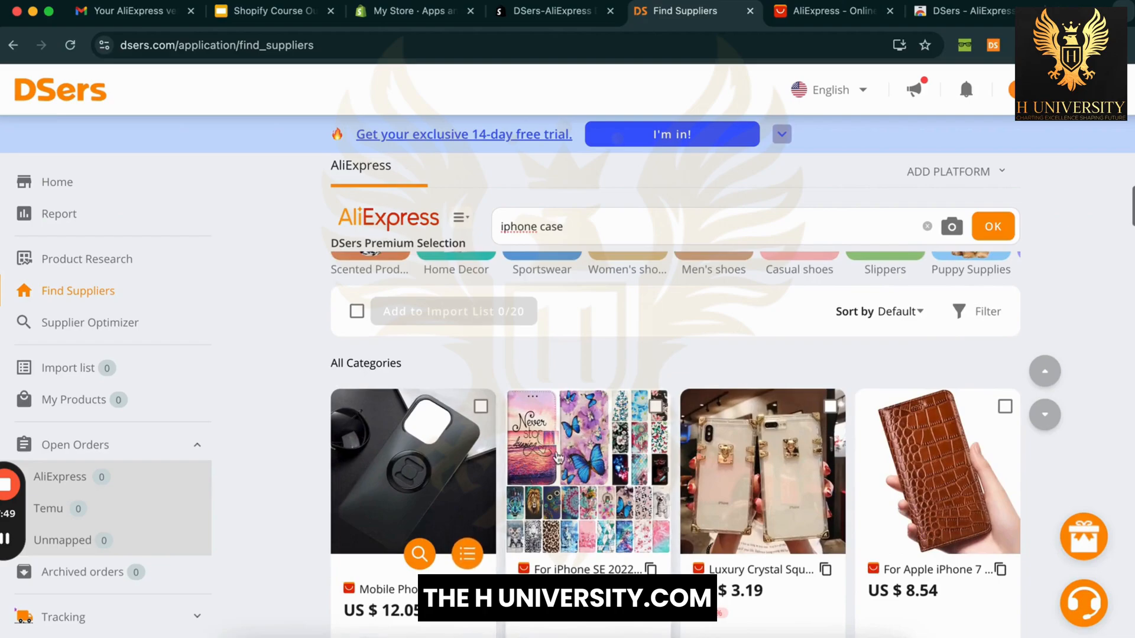
scroll(259, 427, "down", 4)
scroll(1071, 415, "down", 3)
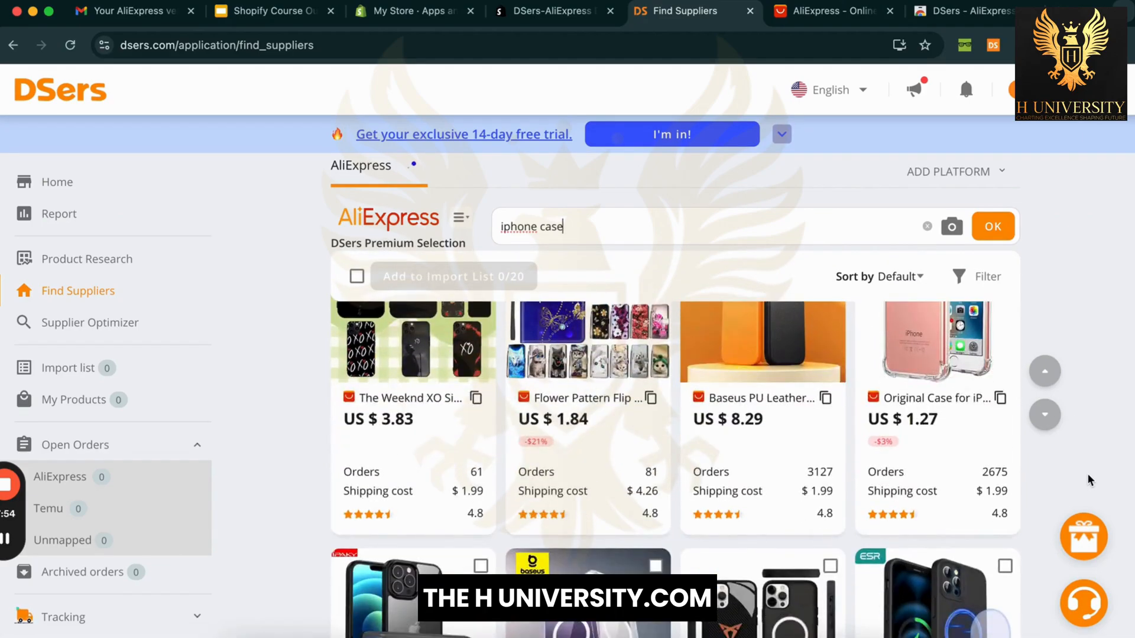
scroll(1088, 475, "down", 5)
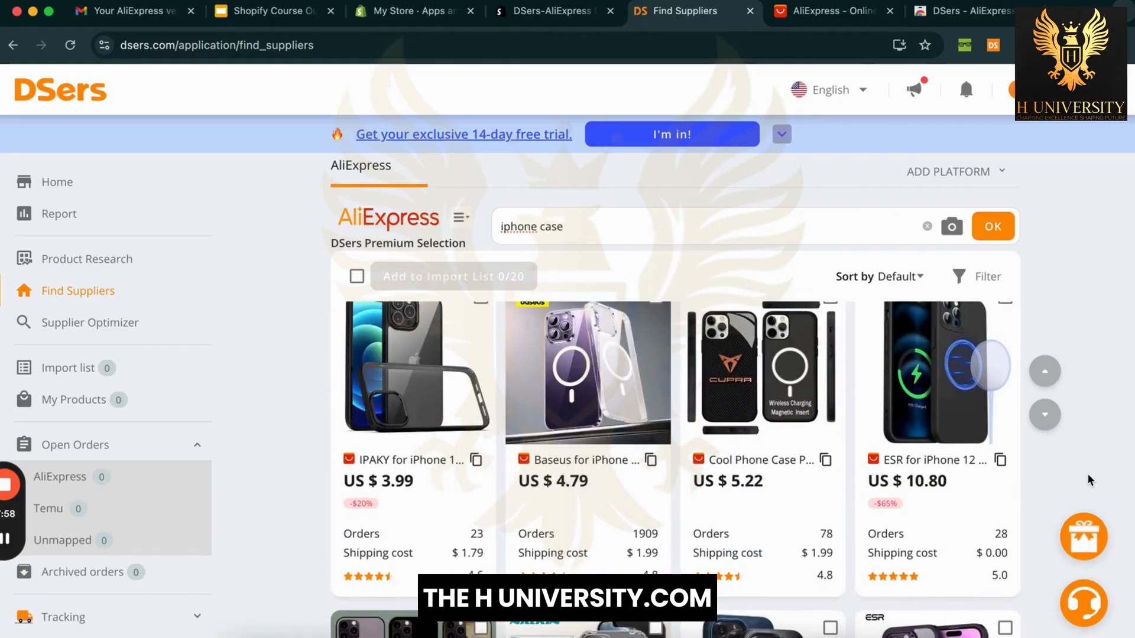
scroll(1088, 474, "down", 5)
scroll(1087, 474, "up", 1)
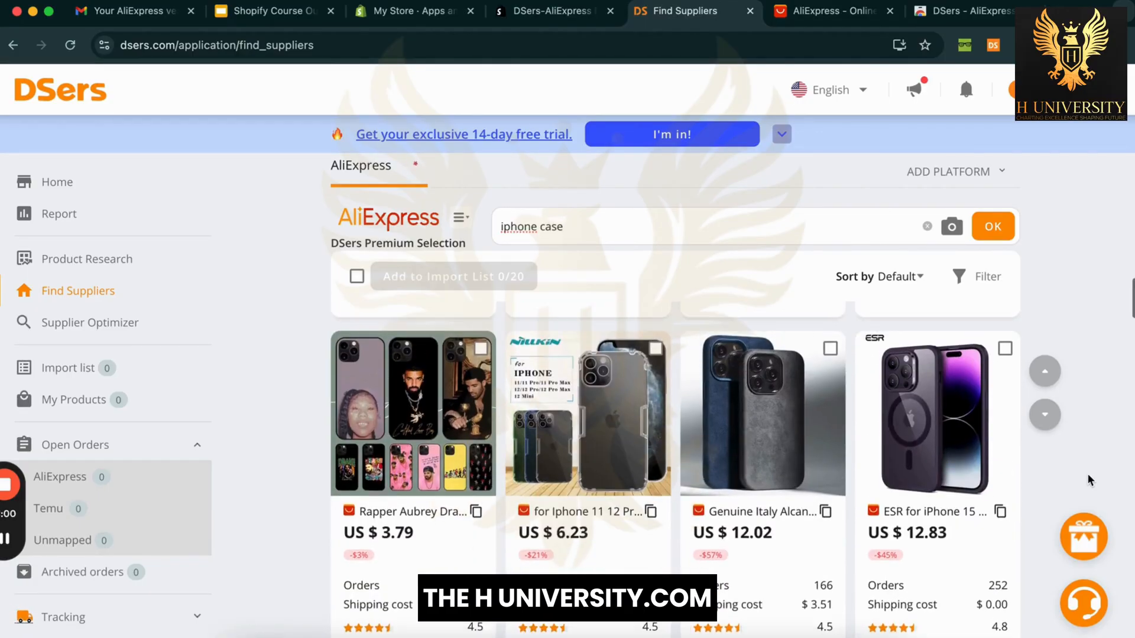
scroll(1088, 474, "down", 1)
scroll(1087, 473, "up", 15)
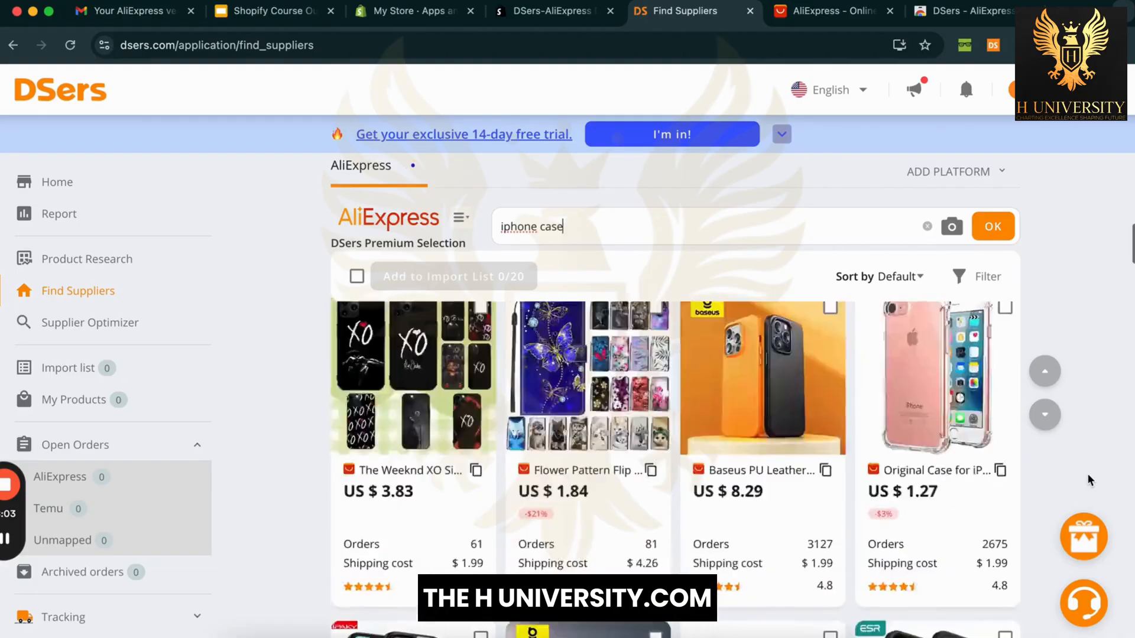
scroll(1112, 413, "down", 5)
scroll(1113, 420, "up", 1)
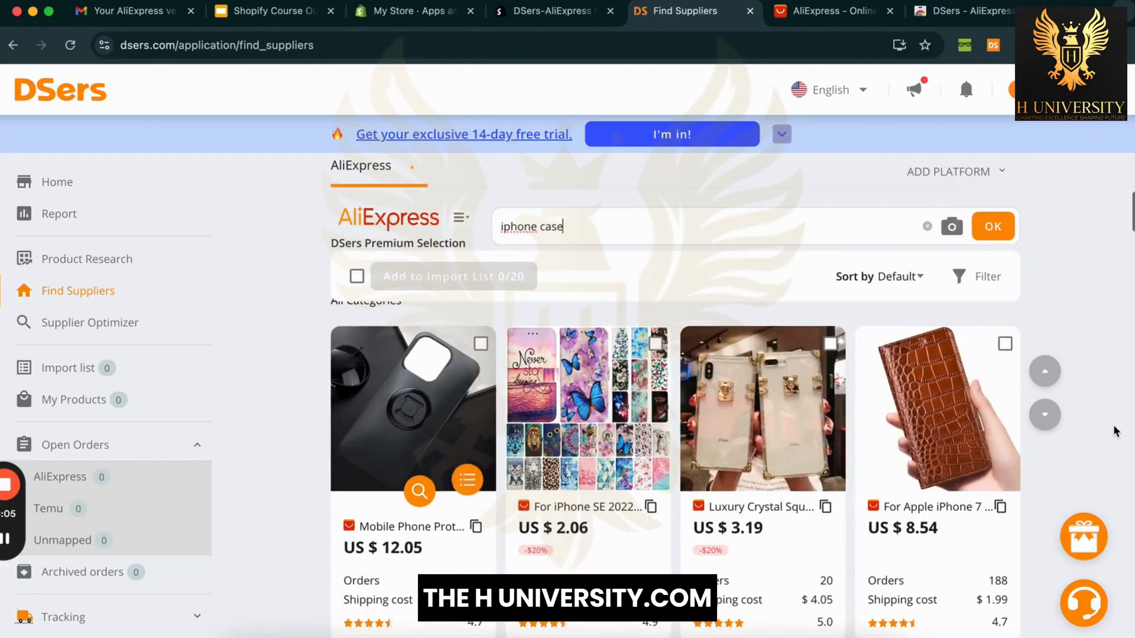
Step: Filter the 'iphone case' results to items shipped from the United States
left_click(983, 278)
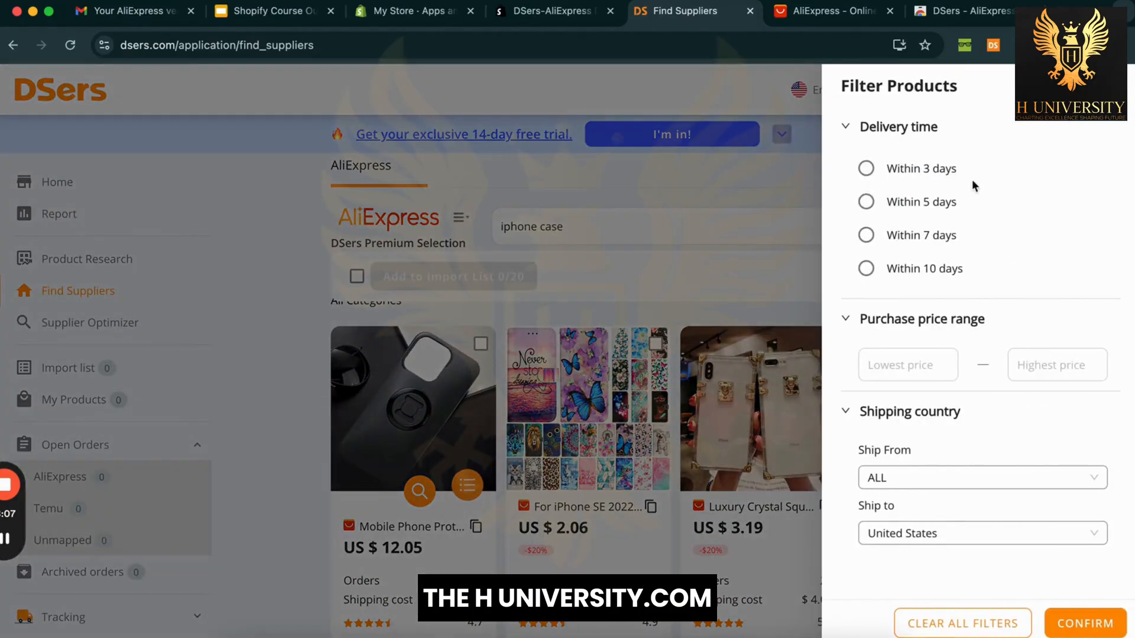
scroll(967, 346, "down", 1)
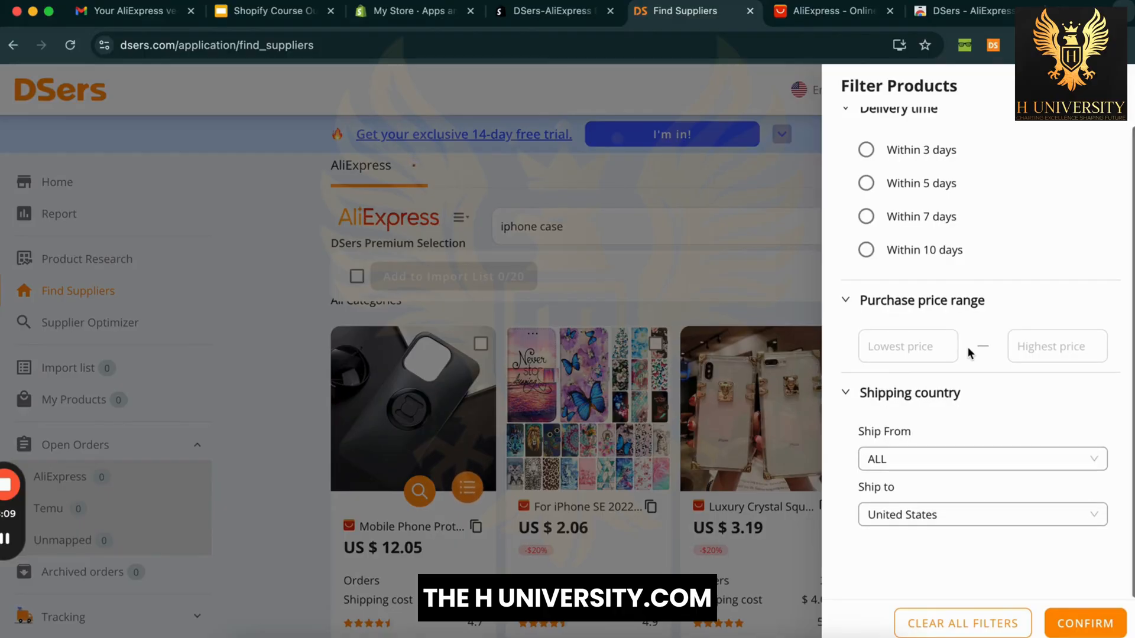
left_click(999, 467)
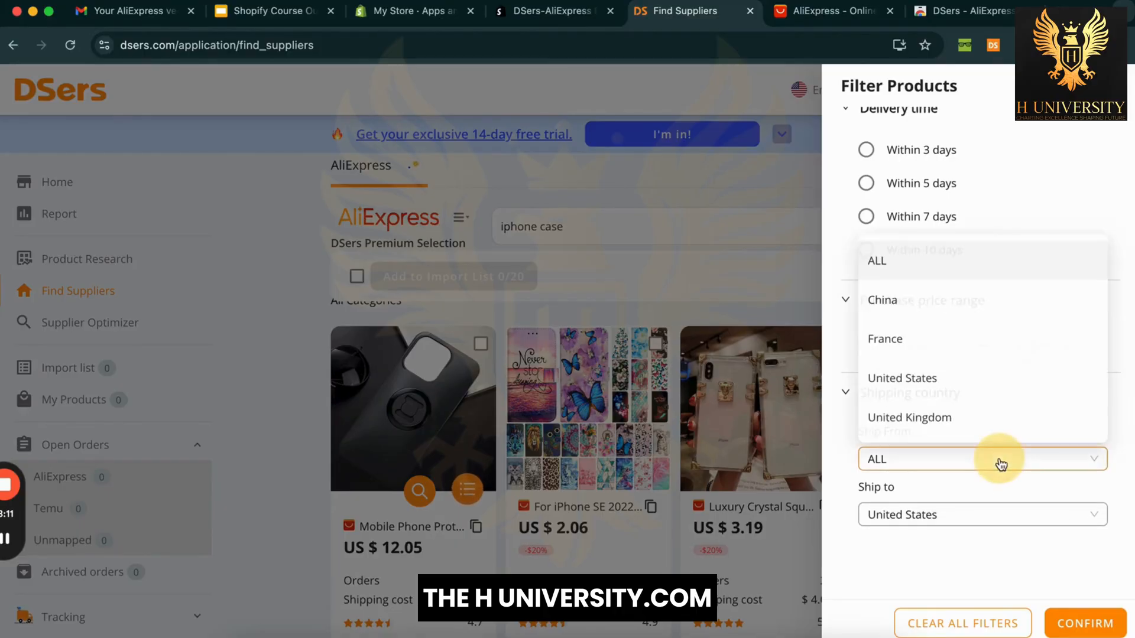
left_click(977, 392)
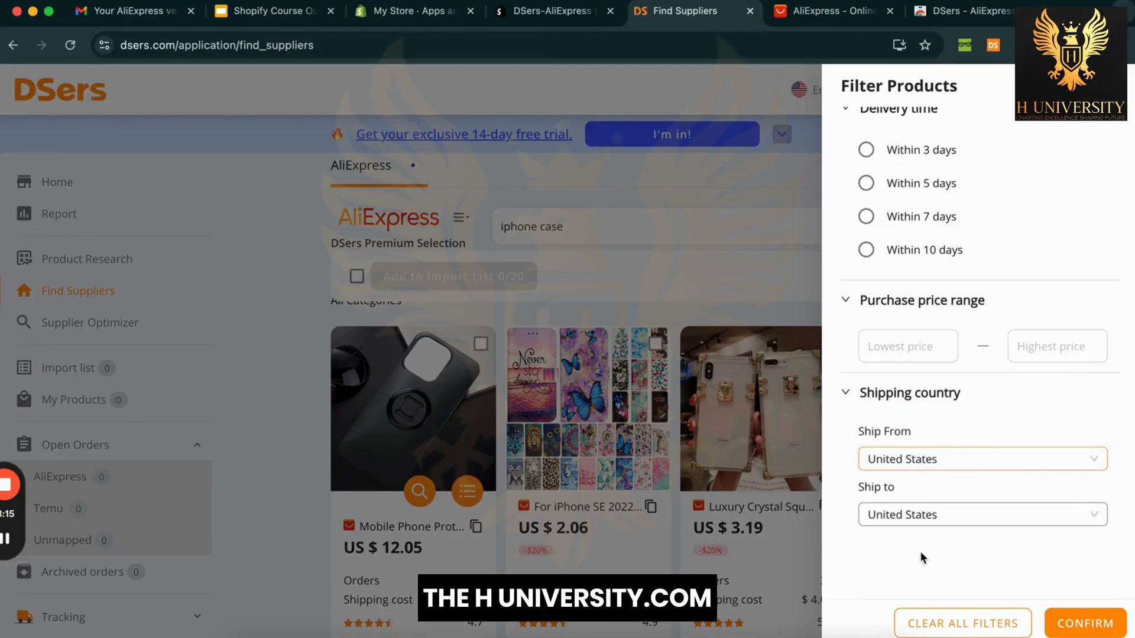
left_click(989, 422)
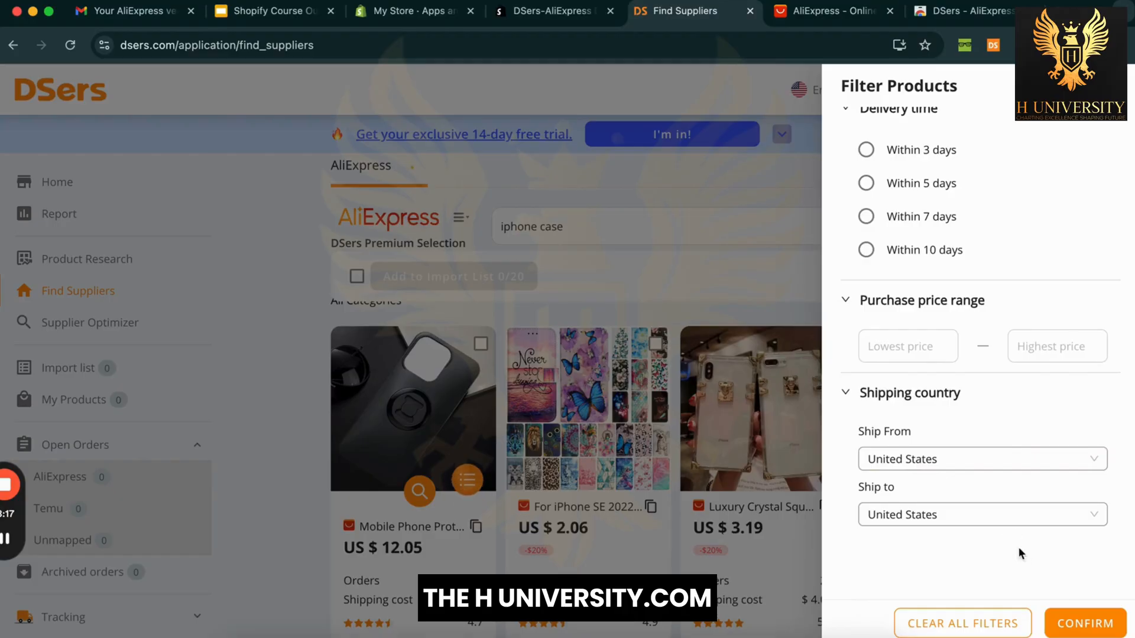
left_click(1085, 624)
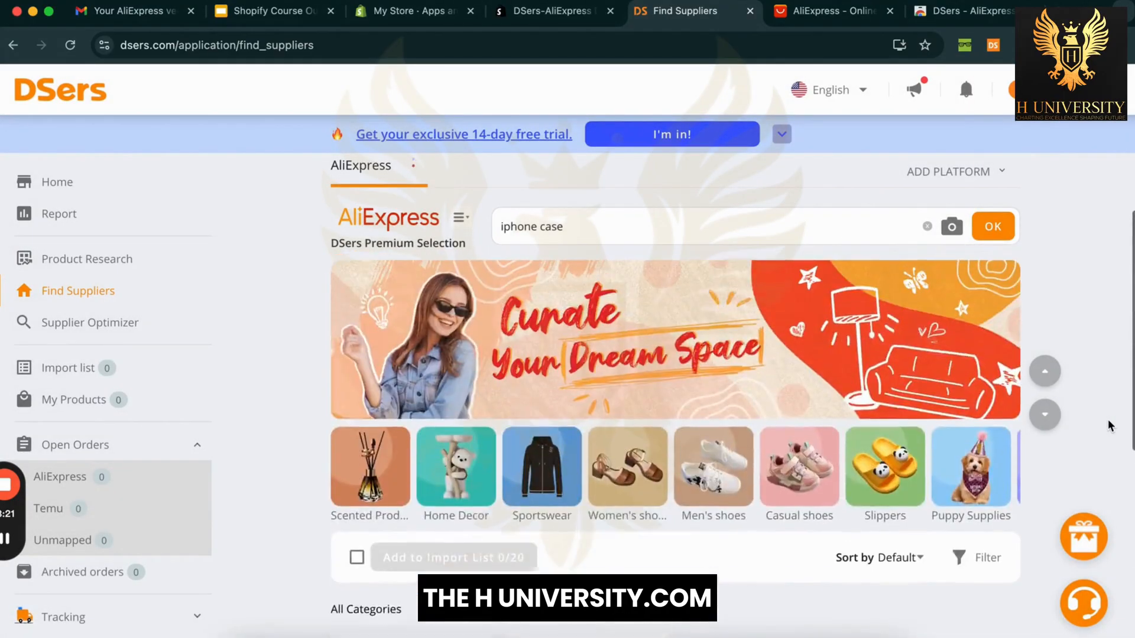
scroll(1108, 420, "down", 2)
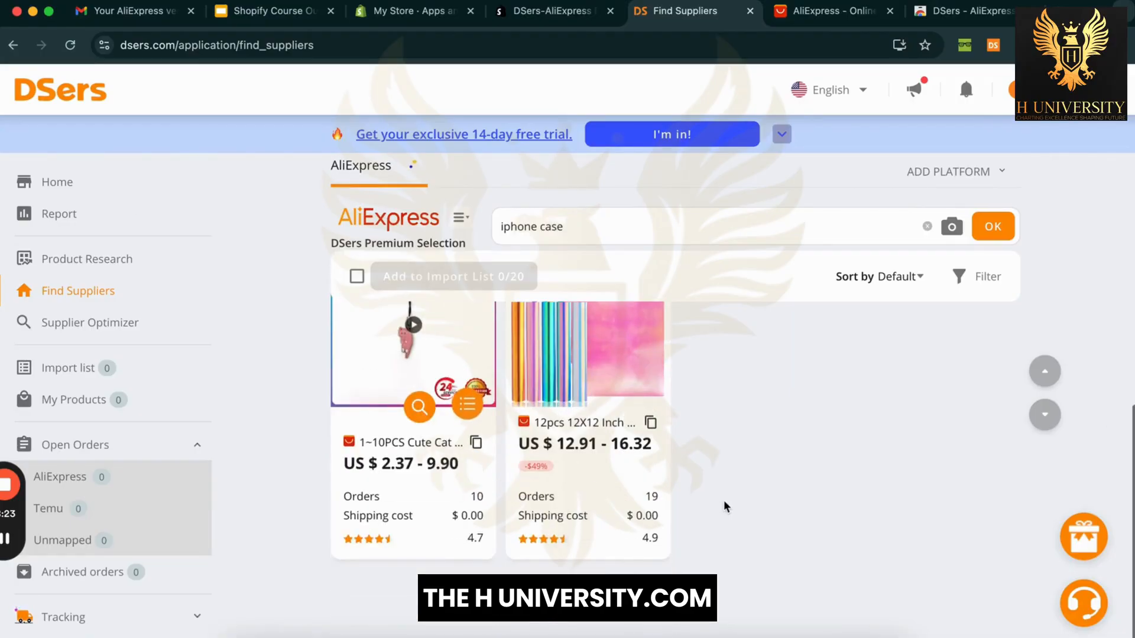
scroll(289, 553, "up", 2)
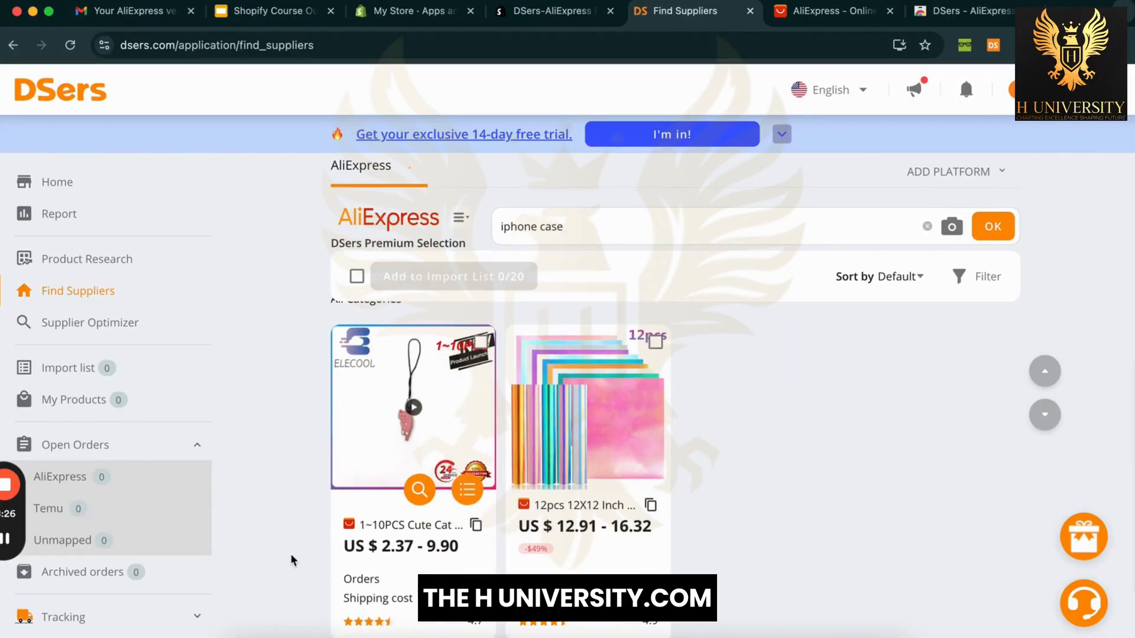
scroll(290, 554, "up", 4)
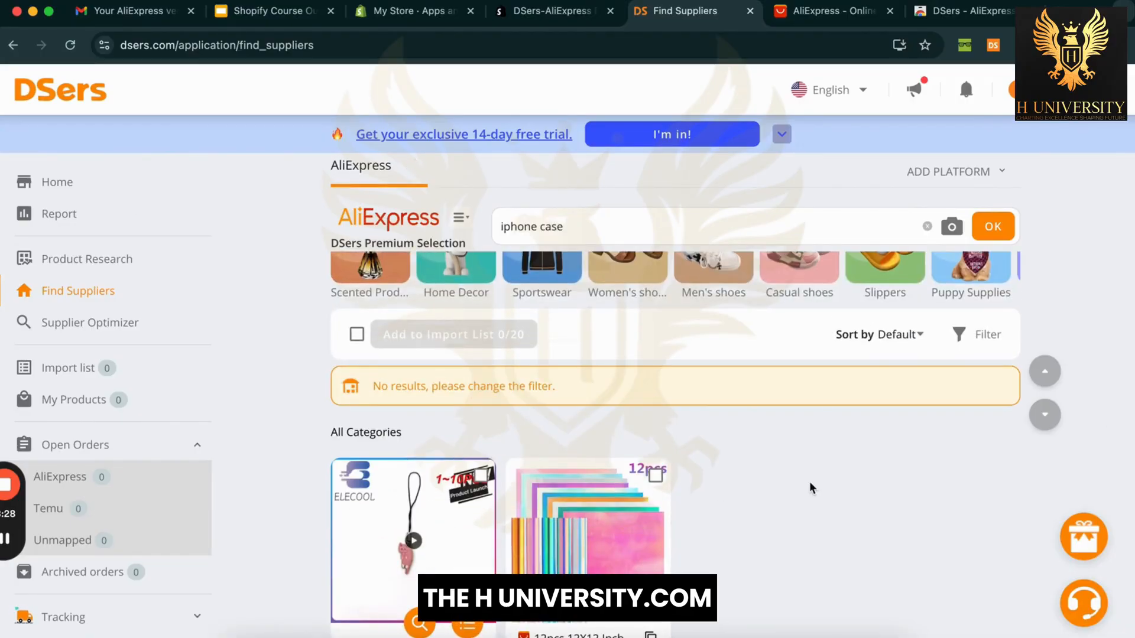
scroll(926, 413, "up", 1)
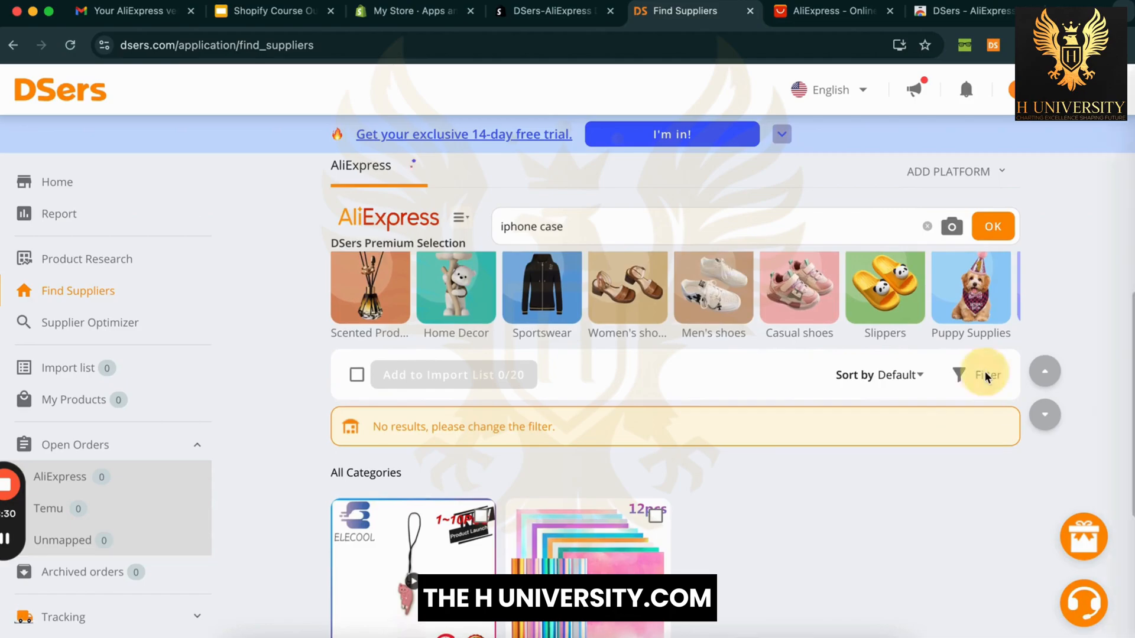
Step: Reset Ship From to ALL and limit delivery time to 'Within 7 days'
left_click(985, 374)
scroll(938, 501, "down", 1)
left_click(1047, 462)
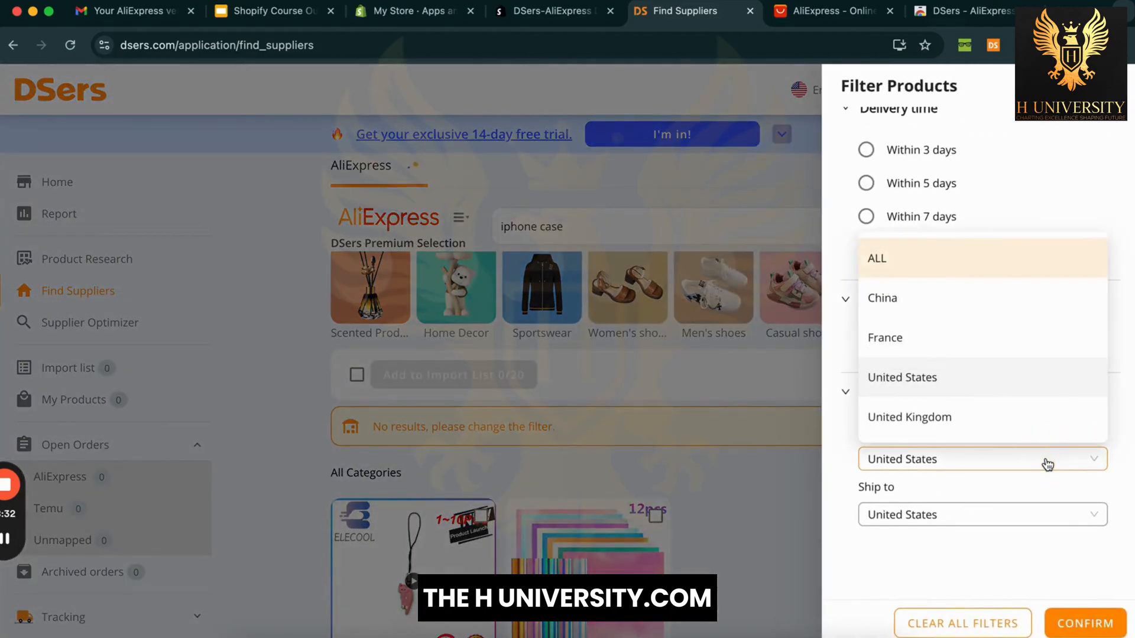
left_click(985, 267)
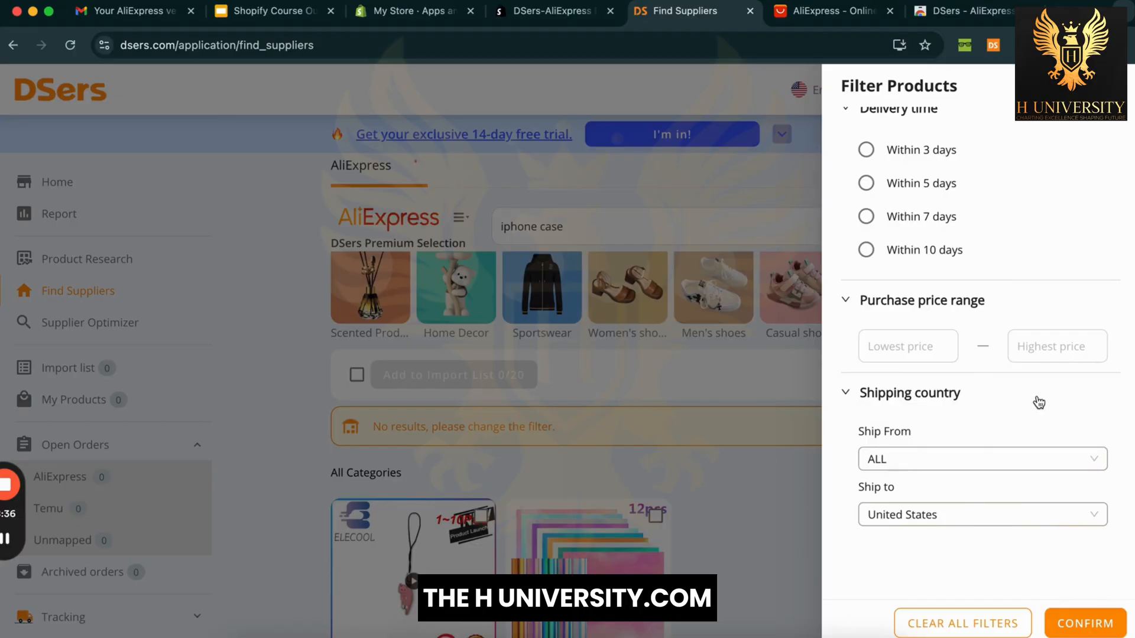
scroll(946, 231, "up", 1)
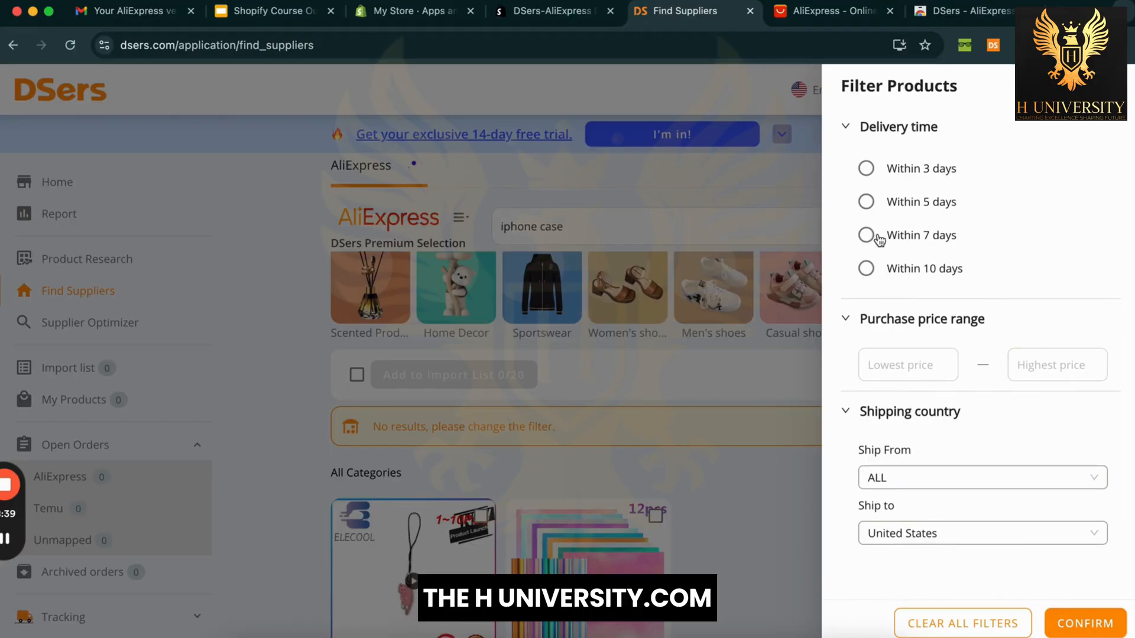
left_click(868, 233)
scroll(1004, 421, "down", 1)
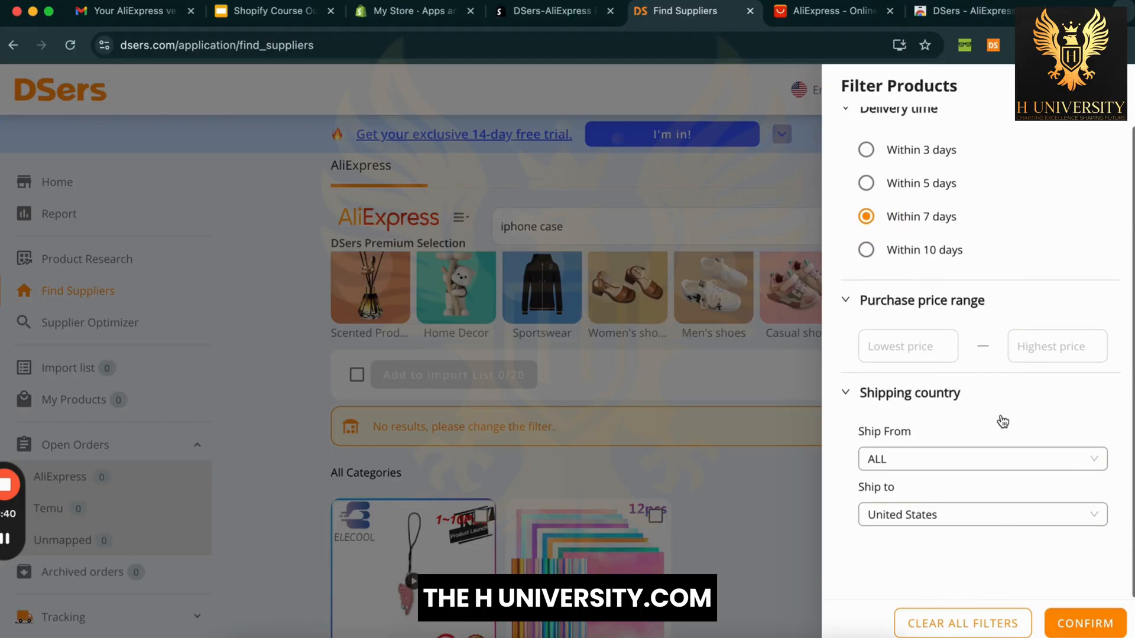
left_click(919, 467)
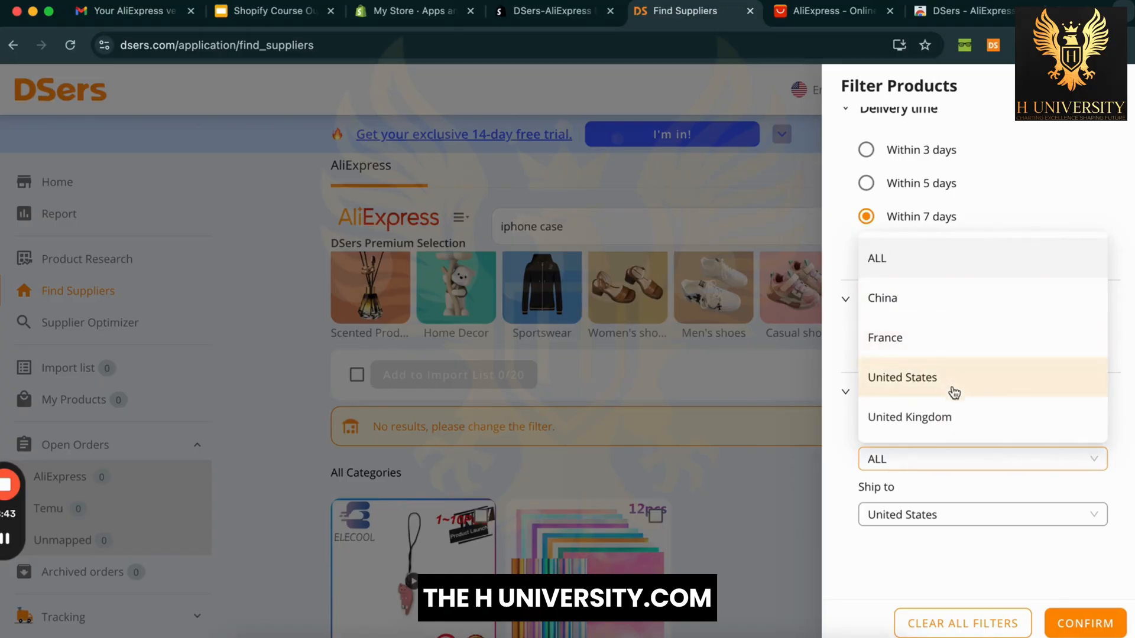
left_click(1085, 623)
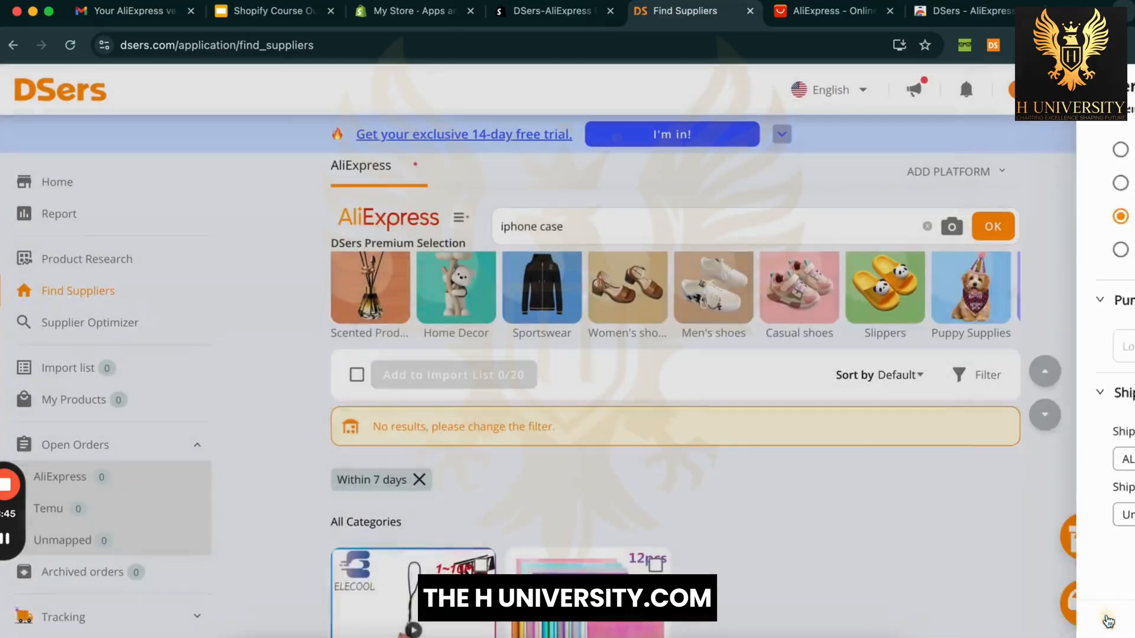
scroll(948, 417, "down", 1)
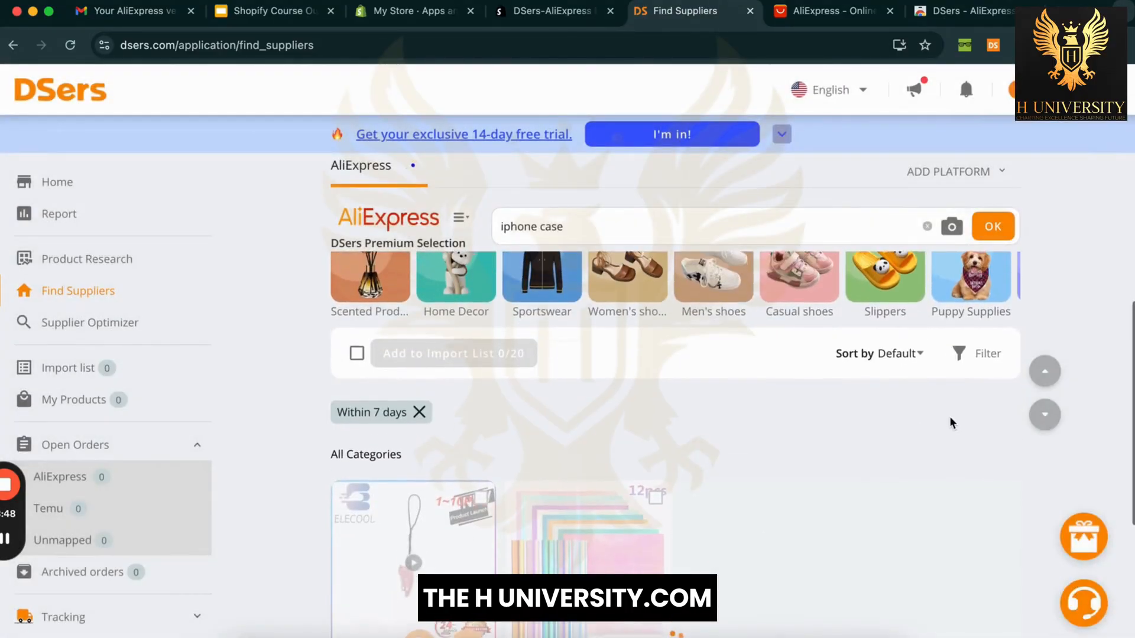
scroll(1085, 307, "down", 5)
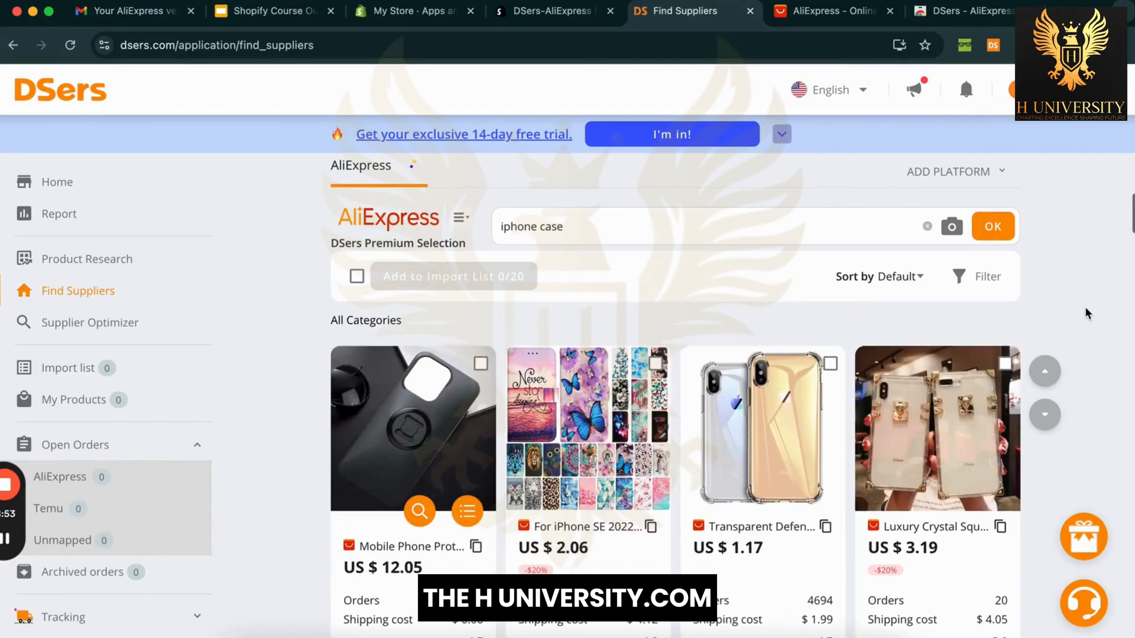
scroll(1086, 309, "up", 2)
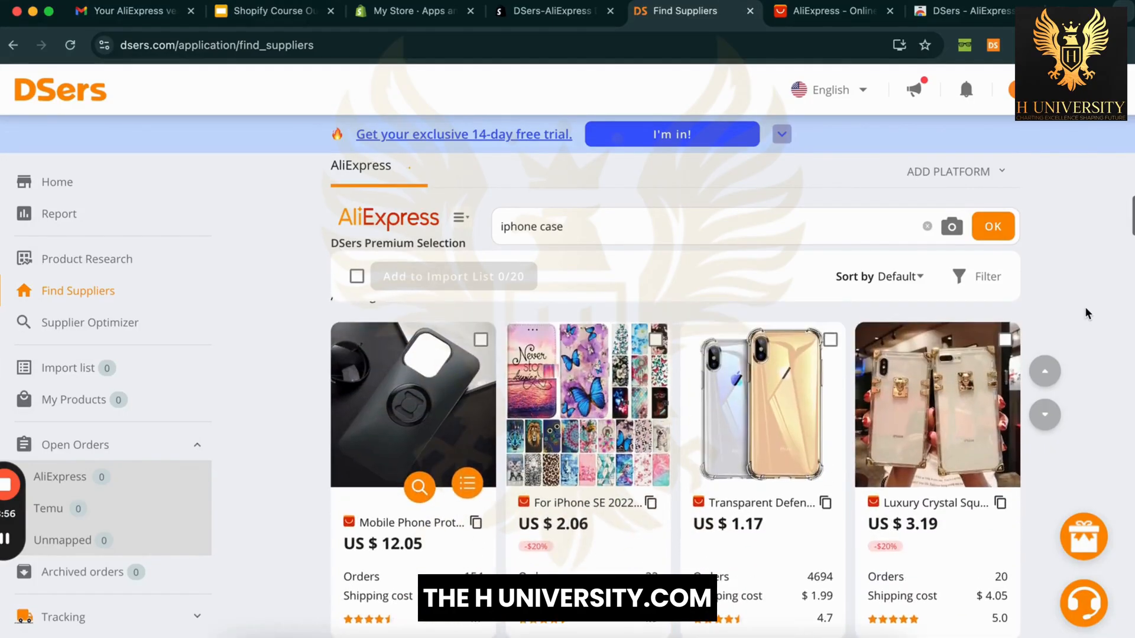
scroll(1086, 310, "down", 3)
scroll(1085, 309, "down", 3)
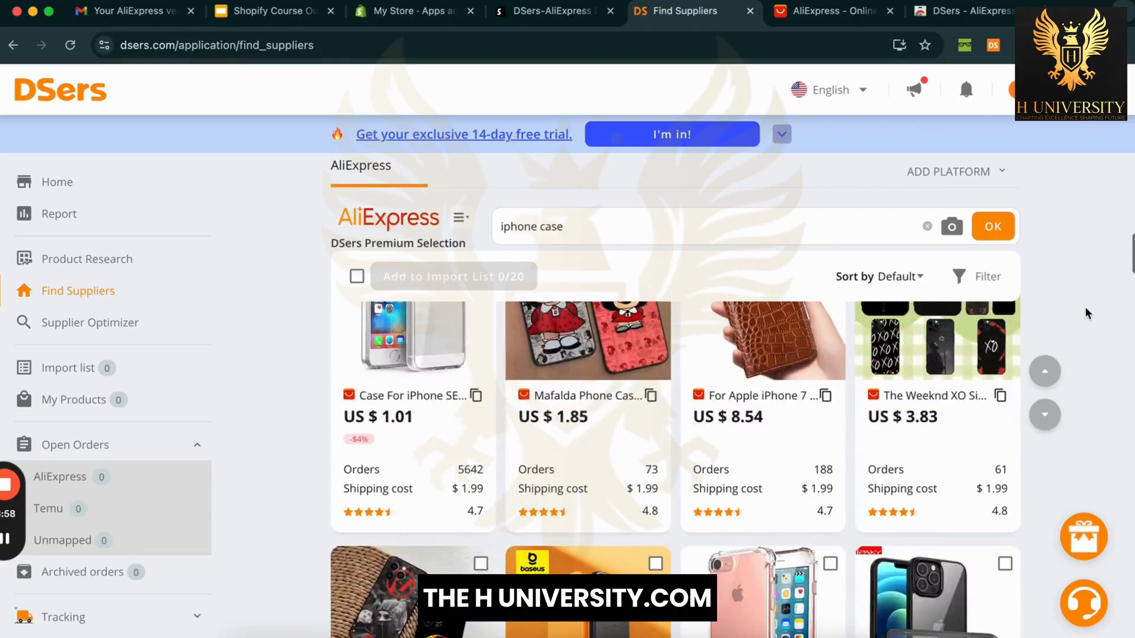
Step: Change the supplier search to 'iphone 16 pro case' and browse the results
left_click(538, 226)
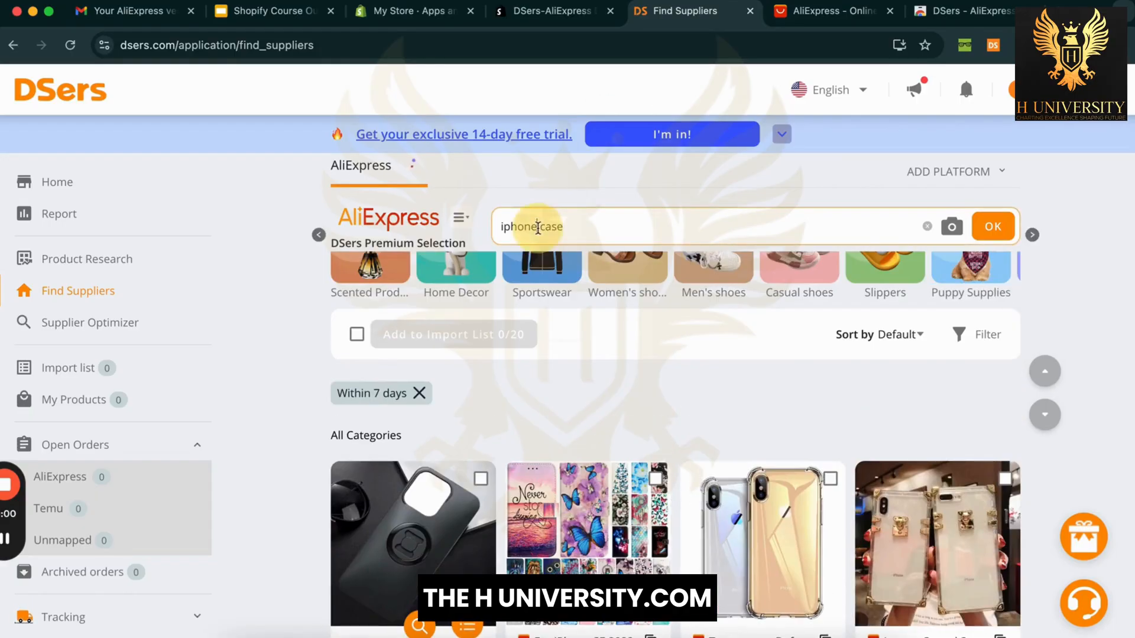
type("16")
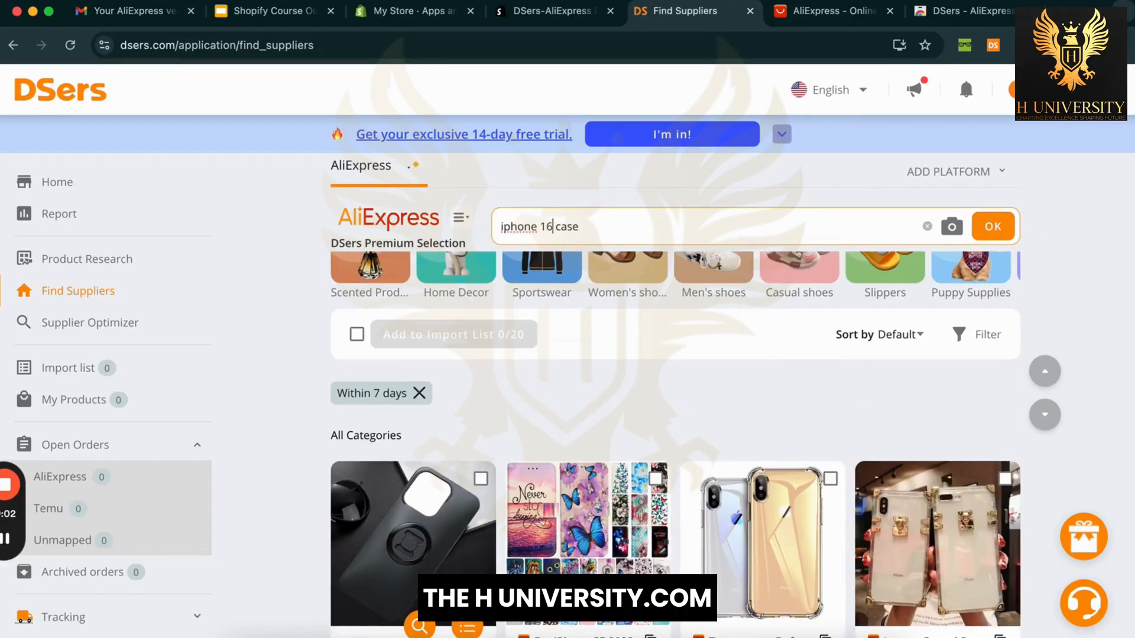
type(" pro")
key("Return")
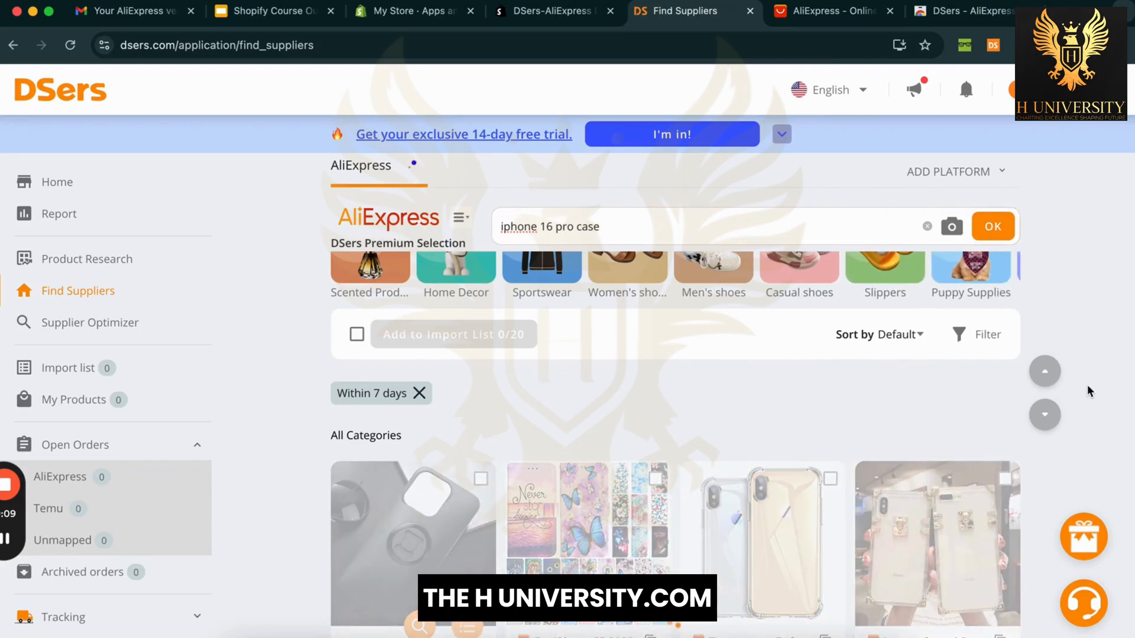
scroll(1087, 384, "down", 5)
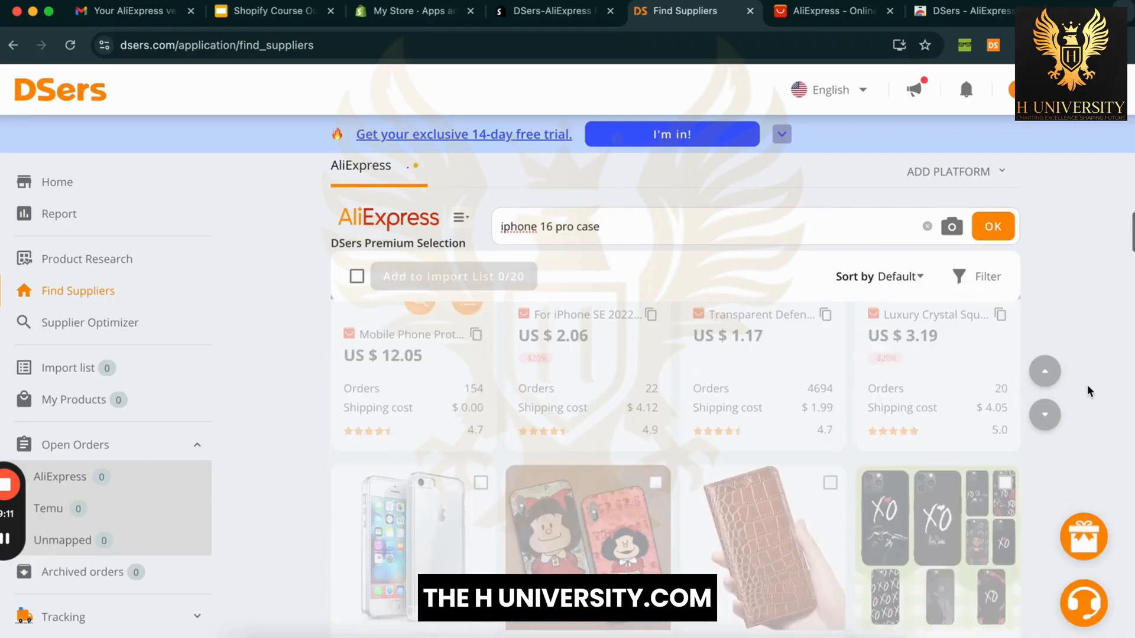
scroll(1087, 389, "up", 10)
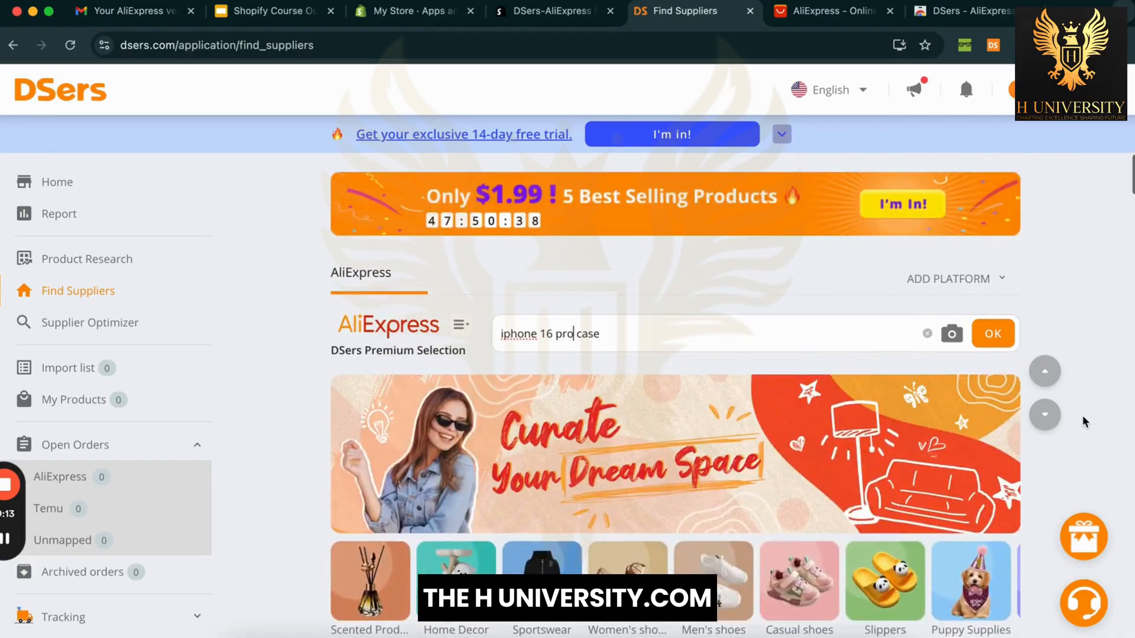
scroll(1085, 420, "down", 6)
scroll(1084, 421, "down", 4)
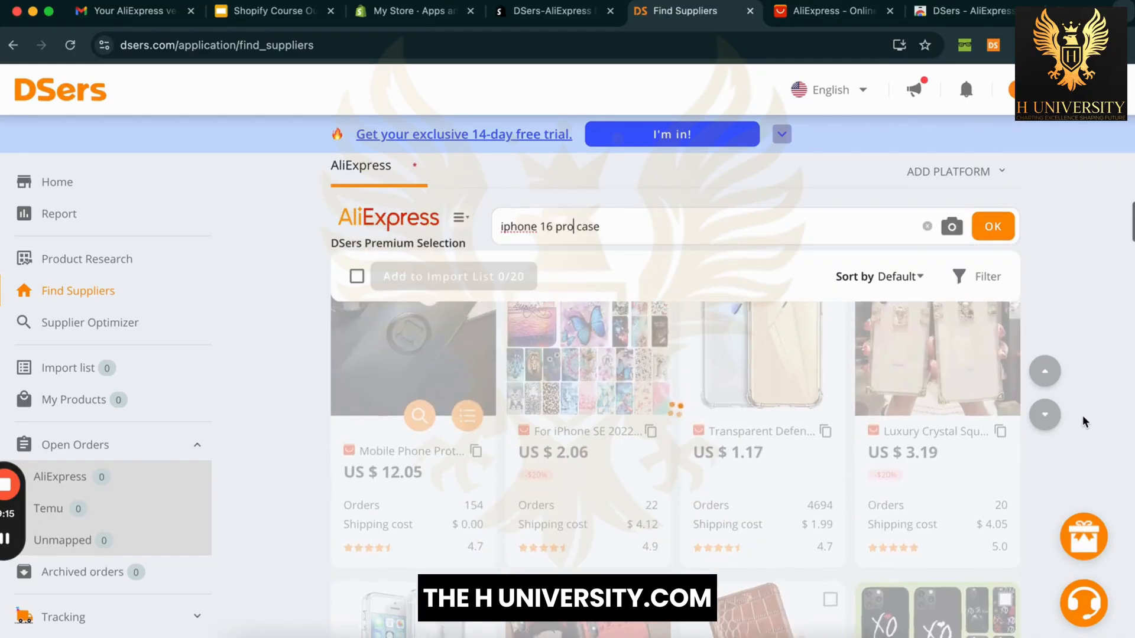
scroll(1084, 421, "up", 2)
scroll(1086, 422, "up", 2)
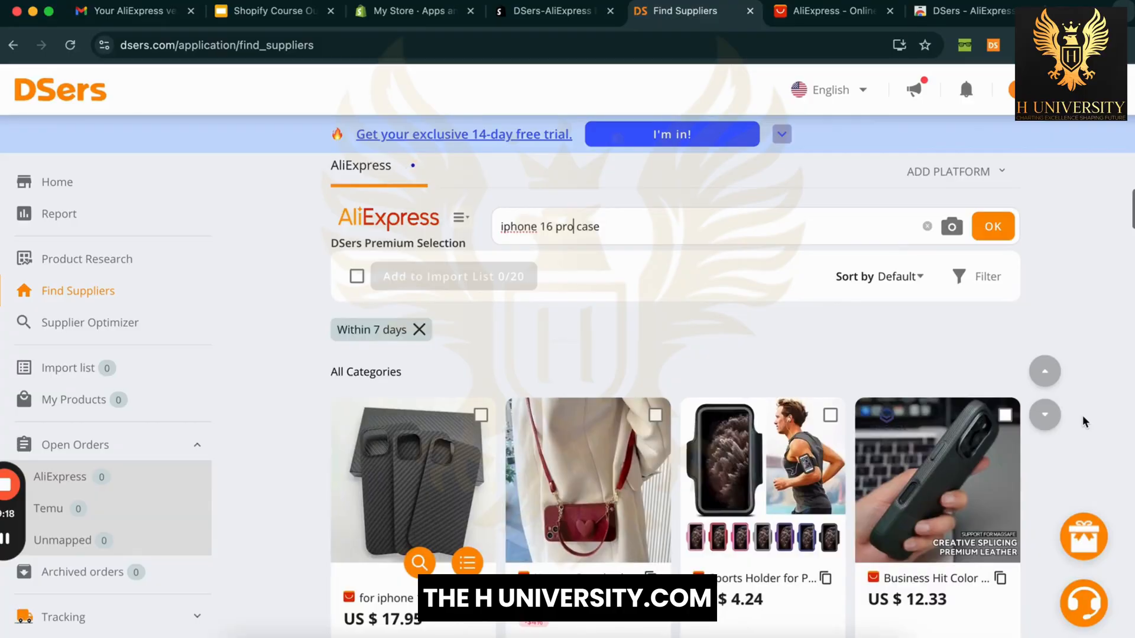
scroll(1086, 423, "down", 2)
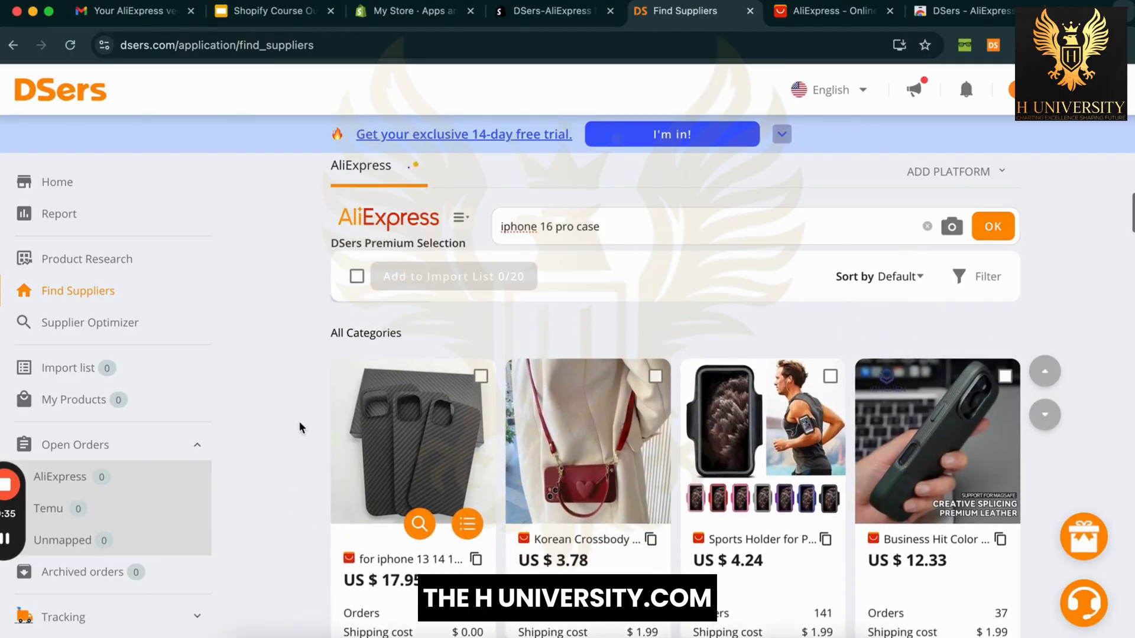
scroll(299, 421, "down", 1)
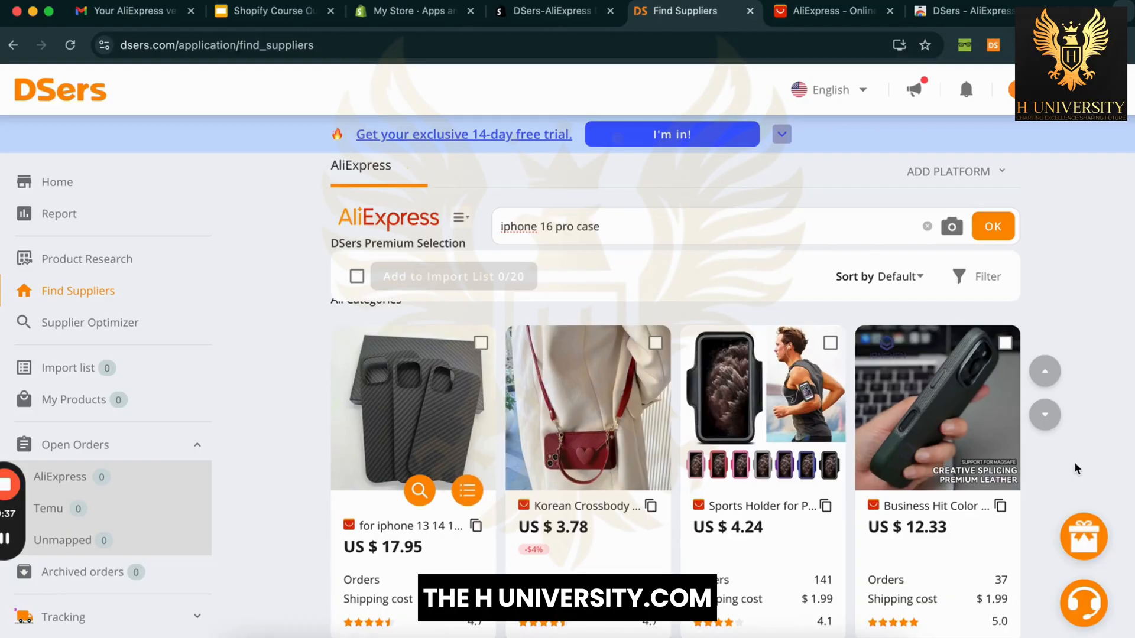
Step: Tick the Business Hit Color case for import and remove the 'Within 7 days' filter
left_click(1005, 343)
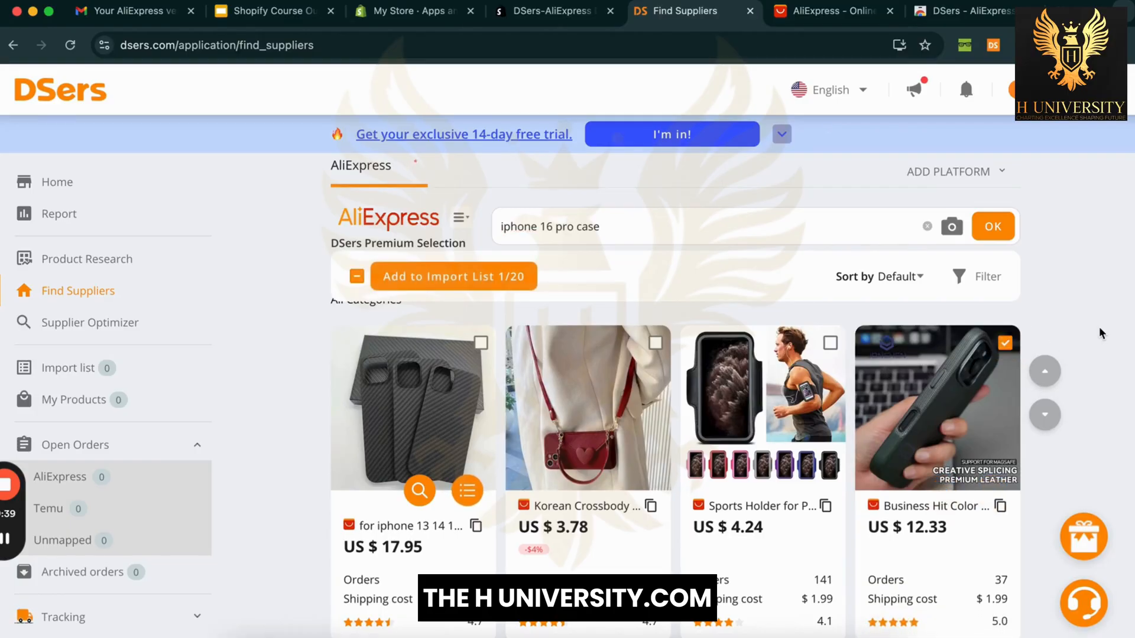
scroll(1099, 326, "up", 3)
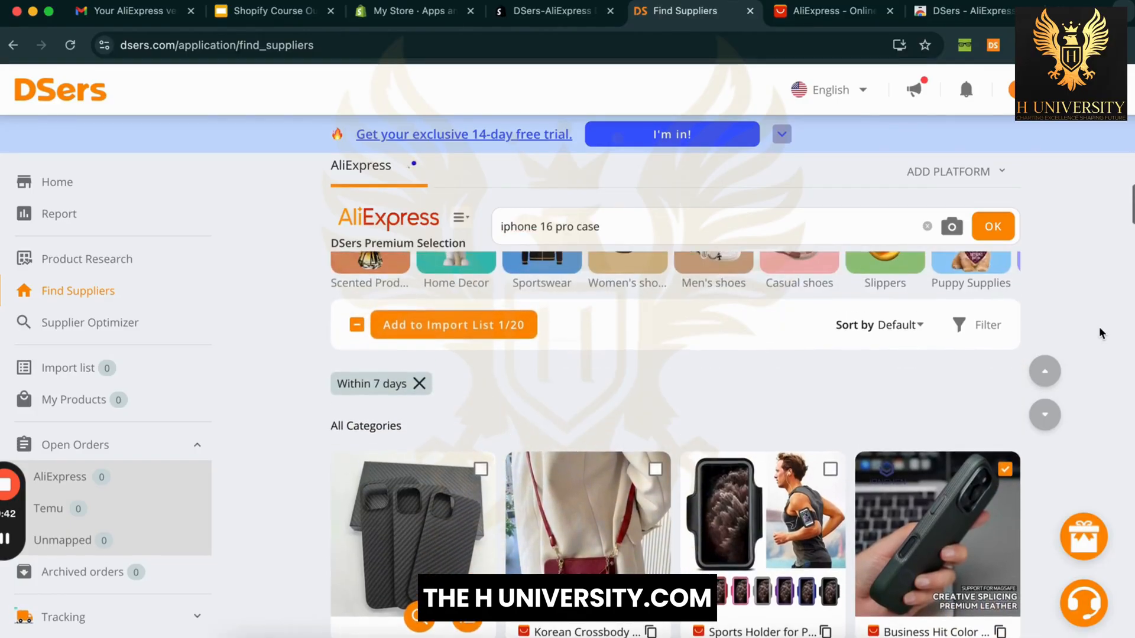
left_click(420, 384)
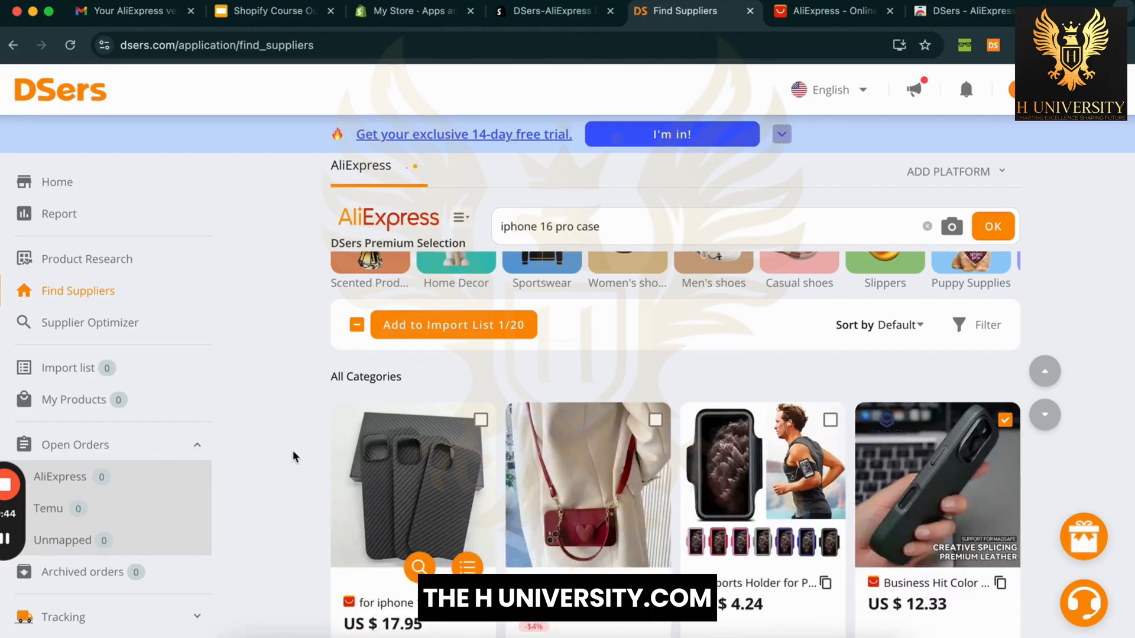
scroll(293, 461, "down", 3)
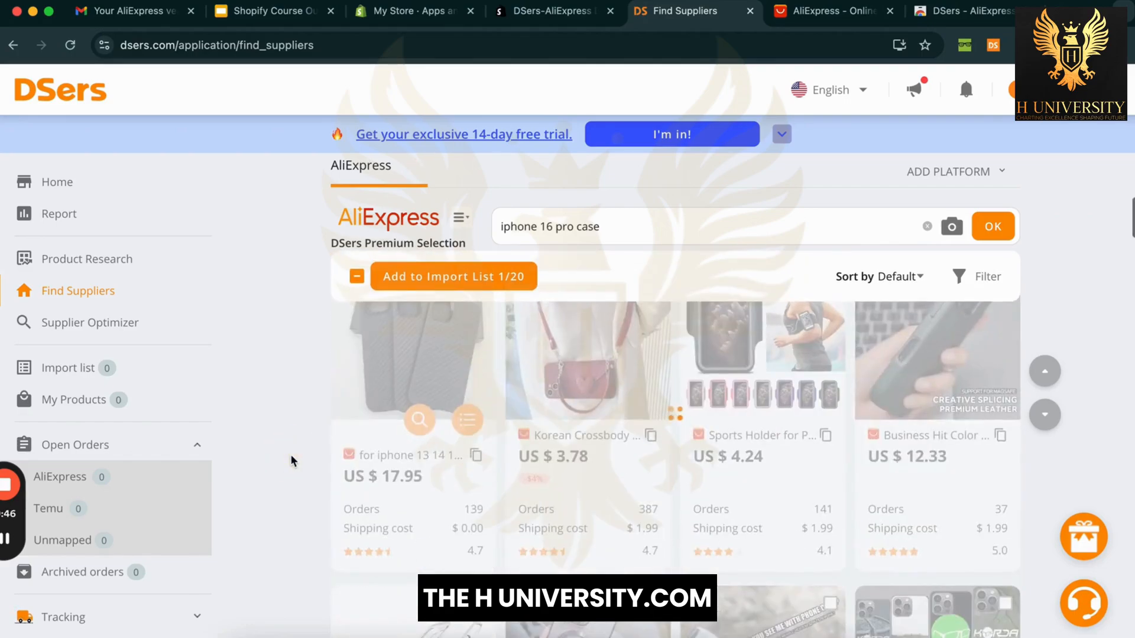
scroll(291, 461, "down", 4)
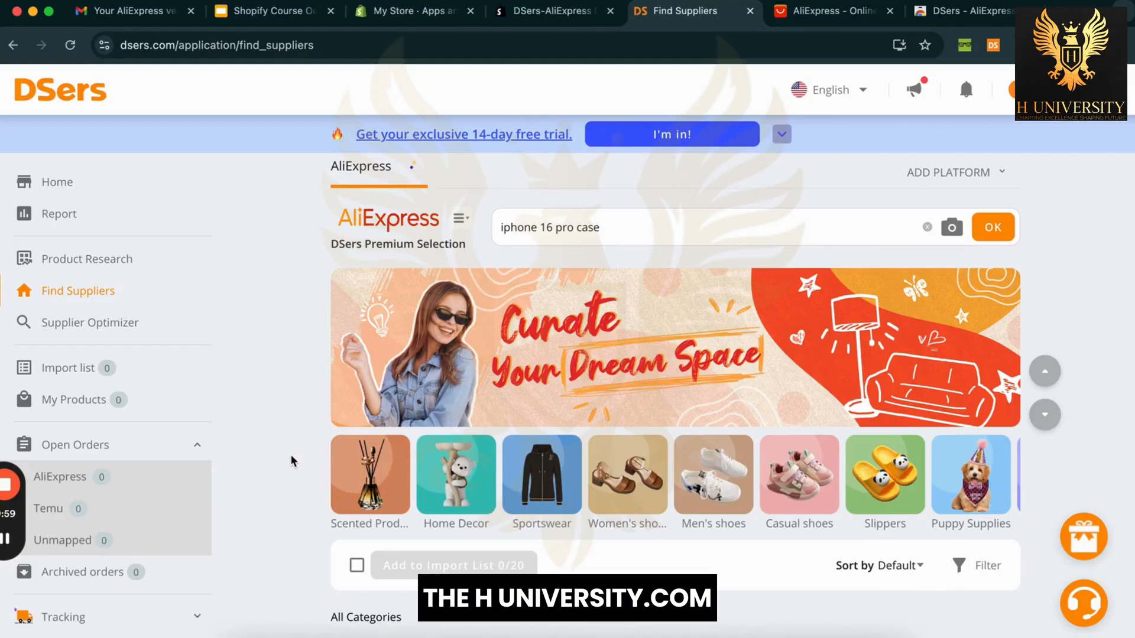
Step: Tick the clear silicone case for import and keep browsing the results
scroll(290, 460, "down", 5)
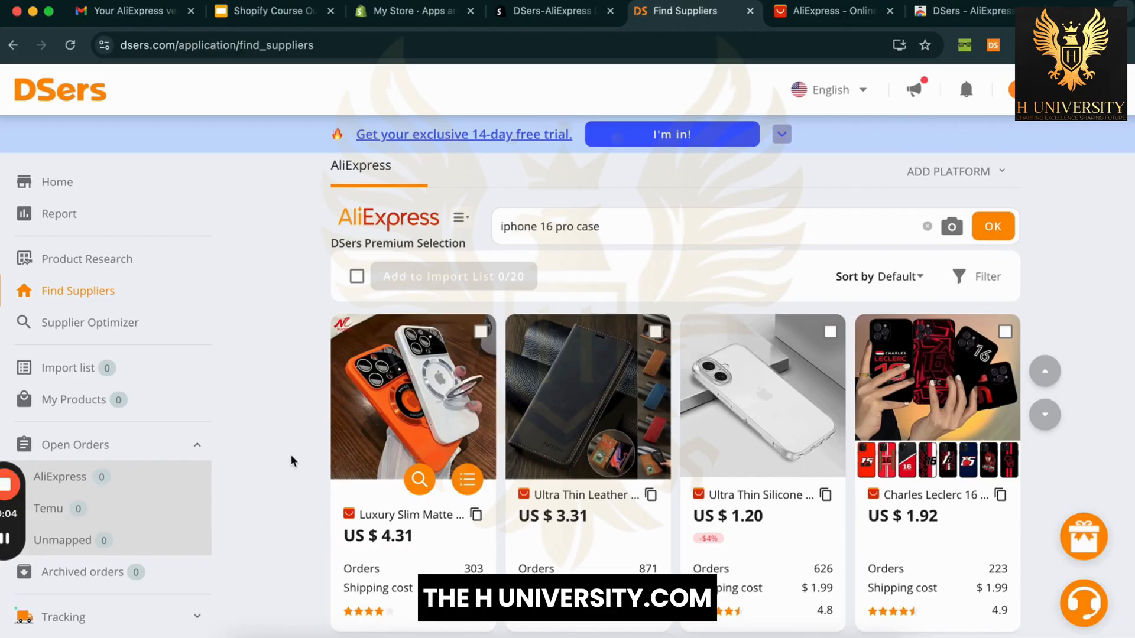
left_click(830, 332)
scroll(314, 446, "down", 5)
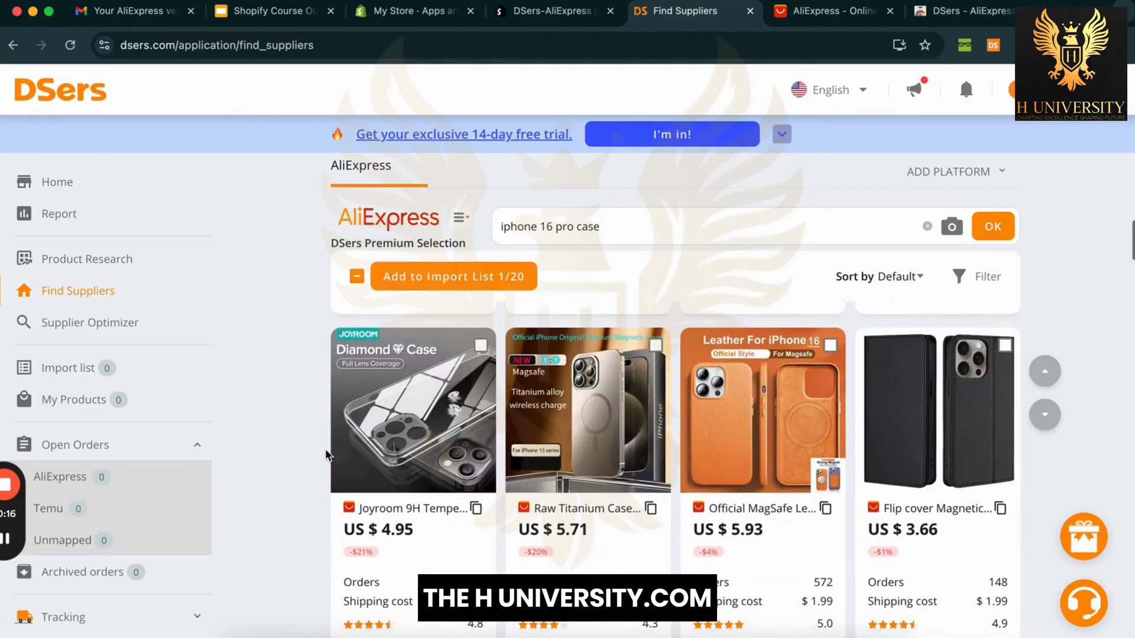
scroll(326, 455, "down", 1)
scroll(325, 454, "down", 5)
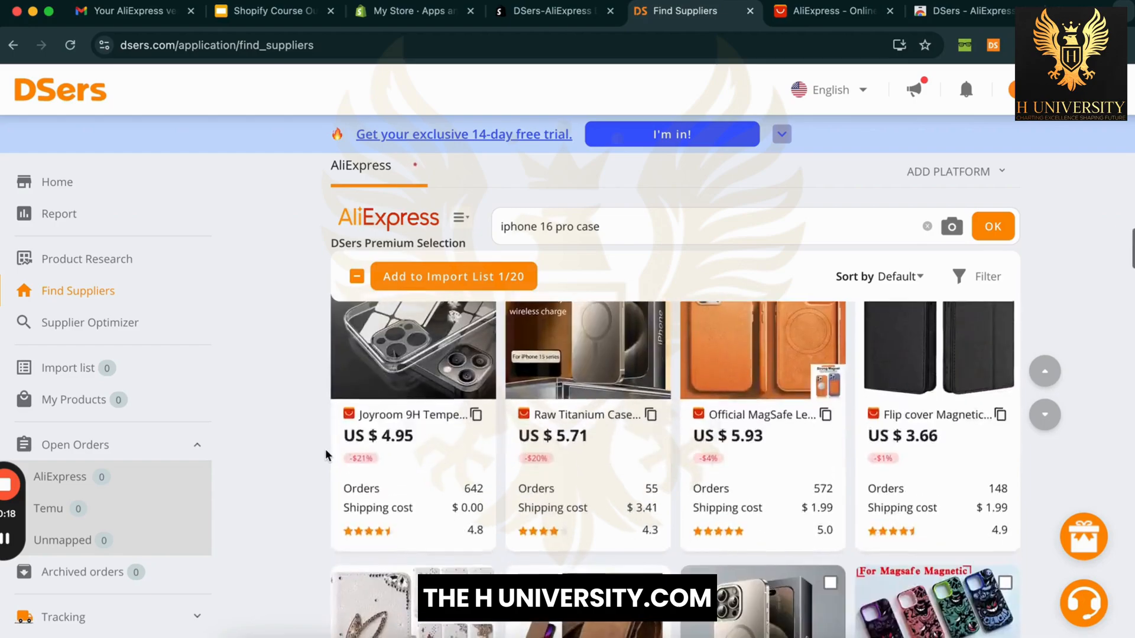
scroll(325, 454, "down", 3)
scroll(326, 450, "down", 3)
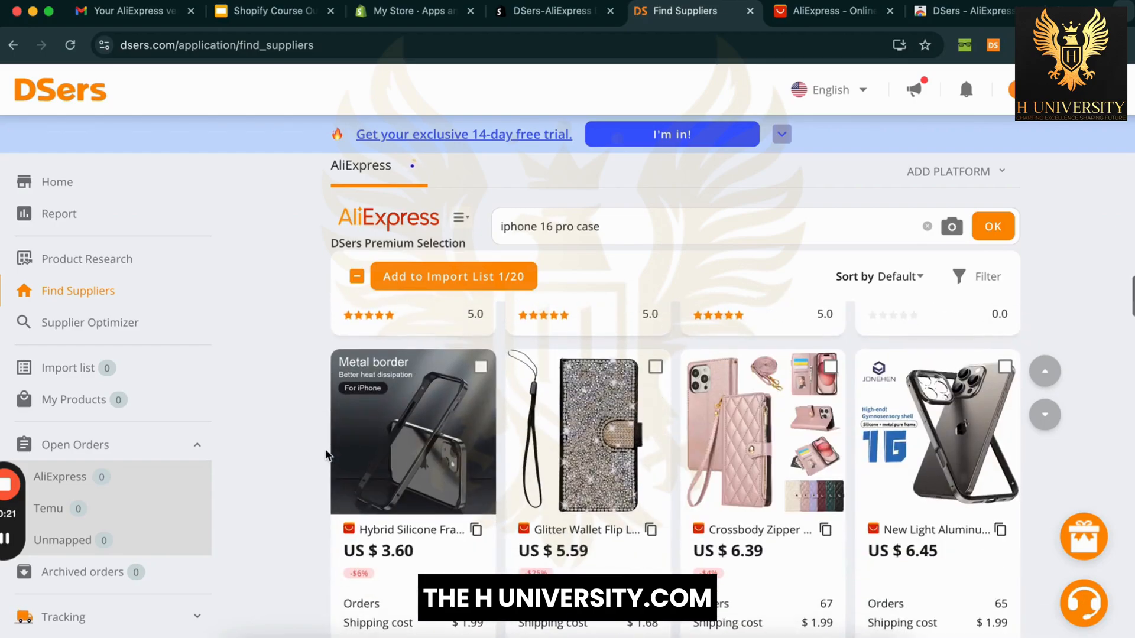
scroll(327, 452, "down", 3)
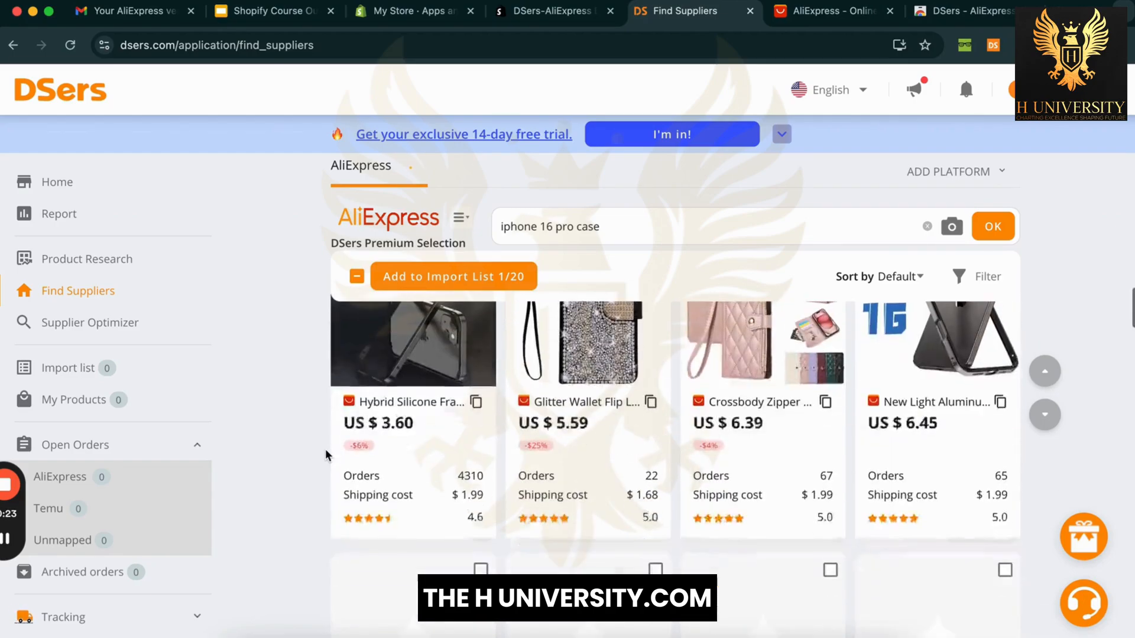
scroll(326, 452, "up", 2)
scroll(327, 455, "down", 10)
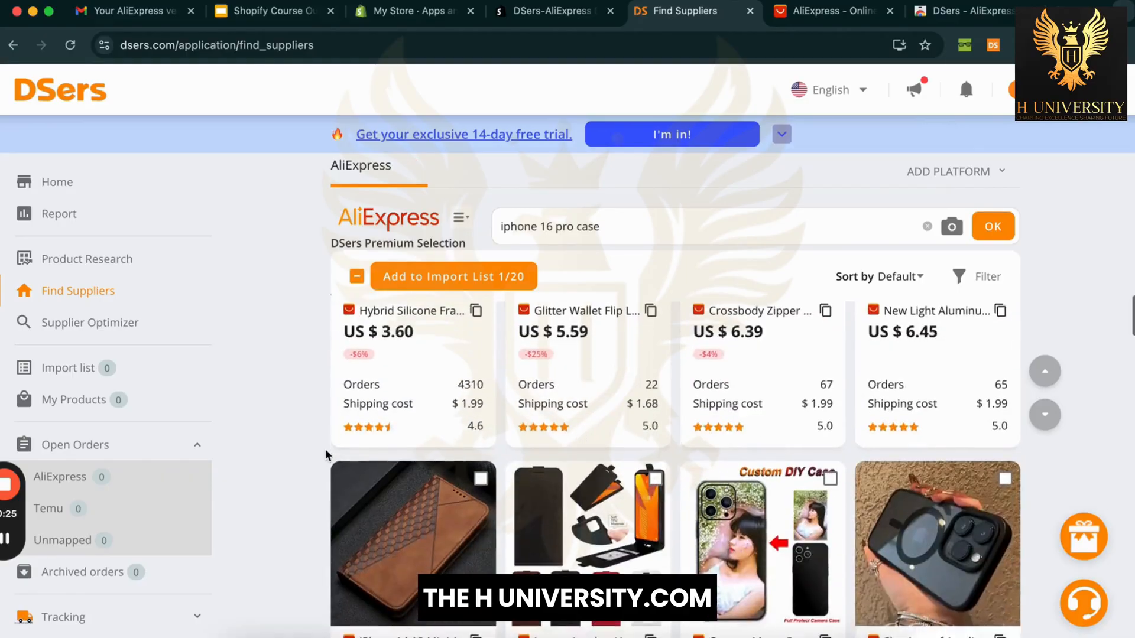
scroll(325, 454, "up", 2)
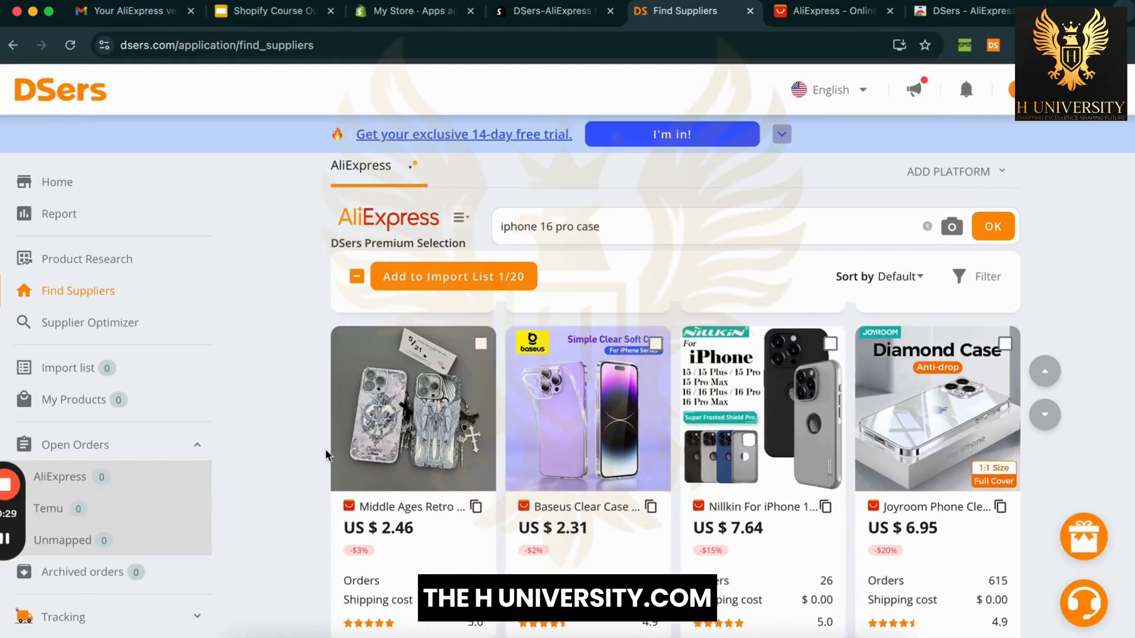
scroll(325, 449, "down", 5)
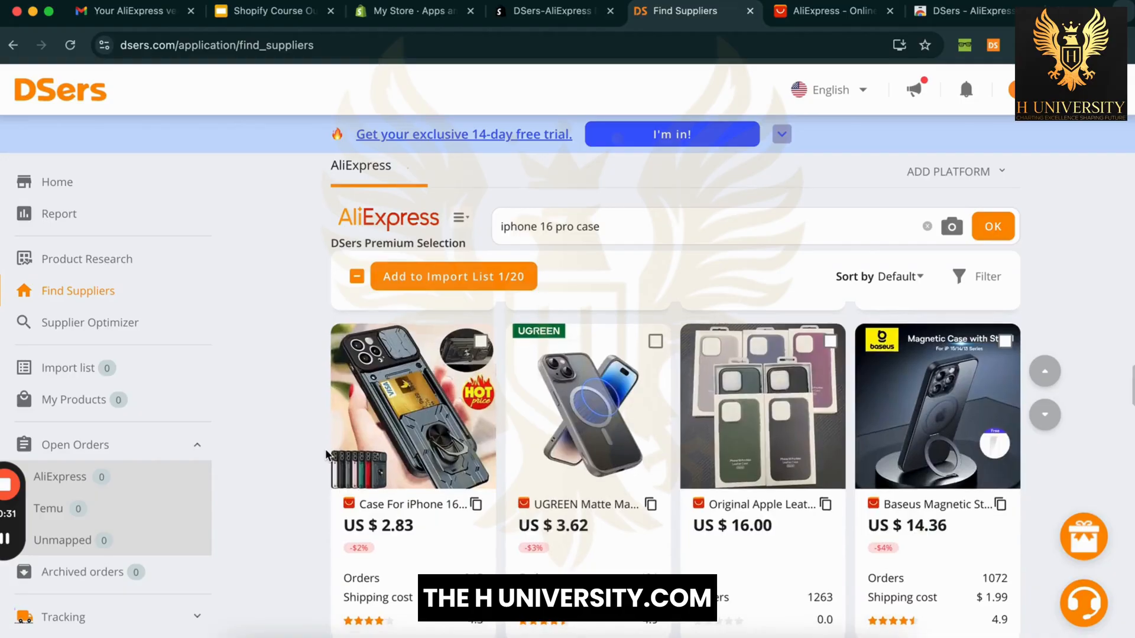
scroll(327, 456, "down", 7)
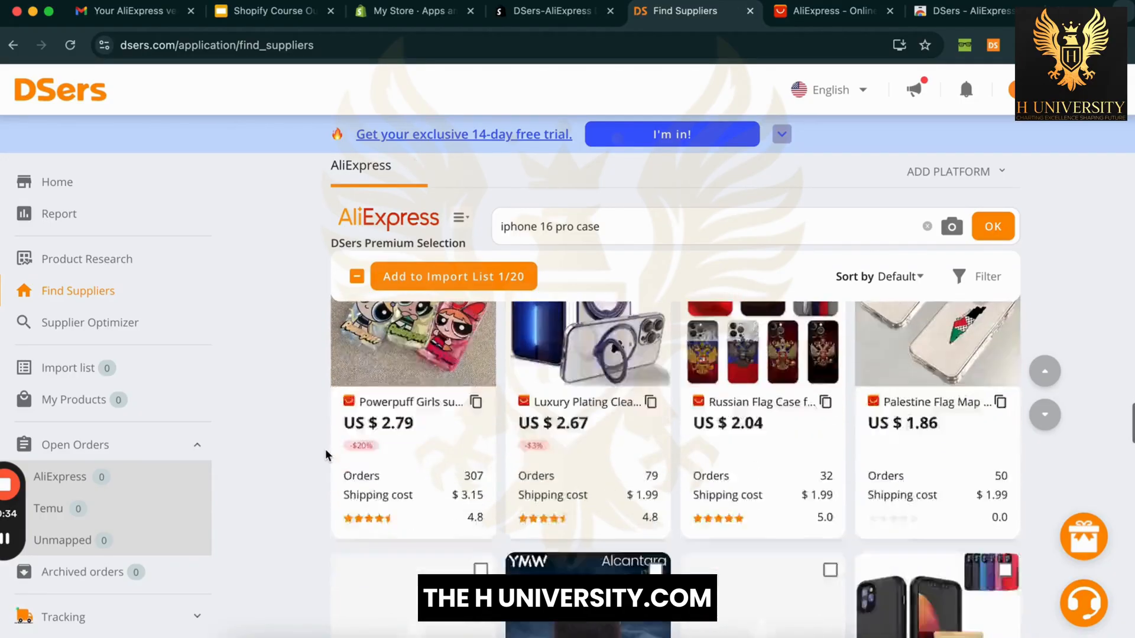
scroll(325, 449, "down", 2)
scroll(325, 448, "up", 4)
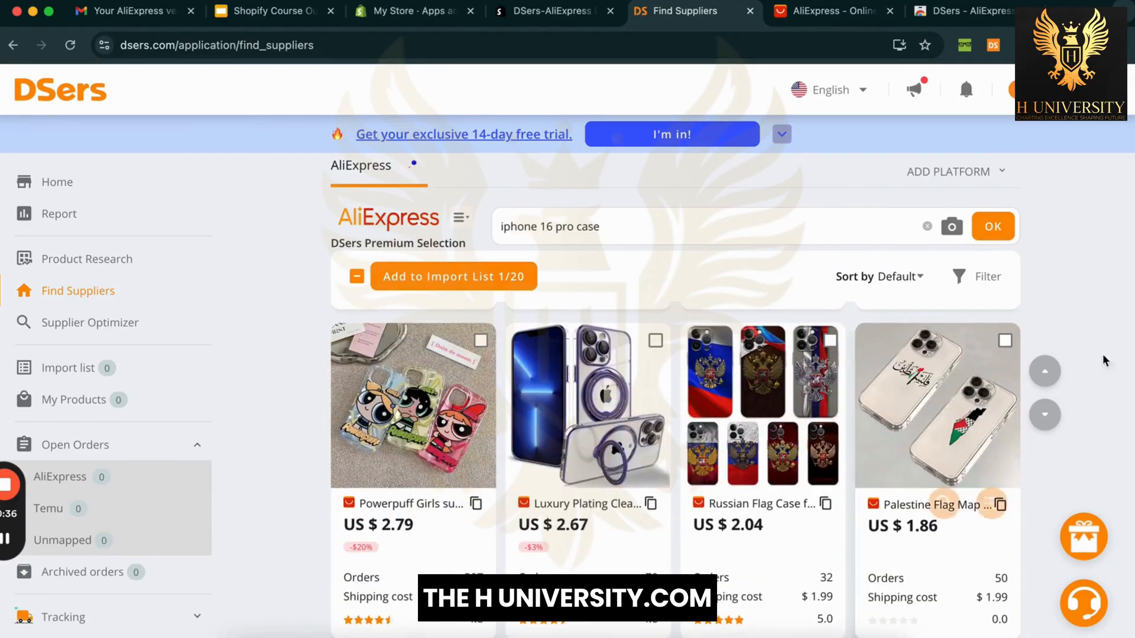
Step: Tick the US $1.86 Palestine Flag Map case for import
left_click(1005, 340)
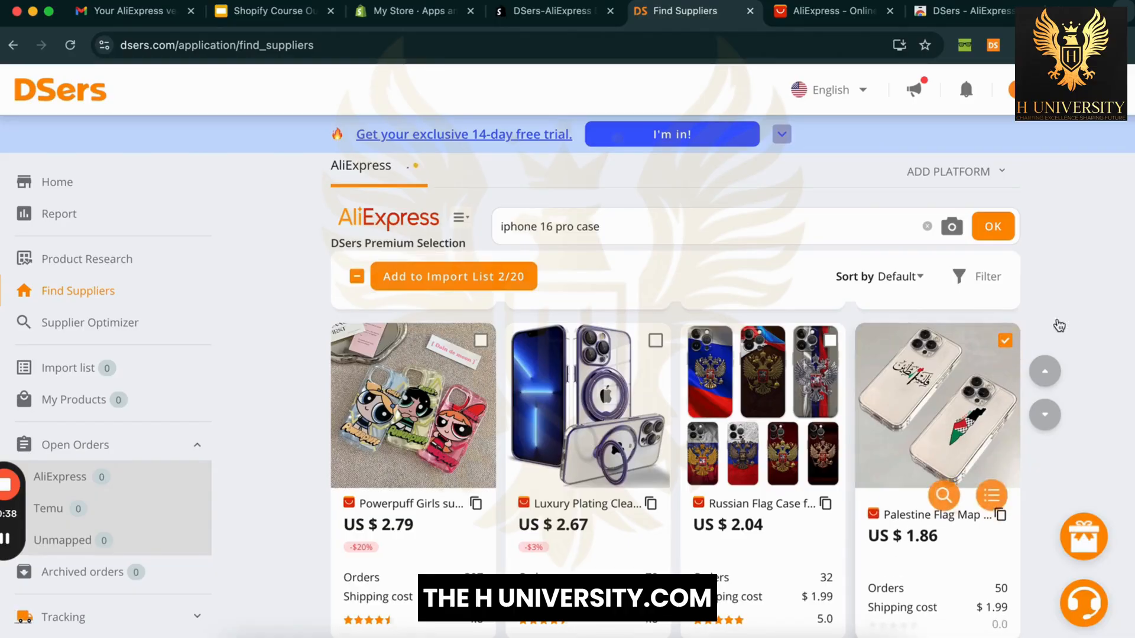
scroll(1073, 333, "down", 4)
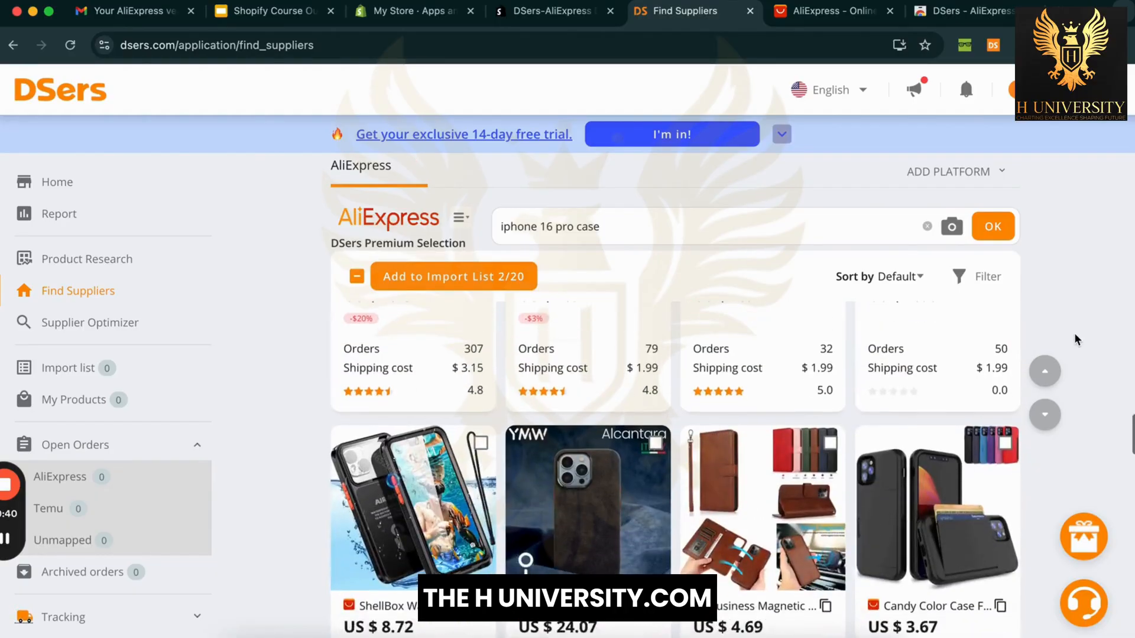
scroll(1074, 332, "down", 1)
scroll(1075, 339, "down", 6)
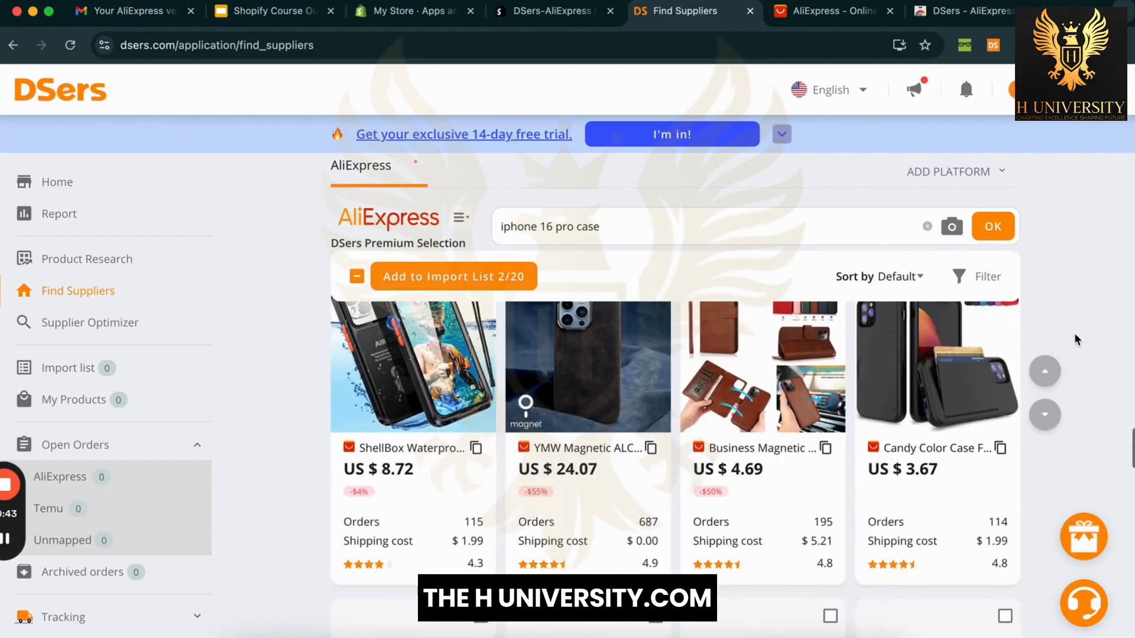
scroll(1074, 338, "down", 2)
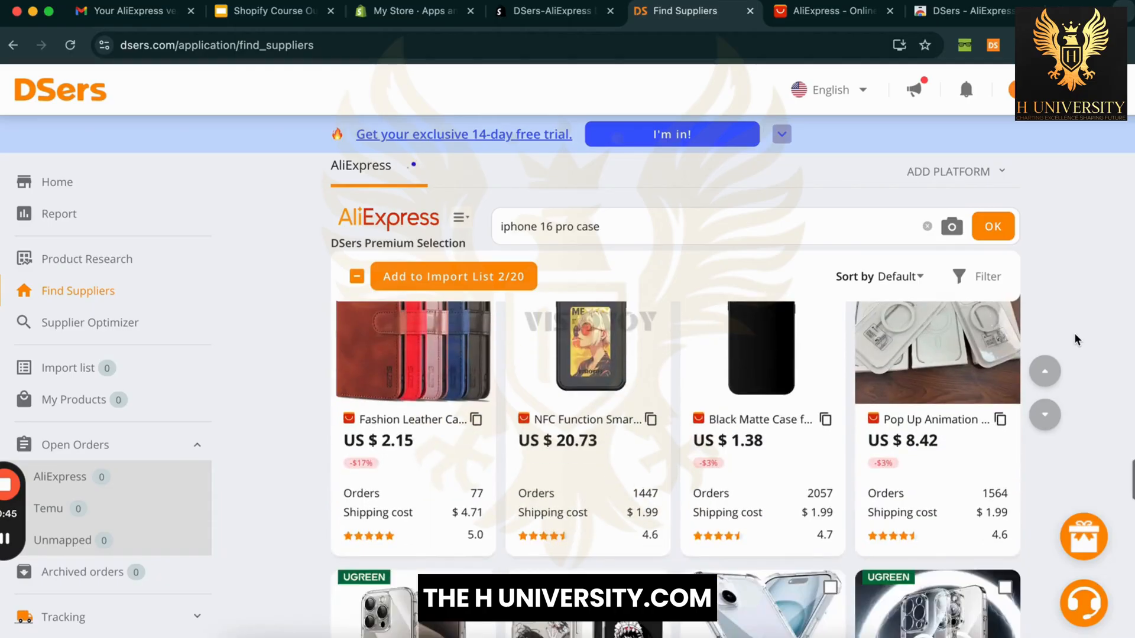
scroll(1075, 339, "up", 2)
scroll(1075, 339, "down", 6)
scroll(1073, 332, "up", 4)
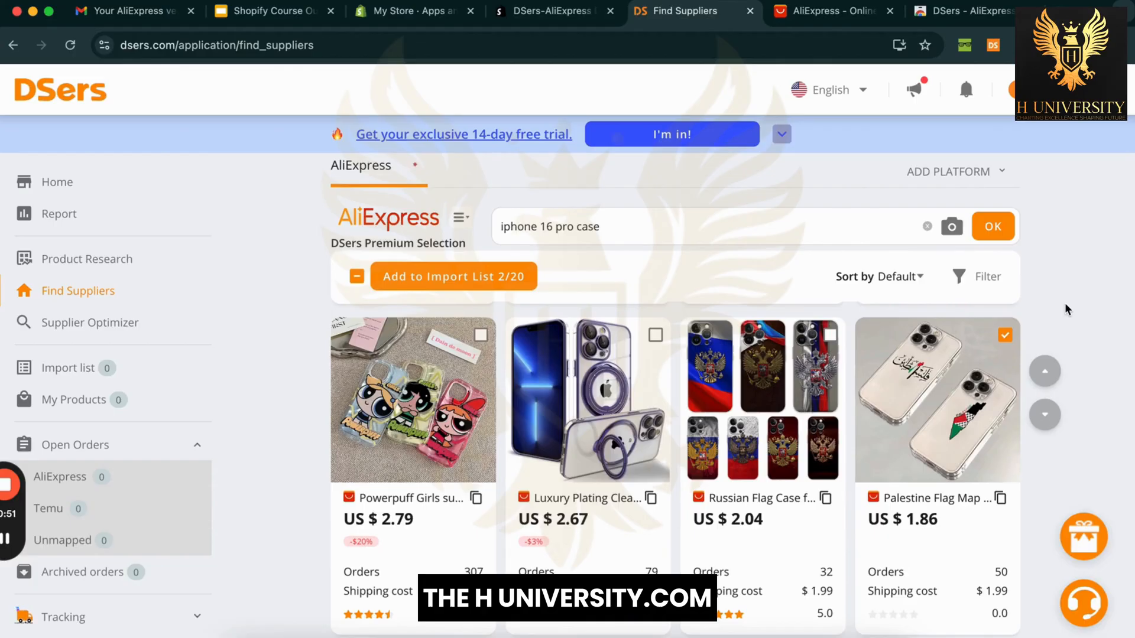
scroll(1067, 351, "down", 4)
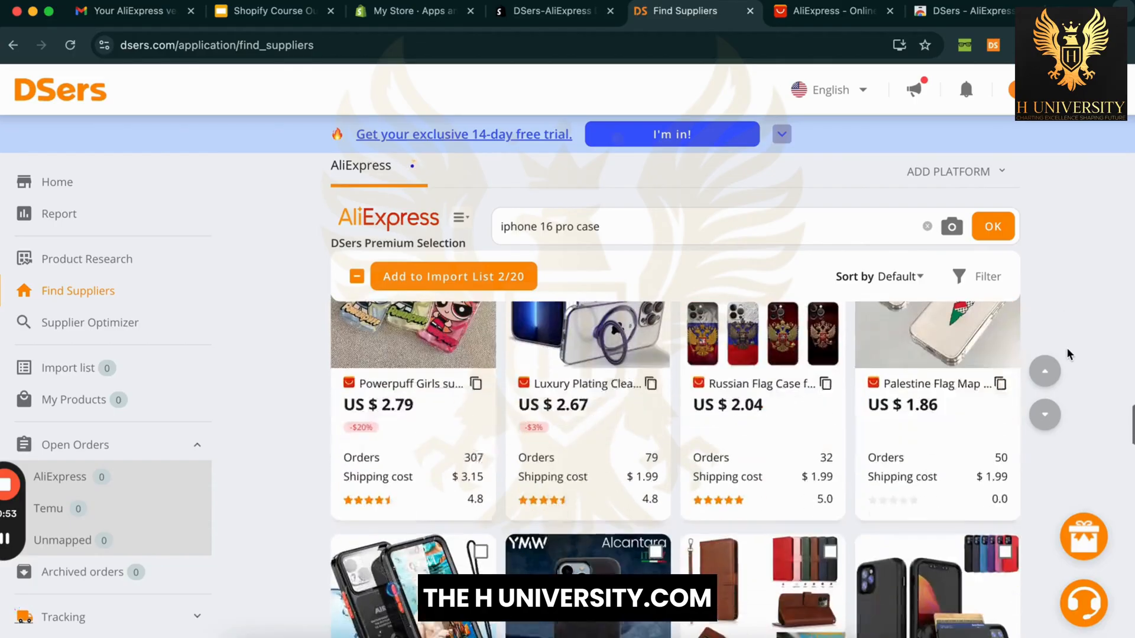
scroll(1067, 350, "down", 2)
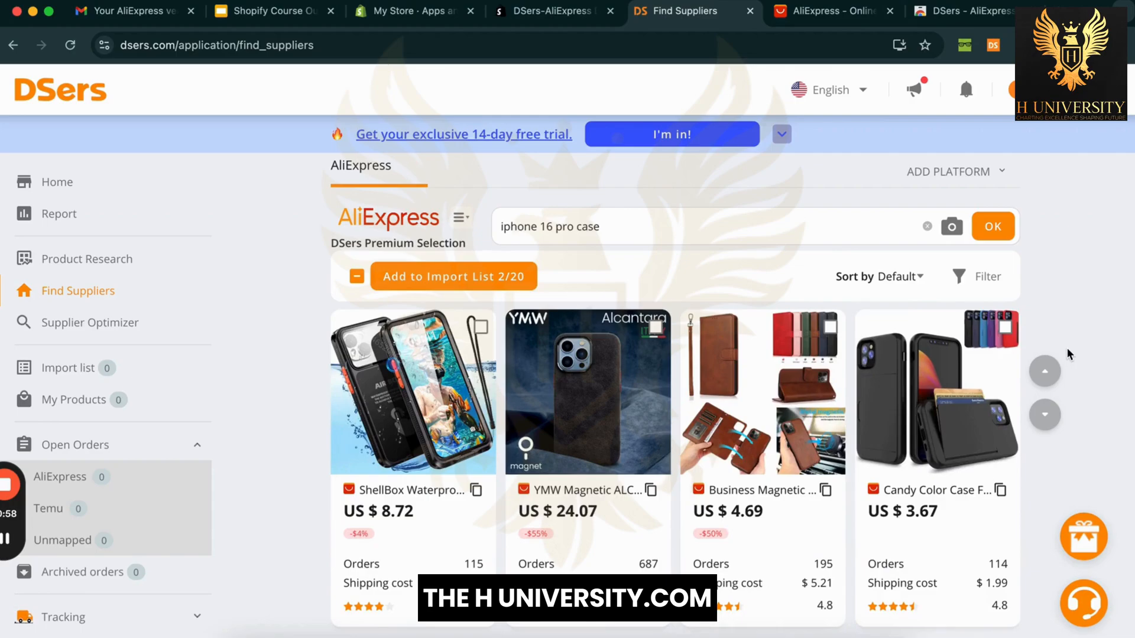
Step: Tick the YMW magnetic case so the import selection reaches 3/20
left_click(655, 329)
scroll(286, 471, "down", 5)
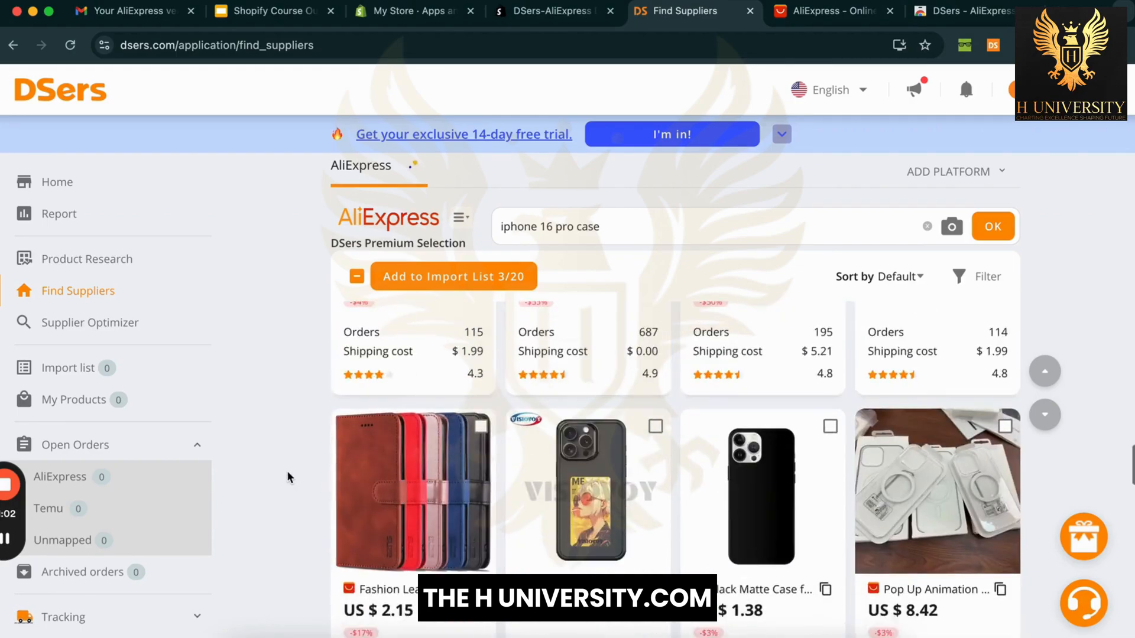
scroll(286, 470, "up", 20)
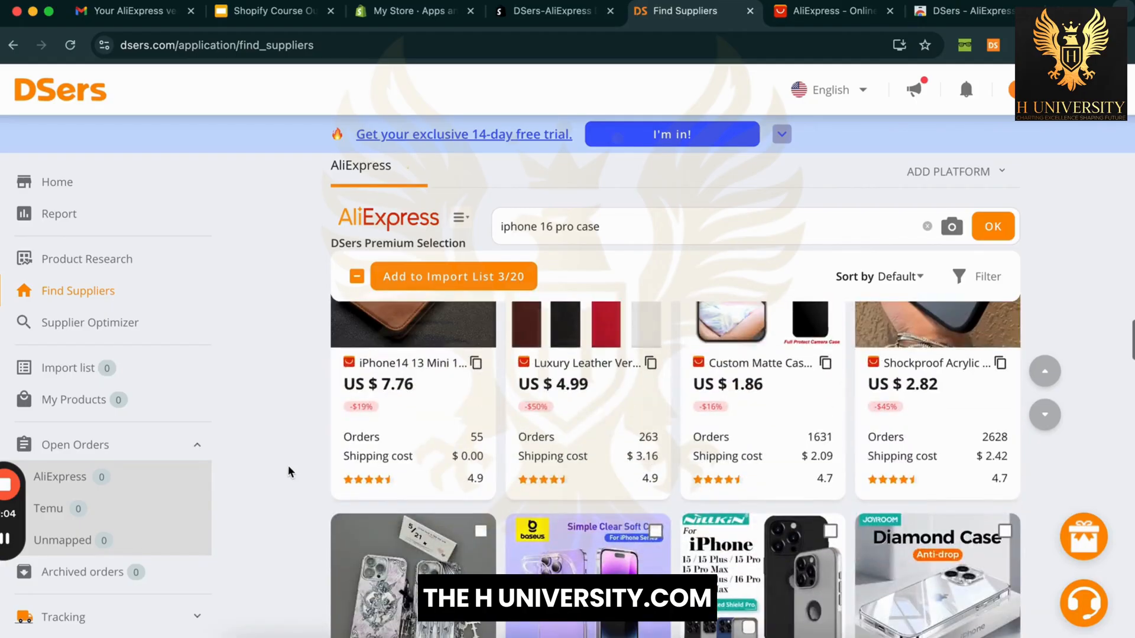
Step: Add the three ticked cases to the Import List in English
left_click(465, 286)
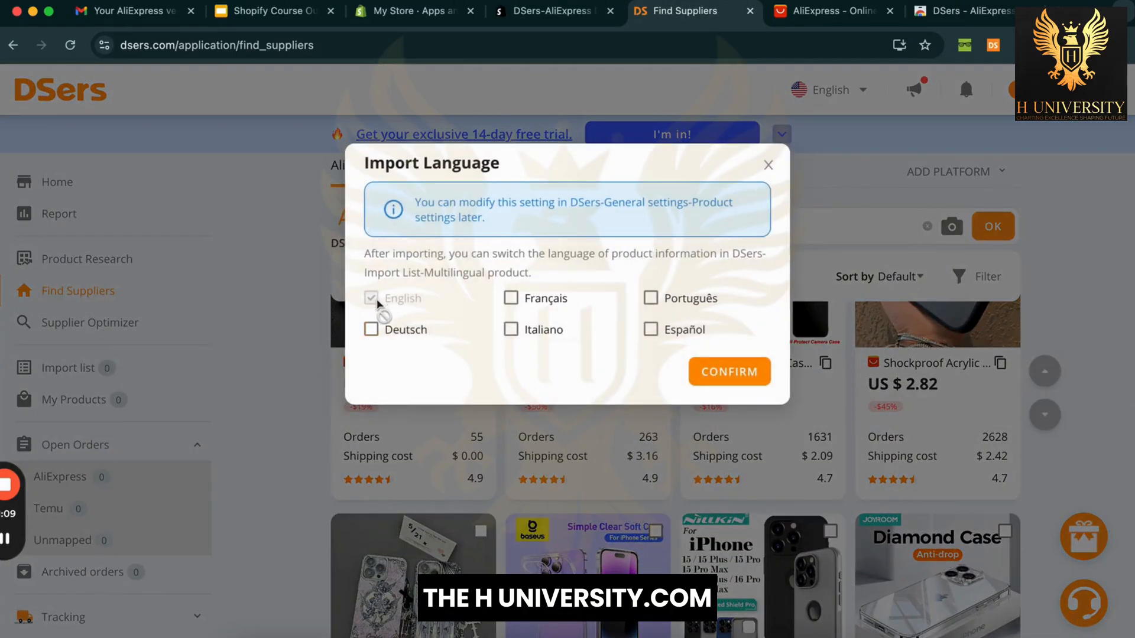
left_click(740, 381)
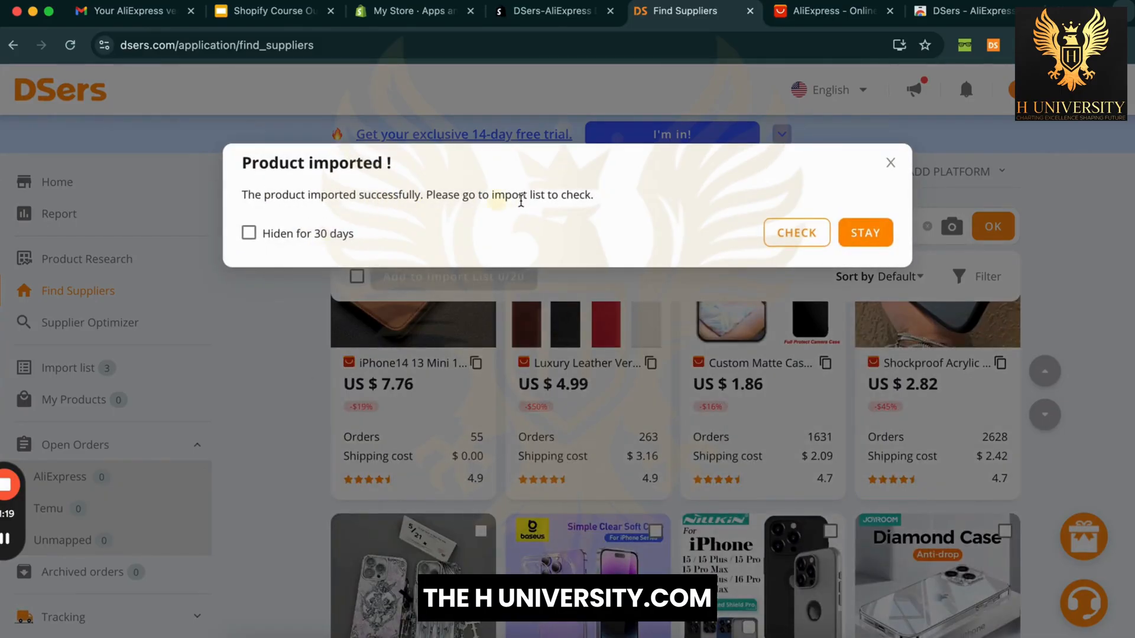
left_click(894, 166)
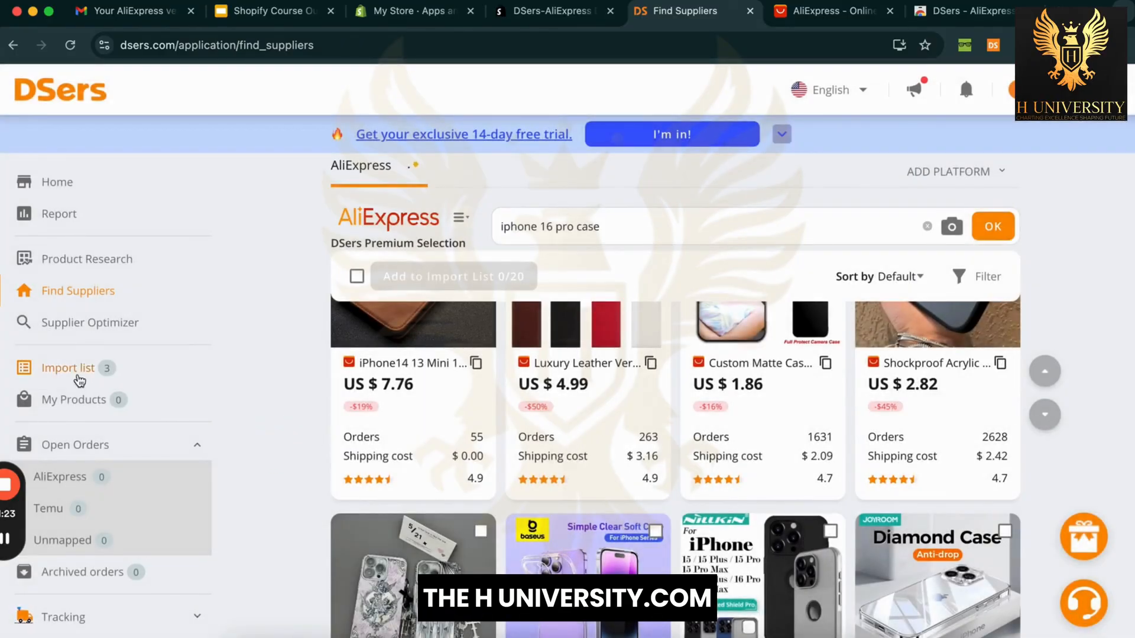
Step: Open the Import list and select all three imported cases
left_click(79, 376)
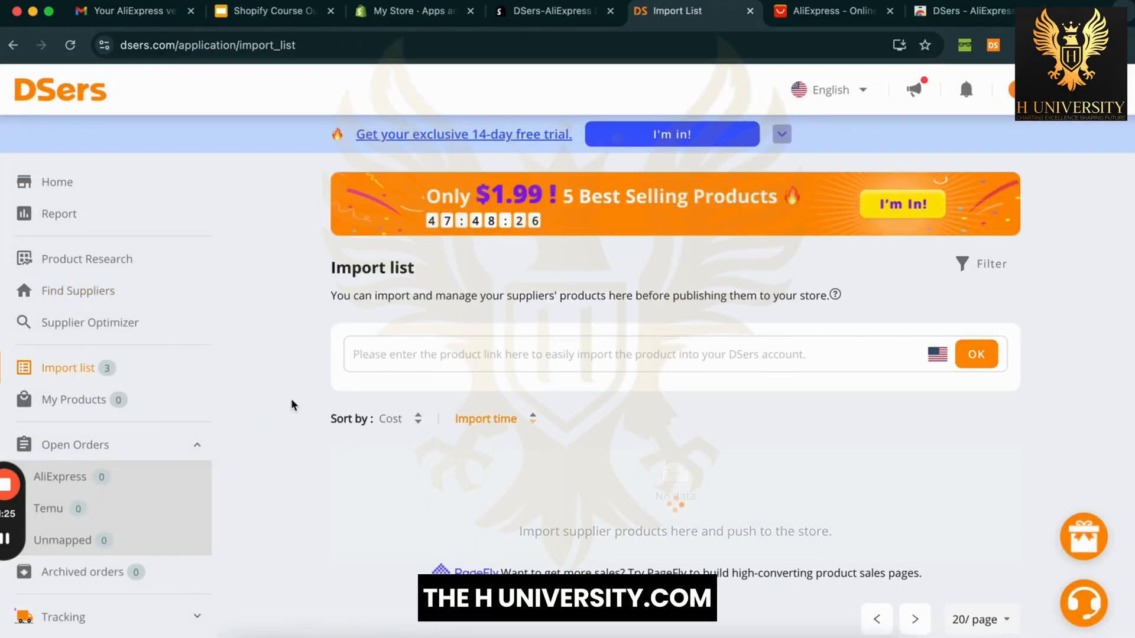
scroll(291, 404, "down", 3)
scroll(290, 405, "down", 2)
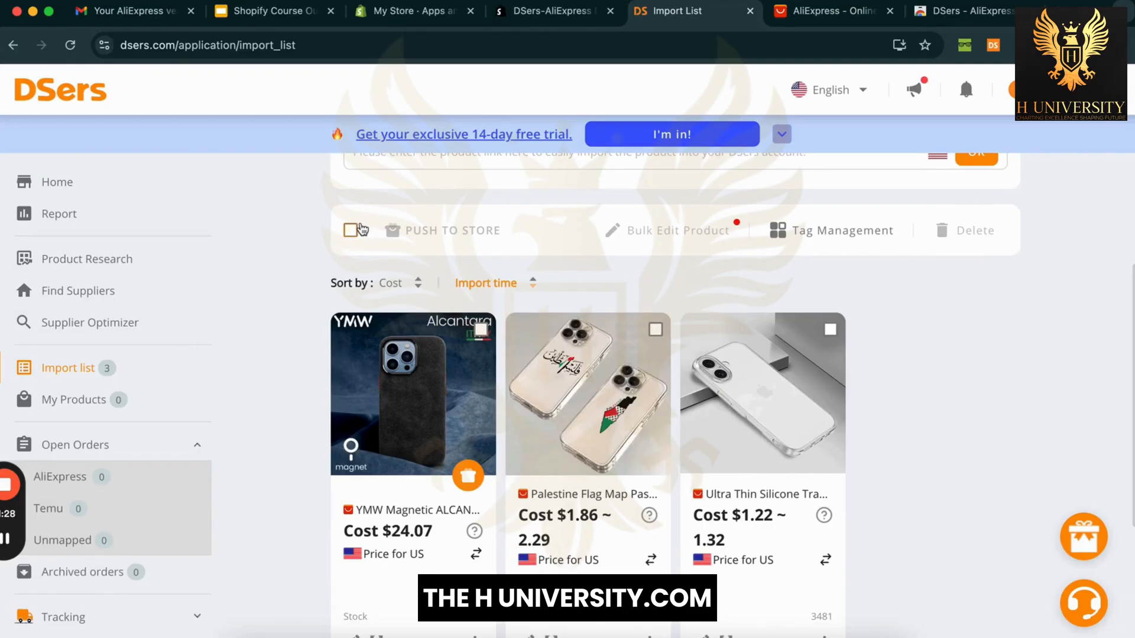
left_click(351, 231)
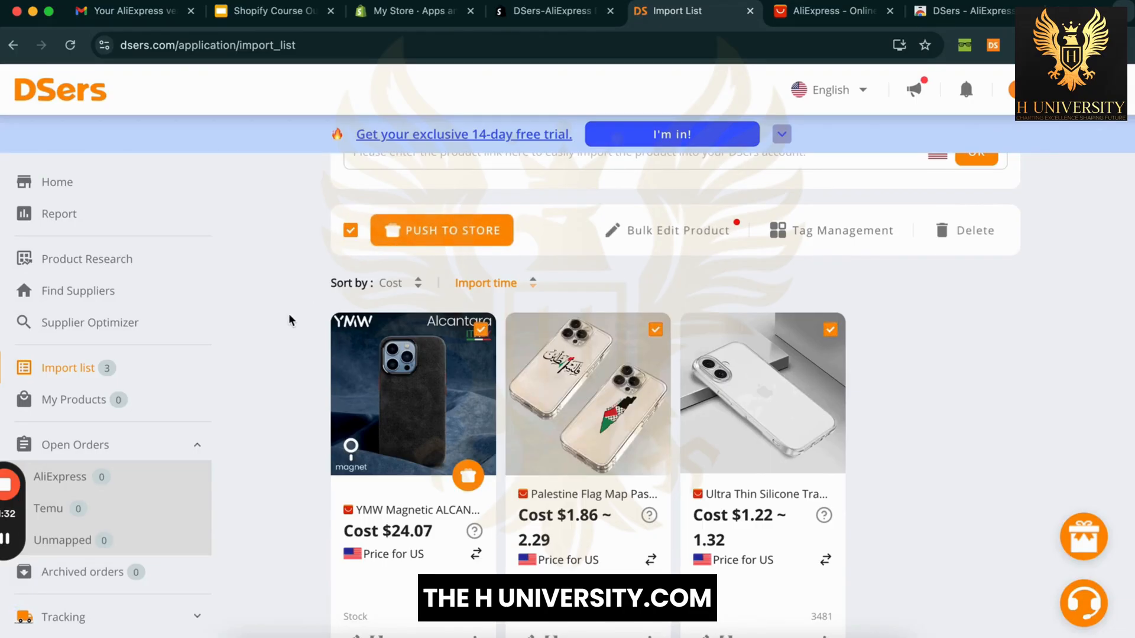
left_click(414, 11)
Step: Confirm Shopify's Products page is still empty, then return to the DSers Import list
key("Escape")
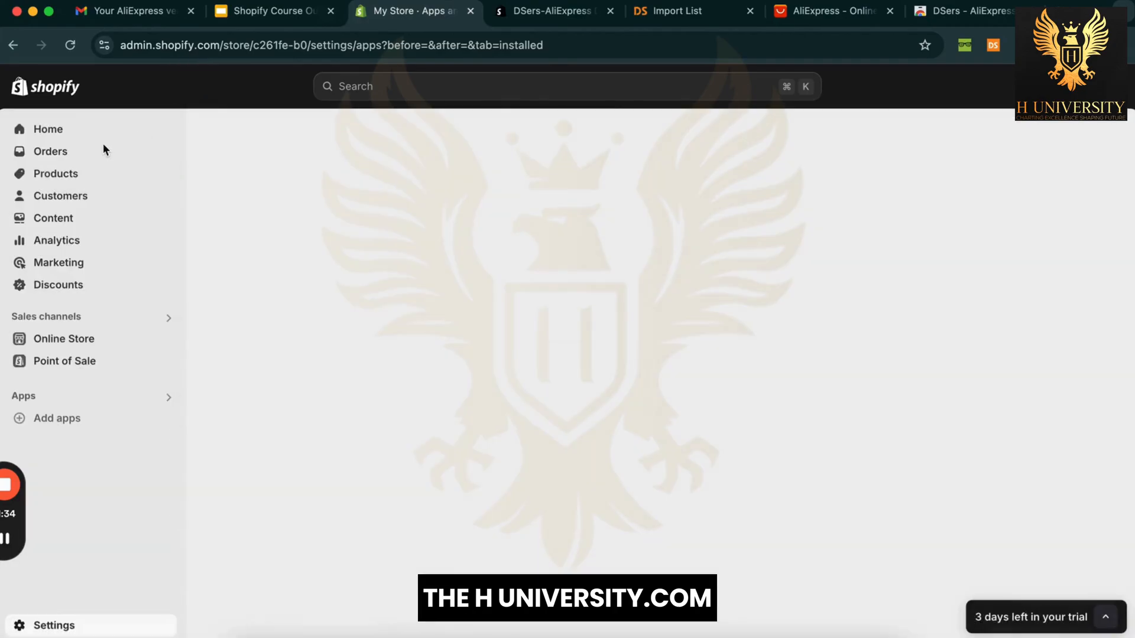
left_click(73, 176)
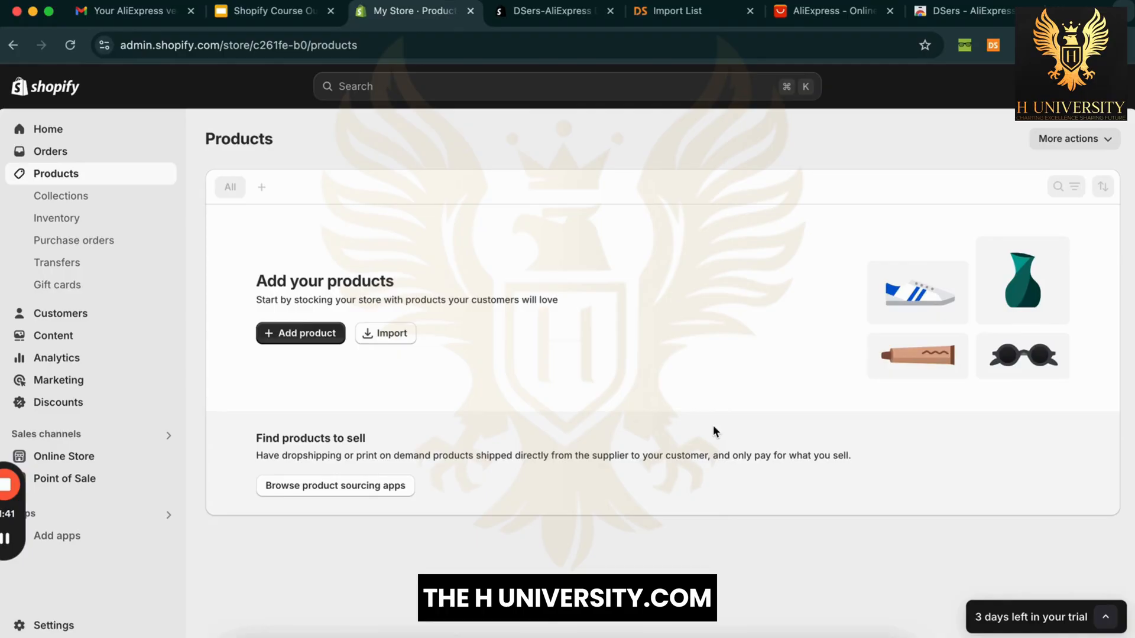
left_click(690, 19)
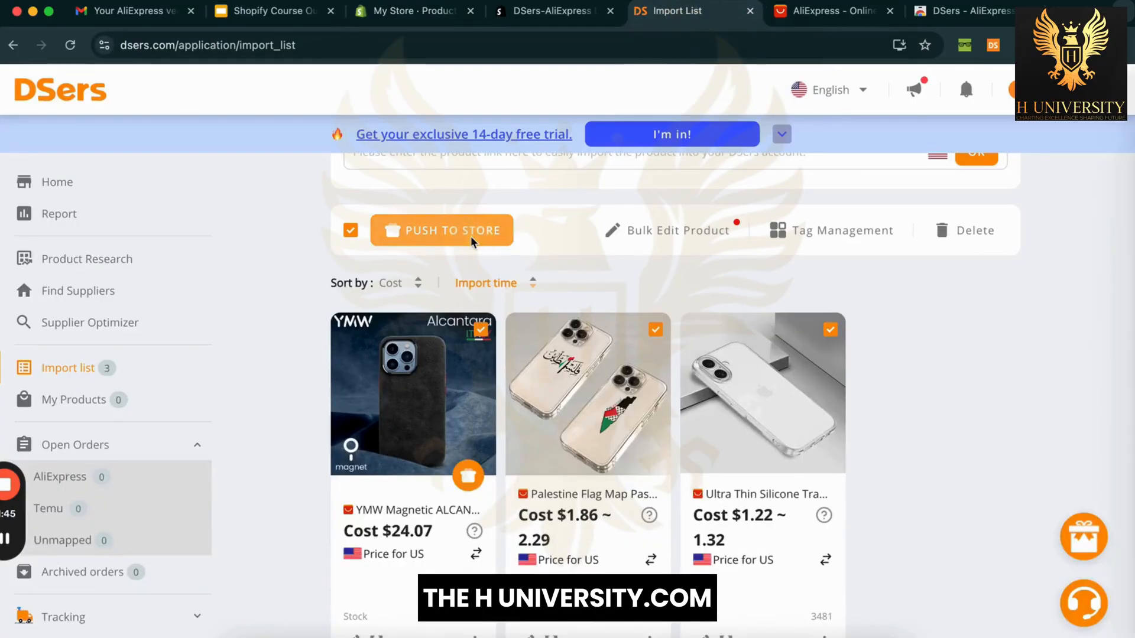
Step: Push to the connected store with Continue selling when out of stock, Online Store publishing and all images
left_click(471, 236)
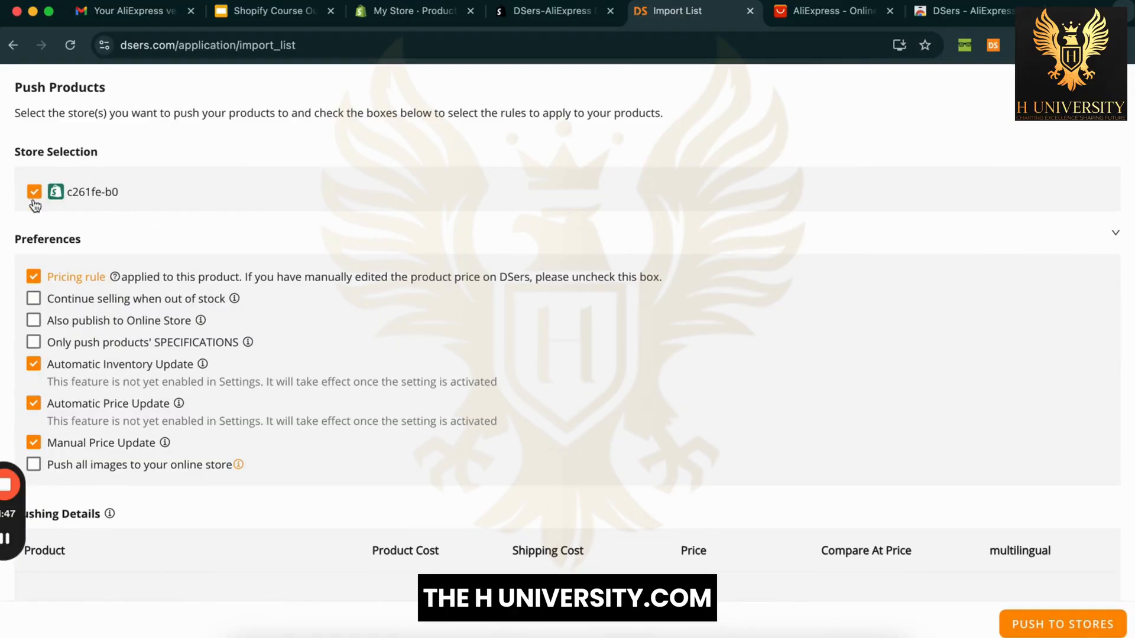
left_click(101, 200)
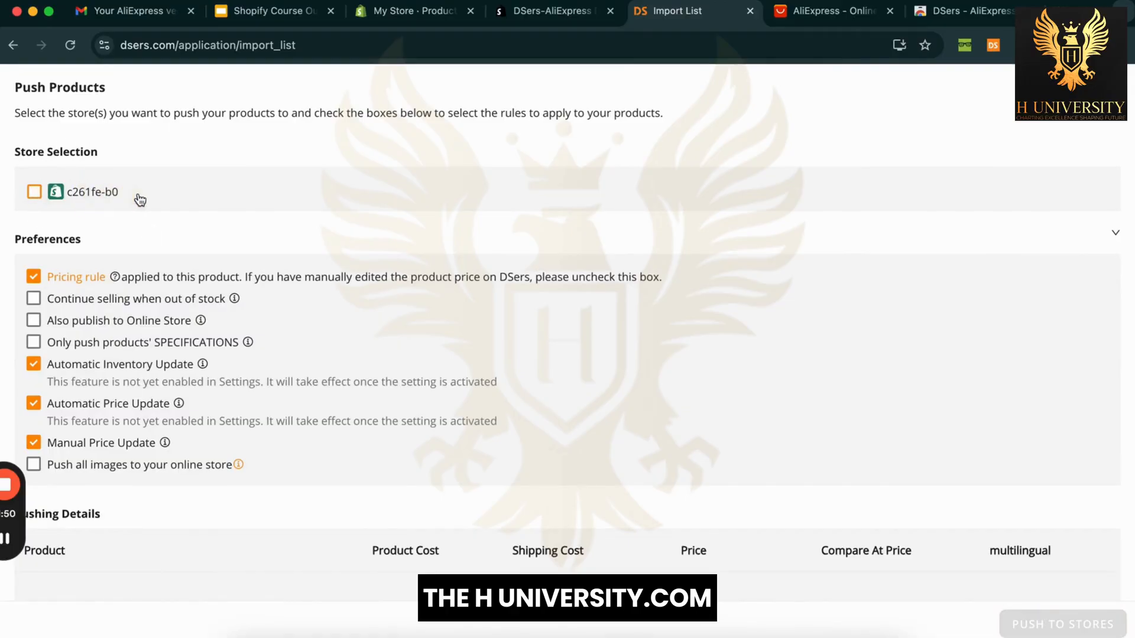
left_click(34, 193)
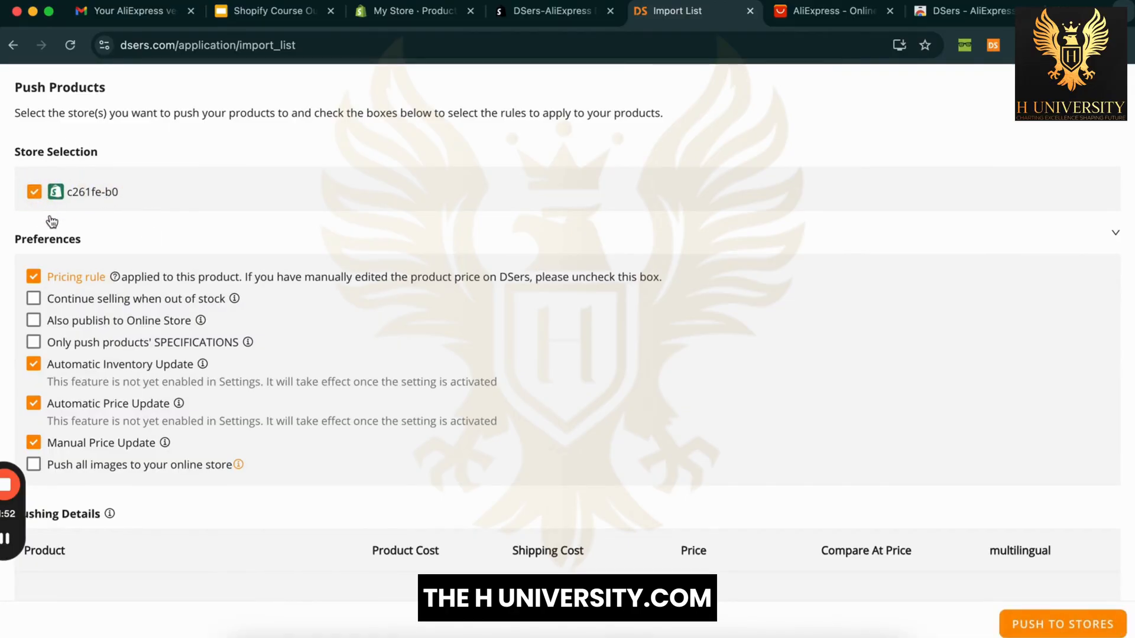
scroll(106, 243, "down", 2)
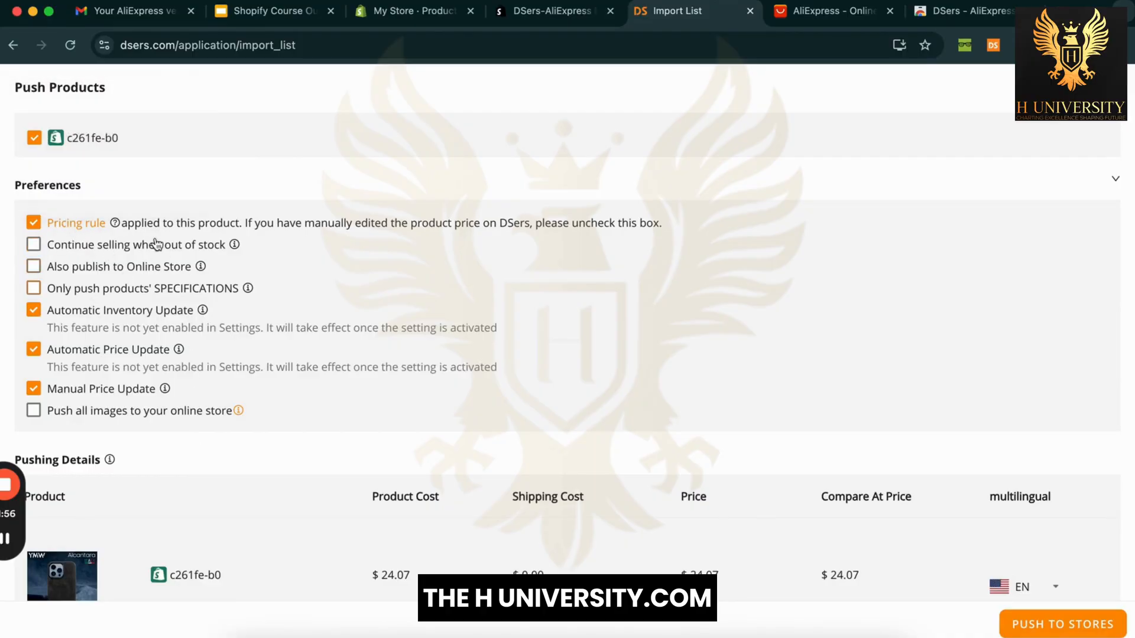
left_click(34, 244)
left_click(37, 267)
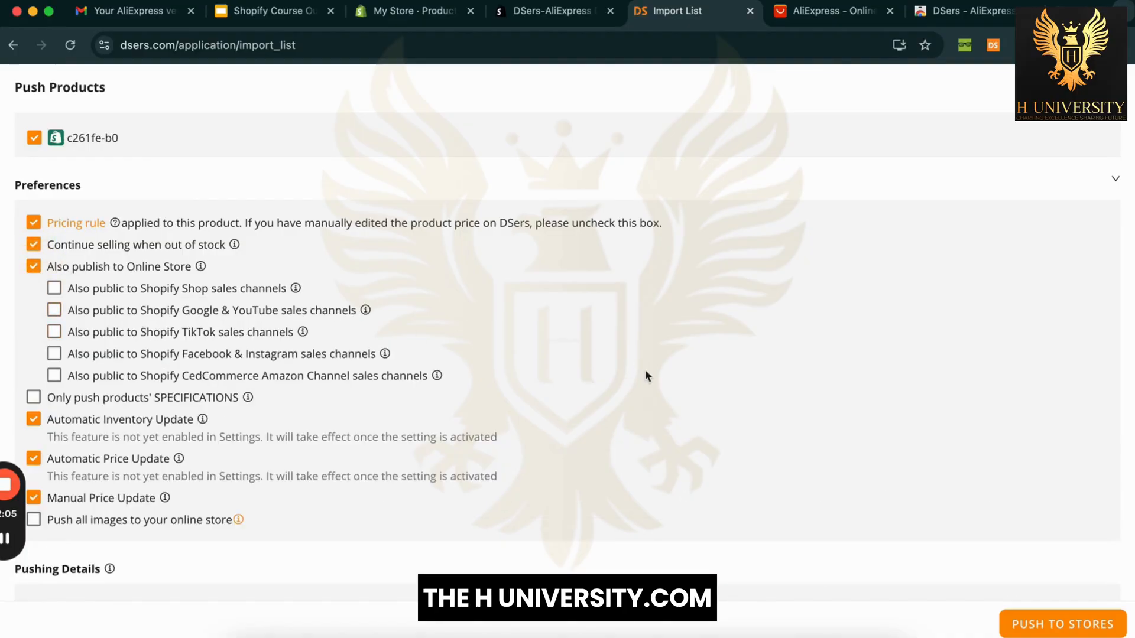
scroll(644, 376, "down", 5)
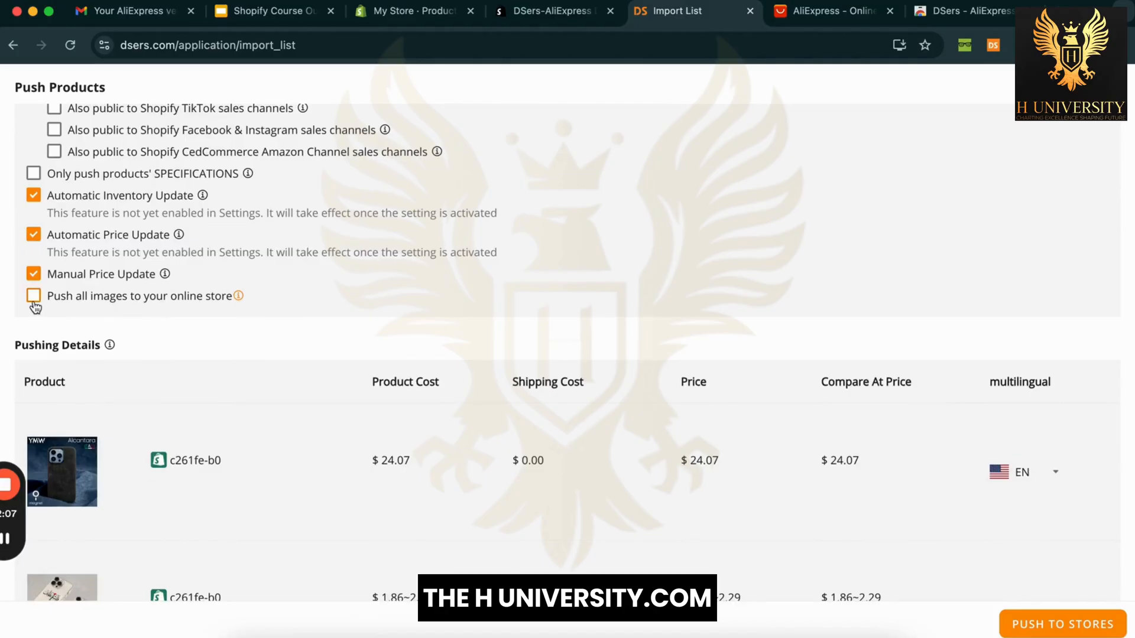
left_click(33, 297)
scroll(329, 406, "down", 10)
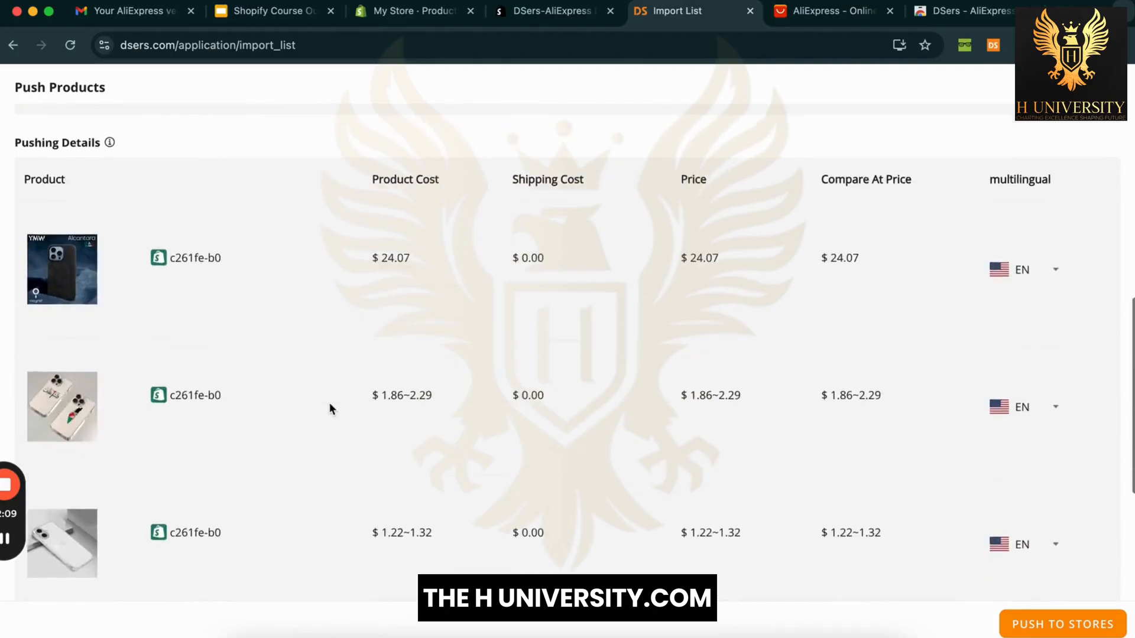
scroll(329, 406, "up", 15)
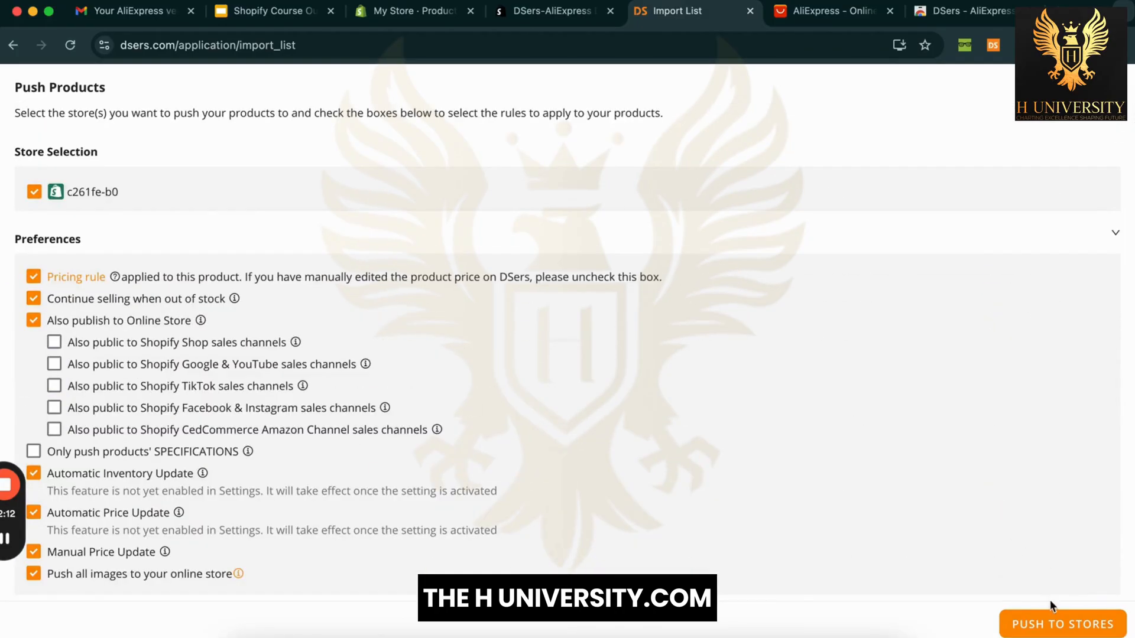
Step: Push the three iPhone 16 Pro cases to the Shopify store and watch their progress
left_click(1053, 615)
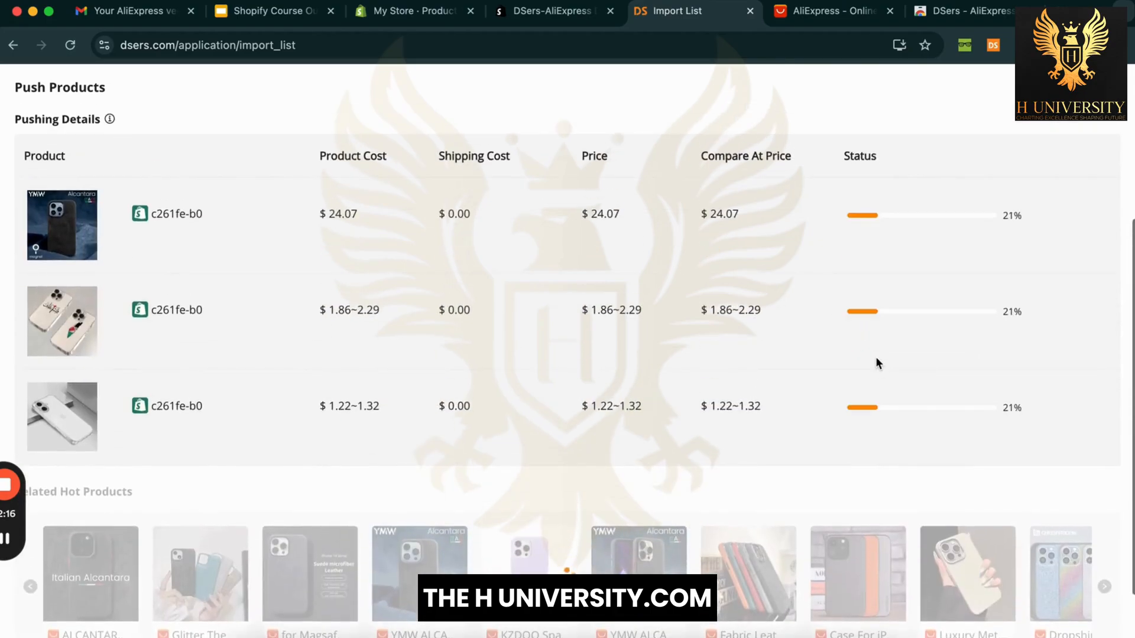
scroll(728, 340, "down", 3)
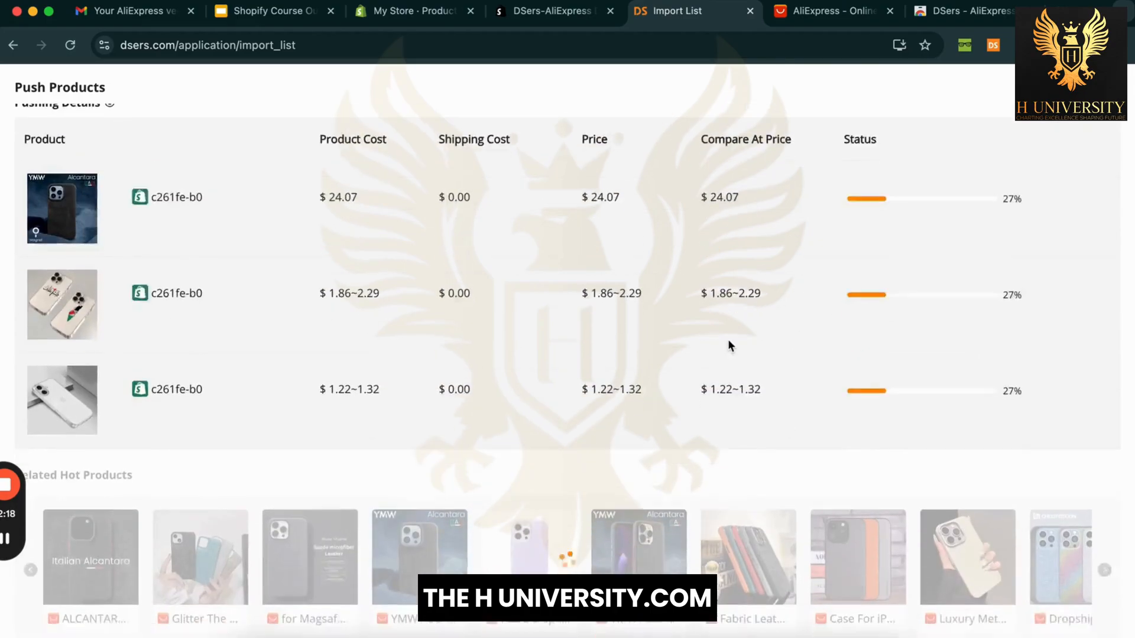
scroll(765, 382, "up", 4)
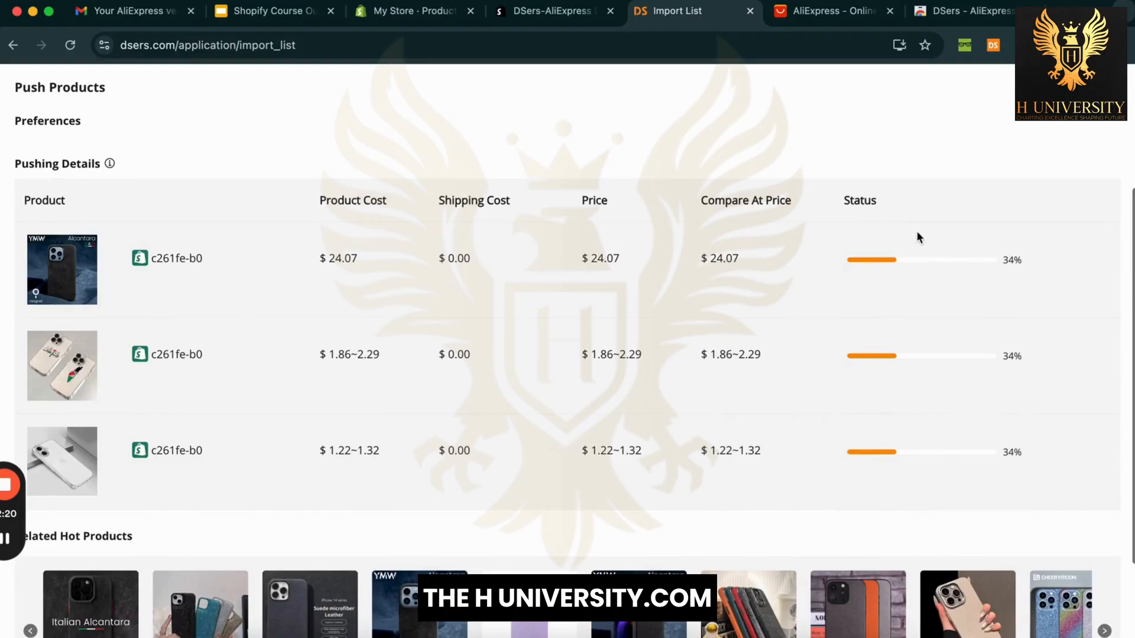
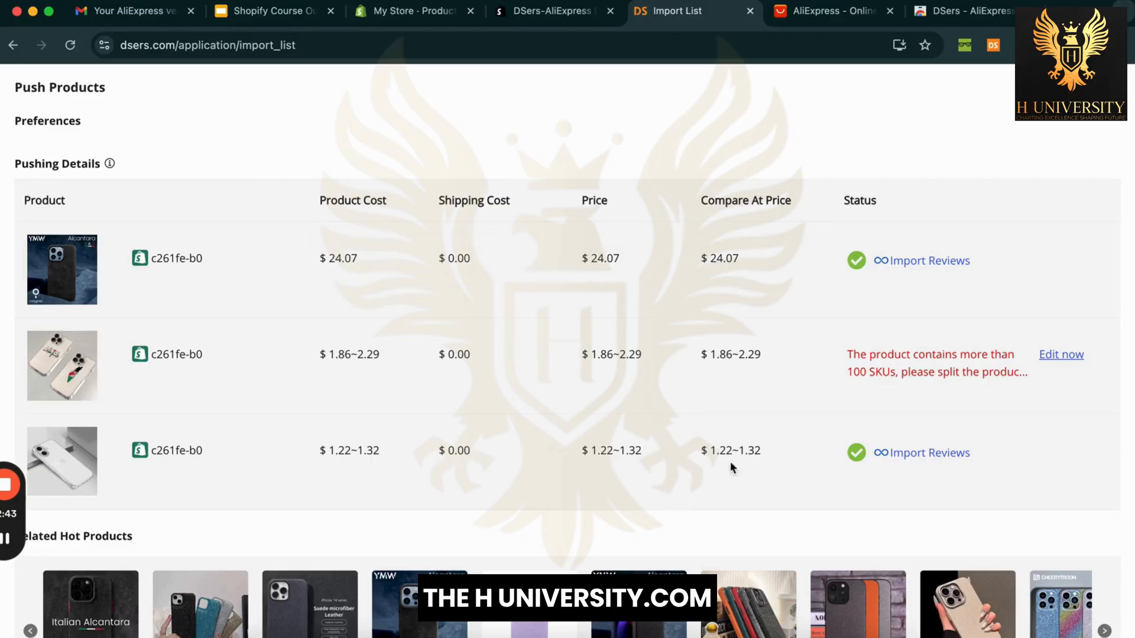
Step: Confirm the two pushed phone cases appear in Shopify Products, then close DSers' Push Products panel
scroll(730, 461, "up", 3)
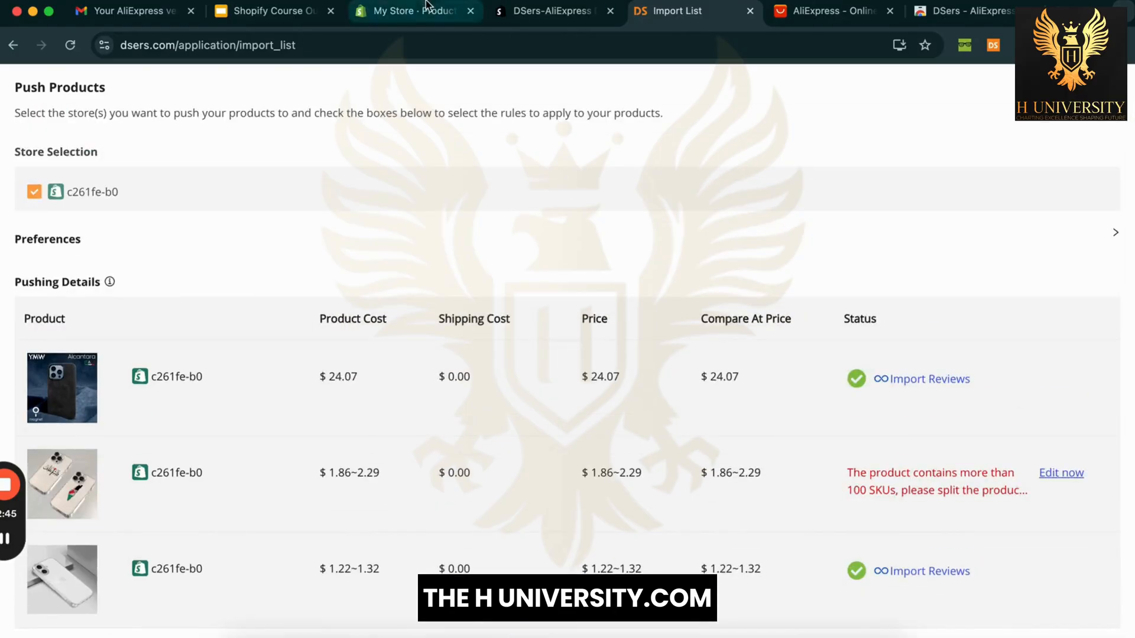
left_click(427, 5)
left_click(70, 45)
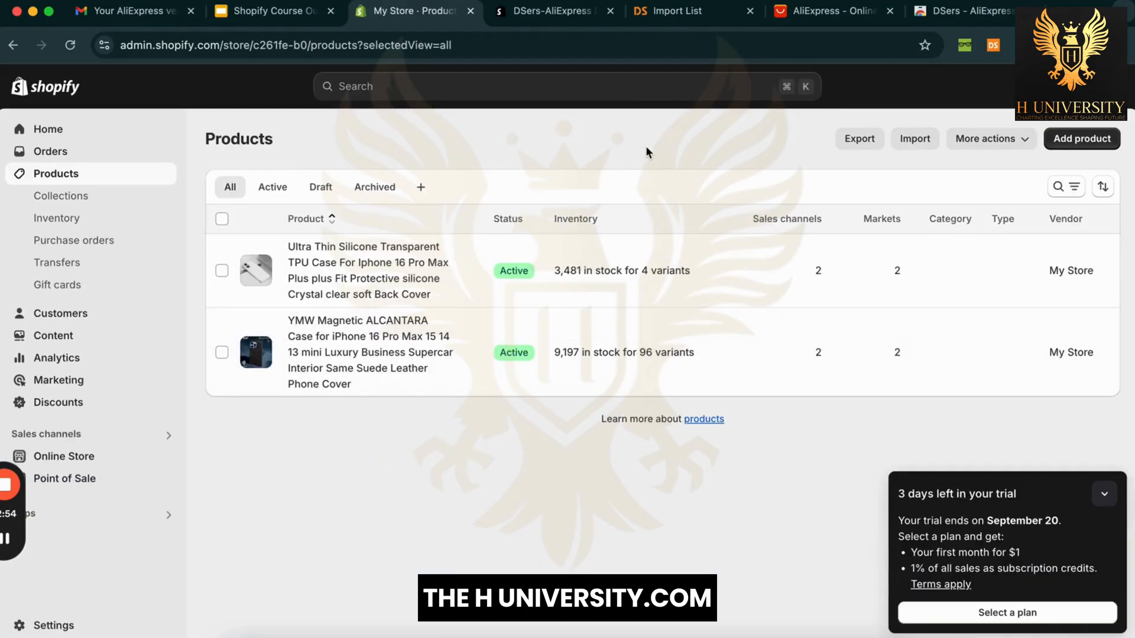
left_click(678, 11)
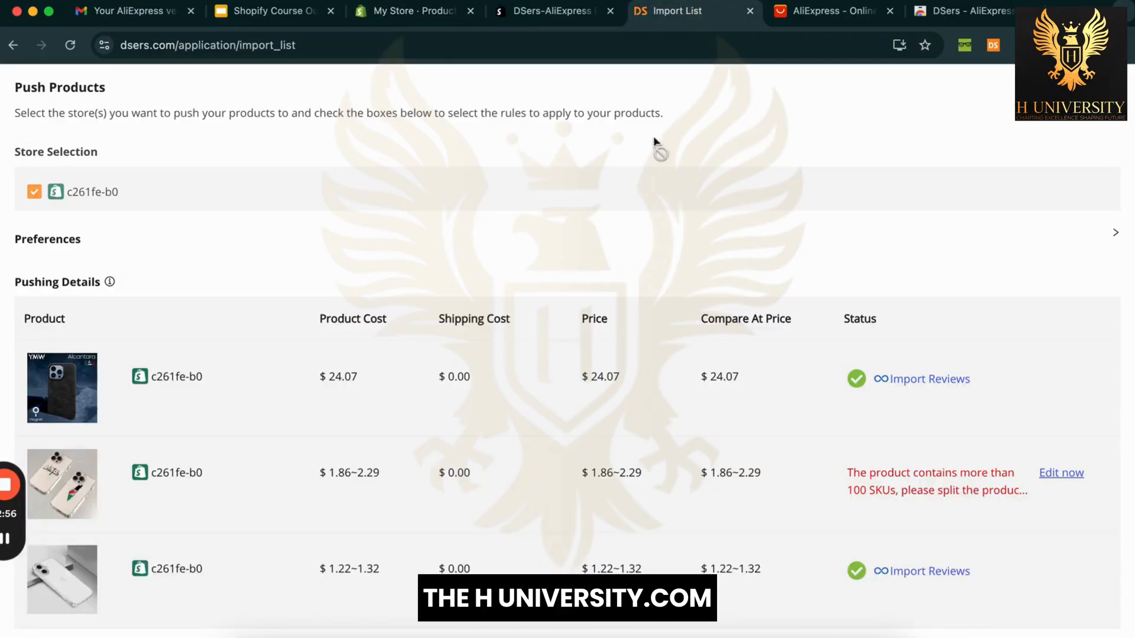
left_click(1113, 87)
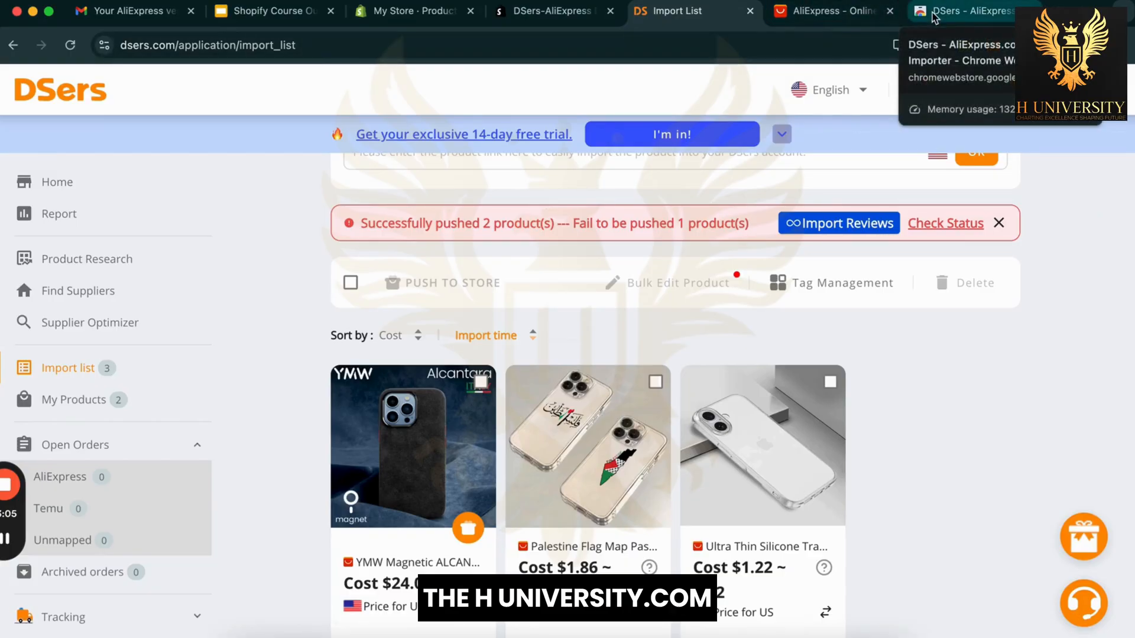
Step: In a new tab, open Google Sheets and the existing Untitled spreadsheet
left_click(1059, 12)
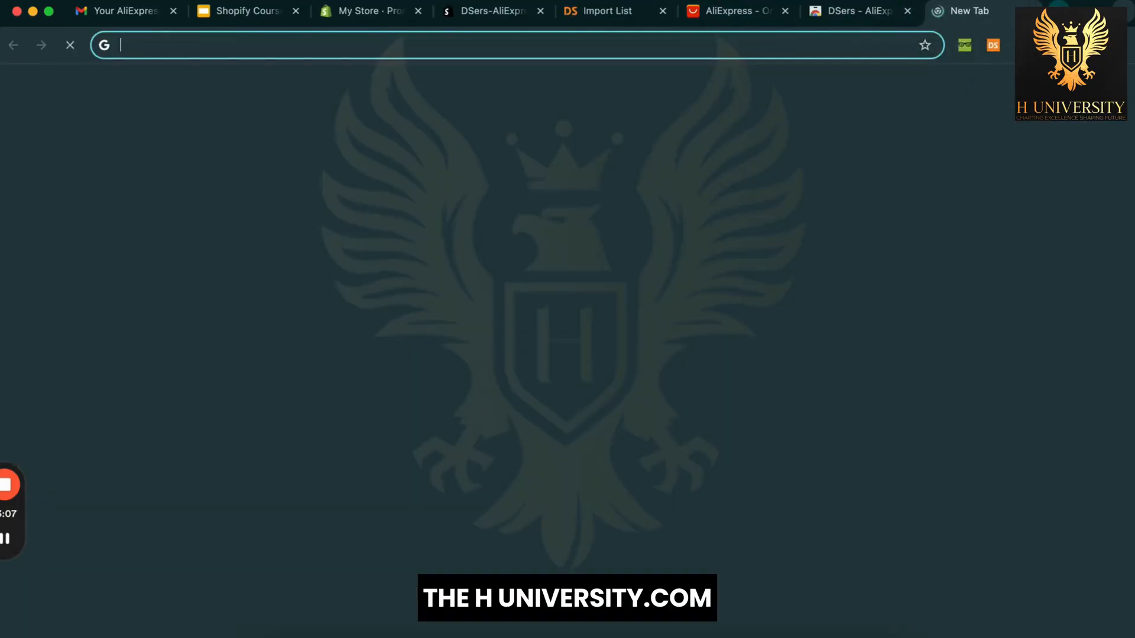
type("sh")
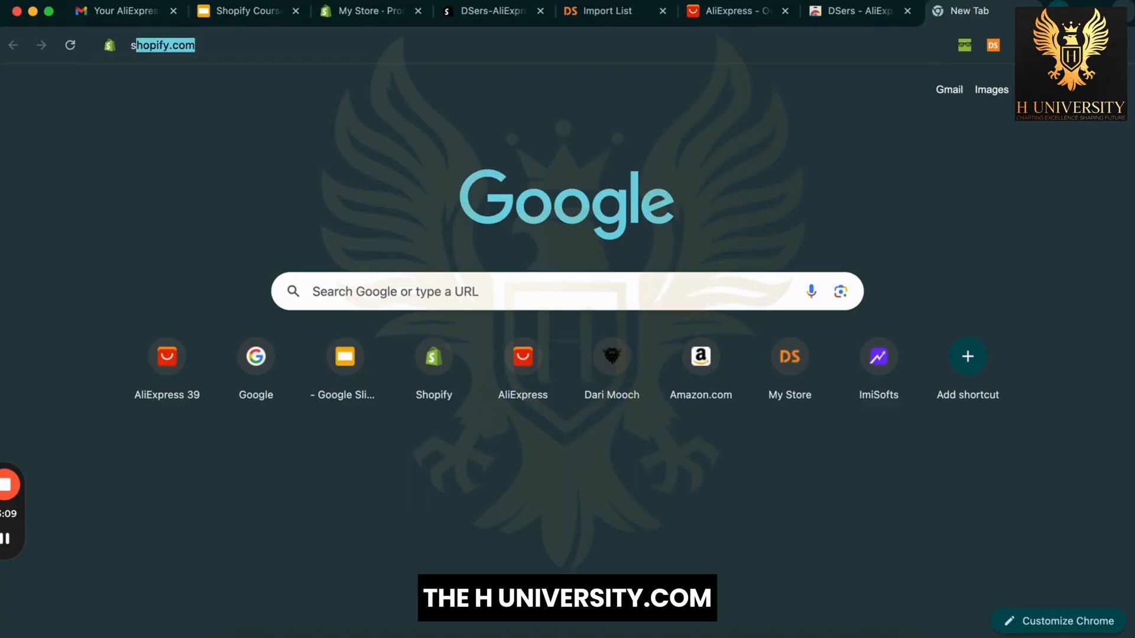
key("BackSpace")
key("BackSpace")
key("BackSpace")
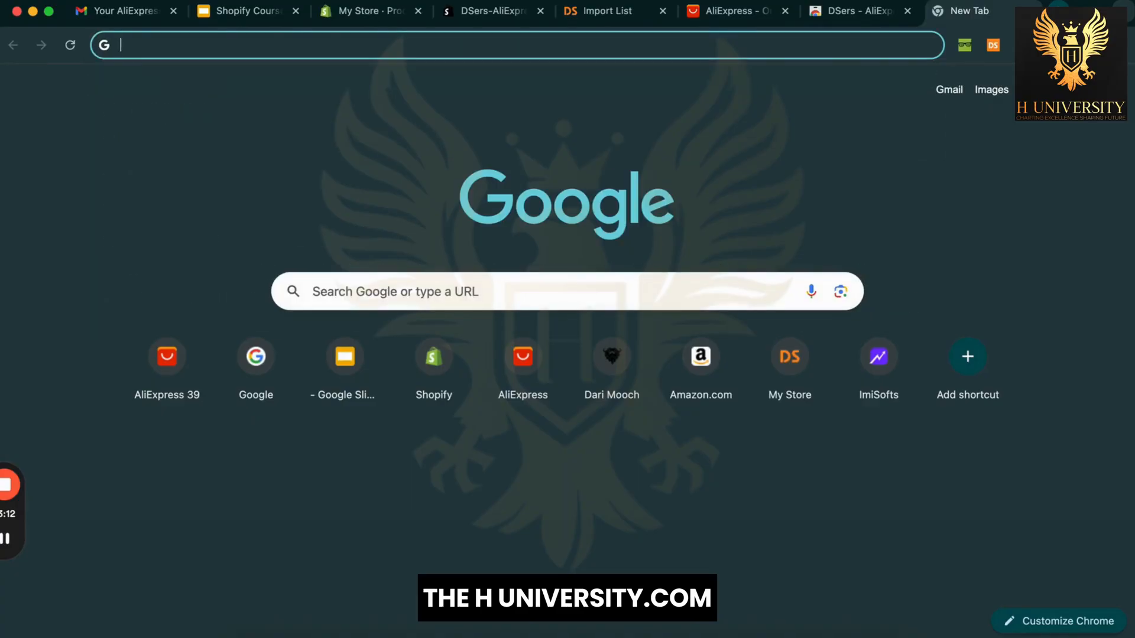
left_click(1031, 90)
scroll(1018, 312, "down", 5)
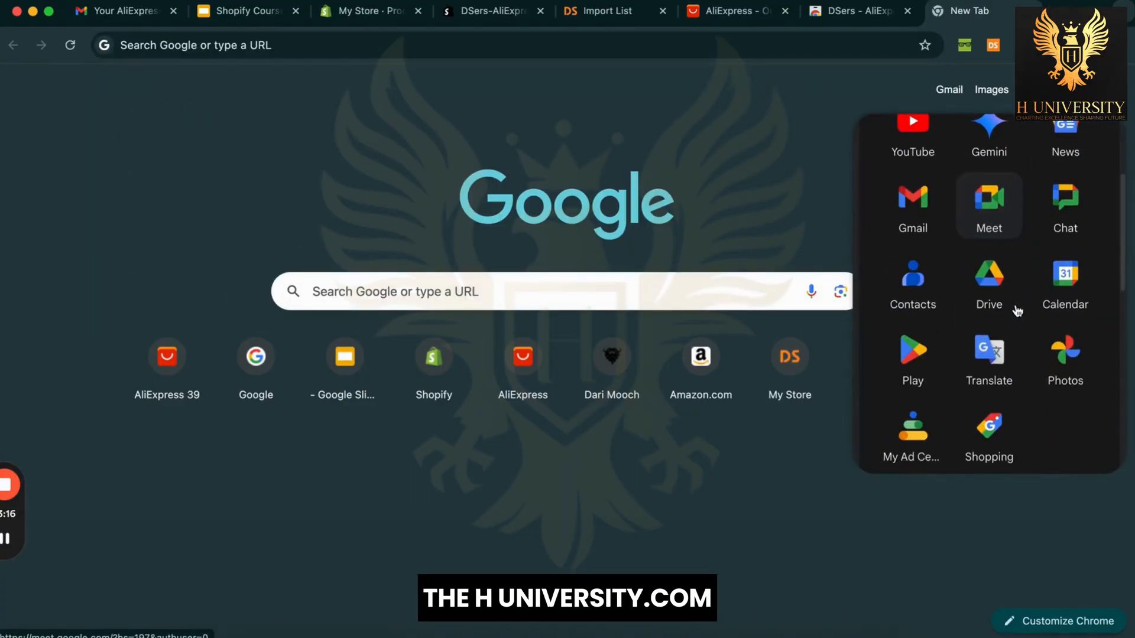
scroll(1017, 312, "down", 2)
left_click(1066, 378)
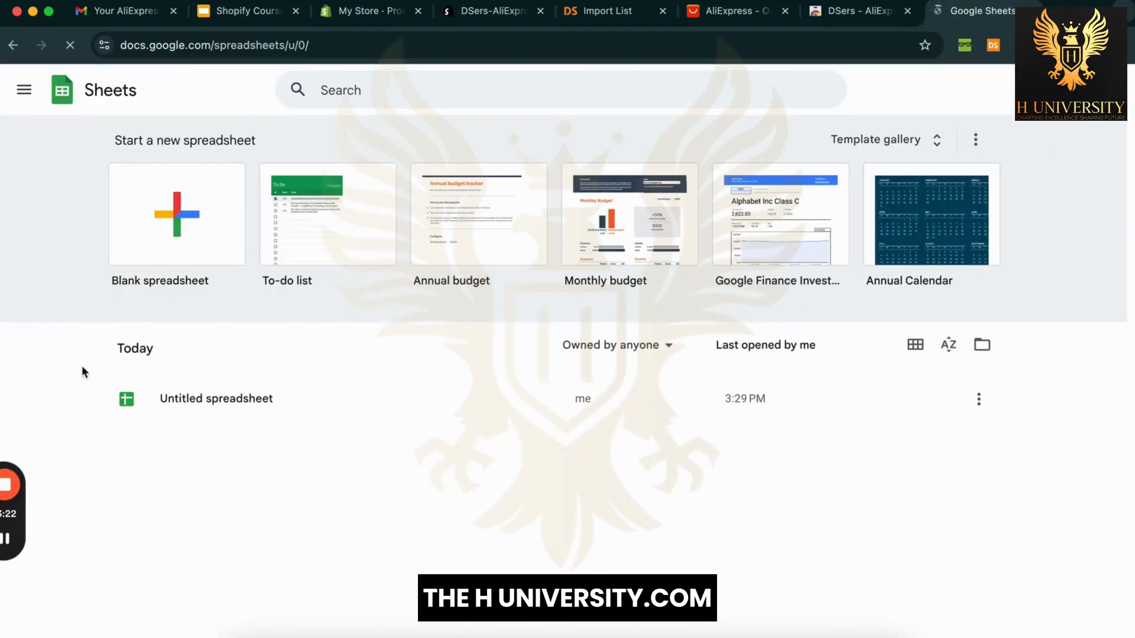
left_click(217, 399)
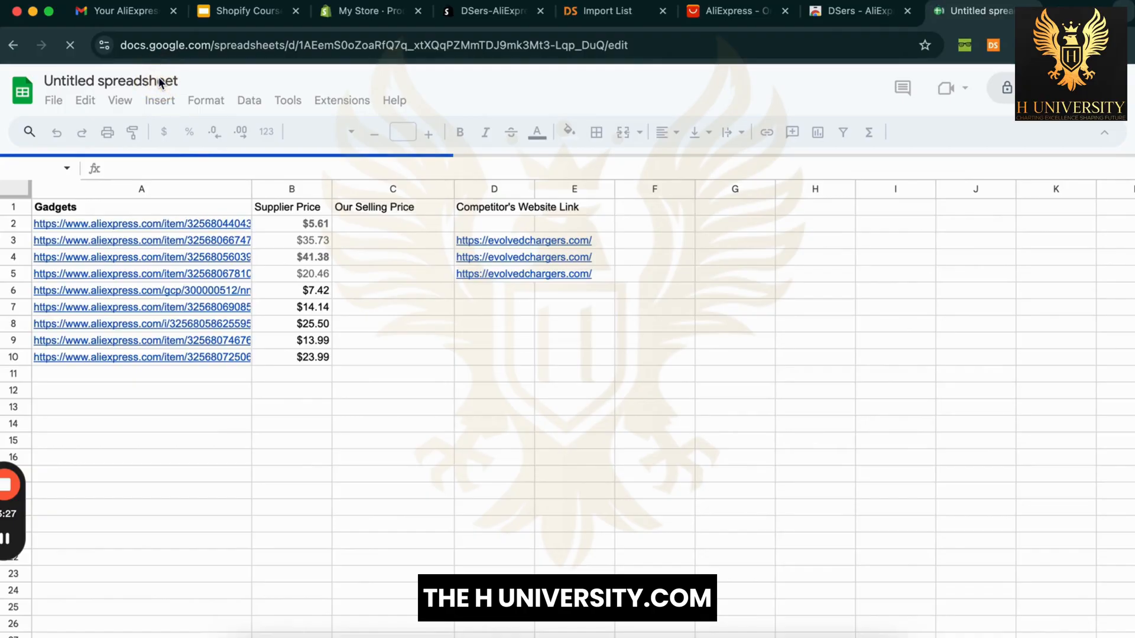
Step: Rename the spreadsheet to 'Product Research', restoring 'Gadgets' in cell A1
left_click(121, 79)
type("Pr")
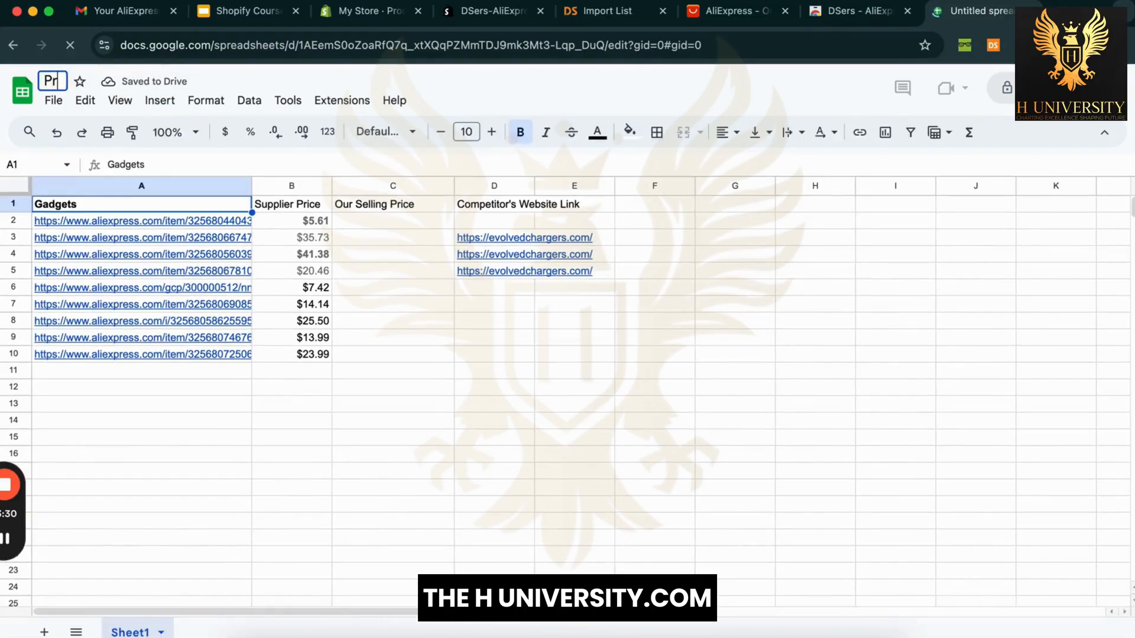
type("o")
key("Return")
type("duc")
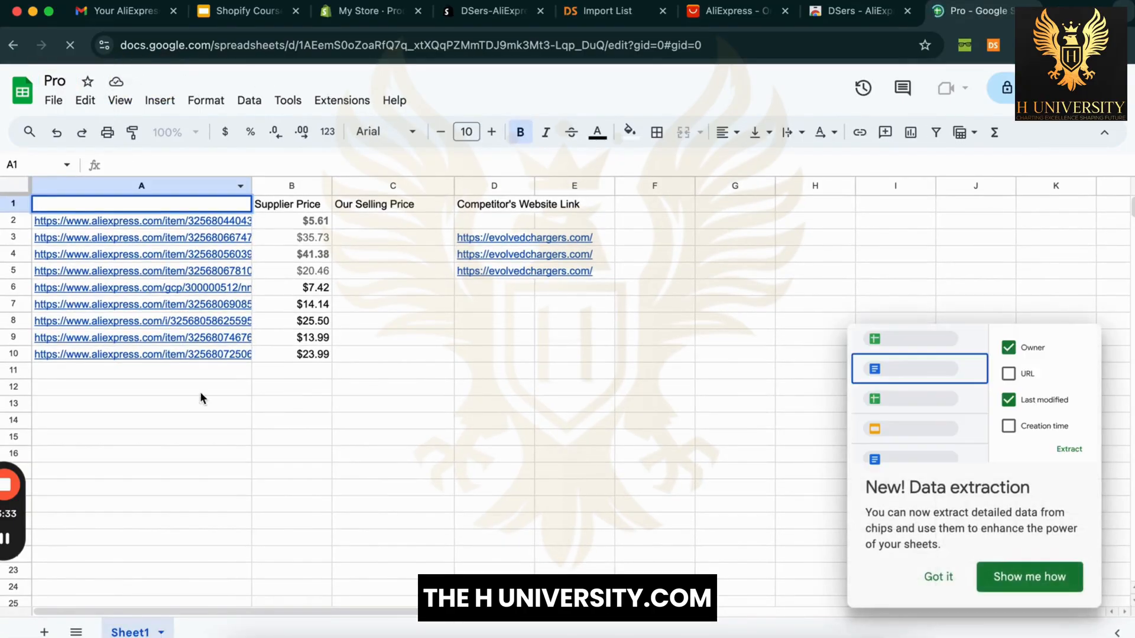
left_click(204, 388)
key("ctrl+z")
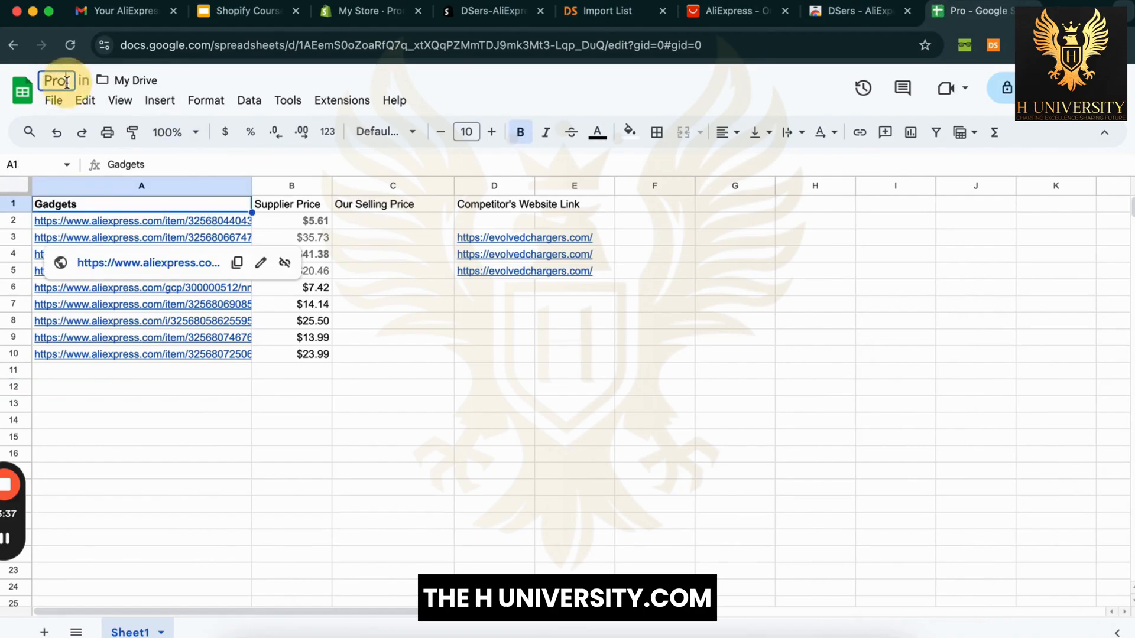
type("duct")
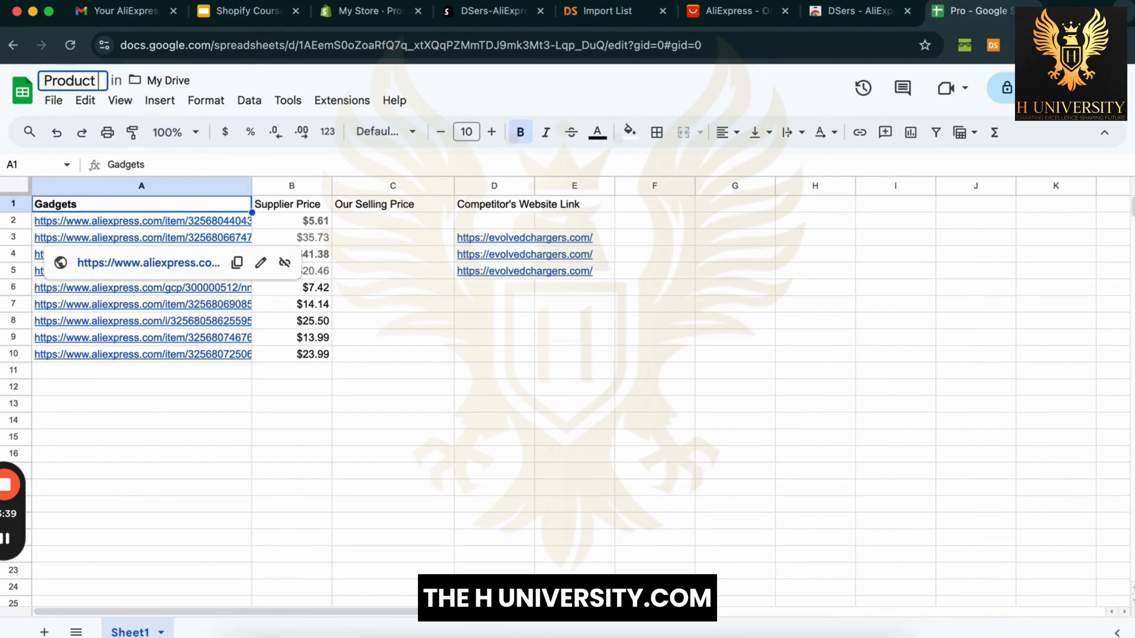
type(" Research")
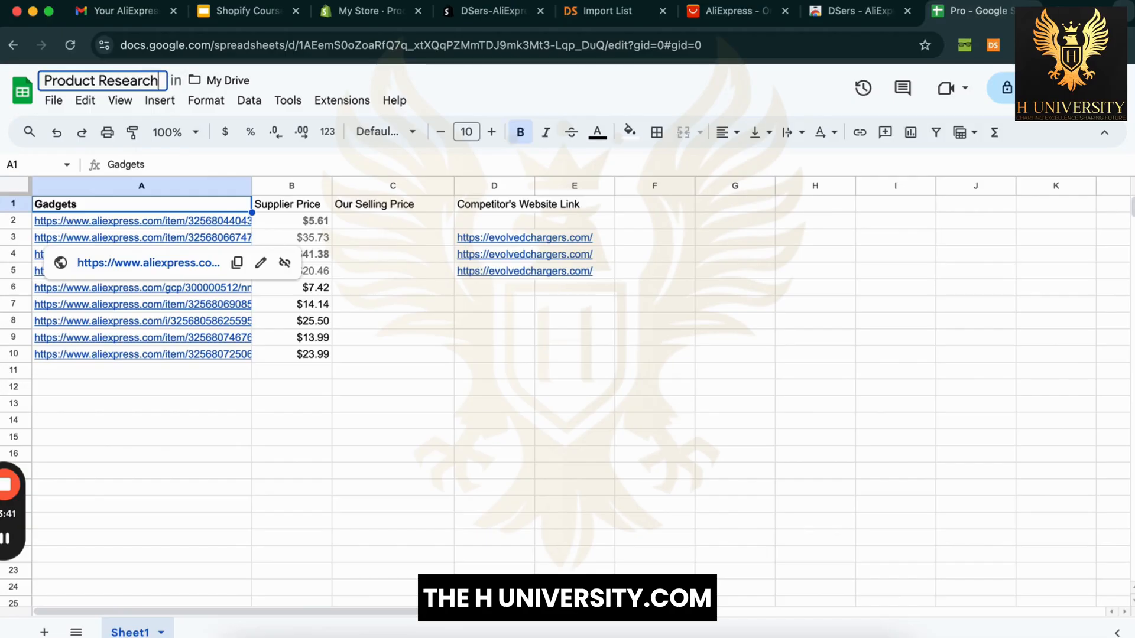
left_click(345, 390)
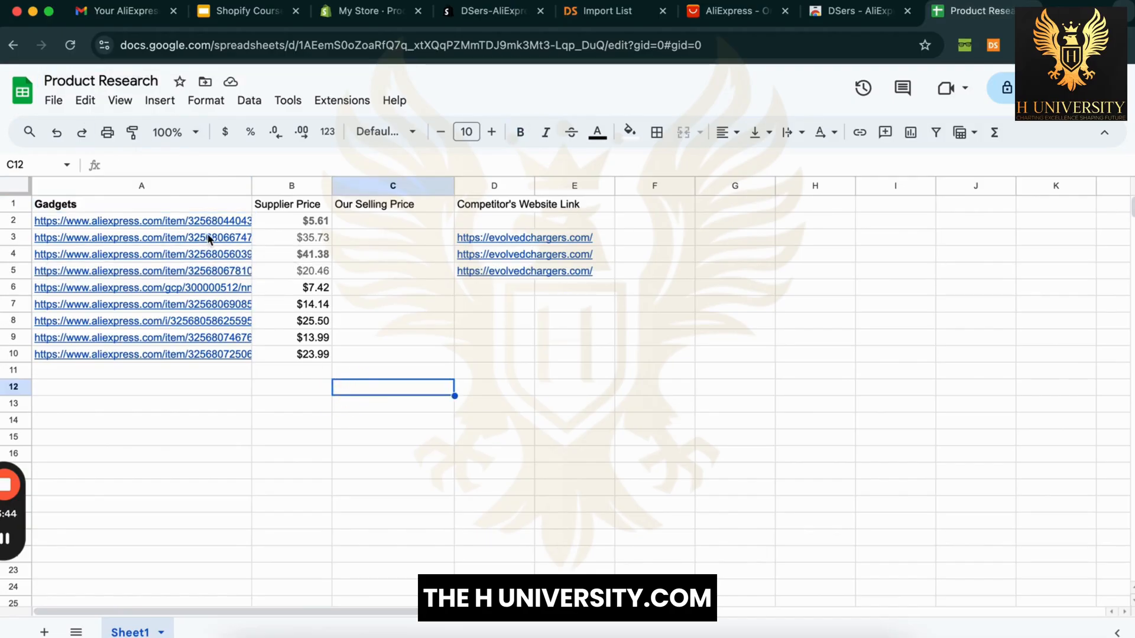
Step: Open the AliExpress links in cells A2 through A6 in new tabs
left_click(221, 220)
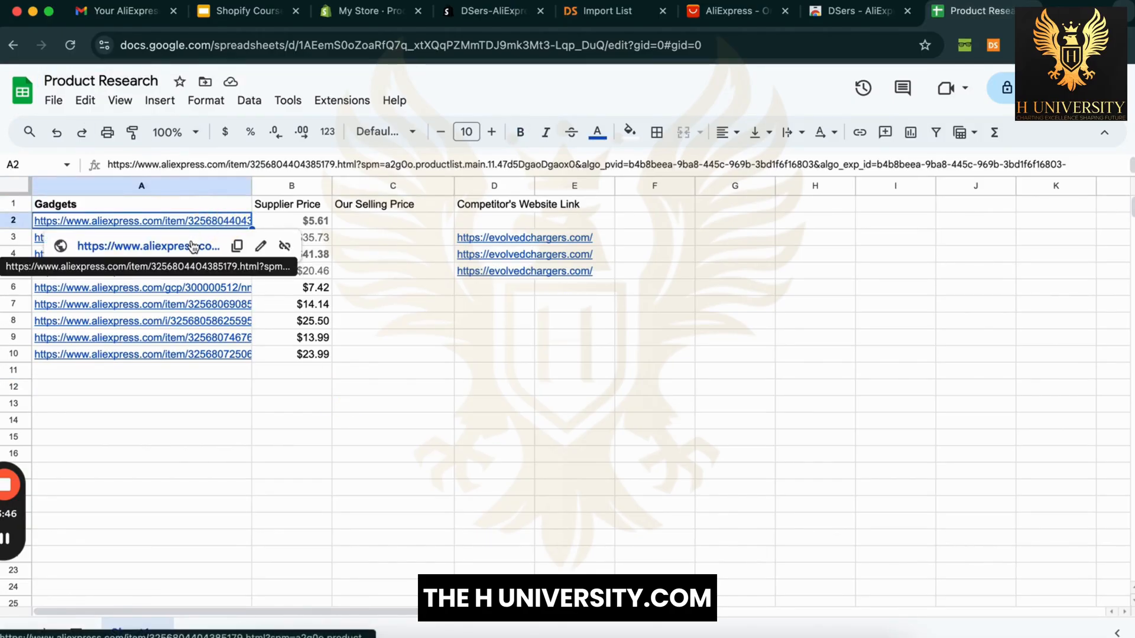
left_click(193, 247)
left_click(180, 238)
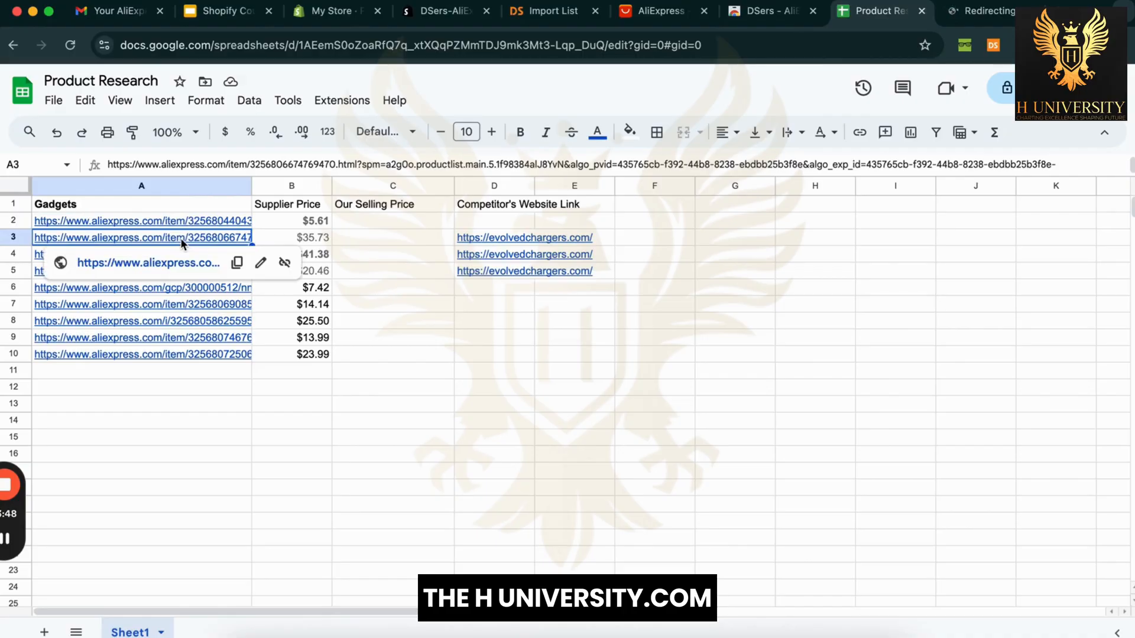
left_click(178, 264)
left_click(189, 253)
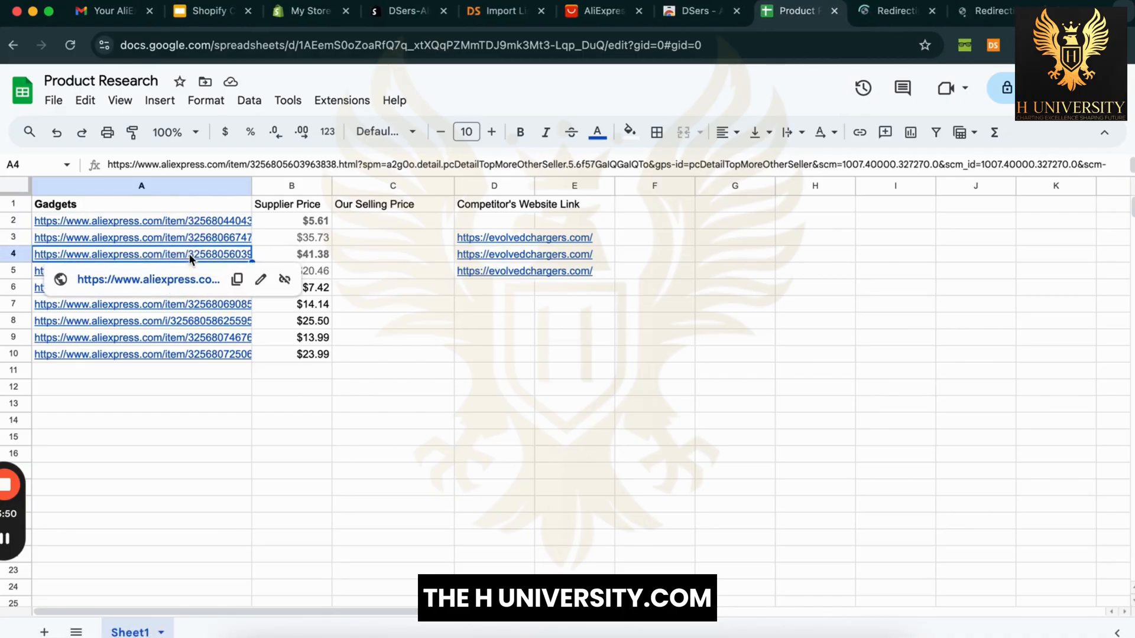
left_click(185, 282)
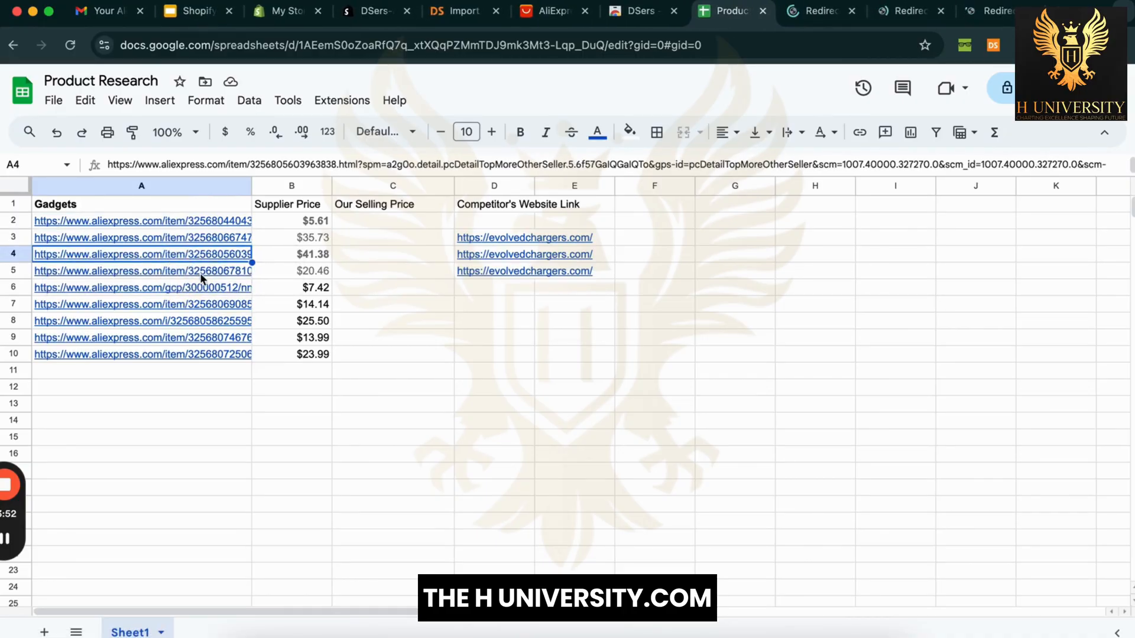
left_click(200, 272)
left_click(195, 295)
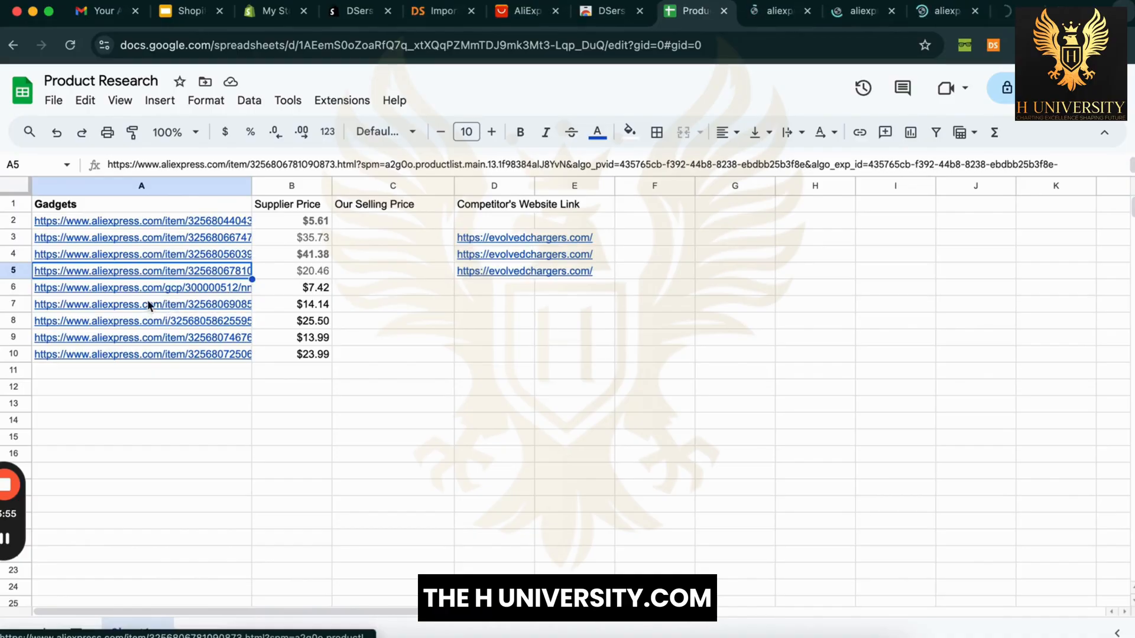
left_click(168, 290)
left_click(169, 306)
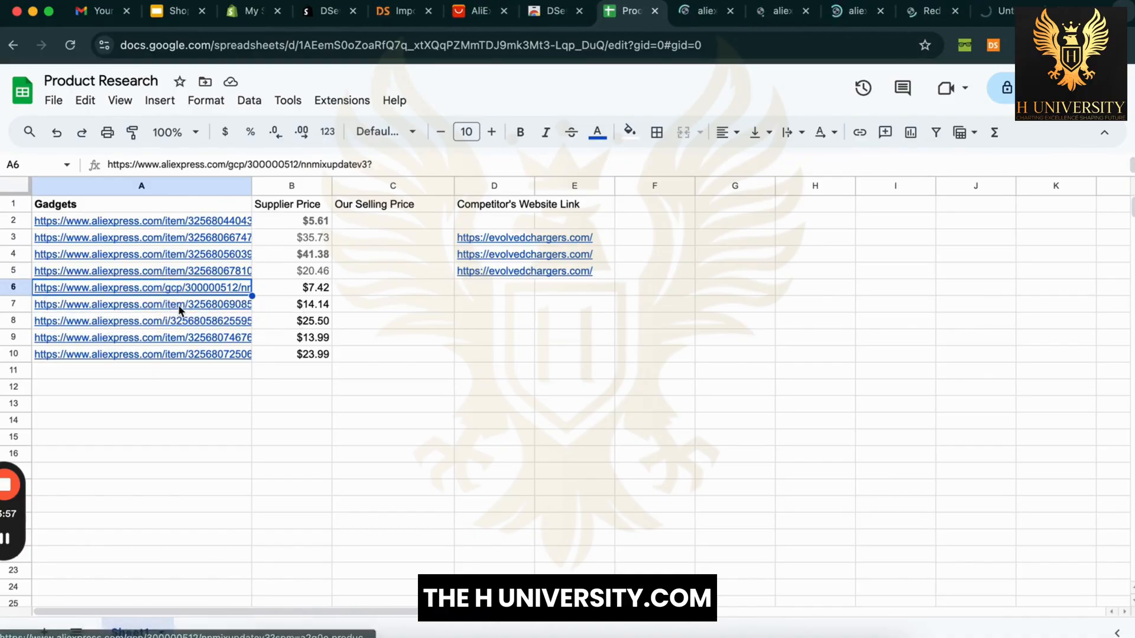
Step: Open the links in A7 through A10 in new tabs, then view the first opened tab
left_click(179, 304)
left_click(180, 326)
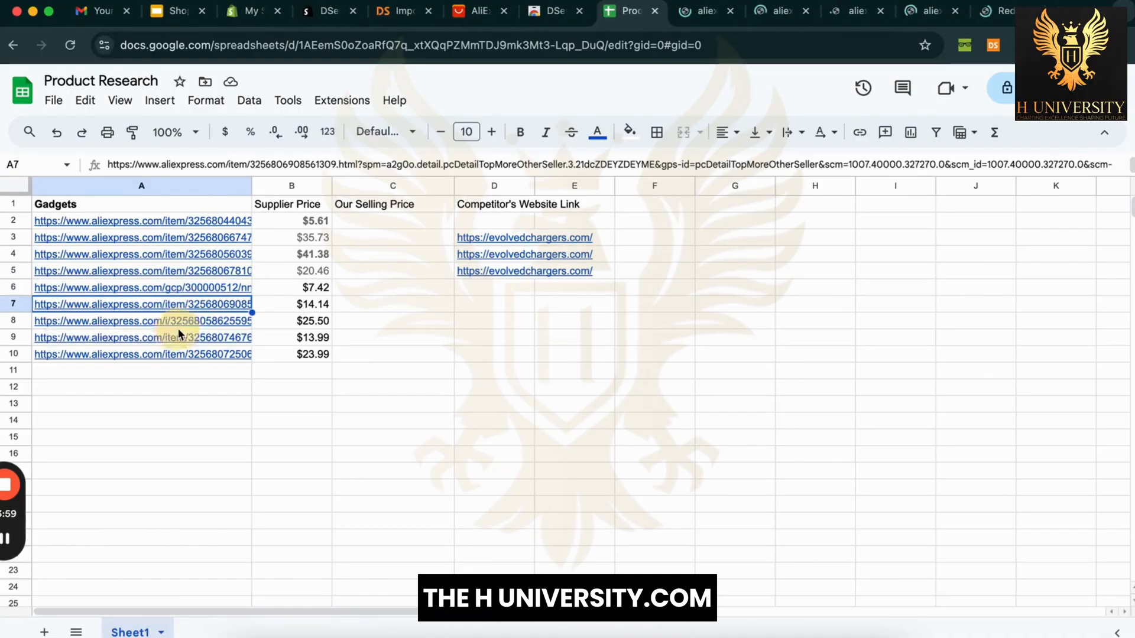
left_click(196, 325)
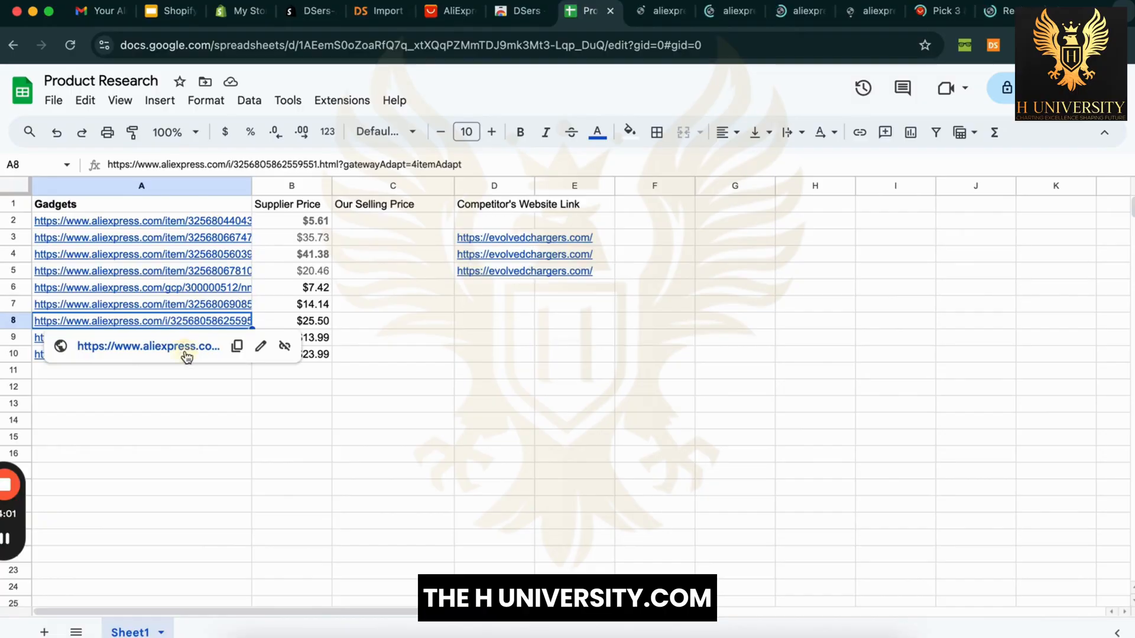
left_click(186, 353)
left_click(200, 340)
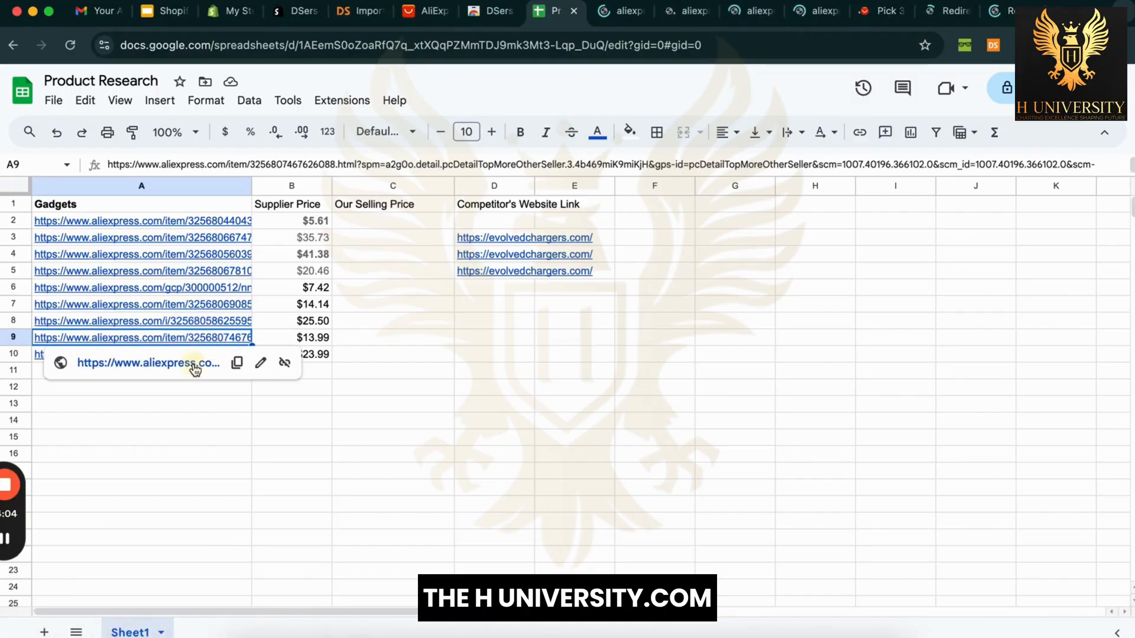
left_click(201, 360)
left_click(209, 354)
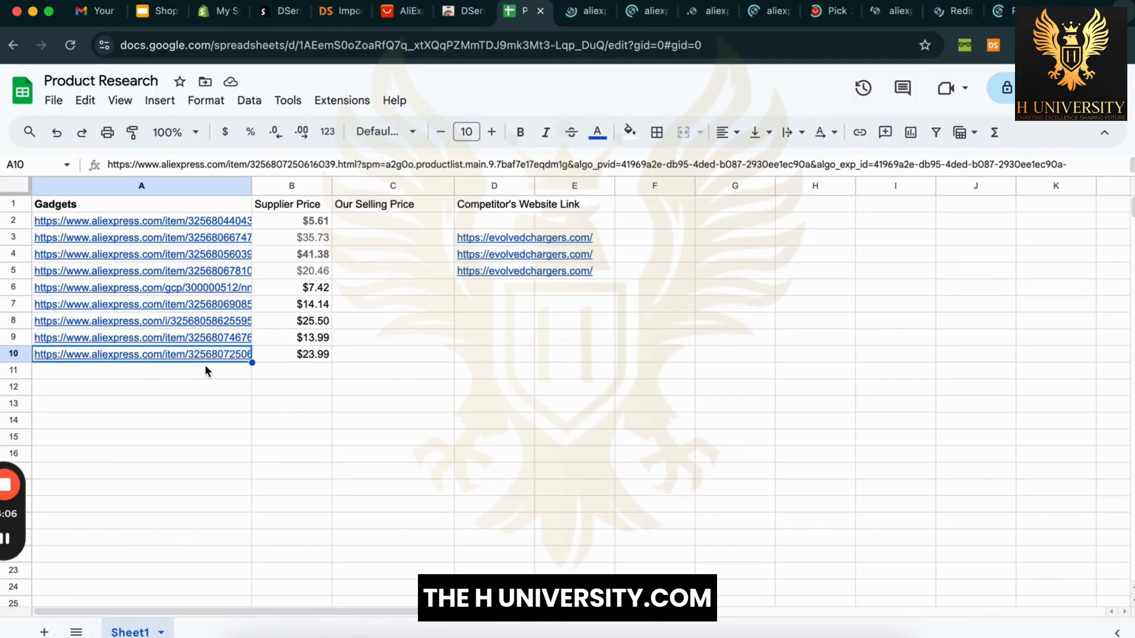
left_click(205, 382)
left_click(555, 13)
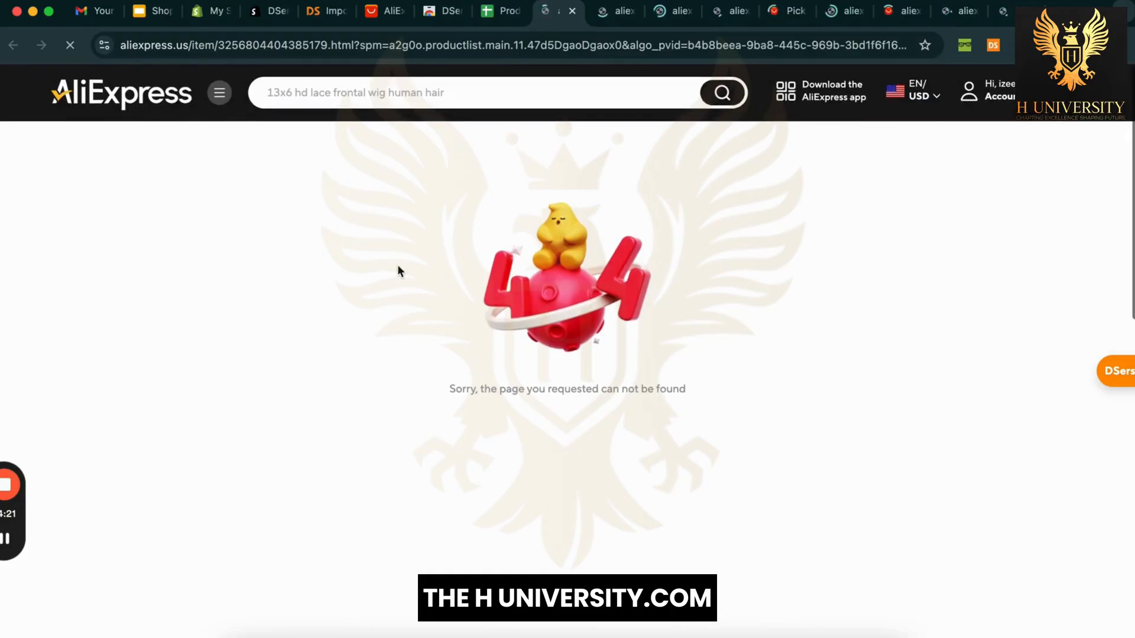
Step: Reload the not-found product page and cycle through the tabs to the wireless power bank page
right_click(827, 343)
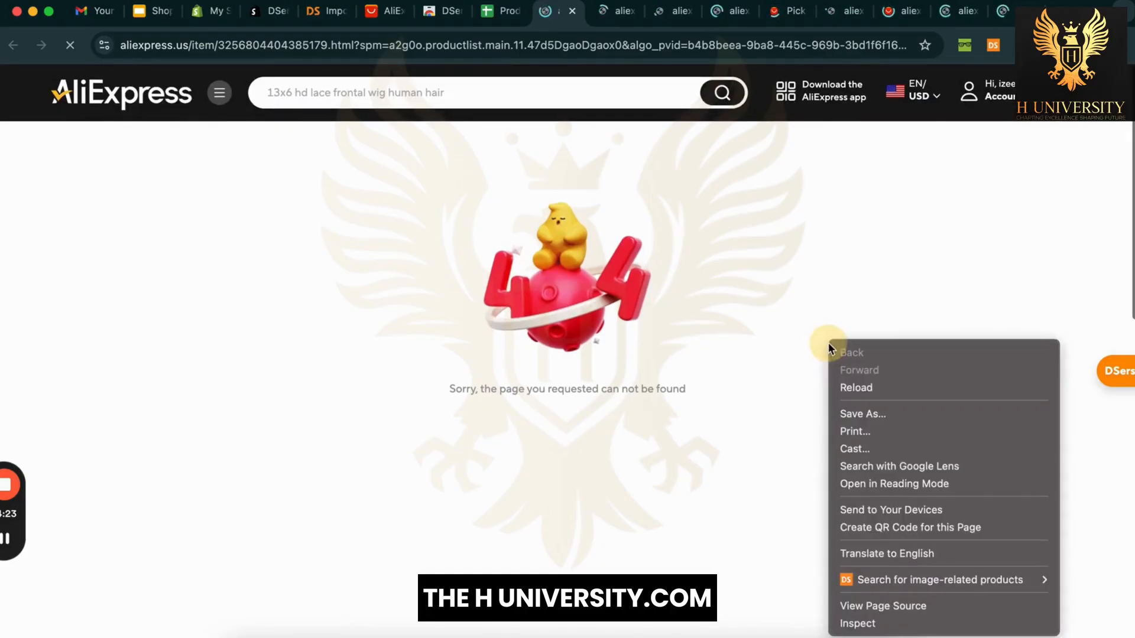
left_click(867, 388)
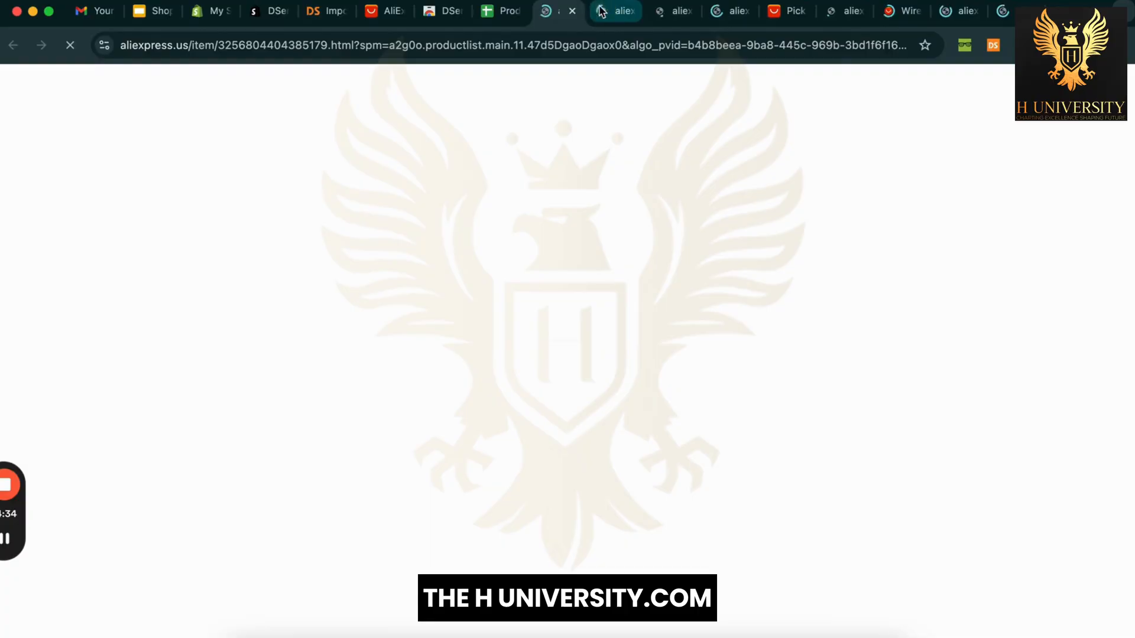
left_click(616, 13)
left_click(662, 15)
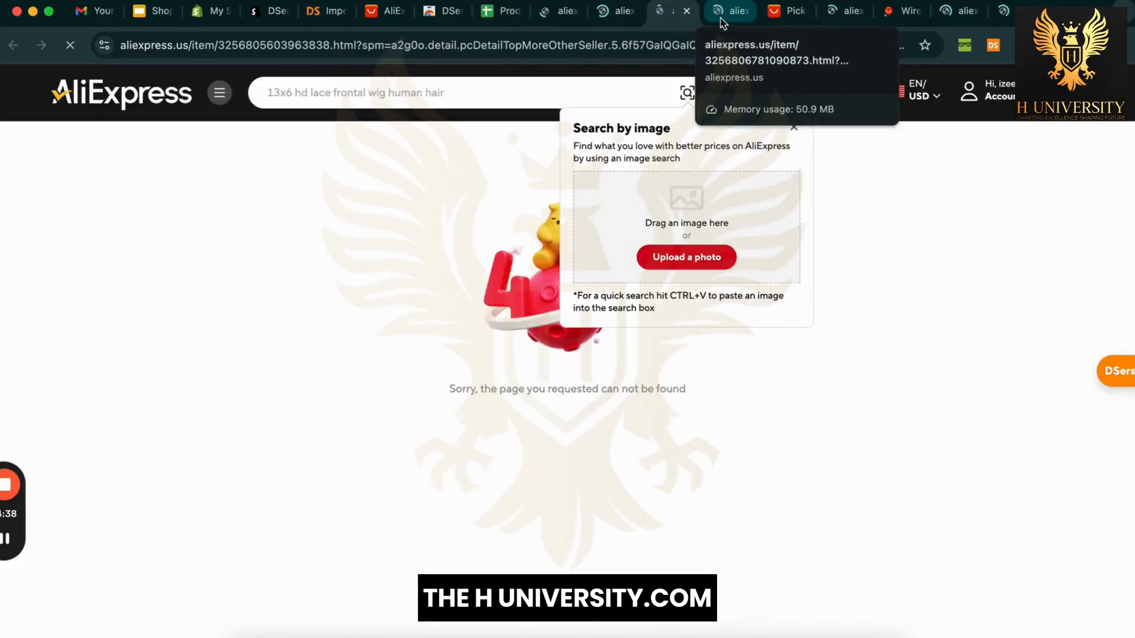
left_click(722, 22)
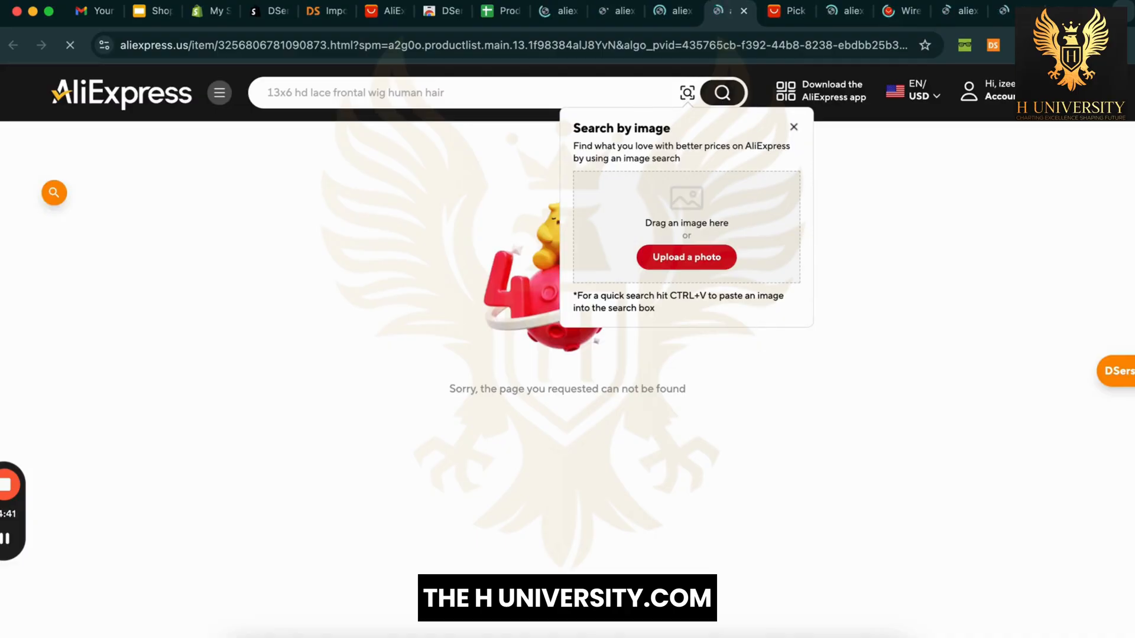
left_click(790, 12)
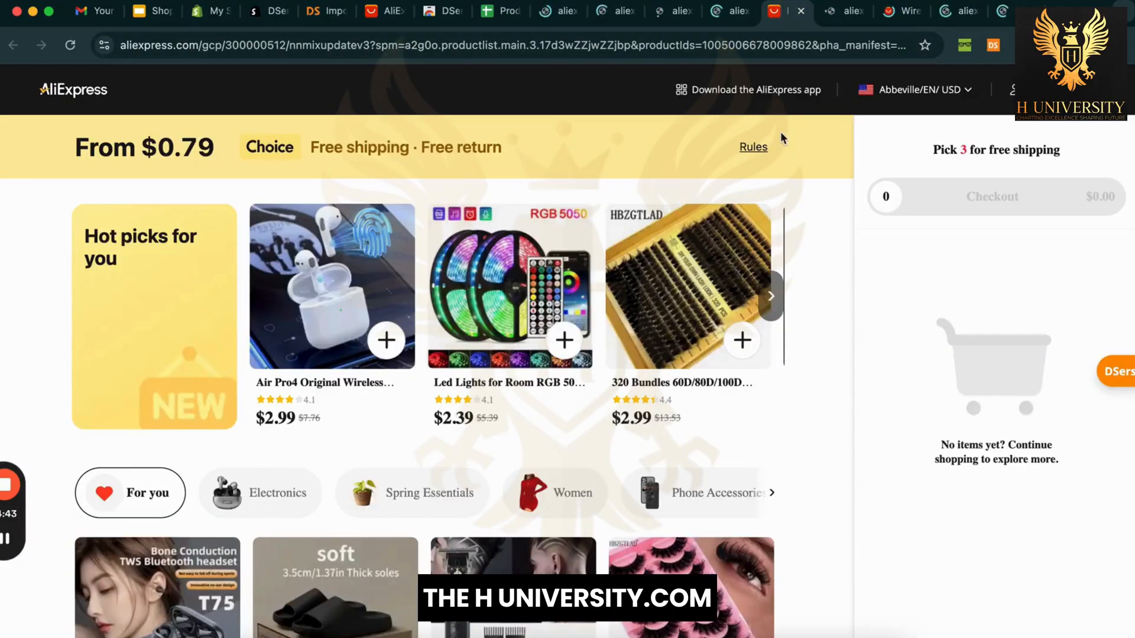
left_click(846, 22)
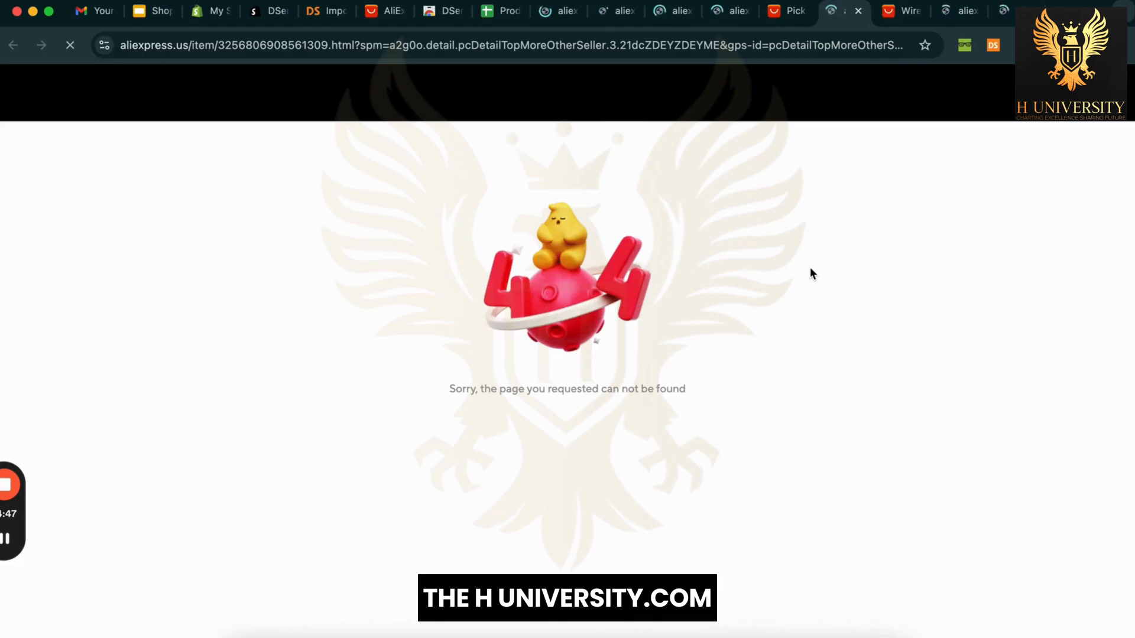
left_click(901, 13)
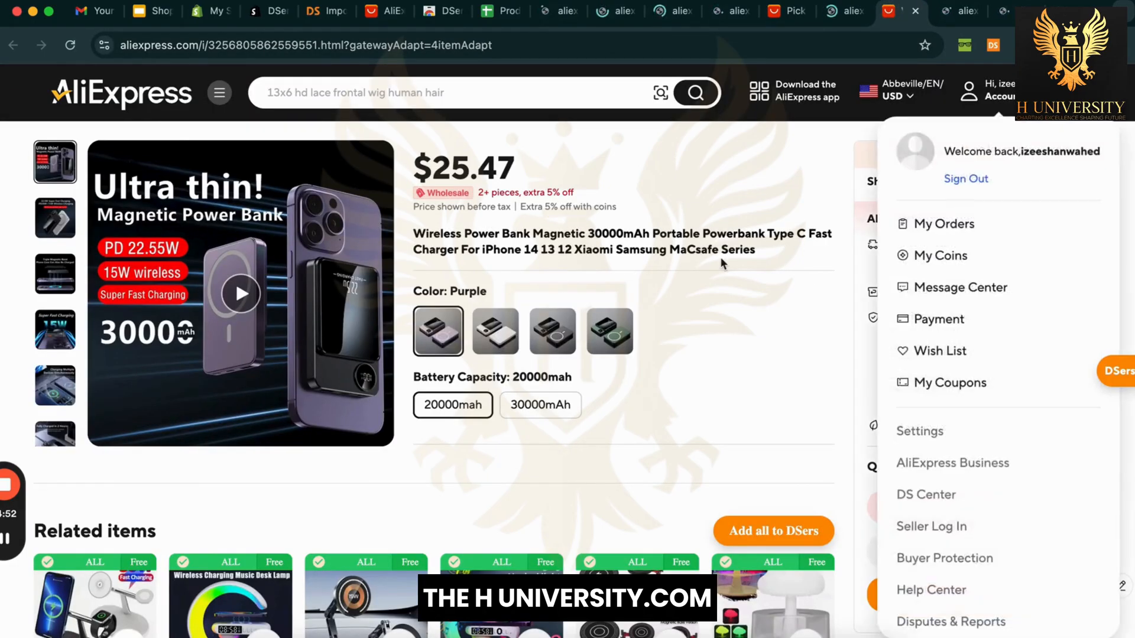
Step: Check the power bank page's address, then start adding the power bank to DSers
left_click(509, 47)
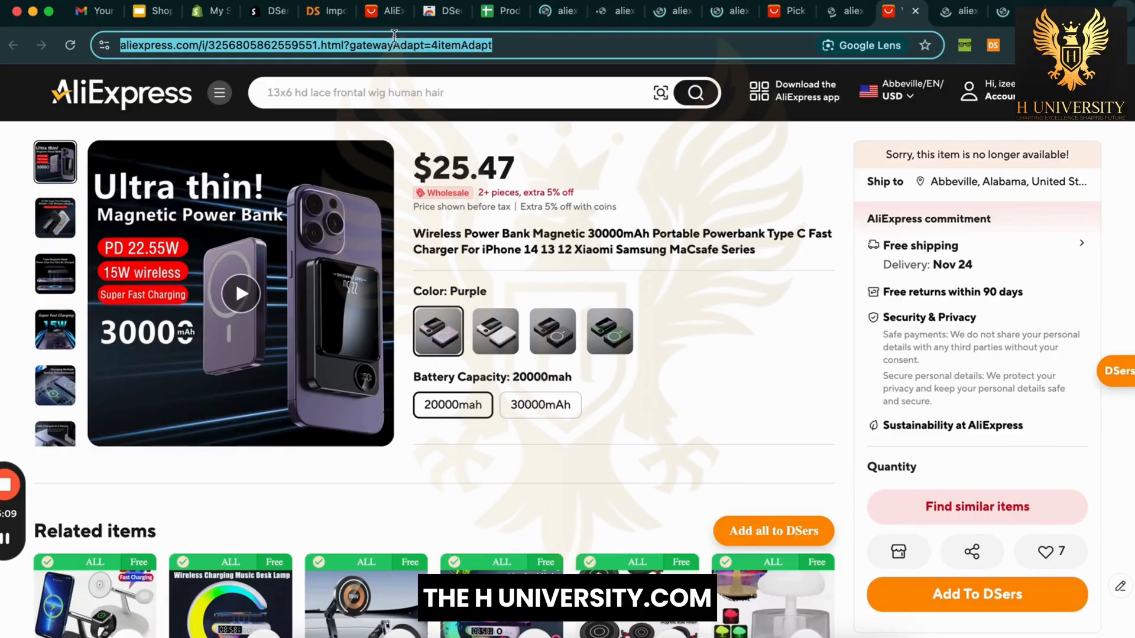
left_click(324, 18)
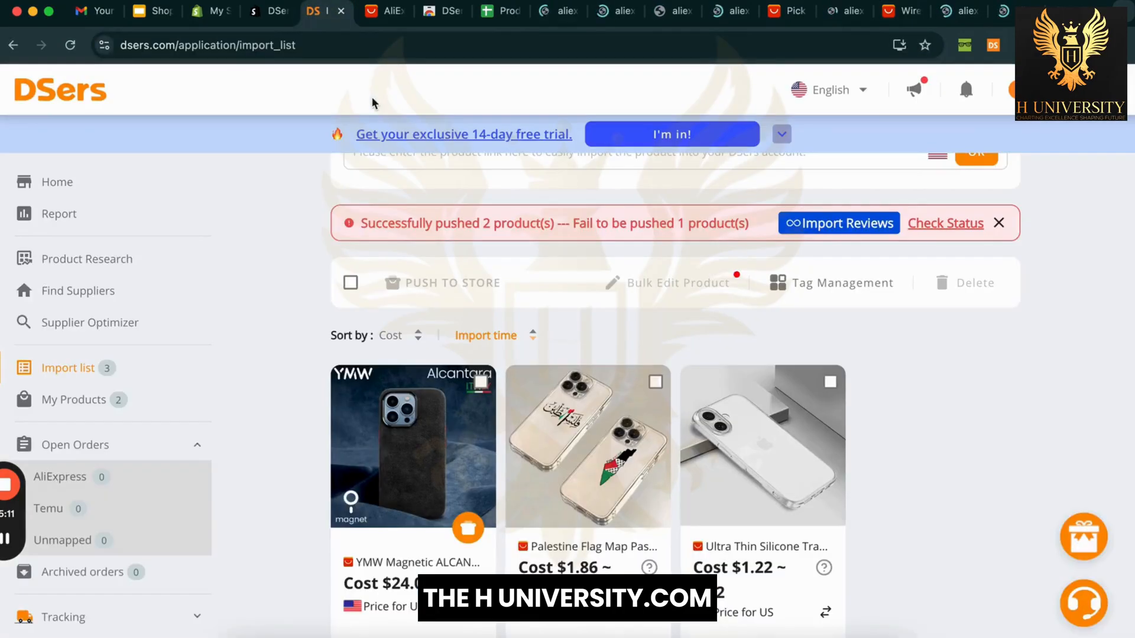
left_click(769, 16)
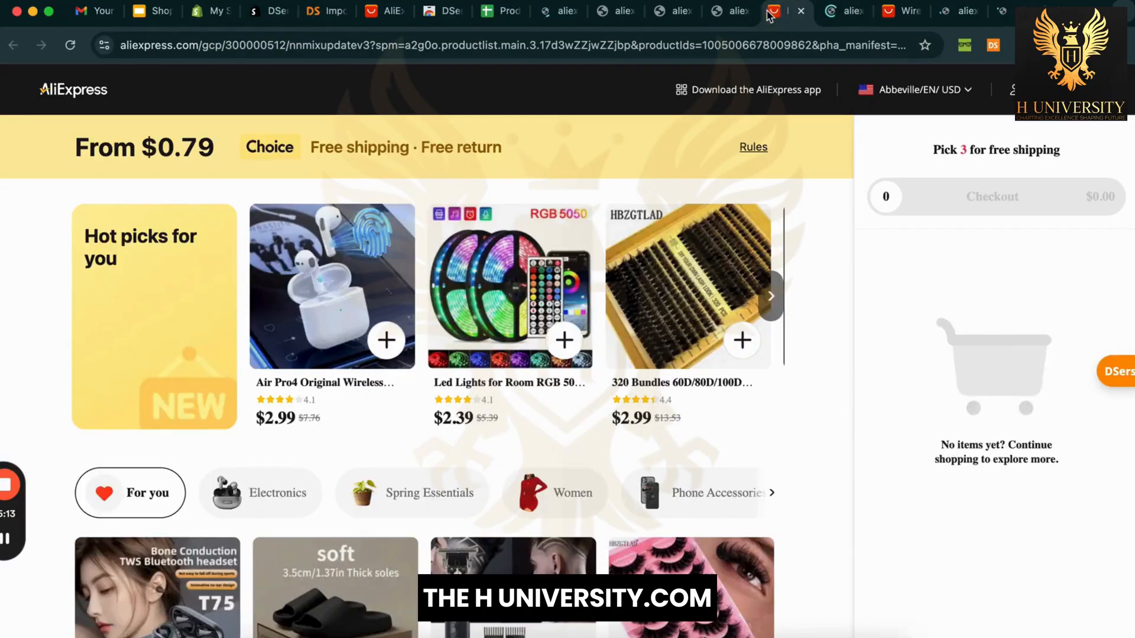
left_click(850, 13)
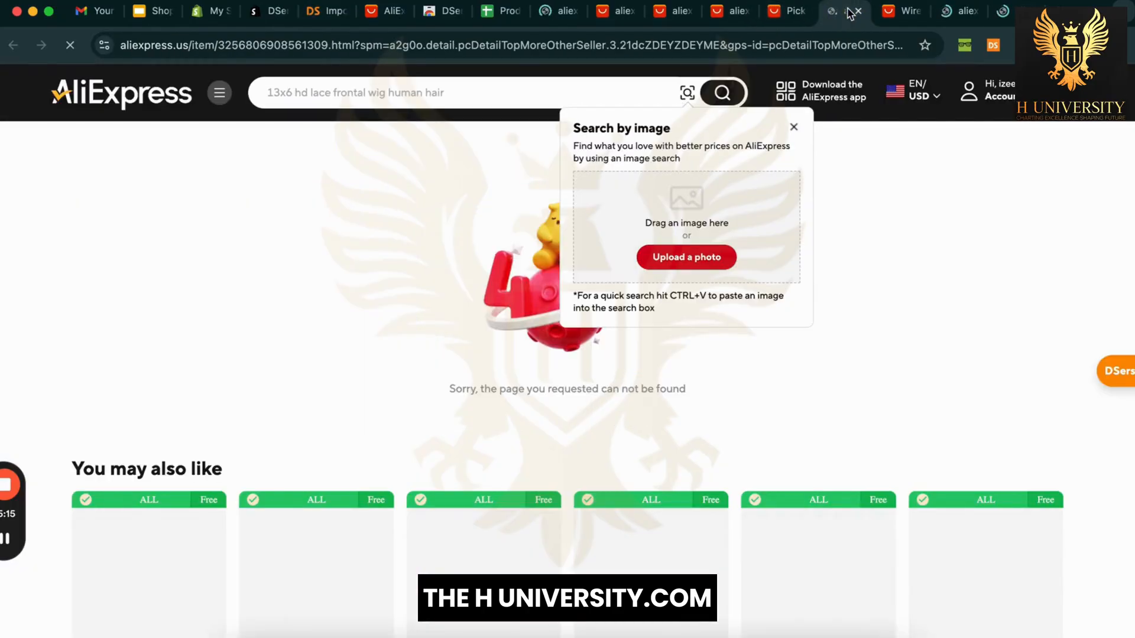
left_click(891, 13)
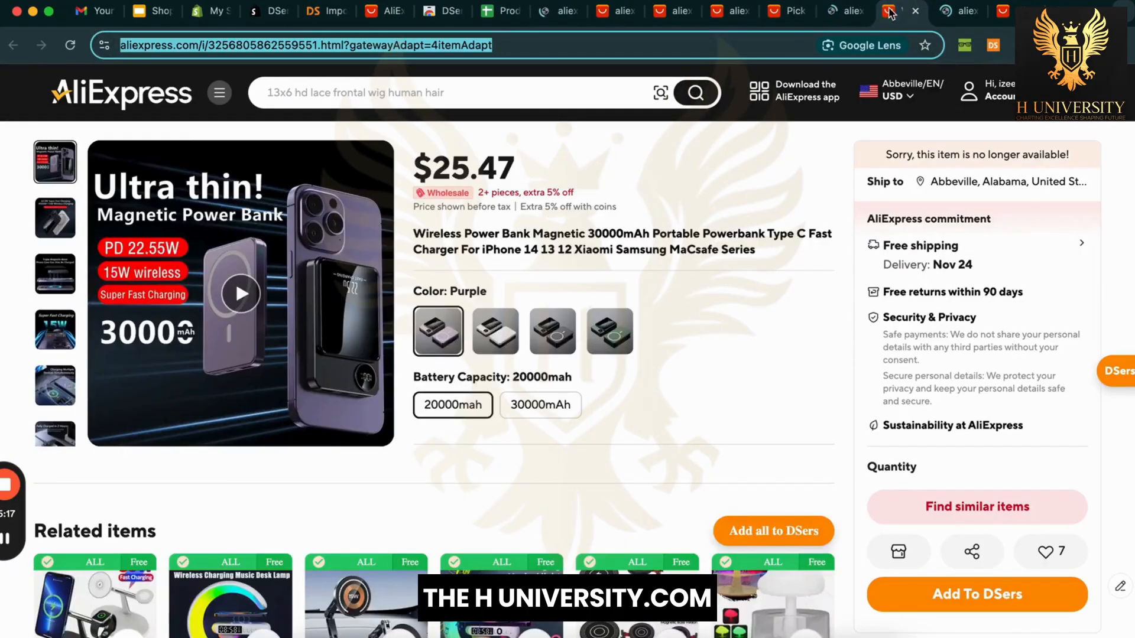
left_click(767, 385)
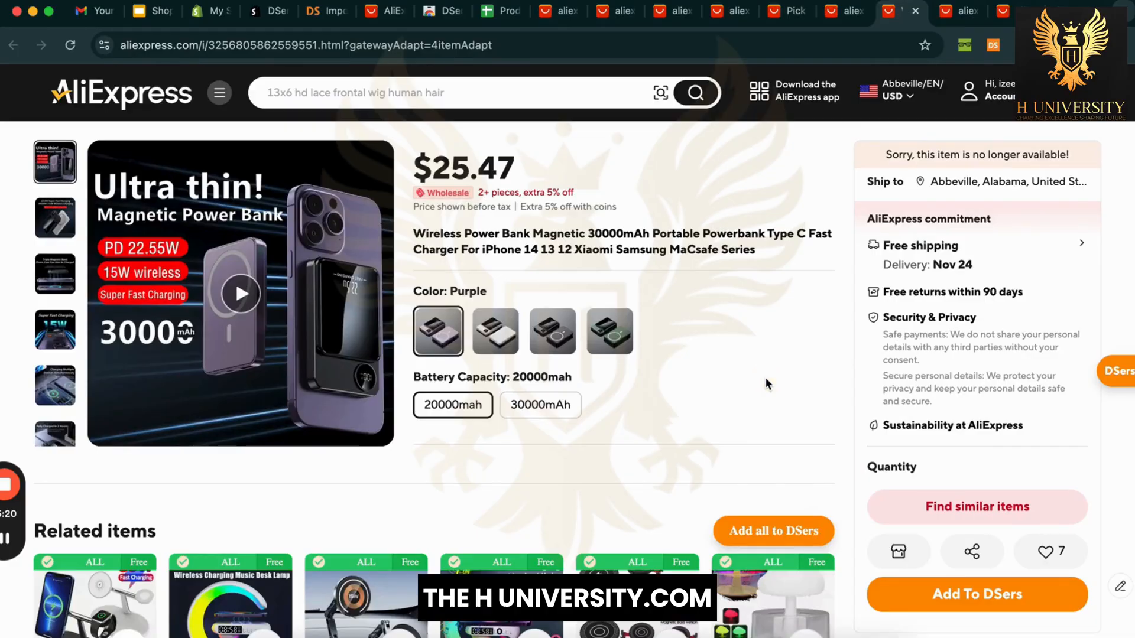
key("super+l")
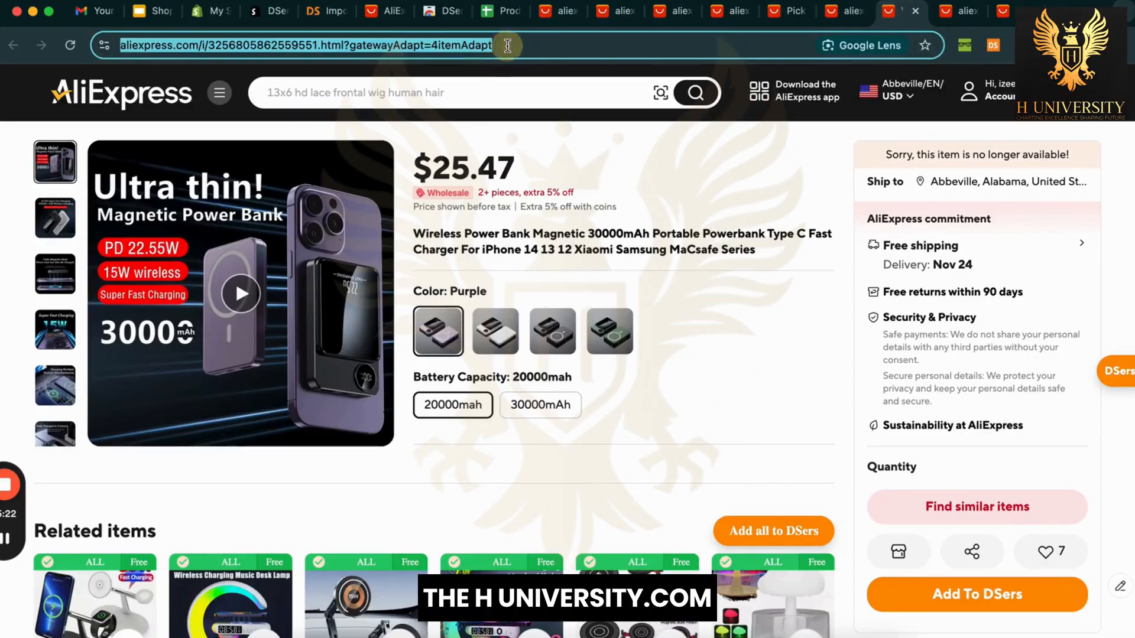
left_click(720, 318)
scroll(720, 318, "down", 1)
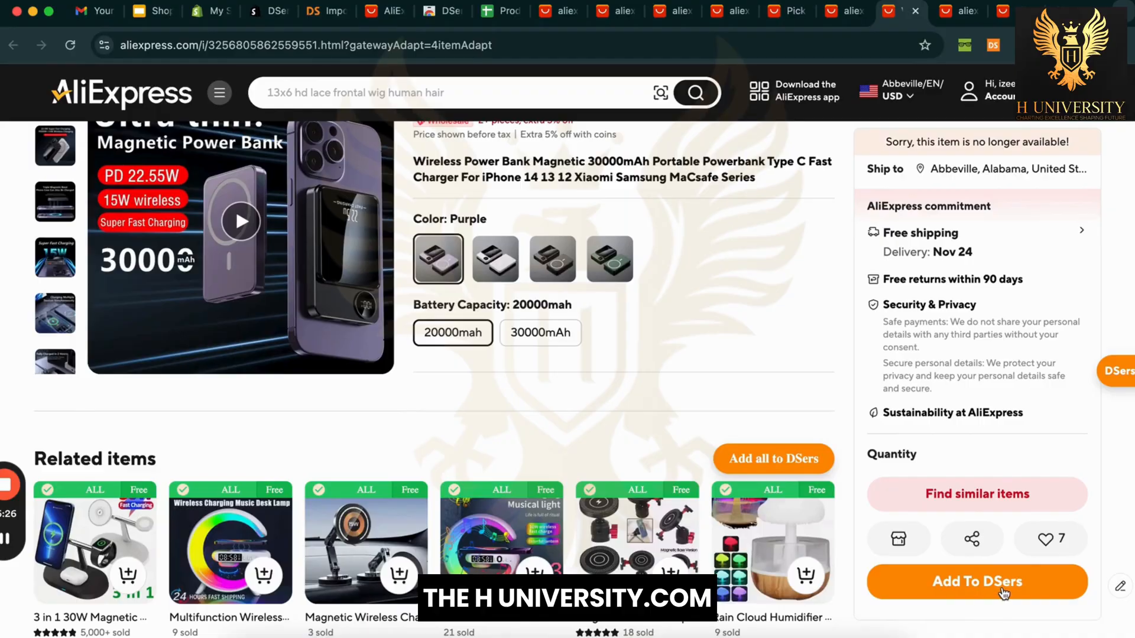
left_click(1003, 593)
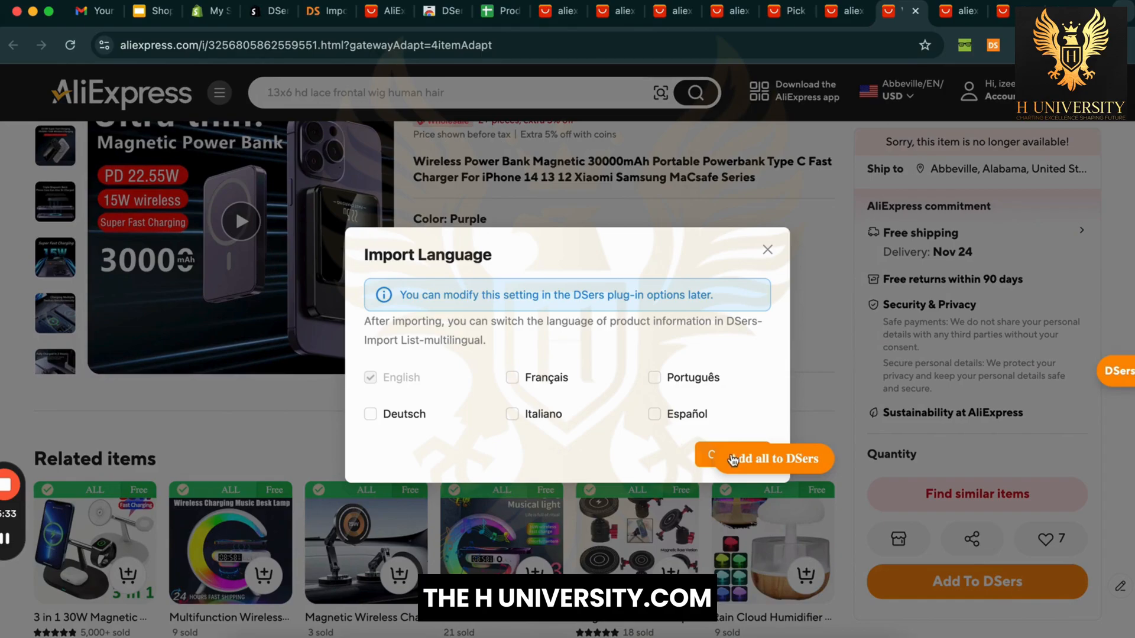
Step: Import in English, hit the product status error, reload the power bank page and retry Add To DSers
left_click(756, 414)
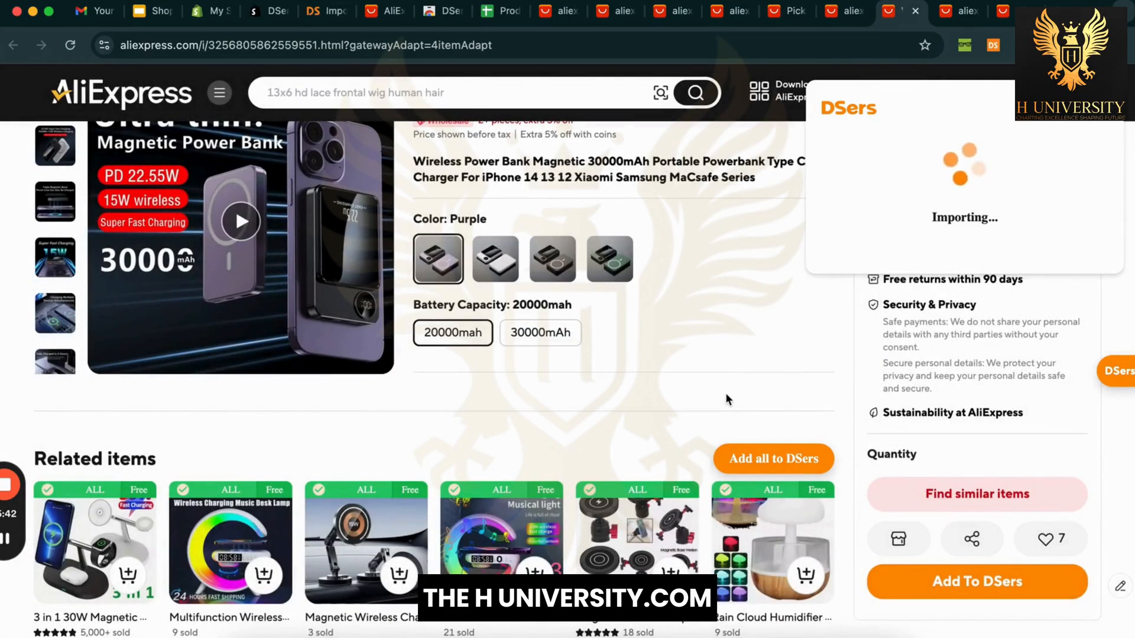
scroll(792, 324, "up", 2)
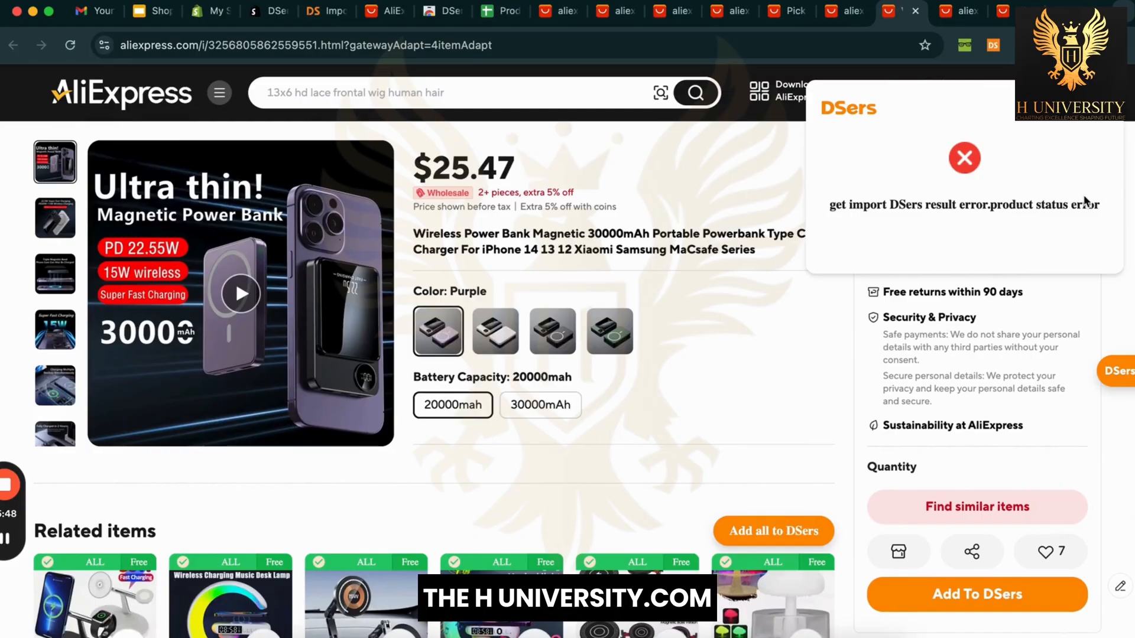
right_click(819, 349)
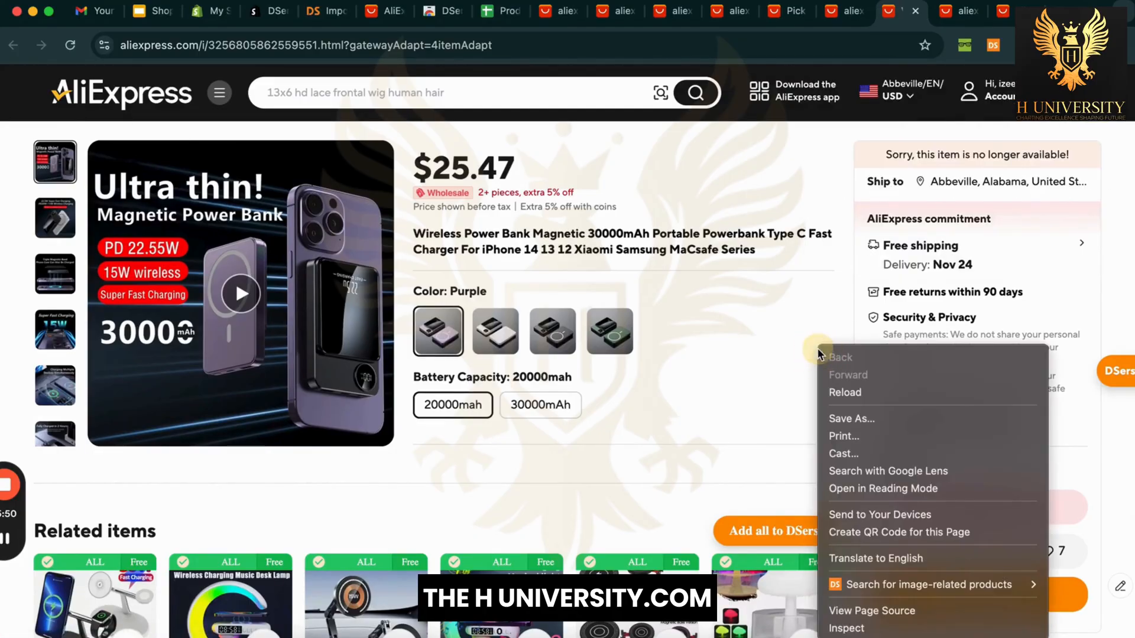
left_click(851, 393)
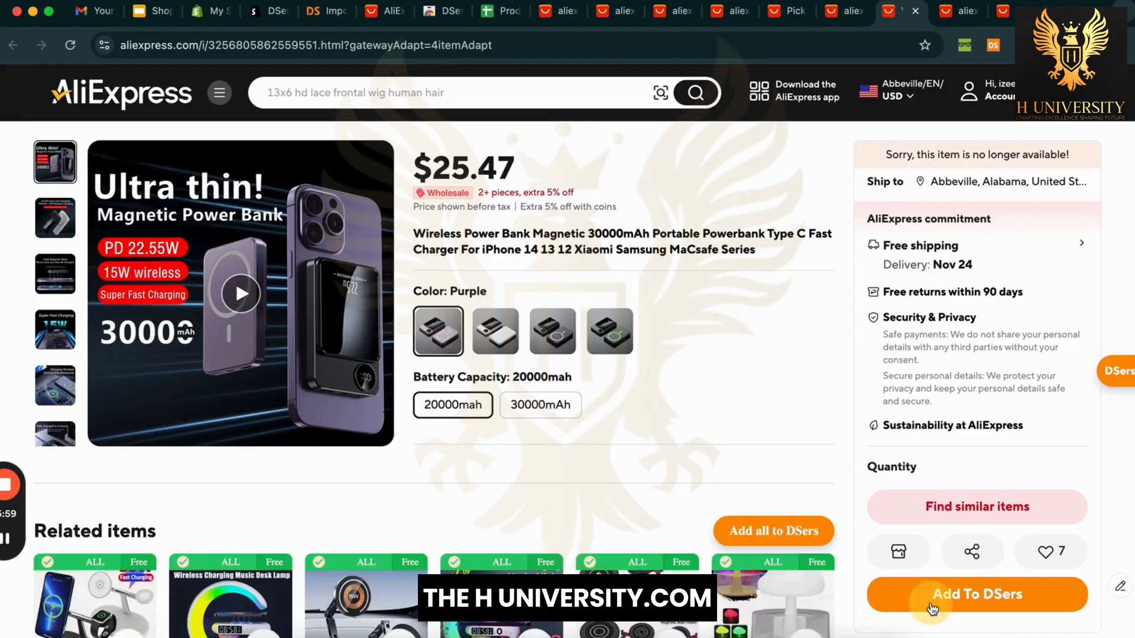
left_click(932, 608)
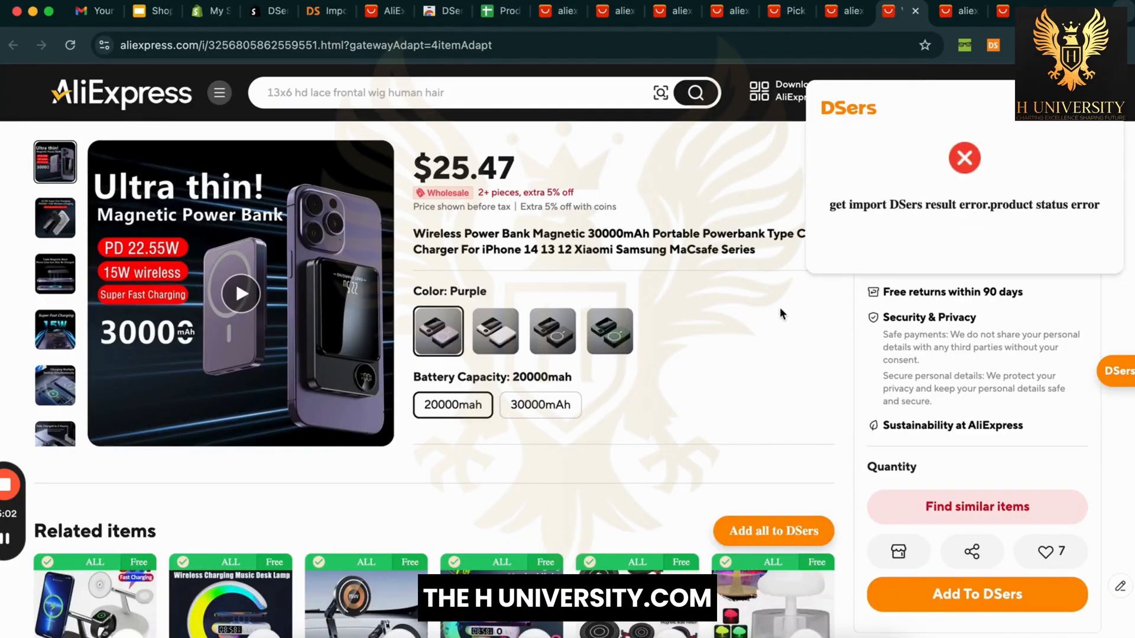
Step: Set the DSers extension currency to USD with Country and Shipping at All, and update
left_click(993, 46)
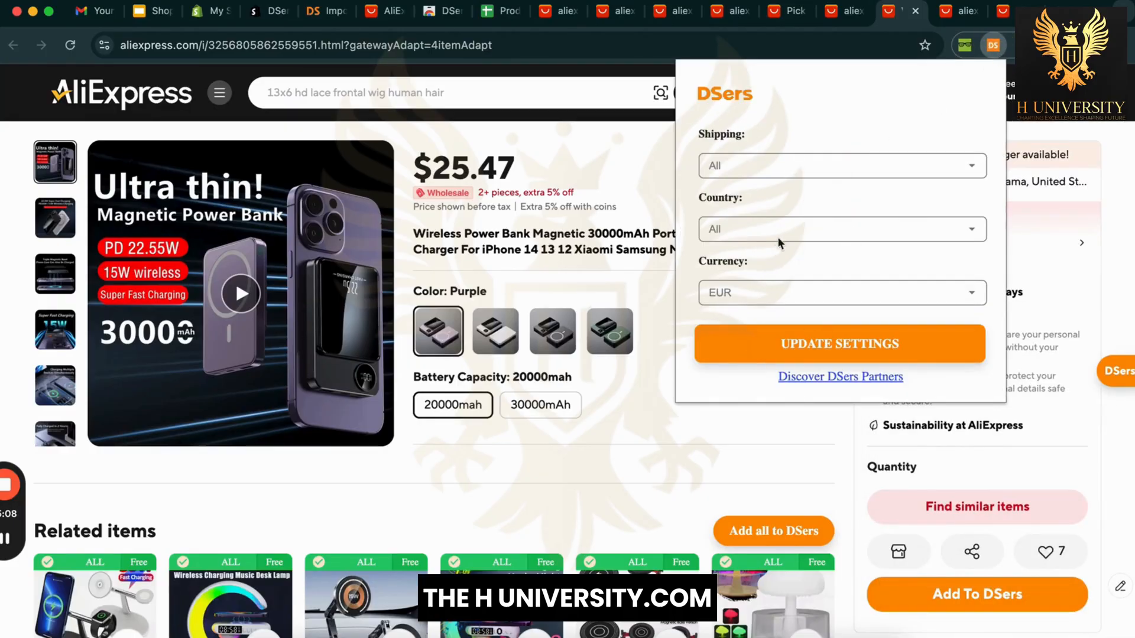
left_click(764, 294)
left_click(768, 328)
left_click(818, 228)
left_click(839, 195)
left_click(858, 160)
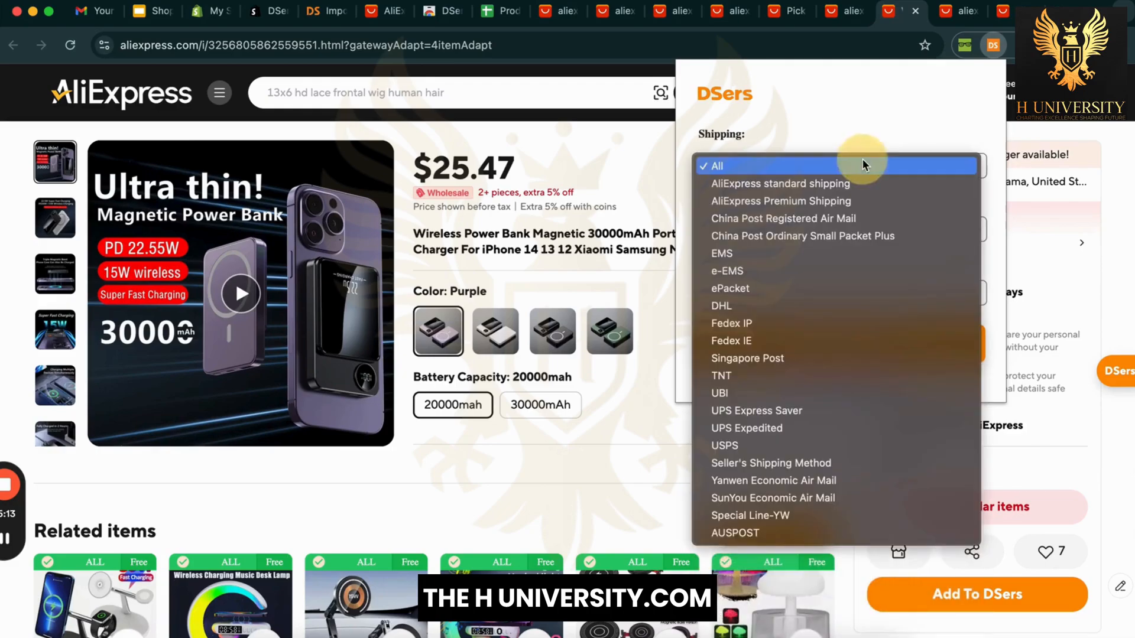
left_click(897, 124)
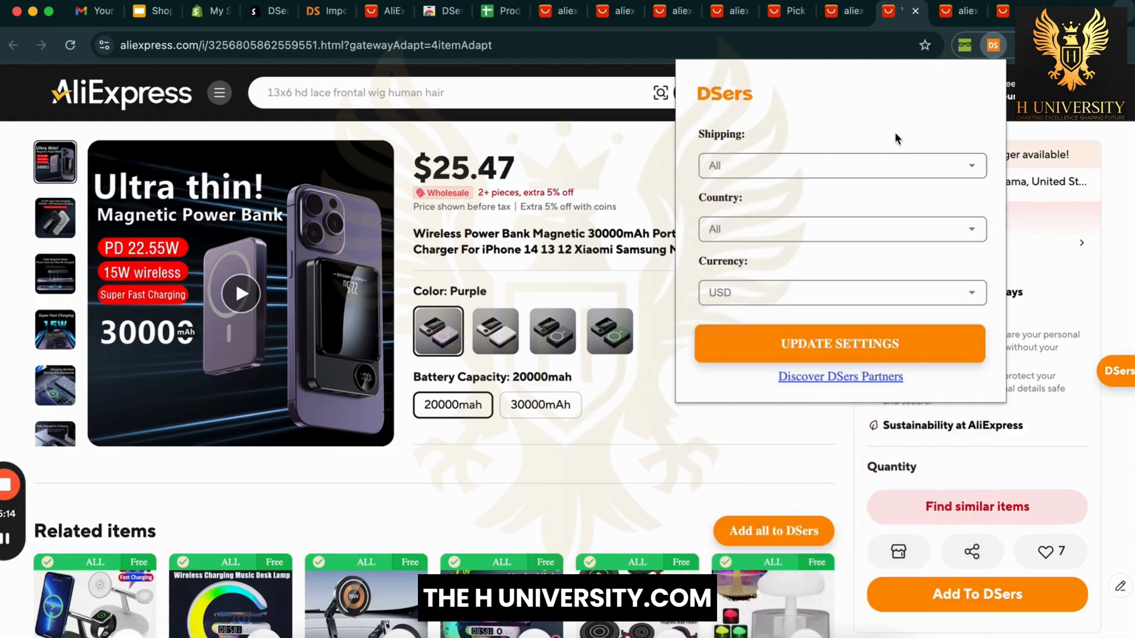
left_click(849, 342)
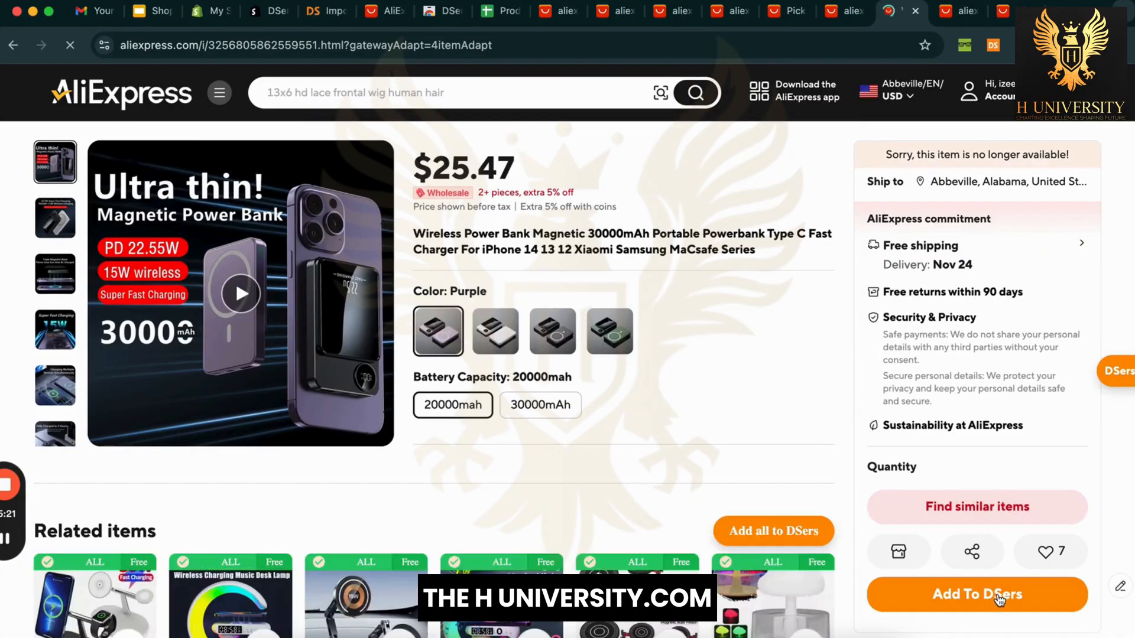
left_click(999, 600)
left_click(327, 11)
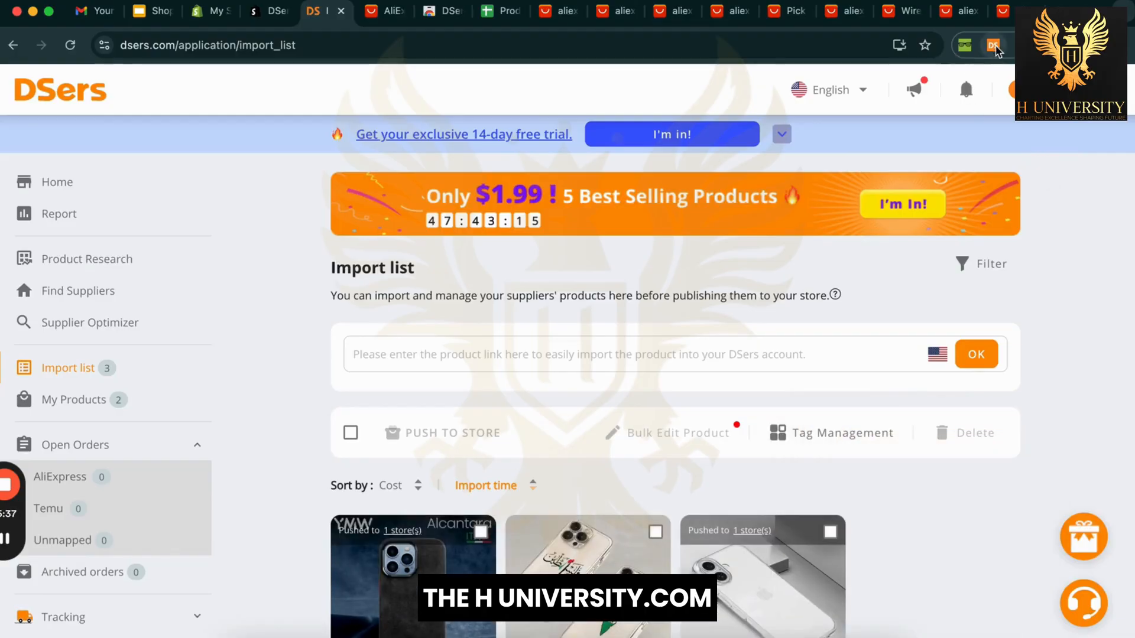
left_click(830, 12)
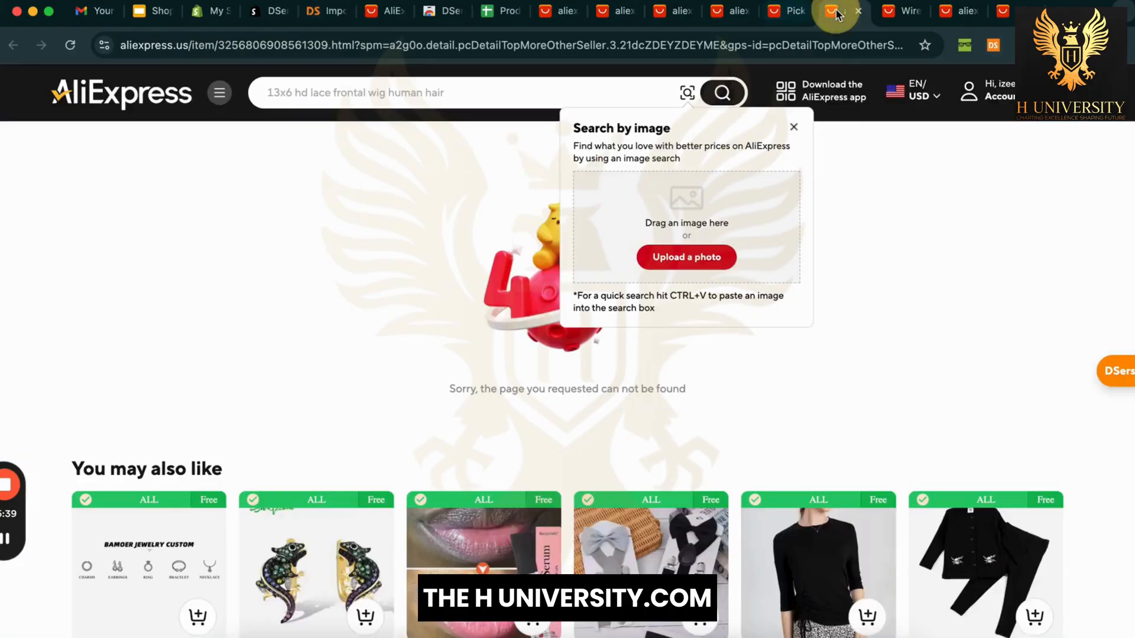
left_click(780, 15)
left_click(840, 17)
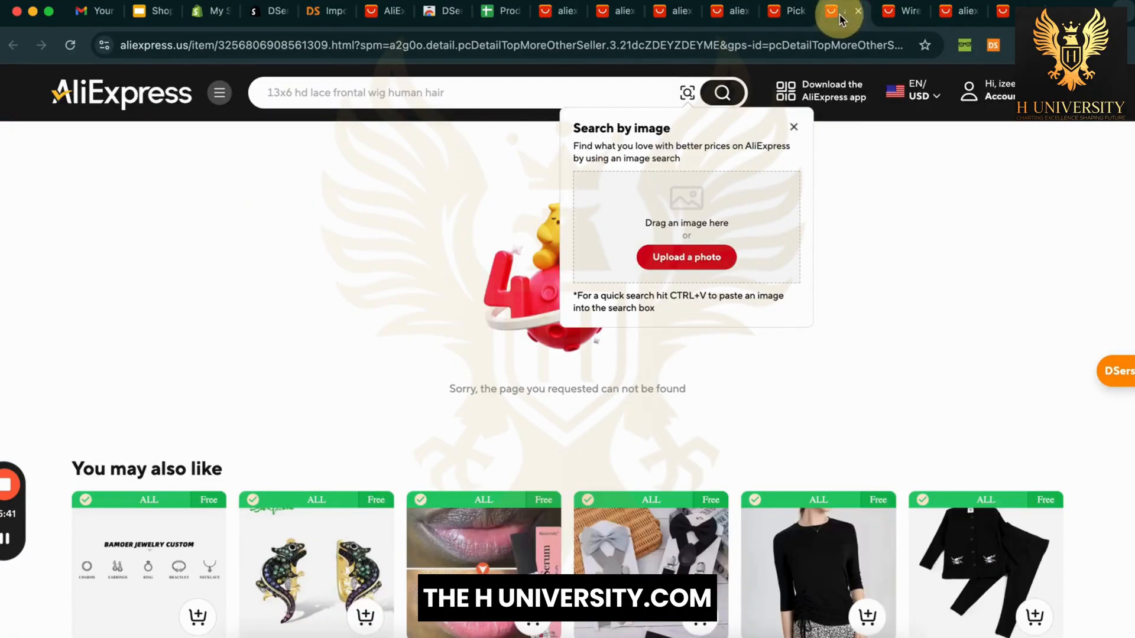
mouse_move(804, 105)
left_click(905, 16)
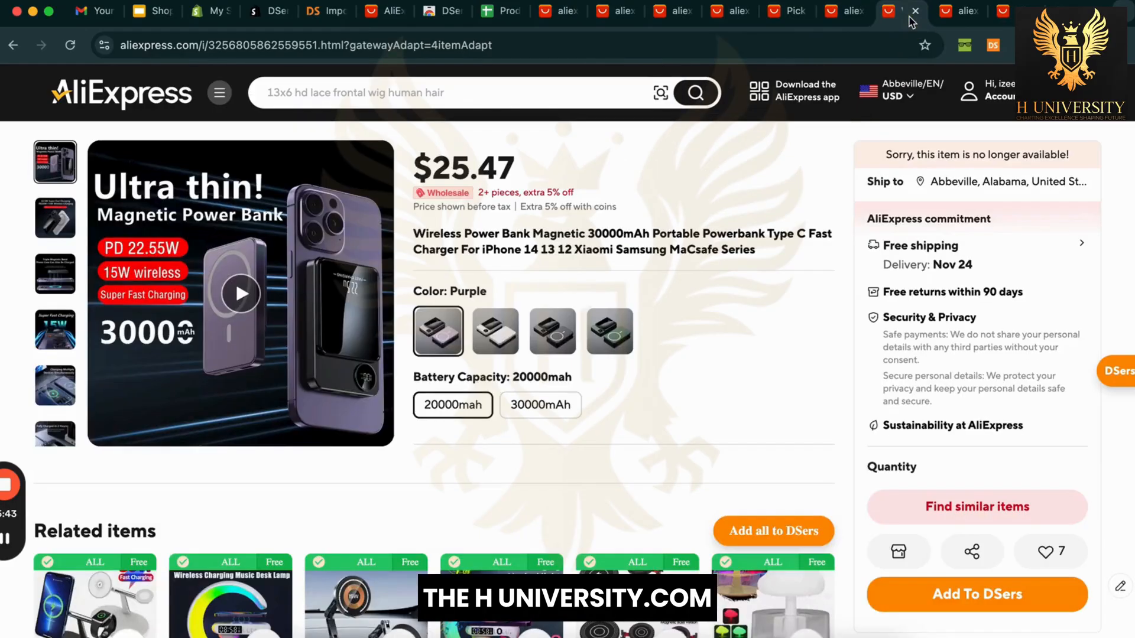
left_click(974, 611)
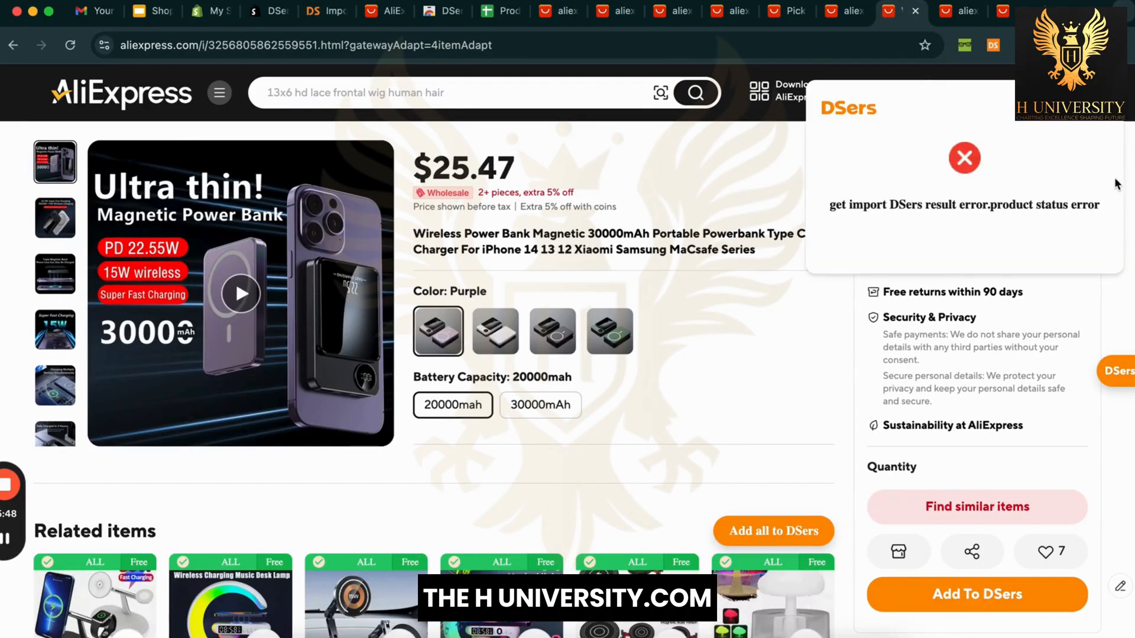
mouse_move(1114, 374)
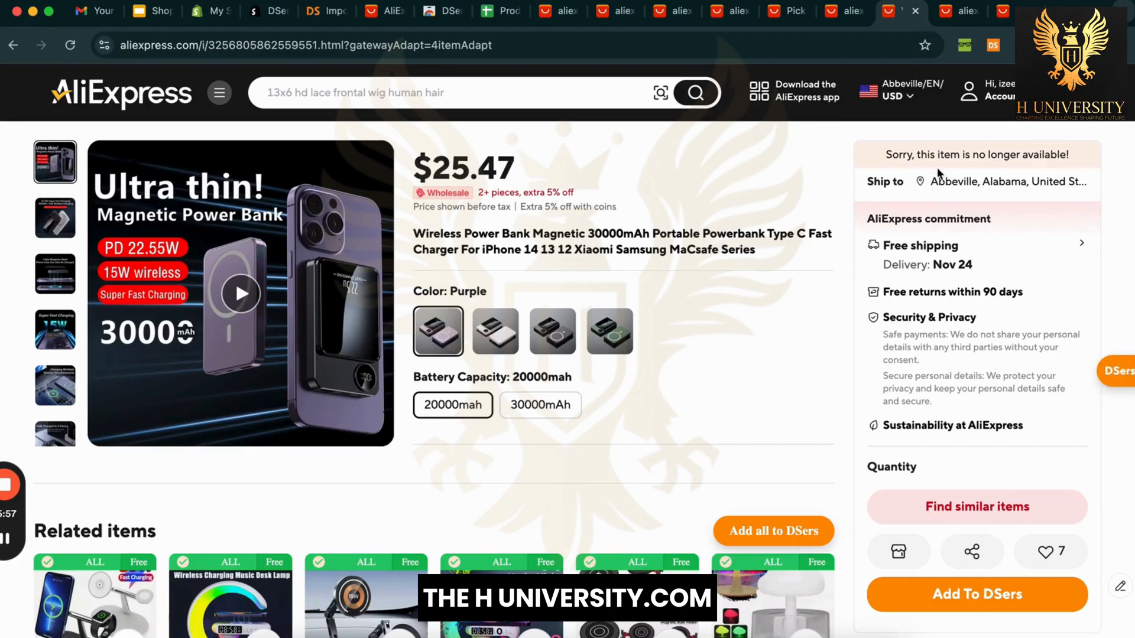
Step: Import the first two Related items and the Rain Cloud Humidifier into DSers
left_click_drag(892, 156, 1071, 148)
scroll(778, 428, "down", 2)
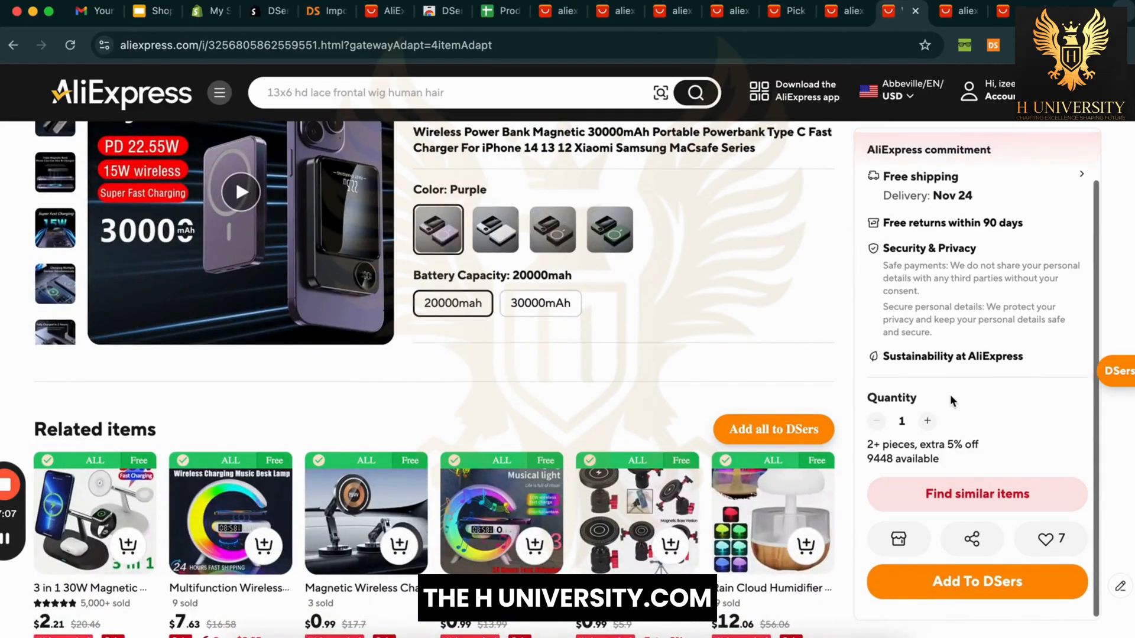
scroll(610, 293, "down", 3)
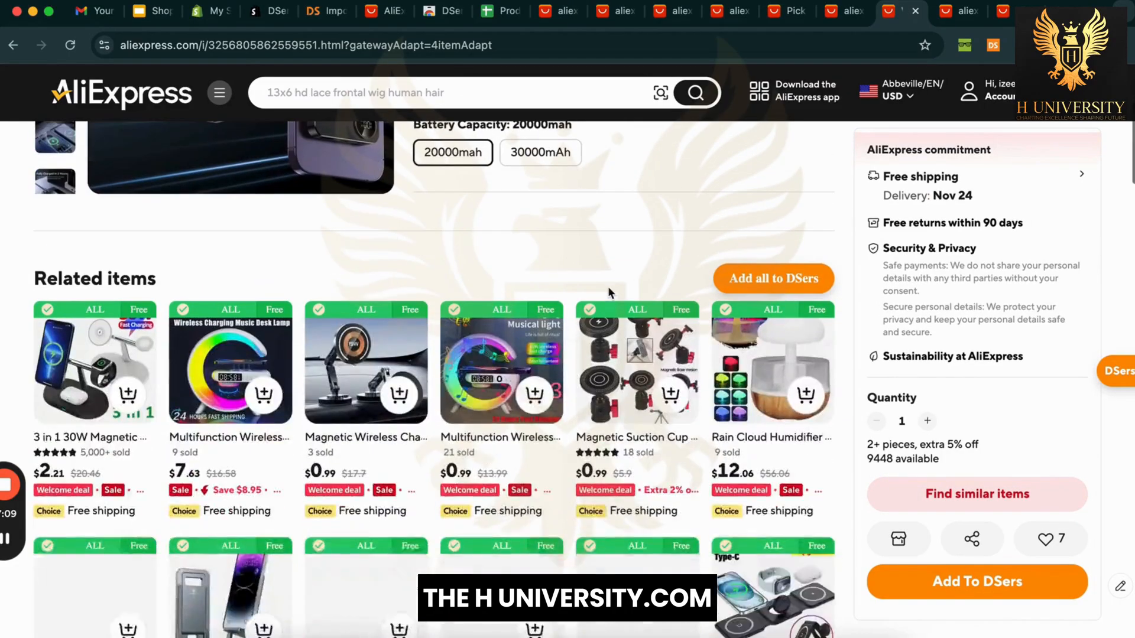
scroll(611, 294, "down", 2)
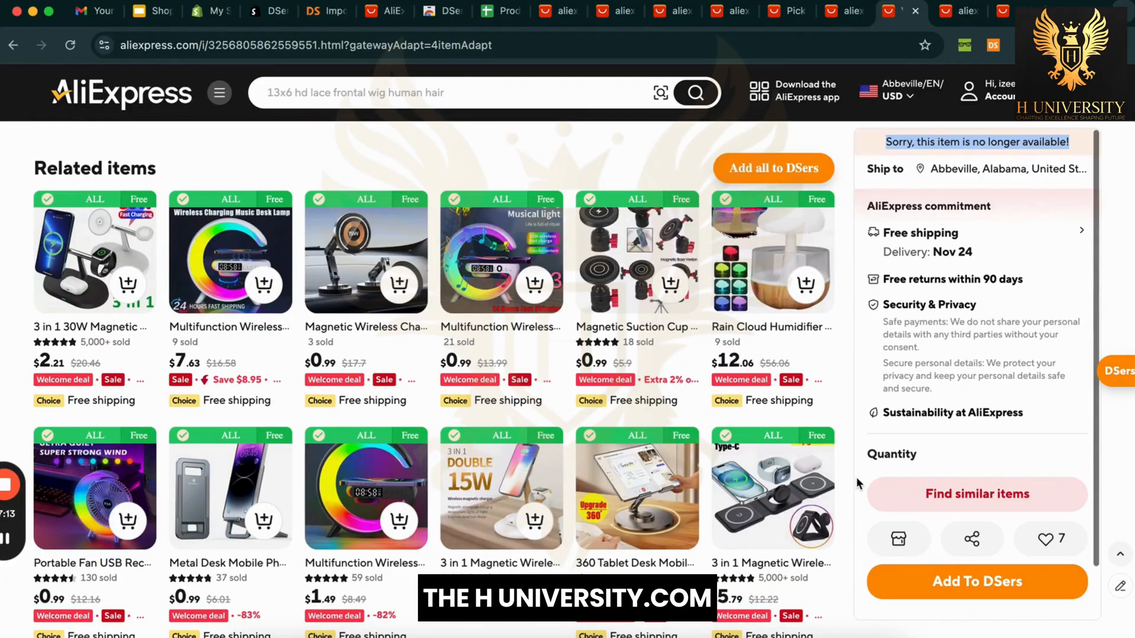
scroll(408, 288, "up", 1)
scroll(408, 288, "up", 6)
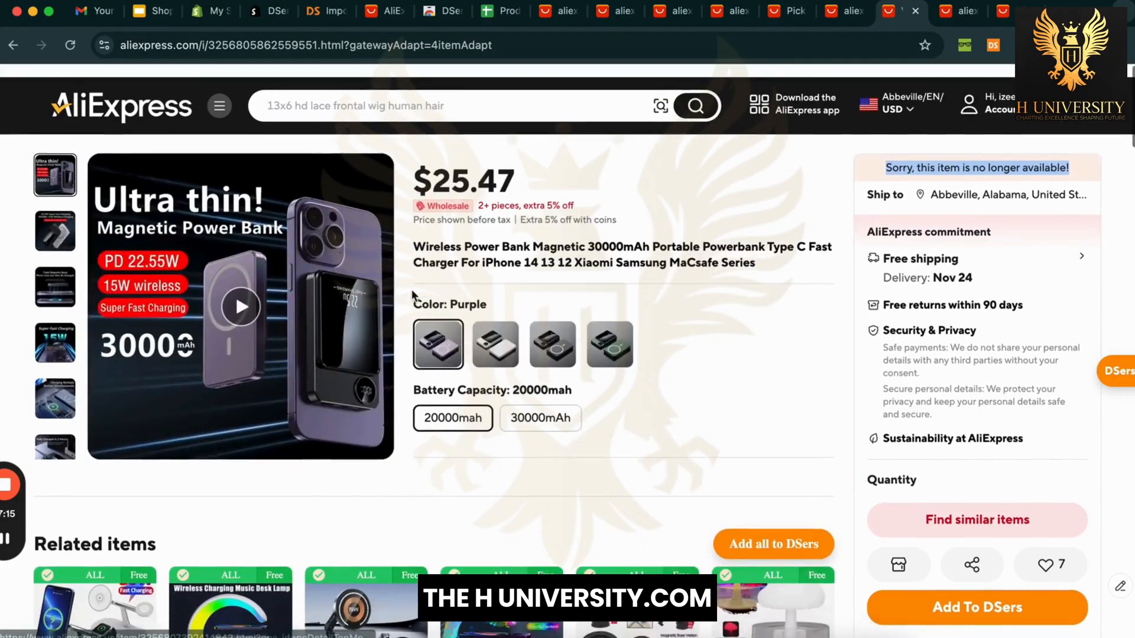
scroll(408, 287, "down", 4)
scroll(144, 299, "down", 4)
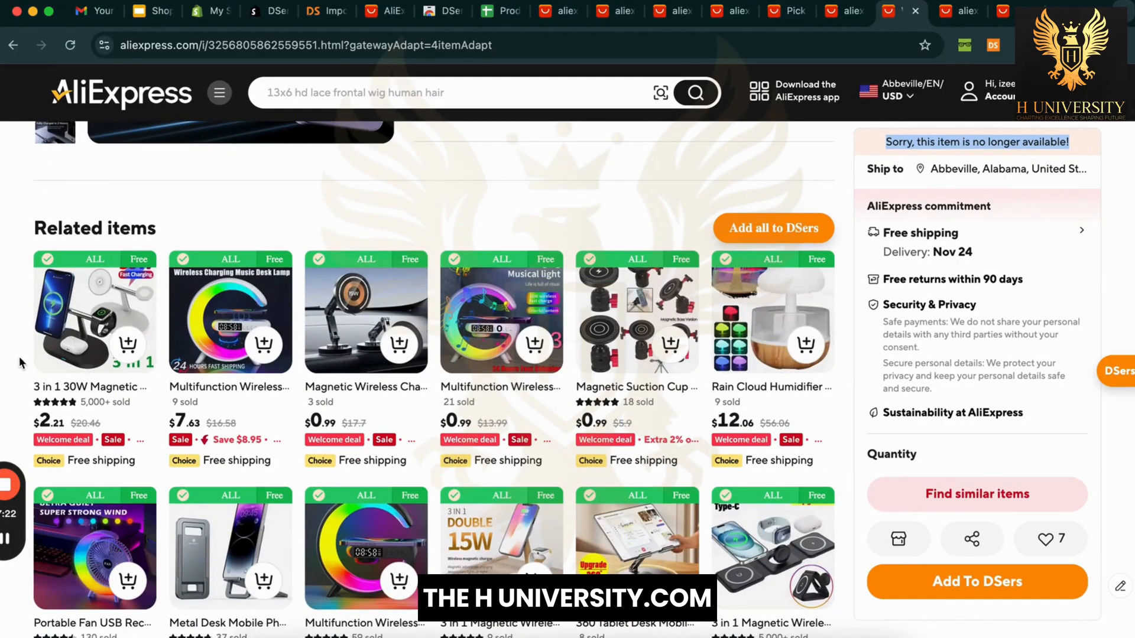
mouse_move(112, 285)
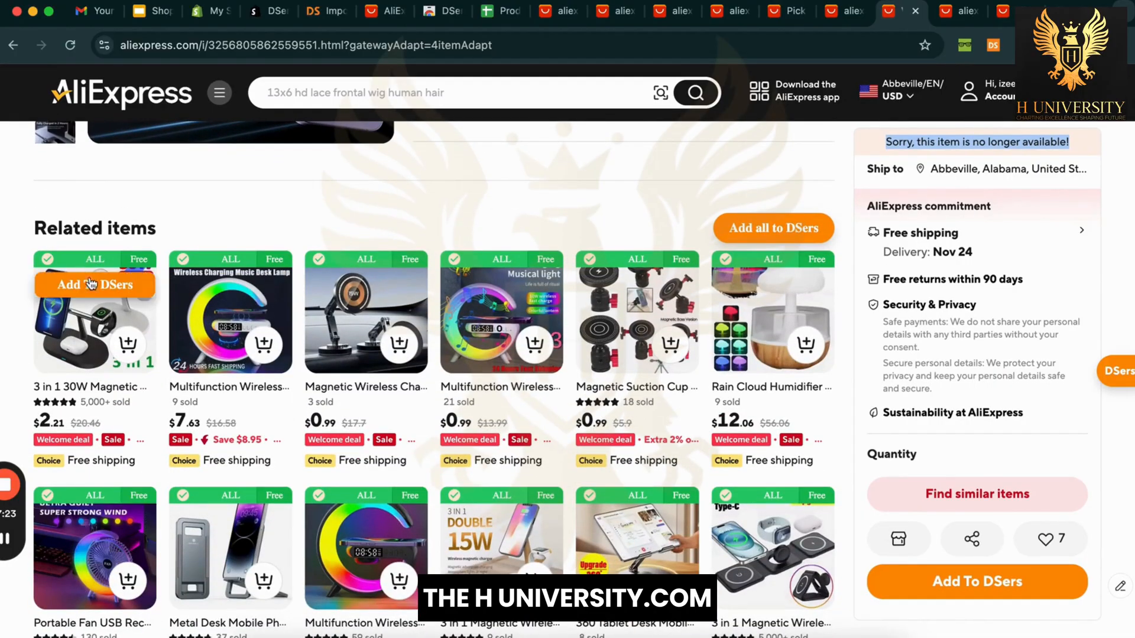
left_click(120, 279)
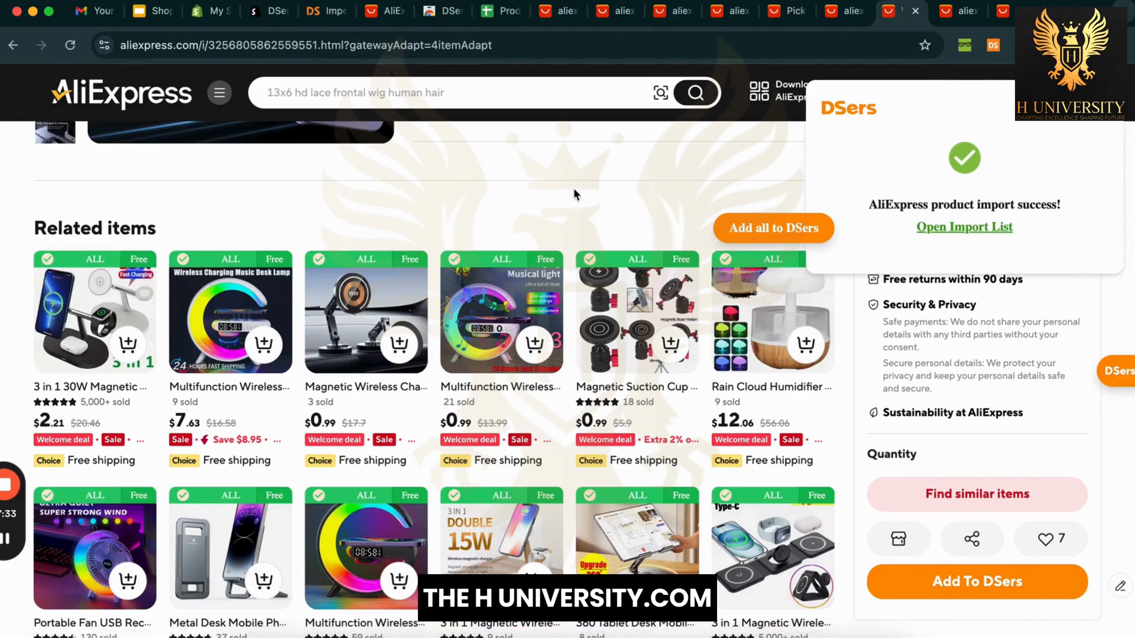
left_click(255, 279)
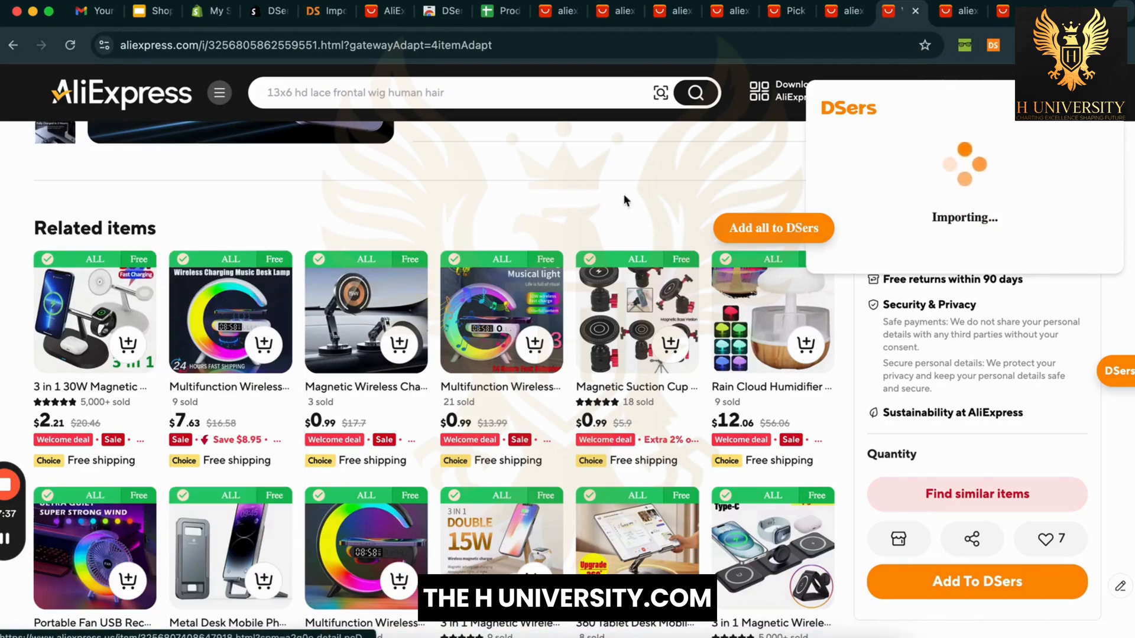
mouse_move(789, 282)
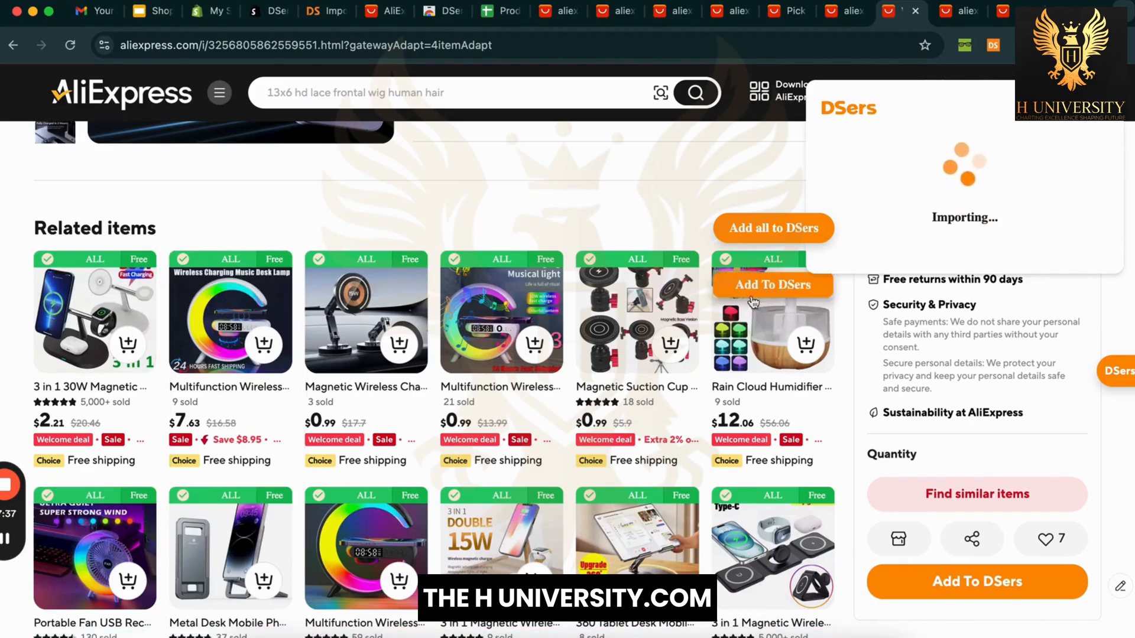
left_click(789, 282)
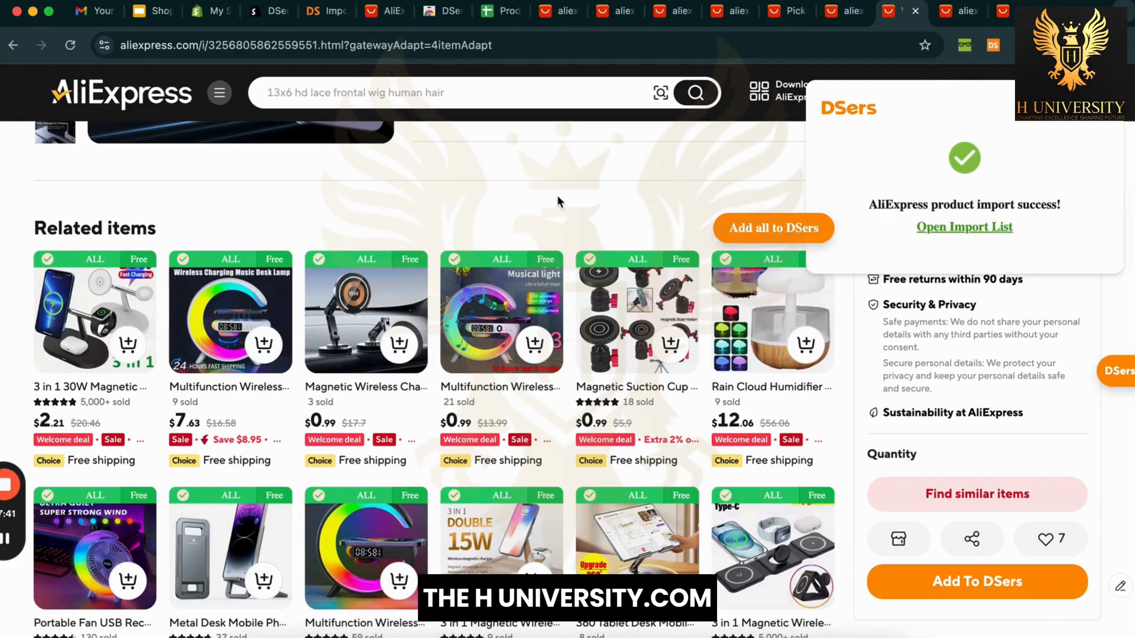
Step: Import the $26.2 3-in-1 magnetic wireless charger into DSers
scroll(556, 201, "down", 3)
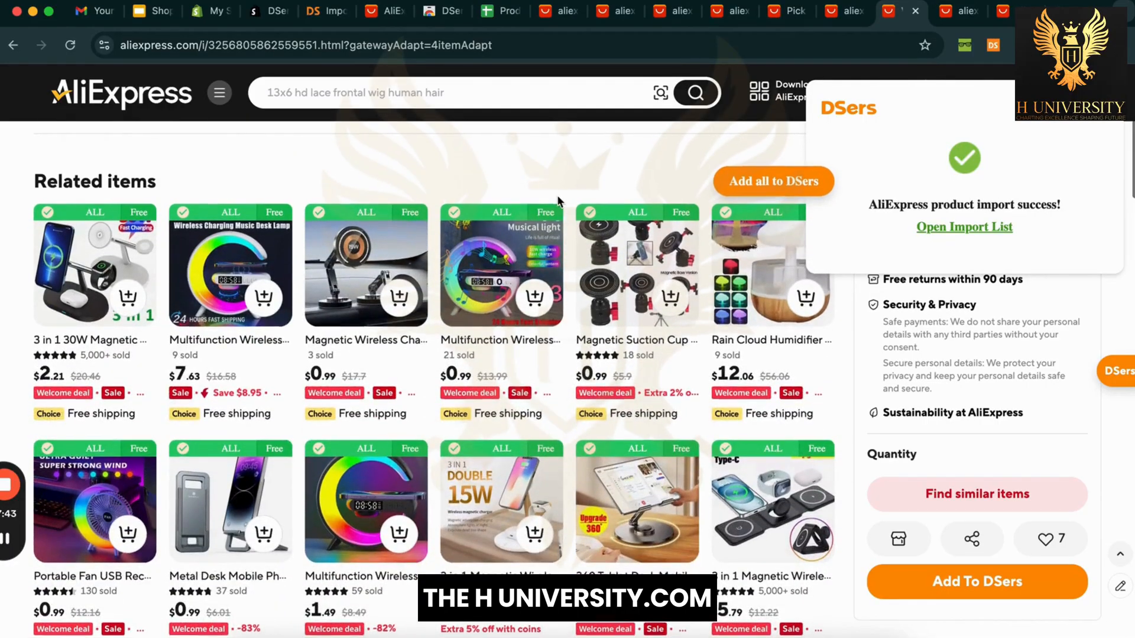
scroll(557, 201, "down", 1)
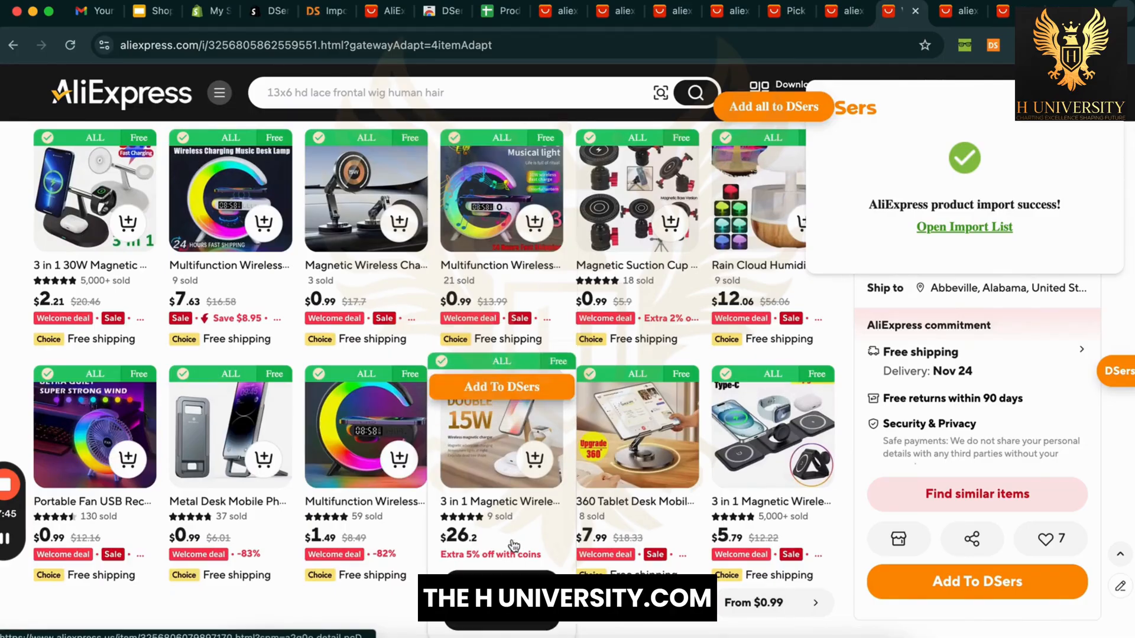
mouse_move(637, 427)
mouse_move(512, 430)
left_click(501, 389)
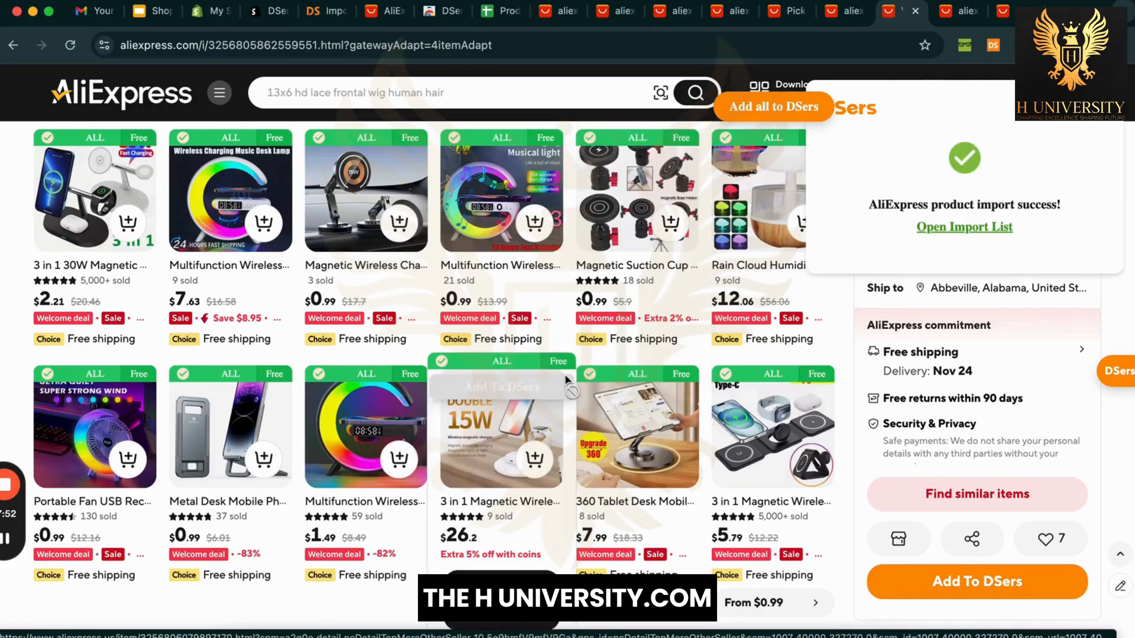
scroll(567, 305, "down", 2)
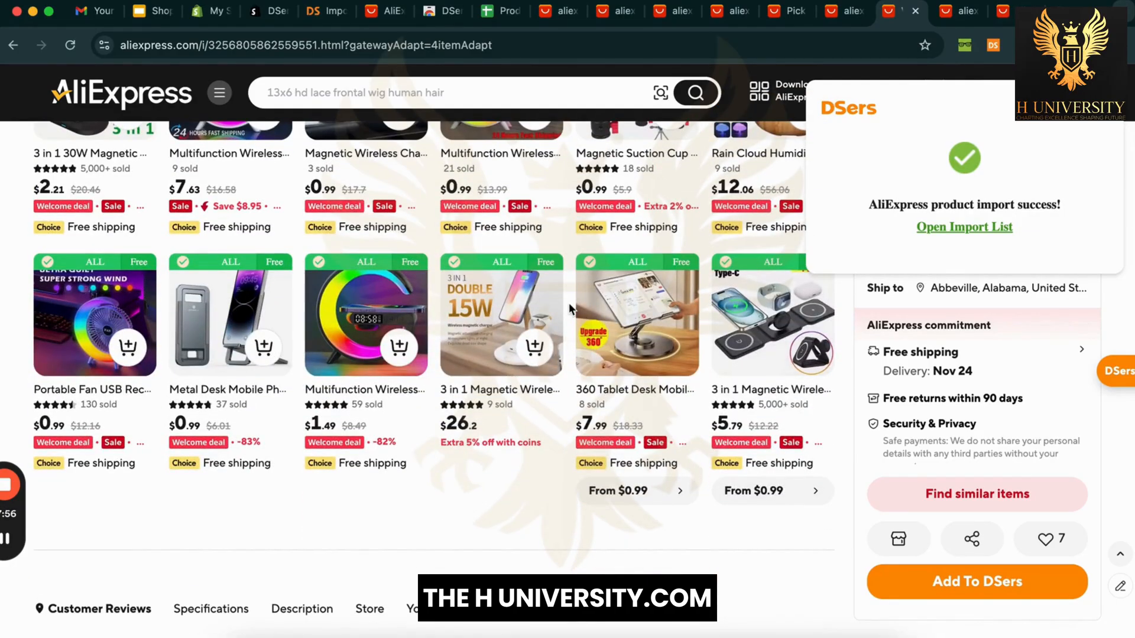
scroll(569, 302, "down", 4)
scroll(569, 303, "up", 2)
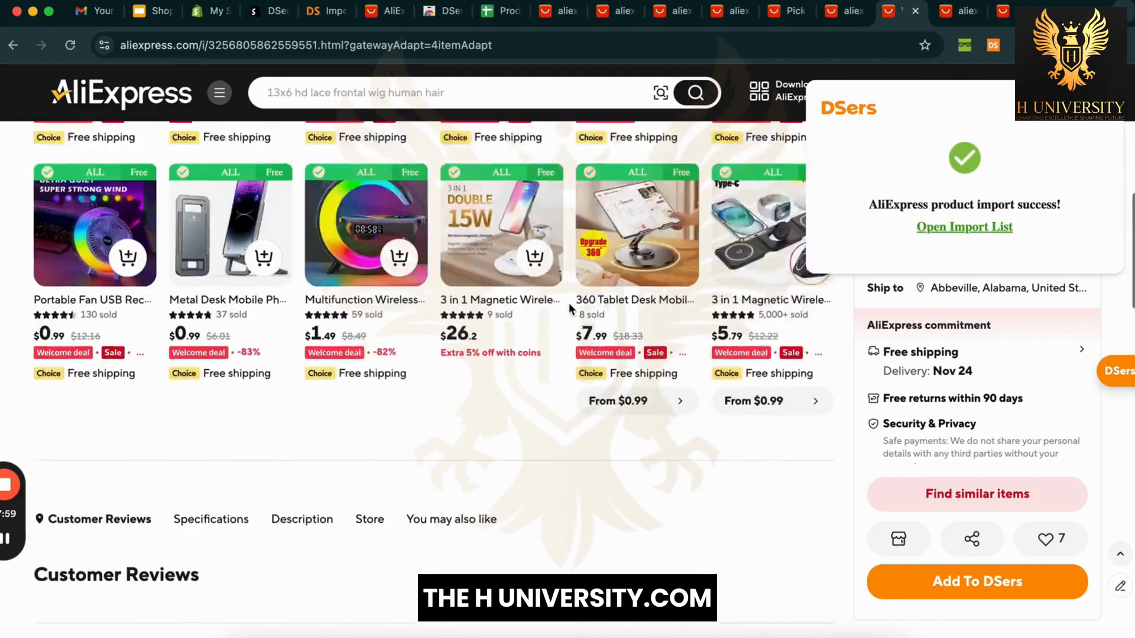
scroll(569, 303, "up", 6)
Step: Close the broken product tab and strip the tracking parameters after .html from the current address
left_click(962, 25)
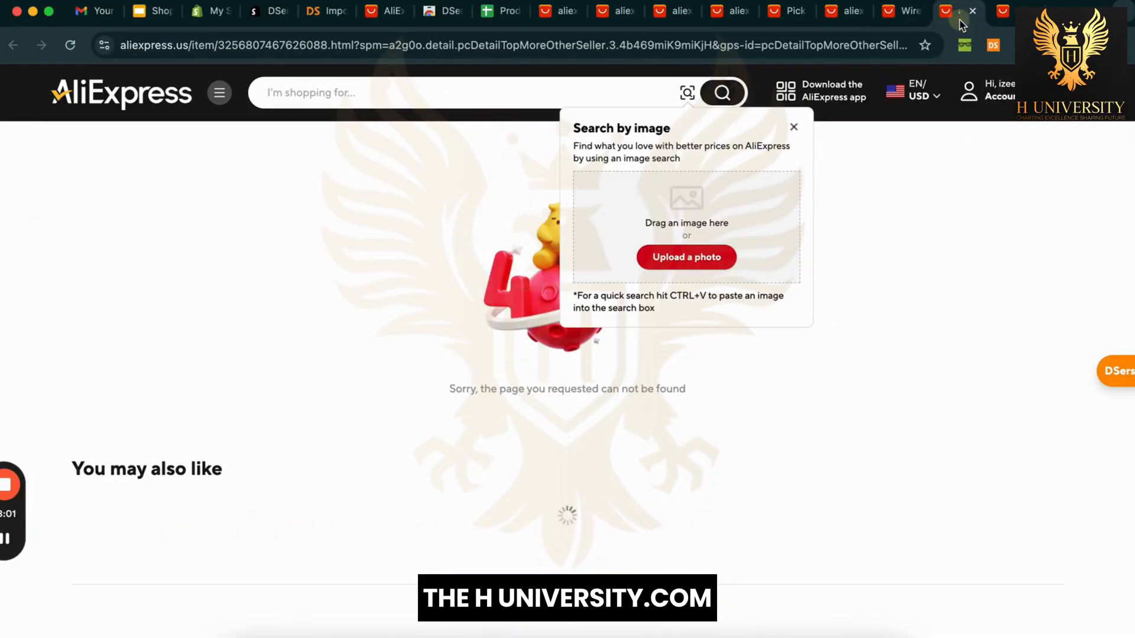
left_click(974, 12)
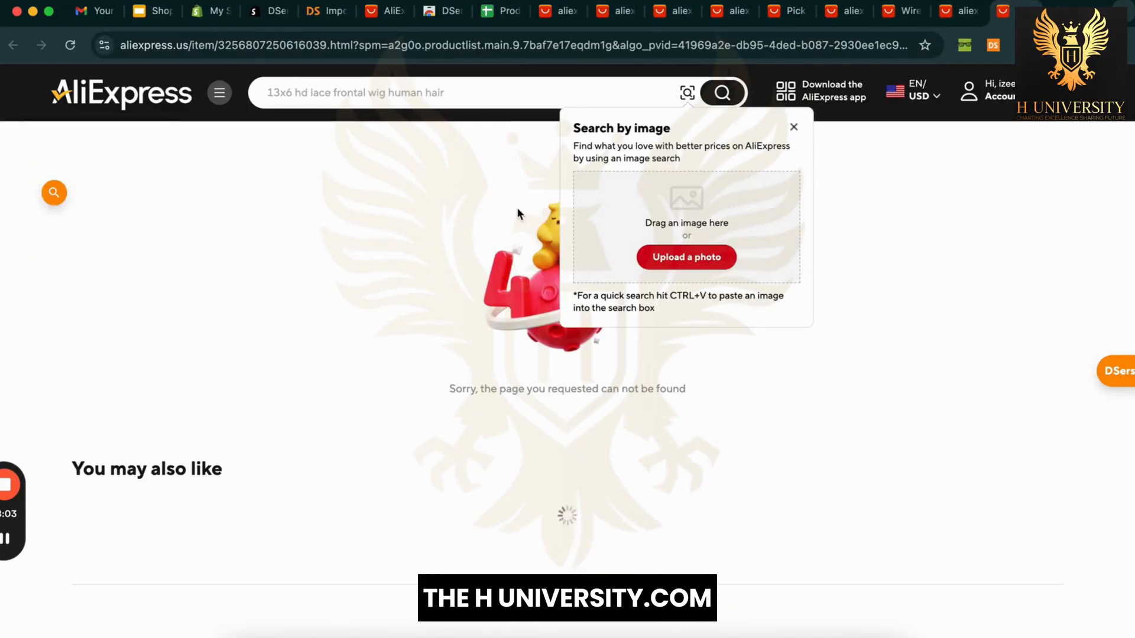
left_click(354, 47)
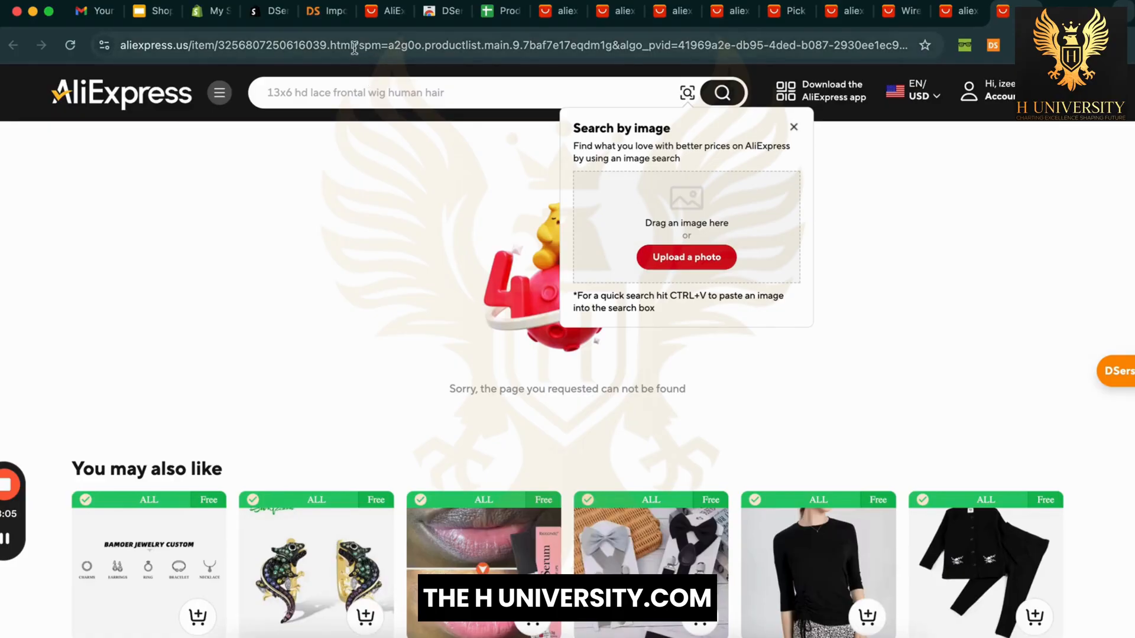
left_click_drag(354, 47, 1134, 51)
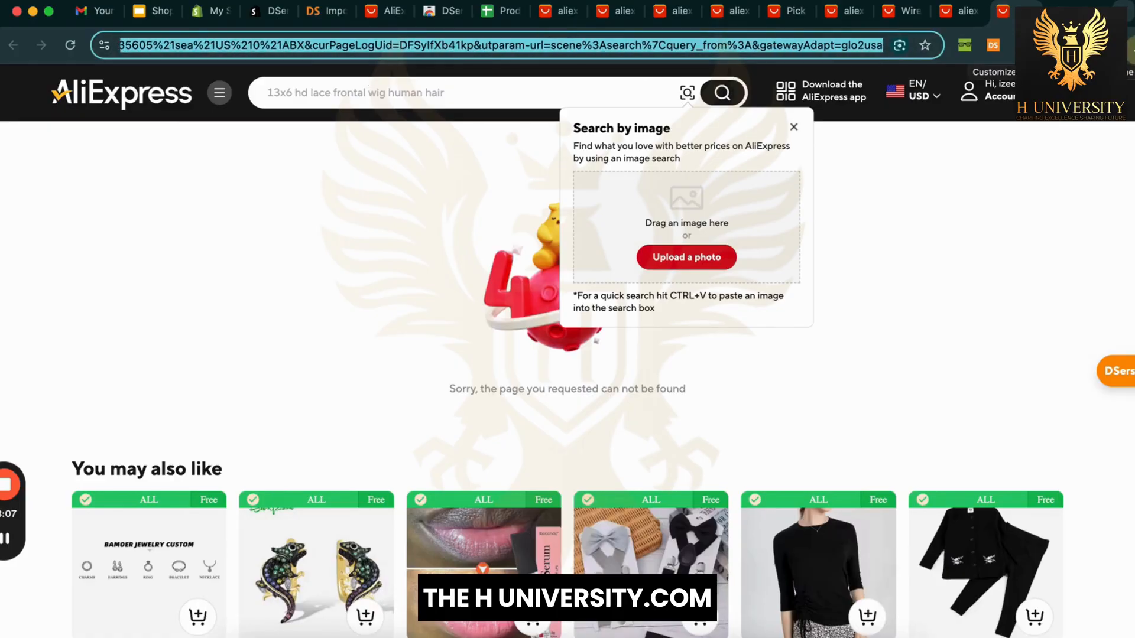
key("BackSpace")
key("Return")
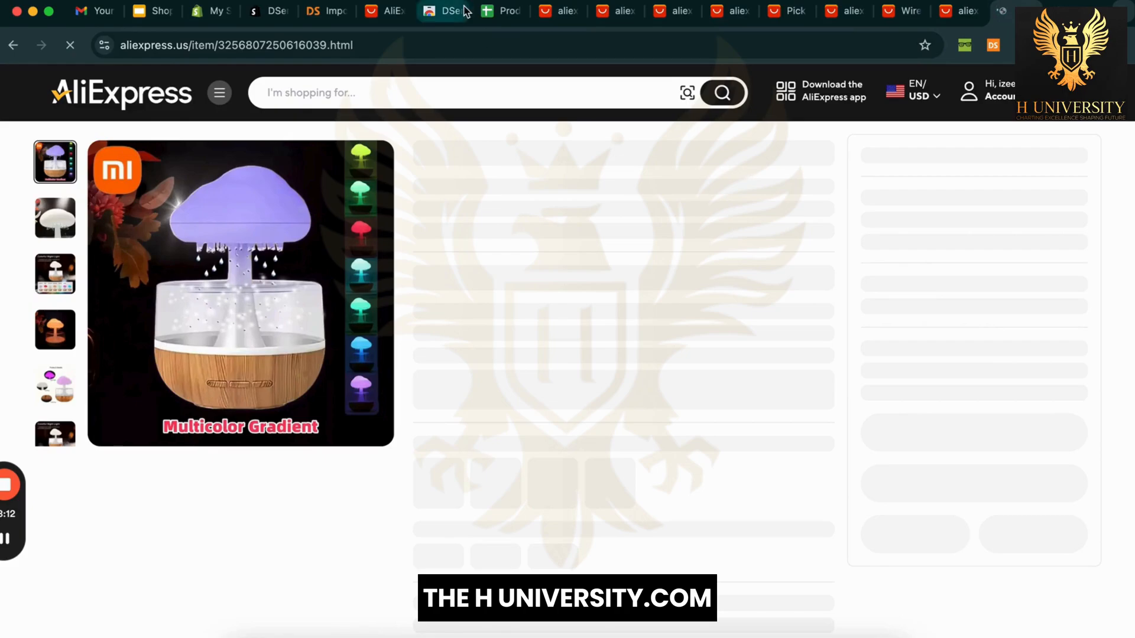
Step: Paste a clean link into another 404 tab to open the $9.08 3 in 1 Magnetic Wireless Charger Stand
left_click(603, 13)
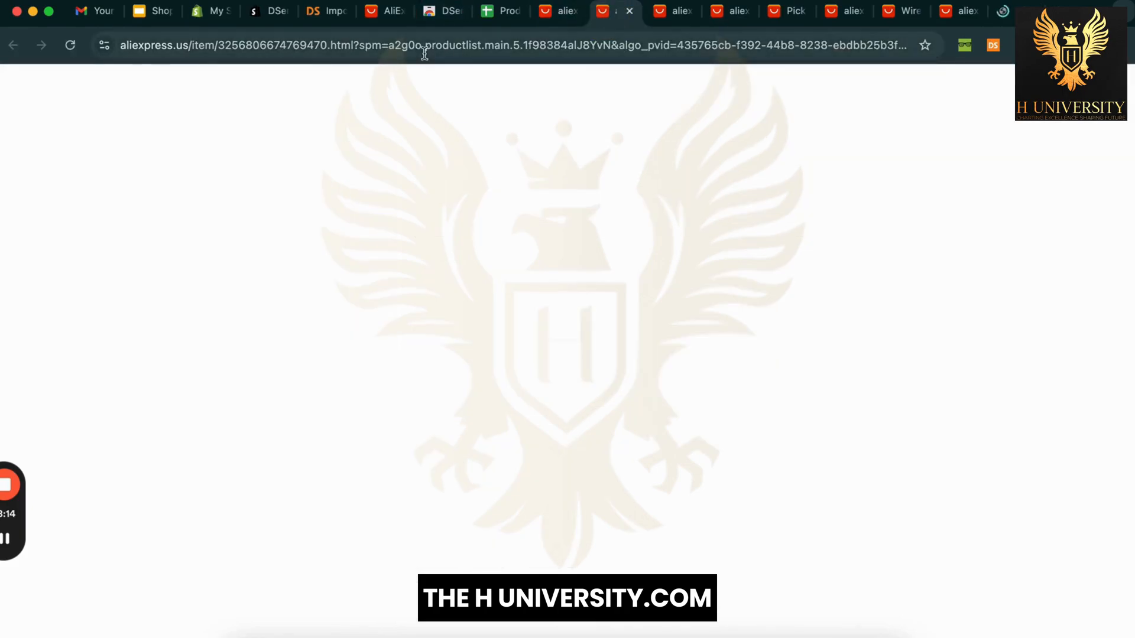
left_click(362, 46)
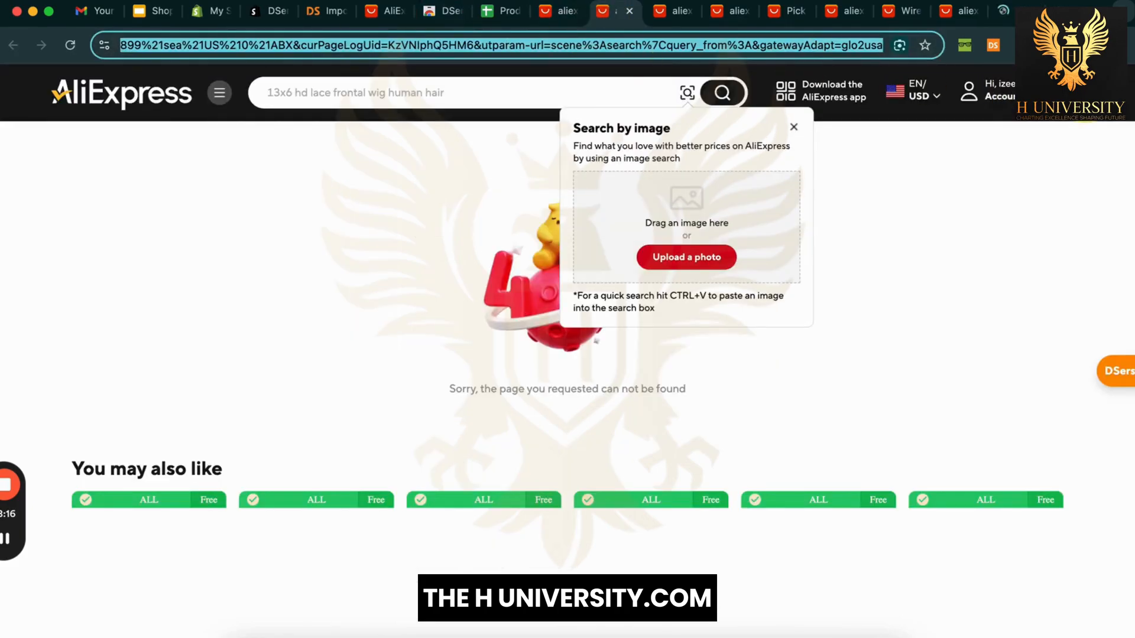
type("https://www.aliexpress.us/item/3256806674769470.html")
key("Return")
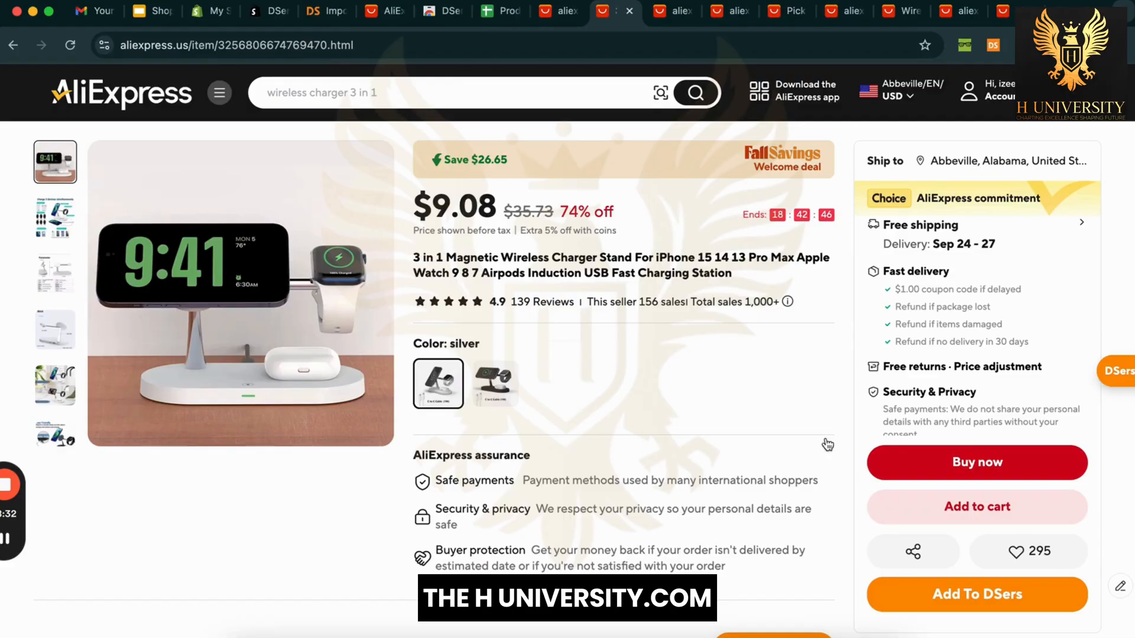
Step: Import the 3 in 1 charger stand into DSers, then clean the next tab's address and import that charger stand
left_click(913, 601)
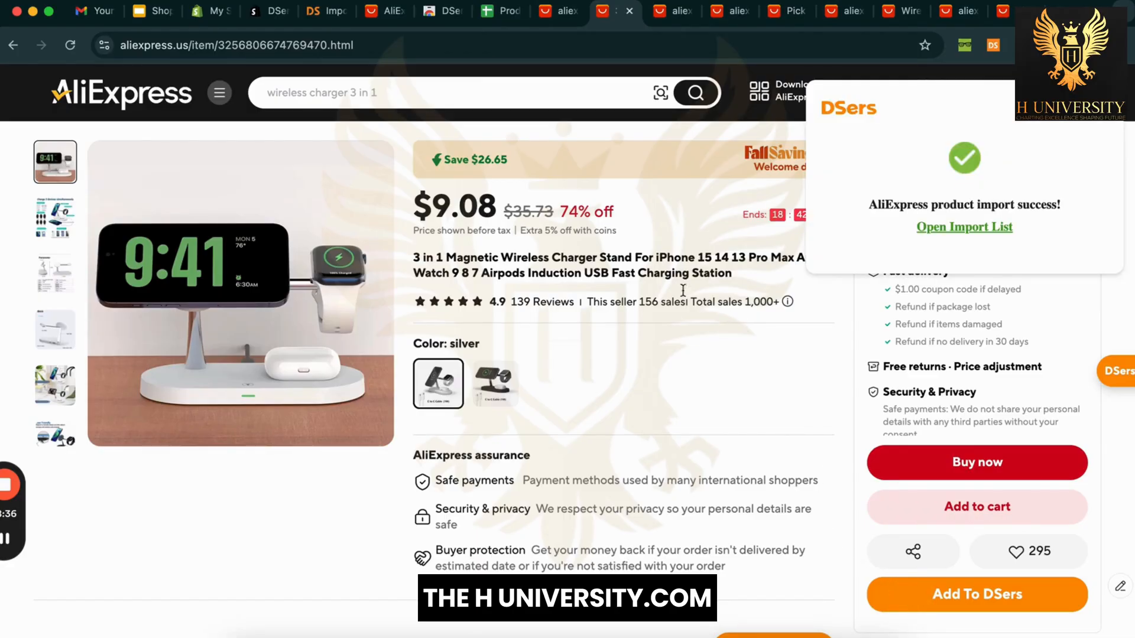
left_click(670, 10)
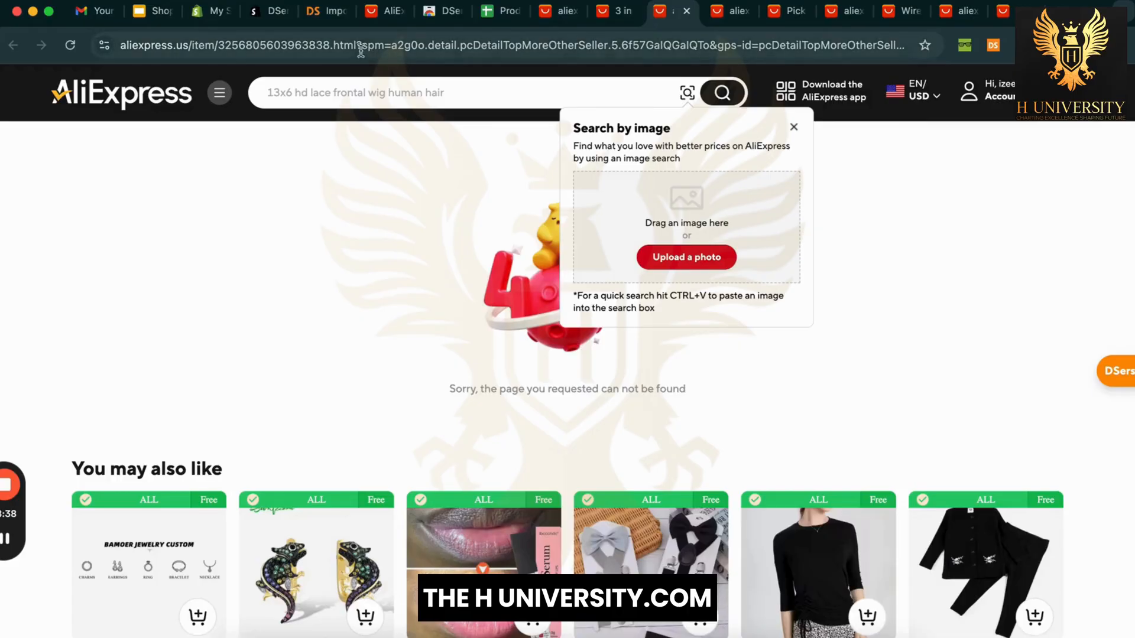
left_click_drag(357, 46, 1011, 45)
key("BackSpace")
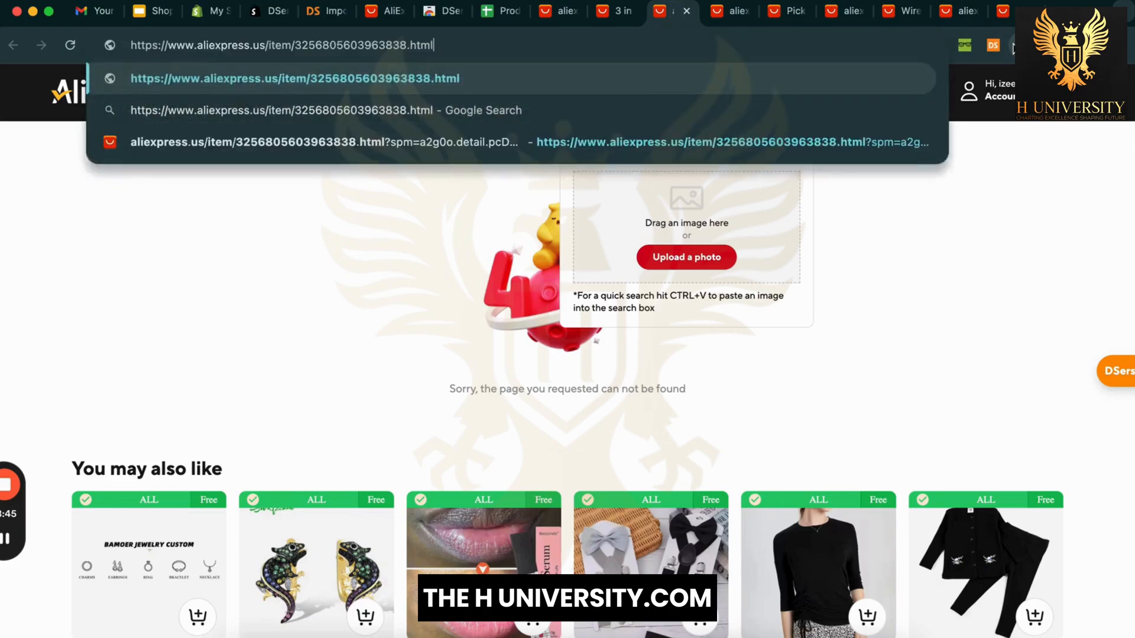
key("Return")
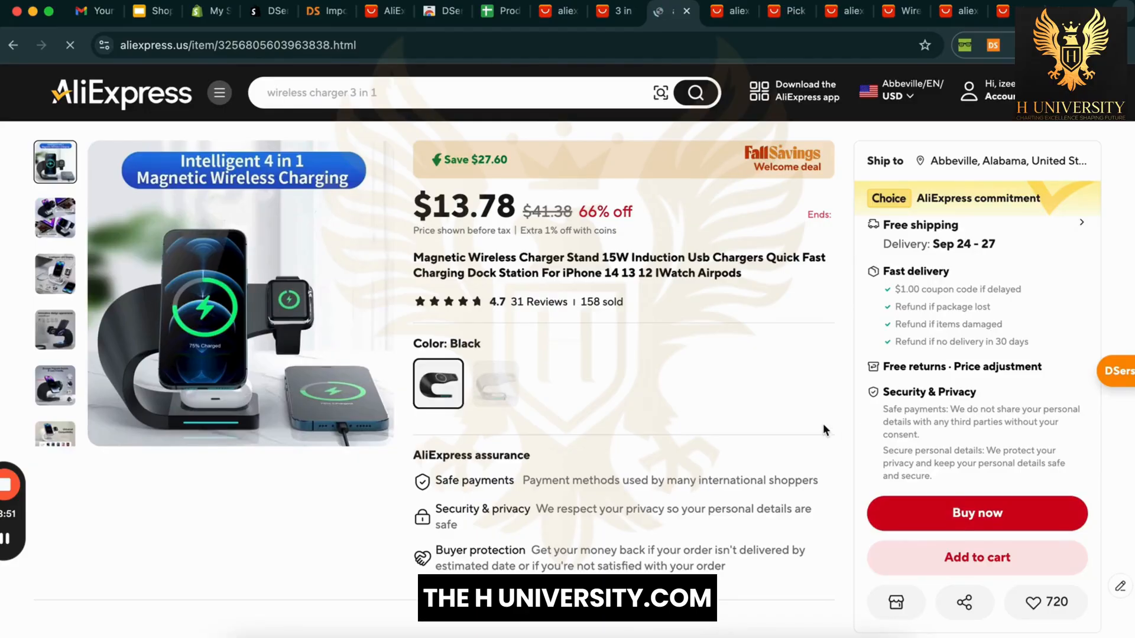
scroll(826, 430, "down", 2)
left_click(933, 596)
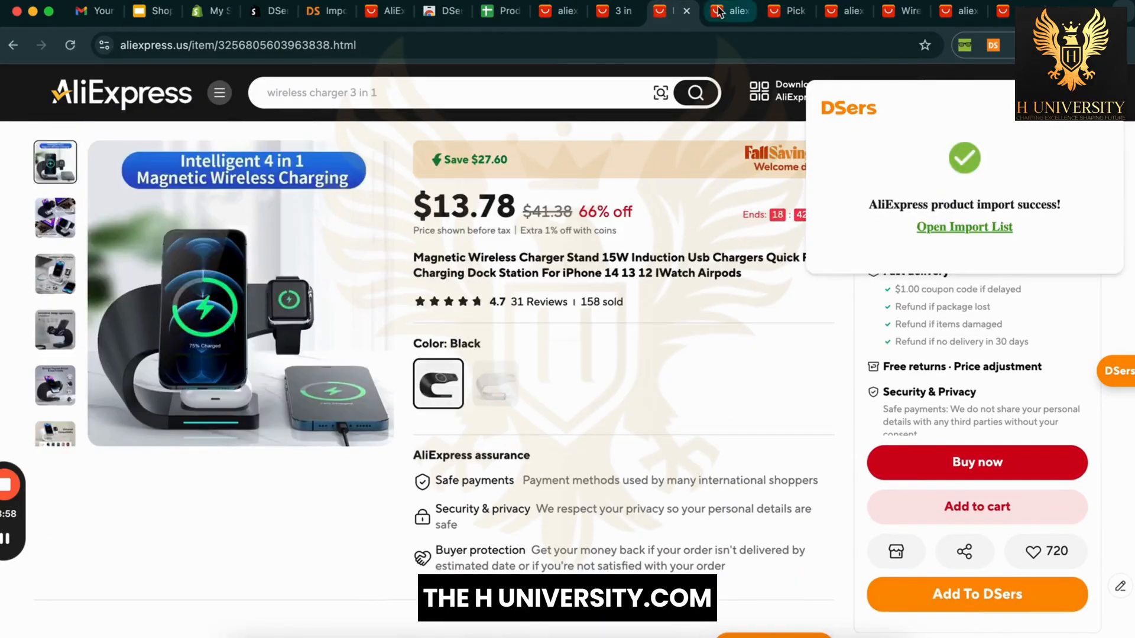
Step: Paste clean product links into the remaining 404 tabs, closing the free shipping picks tab
left_click(718, 10)
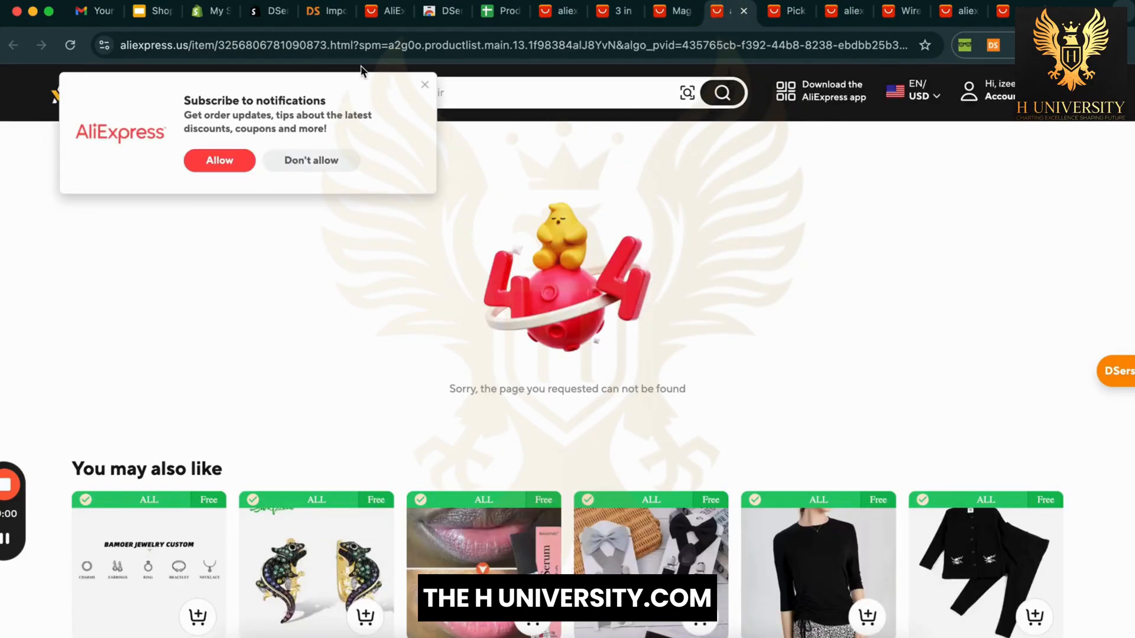
left_click(362, 45)
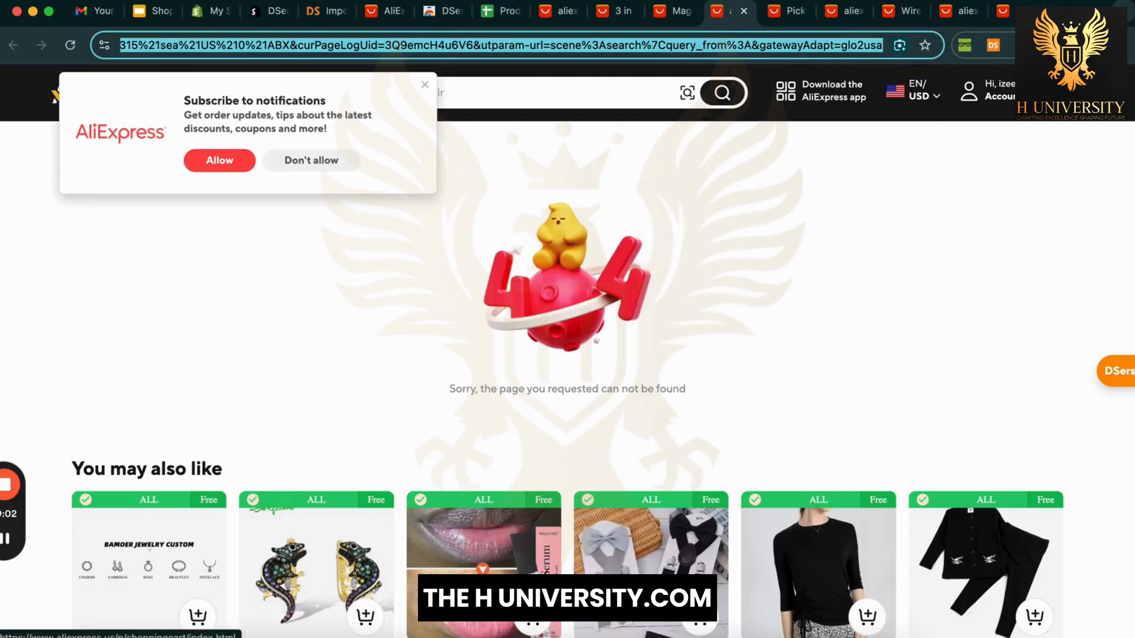
type("aliexpress.us/item/3256806781090873.html")
key("Return")
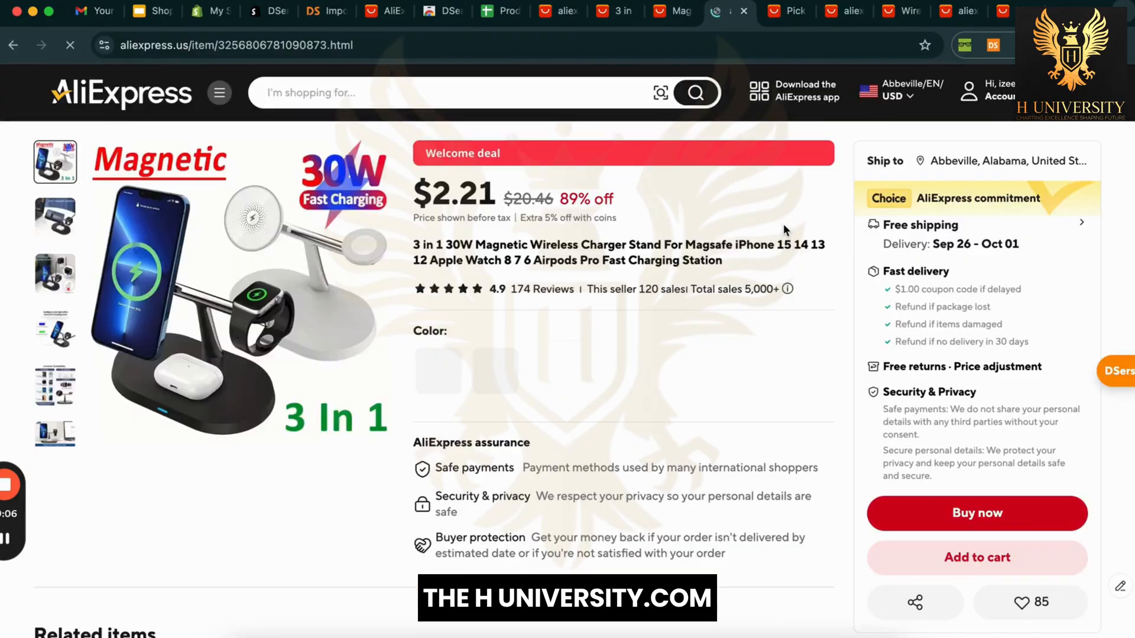
key("ctrl+Tab")
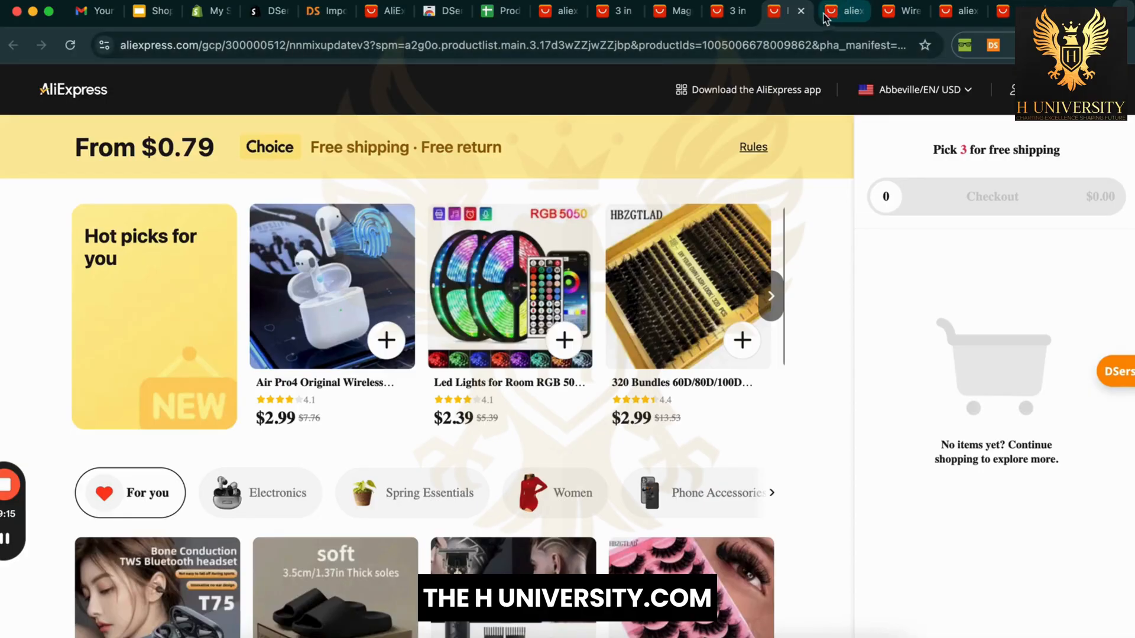
key("super+w")
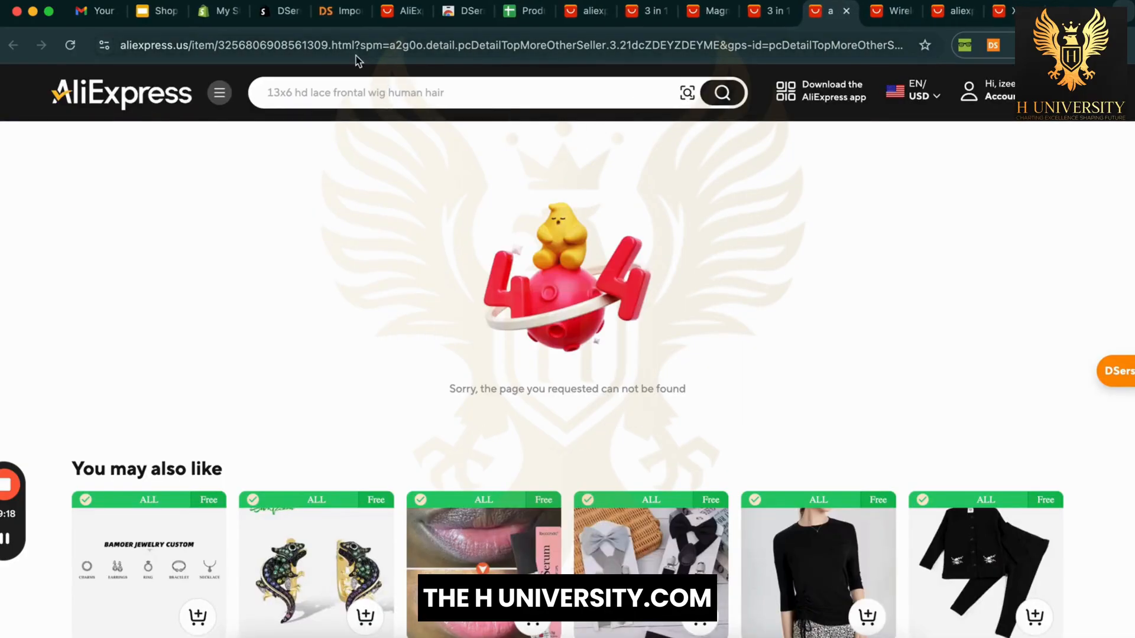
left_click(512, 45)
type("https://www.aliexpress.us/item/3256806908561309.html")
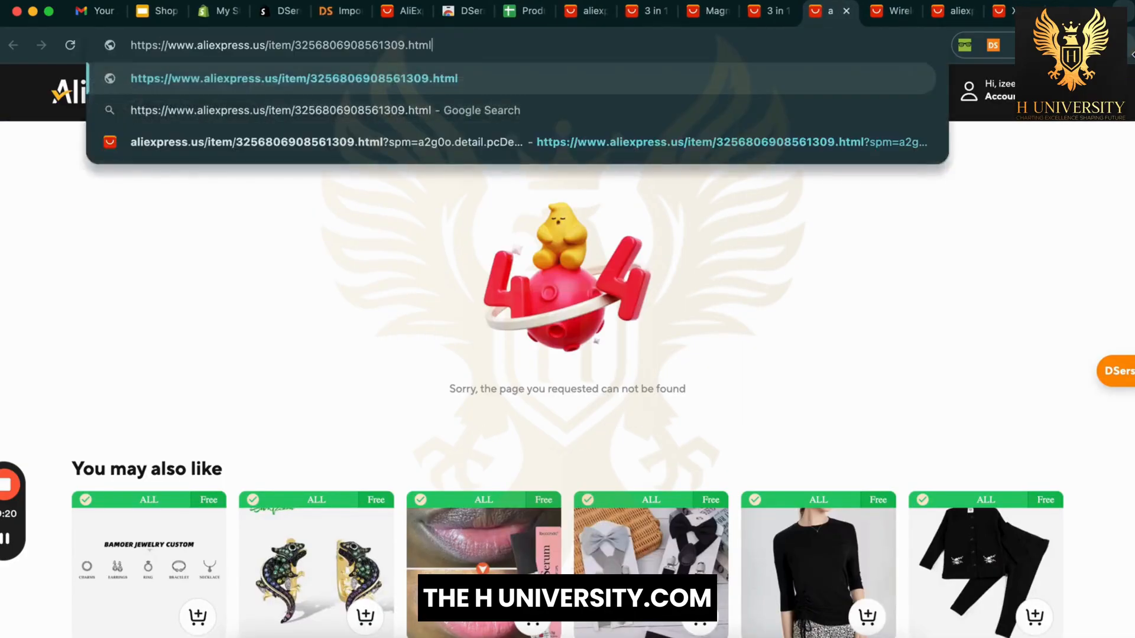
key("Return")
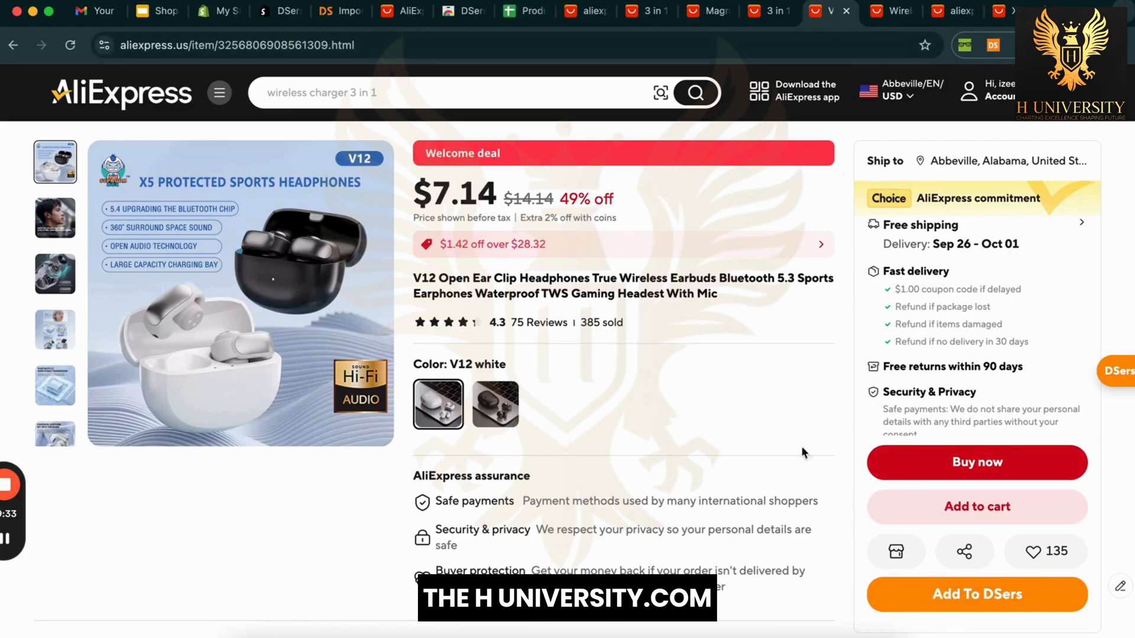
Step: Remove ?gatewayAdapt from the power bank address, reload, and try the white colour
left_click(879, 14)
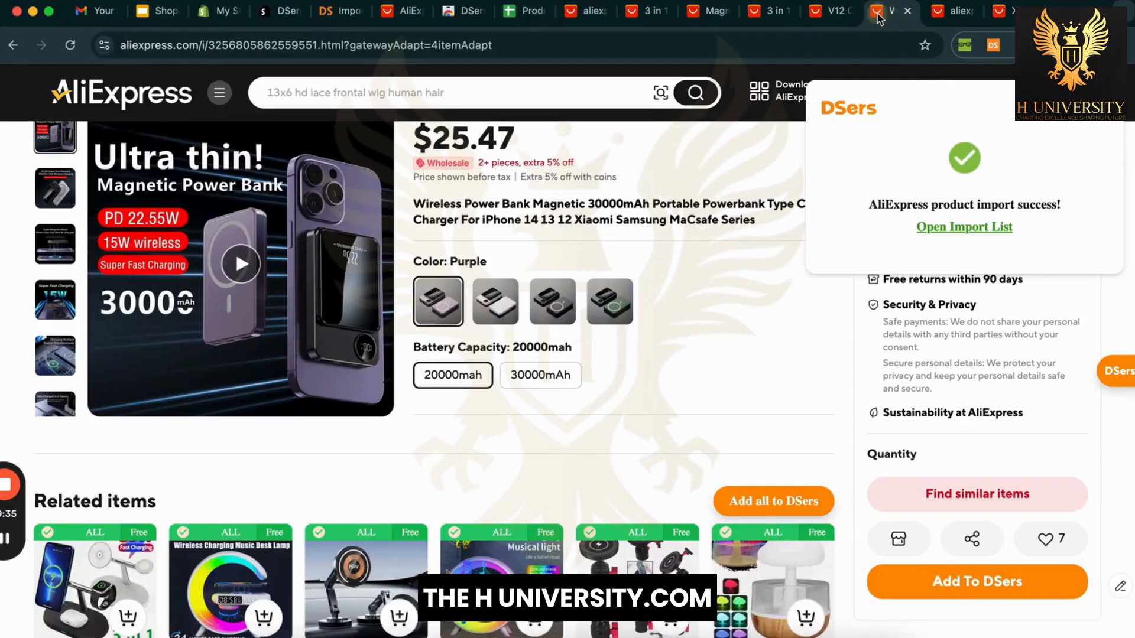
scroll(762, 371, "up", 1)
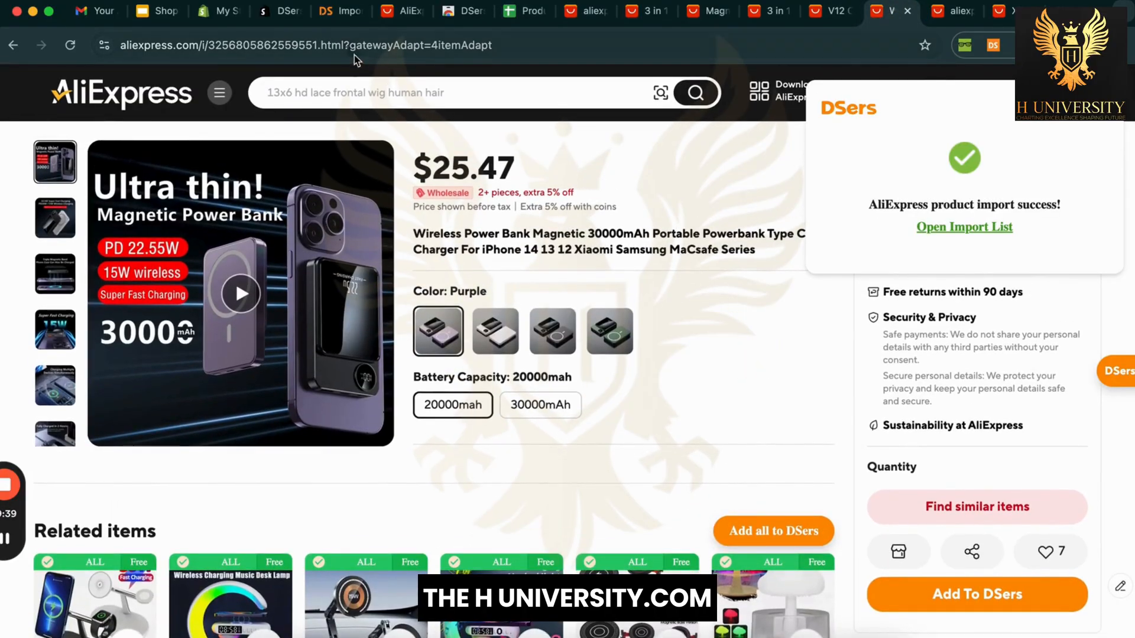
left_click_drag(363, 45, 580, 49)
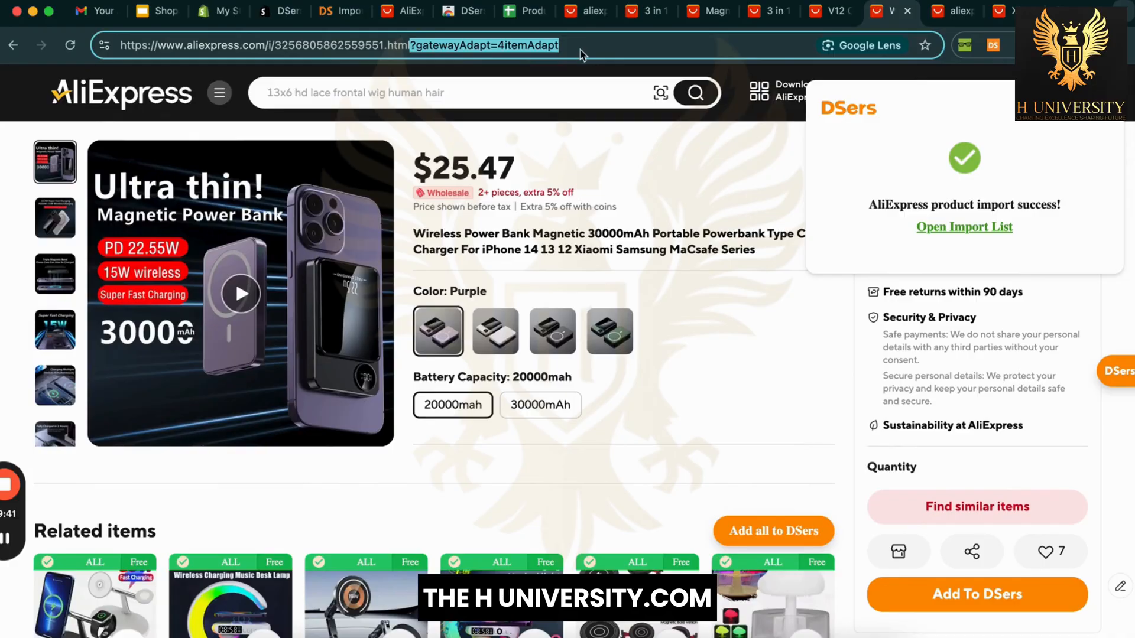
key("BackSpace")
key("Return")
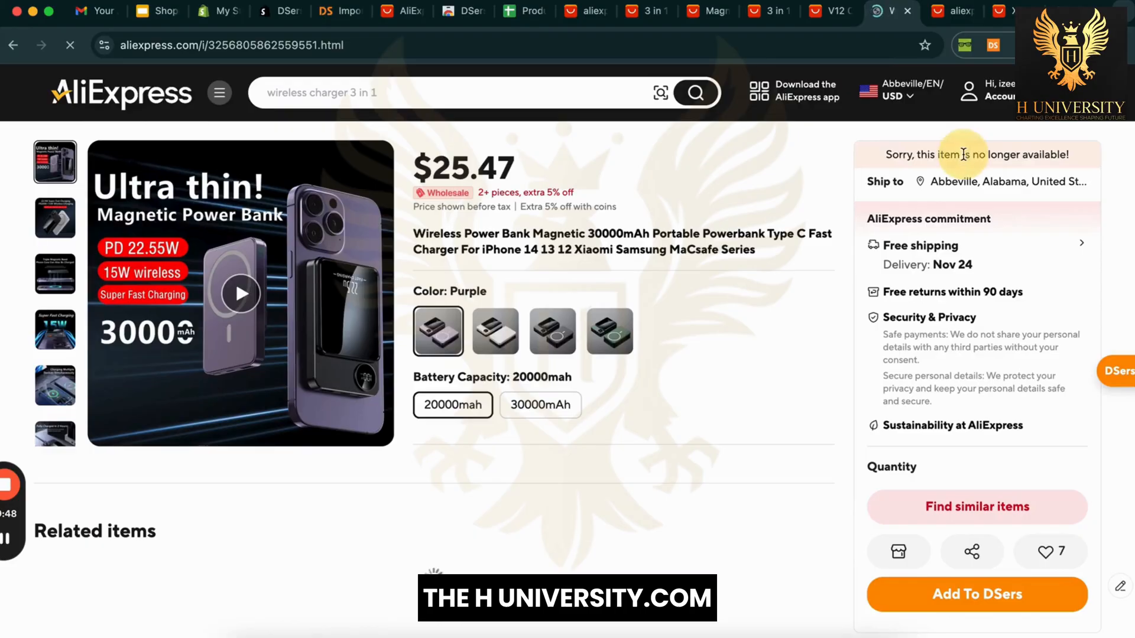
triple_click(963, 155)
left_click(727, 373)
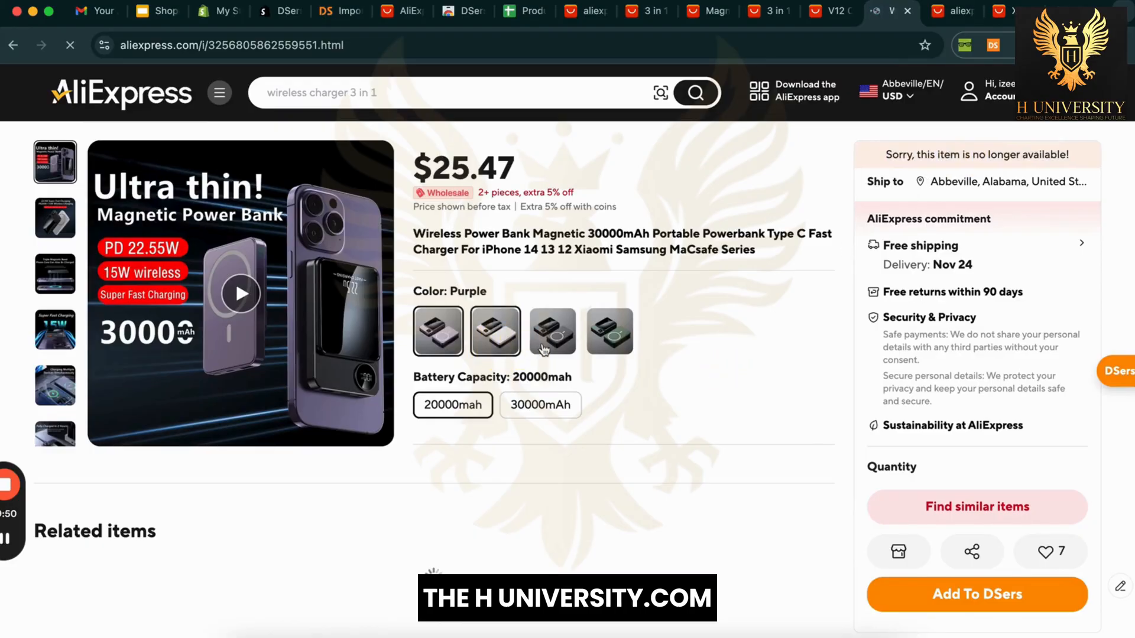
left_click(495, 331)
Step: Browse the power bank's related items and humidifier tab, then return to the DSers import list
scroll(752, 365, "down", 3)
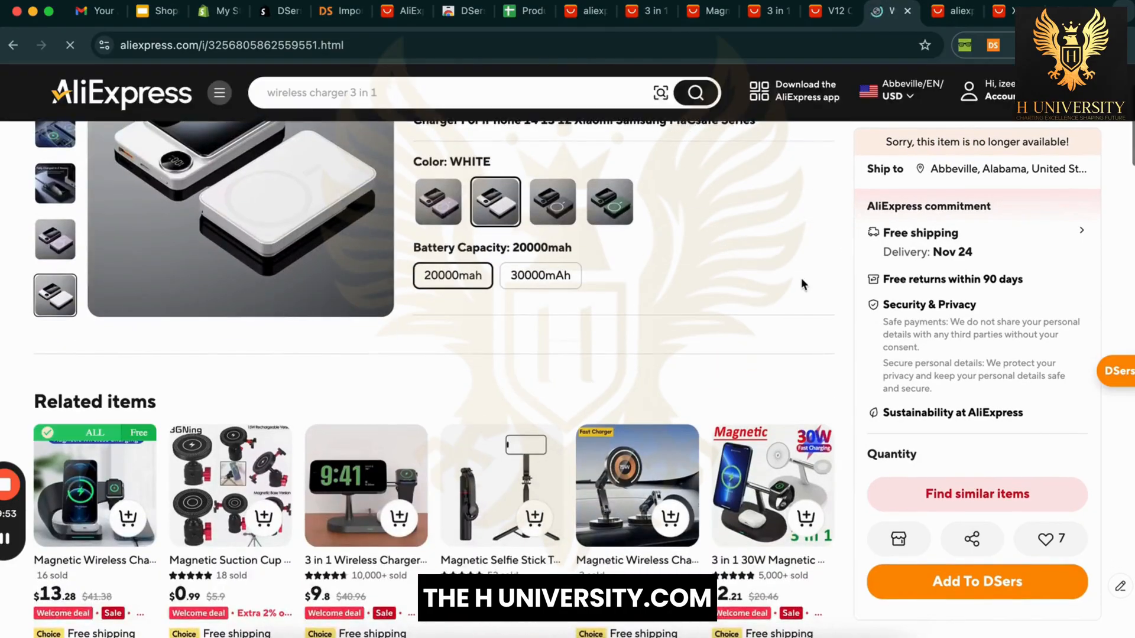
scroll(832, 181, "down", 3)
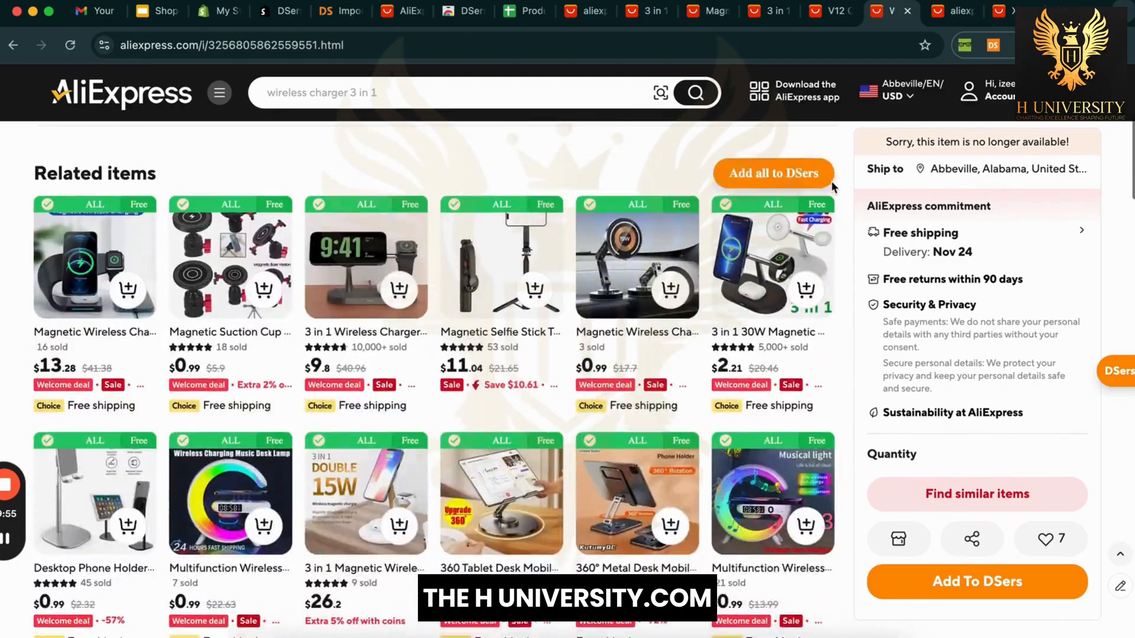
scroll(835, 408, "down", 5)
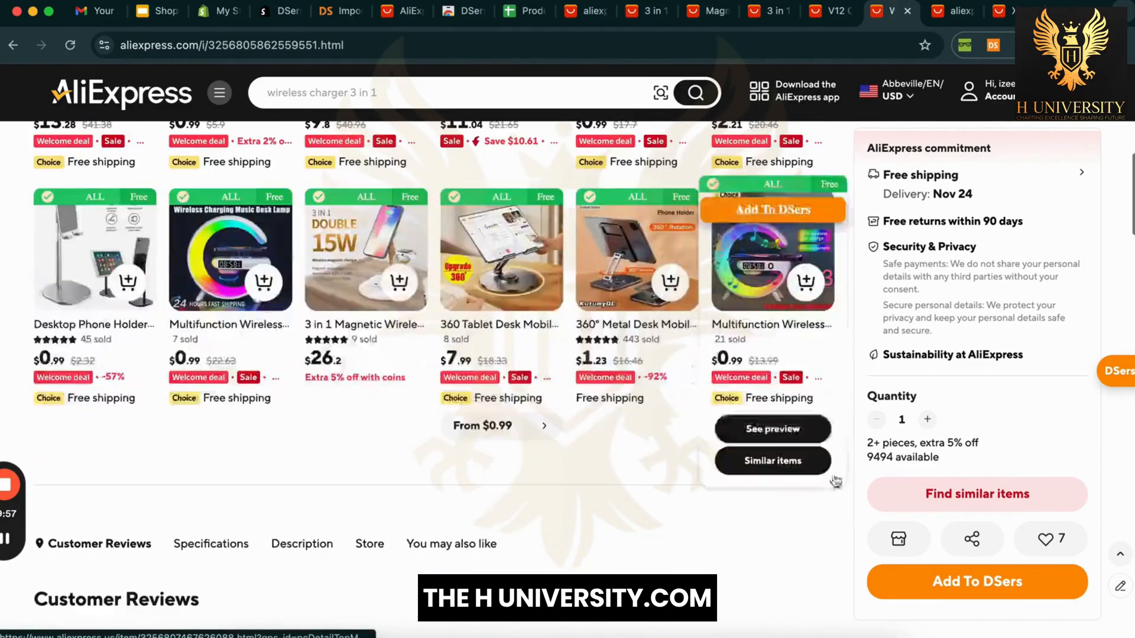
scroll(832, 499, "up", 10)
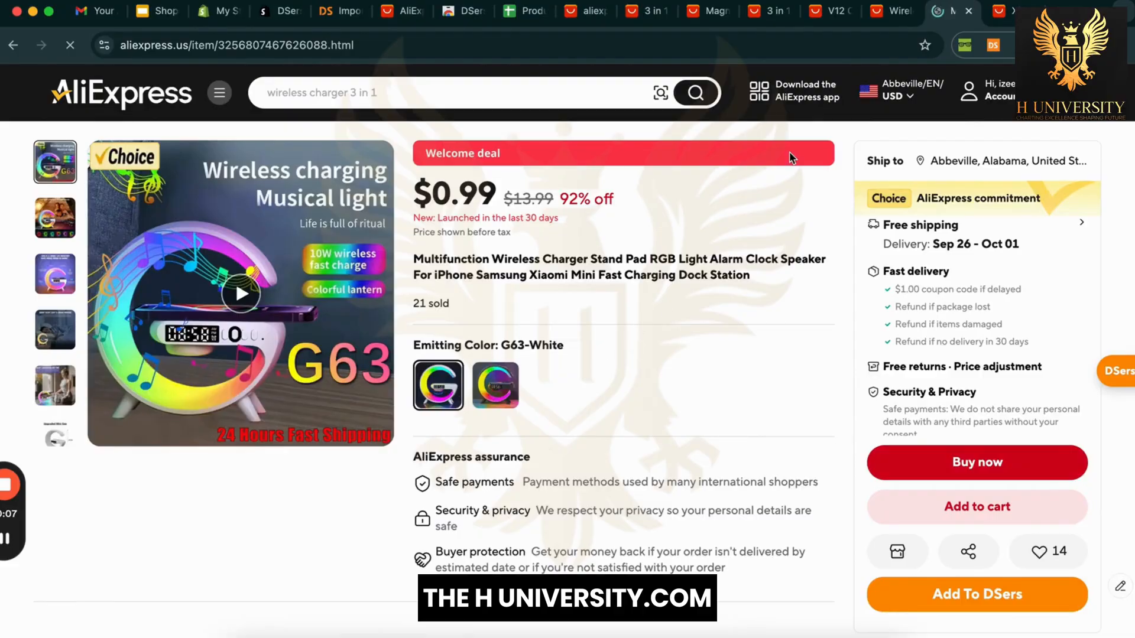
left_click(999, 13)
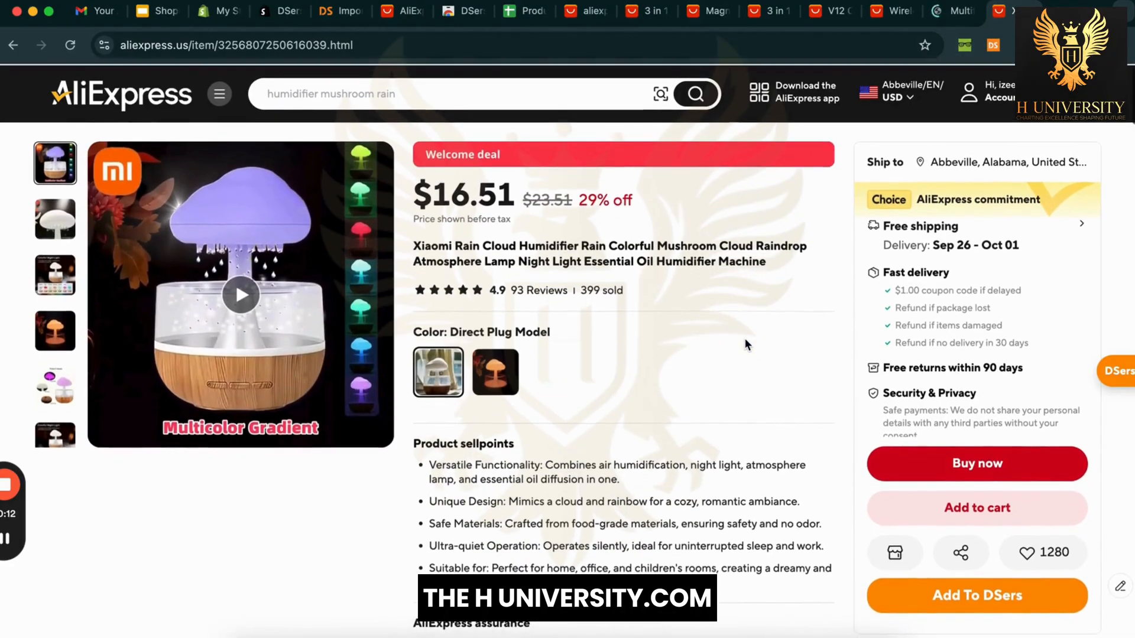
left_click(334, 12)
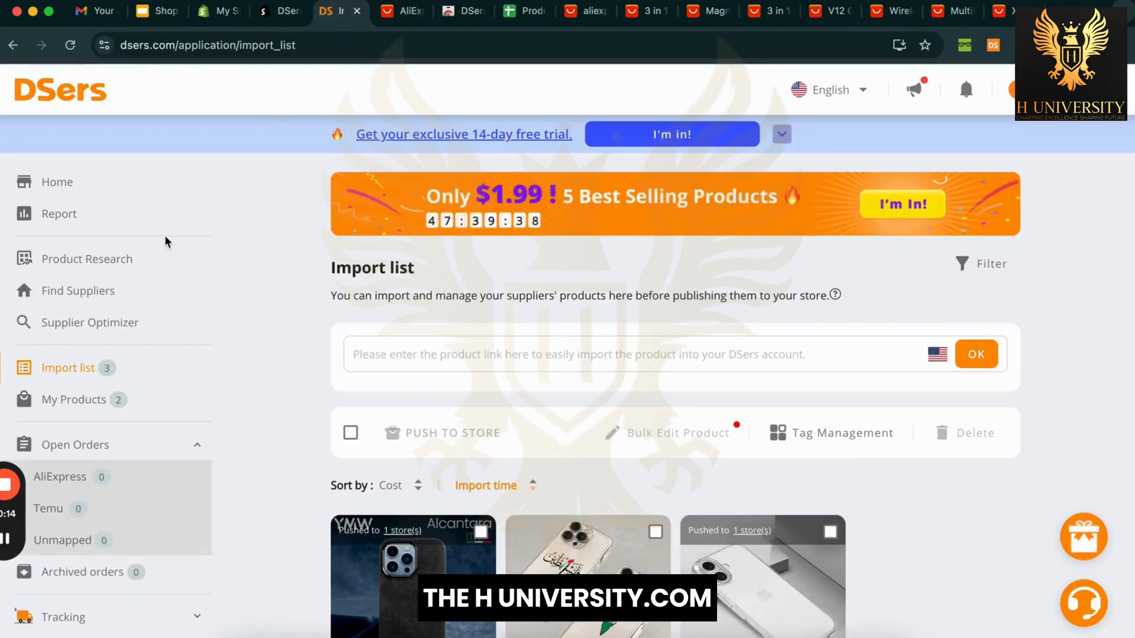
Step: Reload the DSers import list and check which store the phone case went to
right_click(273, 236)
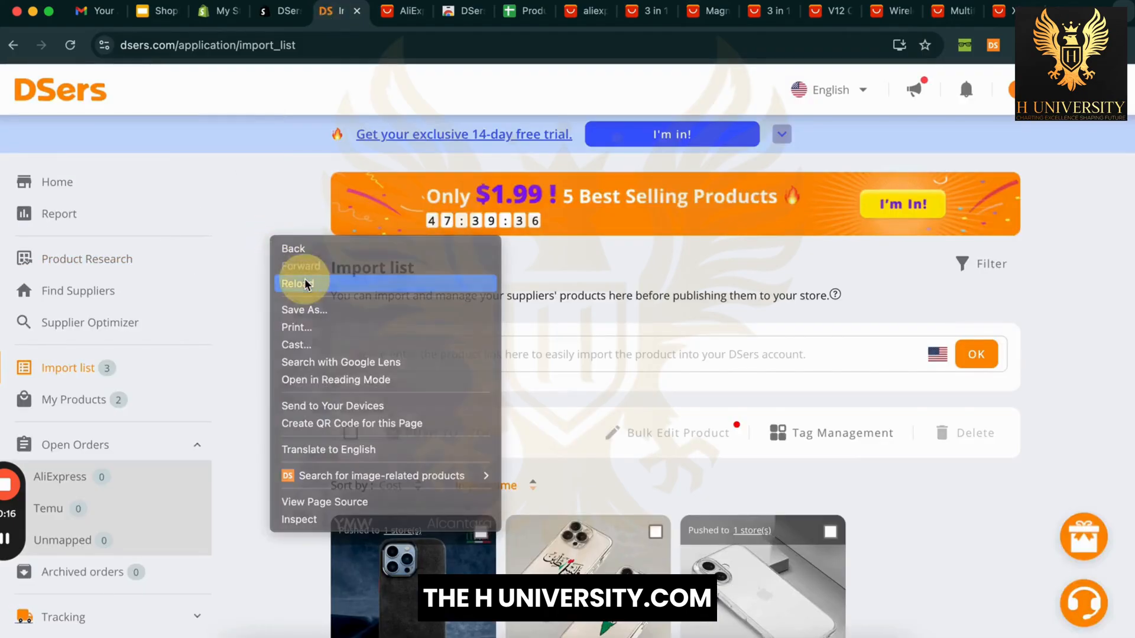
left_click(306, 283)
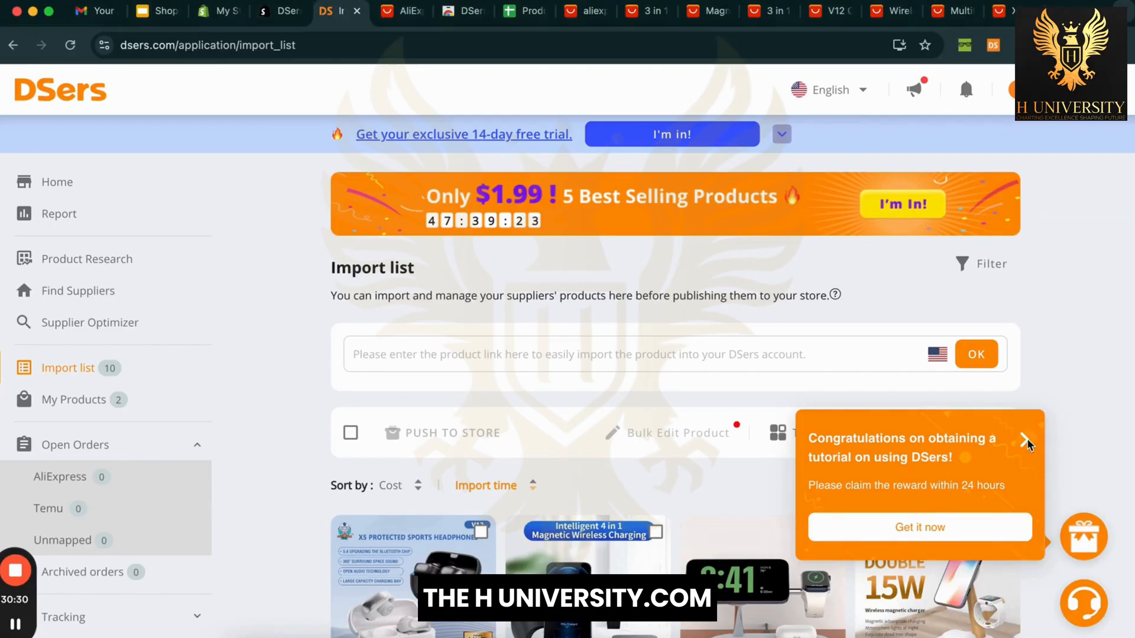
scroll(1079, 422, "down", 5)
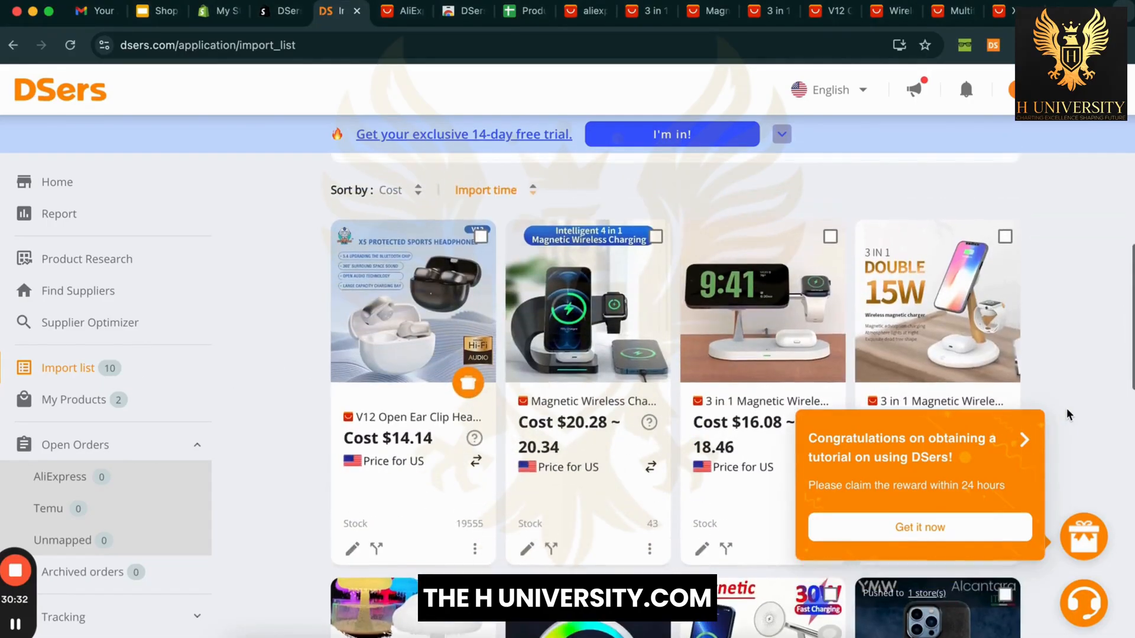
scroll(1069, 414, "down", 6)
scroll(940, 221, "up", 1)
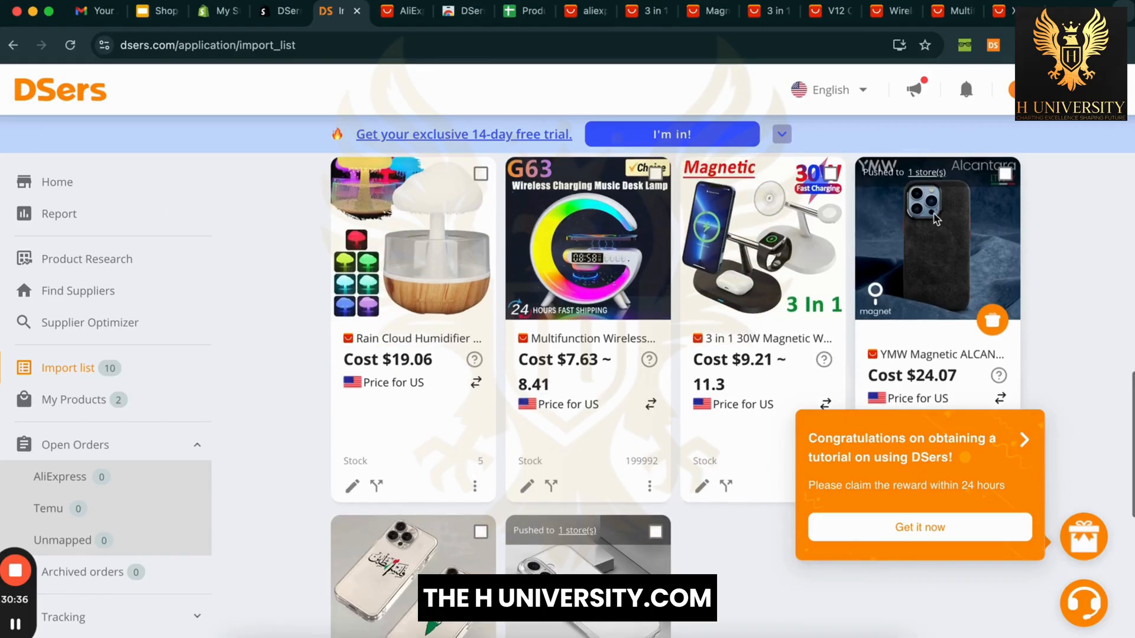
left_click(925, 172)
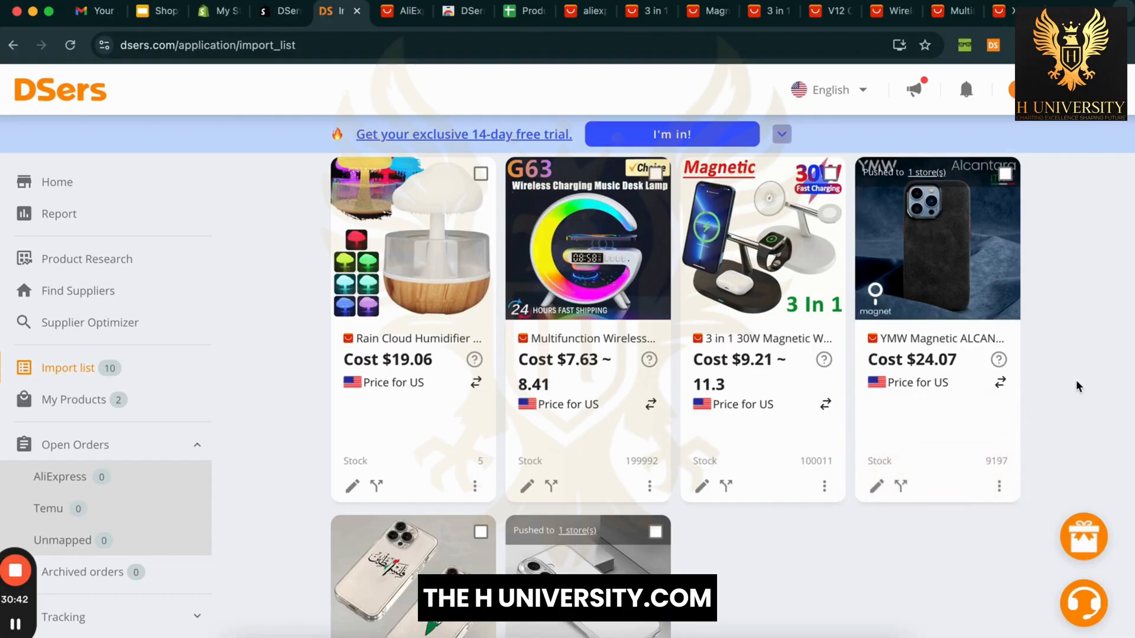
scroll(1078, 388, "up", 5)
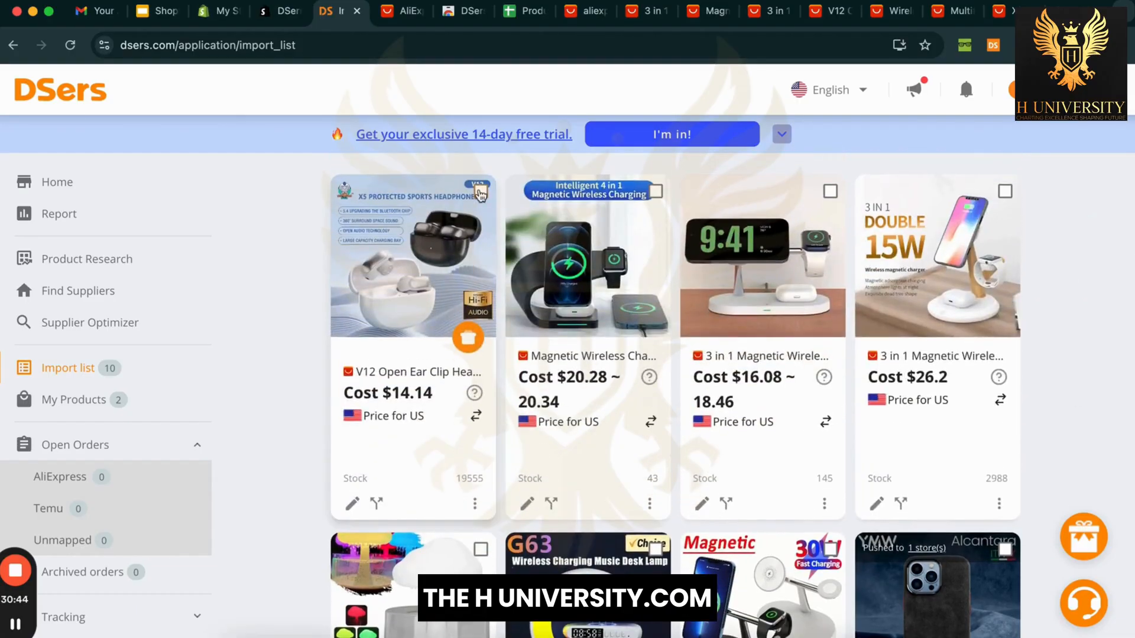
Step: Tick the V12 headphones, magnetic charging stand, Rain Cloud Humidifier and wireless lamp
left_click(481, 191)
left_click(656, 193)
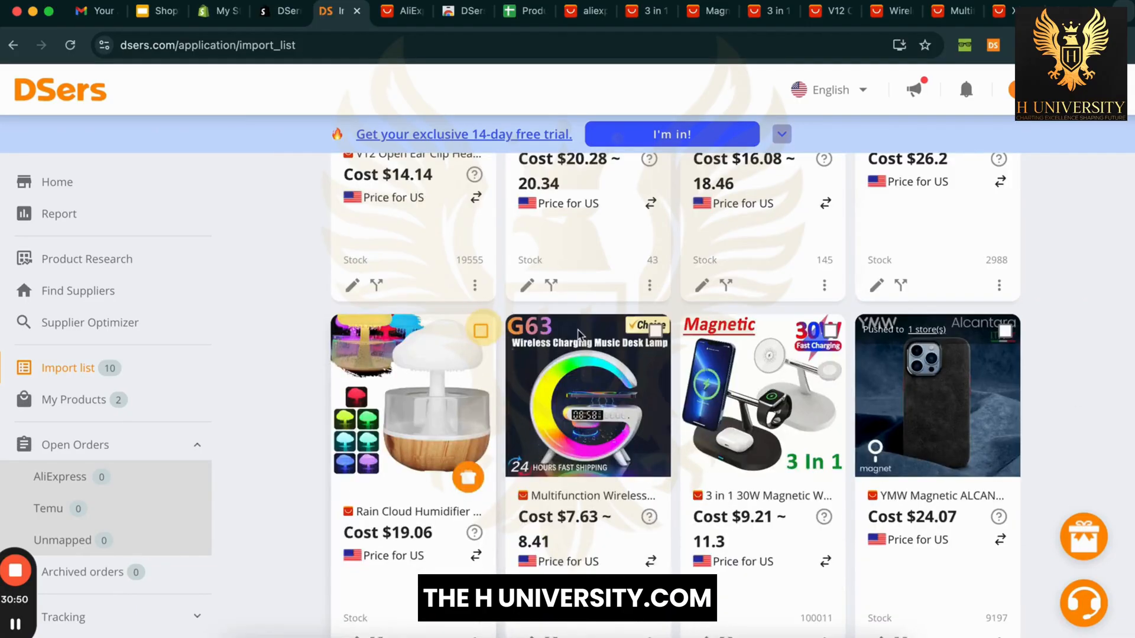
left_click(481, 331)
left_click(656, 331)
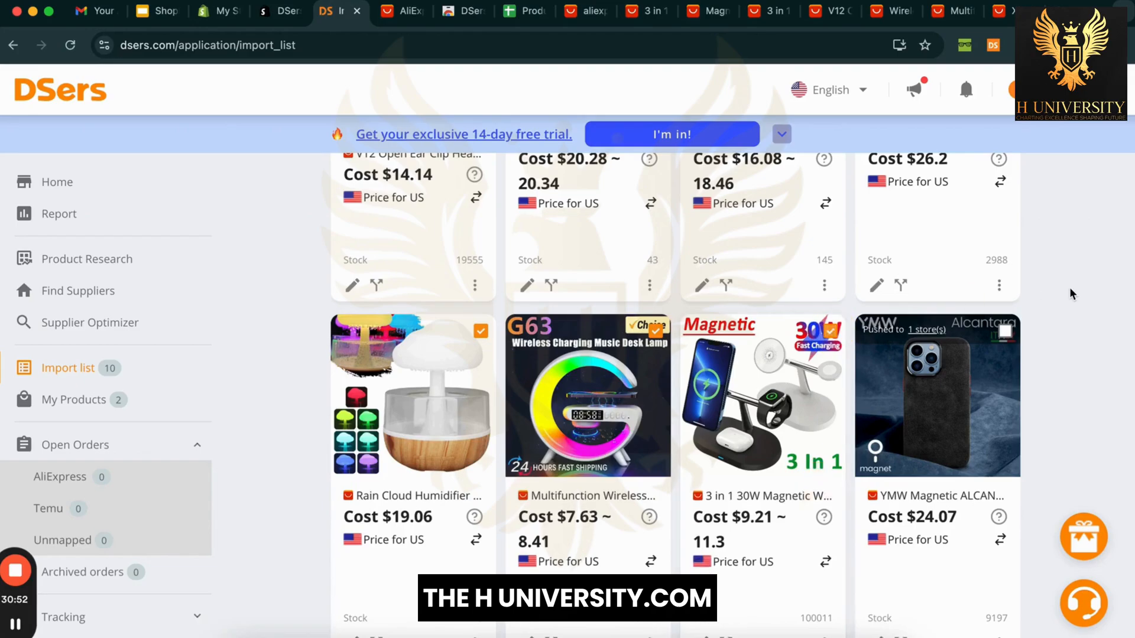
scroll(1064, 293, "down", 5)
scroll(1072, 293, "up", 4)
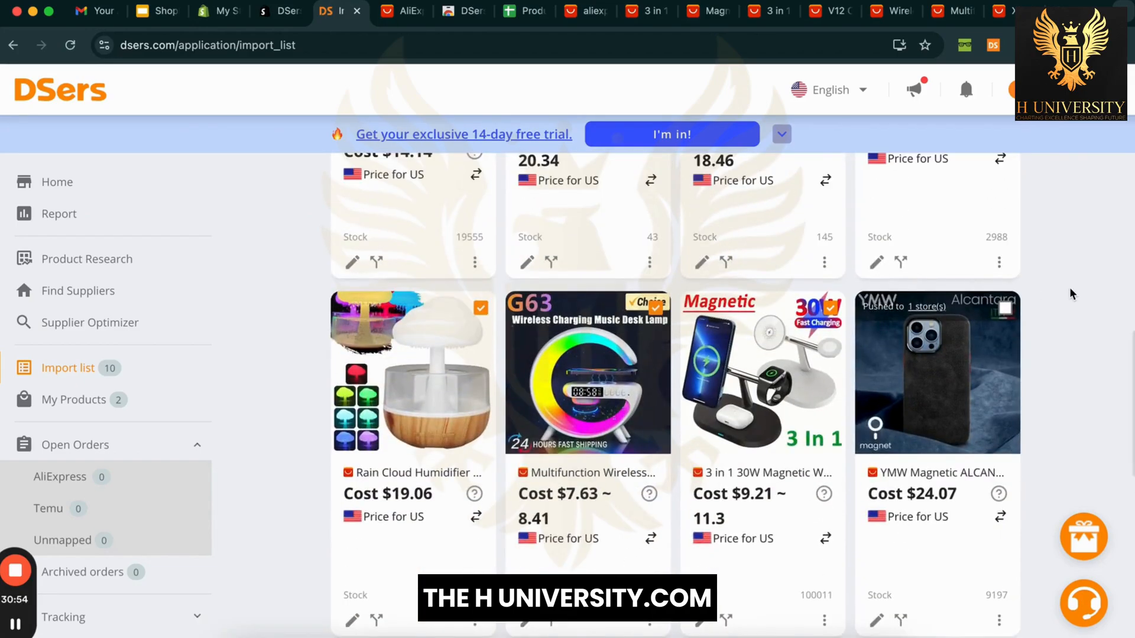
scroll(1072, 294, "up", 6)
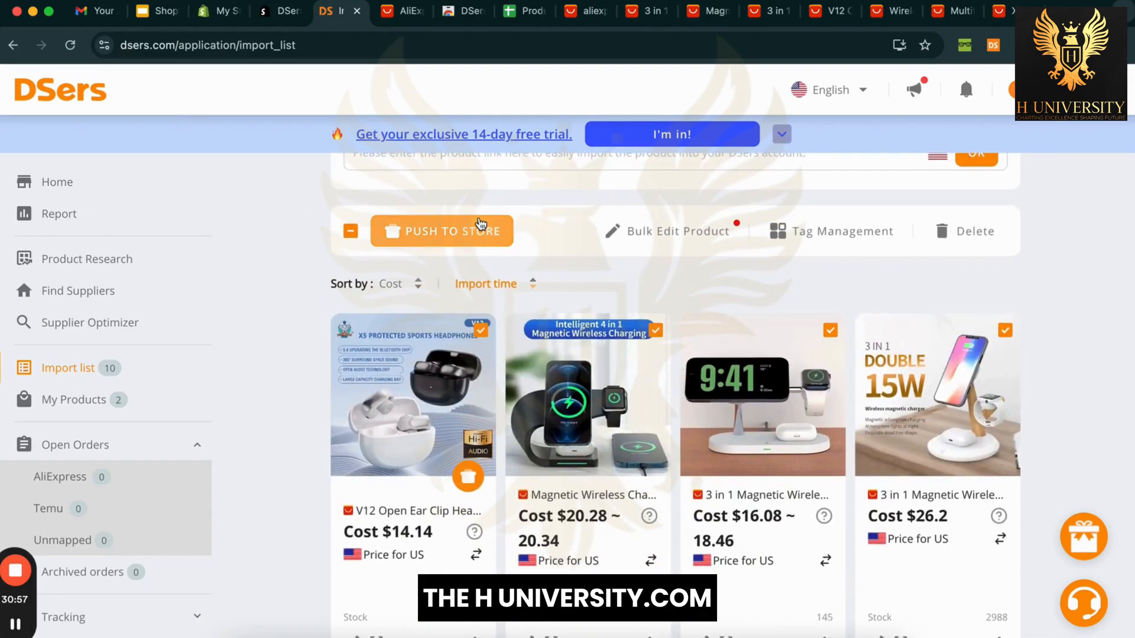
Step: Push the selected products to the Shopify store with the default store and preferences
left_click(464, 228)
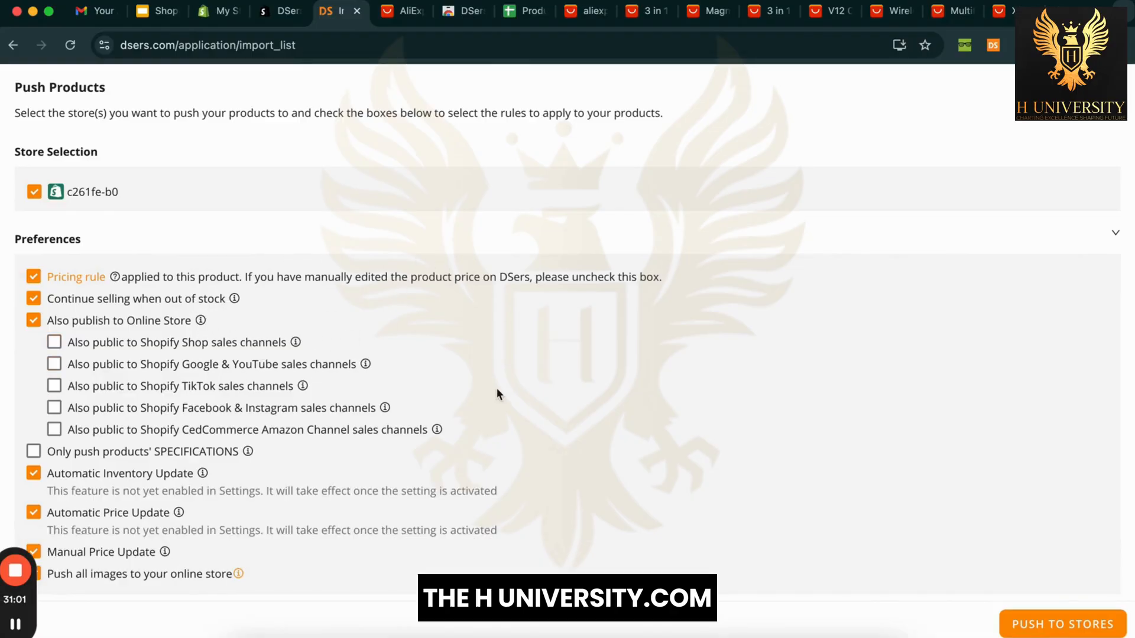
scroll(497, 390, "down", 4)
scroll(701, 266, "down", 12)
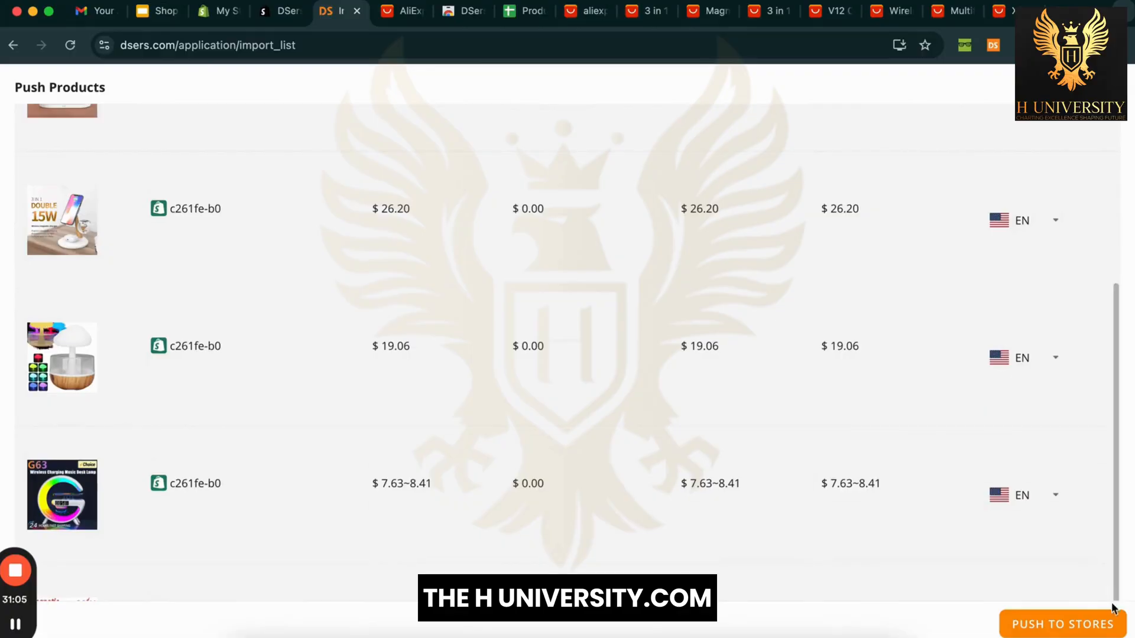
left_click(1096, 626)
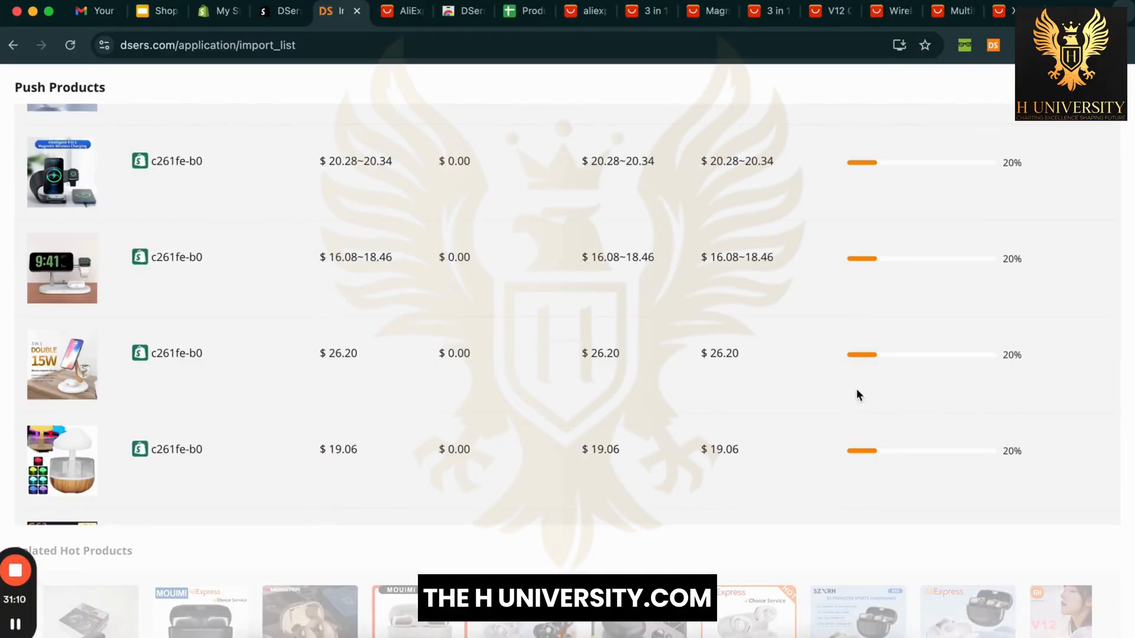
scroll(859, 395, "up", 3)
scroll(857, 395, "up", 2)
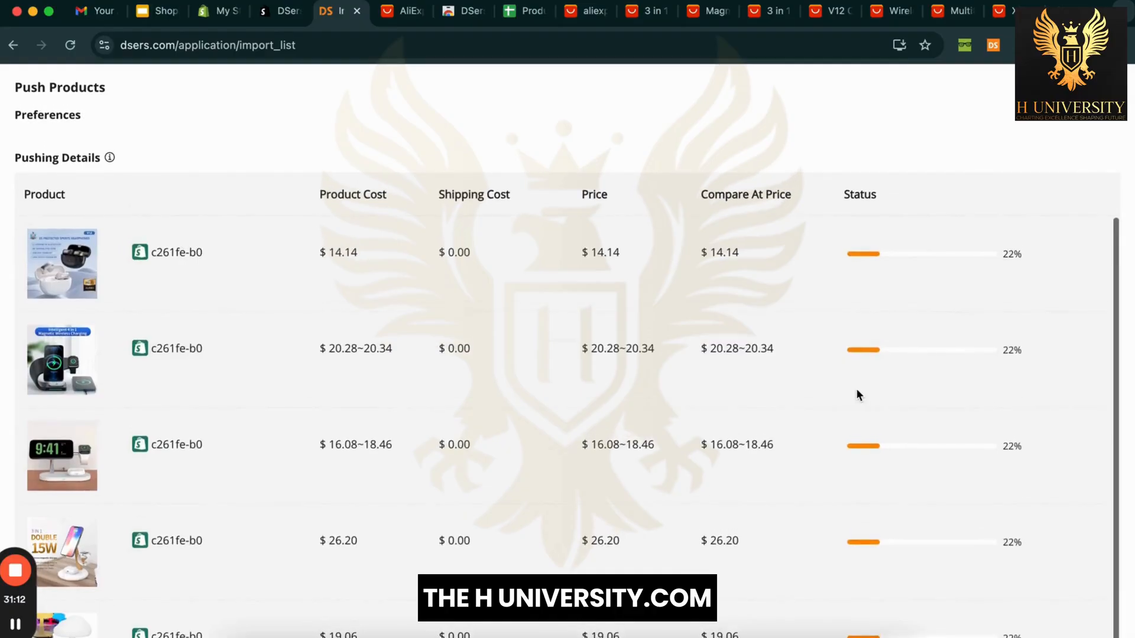
scroll(857, 395, "down", 1)
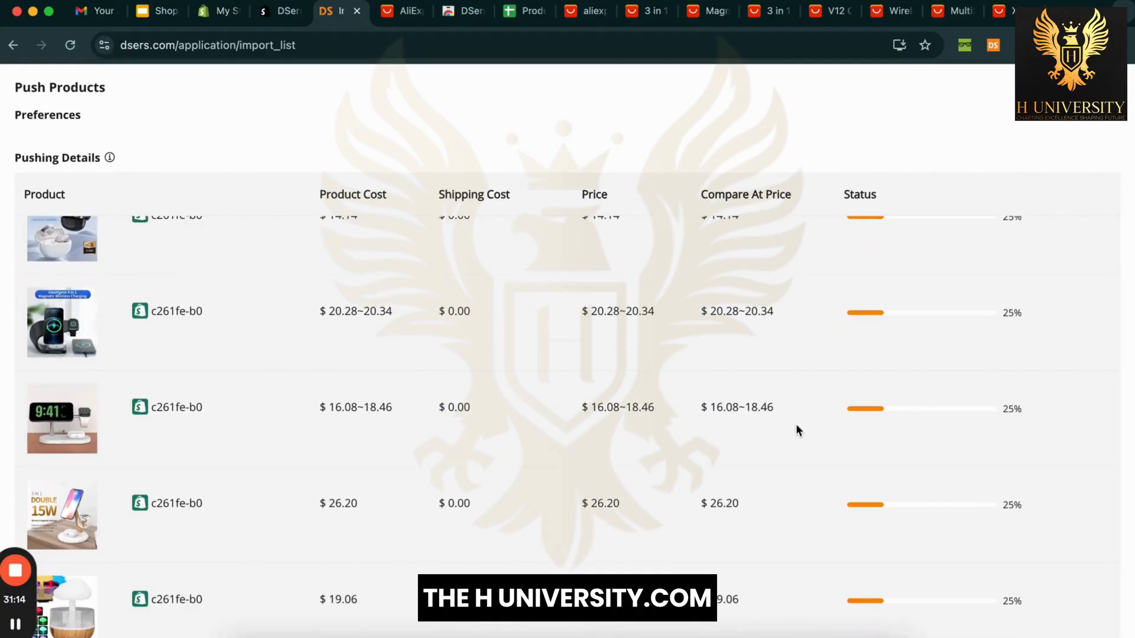
scroll(795, 424, "up", 1)
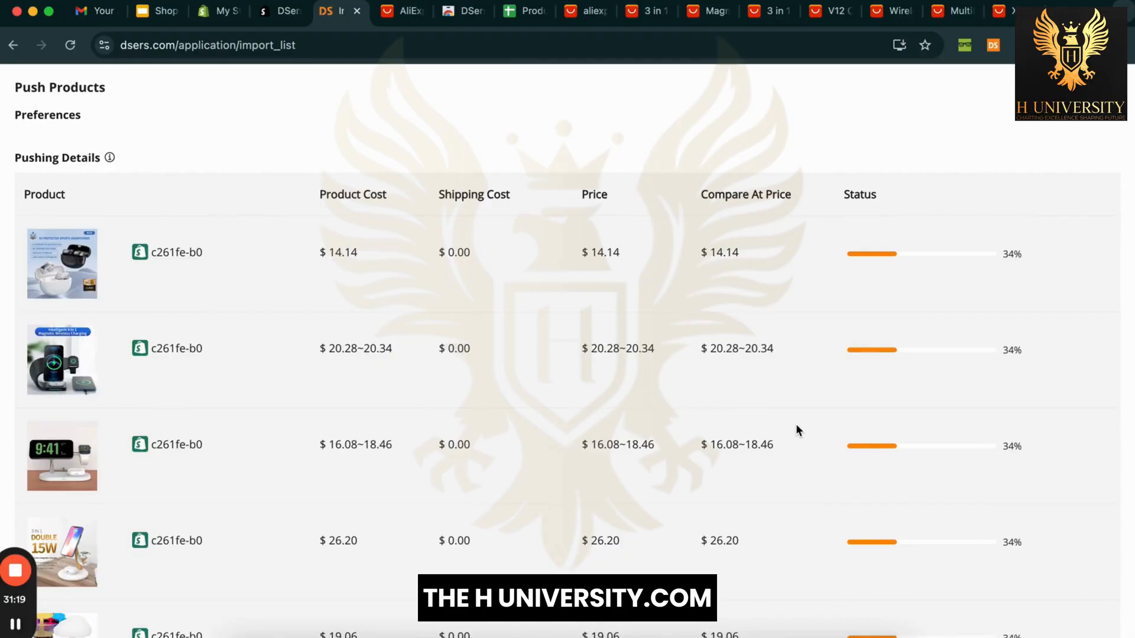
scroll(1002, 358, "down", 1)
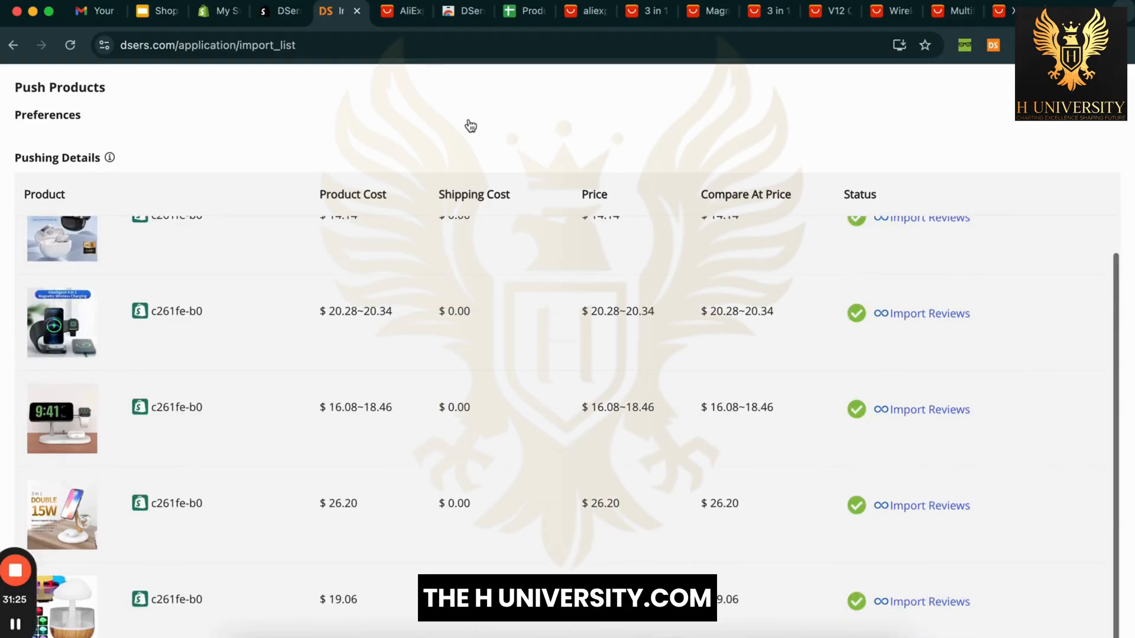
left_click(227, 19)
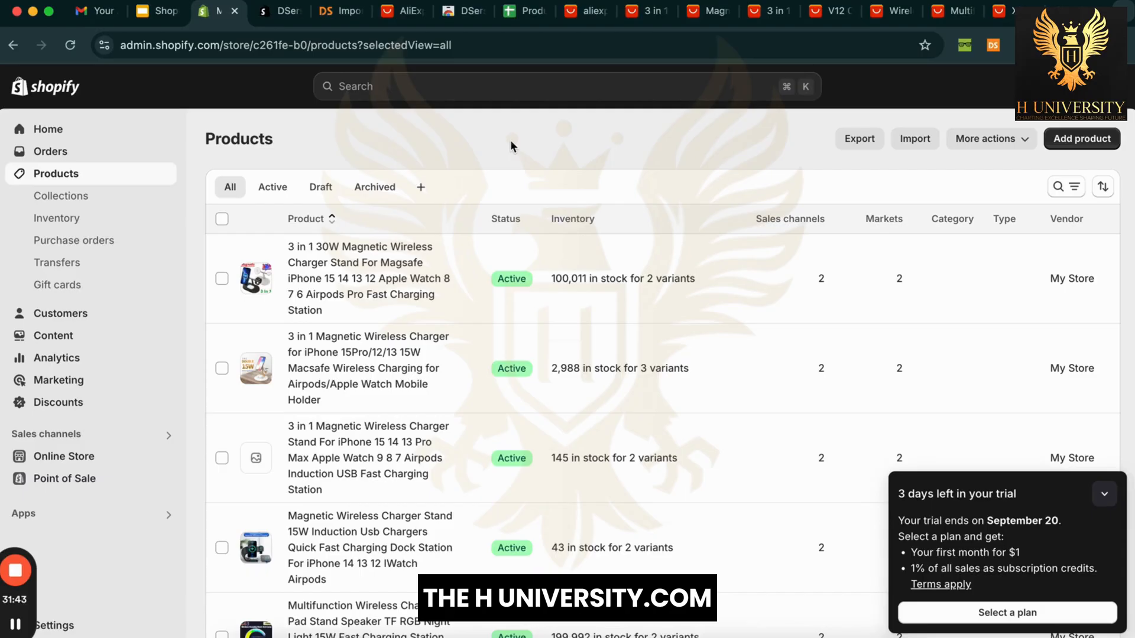
Step: Close DSers' push results and compare against Shopify's products, confirming 7 products pushed
left_click(336, 10)
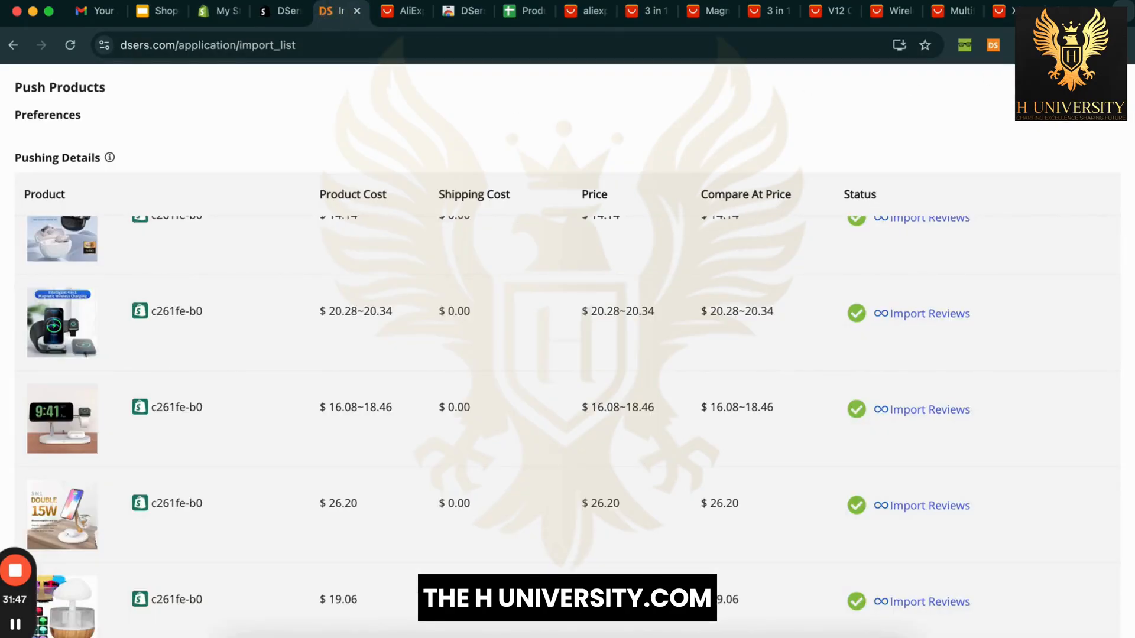
left_click(1112, 87)
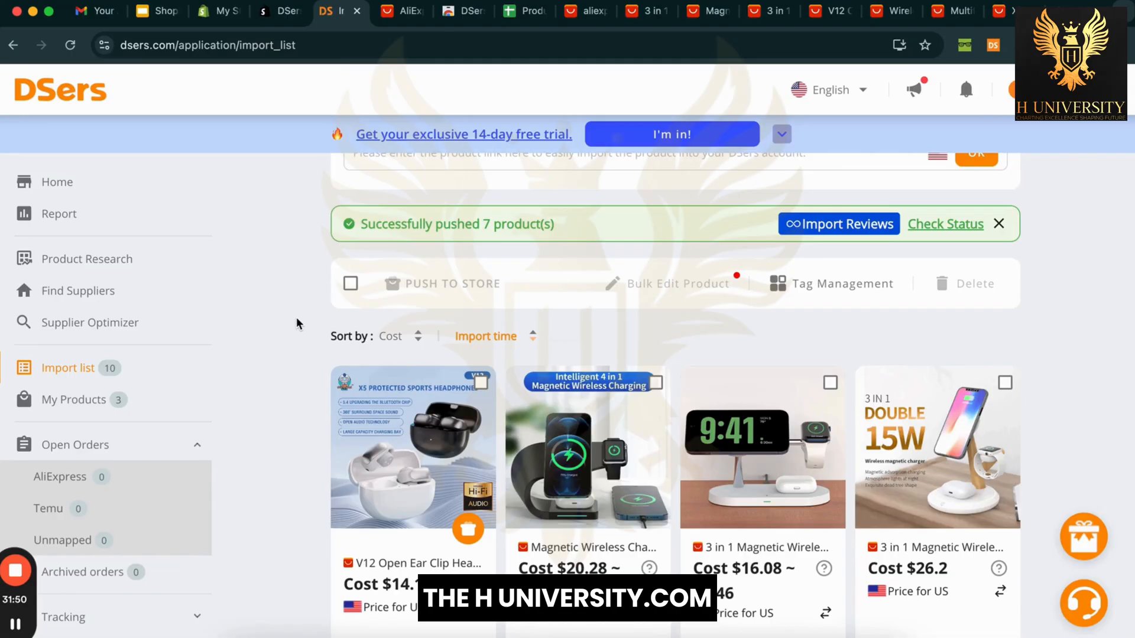
left_click(220, 12)
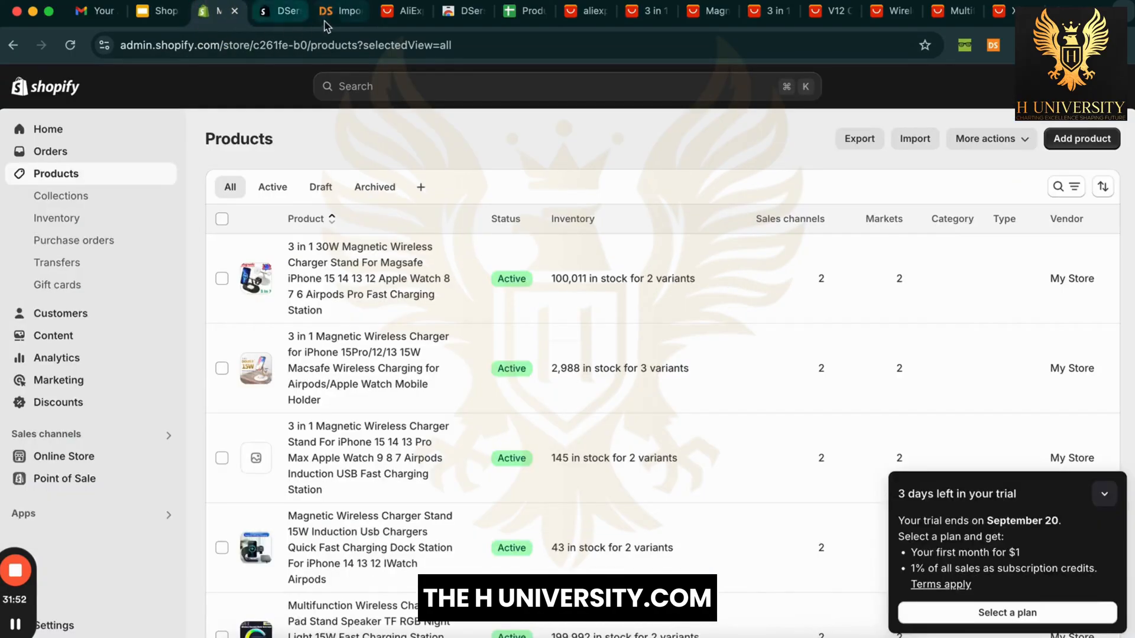
left_click(340, 18)
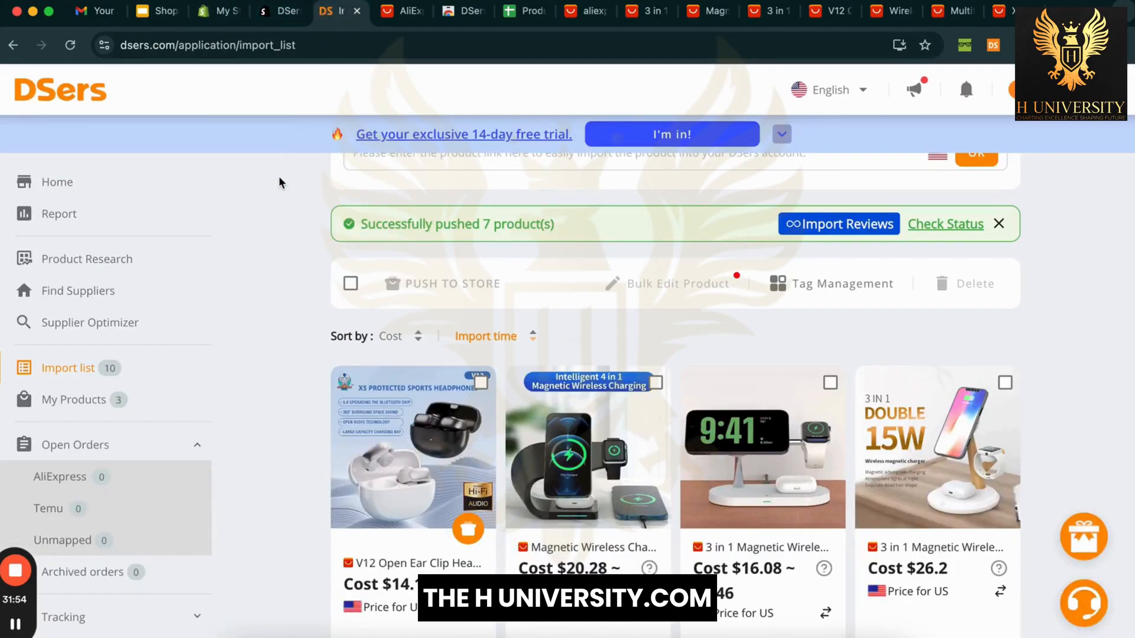
scroll(293, 308, "down", 2)
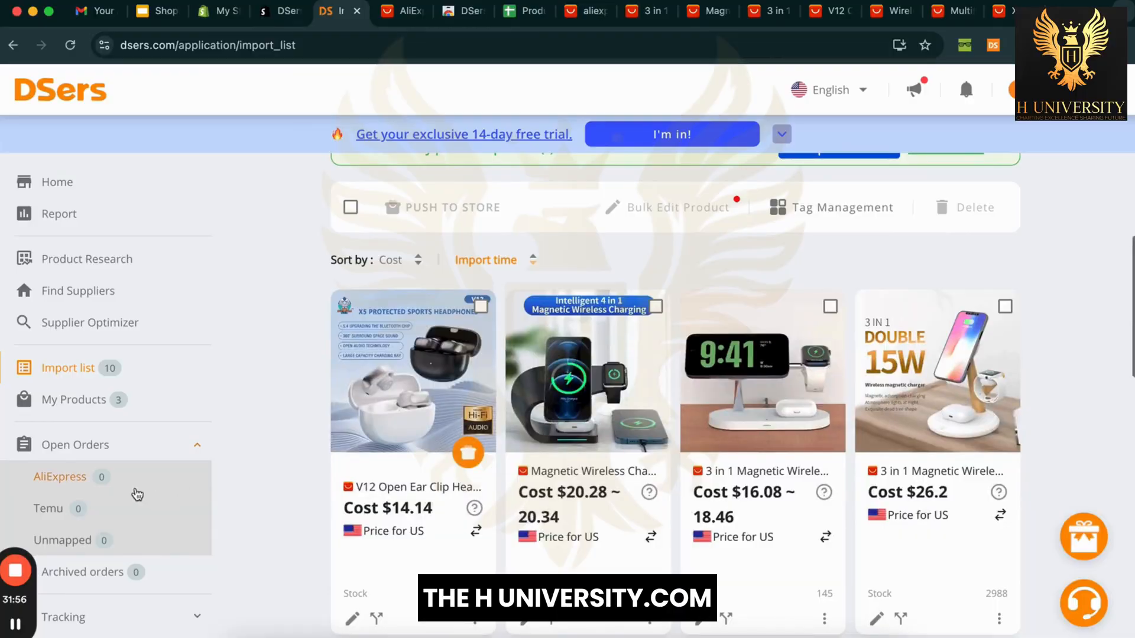
Step: Check DSers' AliExpress Awaiting order list, empty, then return to the Shopify products list
left_click(82, 484)
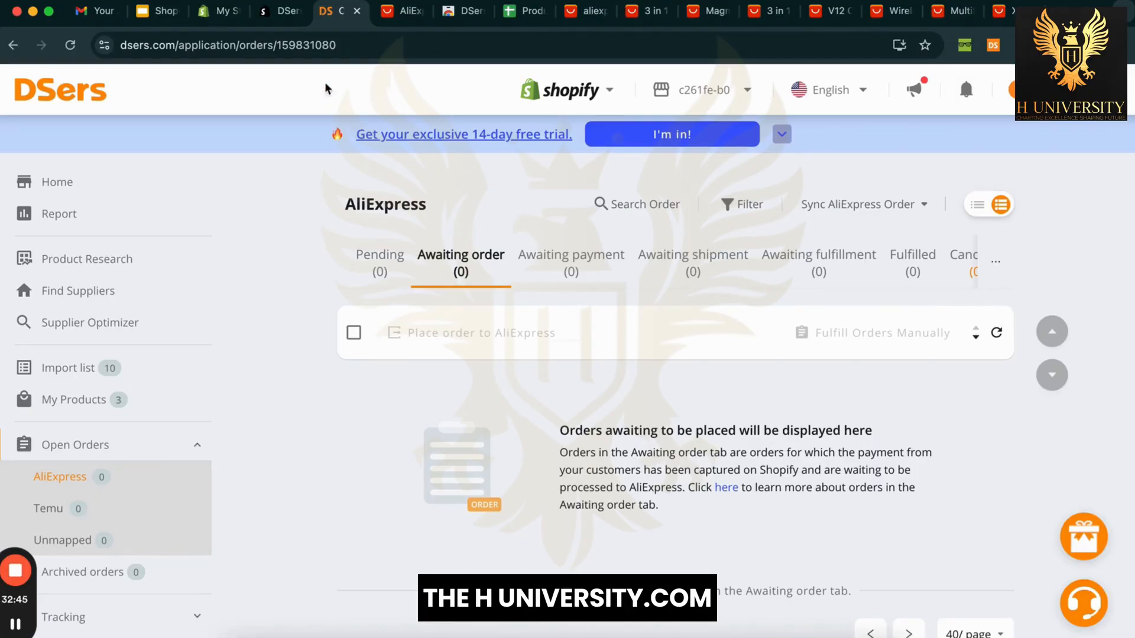
left_click(228, 12)
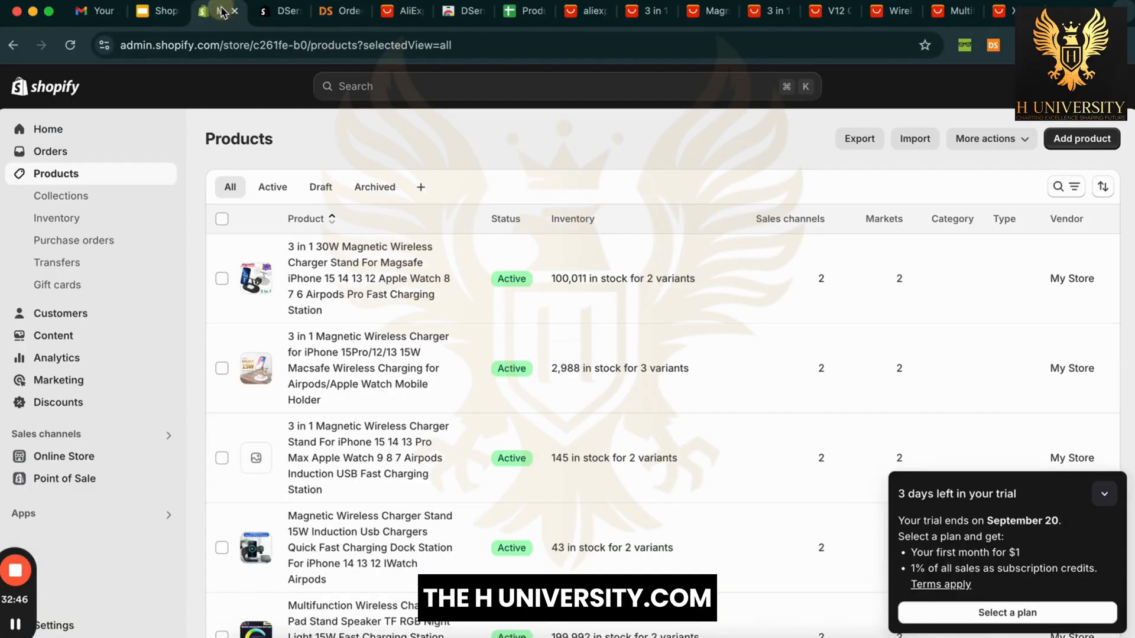
Step: Reload Shopify's product list, collapse the trial reminder and scroll through the pushed products
right_click(329, 165)
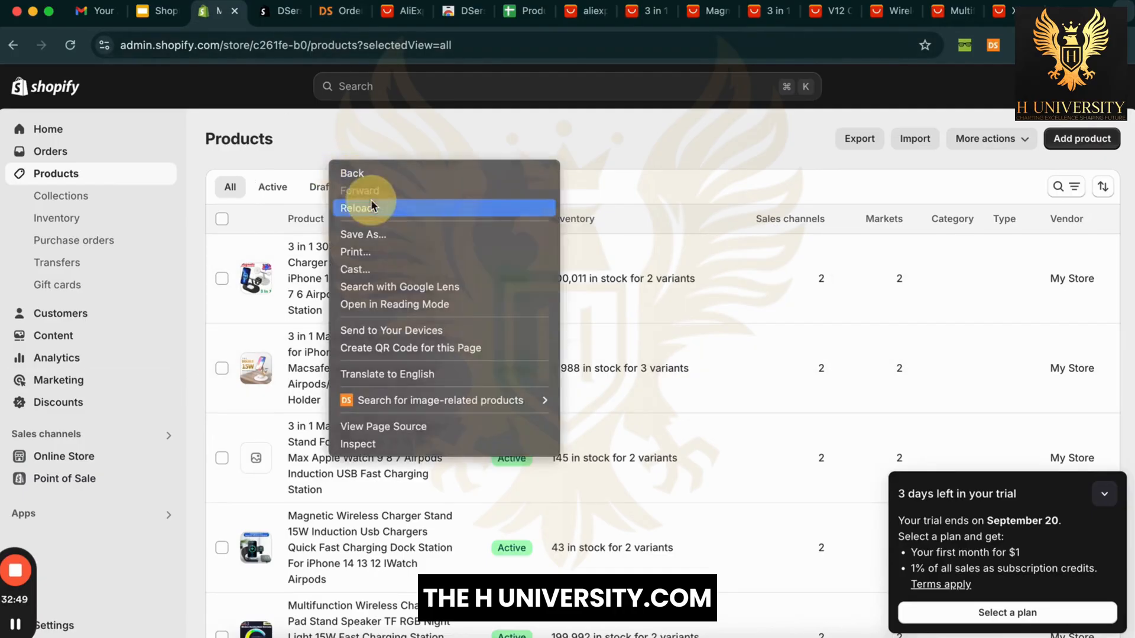
left_click(371, 207)
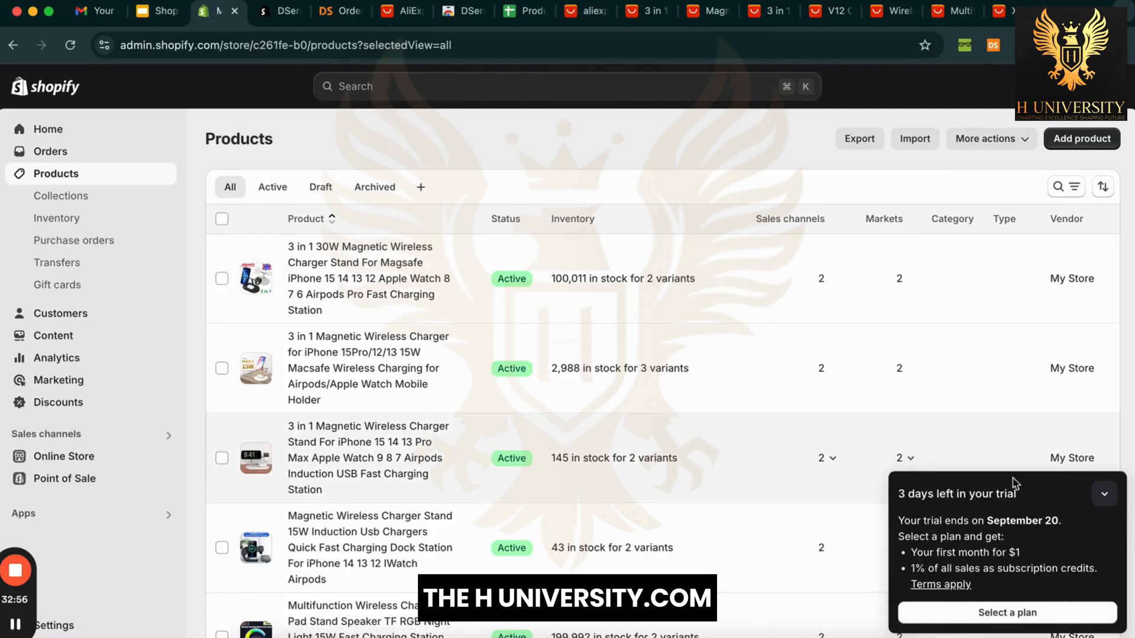
left_click(1103, 496)
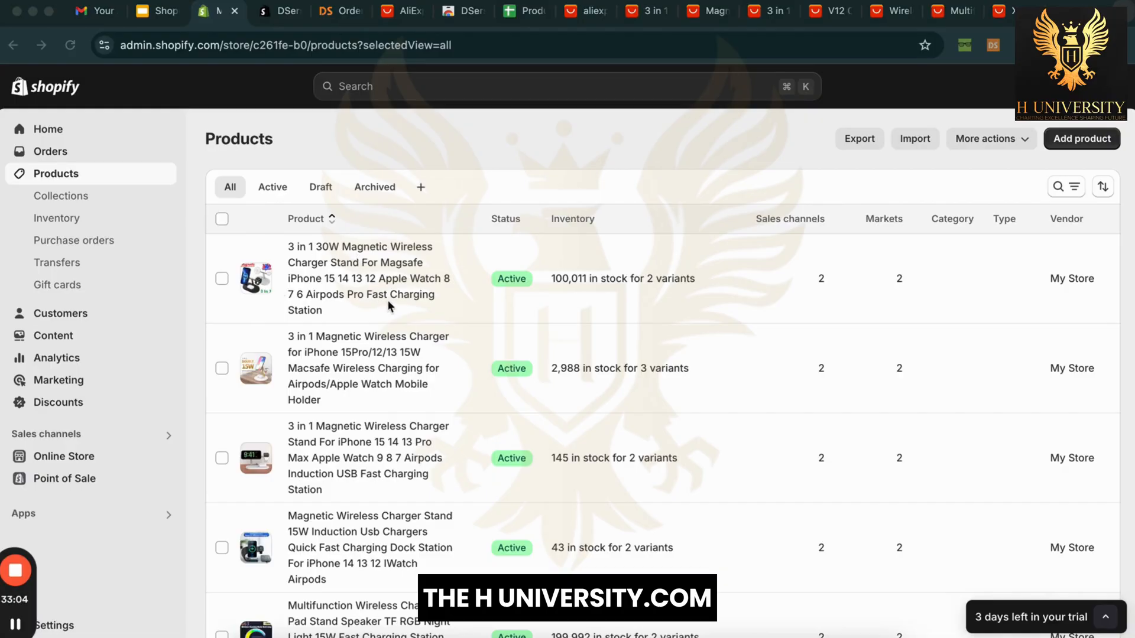
left_click(525, 149)
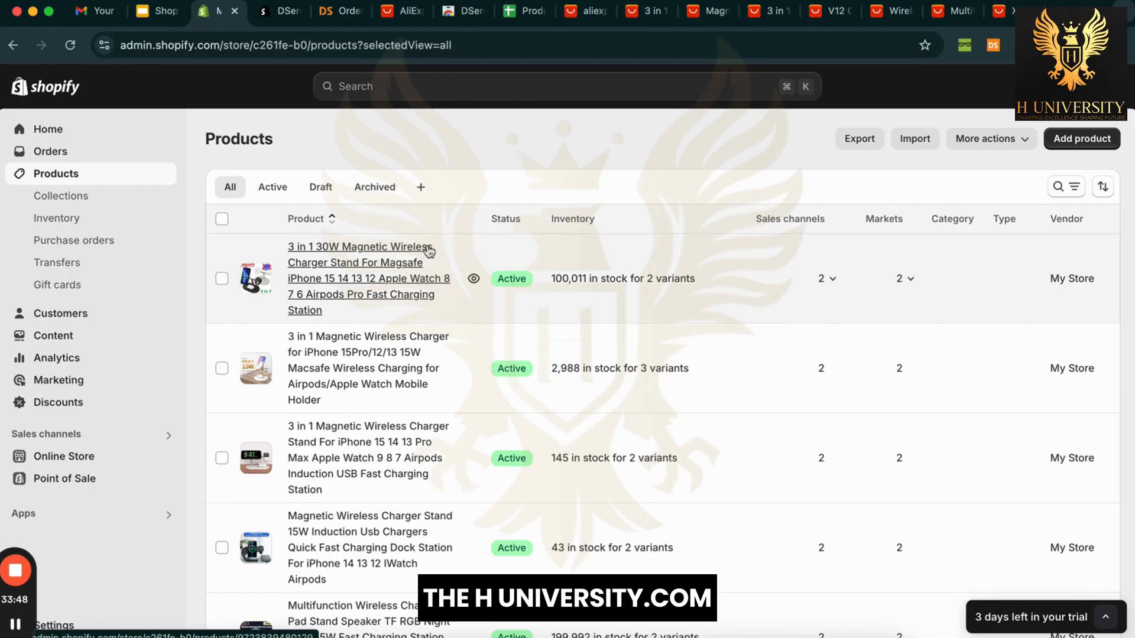
scroll(508, 144, "down", 3)
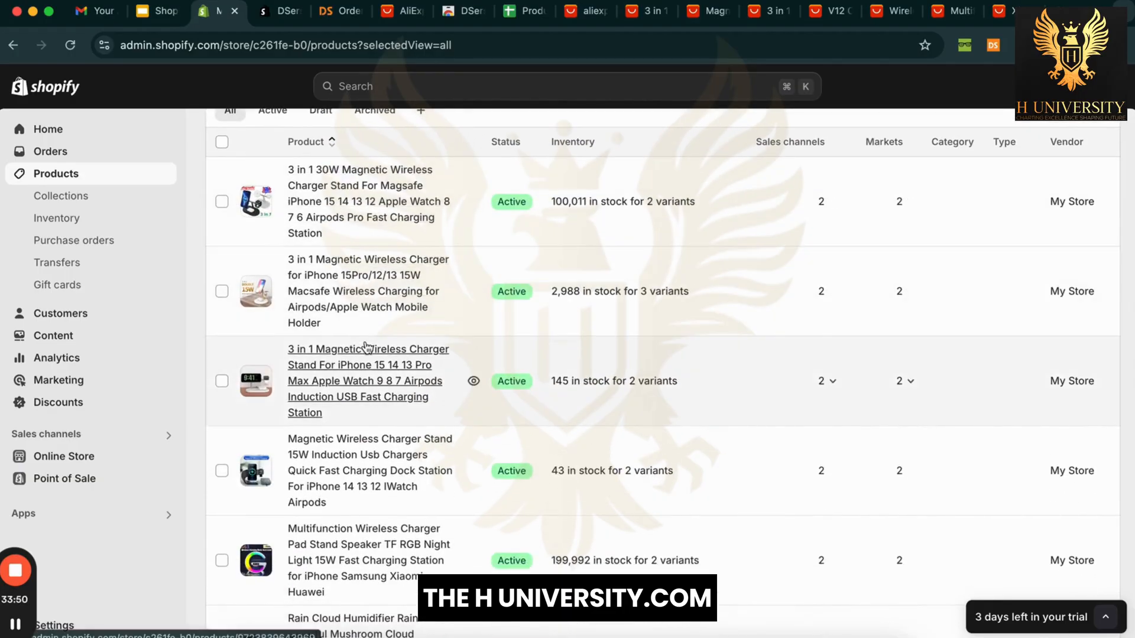
scroll(367, 347, "down", 3)
scroll(393, 367, "down", 5)
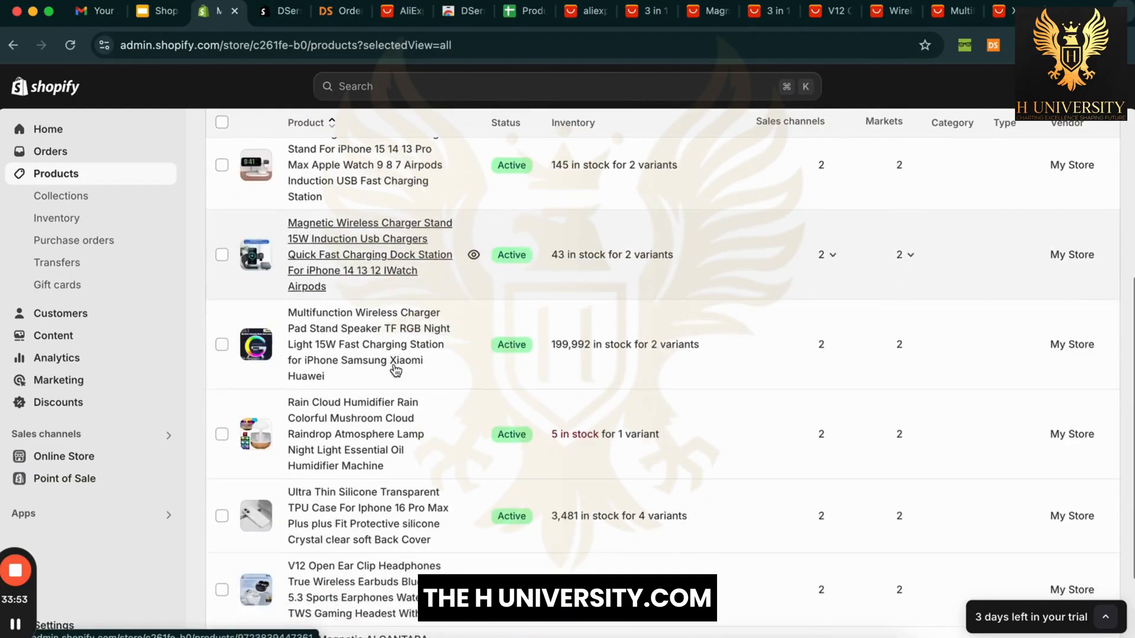
scroll(395, 370, "up", 8)
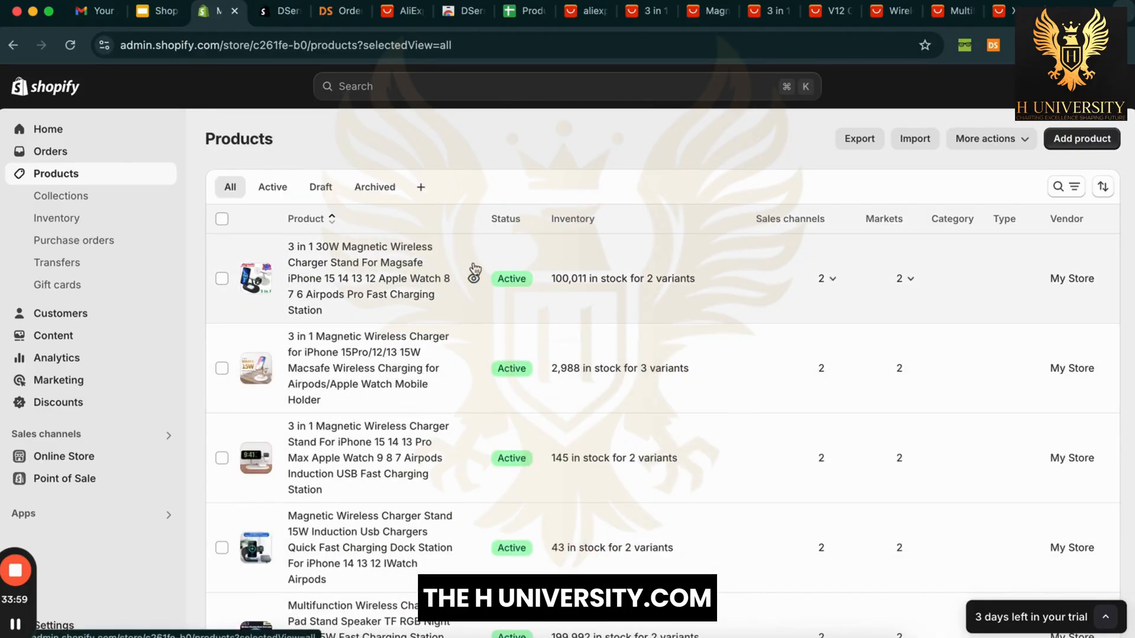
Step: Preview the first product in the storefront and highlight its long title up to Apple Watch
left_click(475, 281)
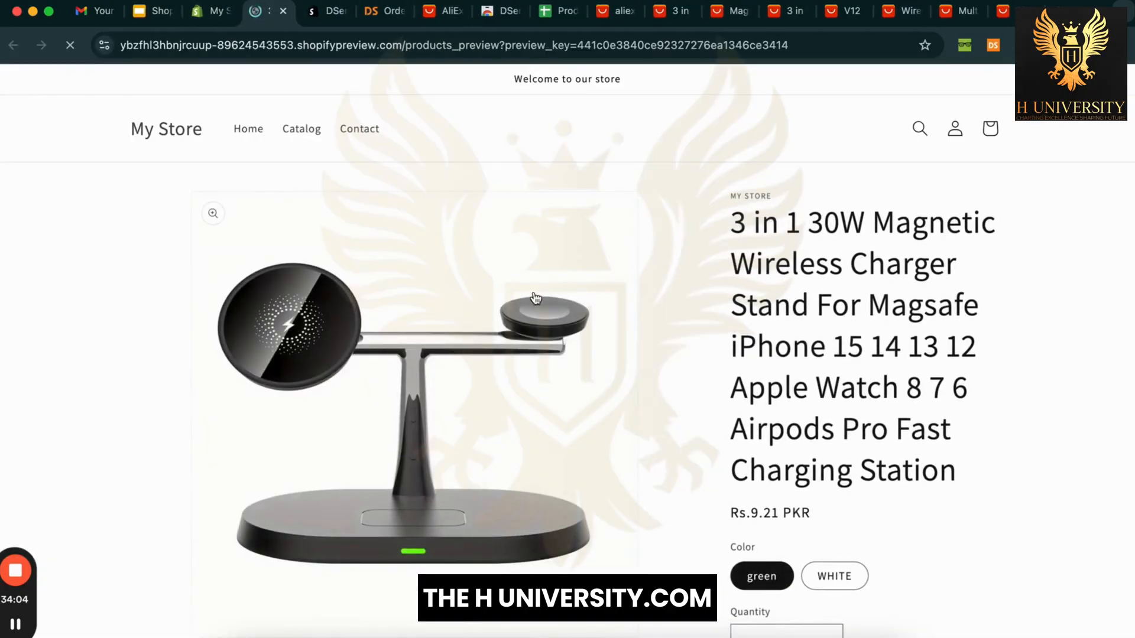
left_click(733, 222)
left_click_drag(733, 222, 904, 407)
scroll(906, 406, "down", 8)
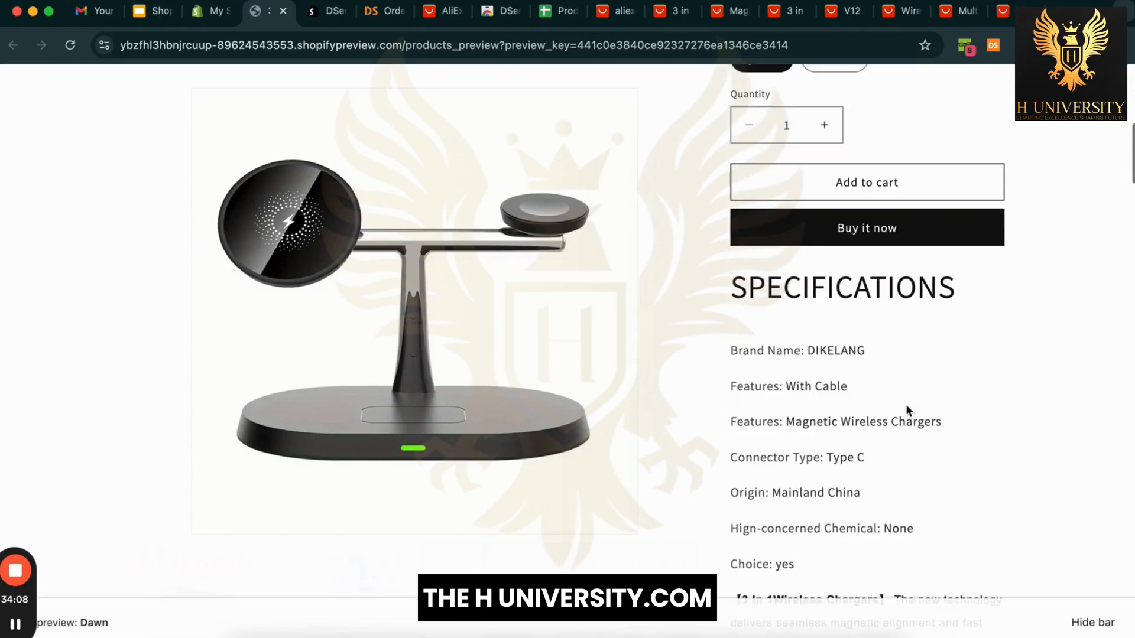
scroll(1030, 406, "up", 8)
left_click(964, 387)
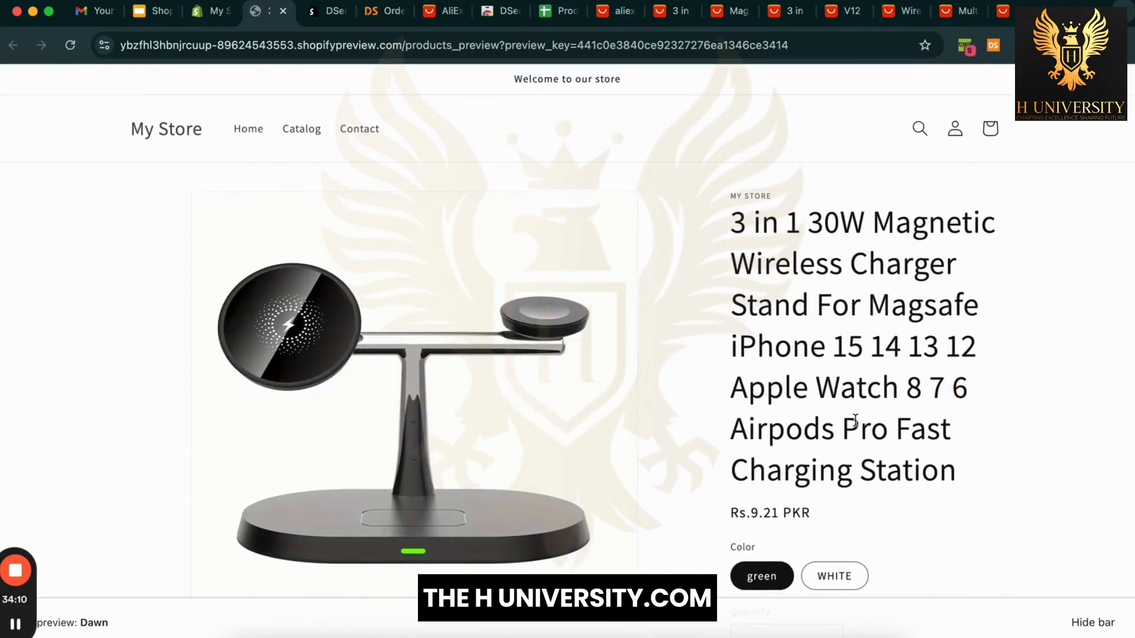
Step: Scroll through the charger's preview page, priced Rs.9.21 PKR with green/WHITE options, and back up
scroll(1075, 384, "down", 6)
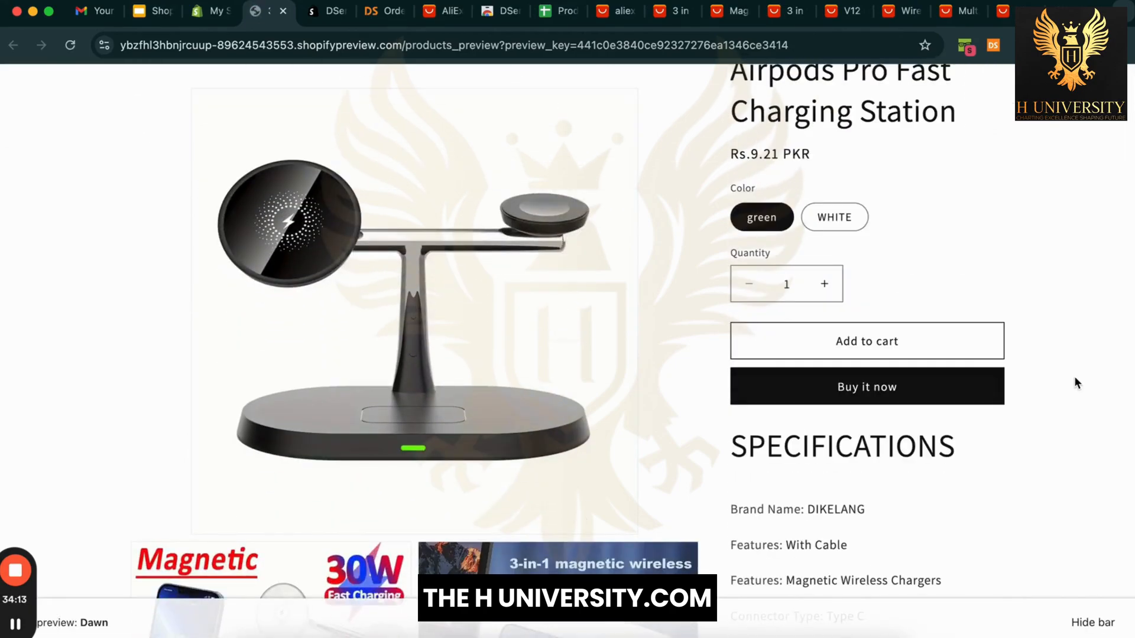
scroll(1076, 381, "up", 6)
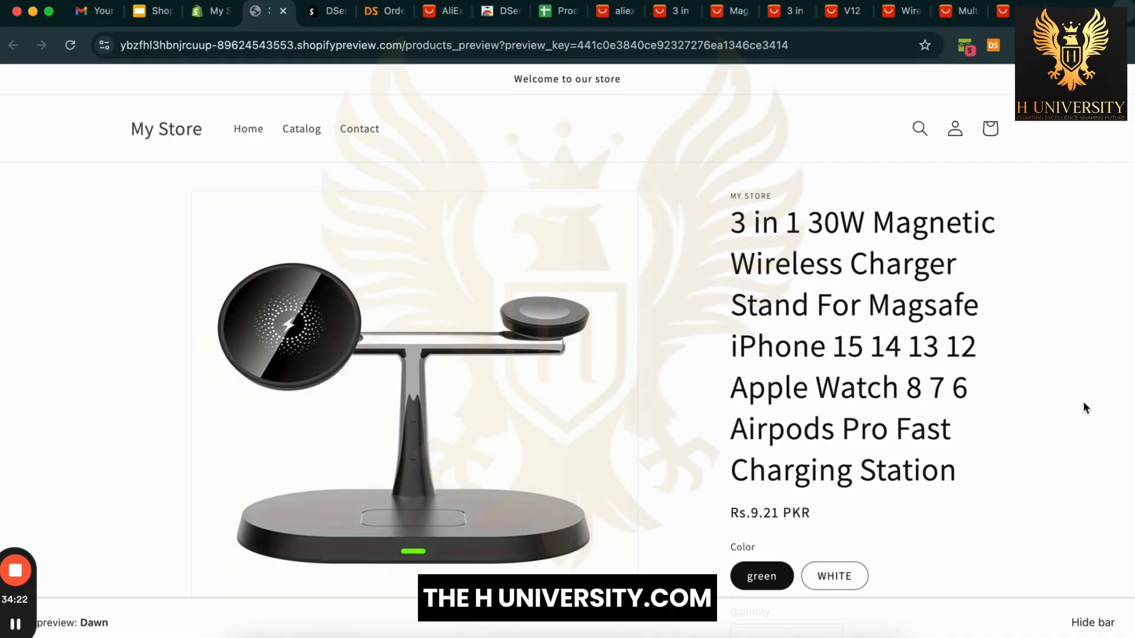
scroll(1083, 402, "down", 15)
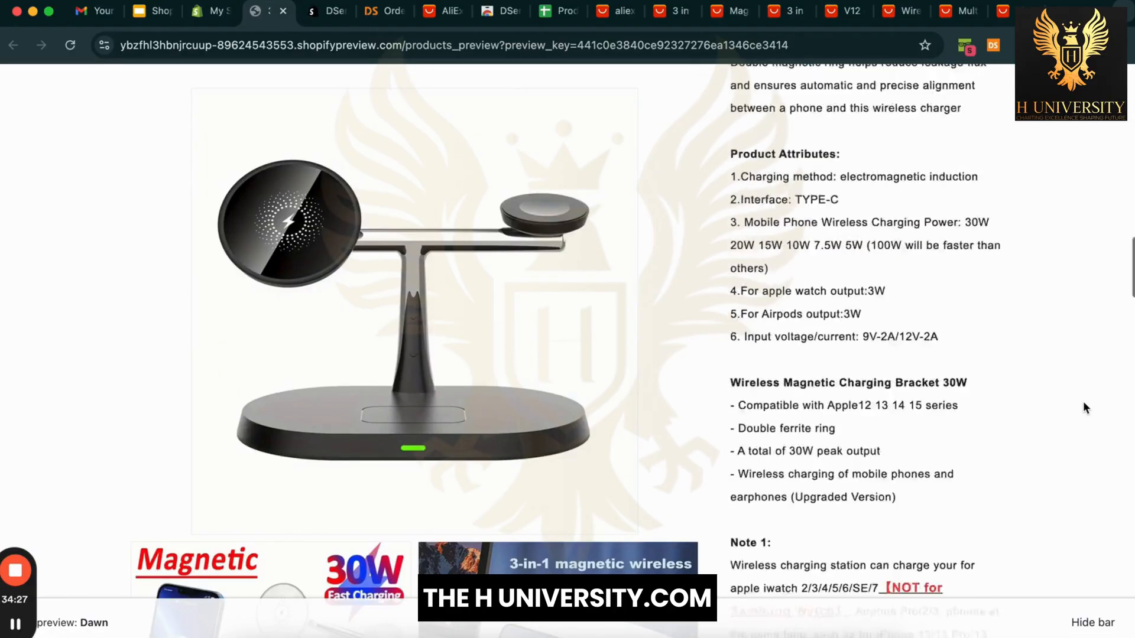
scroll(963, 493, "down", 5)
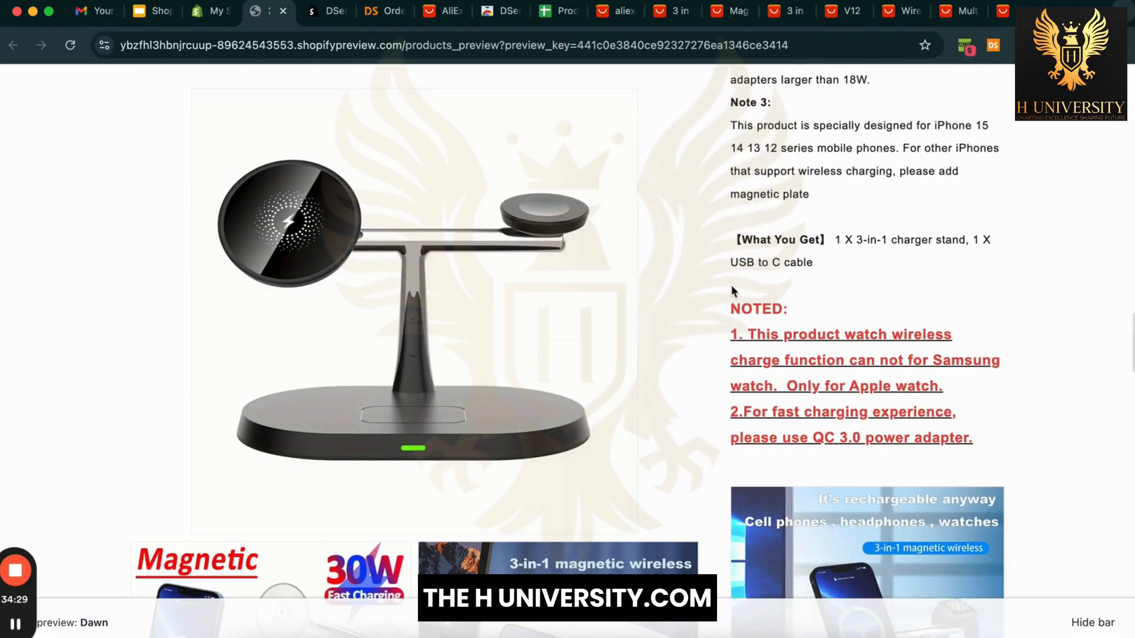
scroll(1005, 390, "down", 8)
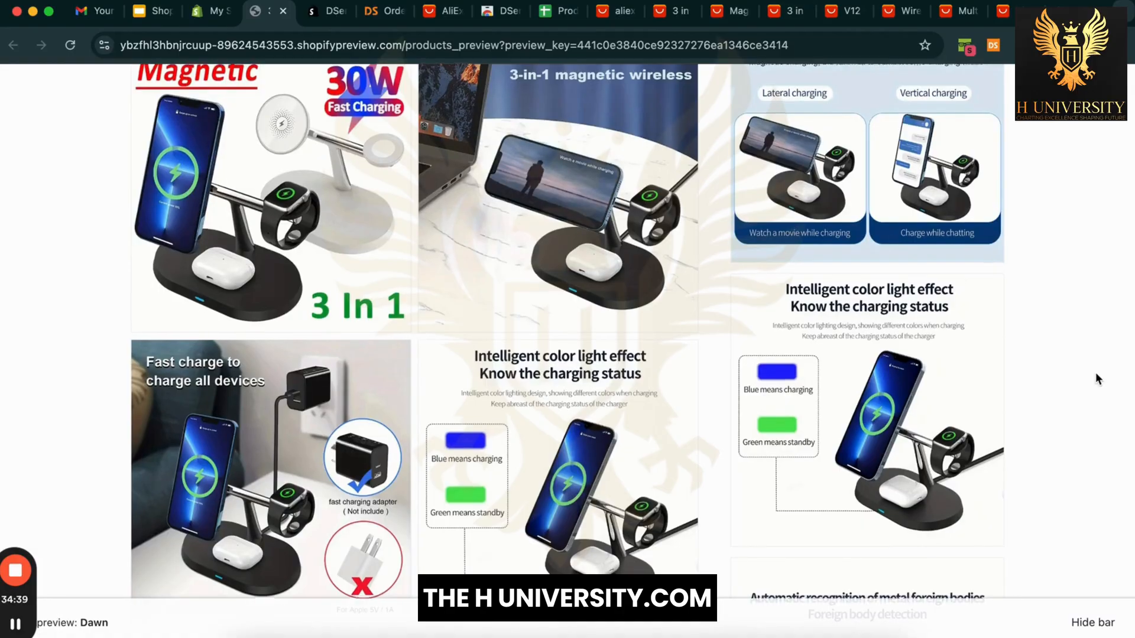
scroll(1095, 373, "down", 10)
scroll(1095, 372, "up", 20)
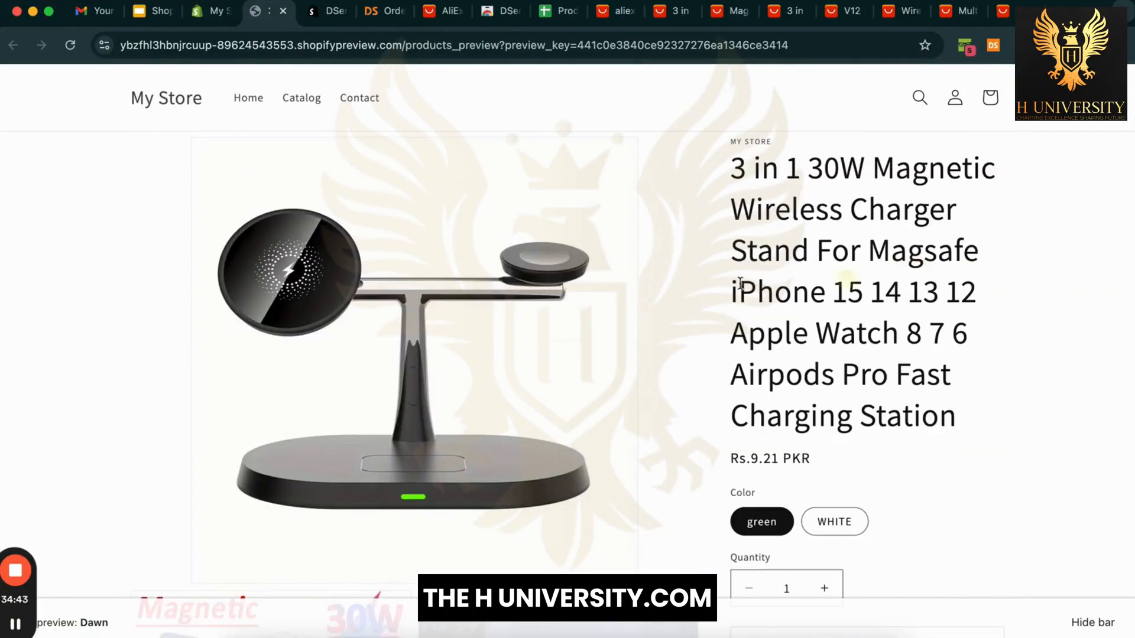
scroll(705, 282, "up", 2)
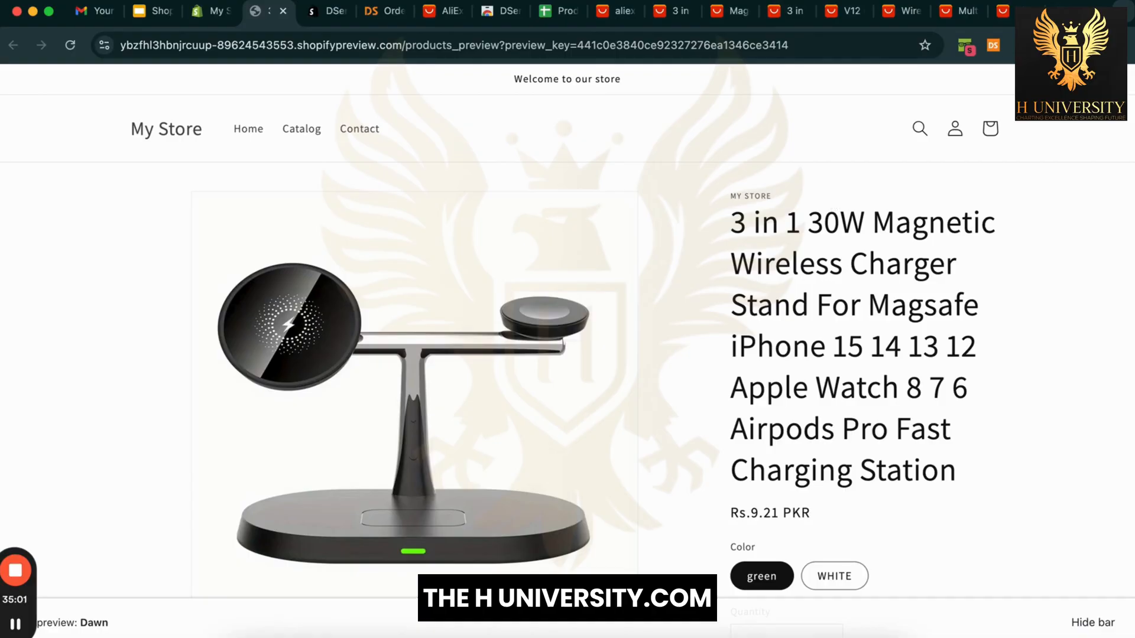
Step: Search 'sider' in a new tab, go via sider.ai and add the Sider extension to Chrome
left_click(1059, 8)
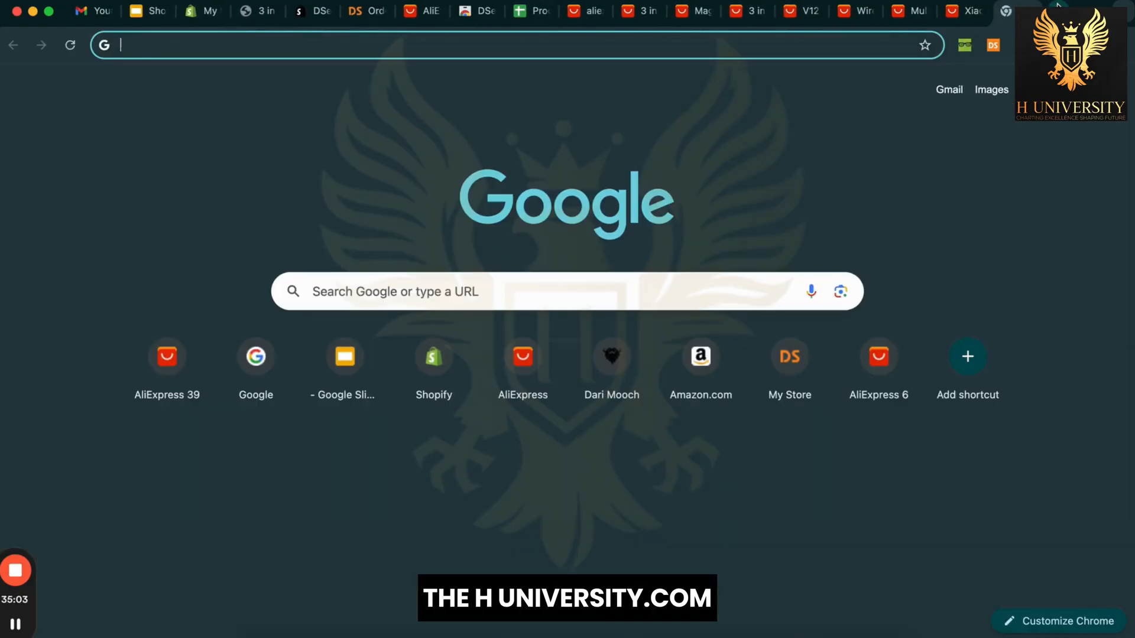
type("sider")
key("Return")
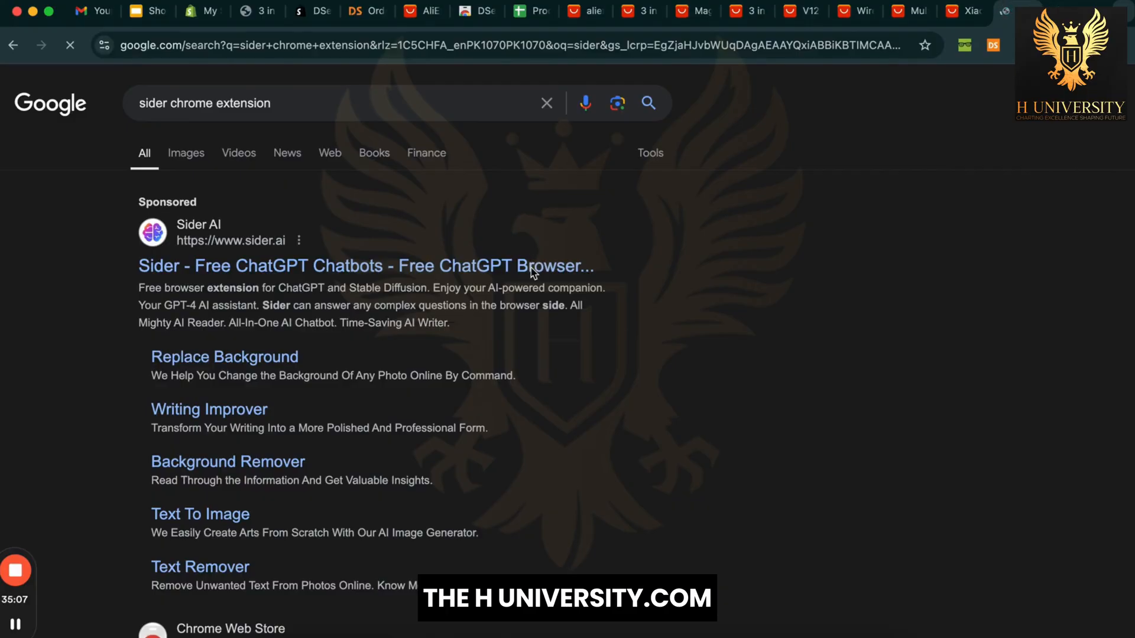
left_click(532, 269)
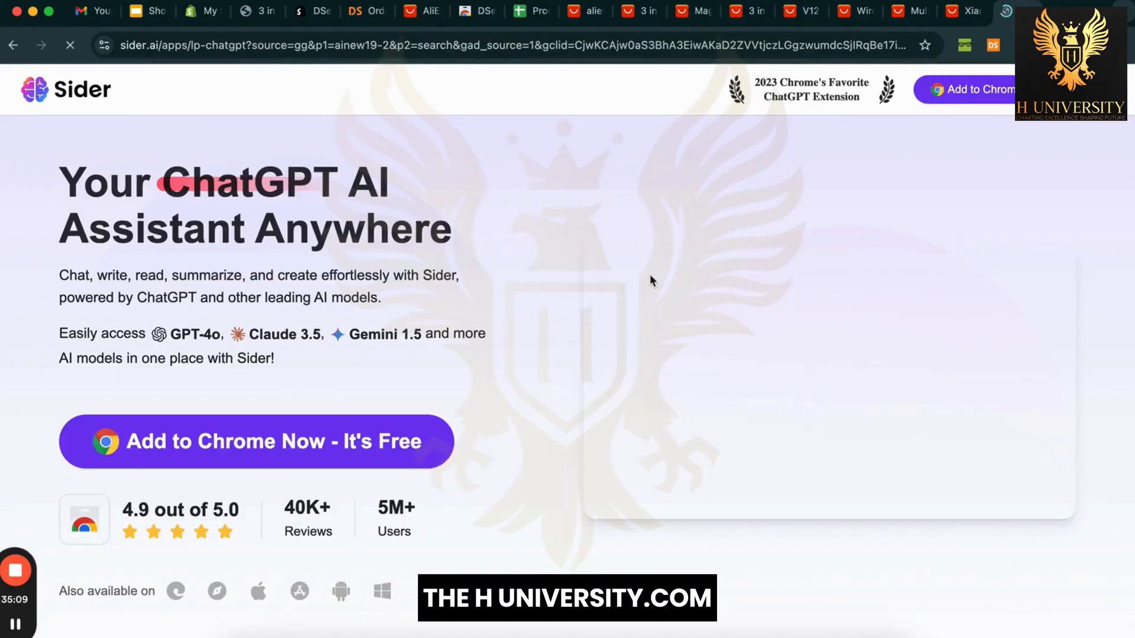
left_click(399, 449)
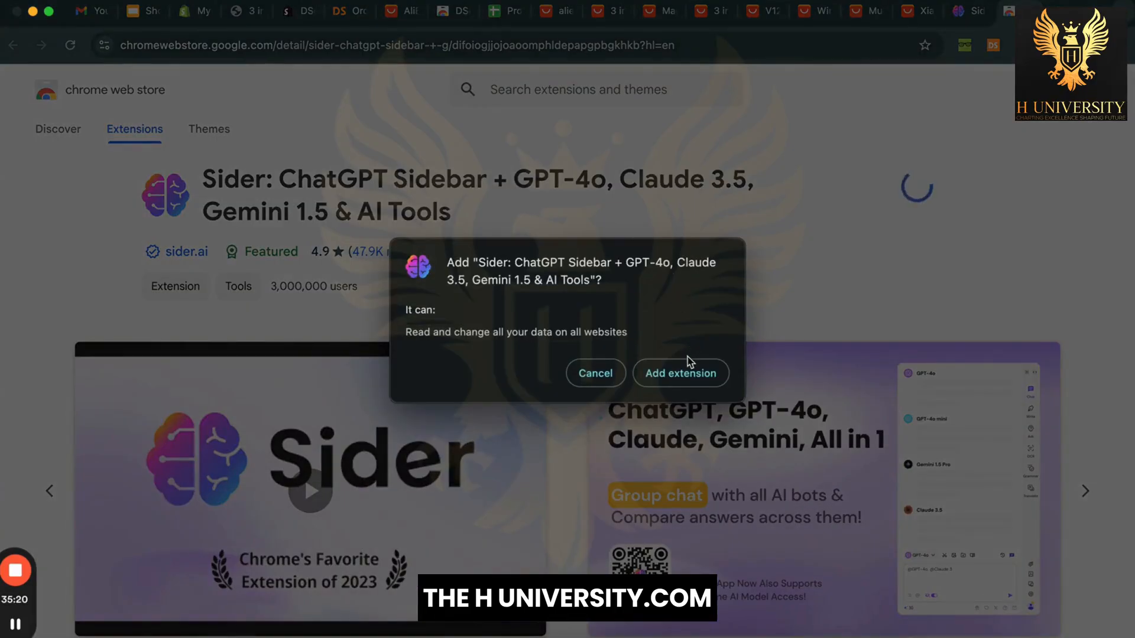
left_click(686, 366)
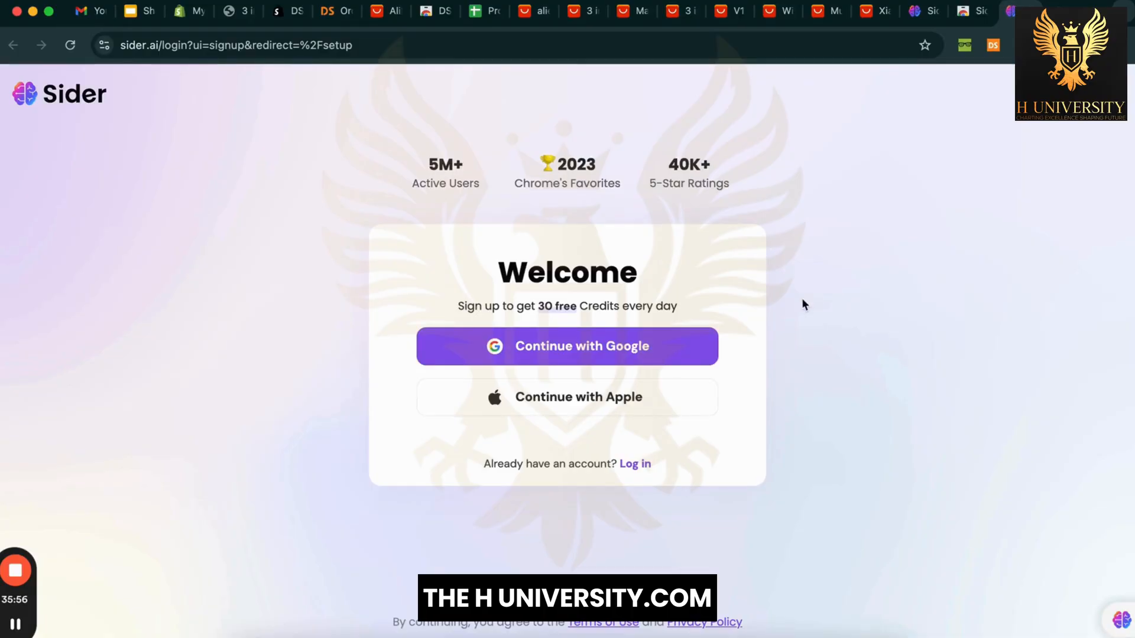
Step: Sign up to Sider with a Google account and allow sharing account details
left_click(659, 349)
left_click(620, 350)
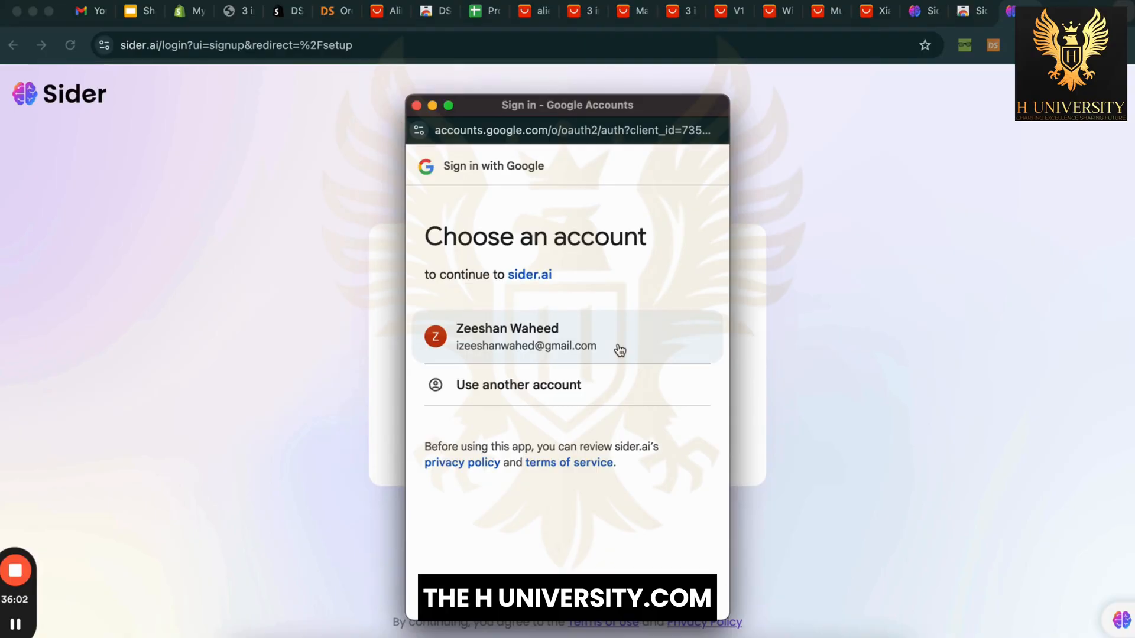
left_click(544, 337)
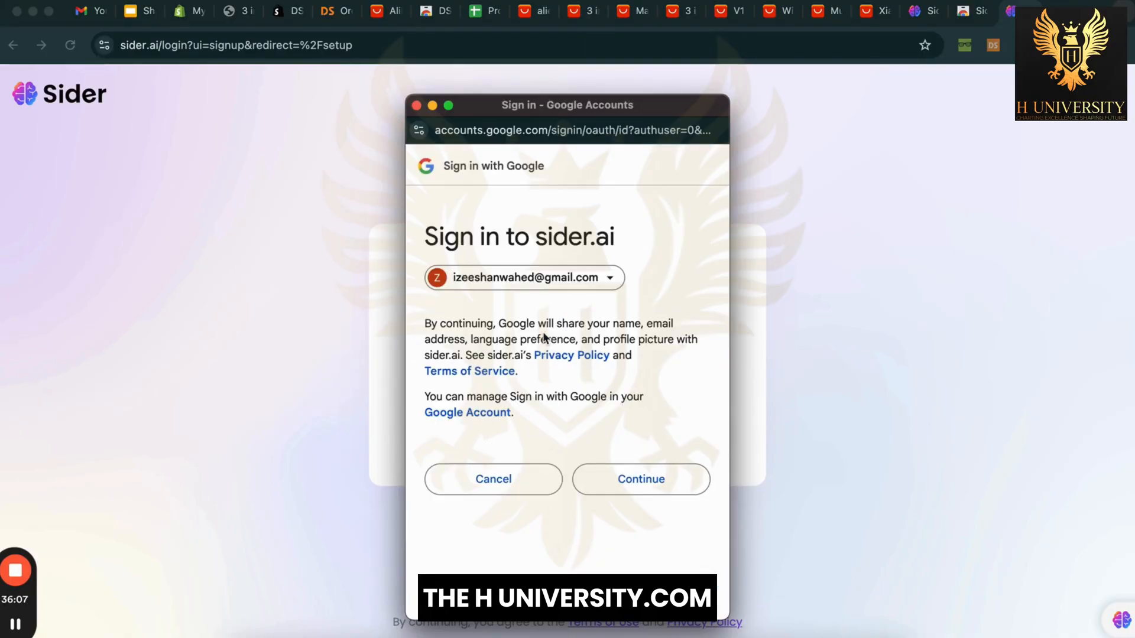
left_click(615, 482)
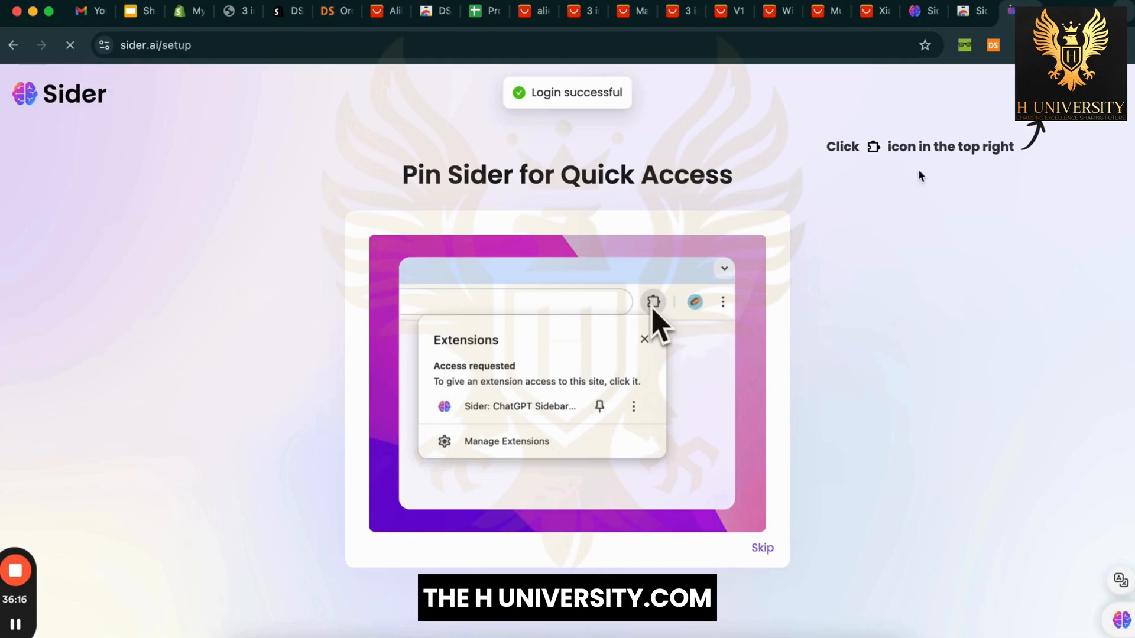
Step: Pin Sider to the toolbar and open its chat sidebar with the message box focused
left_click(1022, 45)
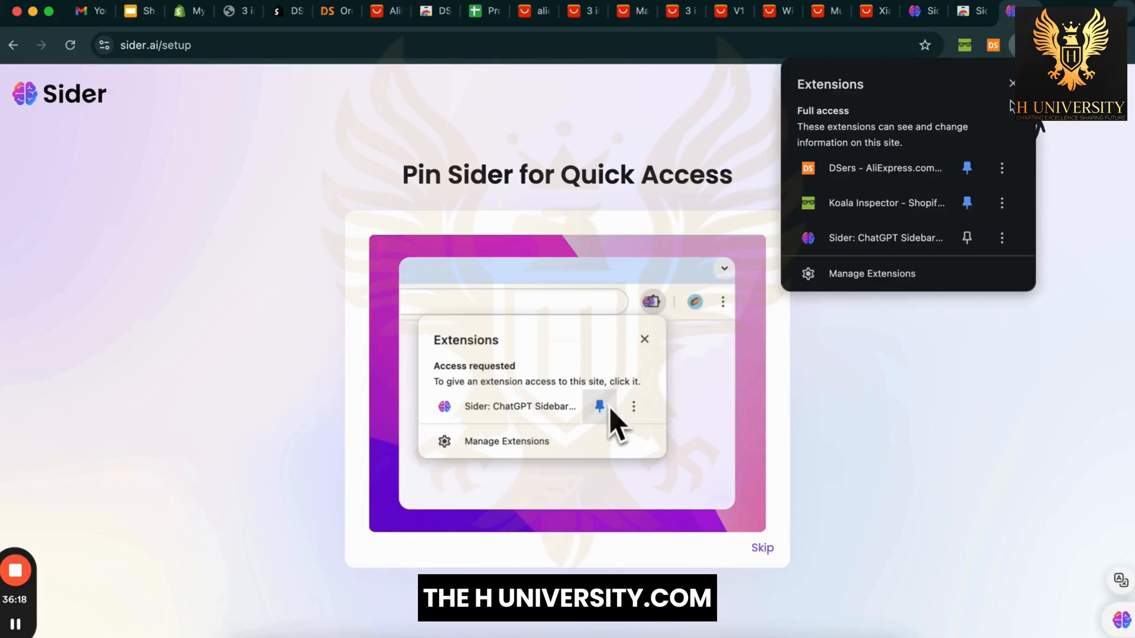
left_click(973, 238)
left_click(927, 388)
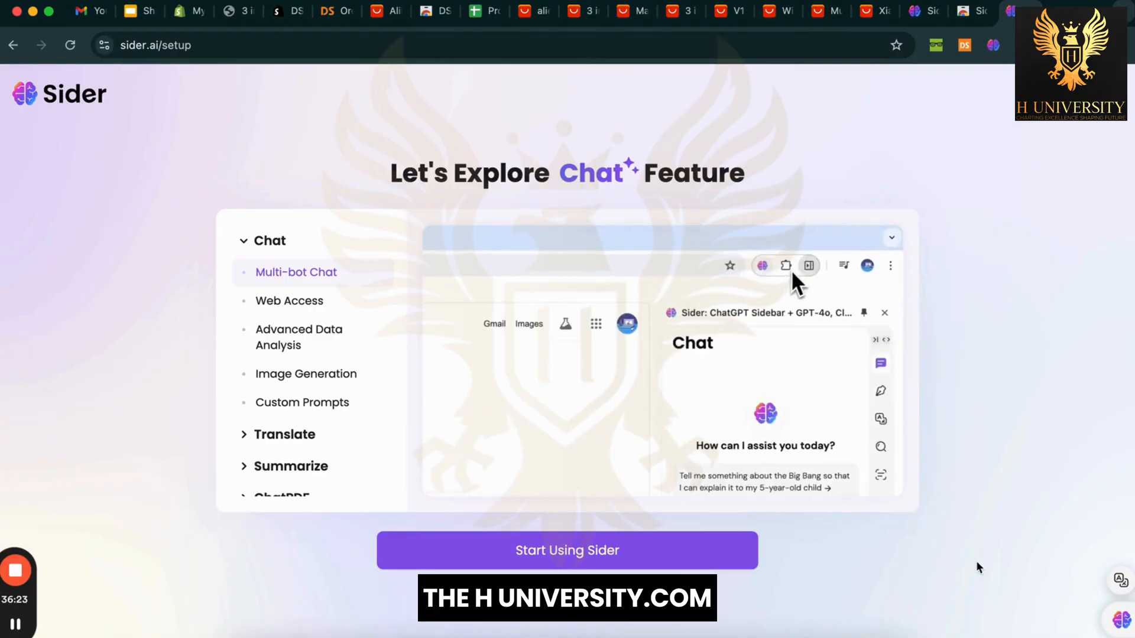
left_click(1121, 619)
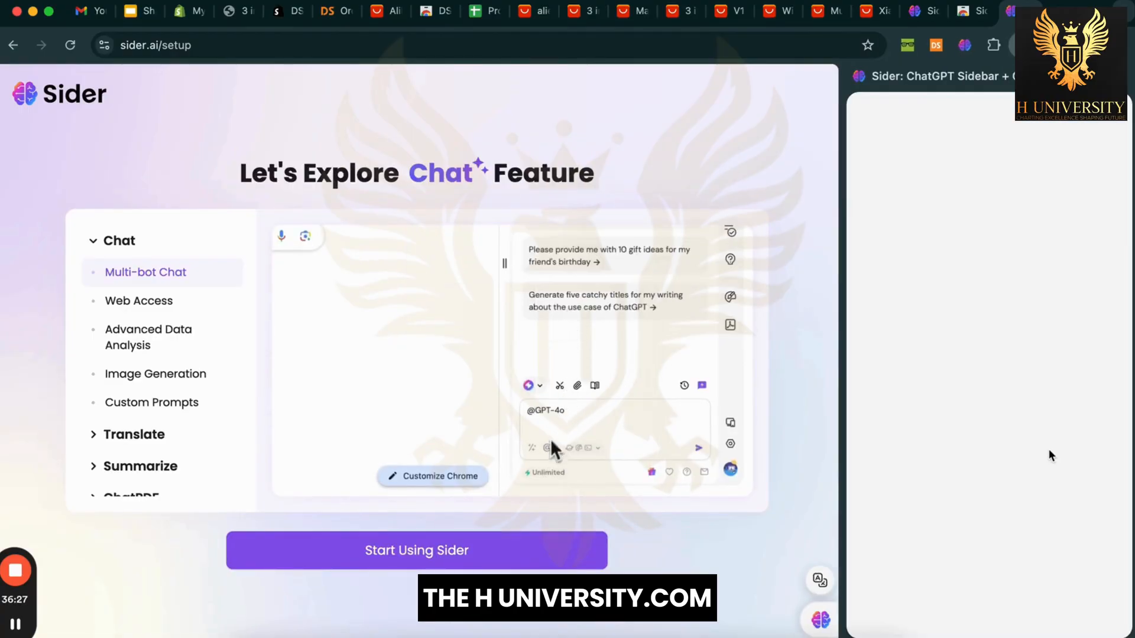
left_click(957, 556)
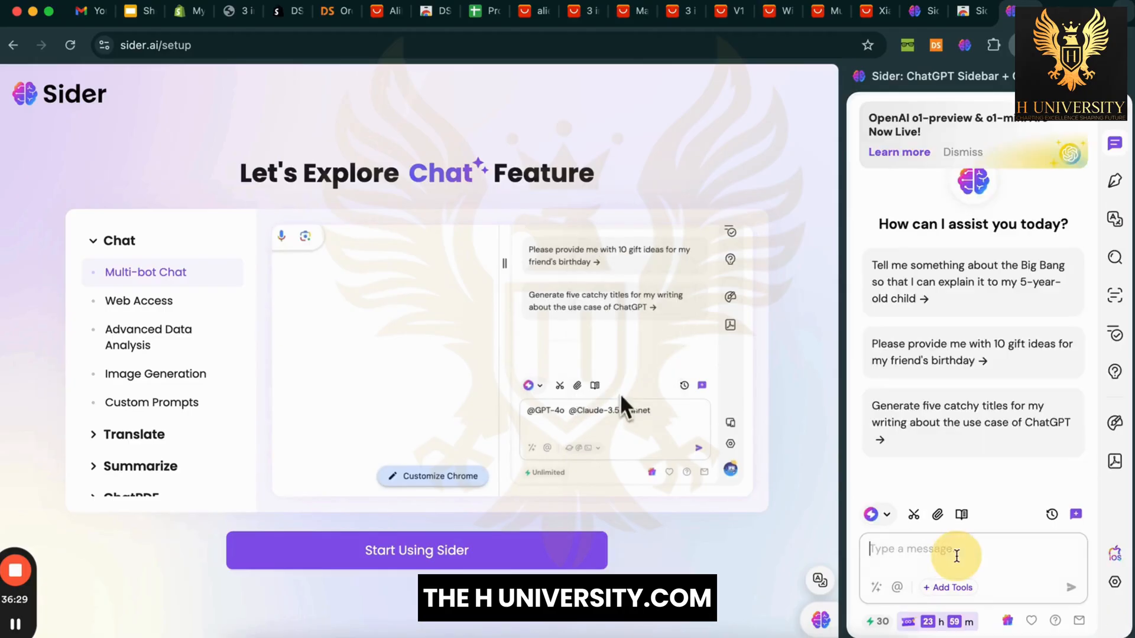
Step: Close the Sider landing, Chrome Web Store and eight AliExpress product tabs
left_click(933, 14)
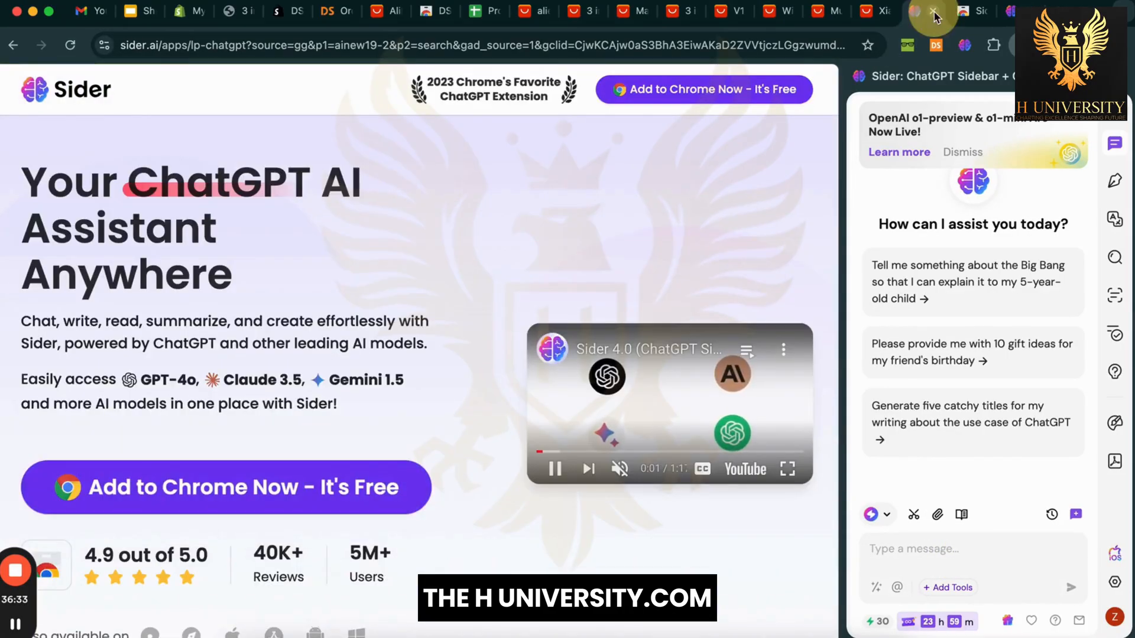
left_click(933, 14)
left_click(933, 14)
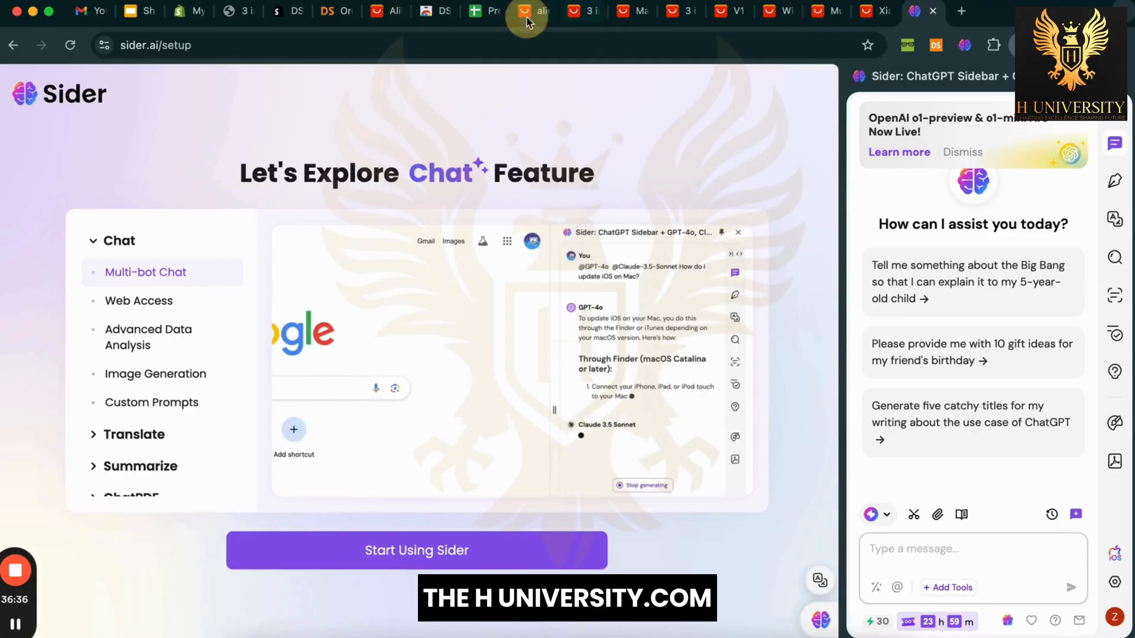
left_click(547, 17)
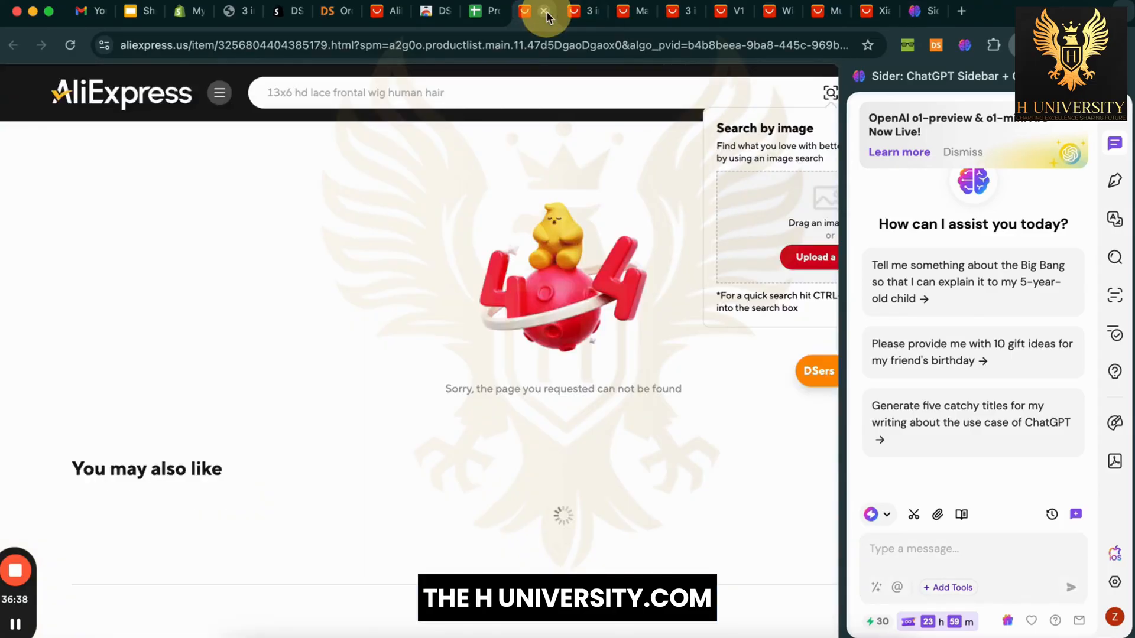
left_click(545, 13)
left_click(545, 13)
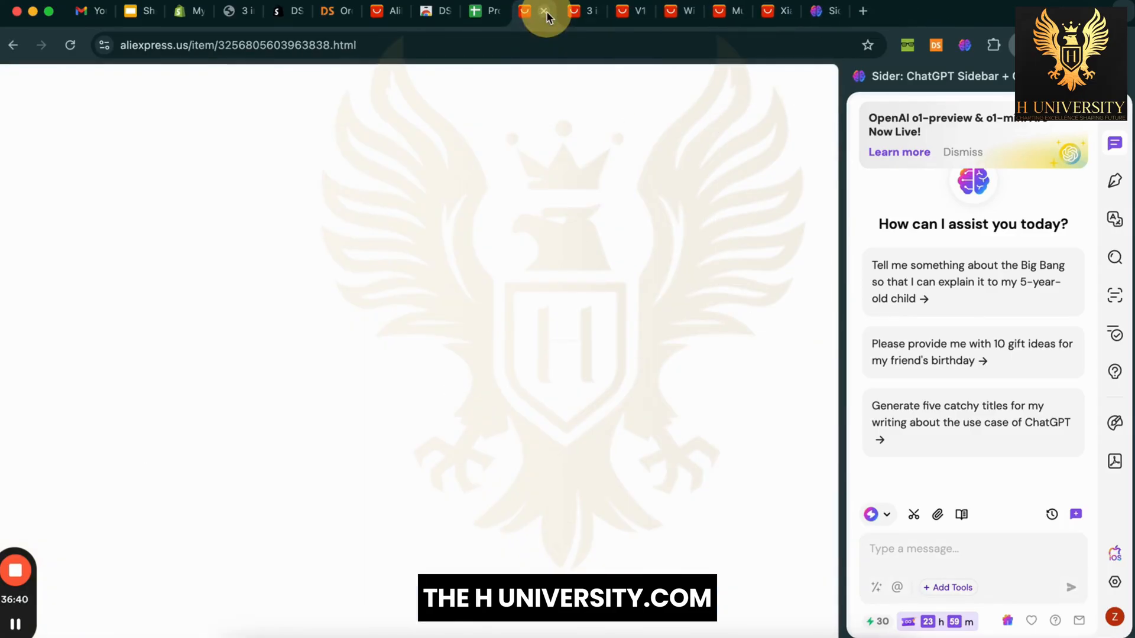
left_click(544, 12)
left_click(545, 12)
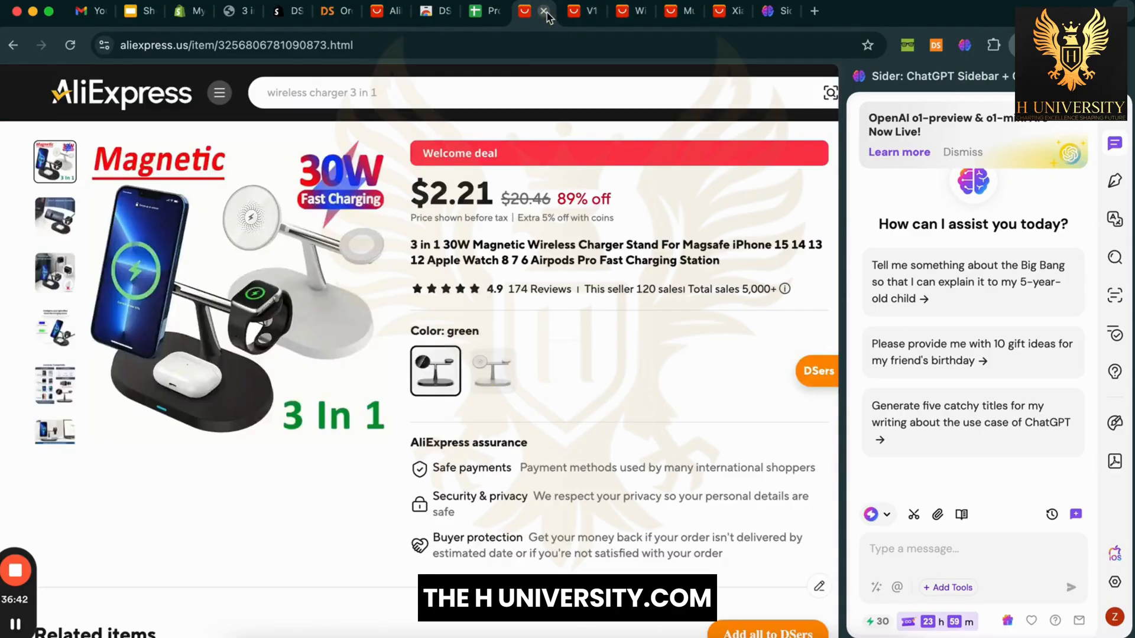
left_click(544, 12)
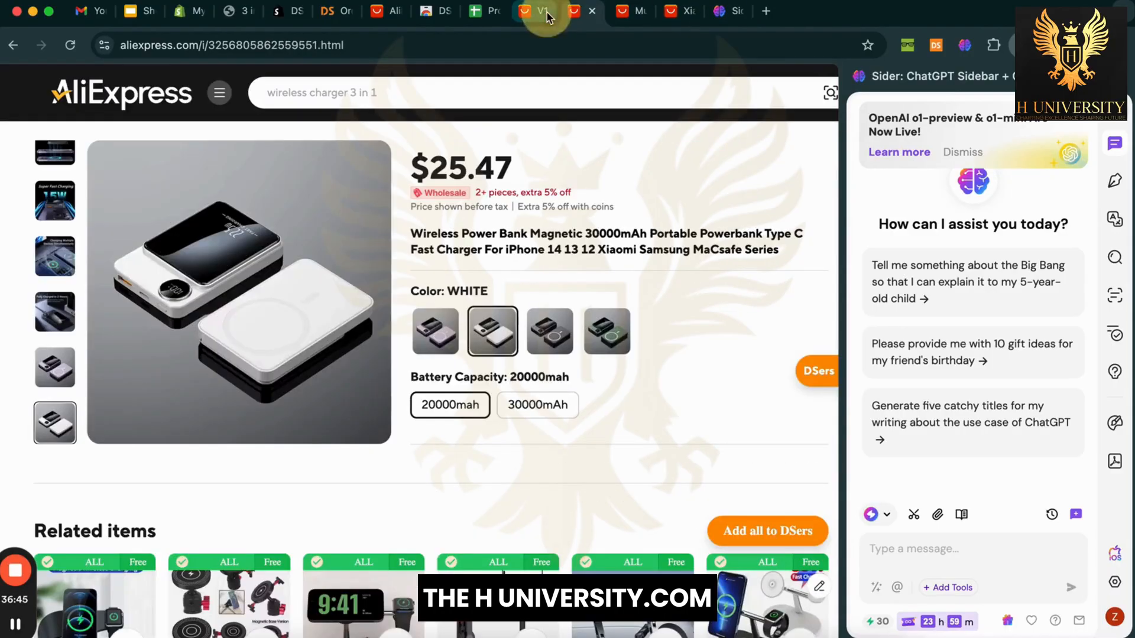
left_click(544, 12)
left_click(545, 12)
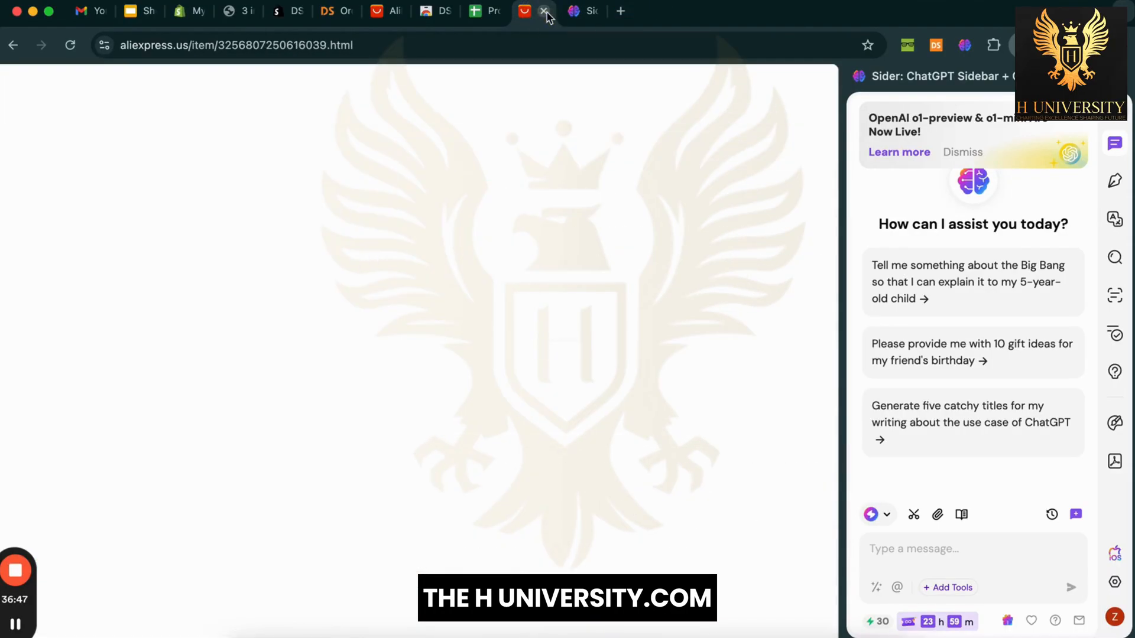
left_click(544, 11)
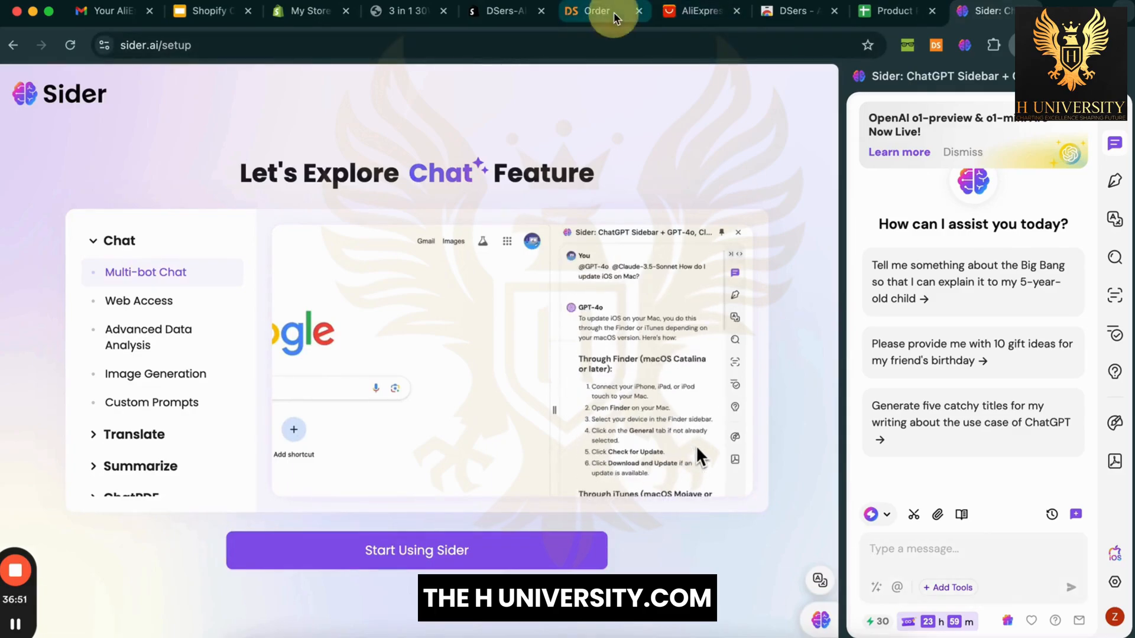
Step: Close the DSers orders, AliExpress home, DSers web store, DSers app store and preview tabs
left_click(642, 16)
left_click(640, 12)
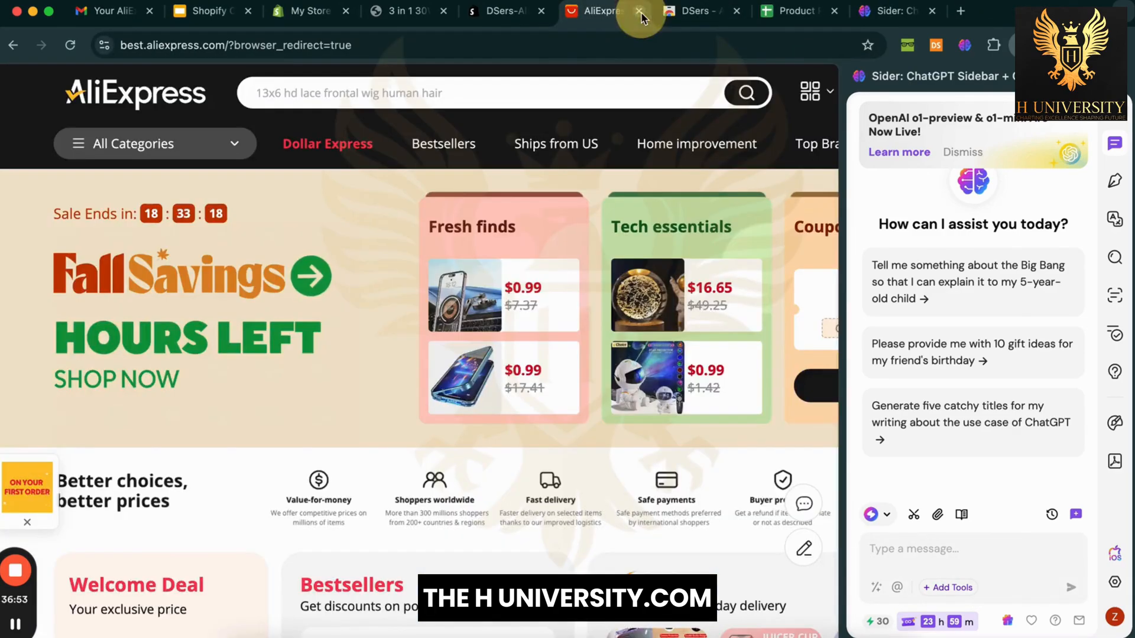
left_click(640, 11)
left_click(640, 11)
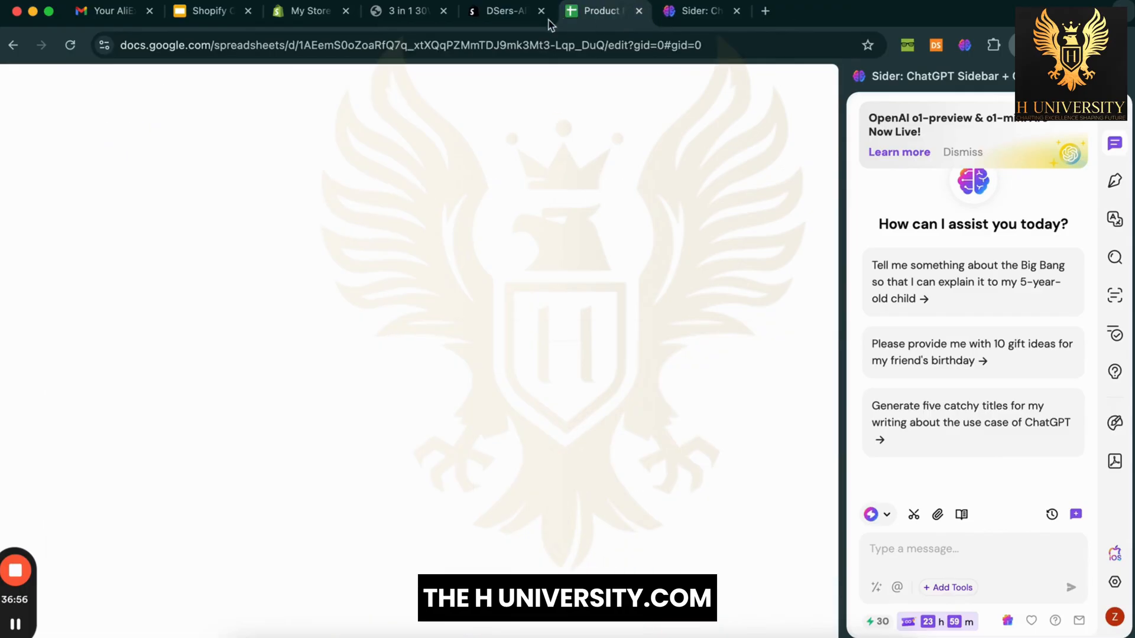
left_click(513, 17)
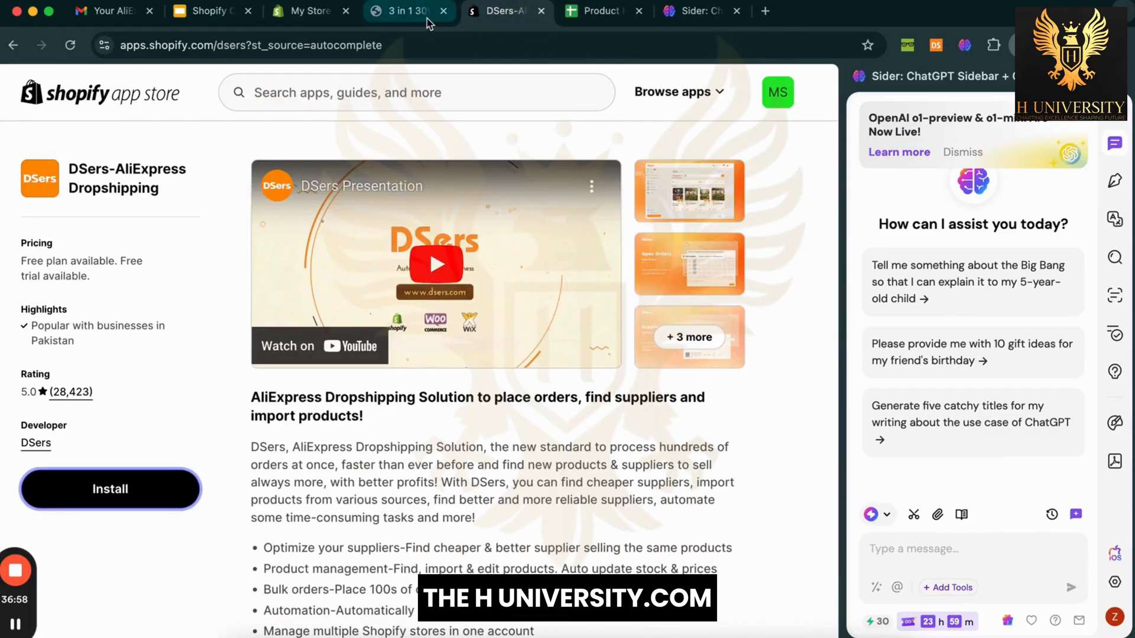
left_click(427, 22)
left_click(444, 11)
left_click(444, 11)
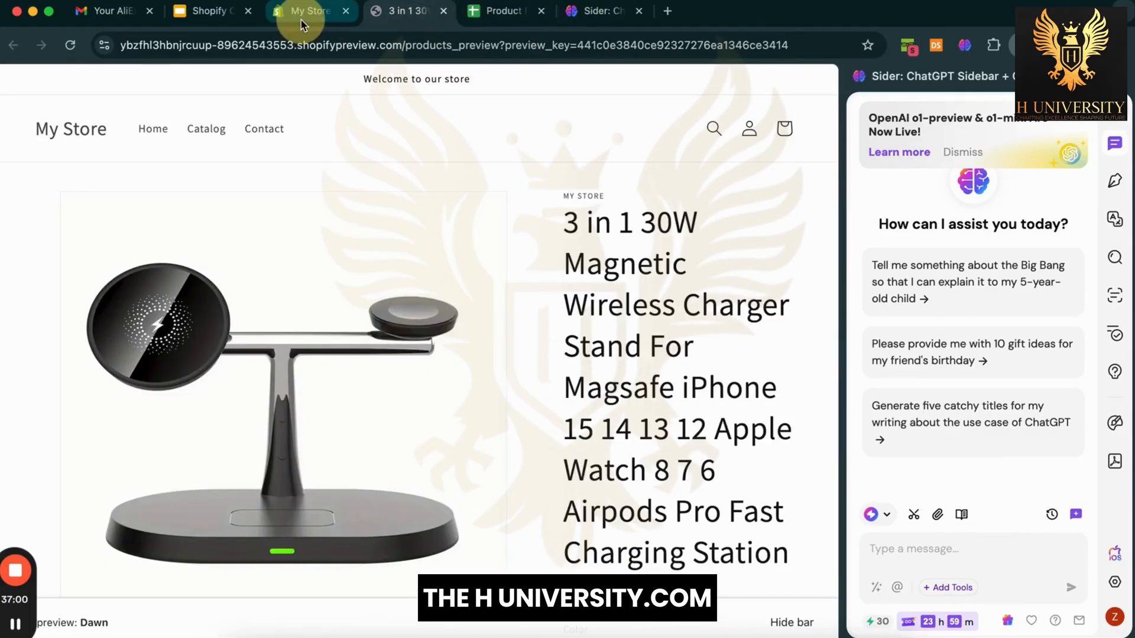
left_click(304, 12)
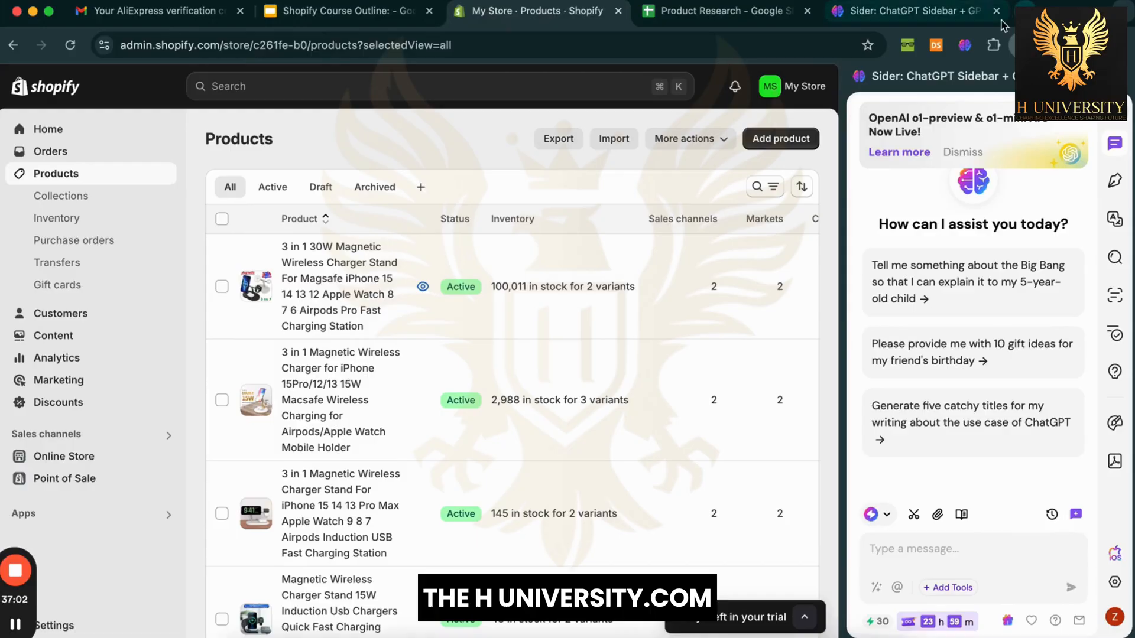
left_click(994, 18)
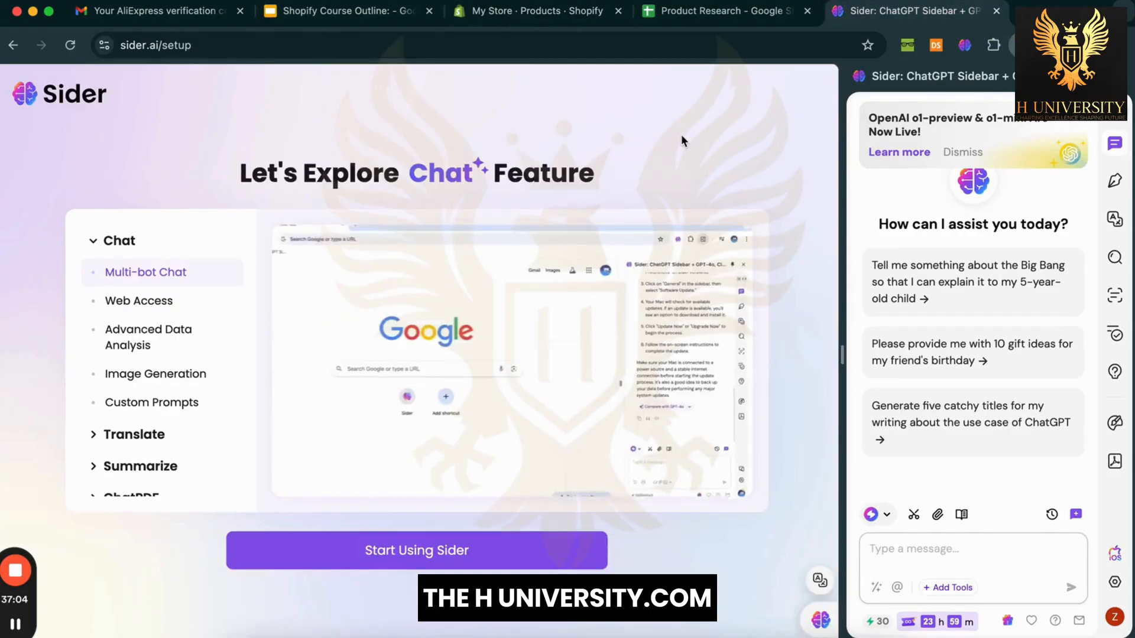
Step: Close the Sider tab and edit the 3 in 1 30W Magnetic Wireless Charger, focusing its Title
key("super+w")
left_click(574, 13)
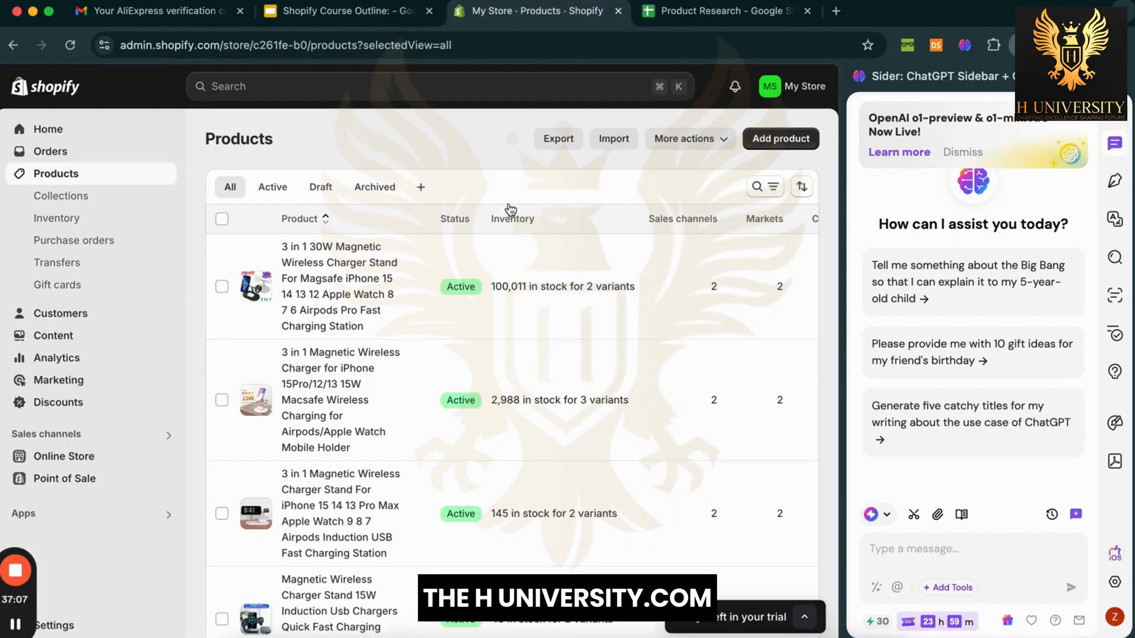
left_click(357, 269)
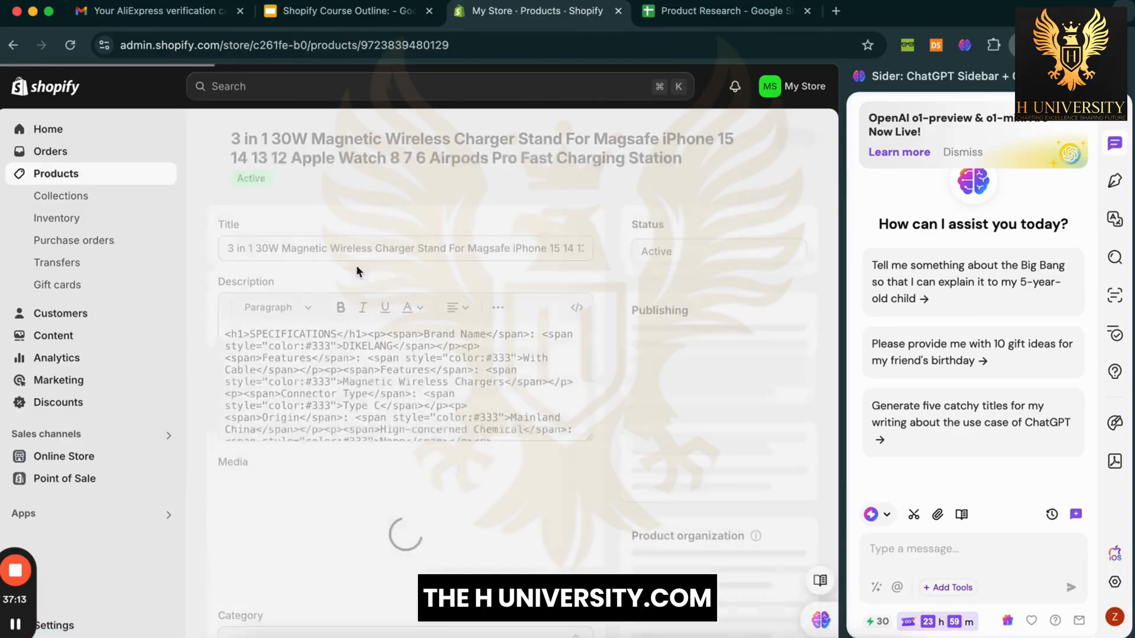
left_click(380, 267)
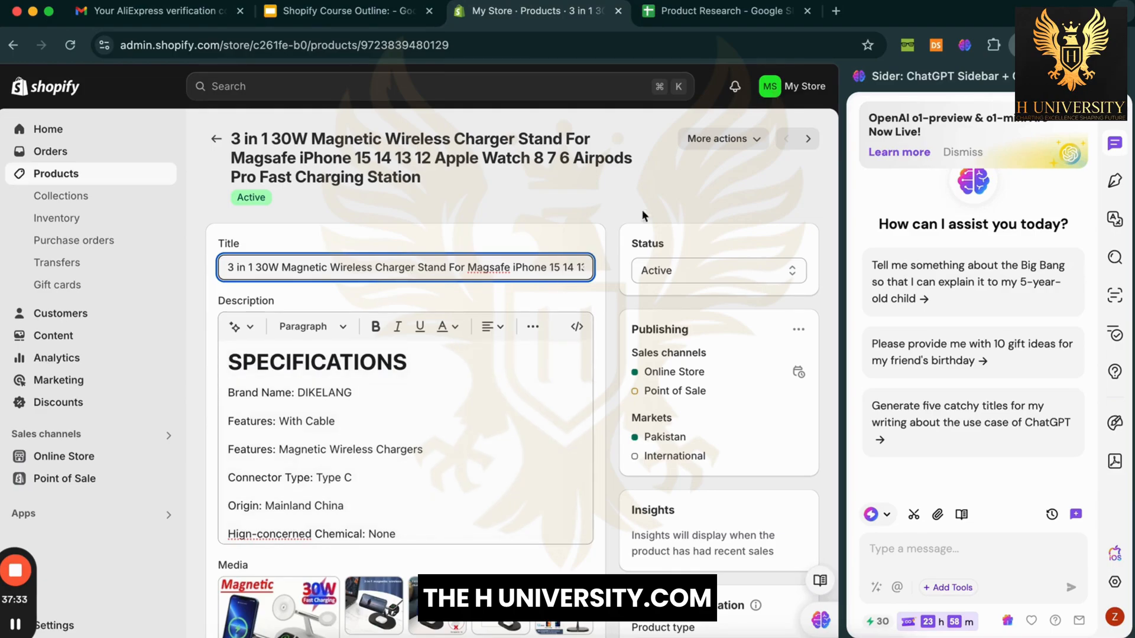
Step: Preview the charger stand in the storefront, scroll through it, then return to the product editor
left_click(723, 139)
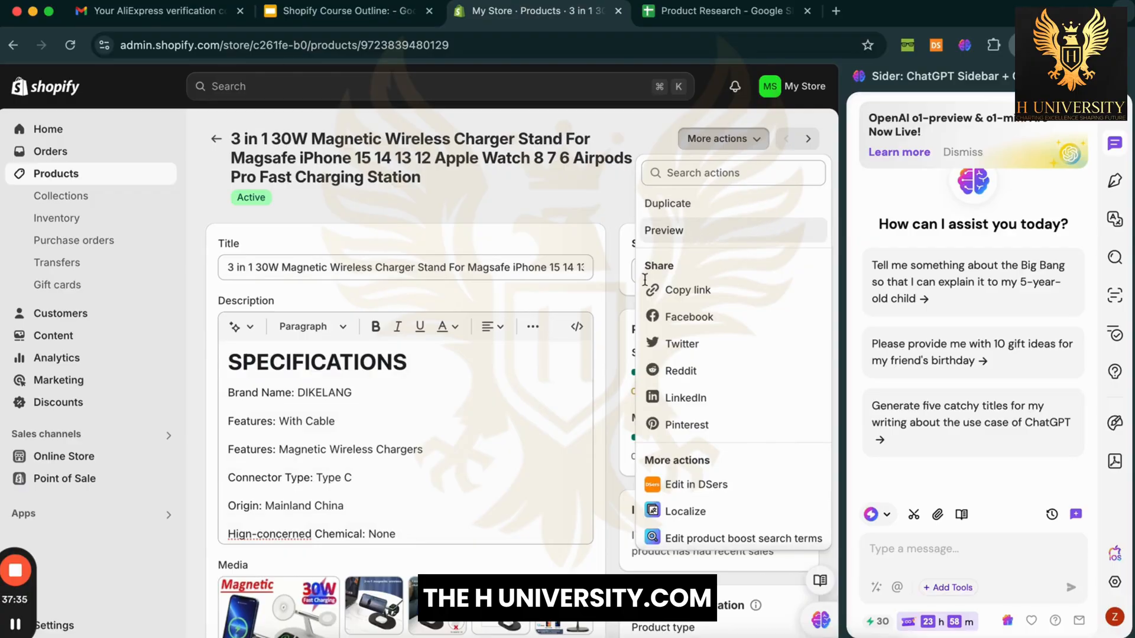
left_click(445, 415)
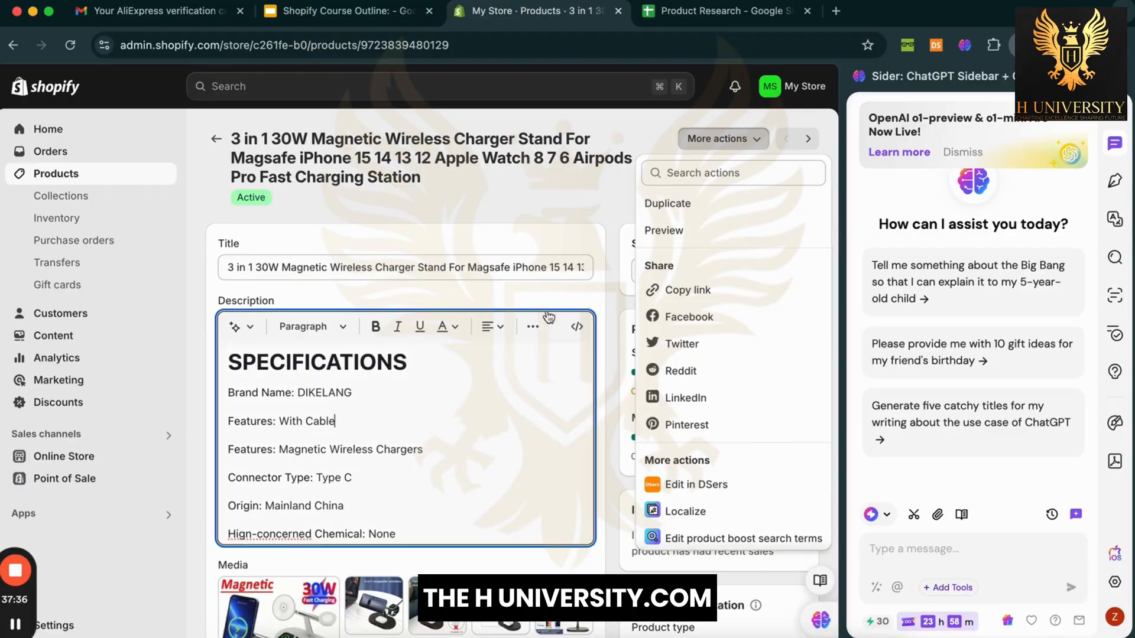
left_click(669, 230)
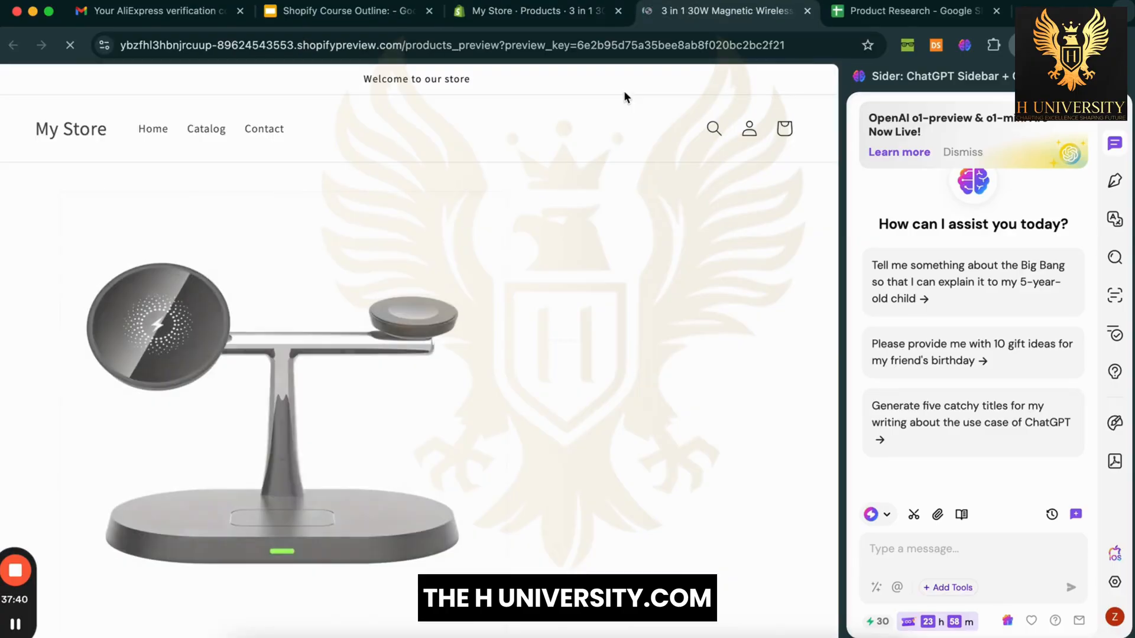
scroll(571, 341, "down", 10)
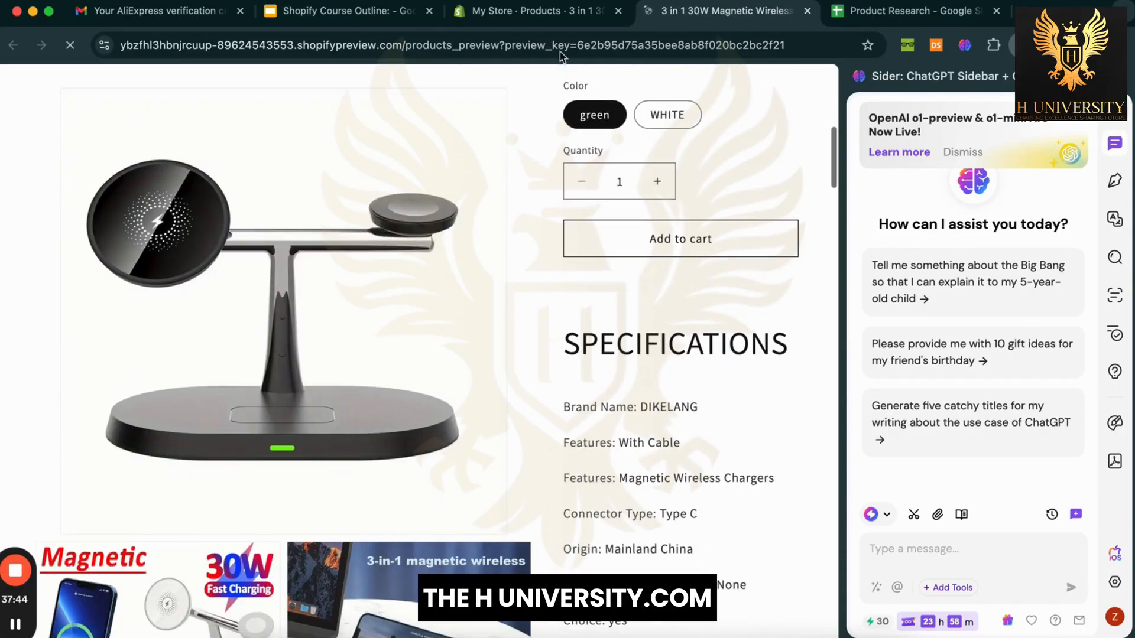
left_click(532, 10)
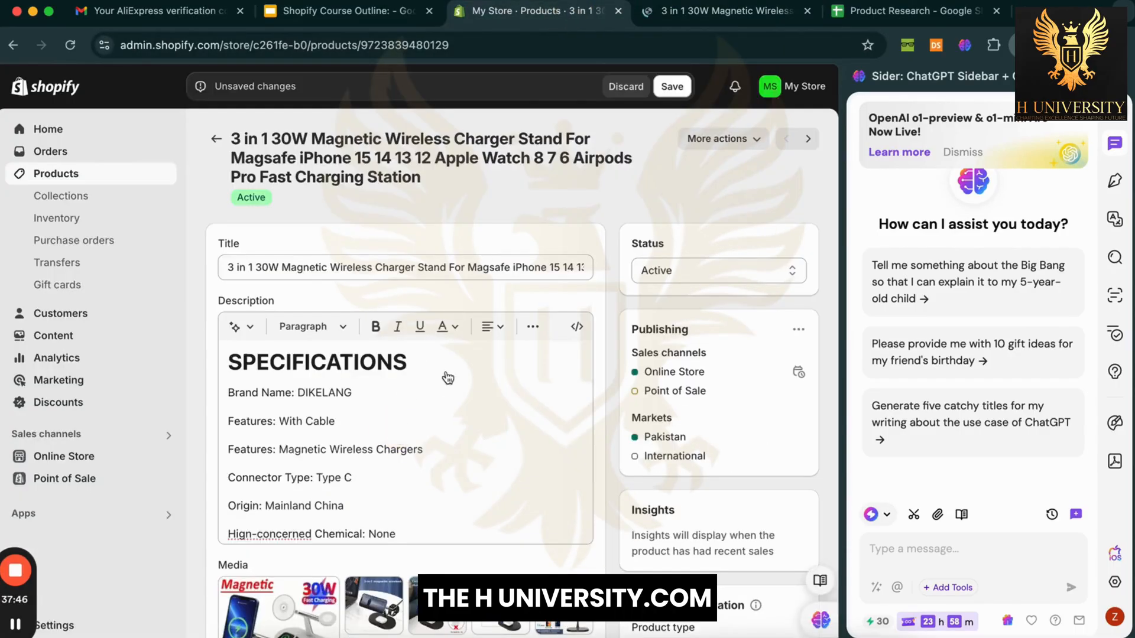
Step: Select the charger stand's full product title in the editor
left_click(501, 271)
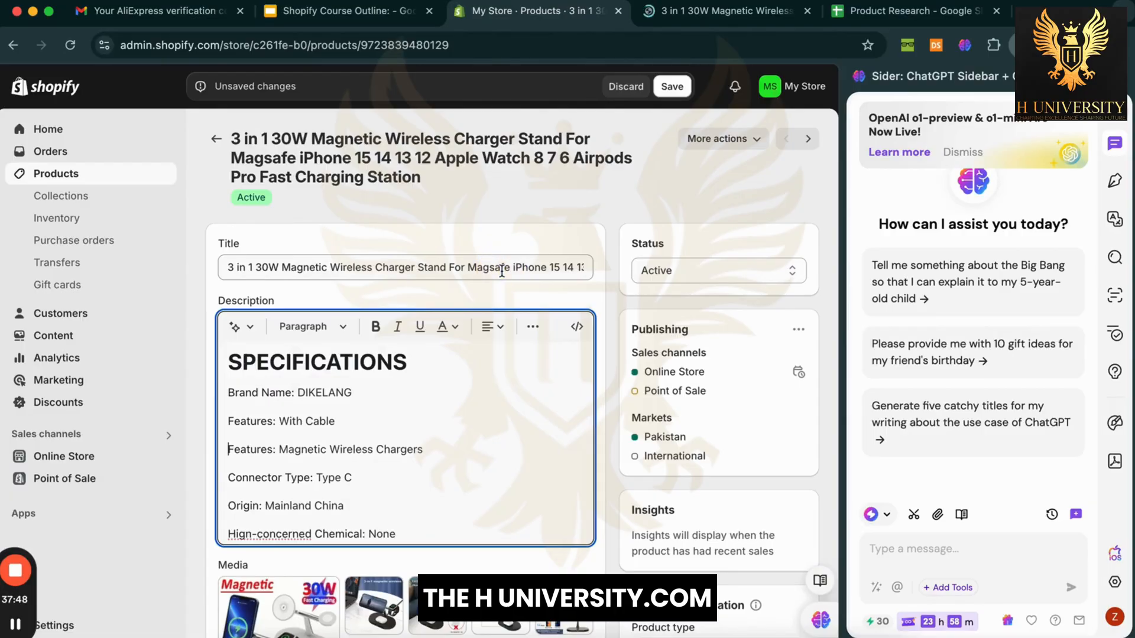
double_click(502, 270)
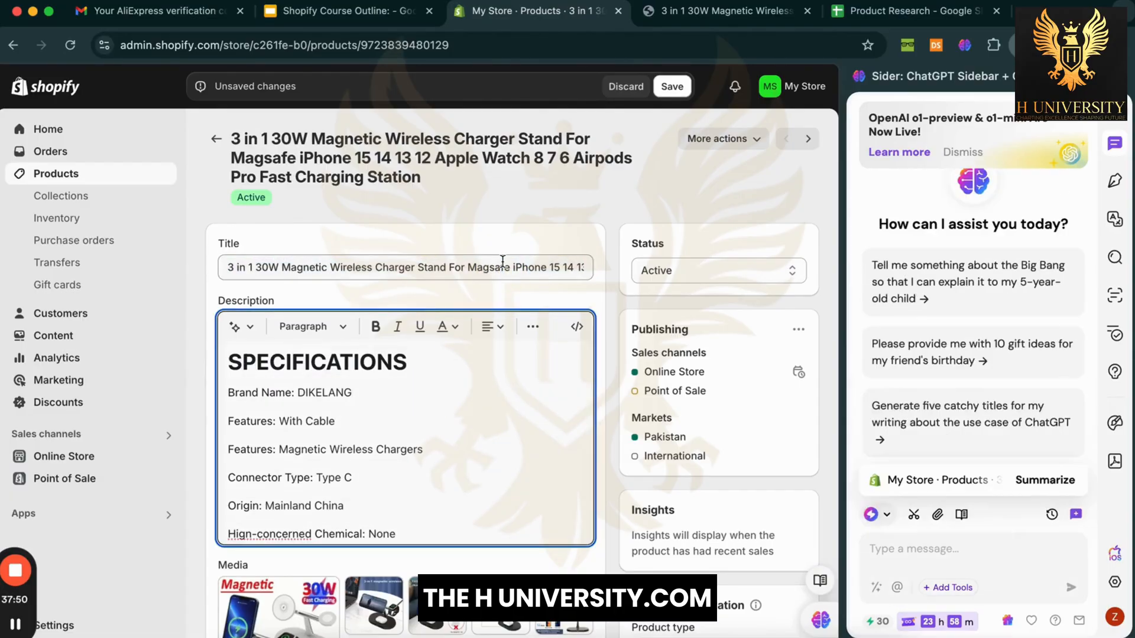
triple_click(494, 268)
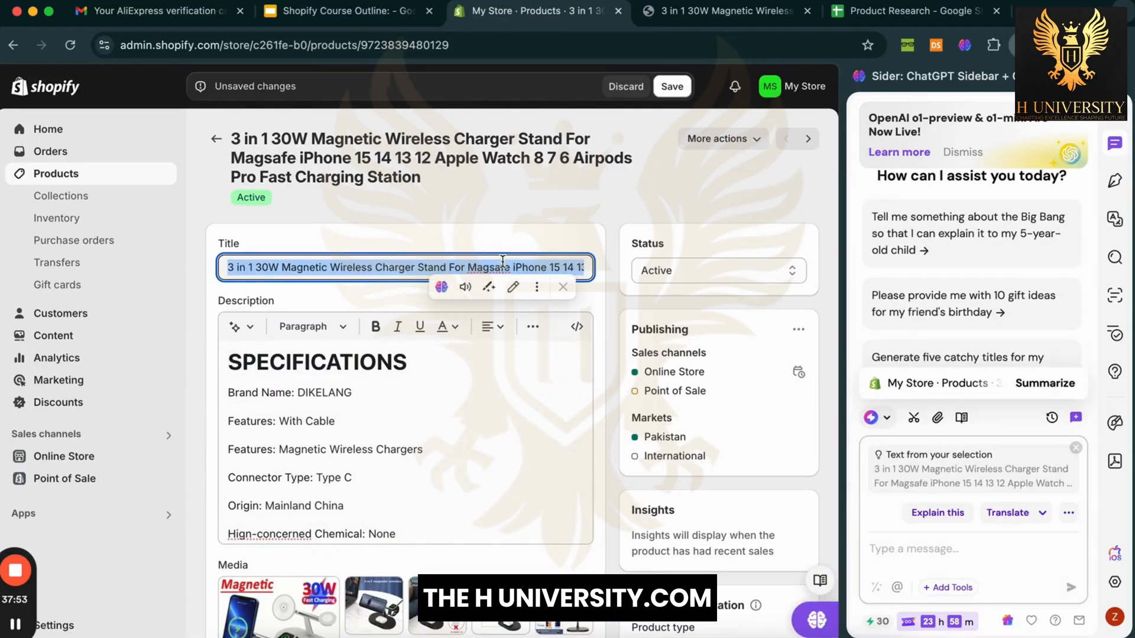
left_click(524, 246)
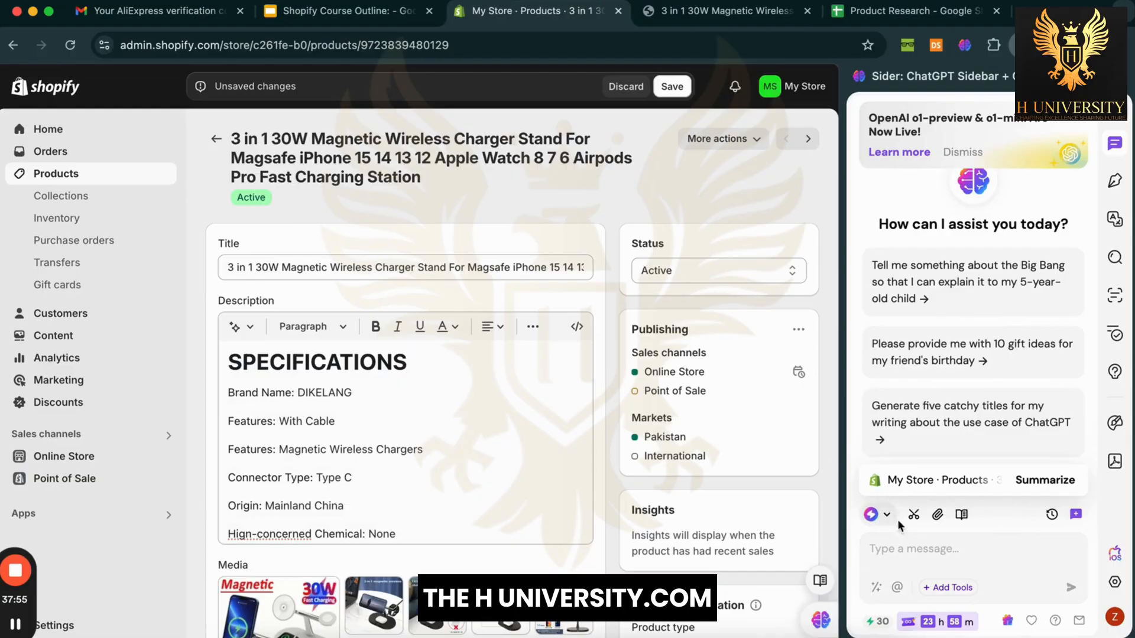
Step: Switch the Sider chat model from Sider Fusion to Llama 3.1 70B
left_click(922, 552)
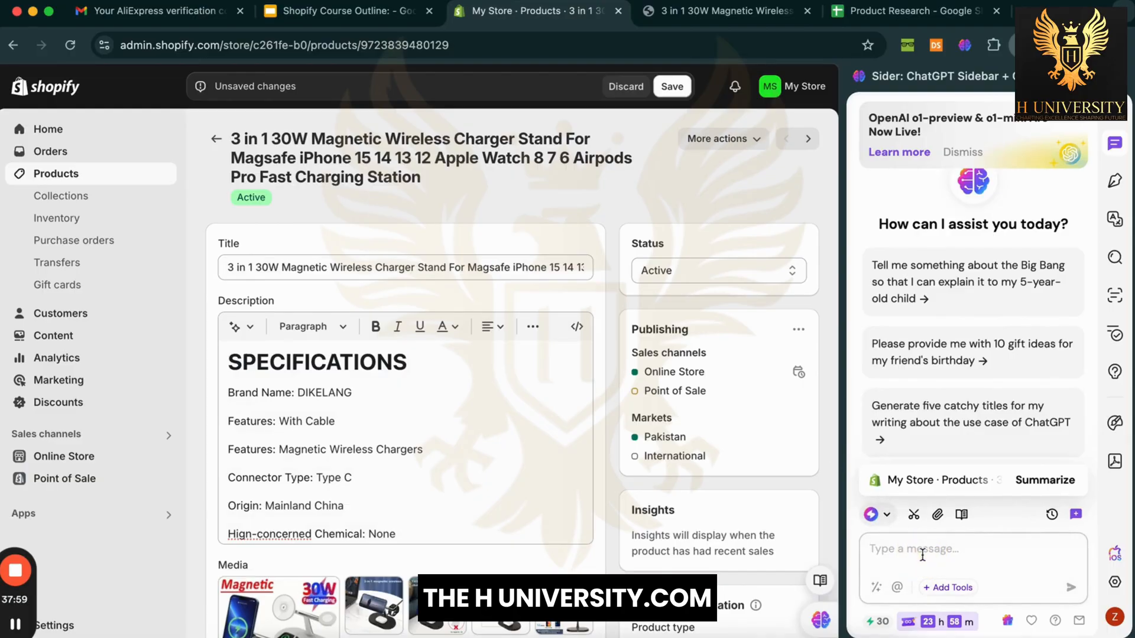
left_click(887, 518)
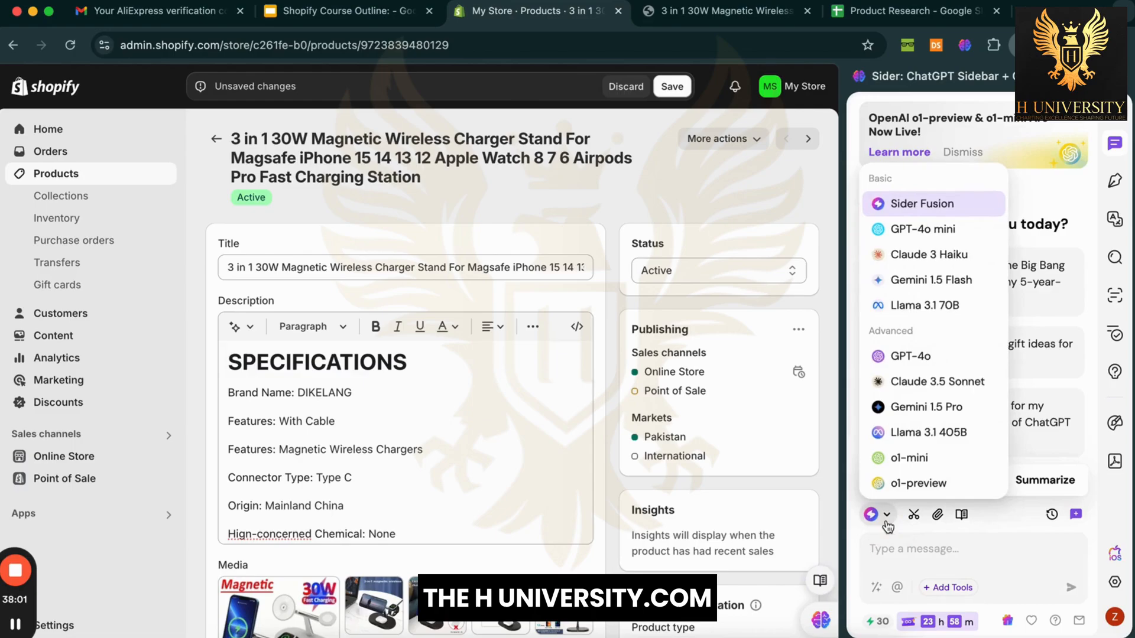
left_click(942, 305)
left_click(933, 549)
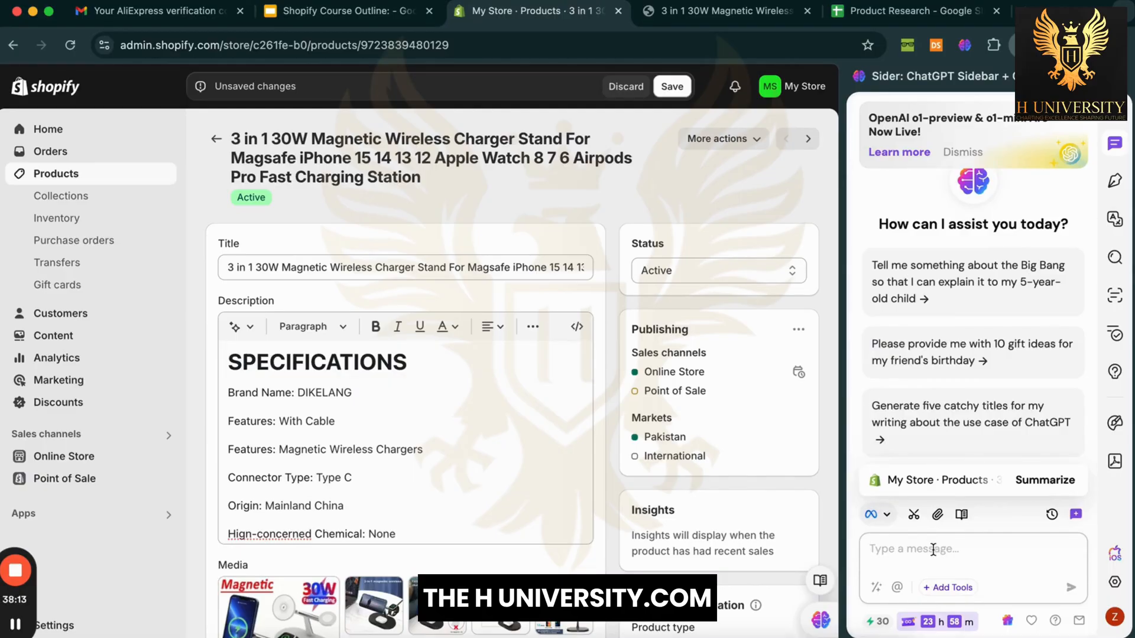
Step: Draft a Sider request asking for short, concise titles for the Shopify store's products
left_click(933, 550)
type("Write ")
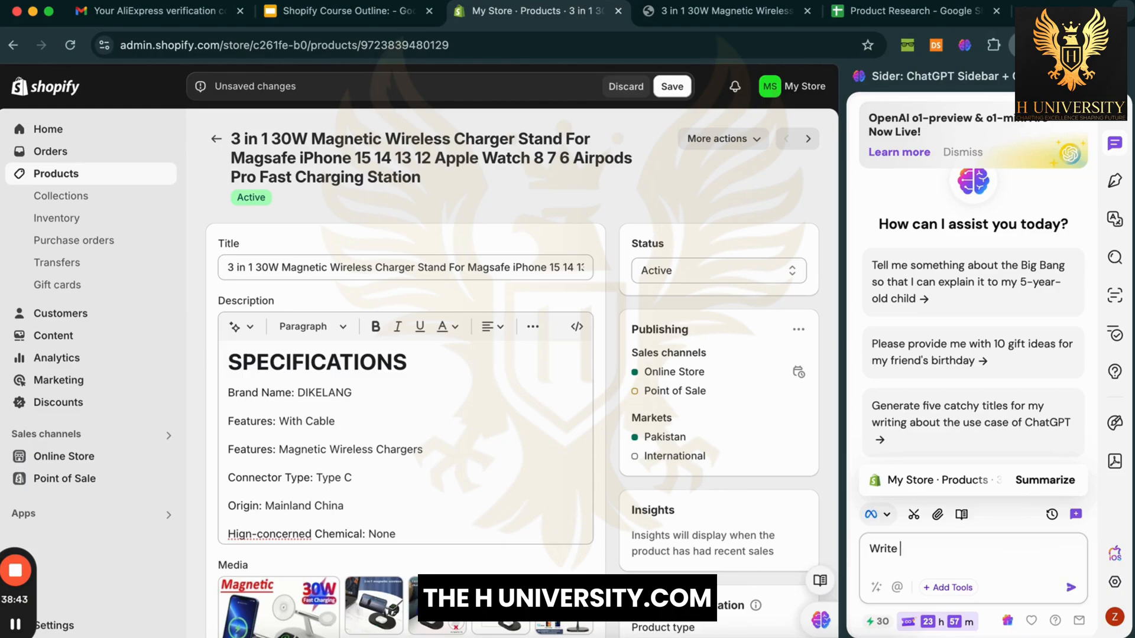
type("short")
key("ctrl+a")
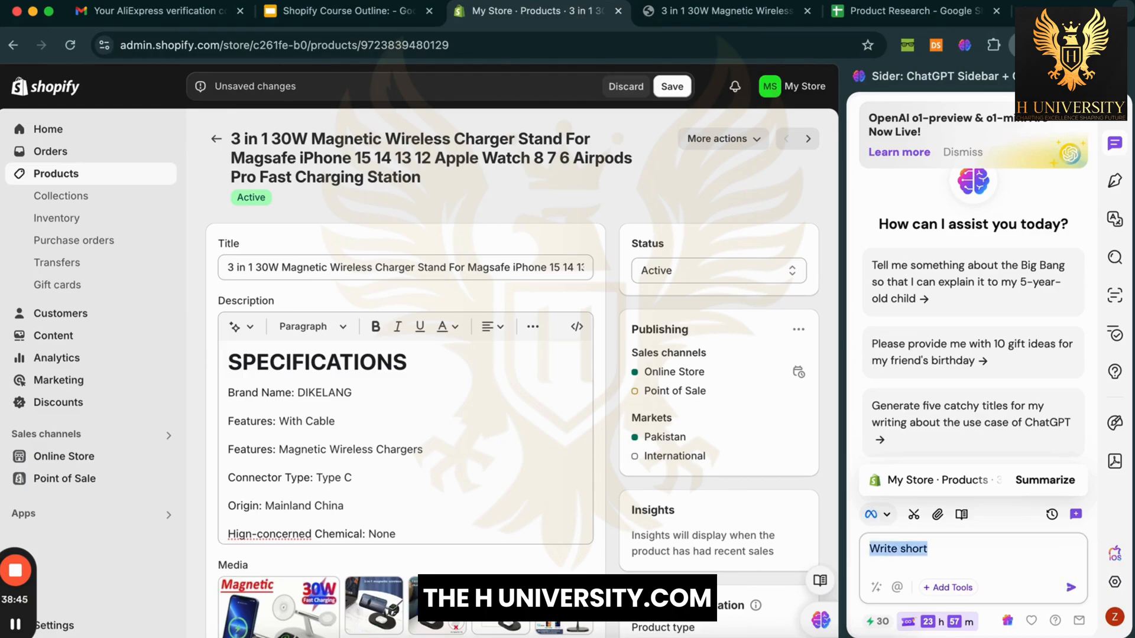
key("BackSpace")
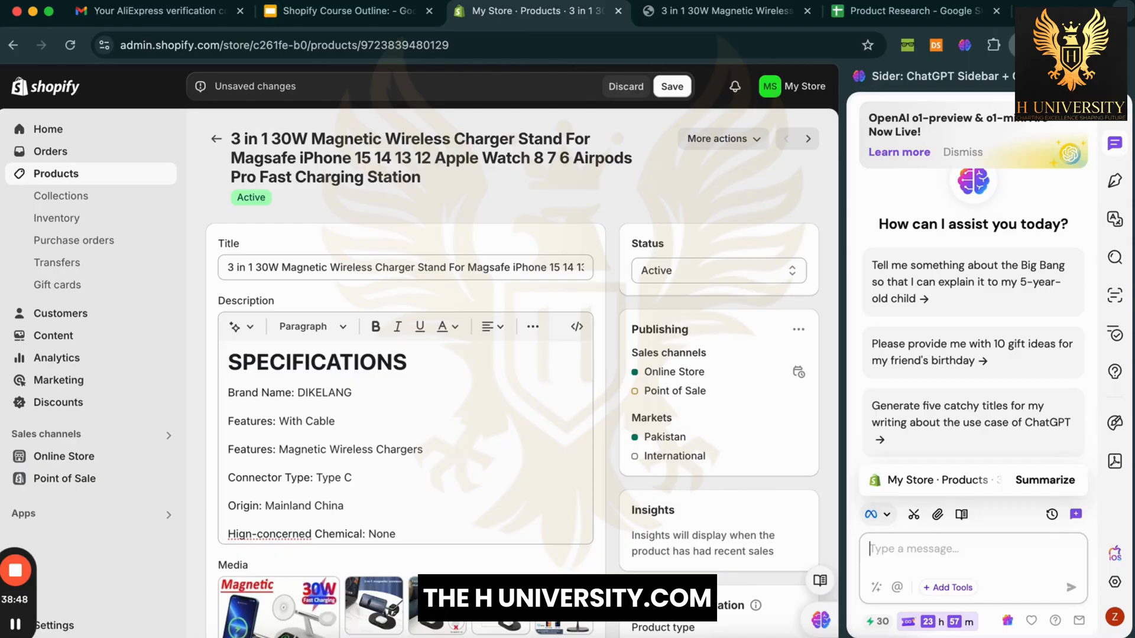
type("I'm selling")
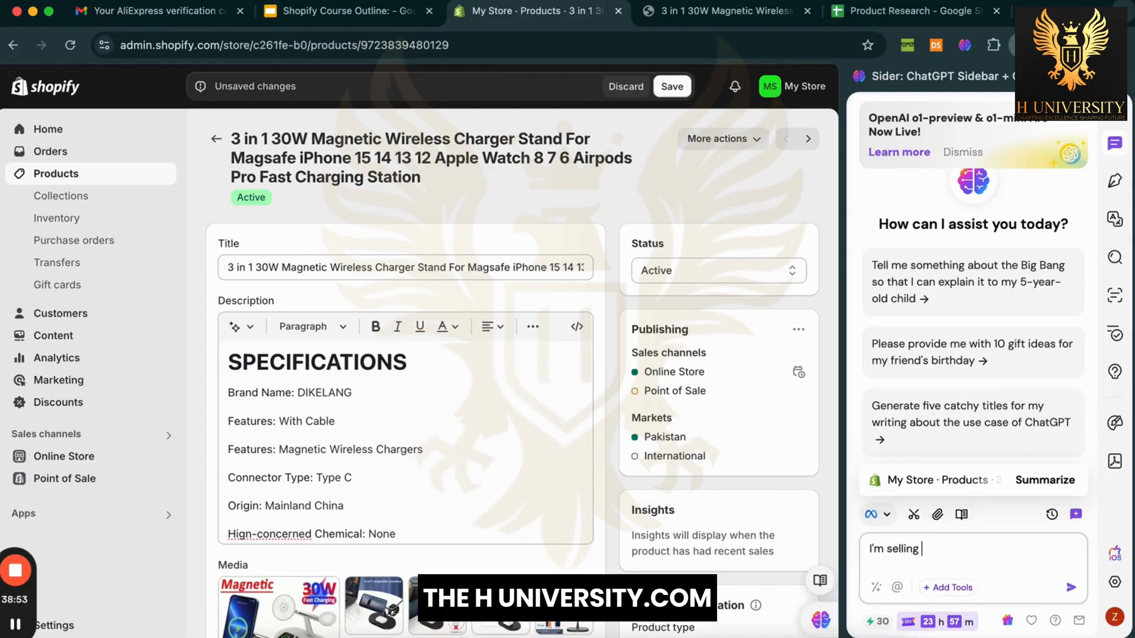
type(" product online on my Sho")
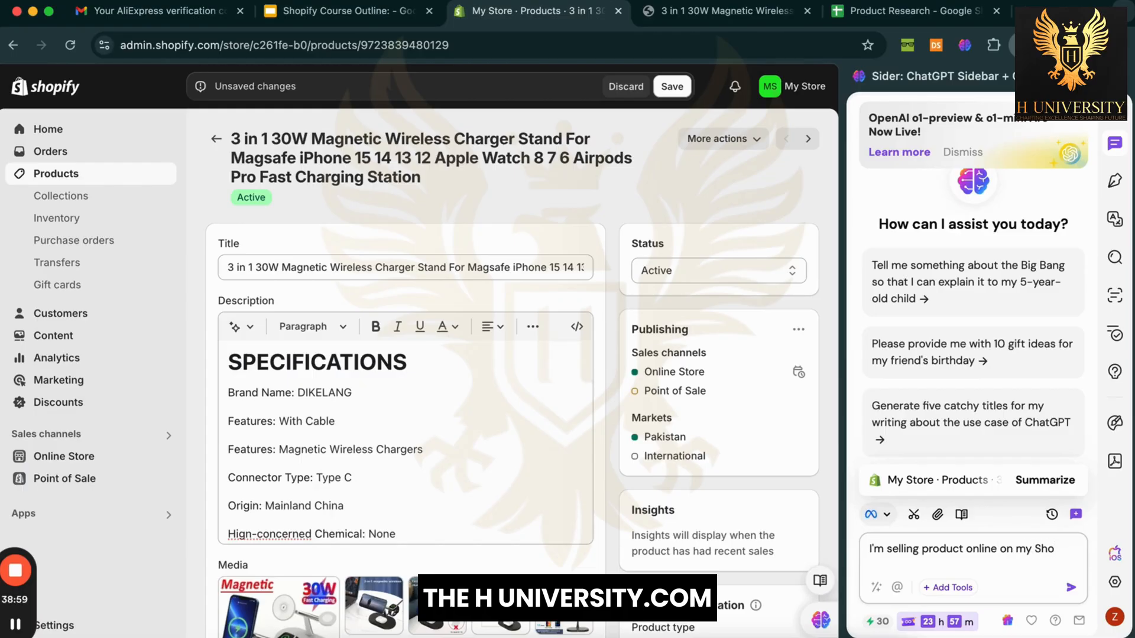
type("pify store. I want y")
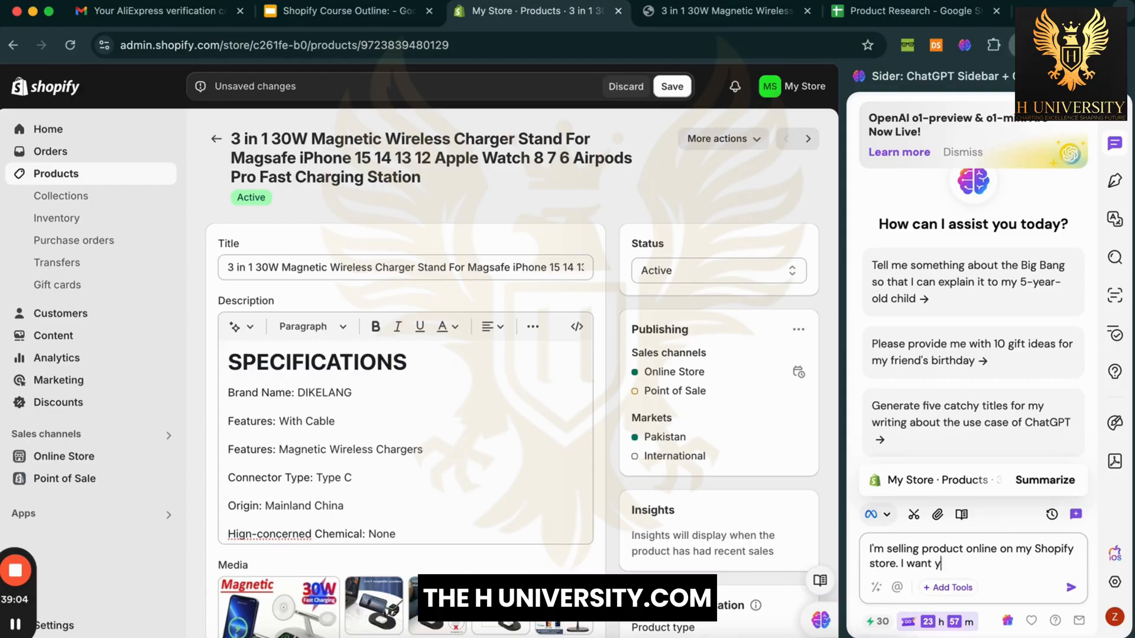
type("ou to do othe")
type("the copywrit")
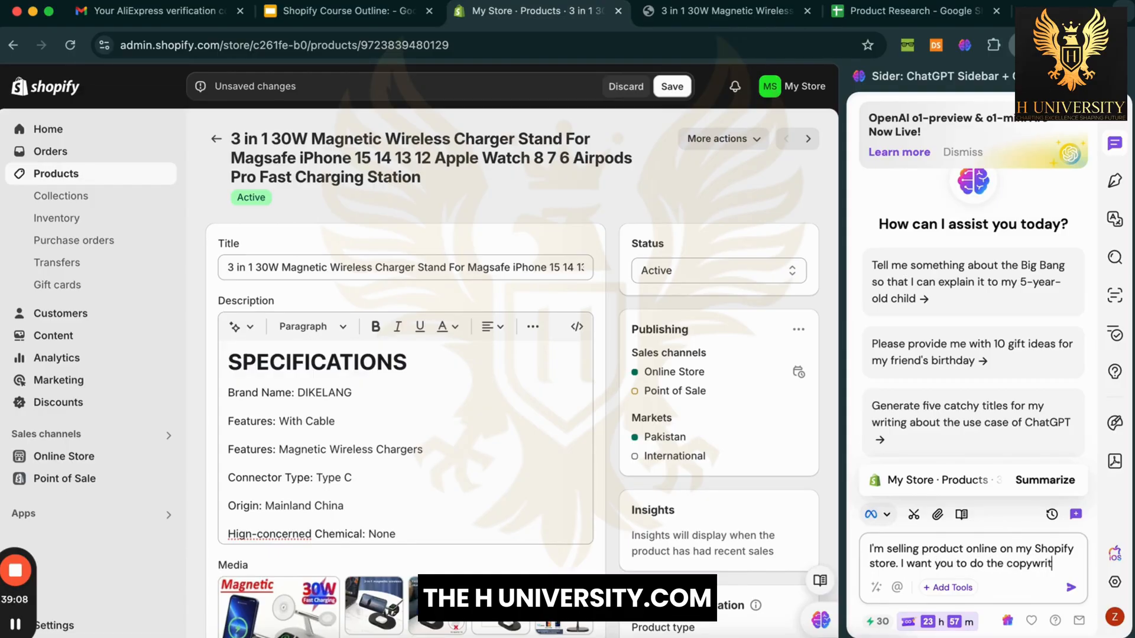
type("ing fo")
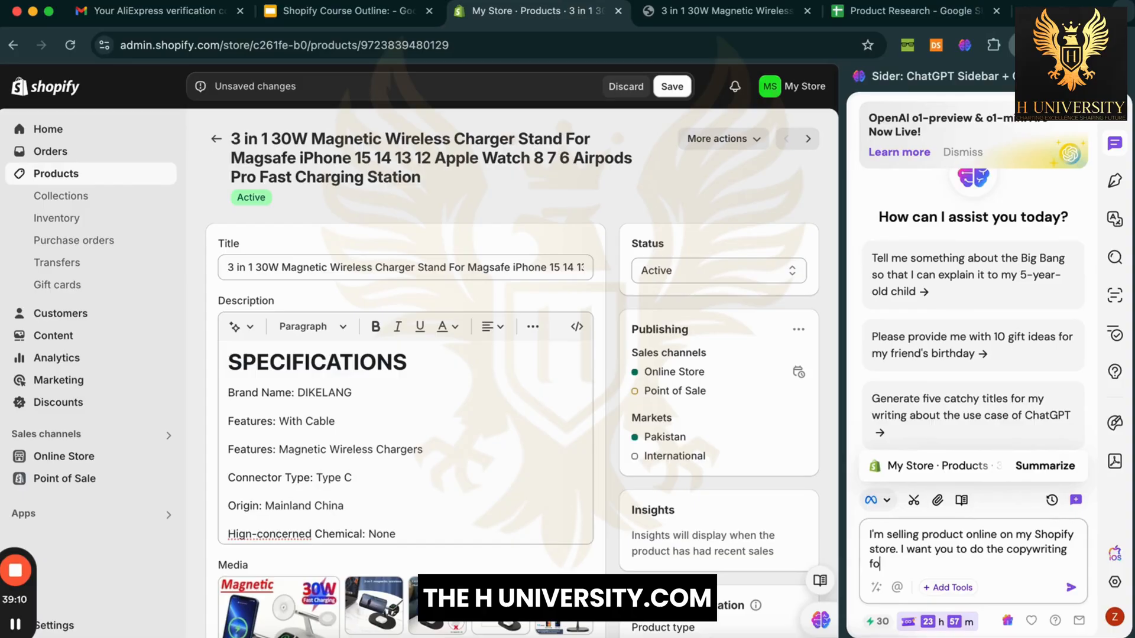
type("rmr products.")
key("shift+Return")
key("BackSpace")
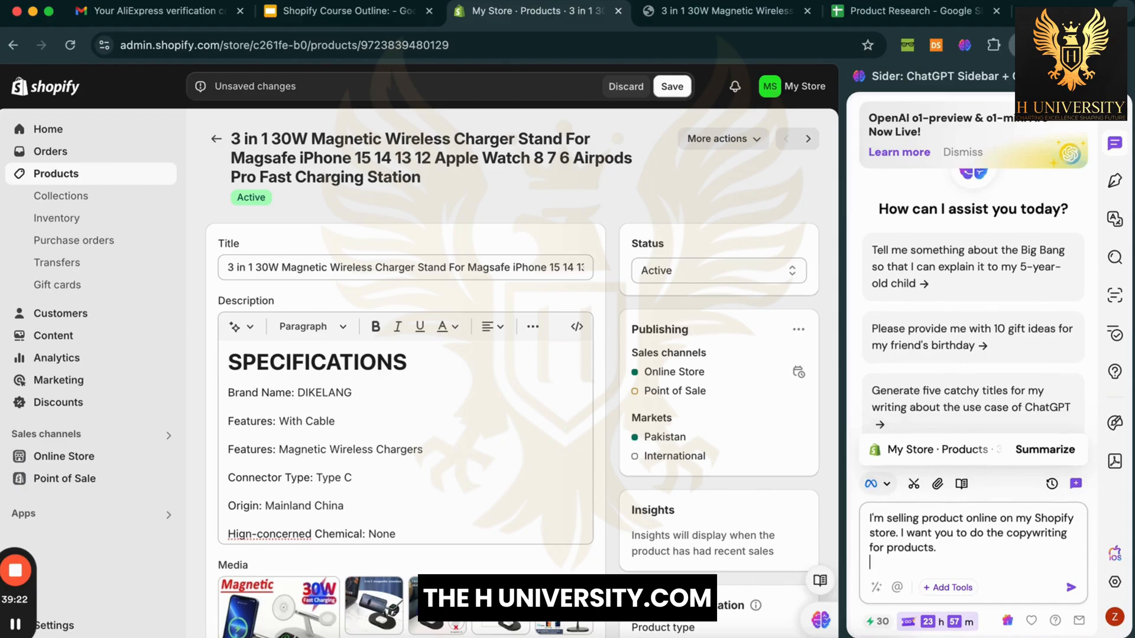
type("I want ")
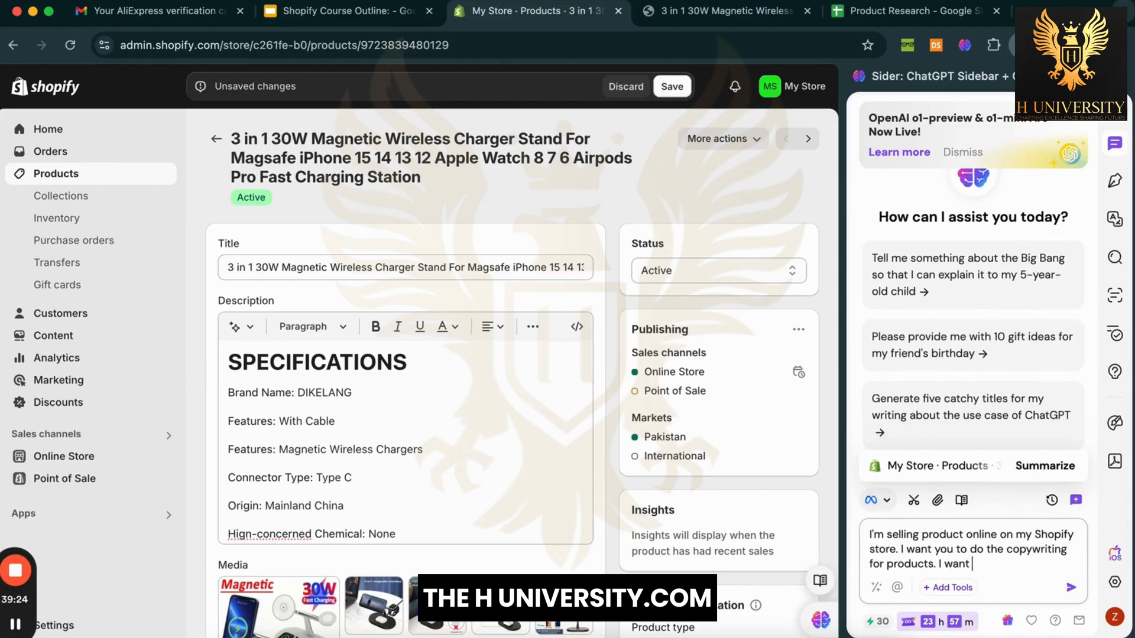
type("you to shor")
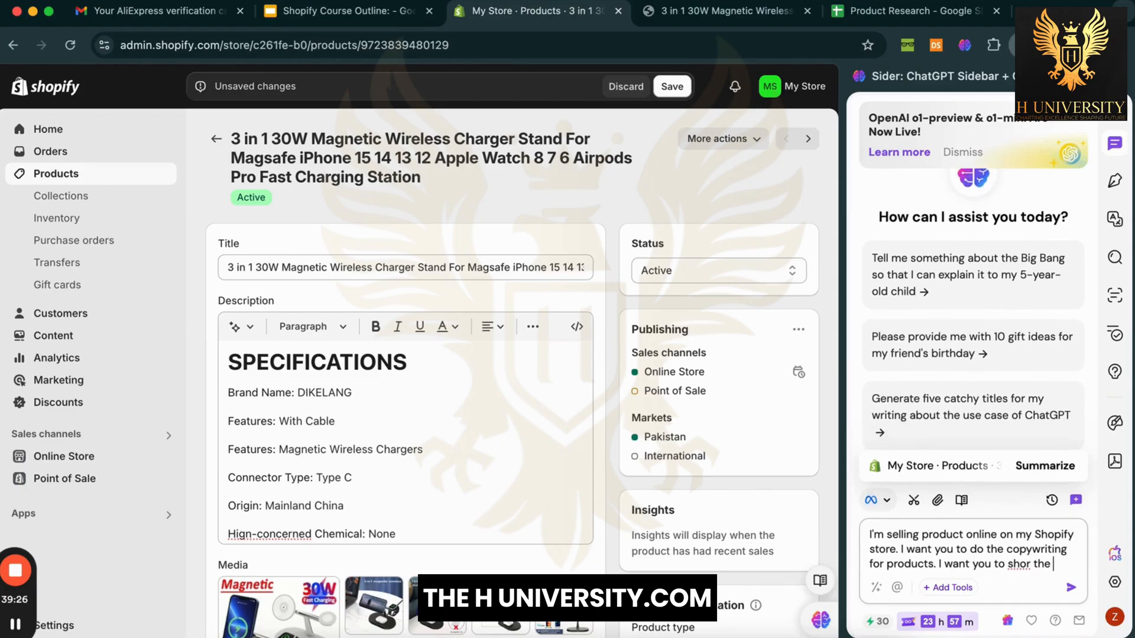
type("t")
key("BackSpace")
key("BackSpace")
key("BackSpace")
type("write the short and concis")
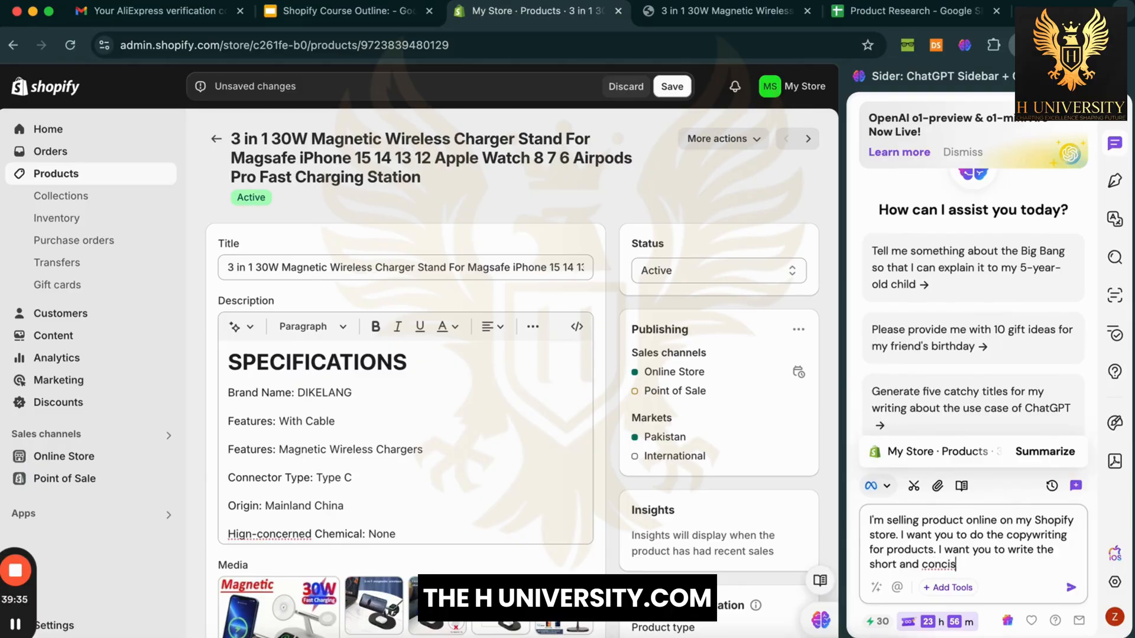
type("e title for my products.")
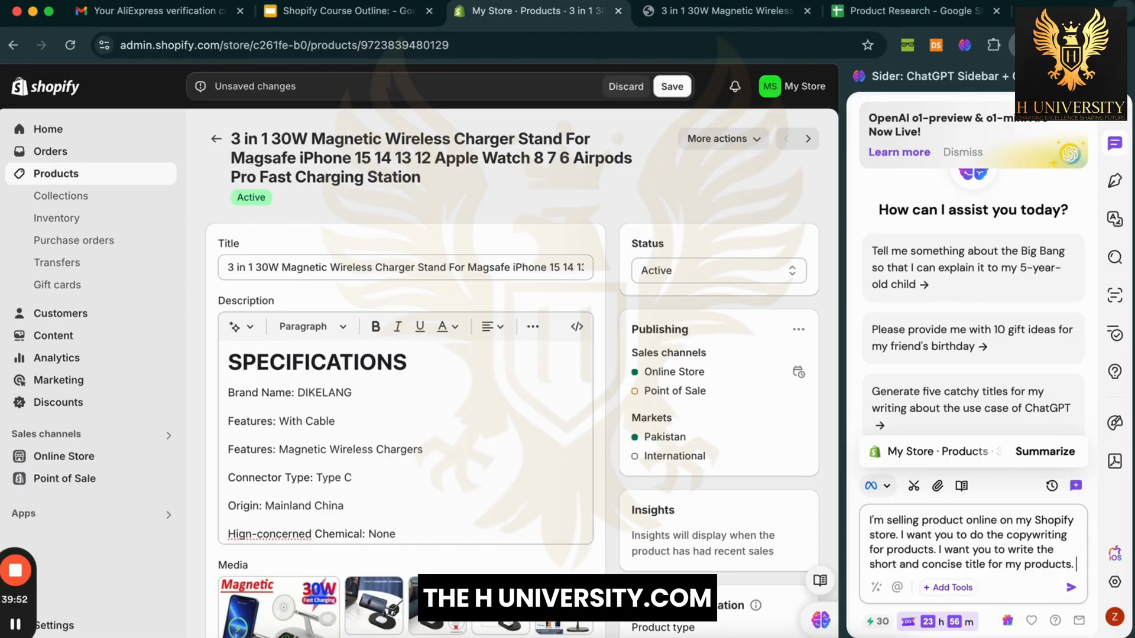
Step: Paste the charger's full quoted title beneath a 'Here is the product title:' line
key("shift+Return")
key("shift+Return")
type("1")
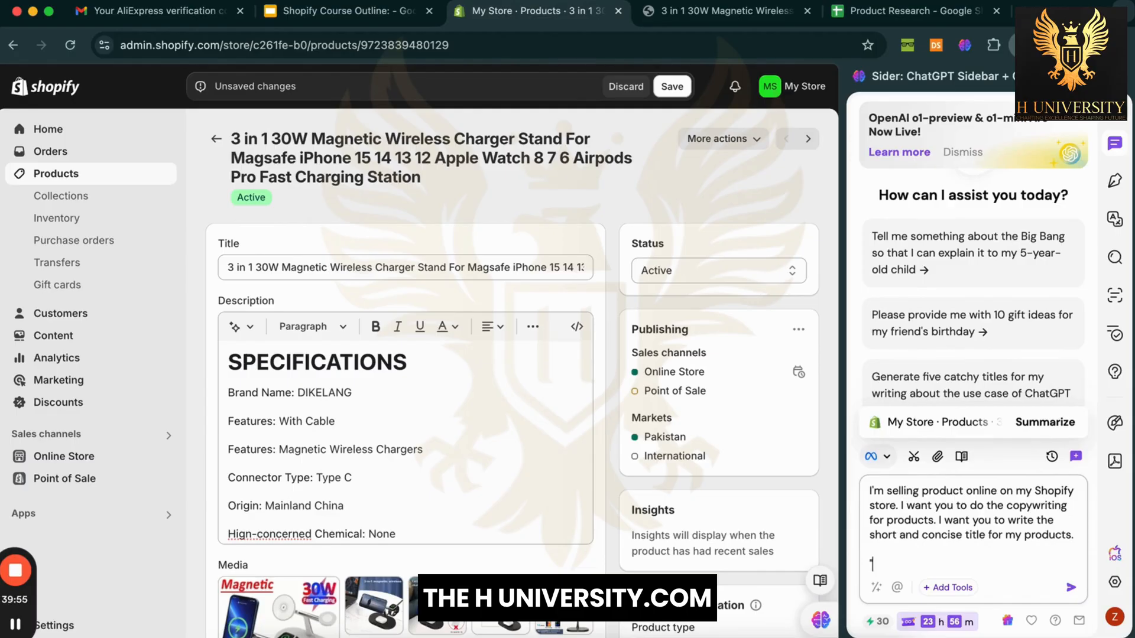
type("3 in 1 30W Magnetic Wireless Charger Stand For Magsafe iPhone 15 14 13 12 Apple Watch 8 7 6 Airpods Pro Fast Charging Station")
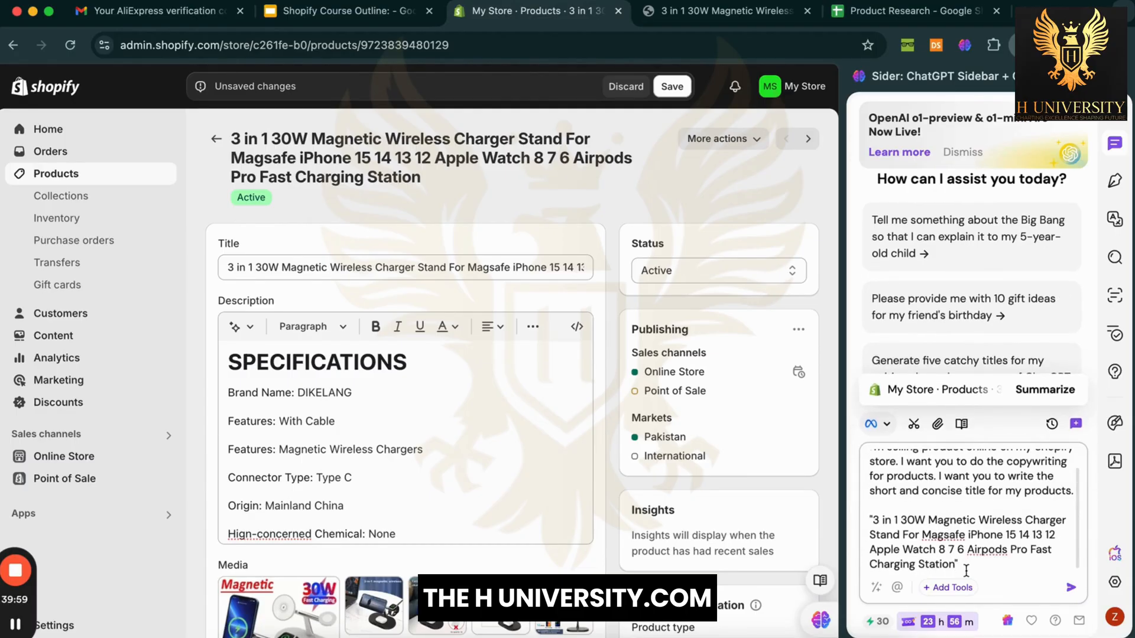
left_click(955, 507)
key("Return")
type("Here is ")
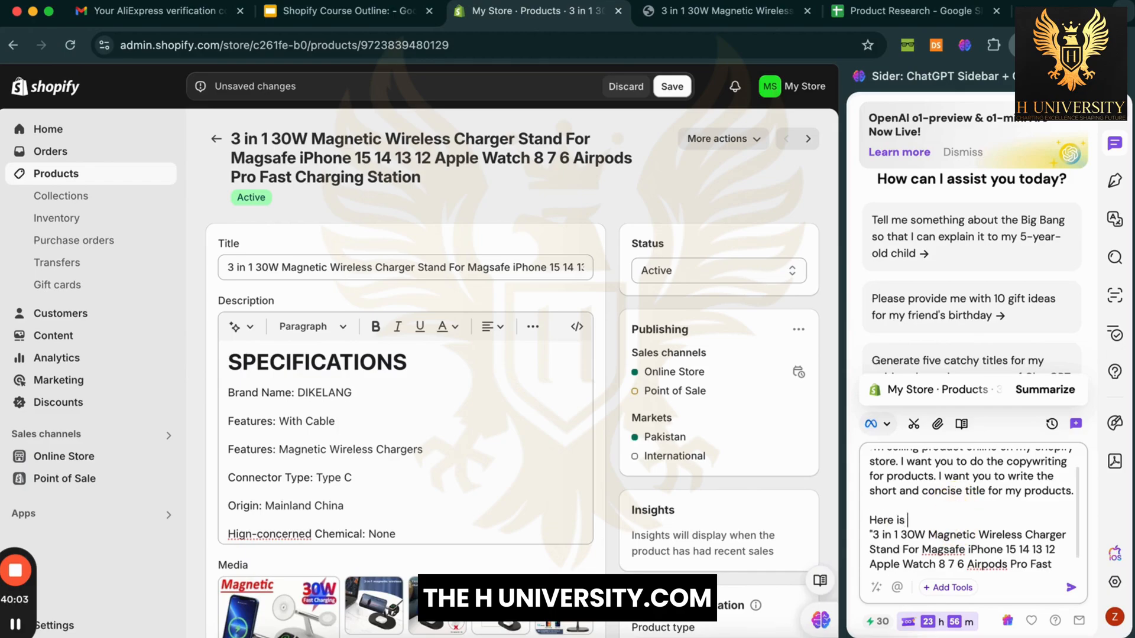
type("the product title:")
key("shift+Return")
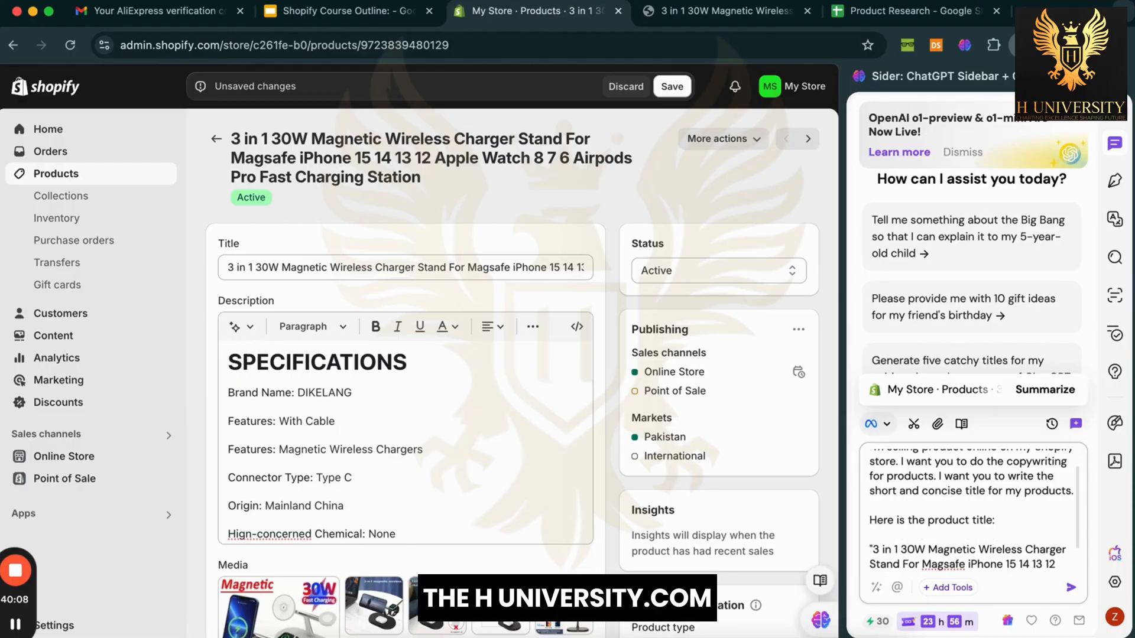
scroll(965, 507, "down", 1)
left_click(991, 535)
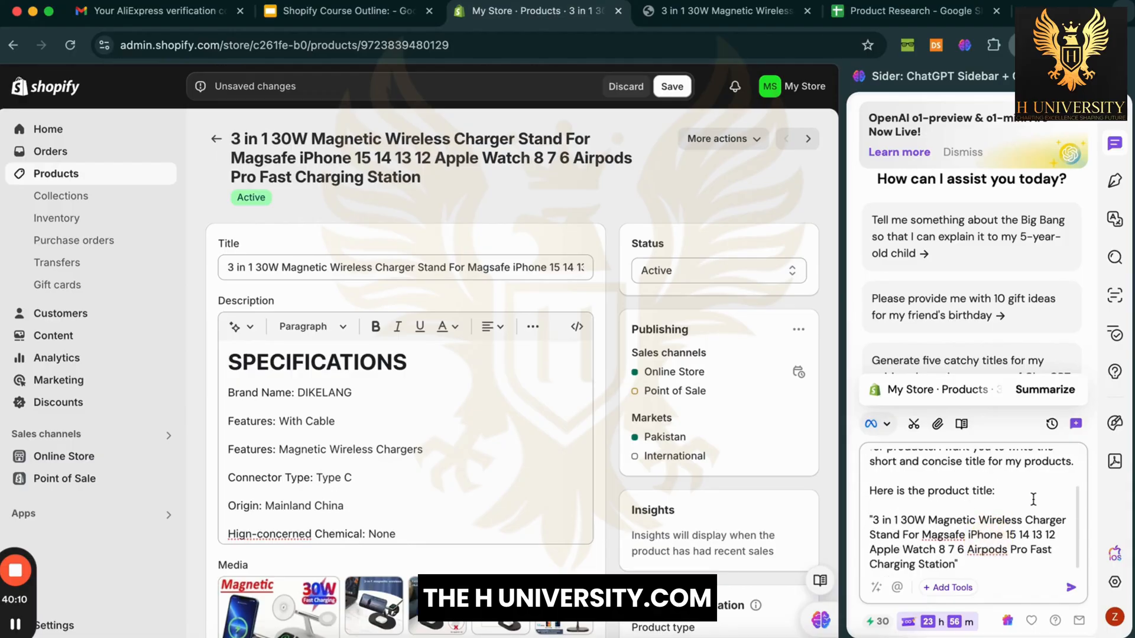
left_click(1042, 562)
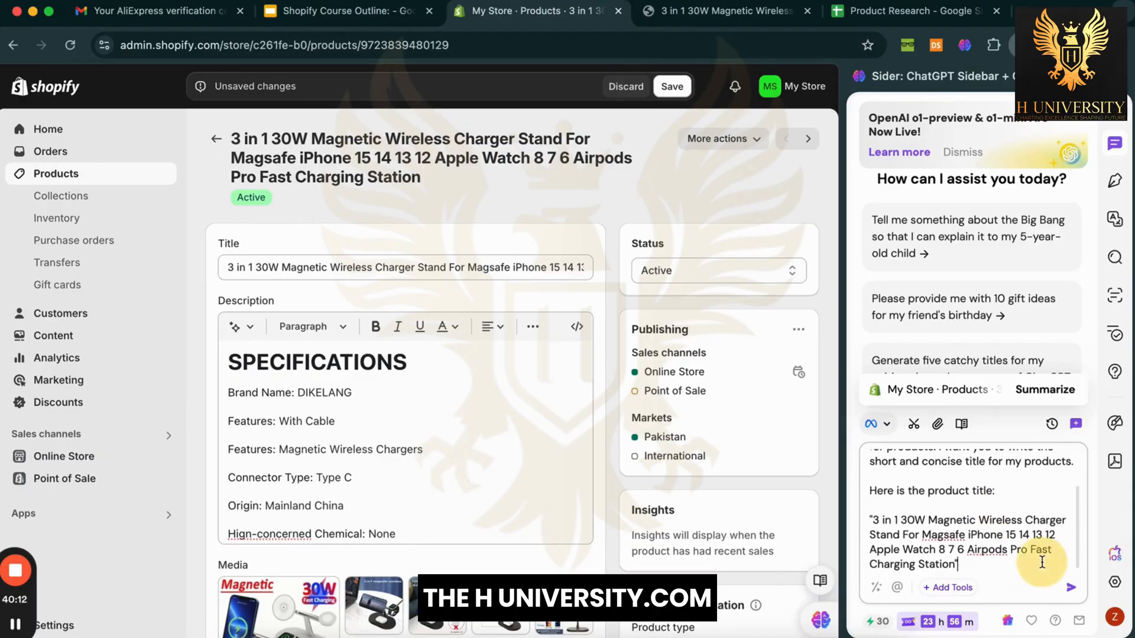
Step: Send the prompt and review Llama's five short and three detailed title suggestions
key("Return")
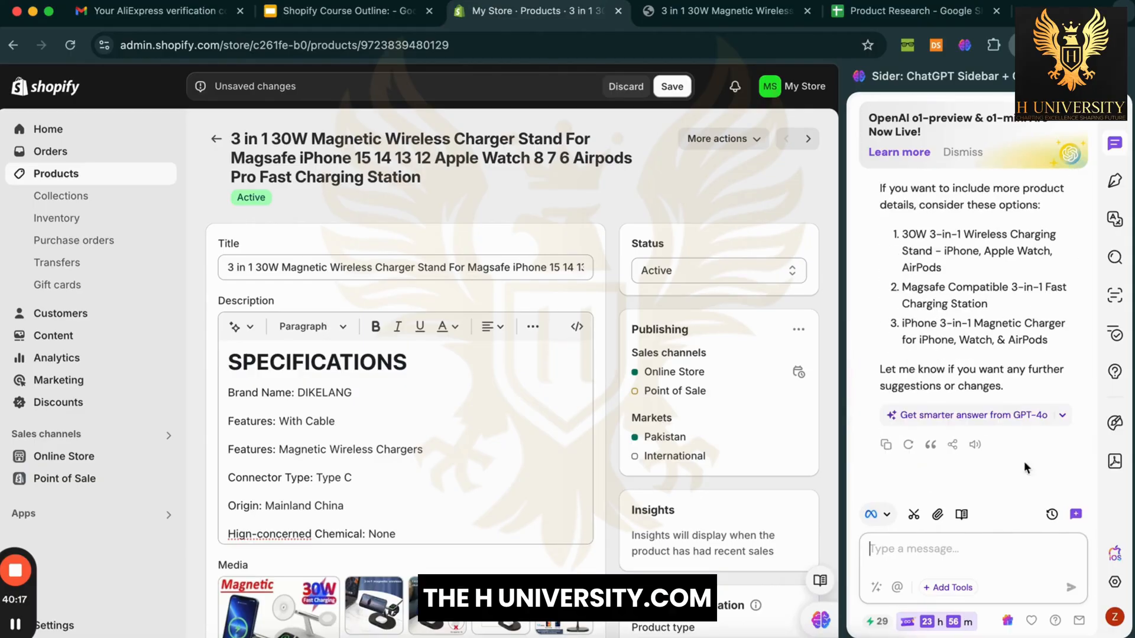
scroll(1024, 467, "up", 5)
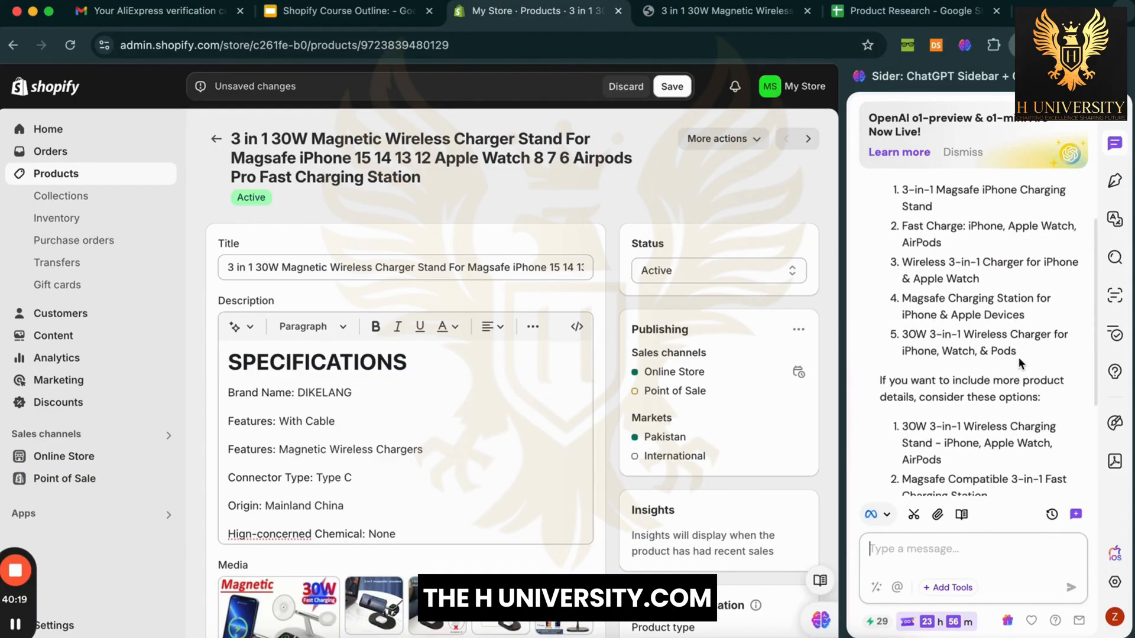
scroll(1019, 357, "up", 3)
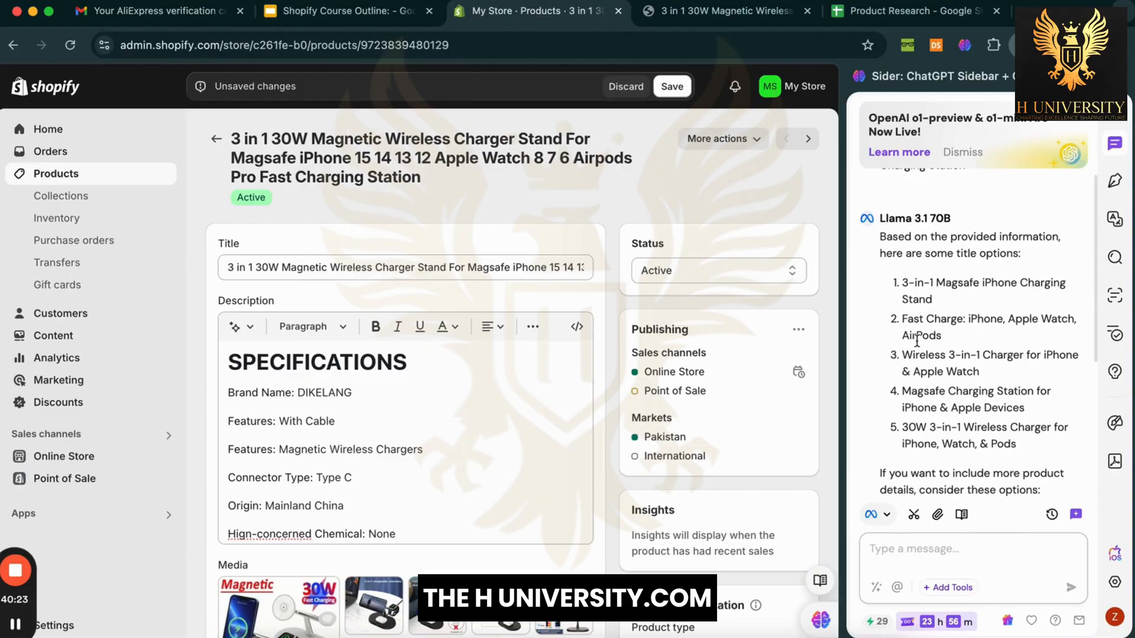
left_click(909, 322)
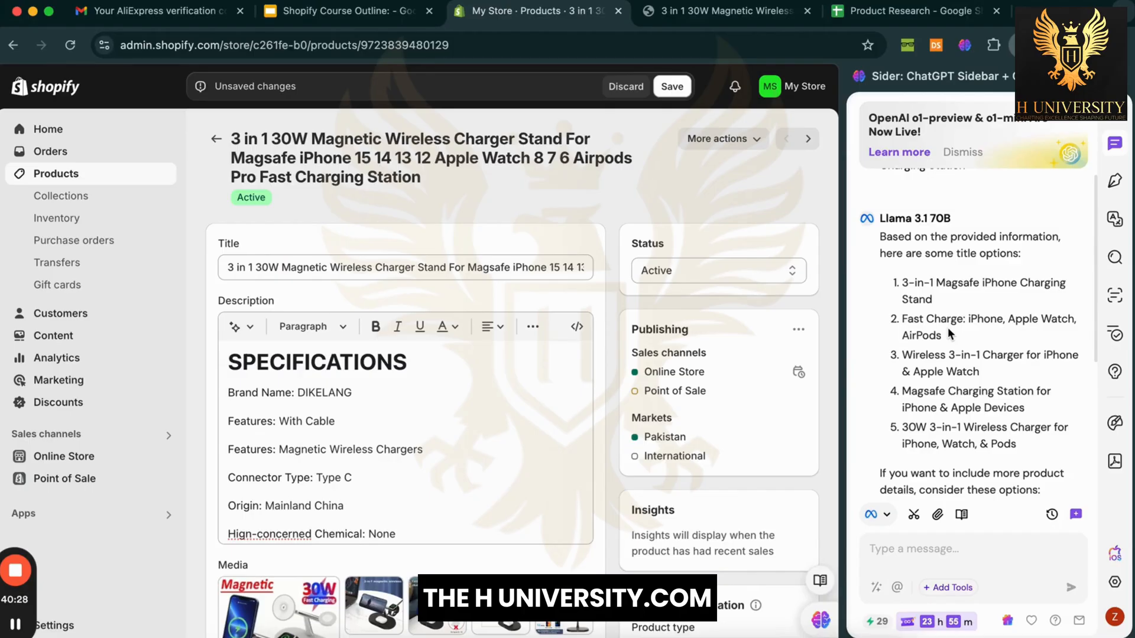
scroll(948, 328, "down", 3)
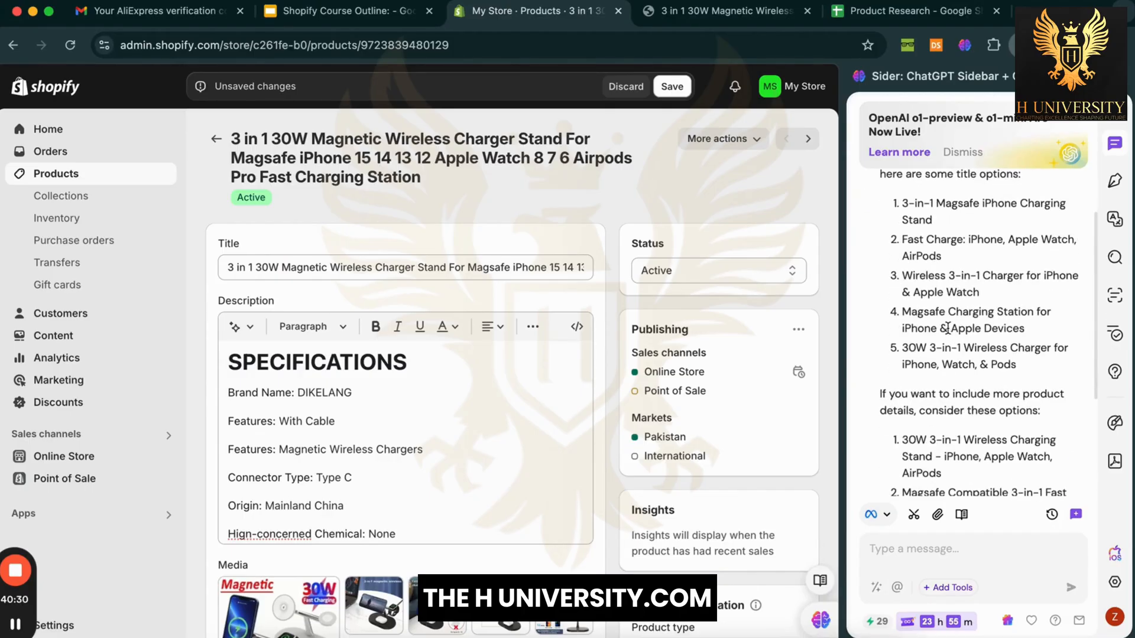
scroll(963, 355, "down", 5)
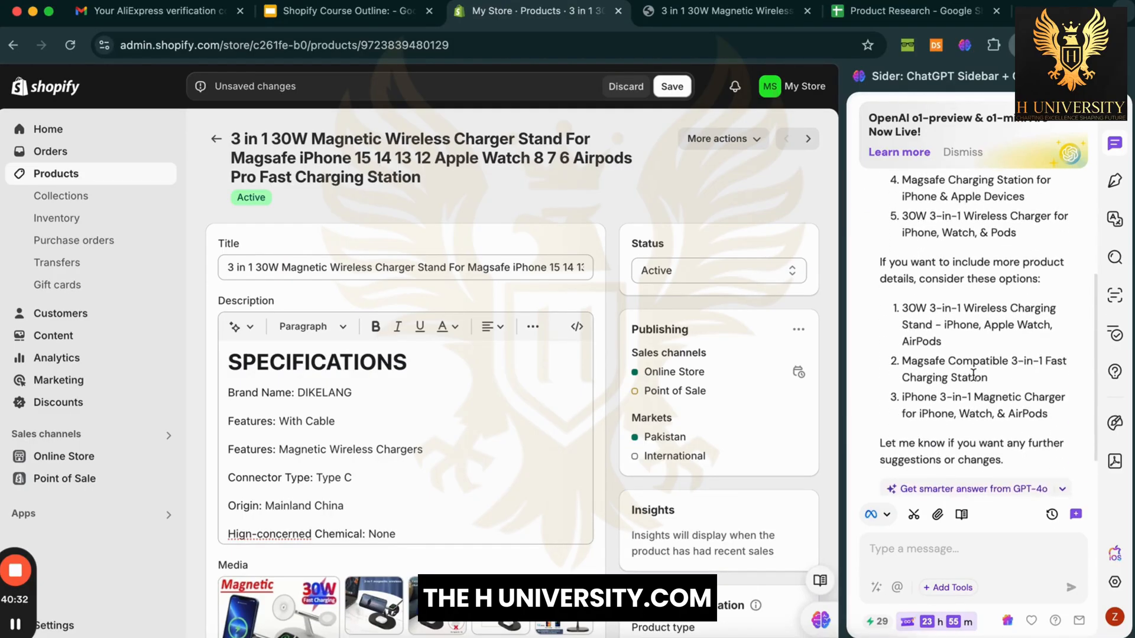
scroll(973, 374, "up", 5)
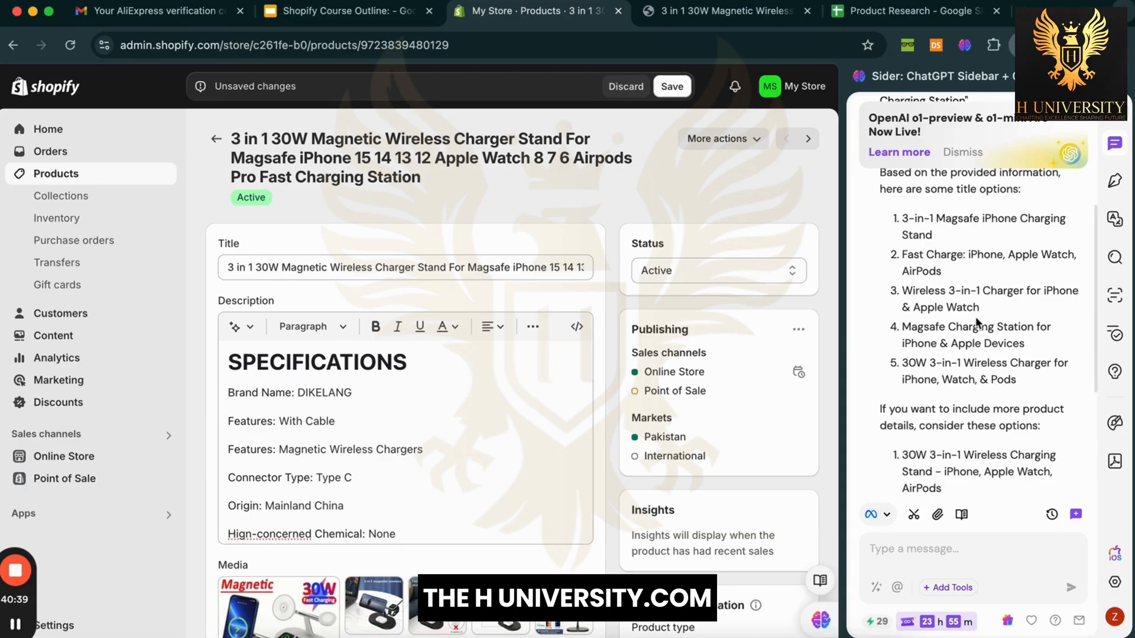
triple_click(955, 305)
left_click(1006, 304)
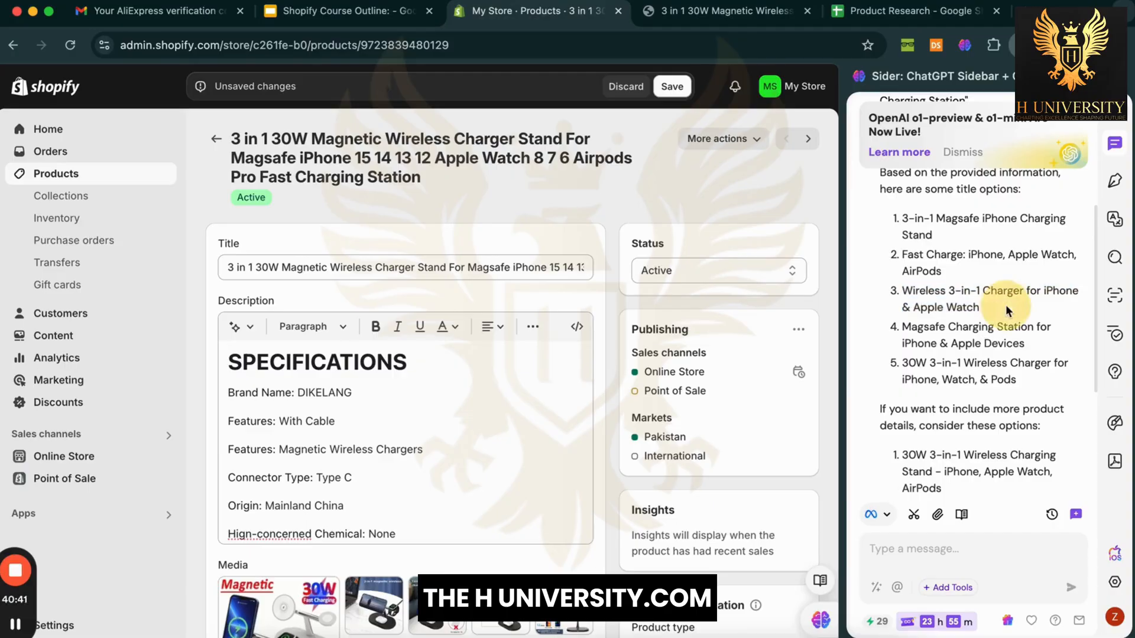
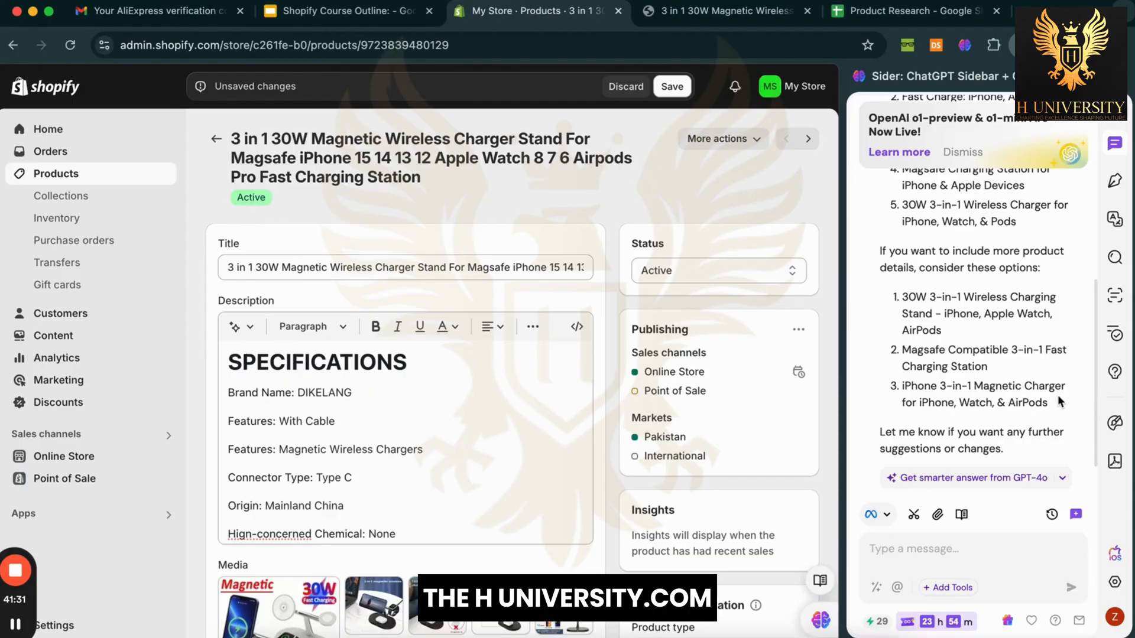
Step: Replace the long product title with 'iPhone 3-in-1 Magnetic Charger for iPhone, Watch, & AirPods' from suggestion 3
left_click_drag(1058, 402, 902, 385)
key("super+c")
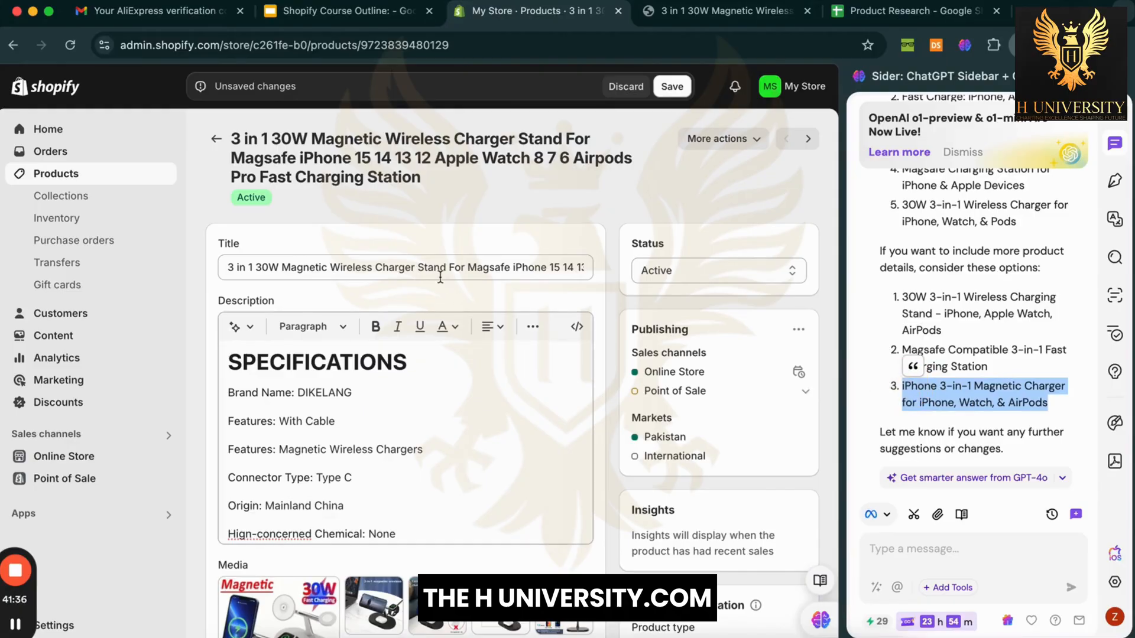
triple_click(438, 270)
key("super+v")
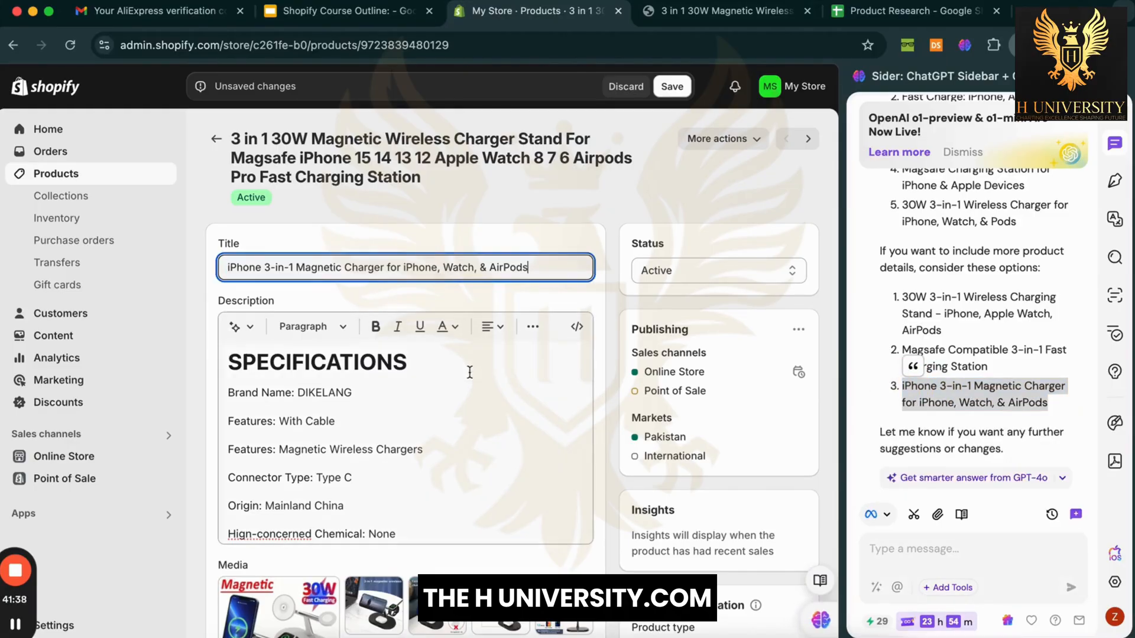
Step: Look over the product description and the assistant's conversation before asking for more
left_click(471, 376)
left_click(978, 557)
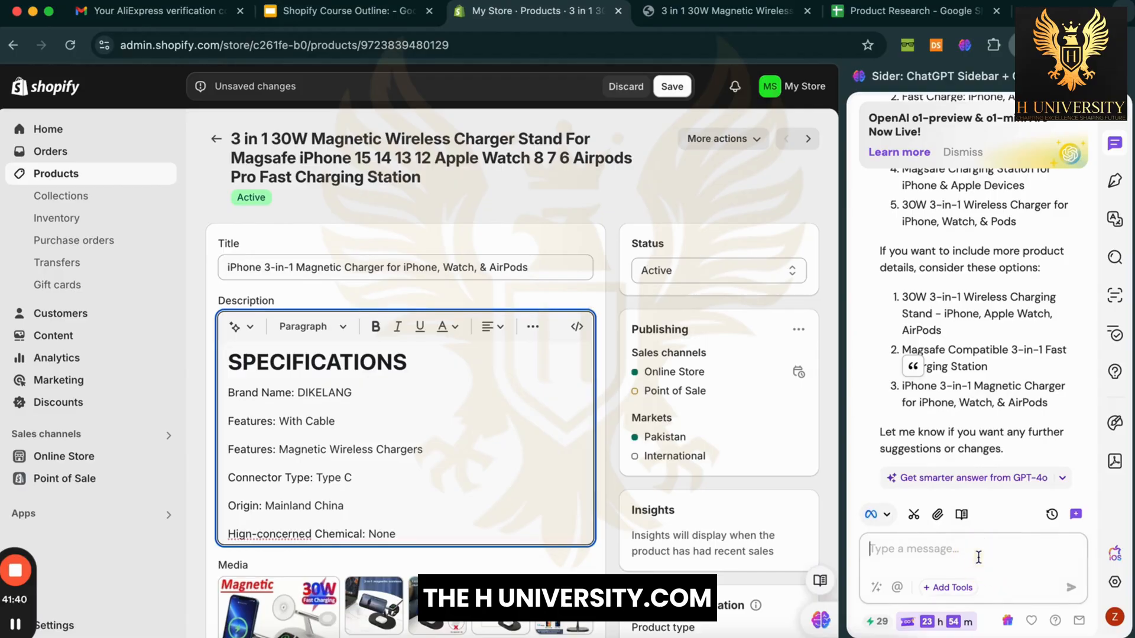
scroll(1002, 383, "up", 5)
scroll(1002, 384, "down", 5)
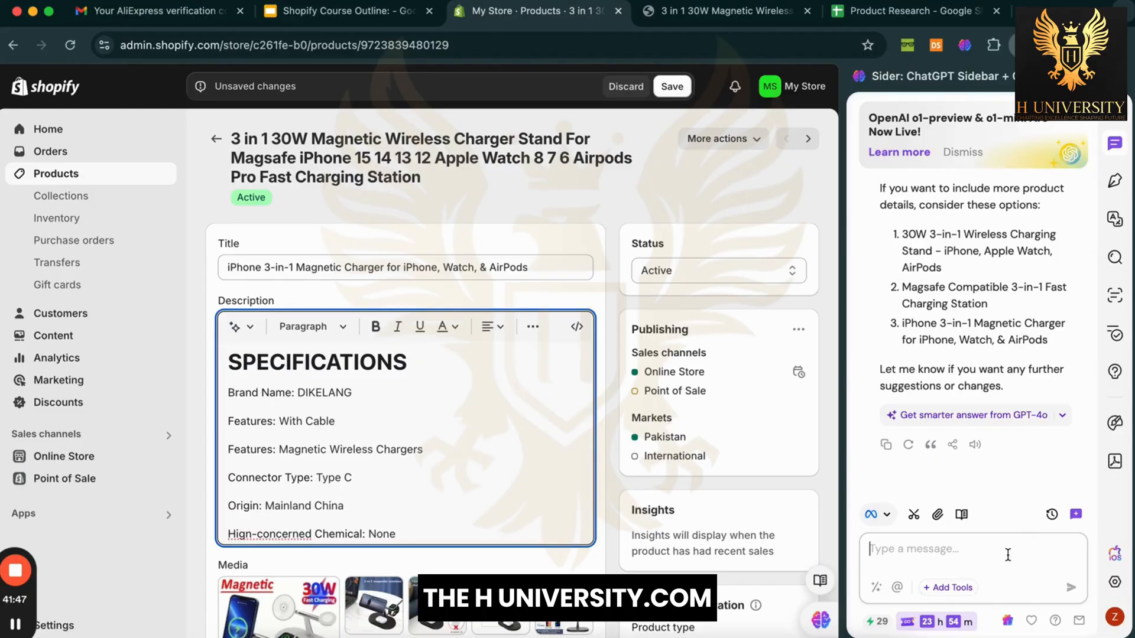
scroll(1002, 208, "up", 3)
scroll(1002, 208, "up", 5)
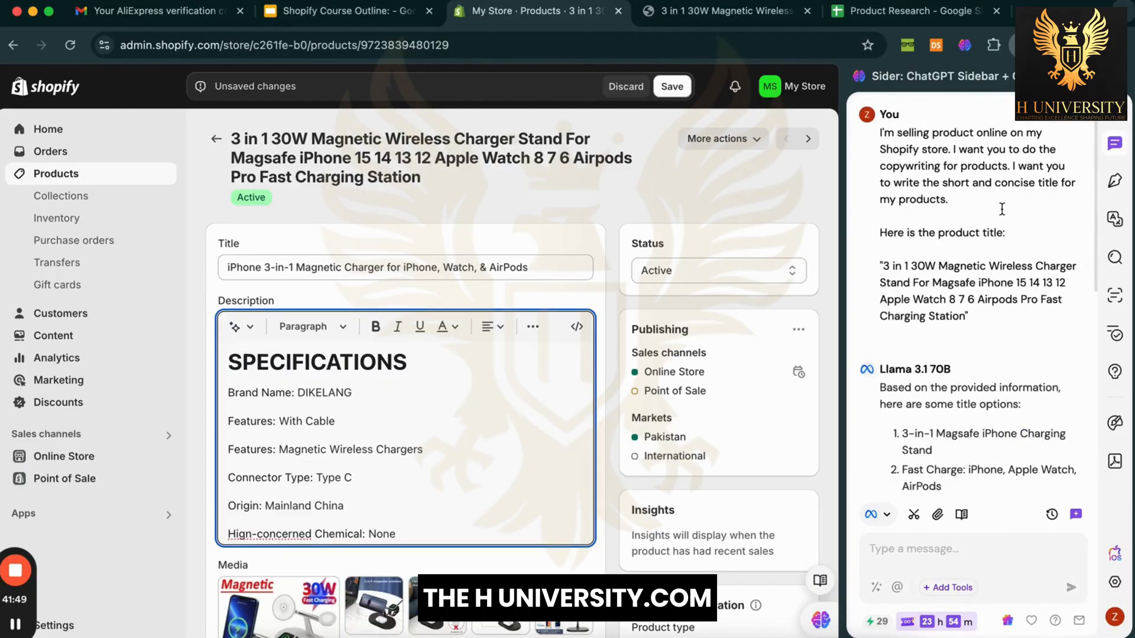
scroll(1001, 208, "down", 6)
Step: Ask the assistant 'Write the description as well.' and select its 'Effortless Charging Made Easy' reply
left_click(988, 563)
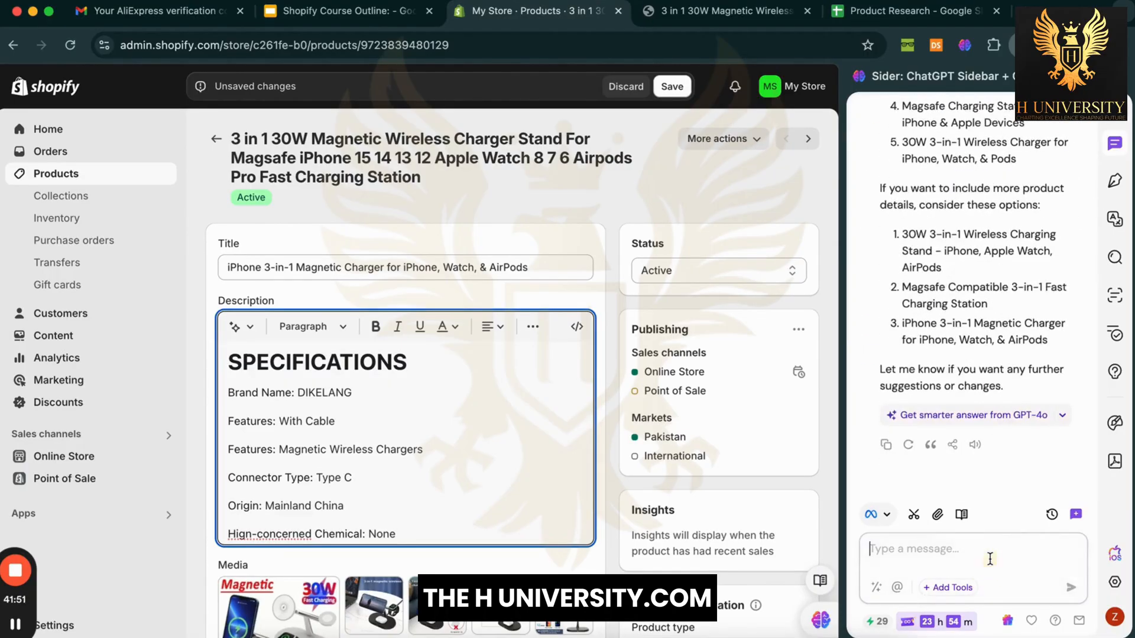
type("Write the description as well.")
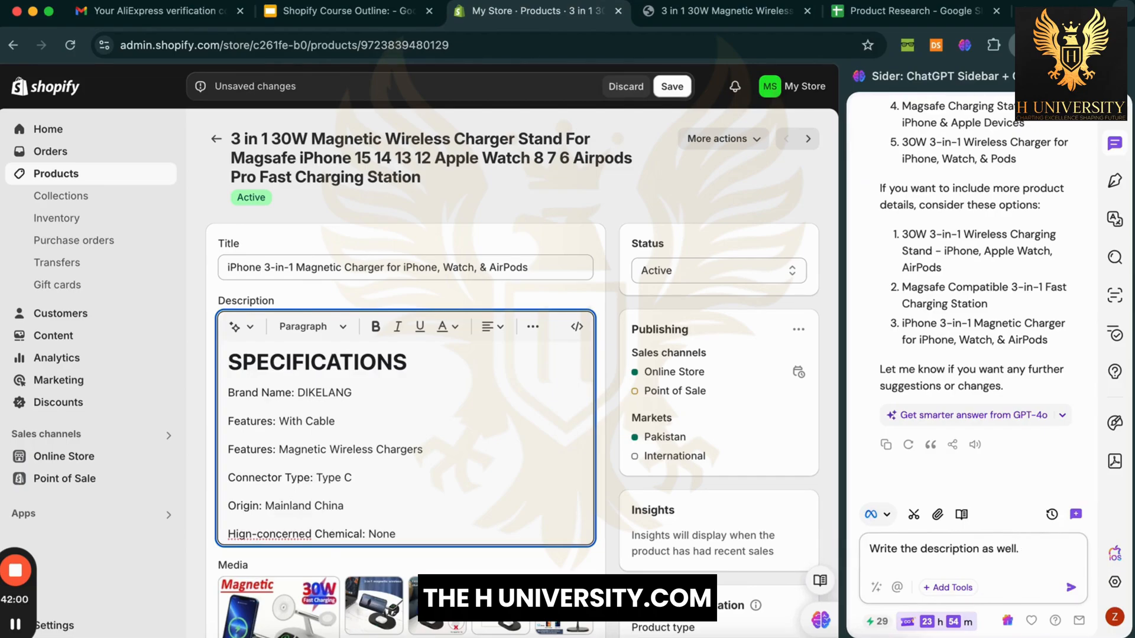
key("Return")
scroll(1040, 320, "up", 5)
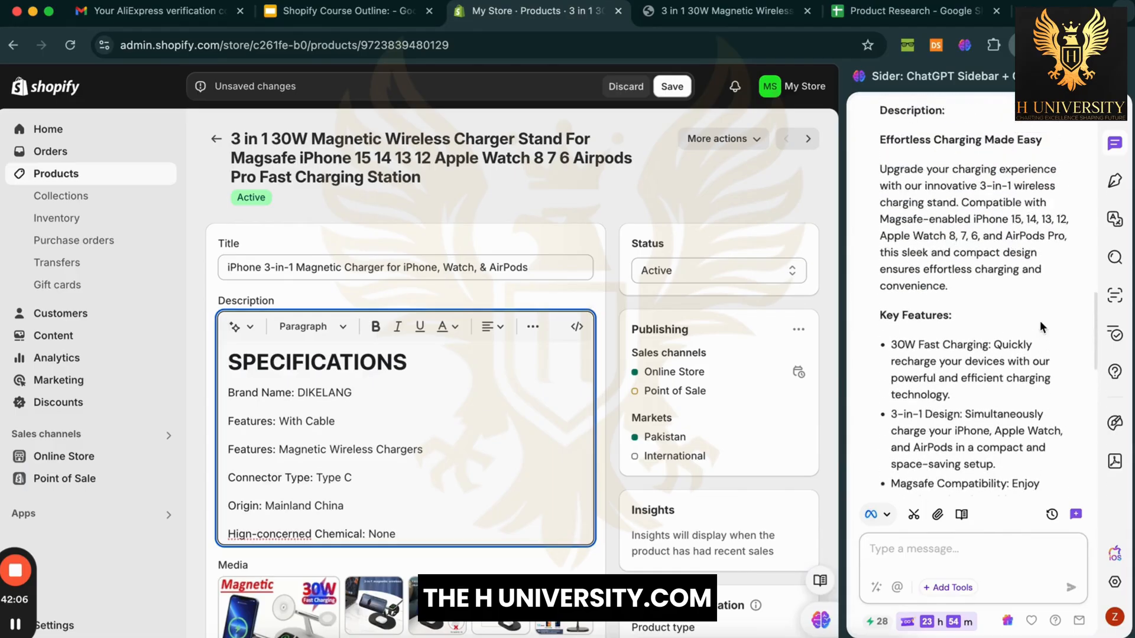
scroll(1040, 320, "up", 2)
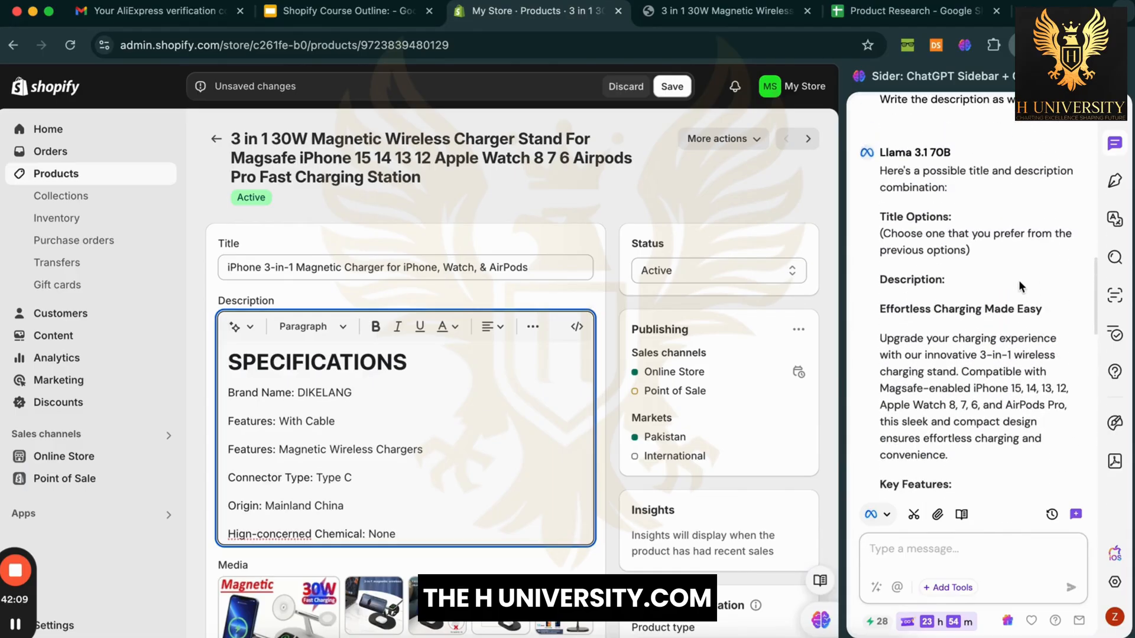
scroll(1019, 284, "down", 2)
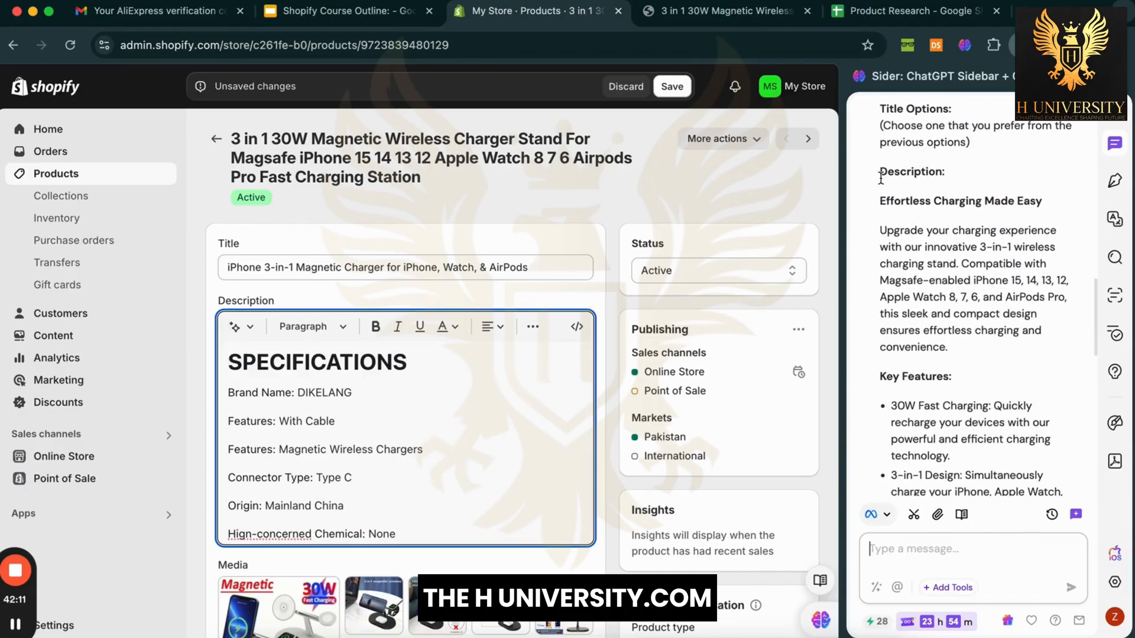
left_click_drag(879, 201, 1062, 421)
scroll(1062, 421, "down", 2)
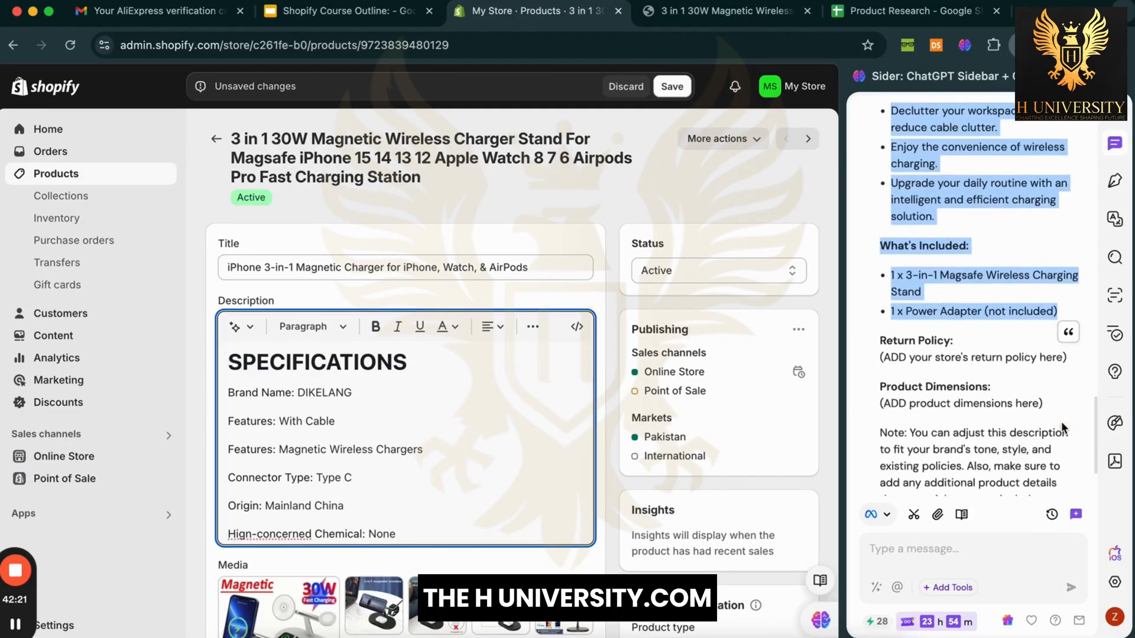
scroll(1062, 421, "down", 2)
scroll(1062, 421, "up", 4)
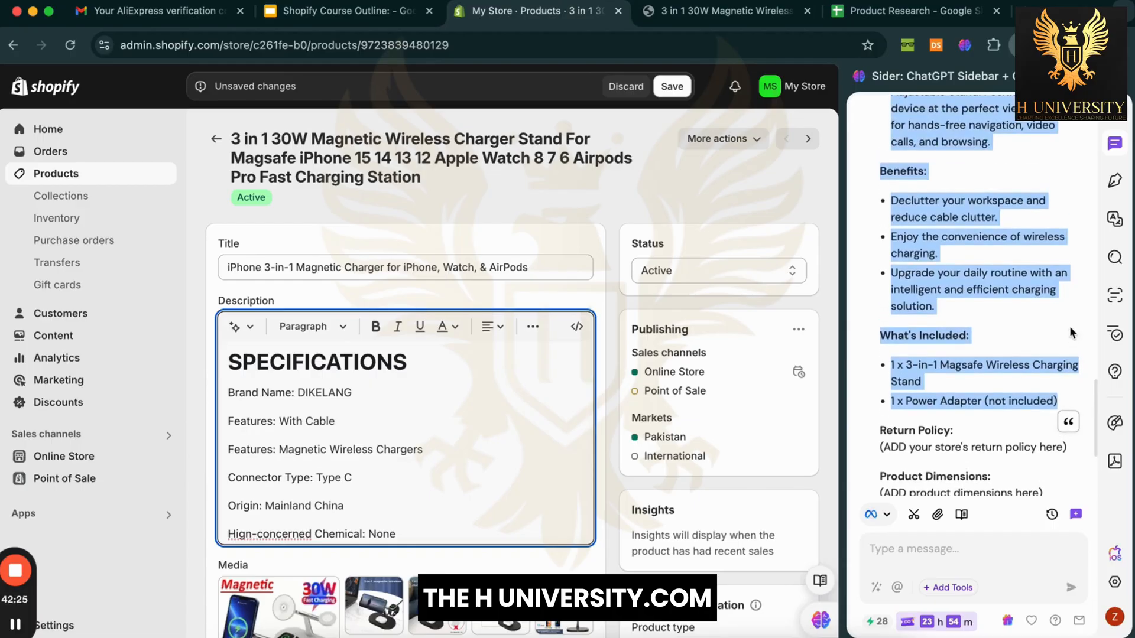
Step: Replace the old SPECIFICATIONS description with the pasted AI-written copy
left_click(437, 392)
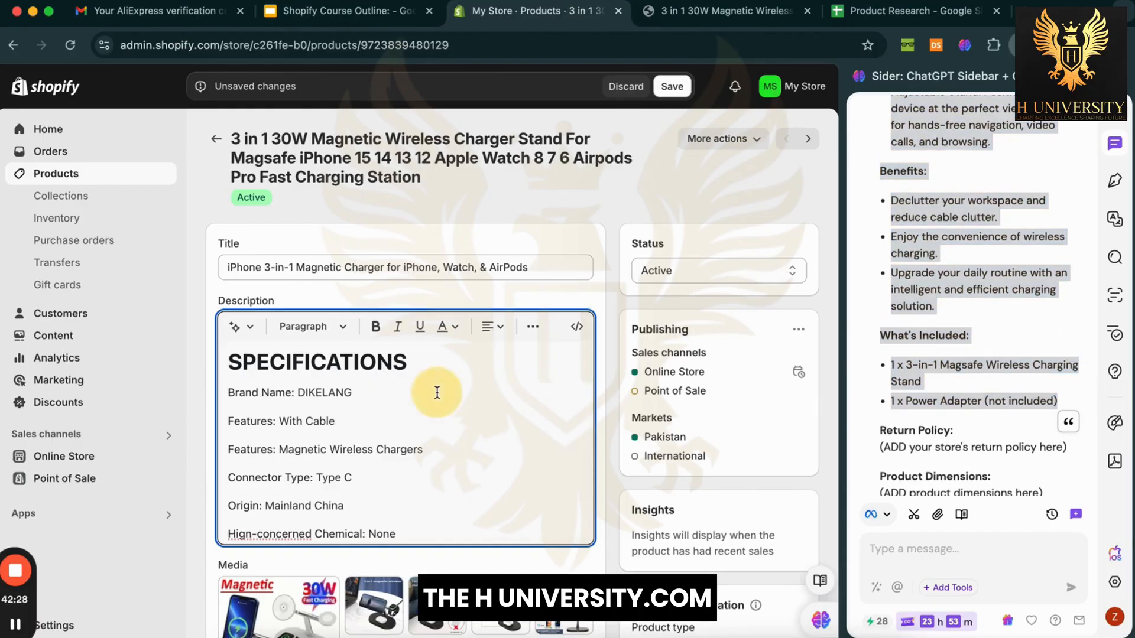
key("super+a")
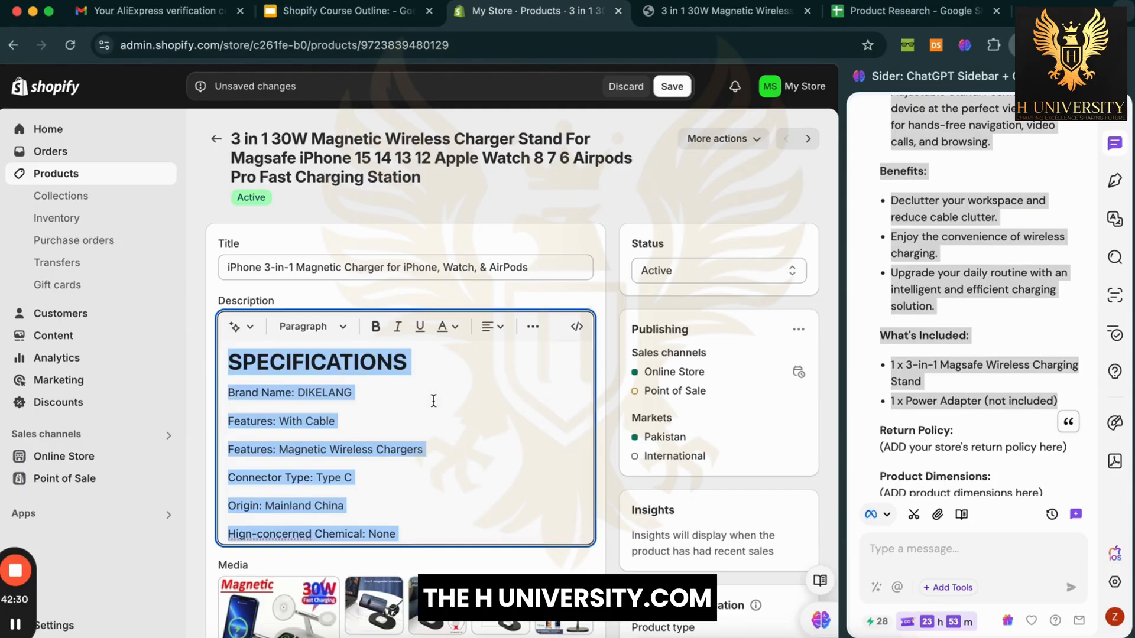
key("BackSpace")
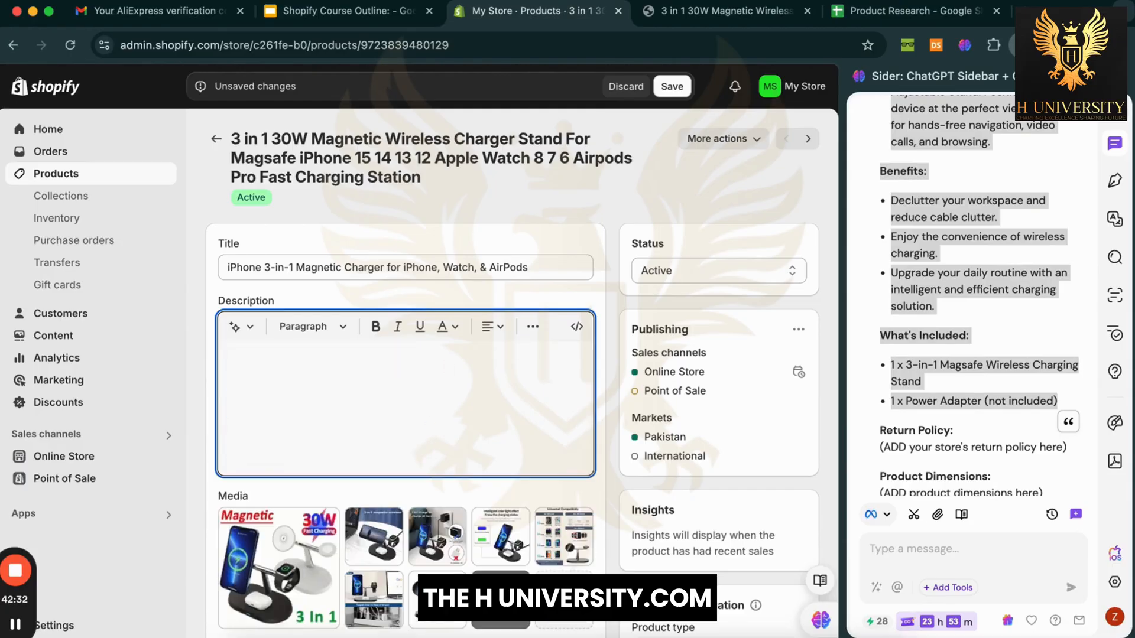
key("super+v")
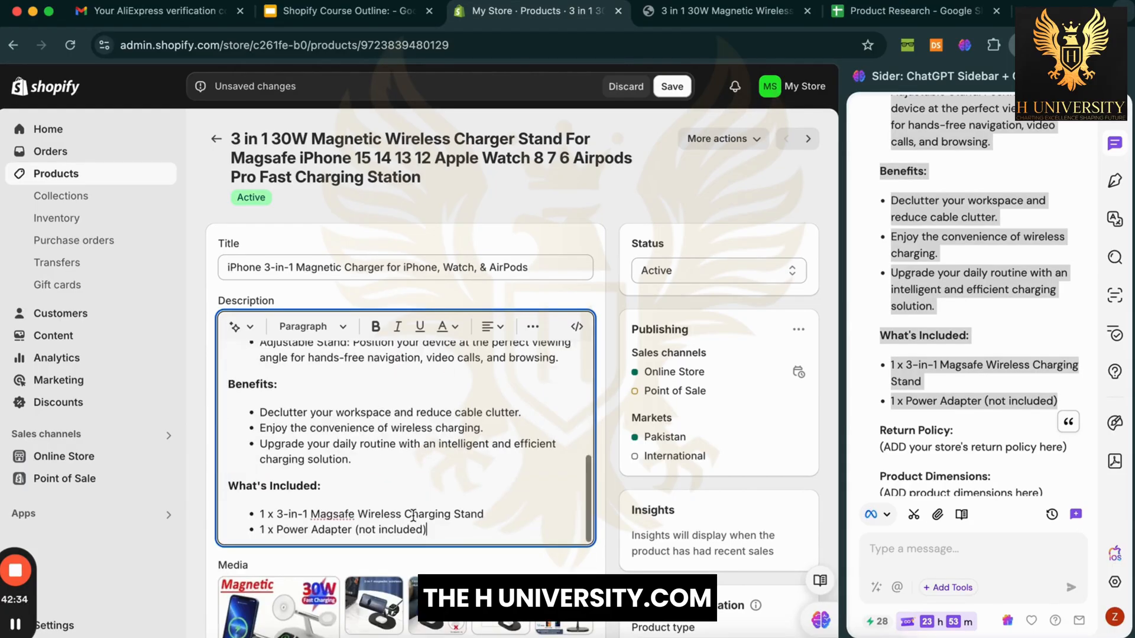
Step: Scroll through the new description, briefly highlighting the 'Magsafe-enabled' phrase
scroll(413, 515, "up", 15)
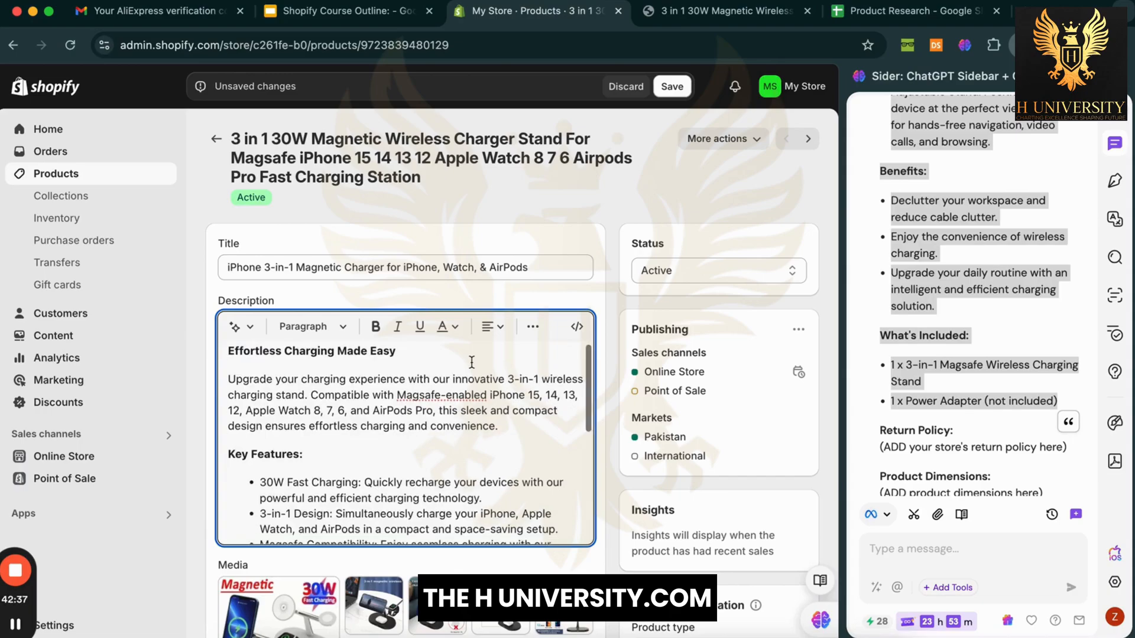
scroll(472, 361, "up", 1)
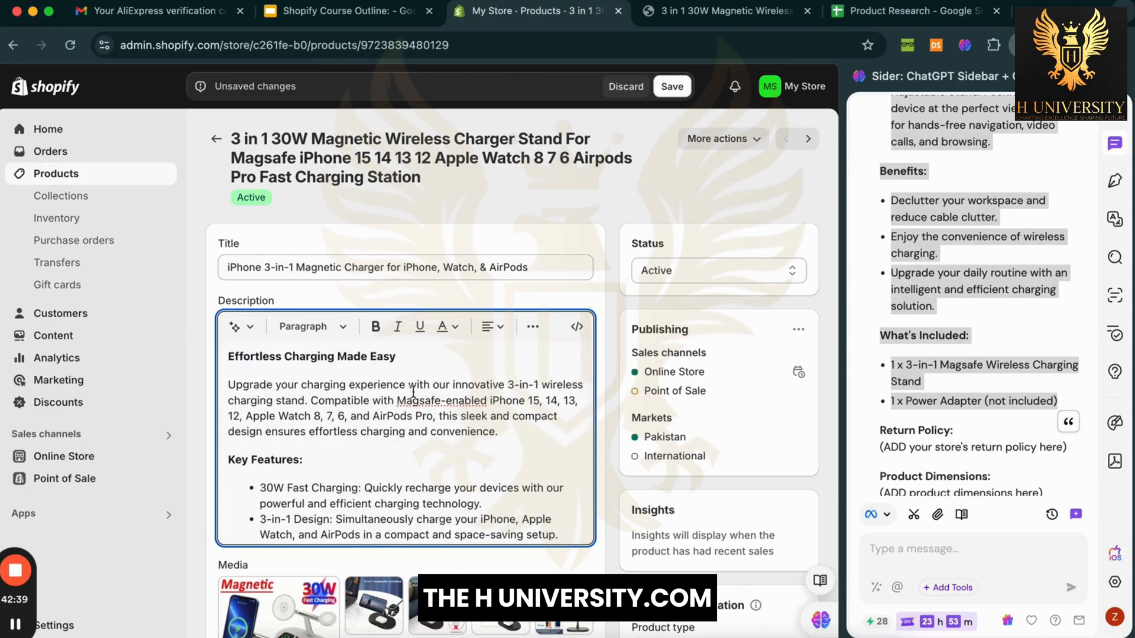
left_click_drag(397, 401, 484, 400)
left_click(423, 461)
scroll(420, 460, "down", 2)
scroll(420, 461, "down", 2)
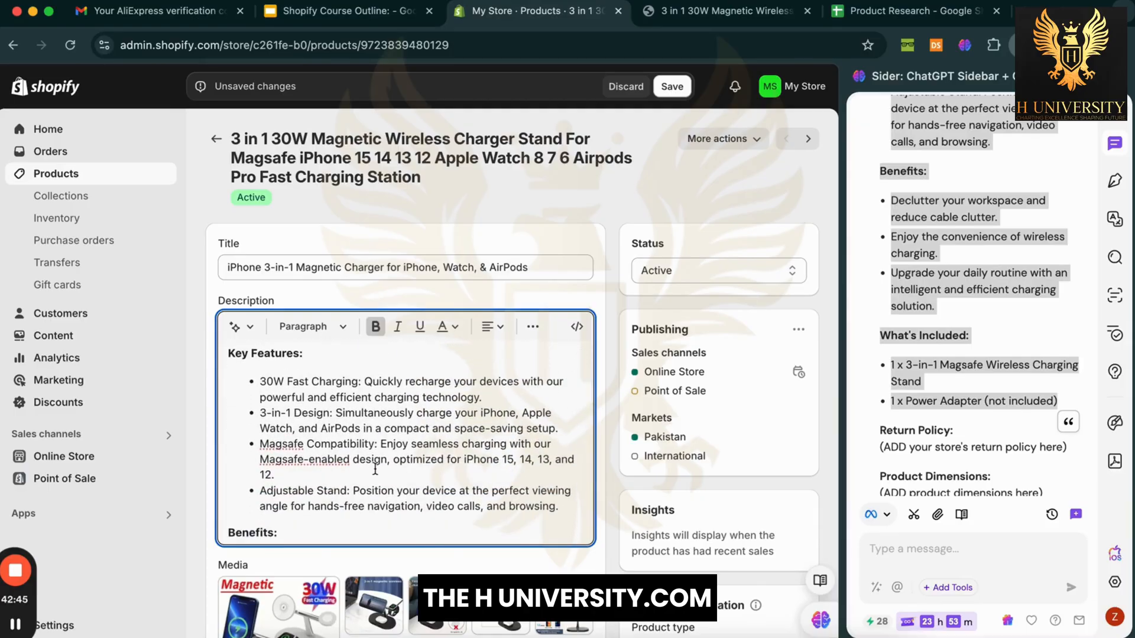
scroll(385, 479, "down", 6)
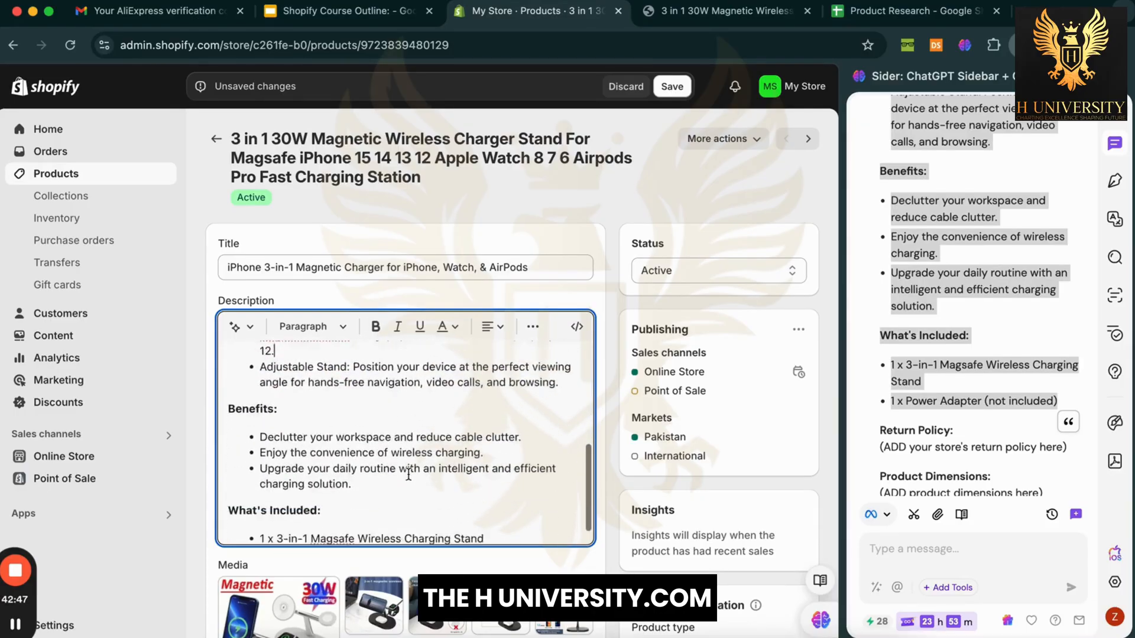
scroll(408, 475, "down", 3)
scroll(476, 299, "up", 10)
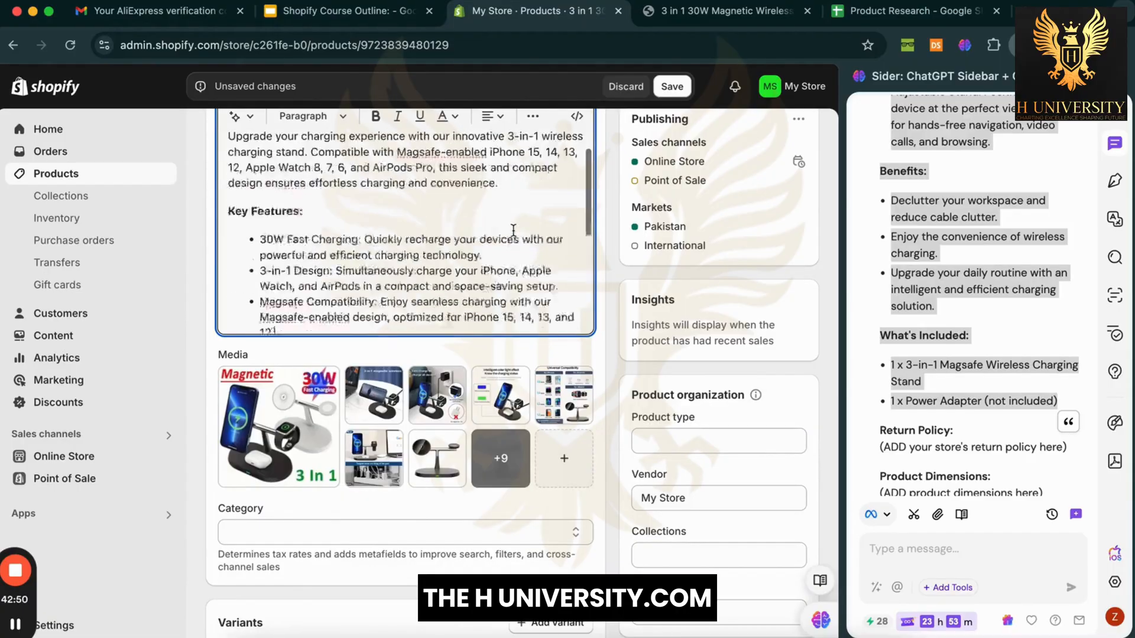
scroll(568, 213, "up", 5)
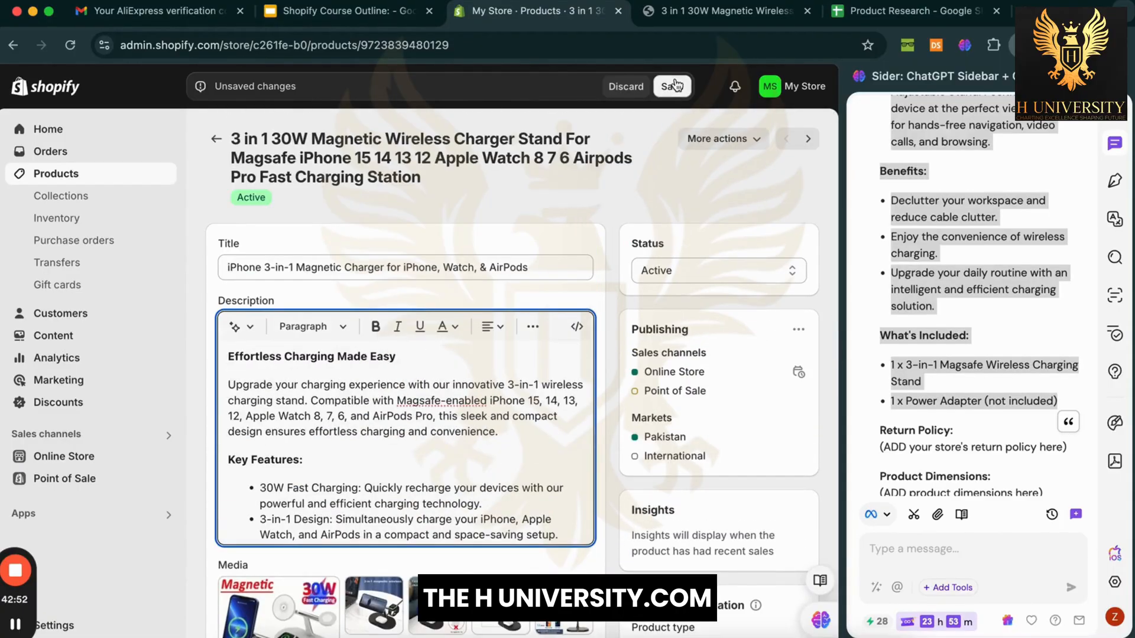
Step: Save the product's new title and description
left_click(679, 101)
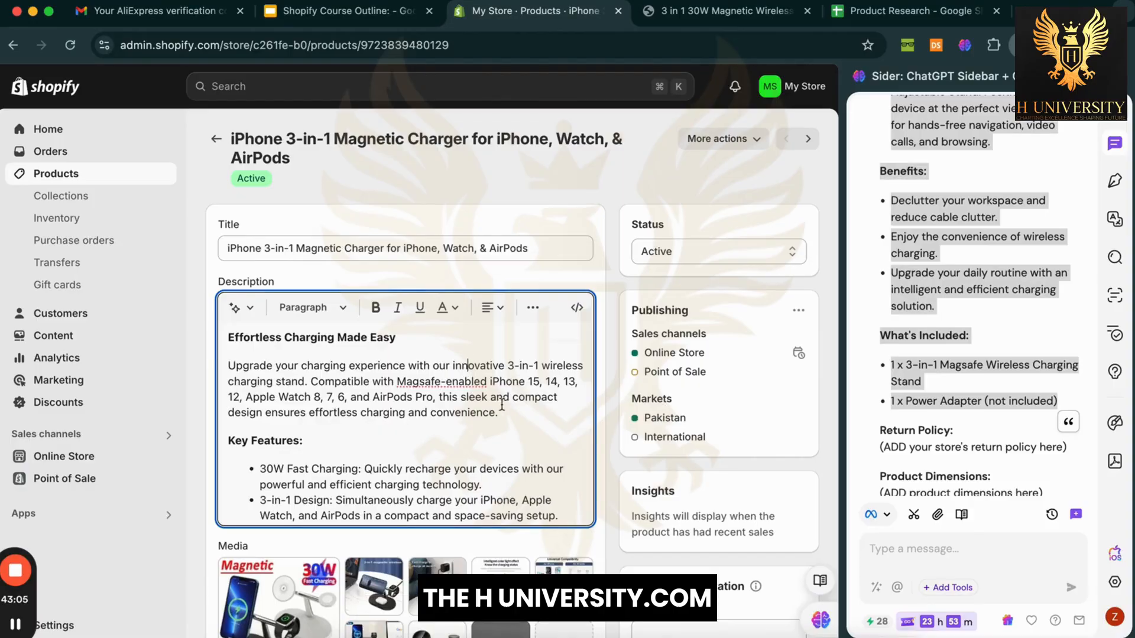
scroll(502, 405, "down", 5)
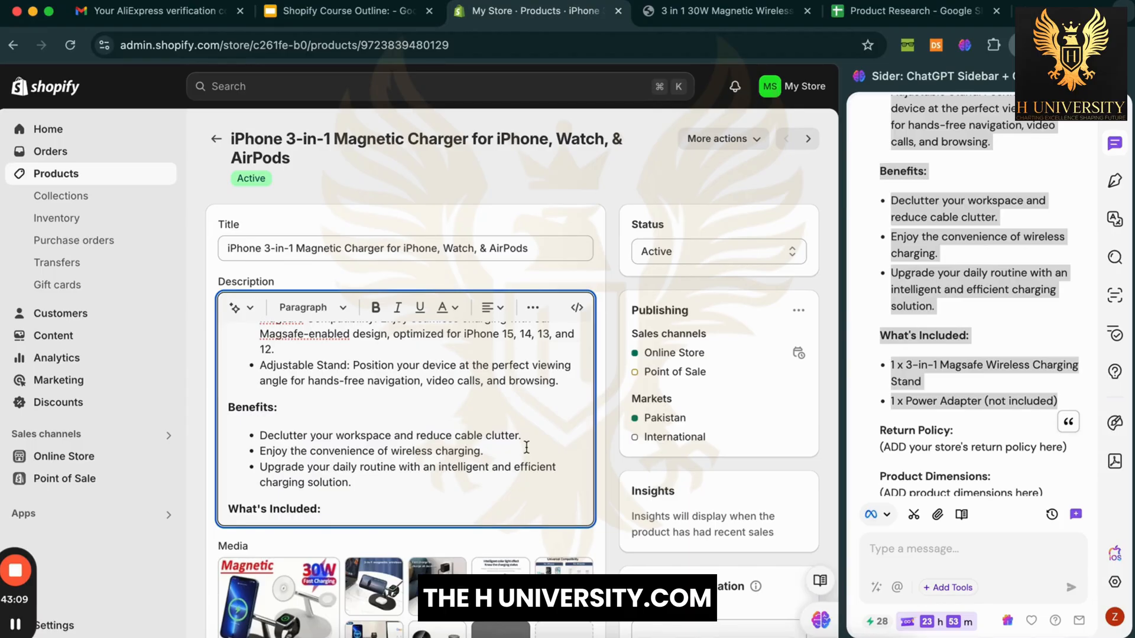
left_click(1017, 305)
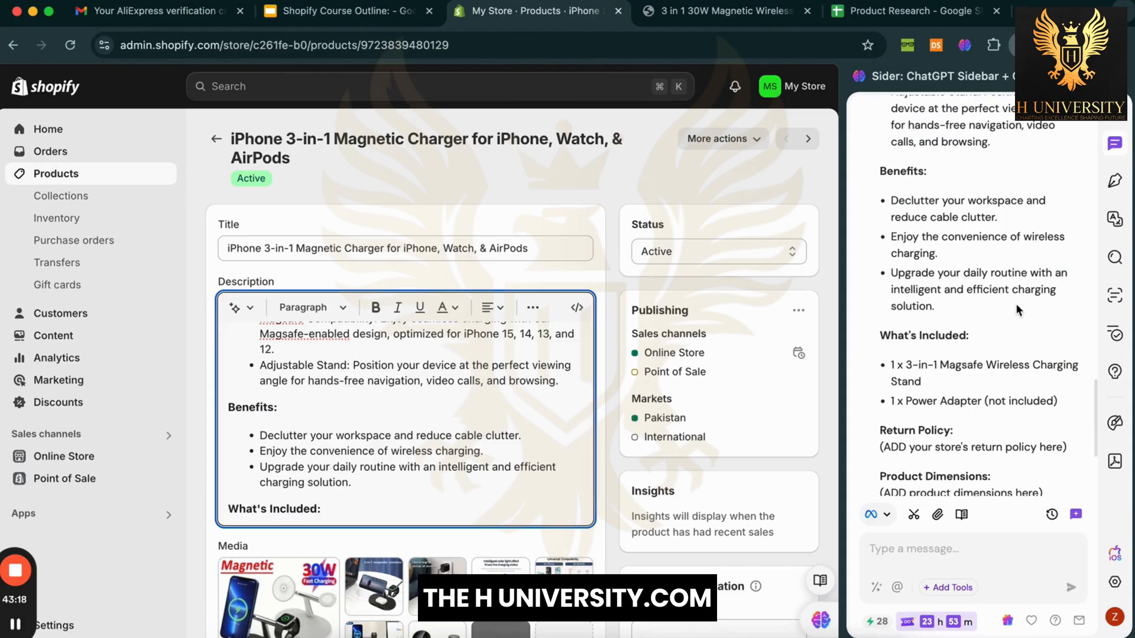
left_click(596, 410)
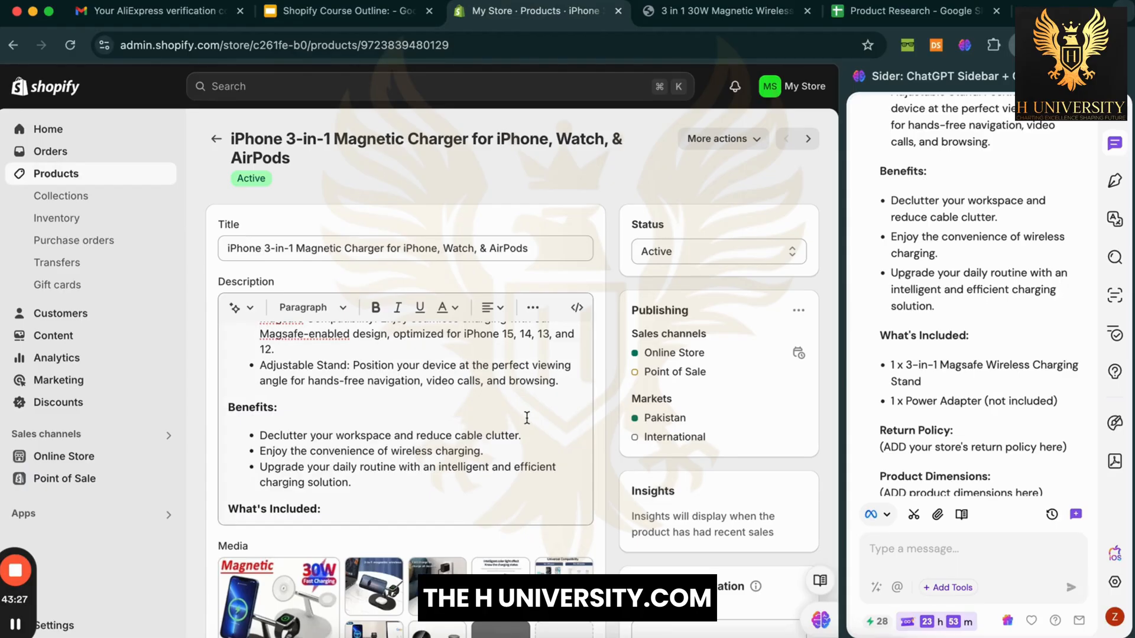
Step: Scroll down the product page to review the Benefits and What's Included lists
scroll(526, 418, "down", 2)
scroll(584, 378, "down", 3)
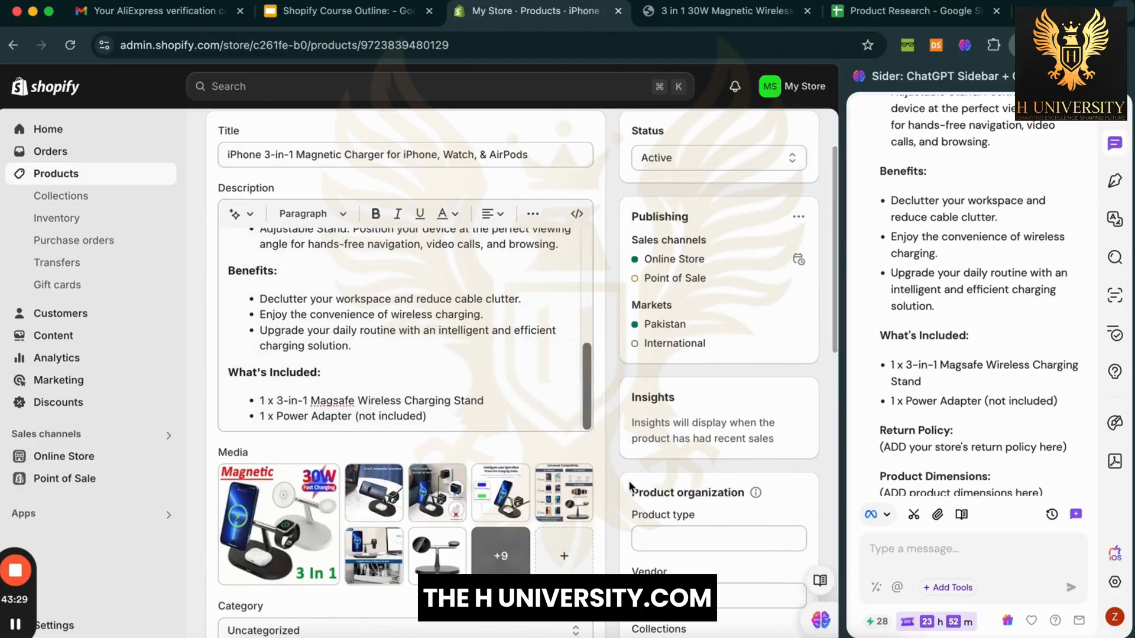
scroll(612, 530, "down", 5)
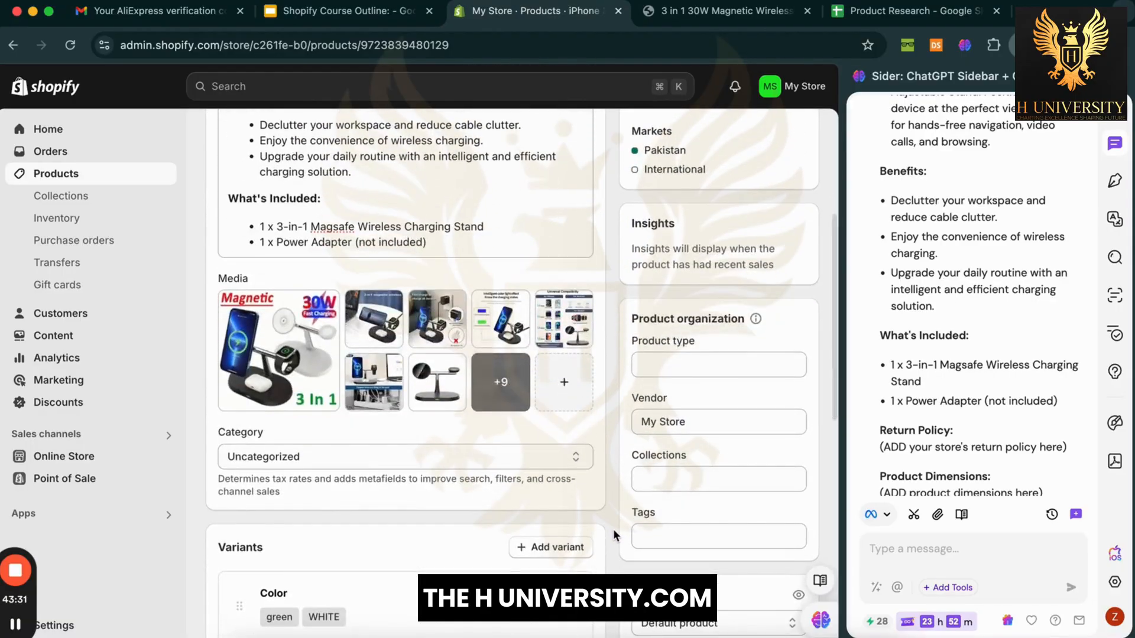
scroll(612, 530, "down", 5)
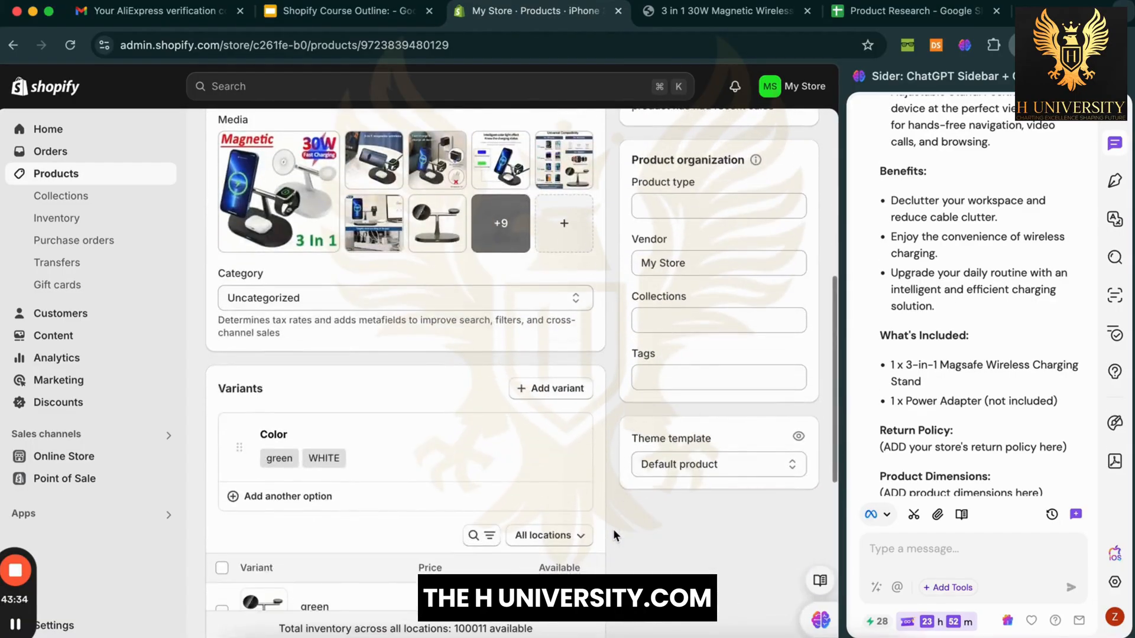
scroll(612, 529, "up", 10)
scroll(613, 530, "down", 4)
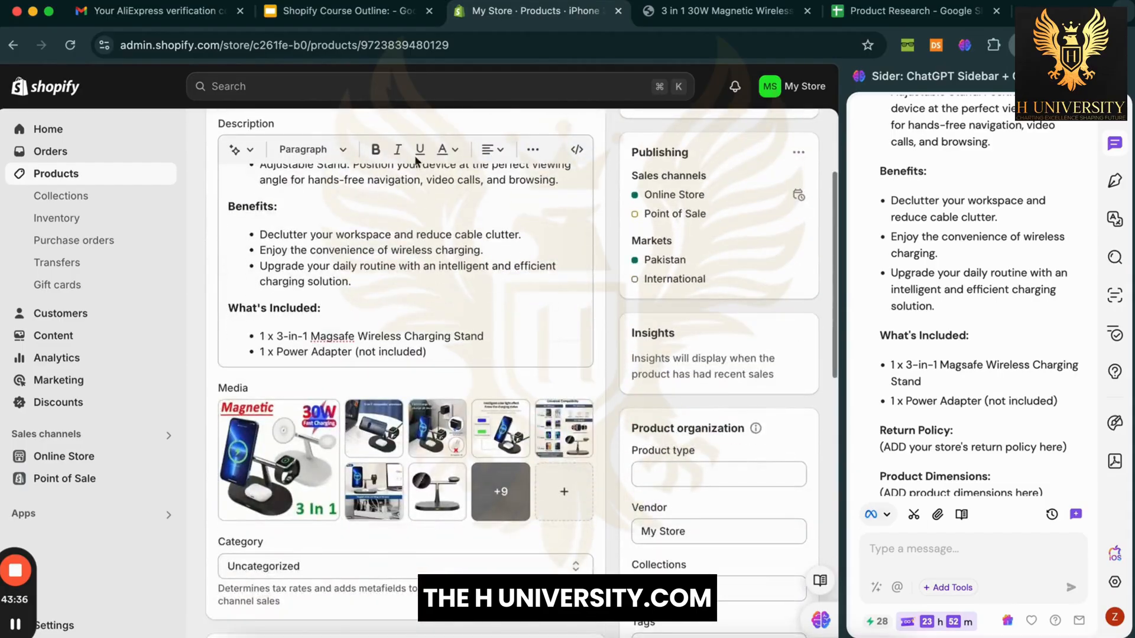
scroll(416, 160, "up", 3)
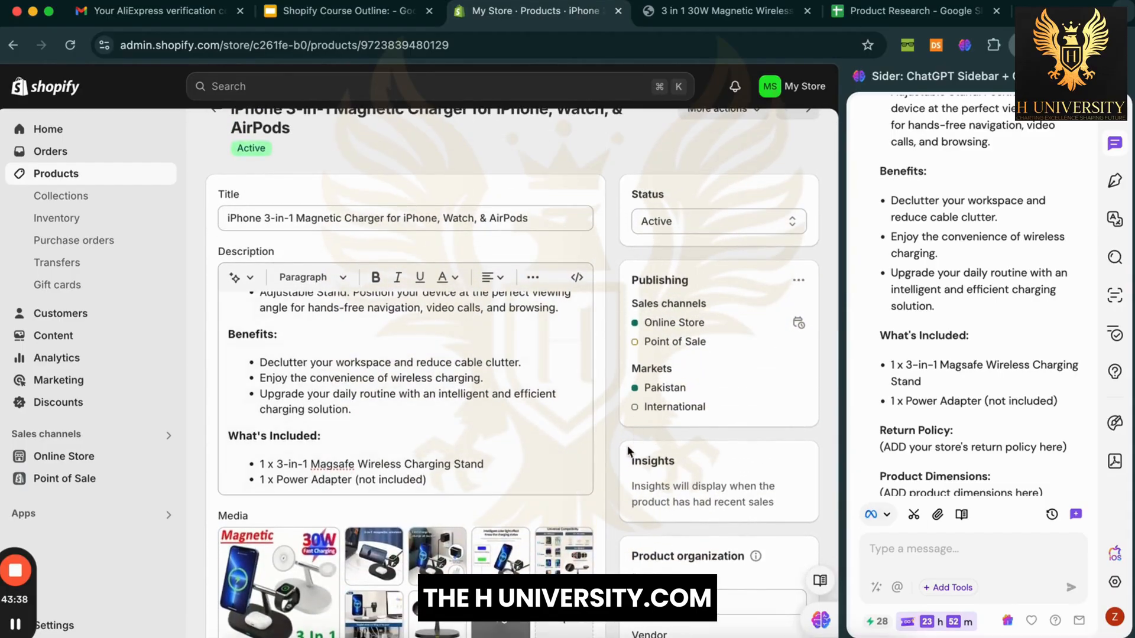
scroll(629, 452, "down", 3)
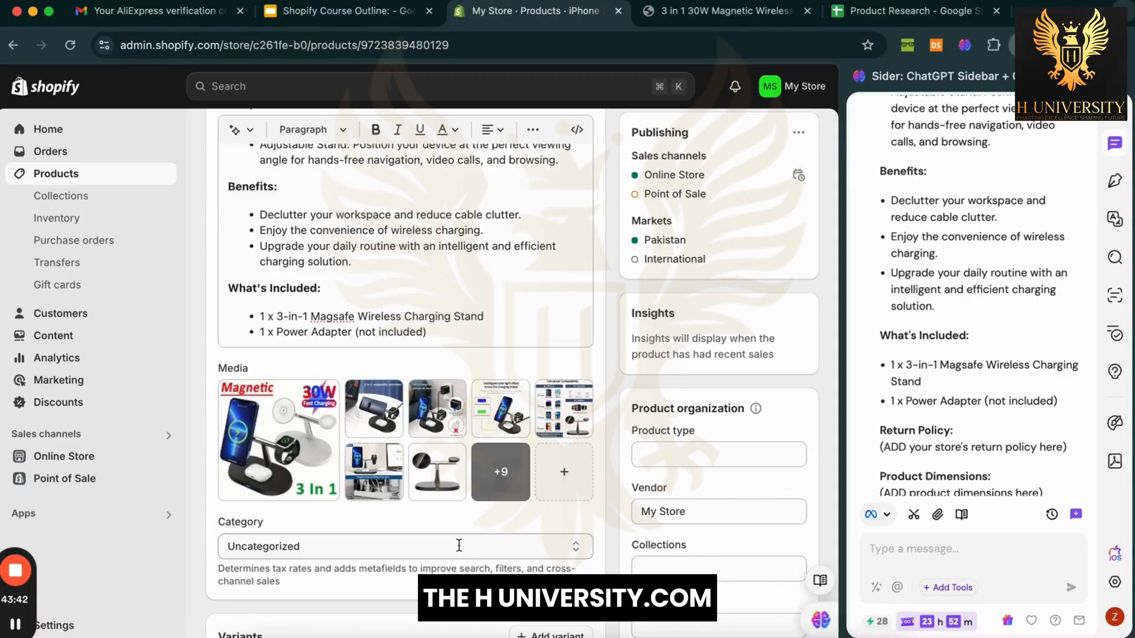
left_click(501, 472)
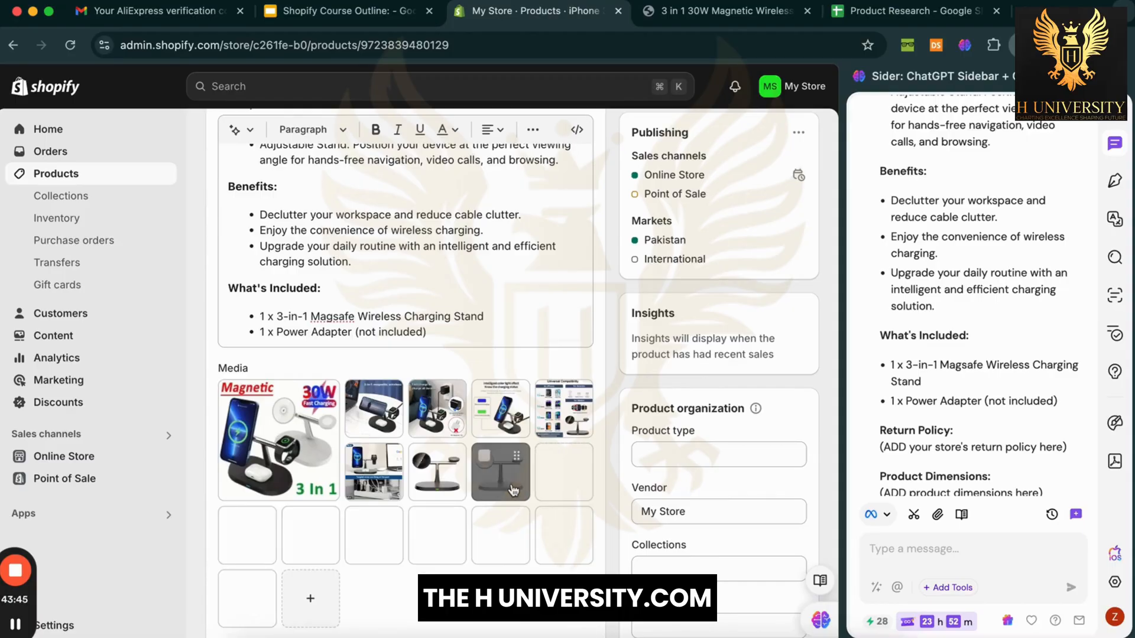
left_click(296, 376)
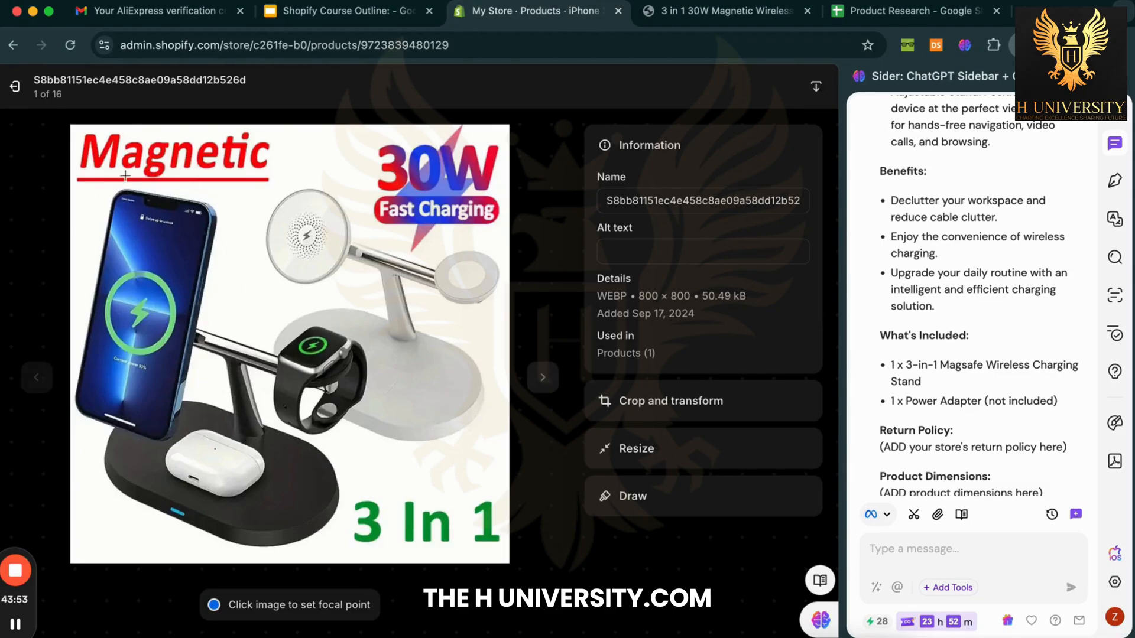
left_click_drag(81, 130, 284, 185)
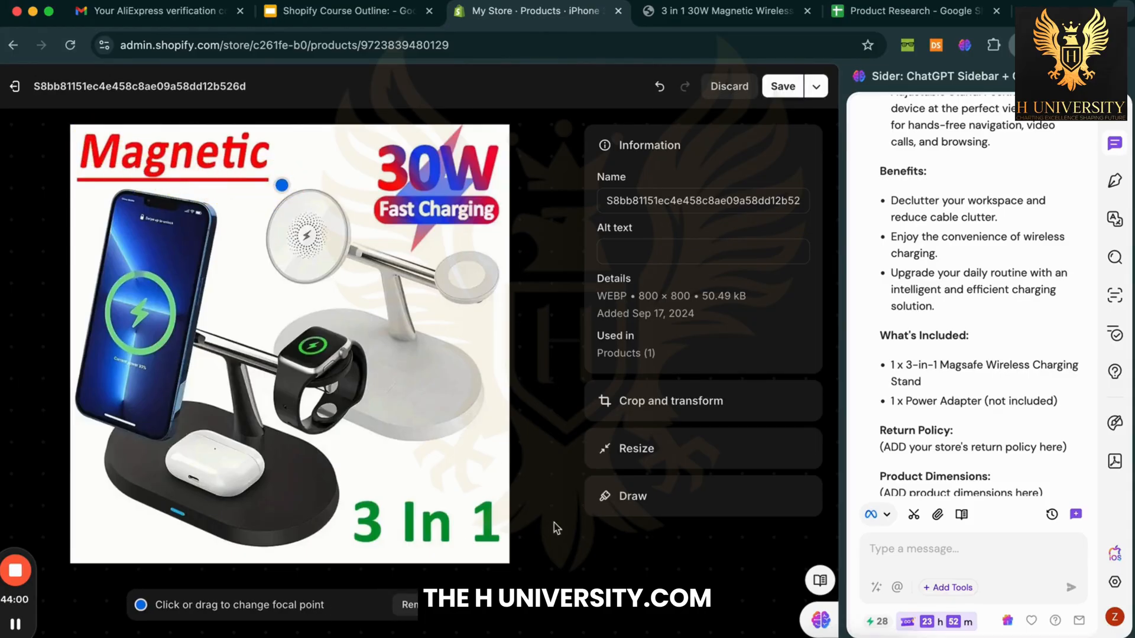
left_click(728, 86)
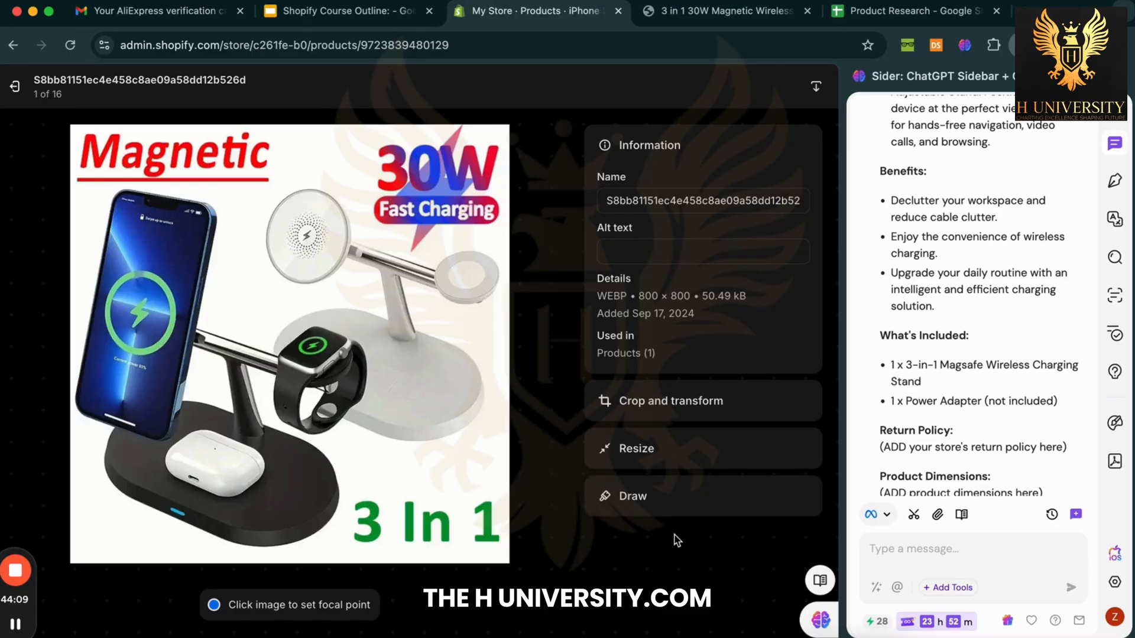
right_click(634, 535)
left_click(619, 551)
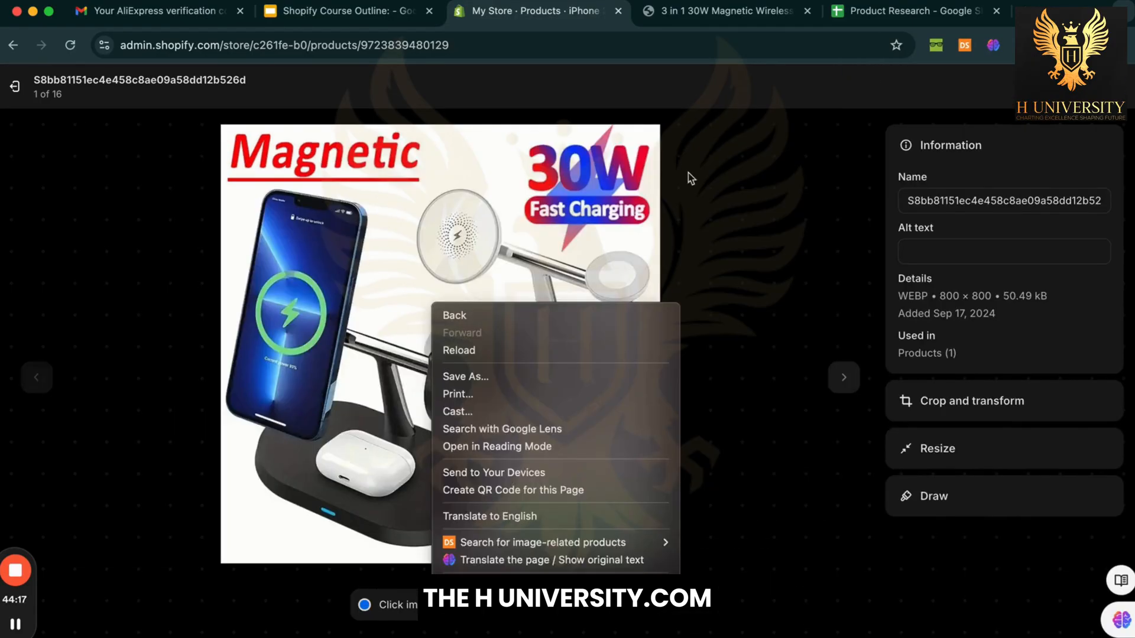
left_click(688, 174)
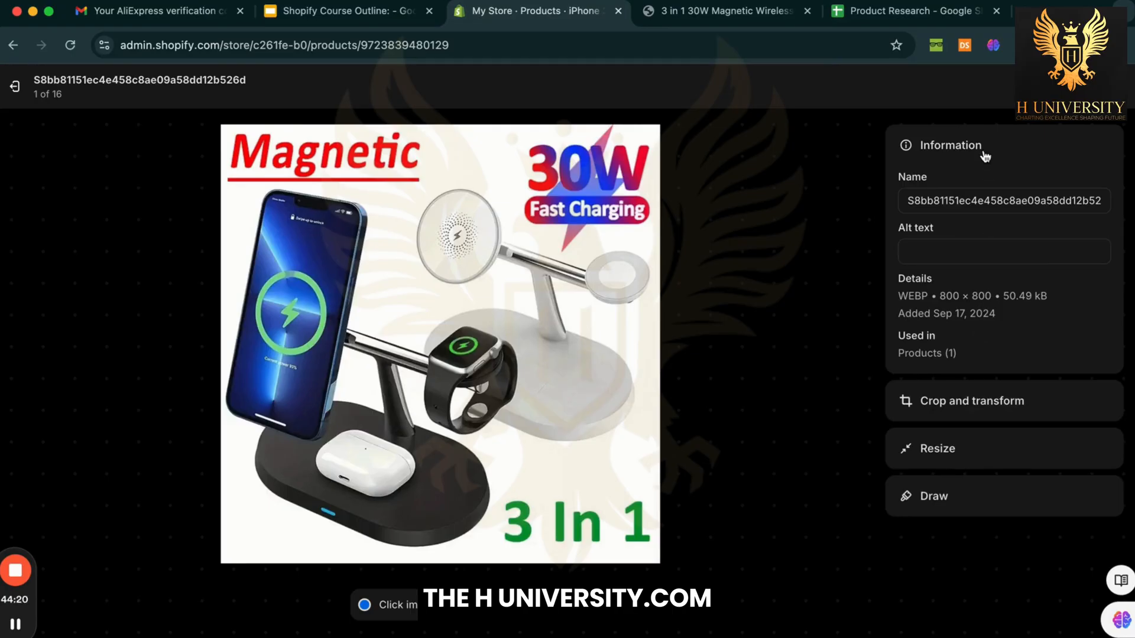
key("Escape")
Step: Delete the first product image and expand the remaining media
left_click(309, 297)
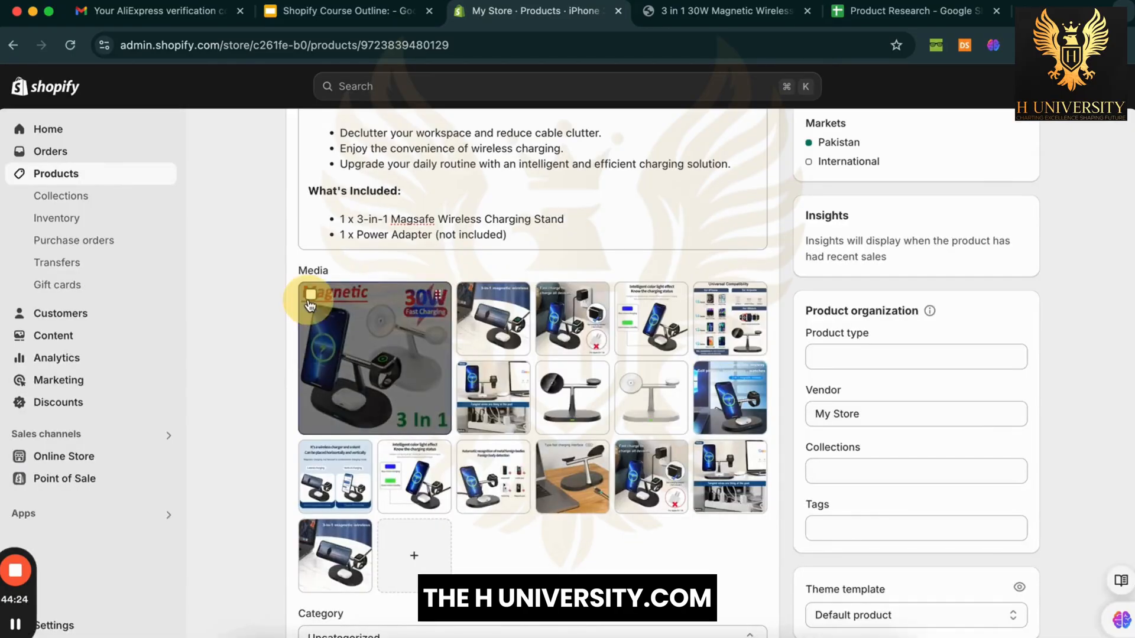
left_click(746, 271)
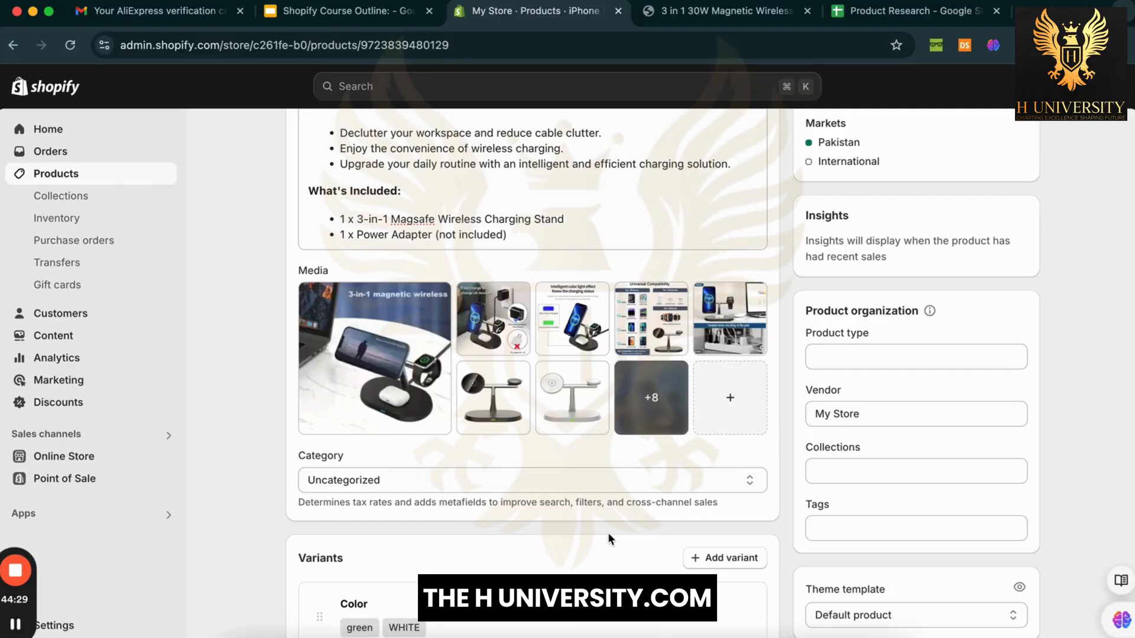
left_click(674, 430)
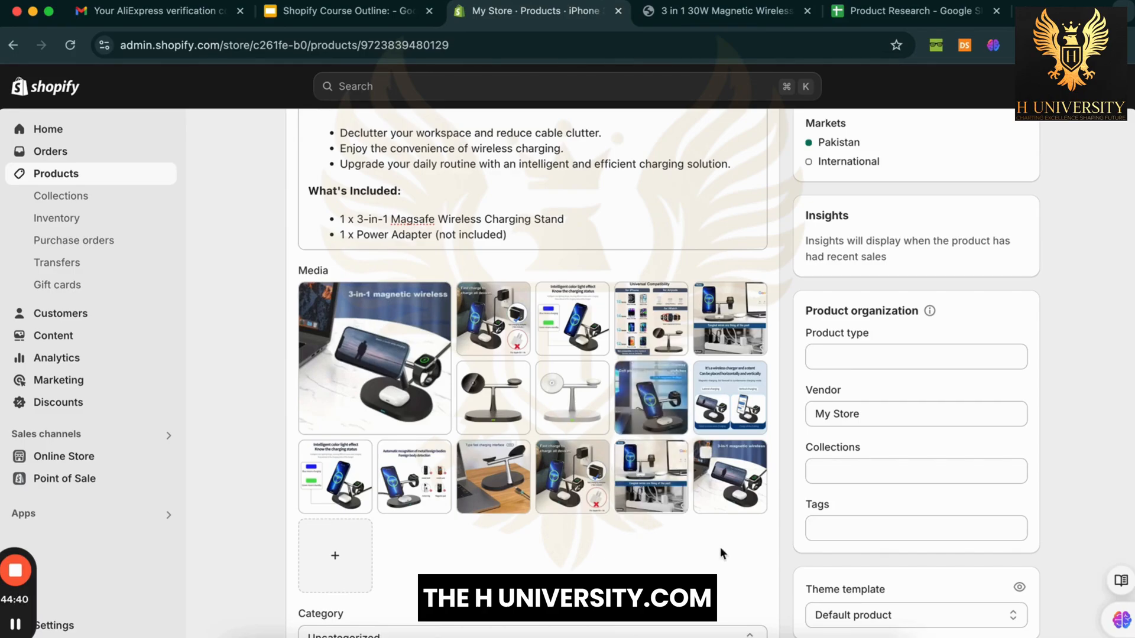
Step: Reorder media: white stand image first, black stand second, Automatic recognition and color light images moved forward
left_click_drag(573, 398, 395, 369)
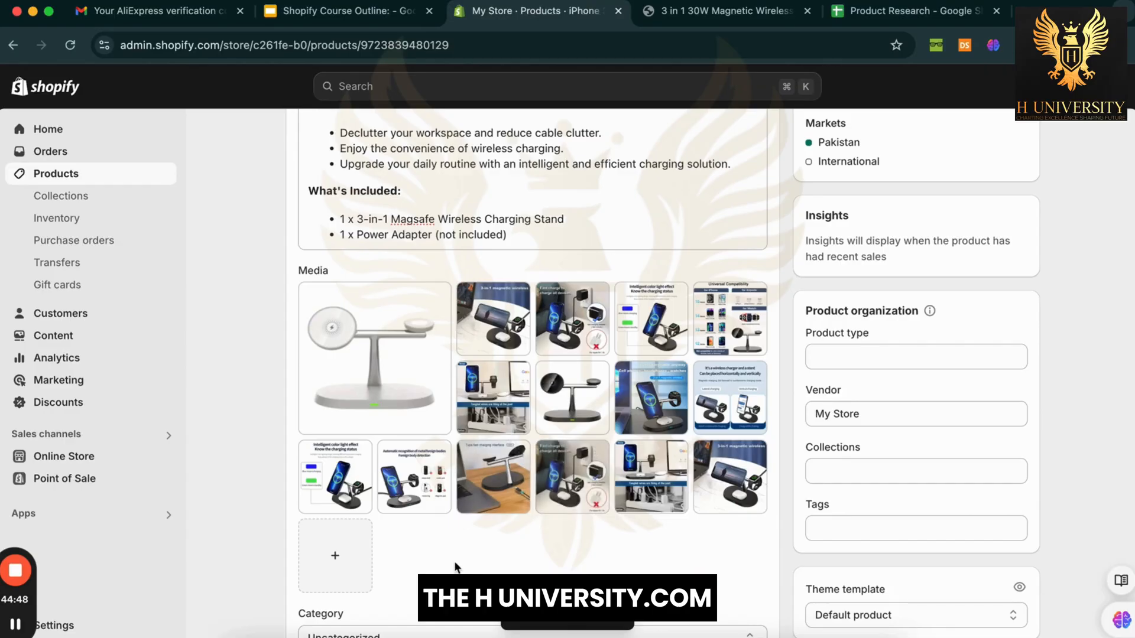
left_click_drag(404, 457, 471, 307)
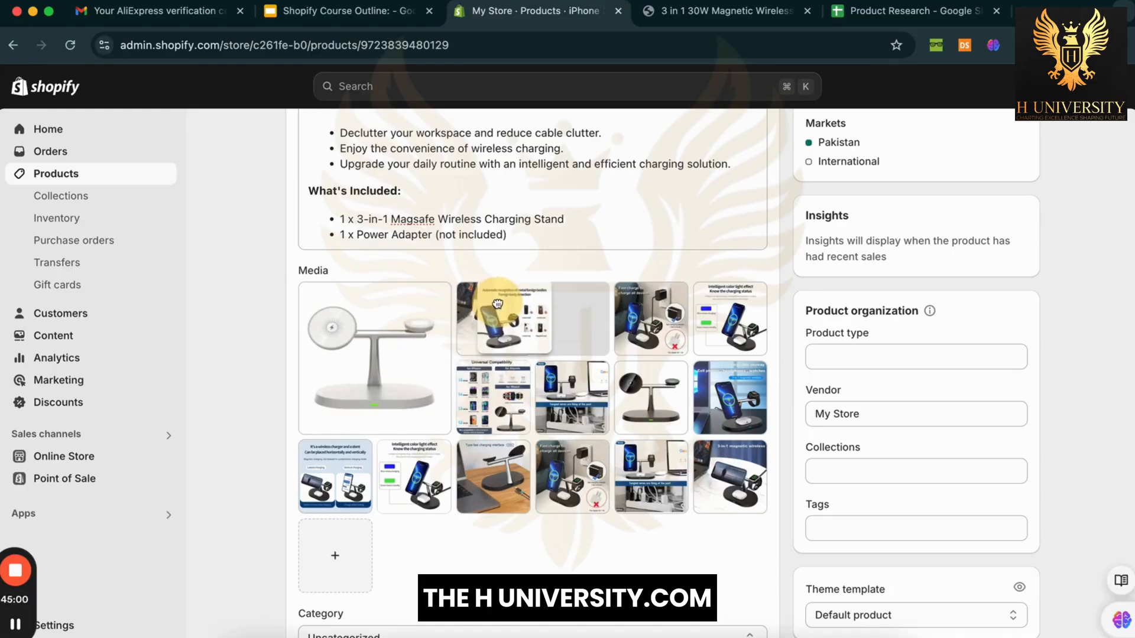
left_click_drag(567, 381, 648, 323)
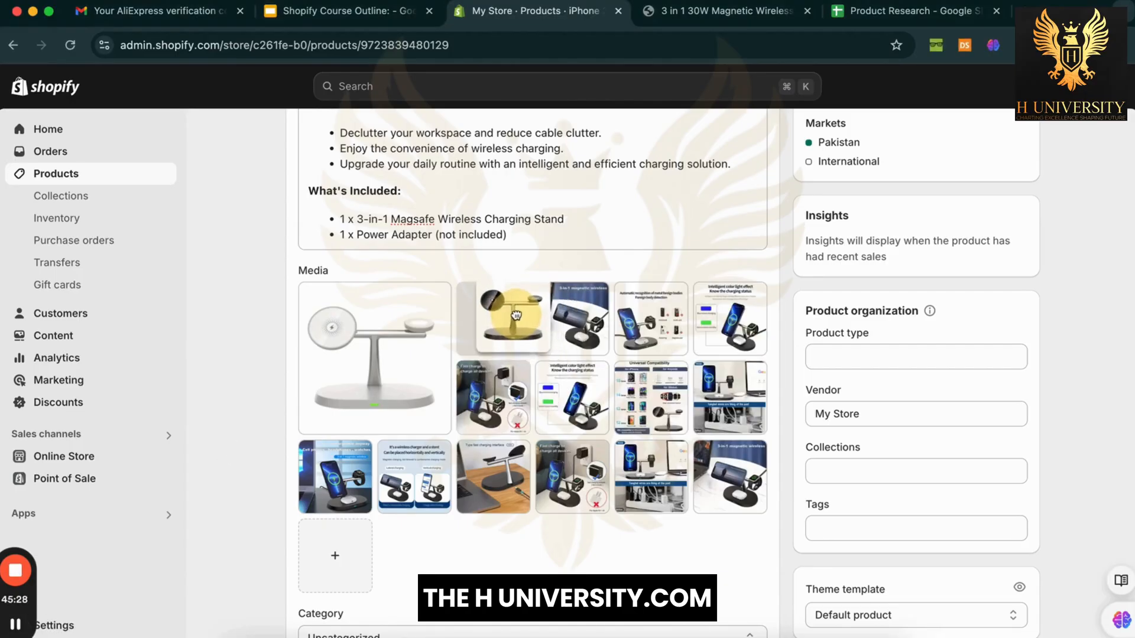
left_click_drag(730, 398, 493, 319)
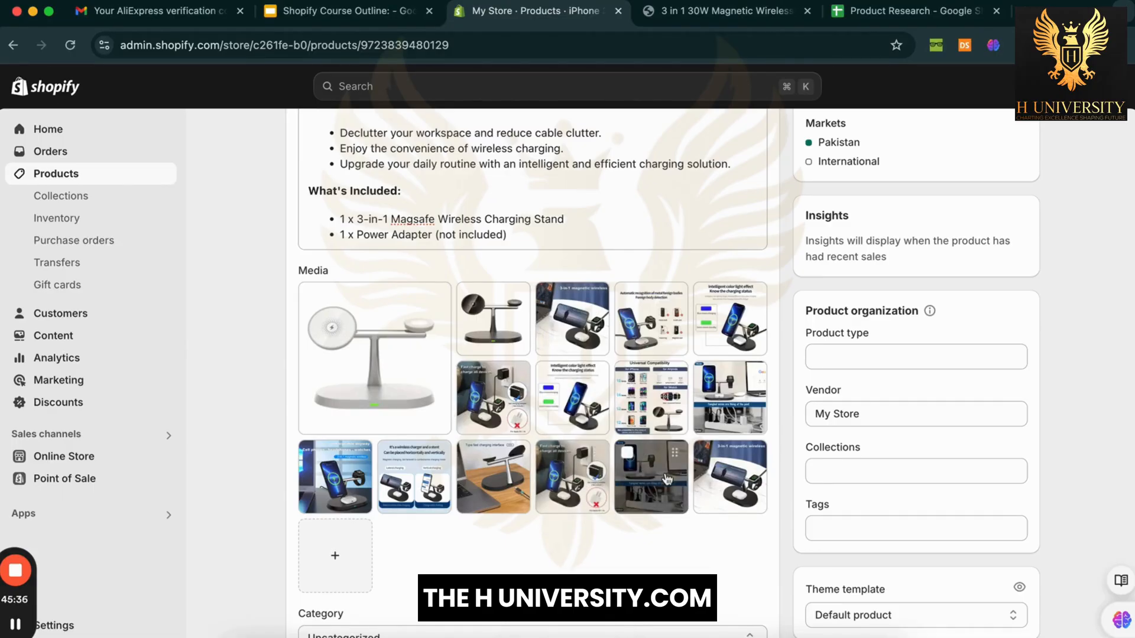
Step: Delete two more unwanted product images, including the third one
left_click(706, 374)
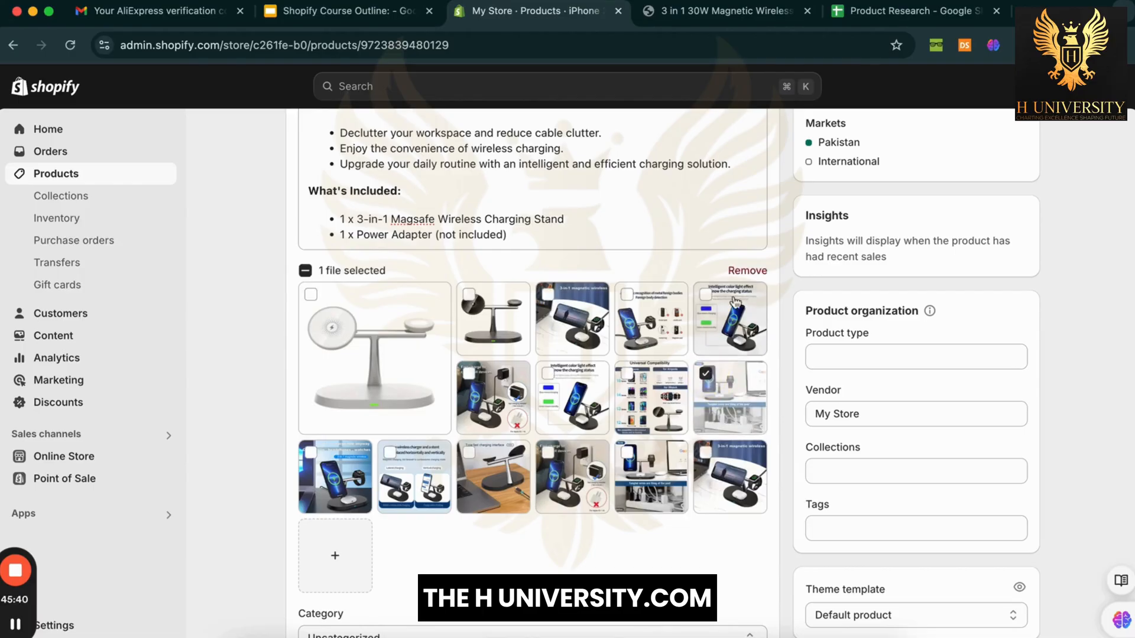
left_click(747, 270)
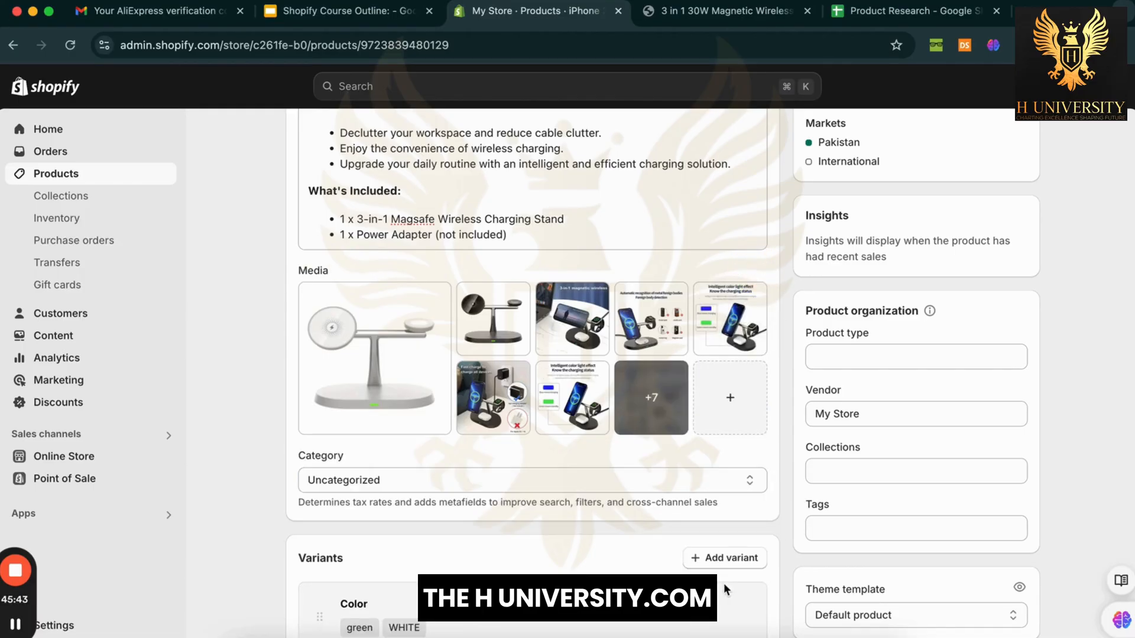
scroll(641, 573, "down", 3)
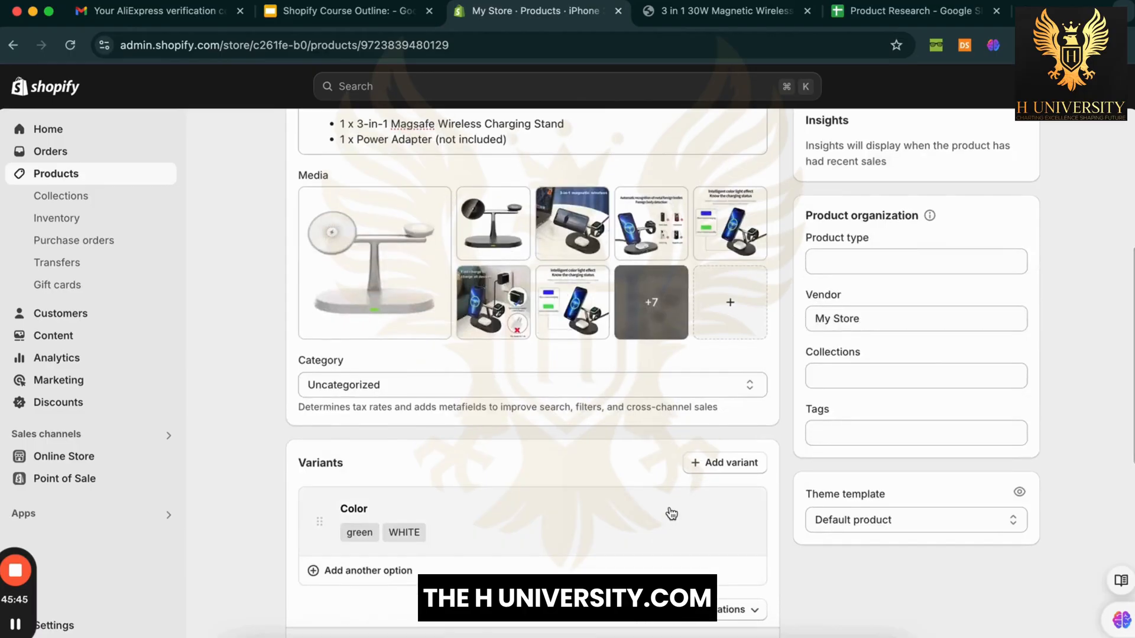
scroll(670, 509, "up", 3)
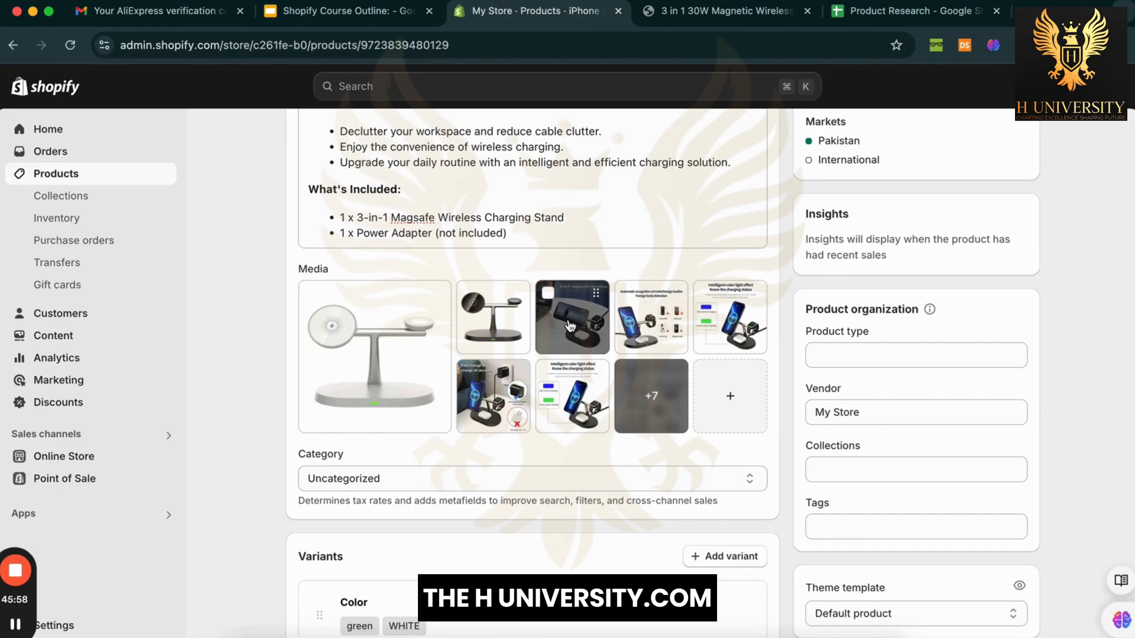
left_click(548, 298)
left_click(744, 269)
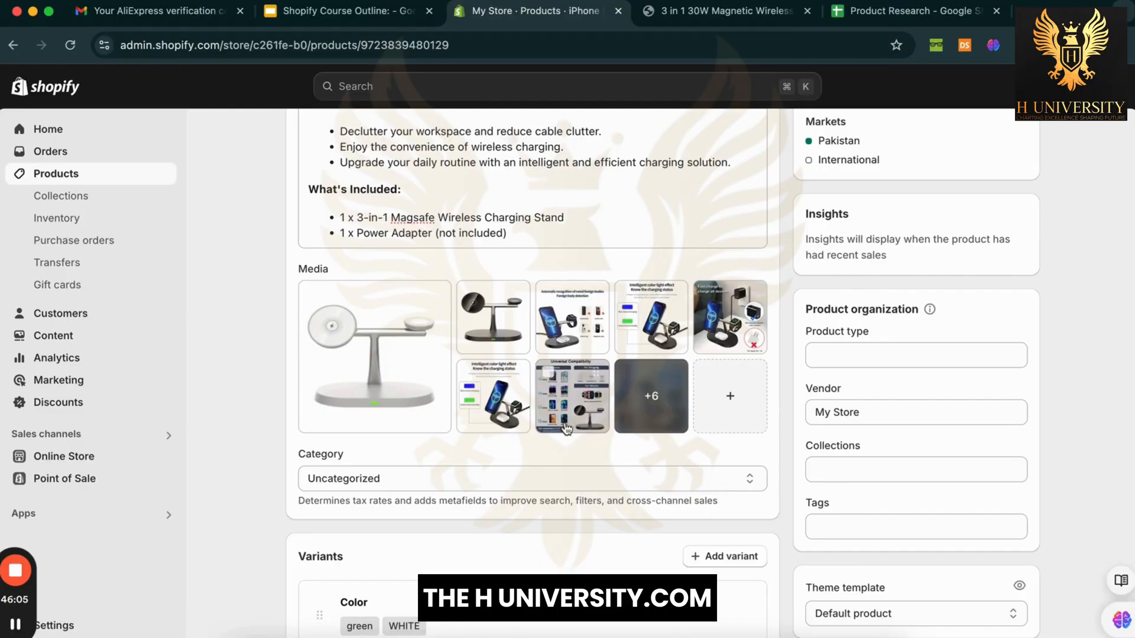
Step: Inspect the Universal Compatibility image, then delete the last image and show all remaining media
left_click(566, 427)
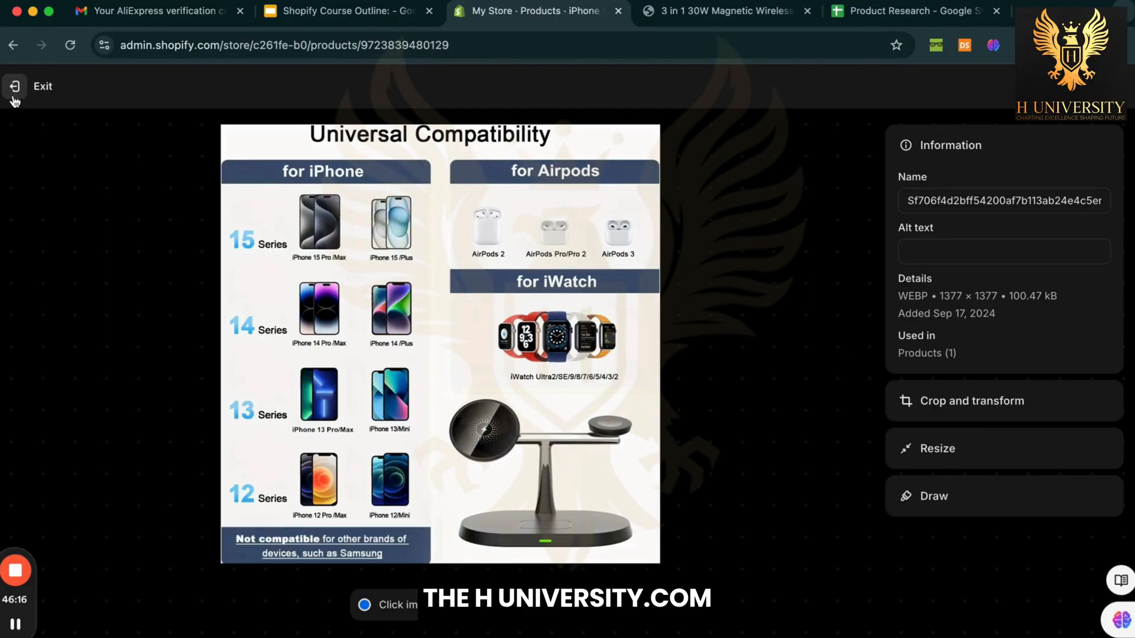
left_click(14, 95)
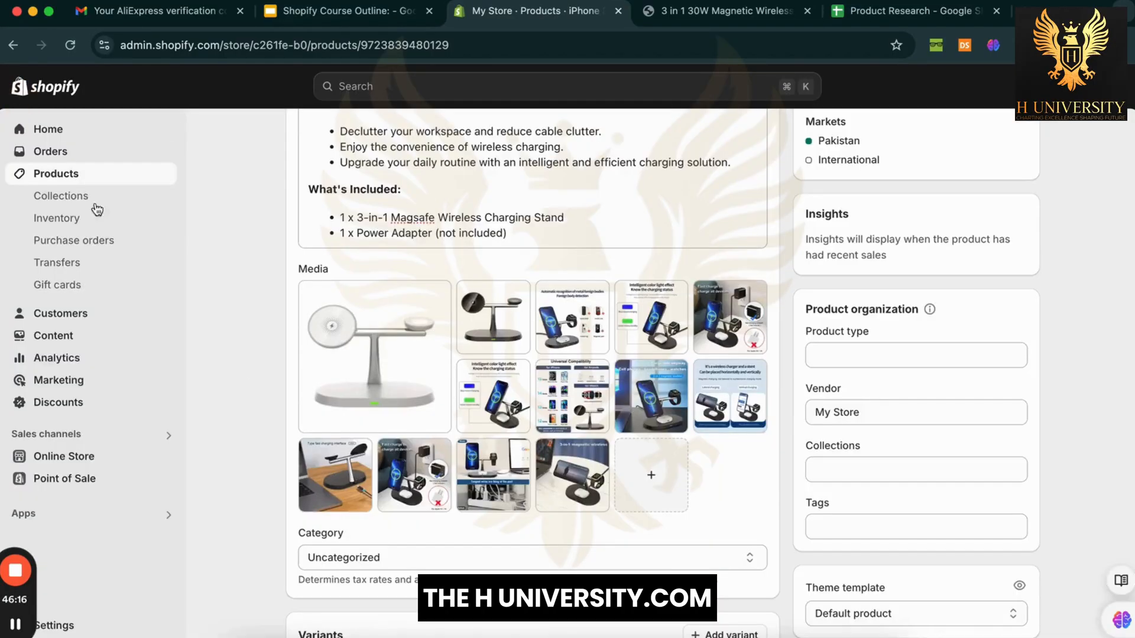
left_click(544, 451)
left_click(747, 269)
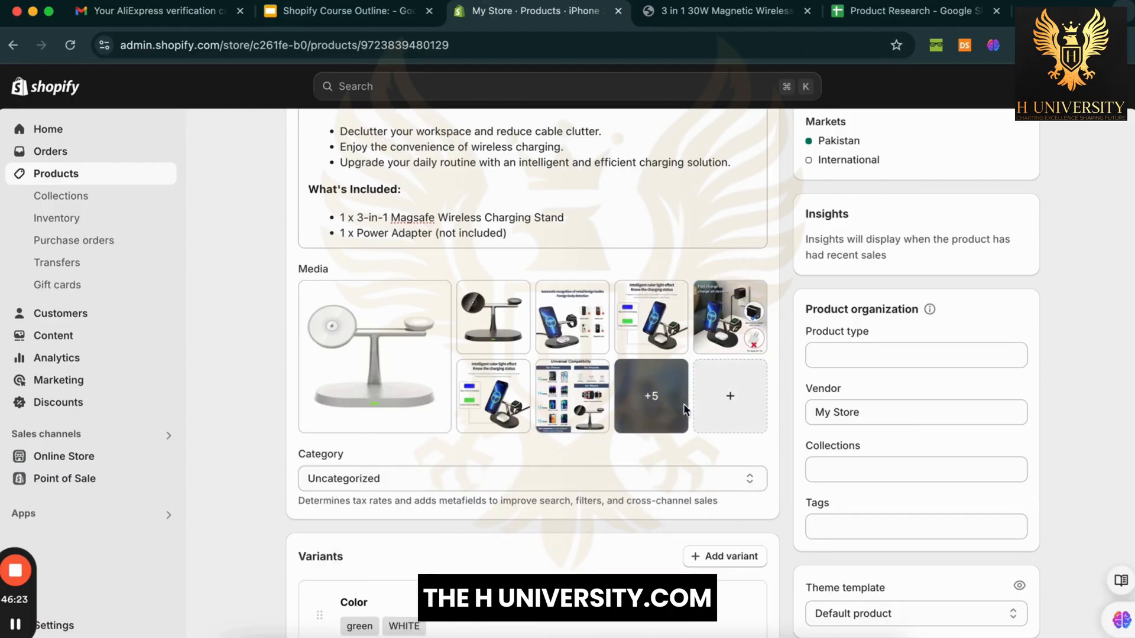
left_click(685, 406)
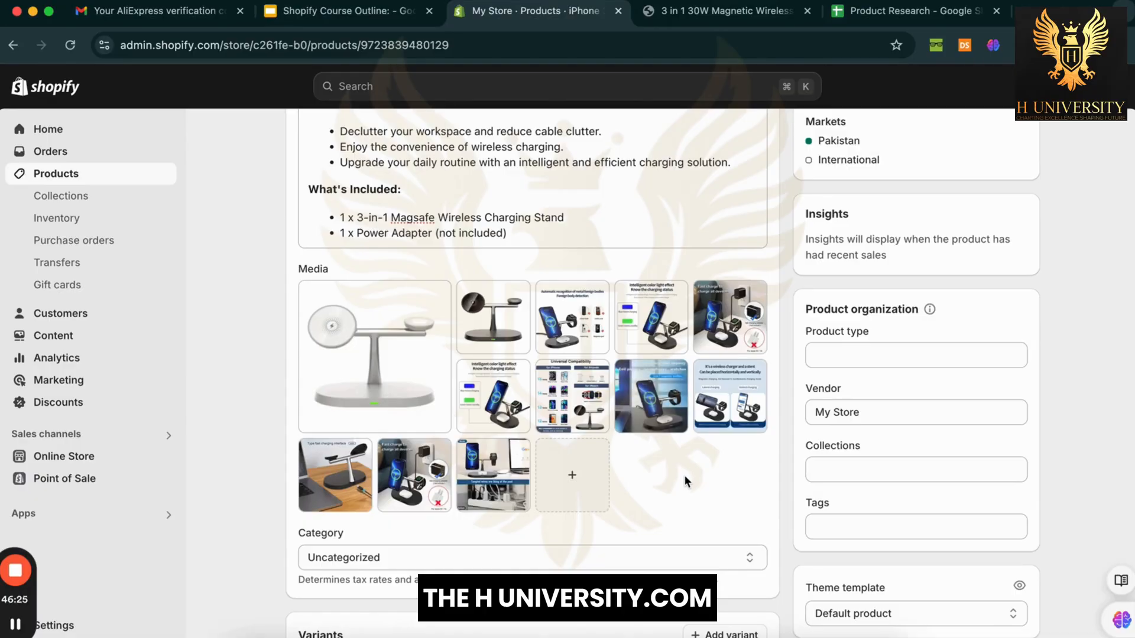
Step: Inspect the tangled wires and eighth images, leaving 12 media items on the product
left_click(487, 479)
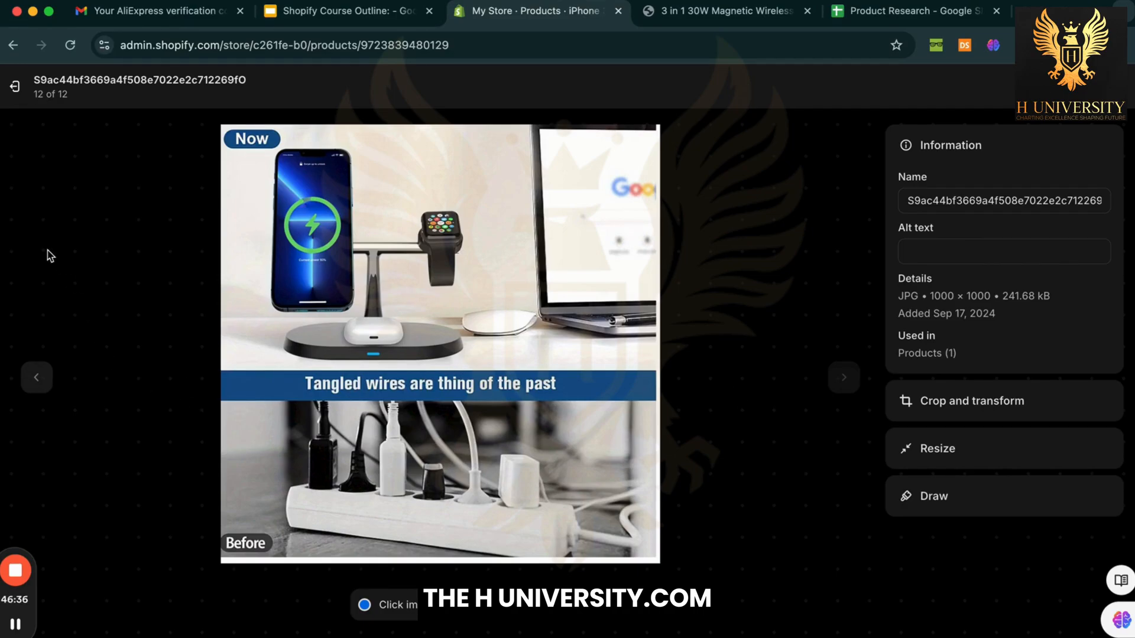
left_click(15, 88)
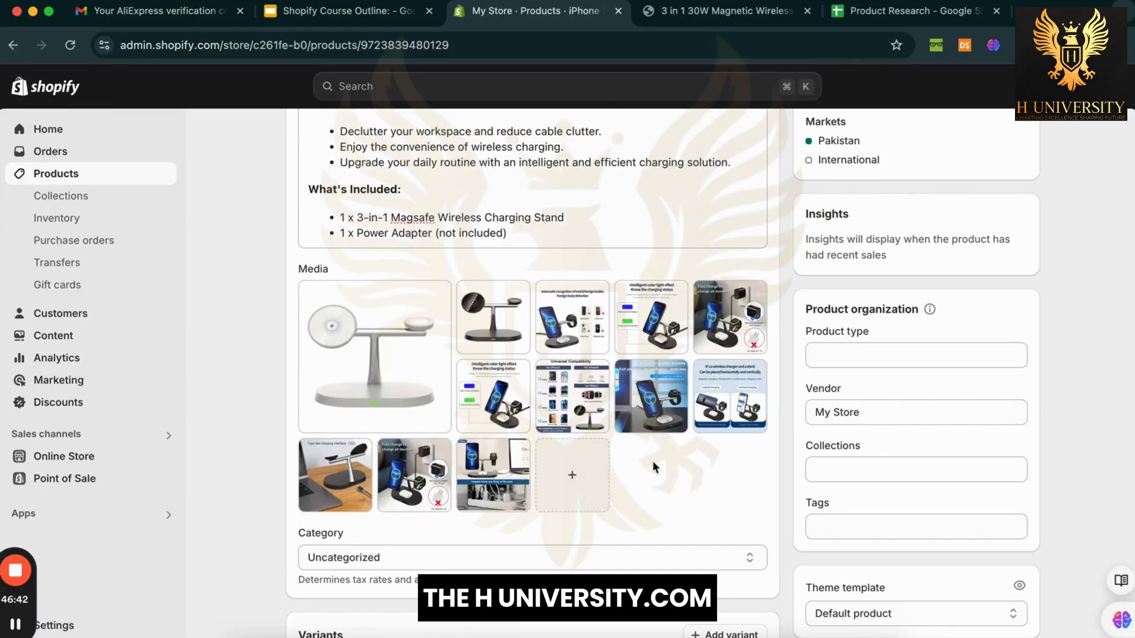
left_click(667, 414)
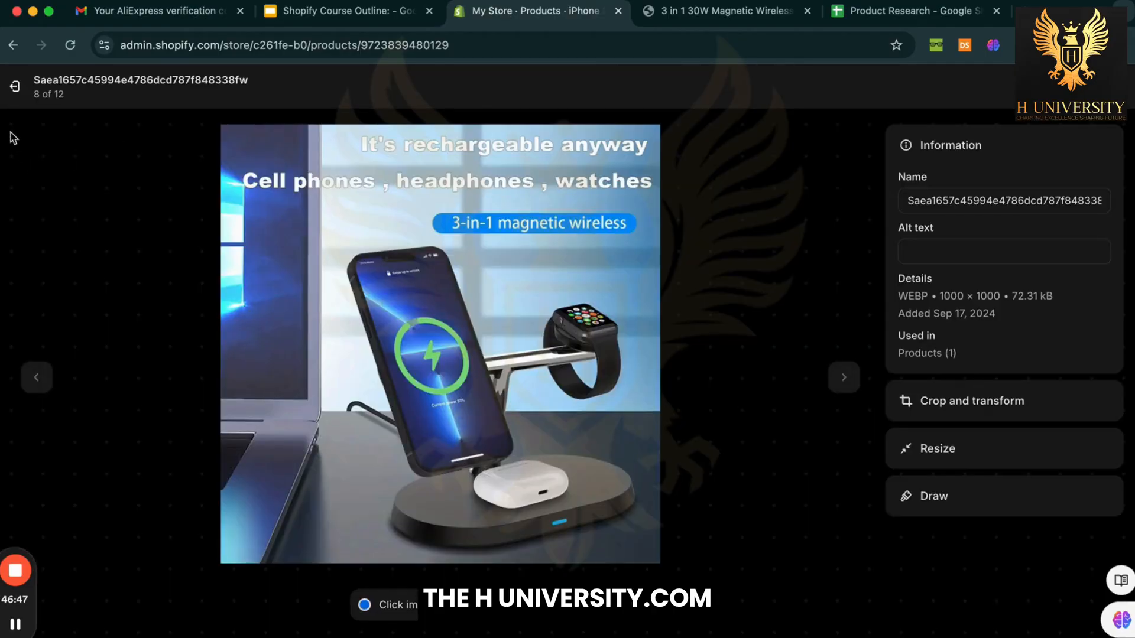
left_click(15, 87)
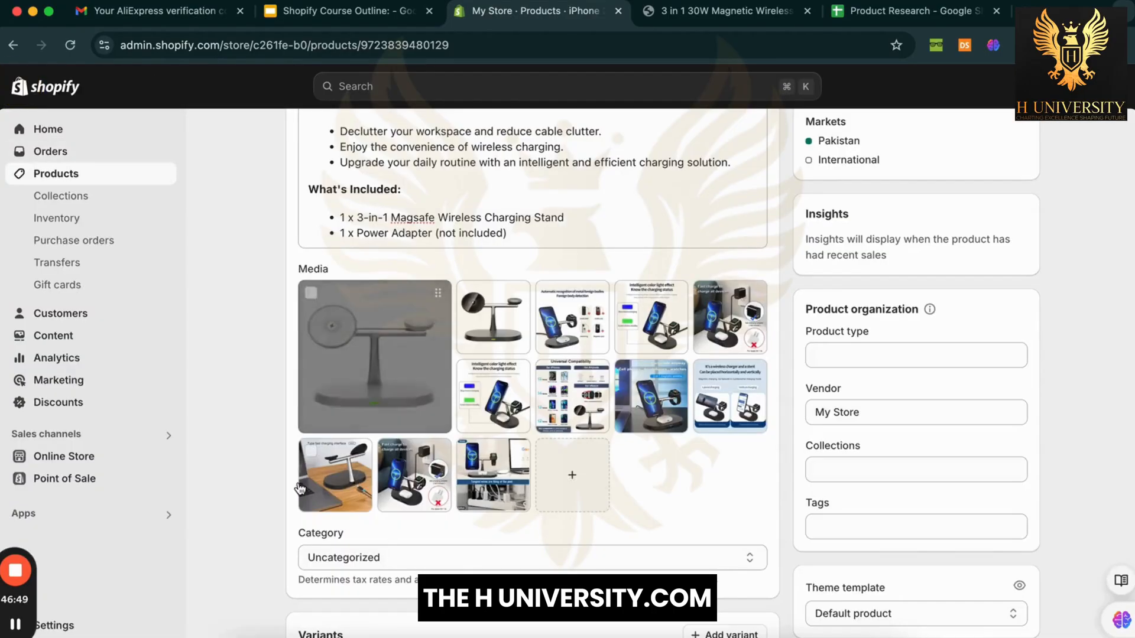
scroll(269, 523, "down", 3)
scroll(268, 523, "up", 4)
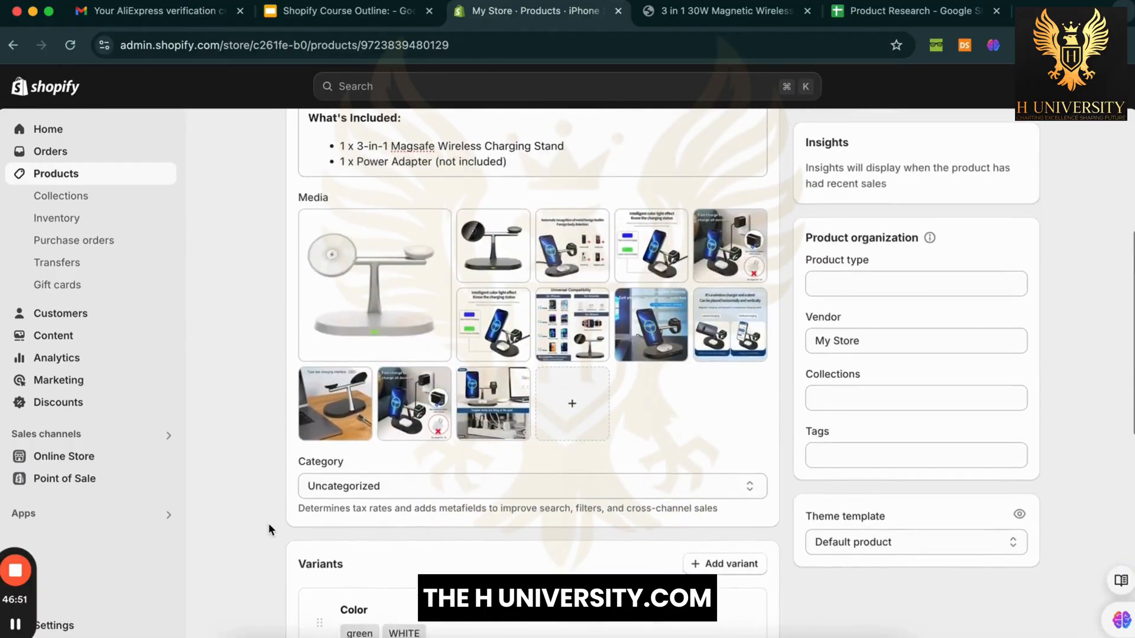
scroll(269, 523, "down", 4)
Step: Open the product category list and close it without changes
scroll(299, 464, "down", 3)
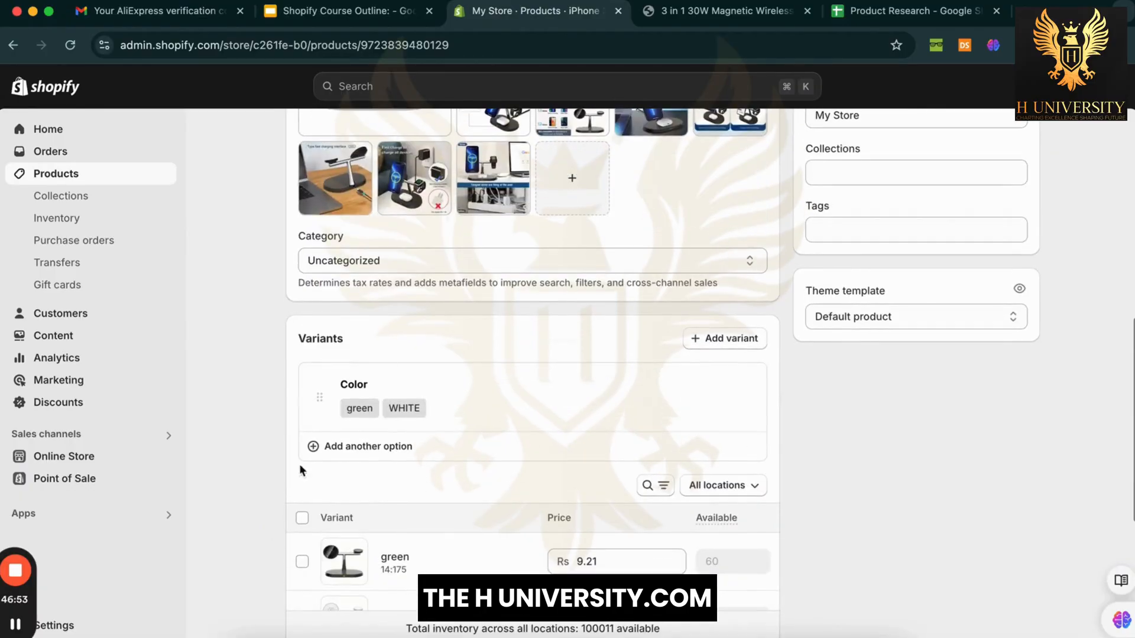
left_click(357, 258)
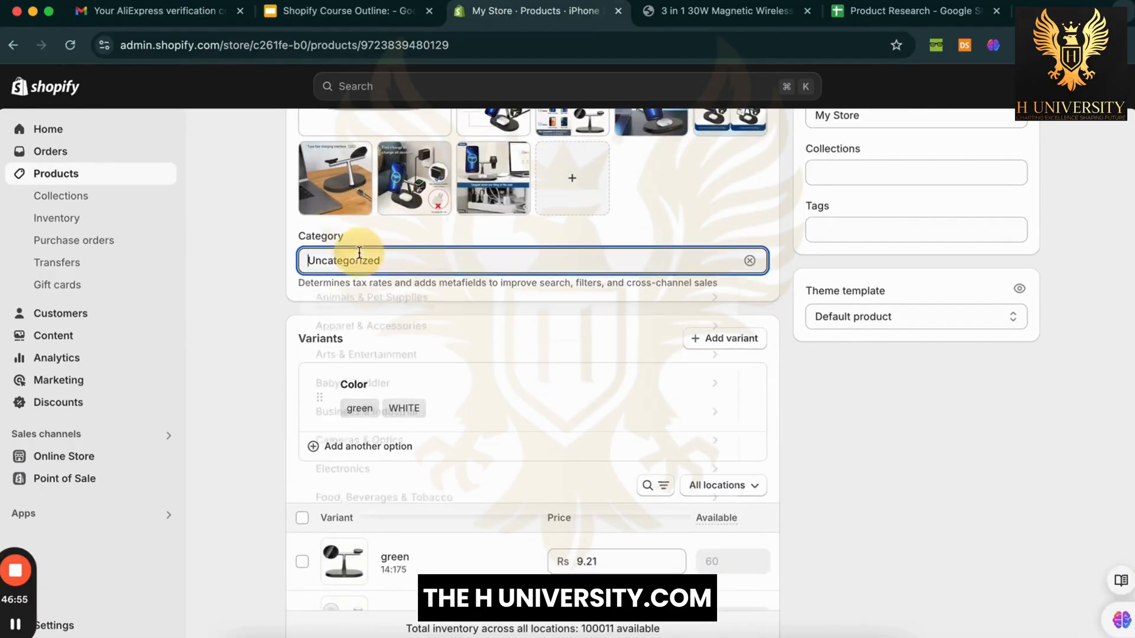
left_click(254, 261)
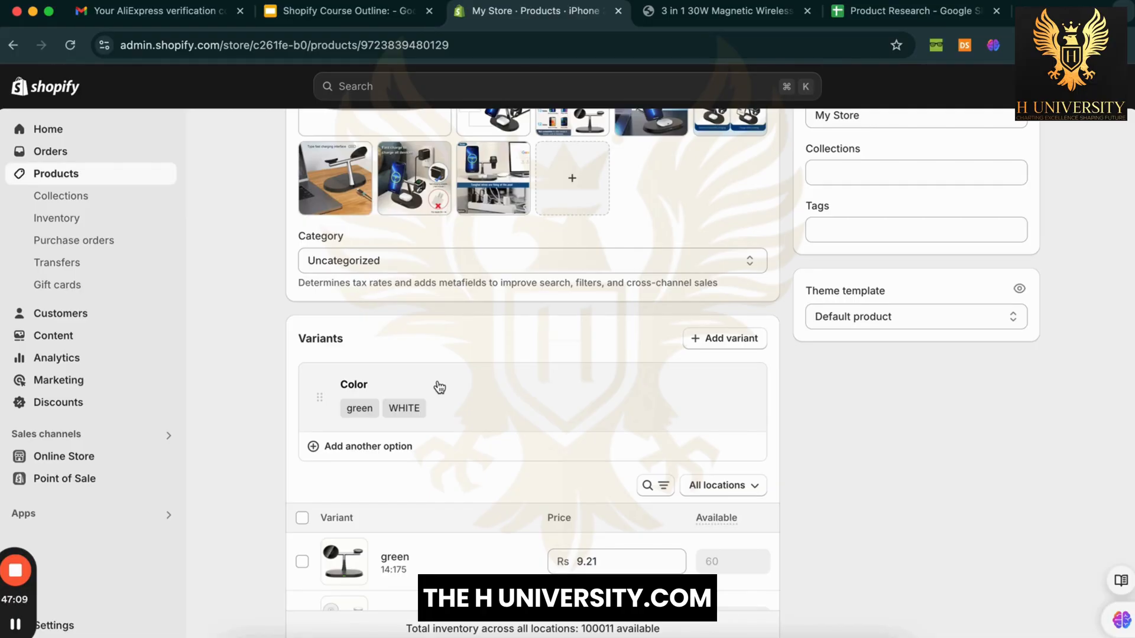
scroll(439, 388, "up", 5)
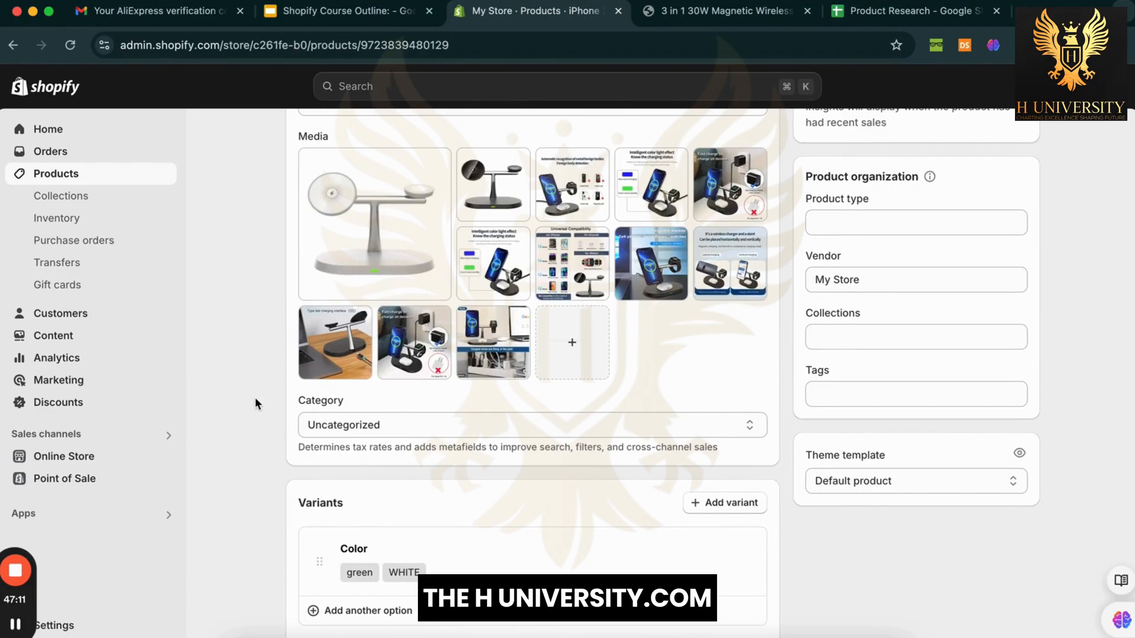
scroll(254, 397, "up", 1)
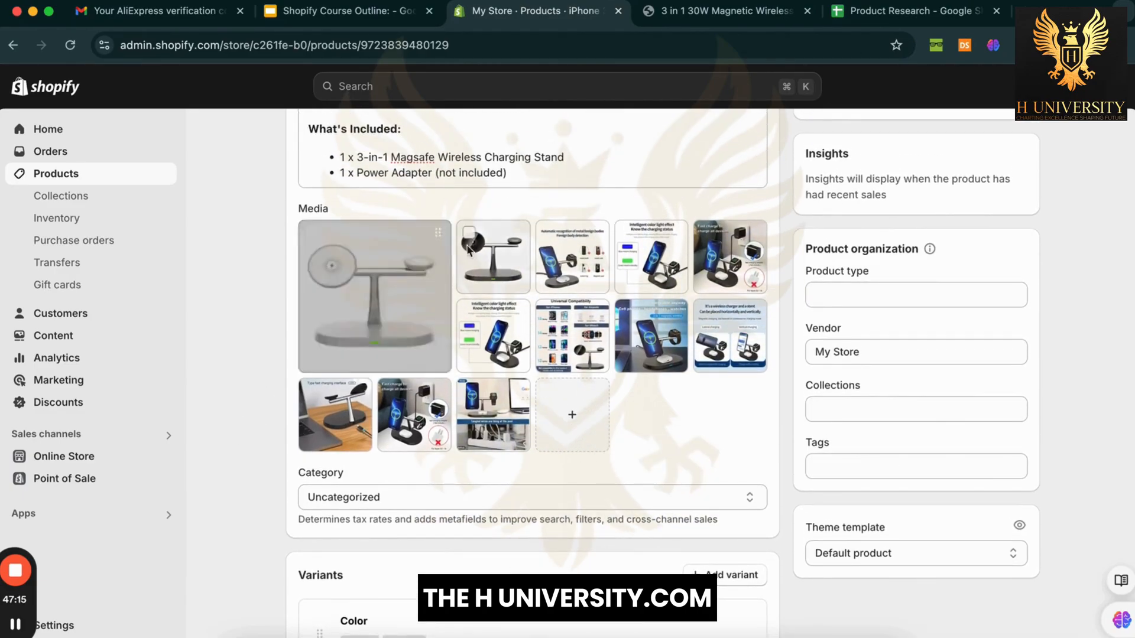
scroll(232, 441, "down", 5)
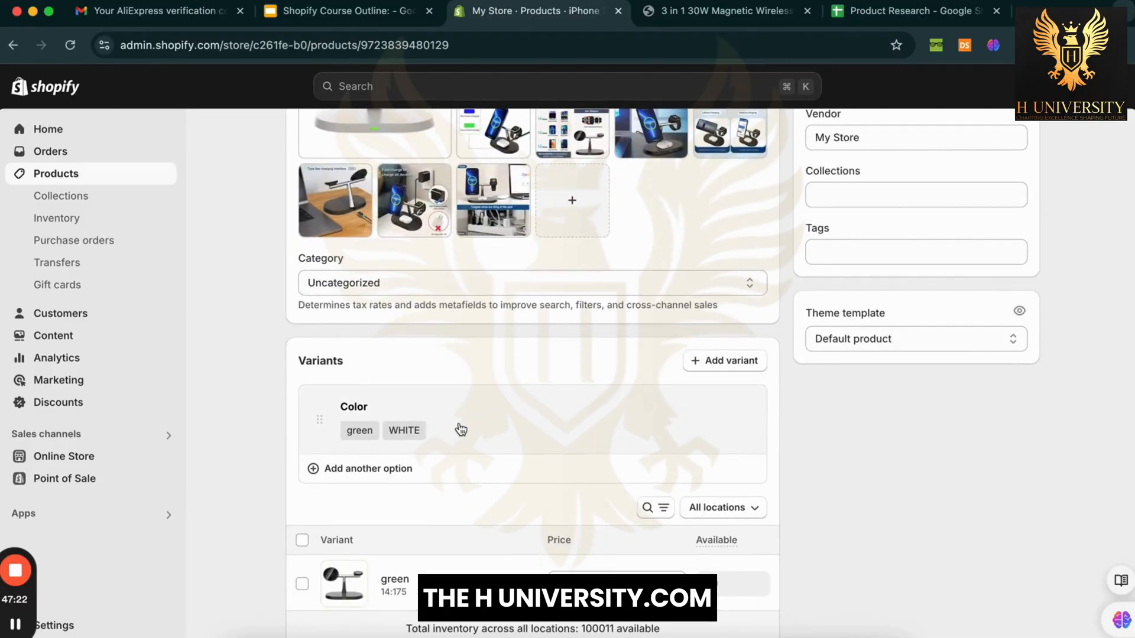
Step: Rename the Color values green to Black and WHITE to White, and save
left_click(462, 429)
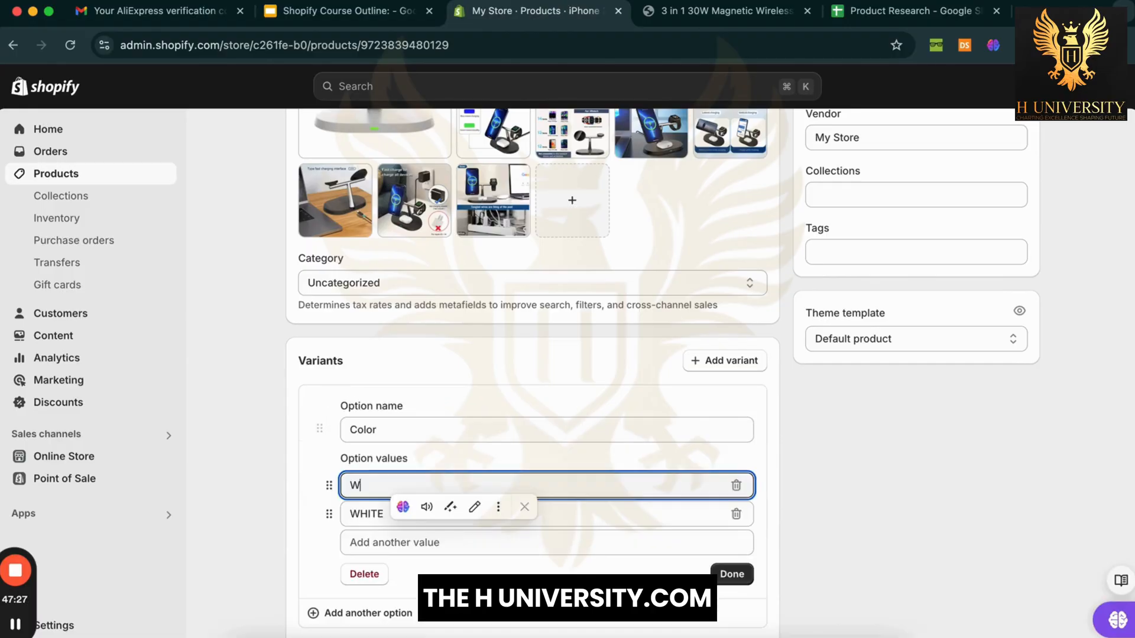
key("BackSpace")
type("Black")
key("Tab")
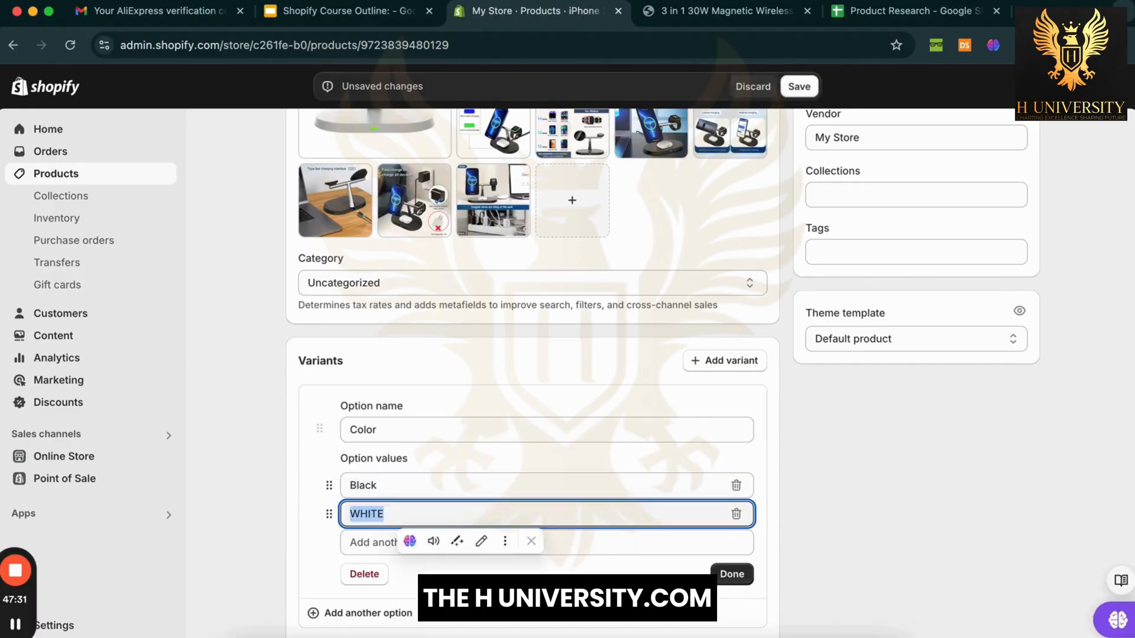
type("White")
left_click(731, 574)
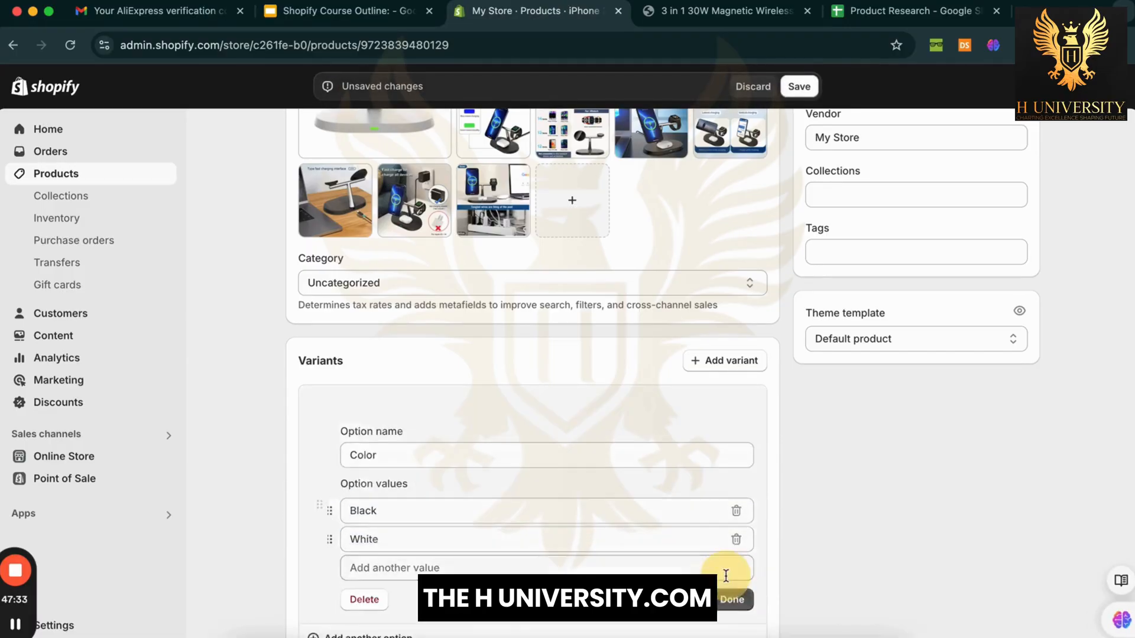
scroll(811, 509, "down", 2)
scroll(811, 517, "down", 4)
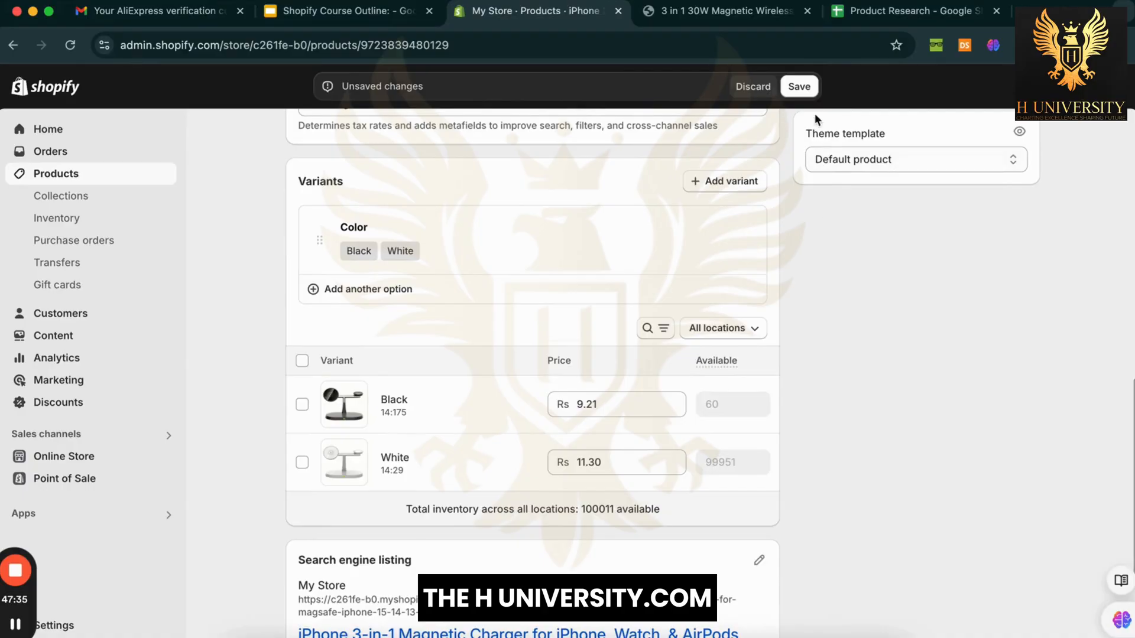
left_click(799, 86)
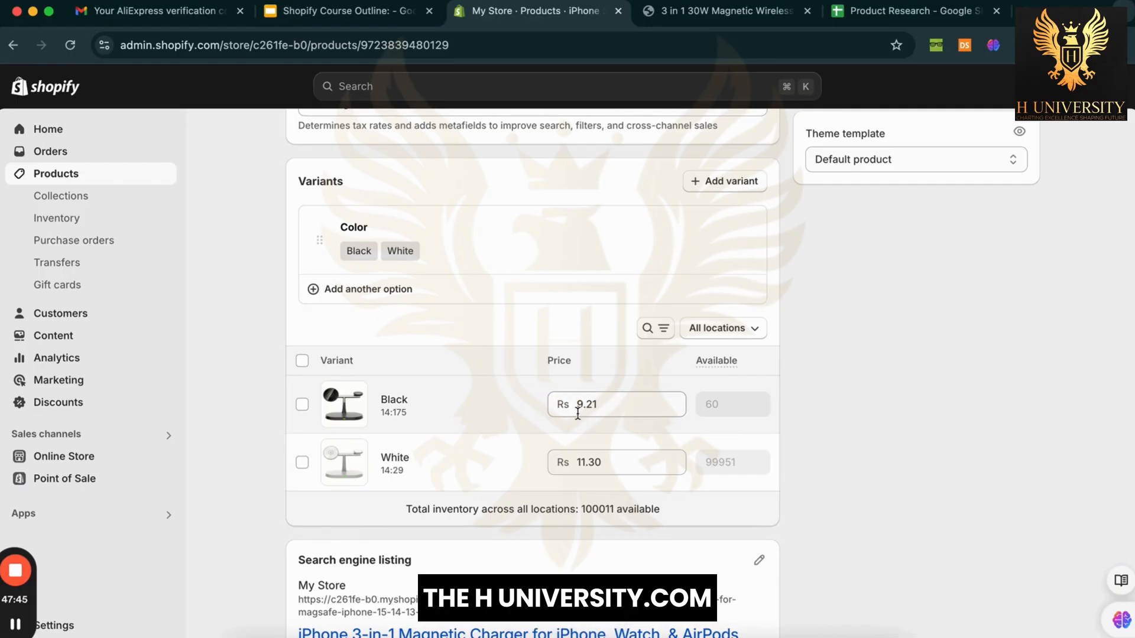
Step: Preview the charger on the storefront, check its Rs.9.21 PKR price, and return to the admin
left_click(560, 461)
scroll(854, 392, "up", 1)
scroll(853, 395, "up", 15)
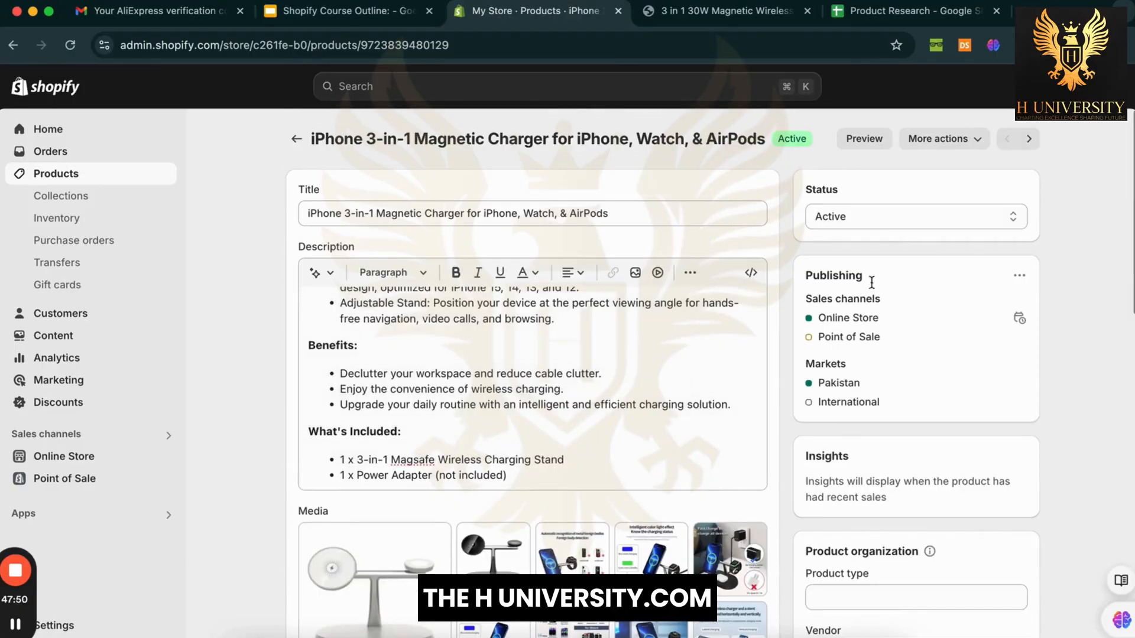
left_click(869, 140)
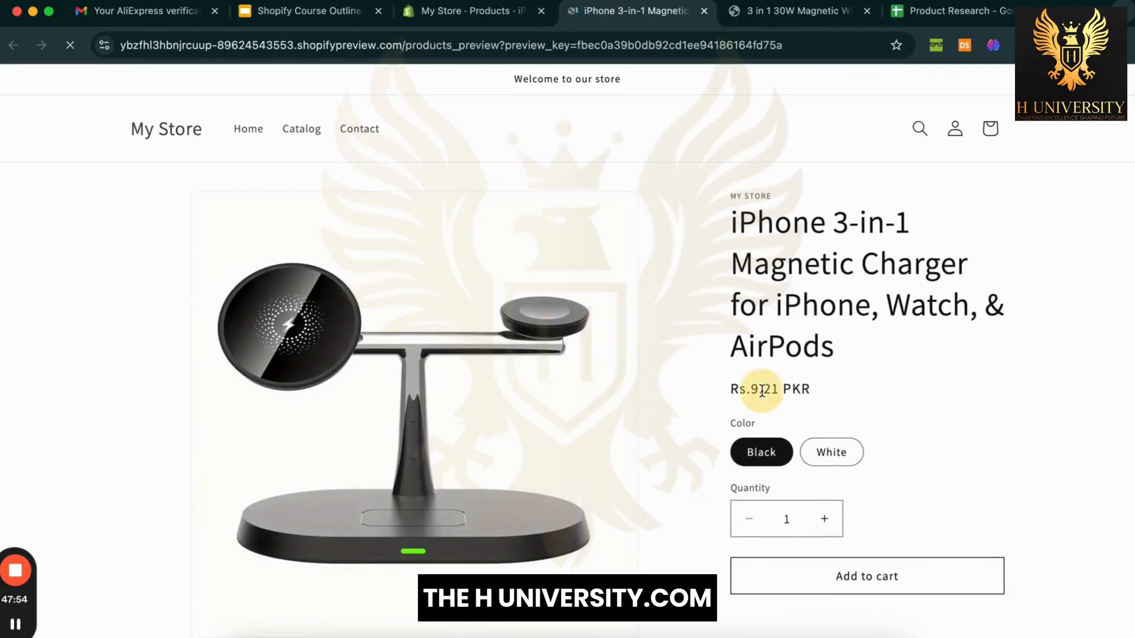
triple_click(761, 389)
left_click(829, 377)
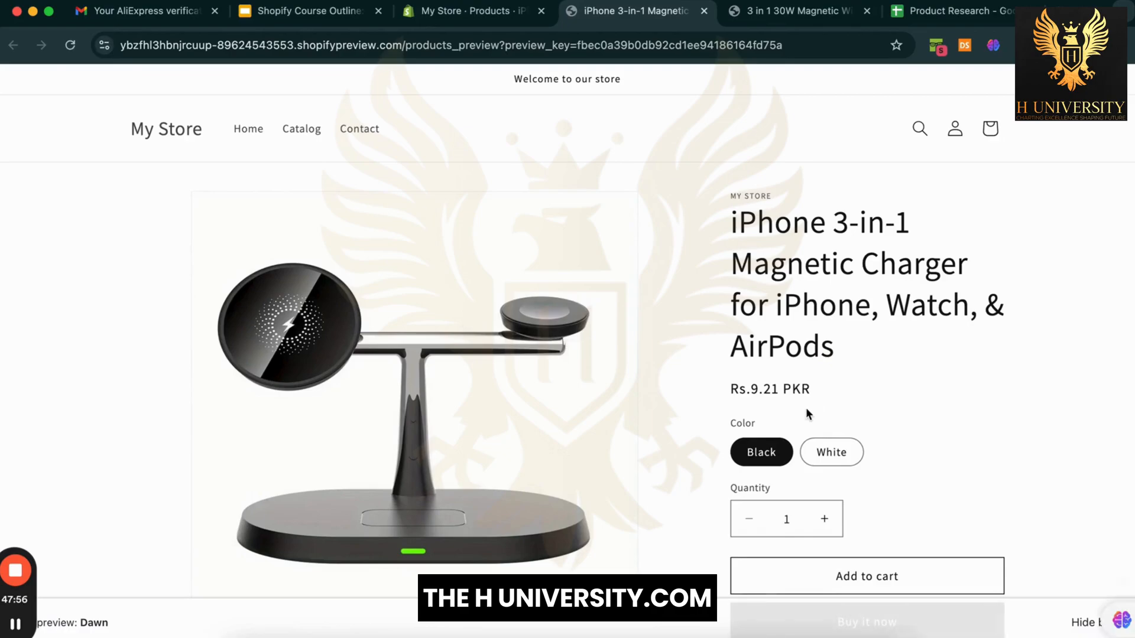
left_click(503, 11)
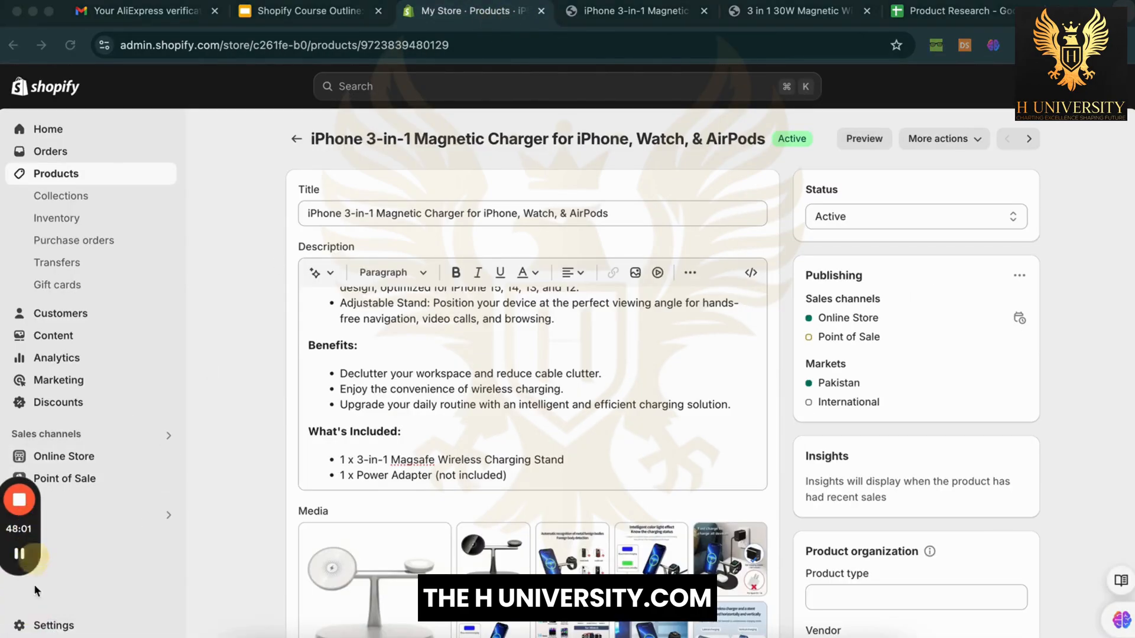
Step: Open the store settings and find the Store defaults currency display options
left_click(59, 628)
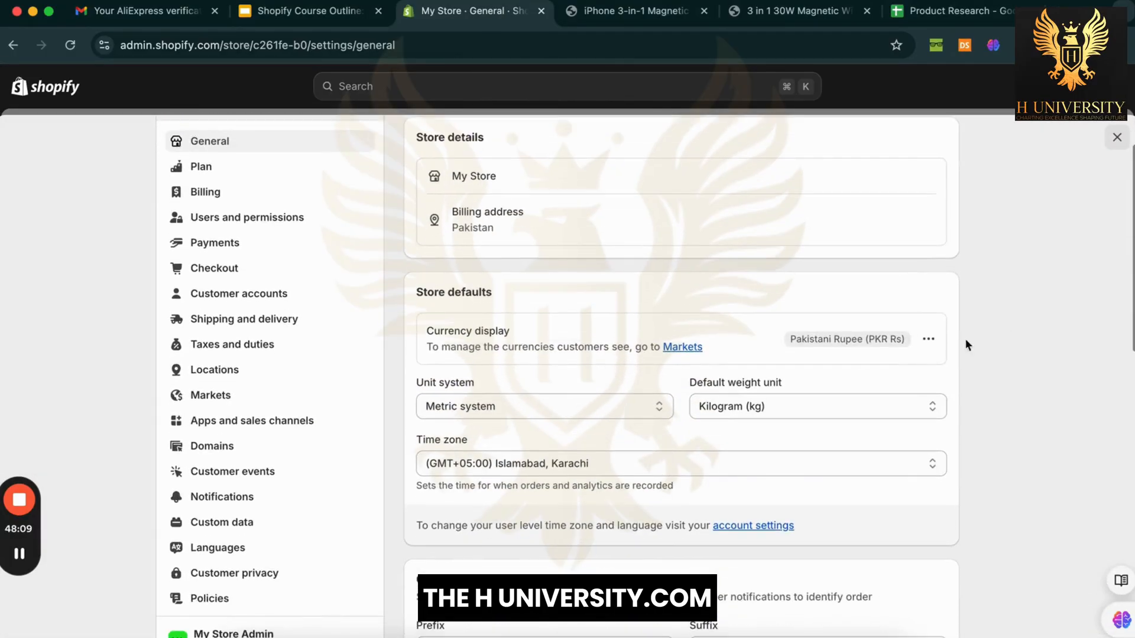
double_click(430, 292)
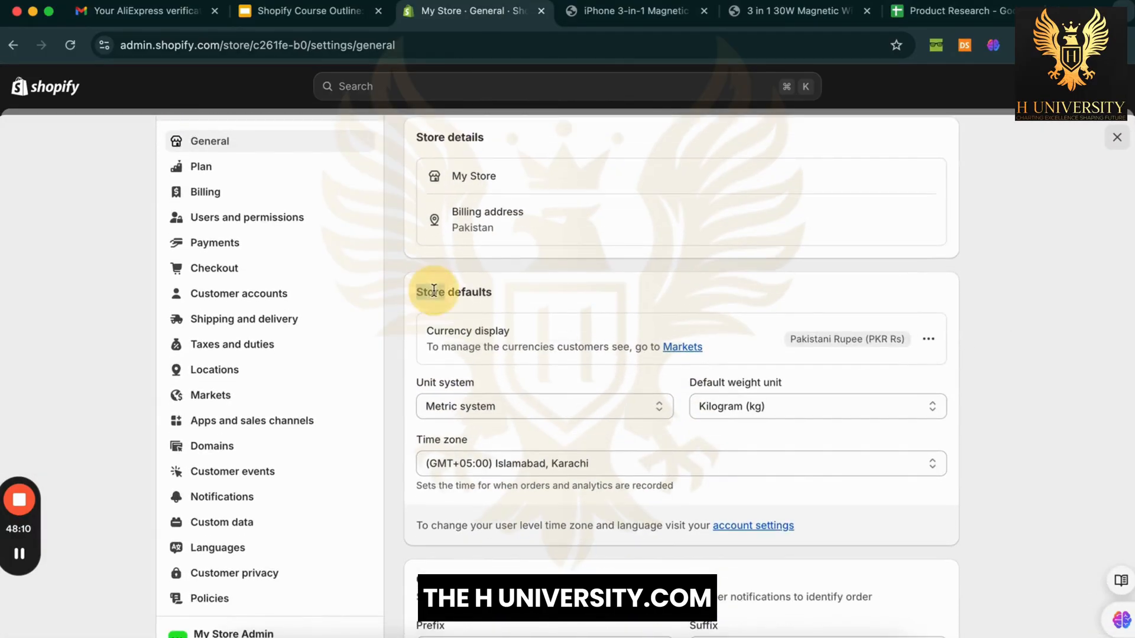
left_click(485, 336)
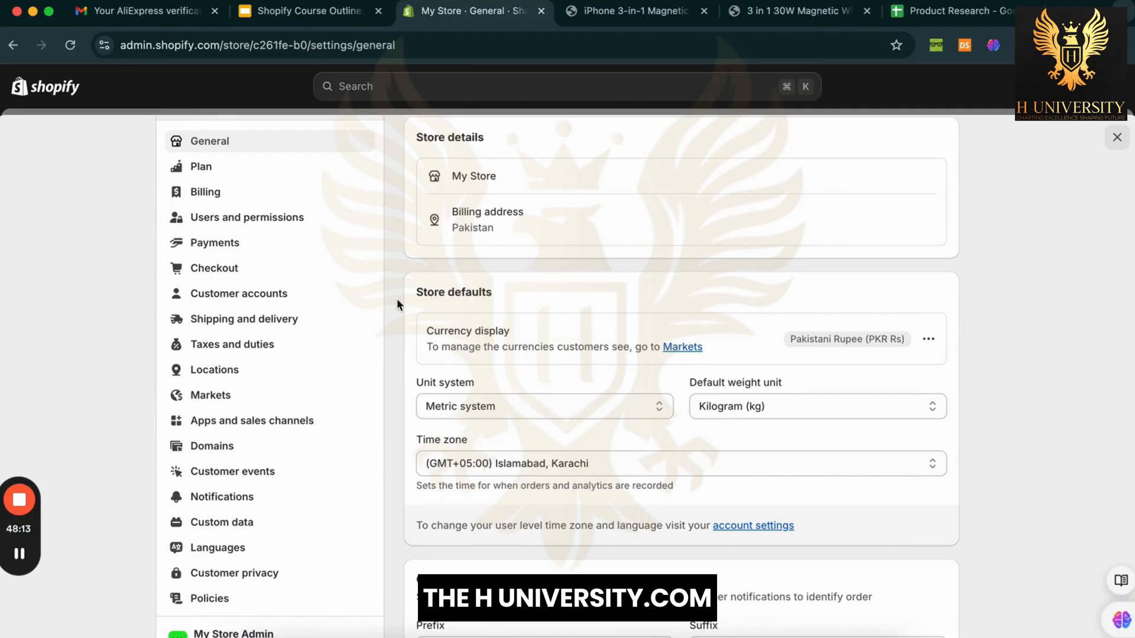
left_click(928, 340)
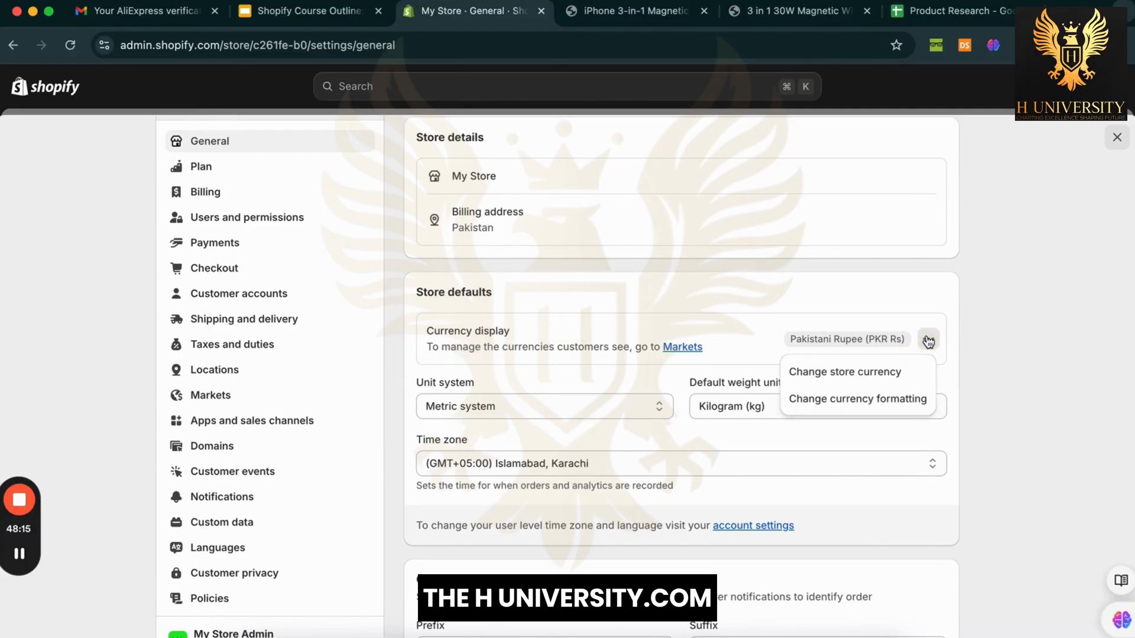
Step: Change the store currency to US Dollar (USD $), save it, and check the storefront preview
left_click(861, 379)
left_click(663, 299)
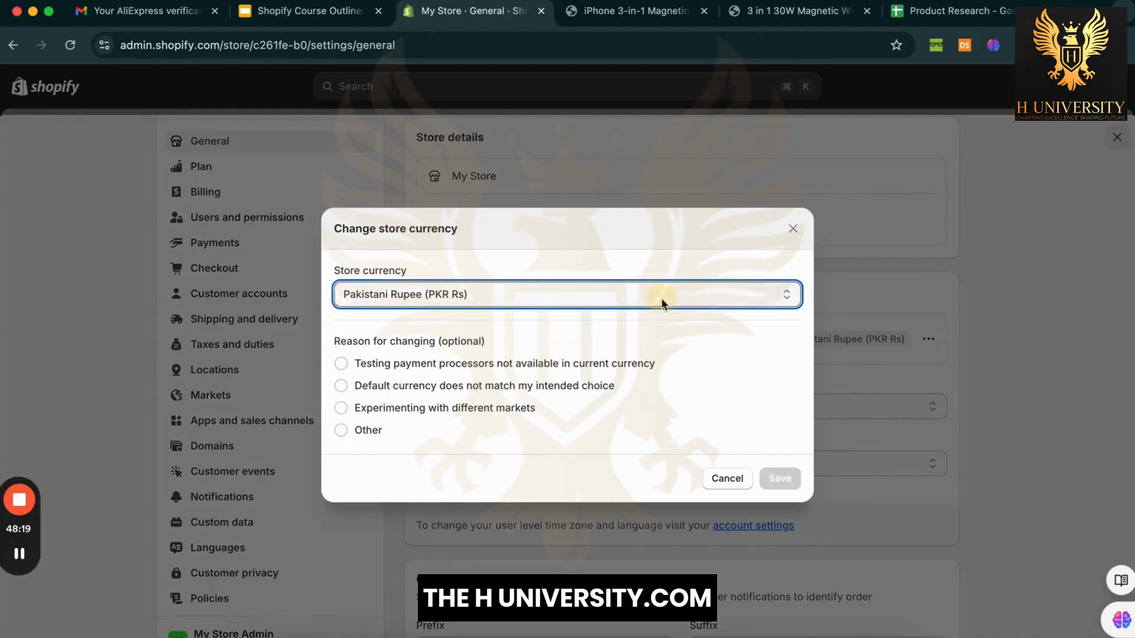
type("un")
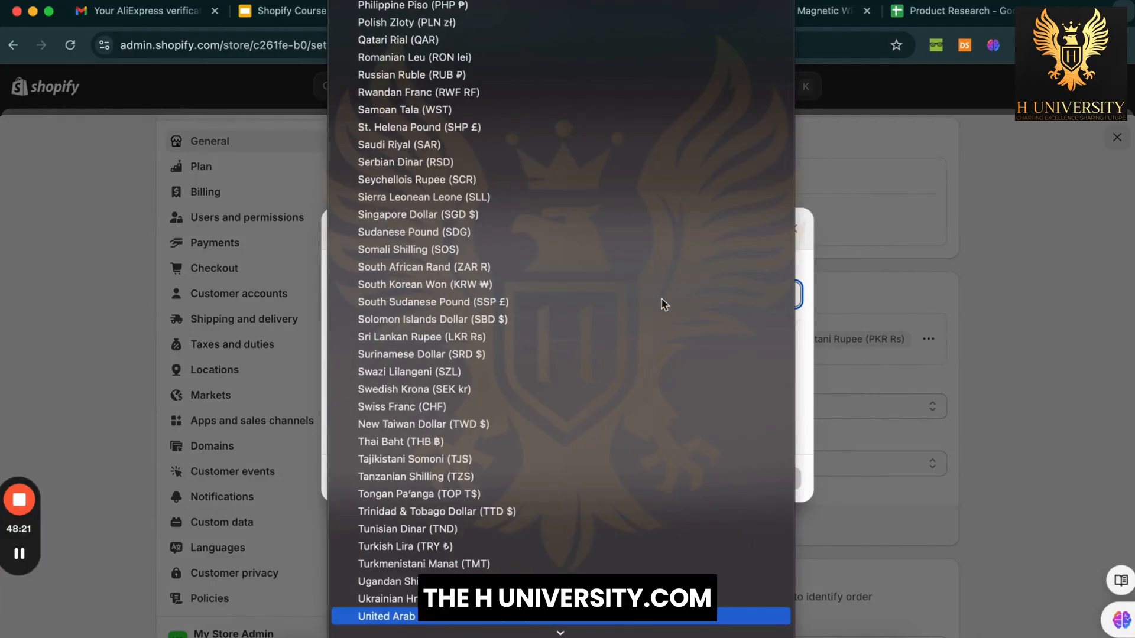
scroll(664, 302, "down", 2)
scroll(663, 301, "up", 20)
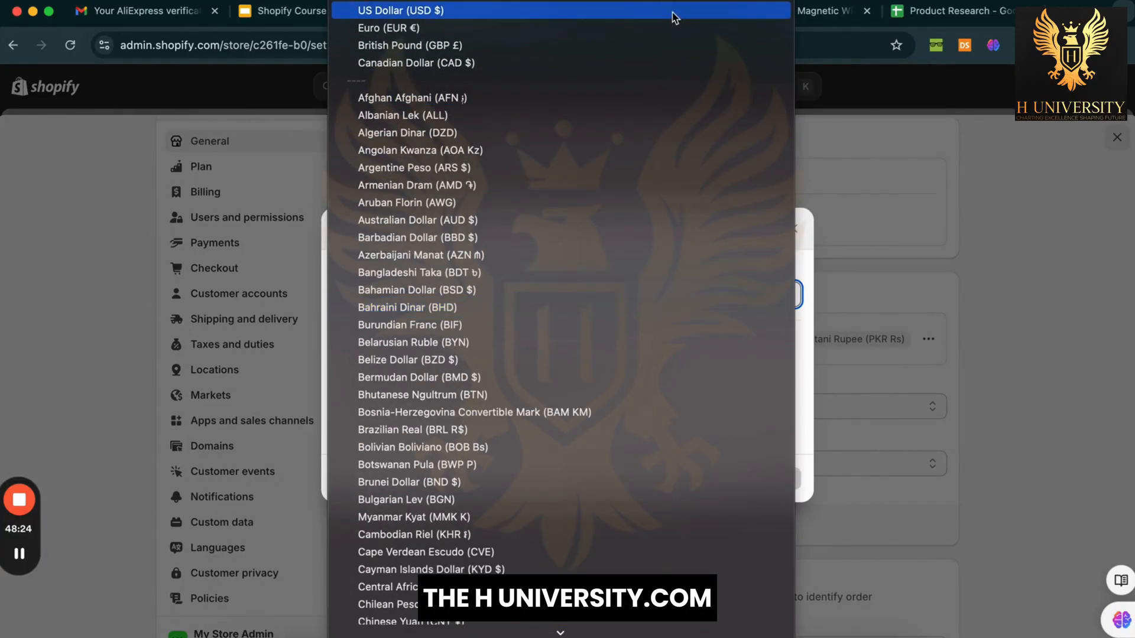
left_click(609, 18)
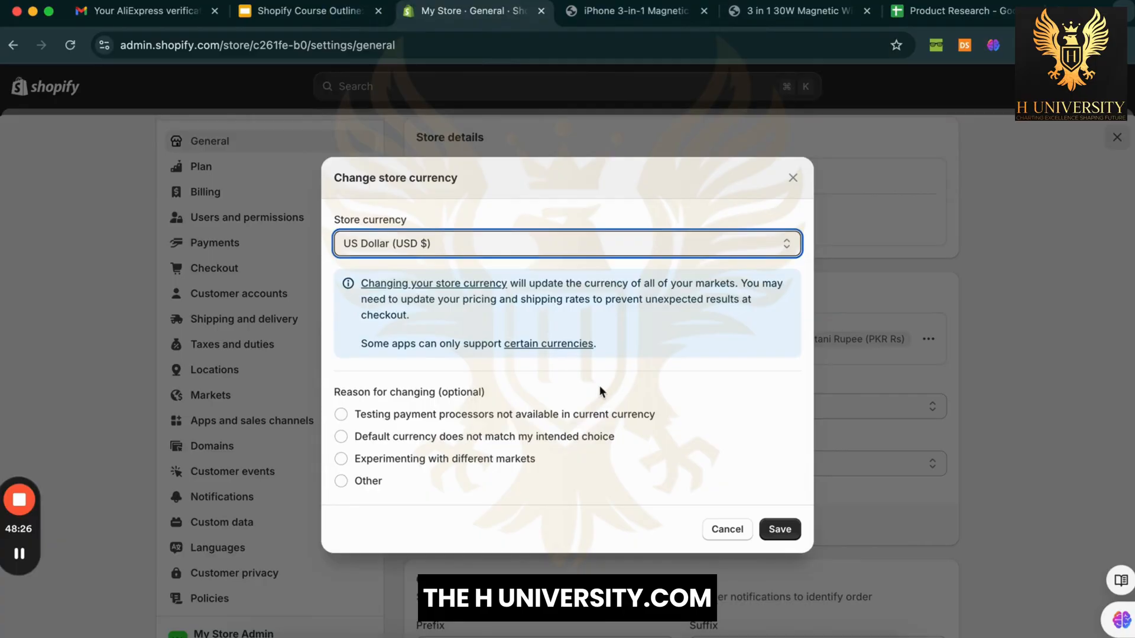
left_click(559, 524)
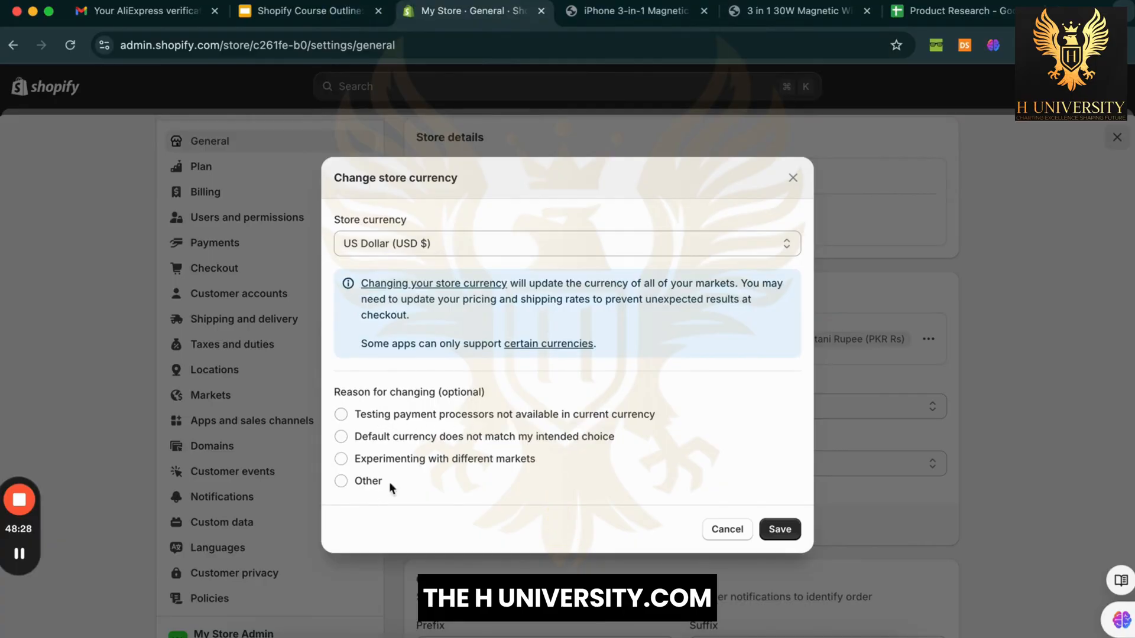
left_click(780, 529)
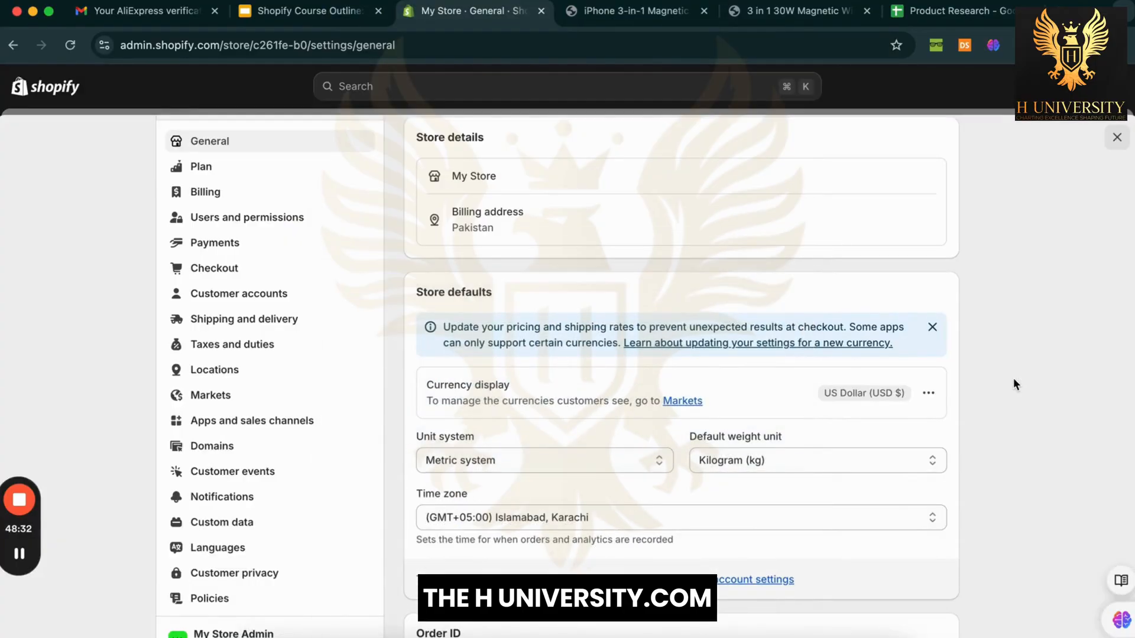
scroll(1013, 377, "down", 3)
scroll(1013, 378, "up", 5)
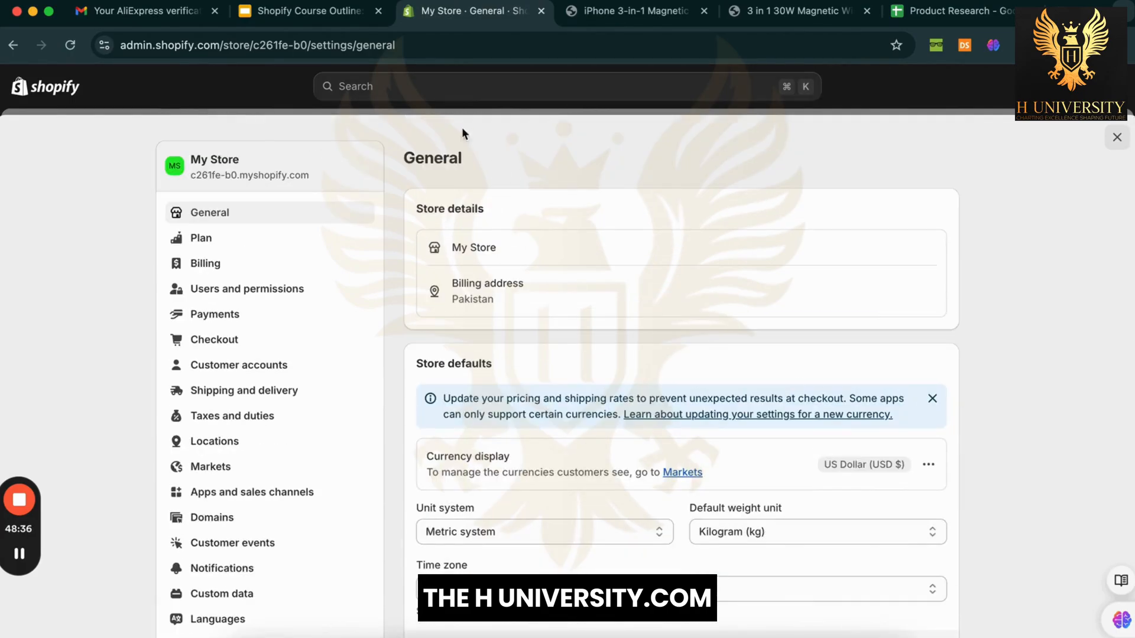
left_click(610, 18)
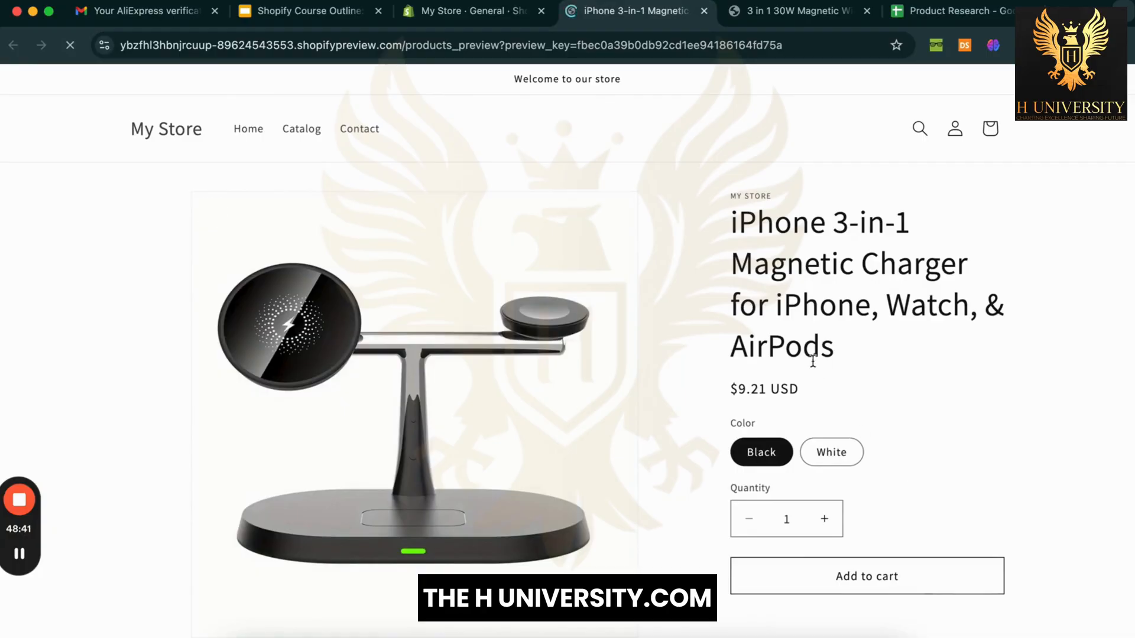
Step: Note the $9.21 USD preview price and reopen the iPhone 3-in-1 Magnetic Charger product
left_click_drag(801, 385, 732, 388)
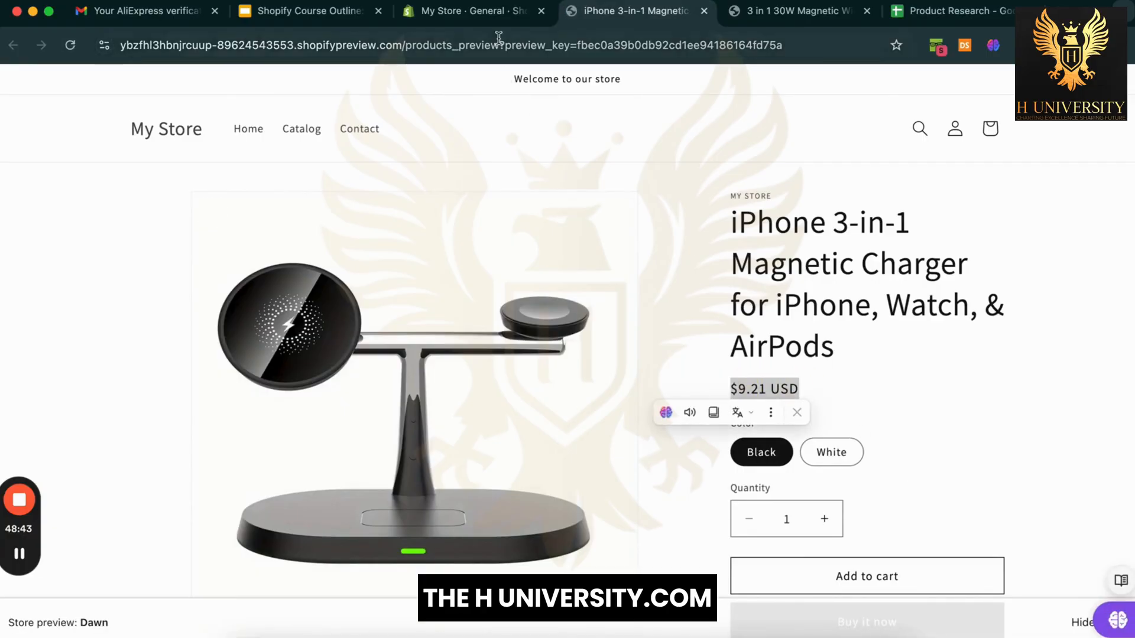
left_click(500, 18)
left_click(270, 88)
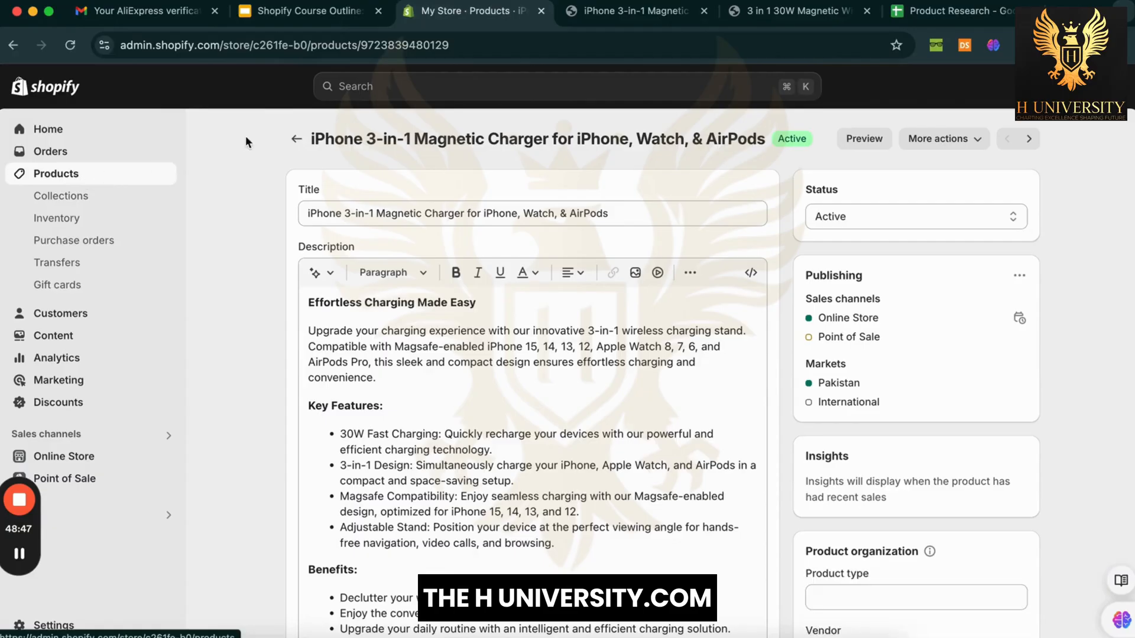
left_click(293, 142)
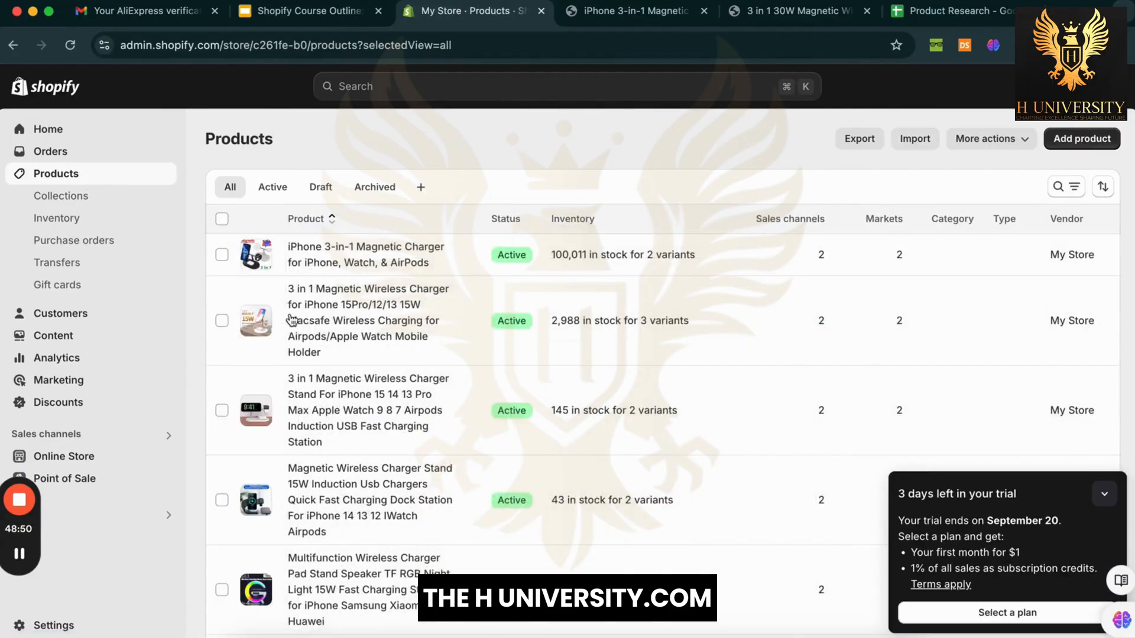
scroll(367, 431, "down", 1)
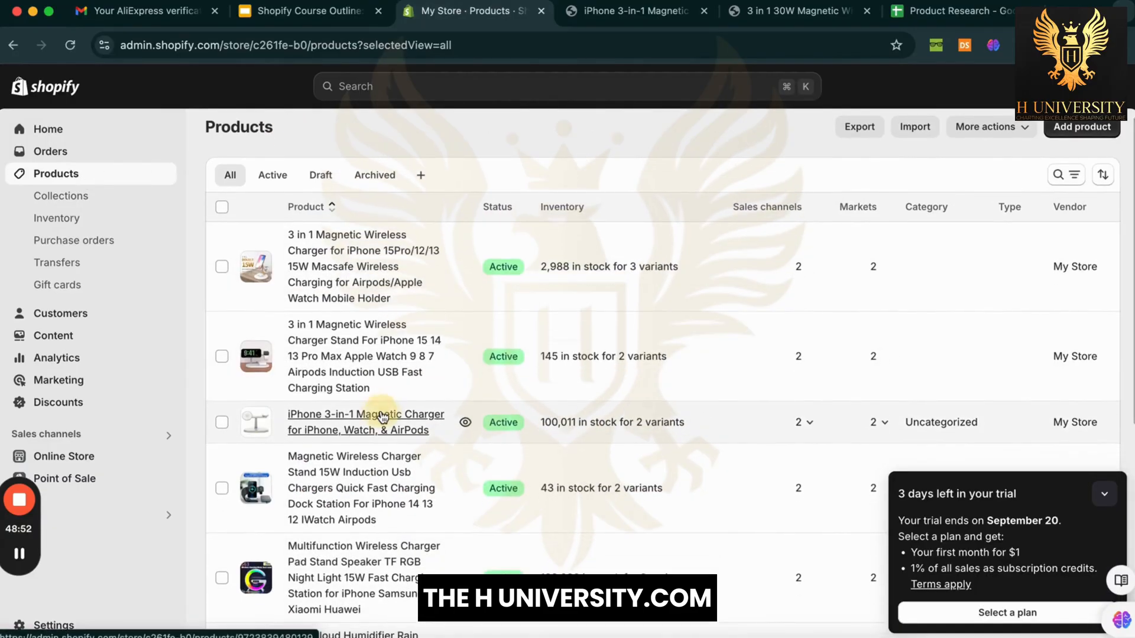
left_click(383, 419)
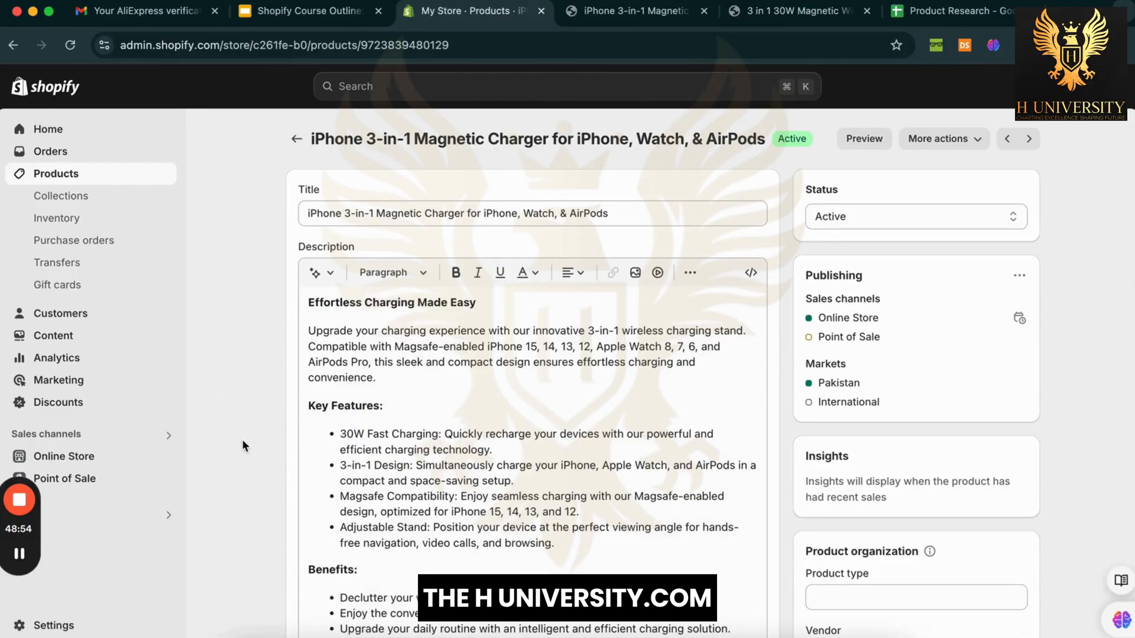
Step: Reload the product page so the Black and White variants show $9.21 and $11.30
scroll(243, 438, "down", 3)
scroll(242, 440, "down", 5)
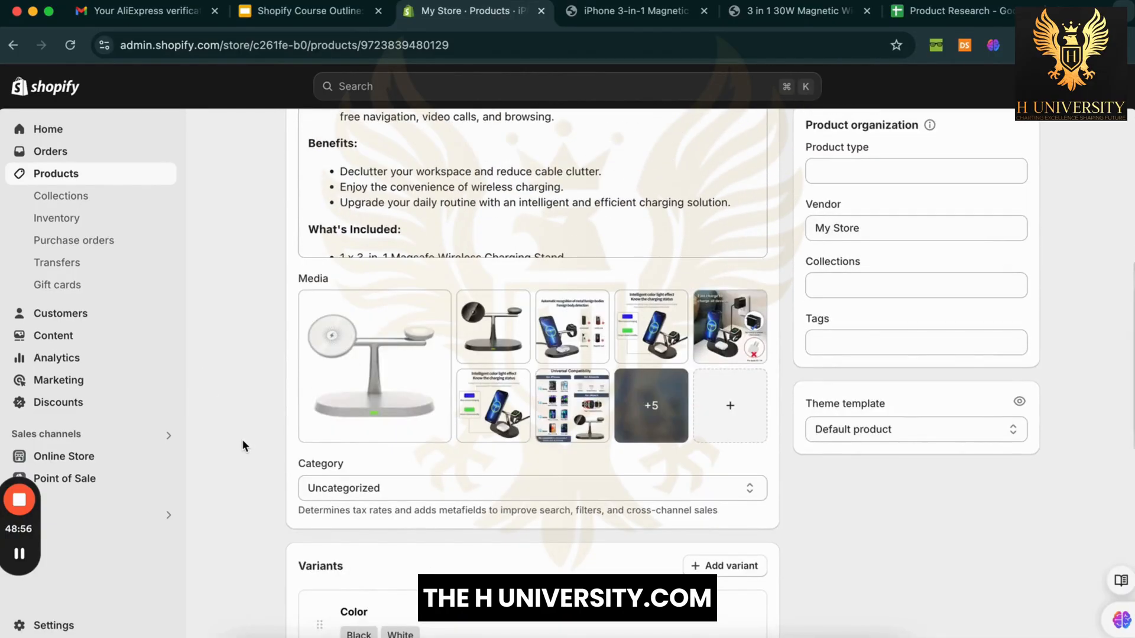
scroll(242, 441, "down", 7)
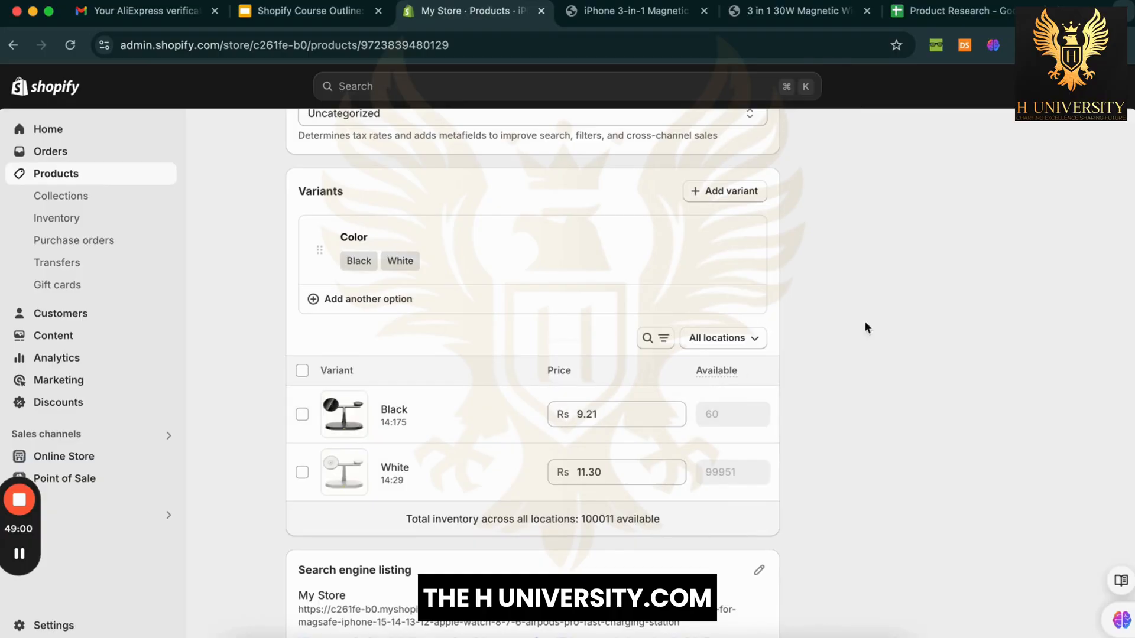
left_click(880, 320)
right_click(878, 353)
left_click(898, 379)
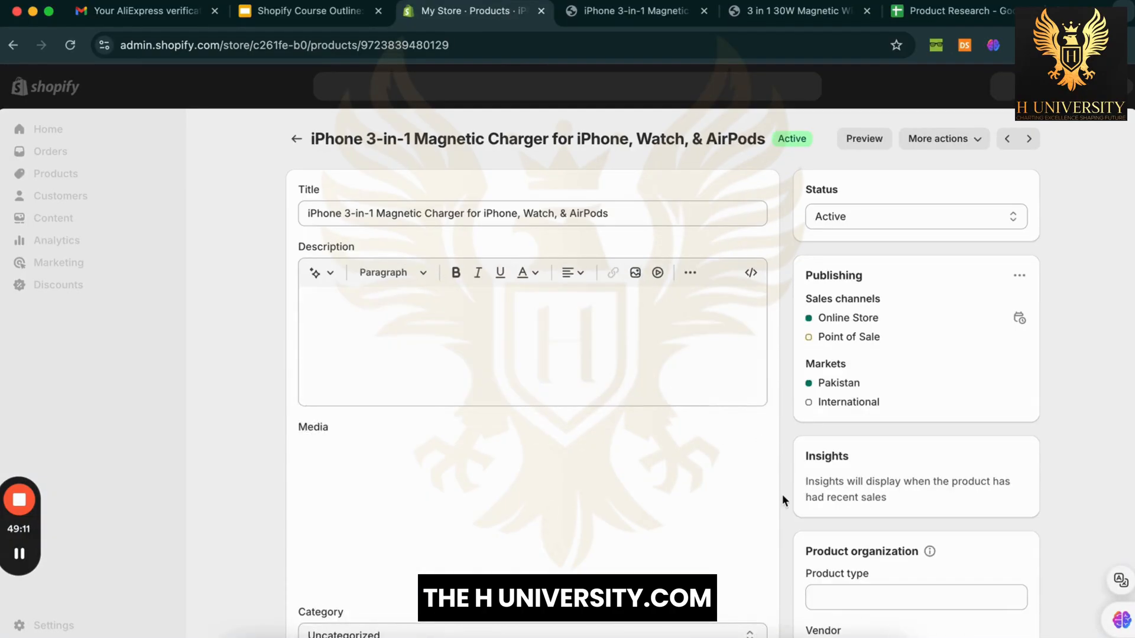
scroll(785, 501, "down", 10)
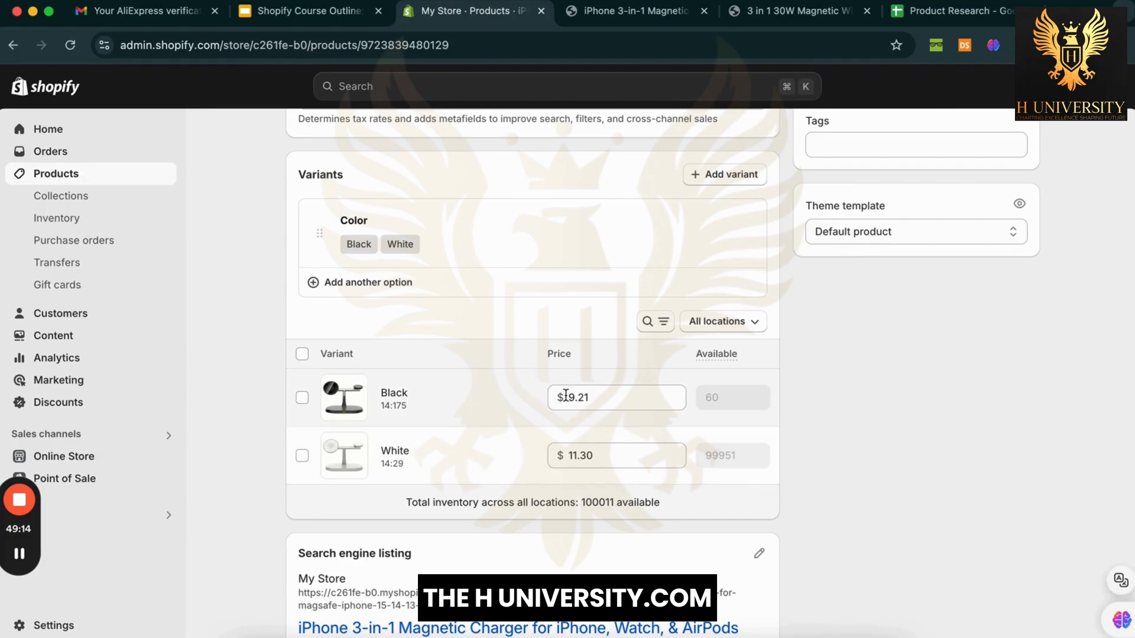
left_click(566, 395)
left_click(615, 373)
scroll(835, 462, "down", 2)
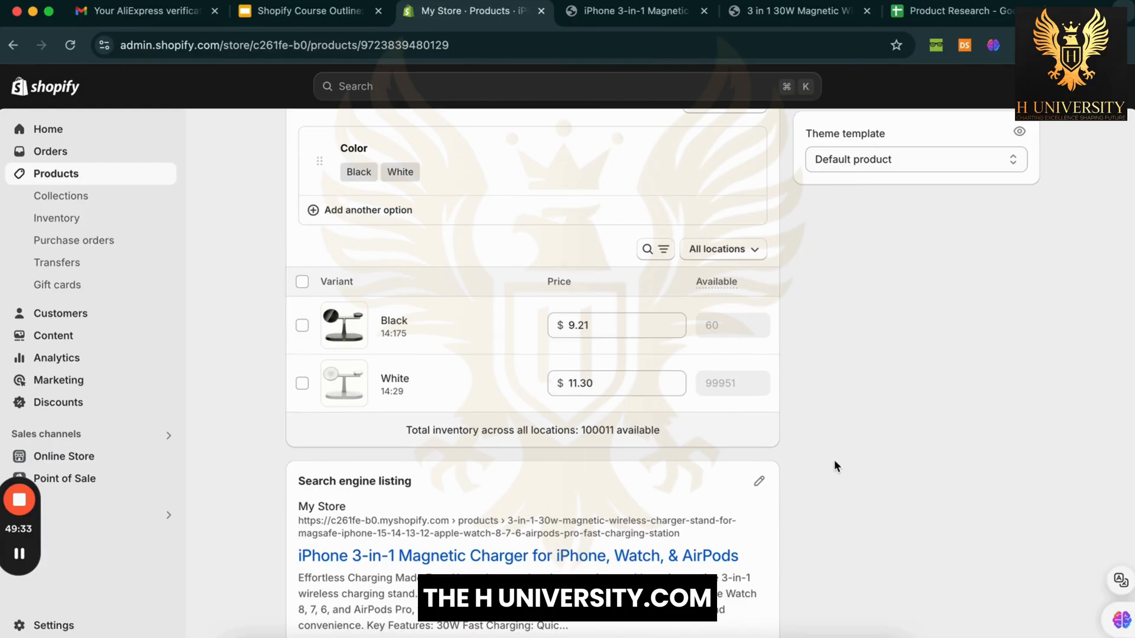
Step: Launch Calculator, place it on the right of the screen, and clear its display
left_click(273, 635)
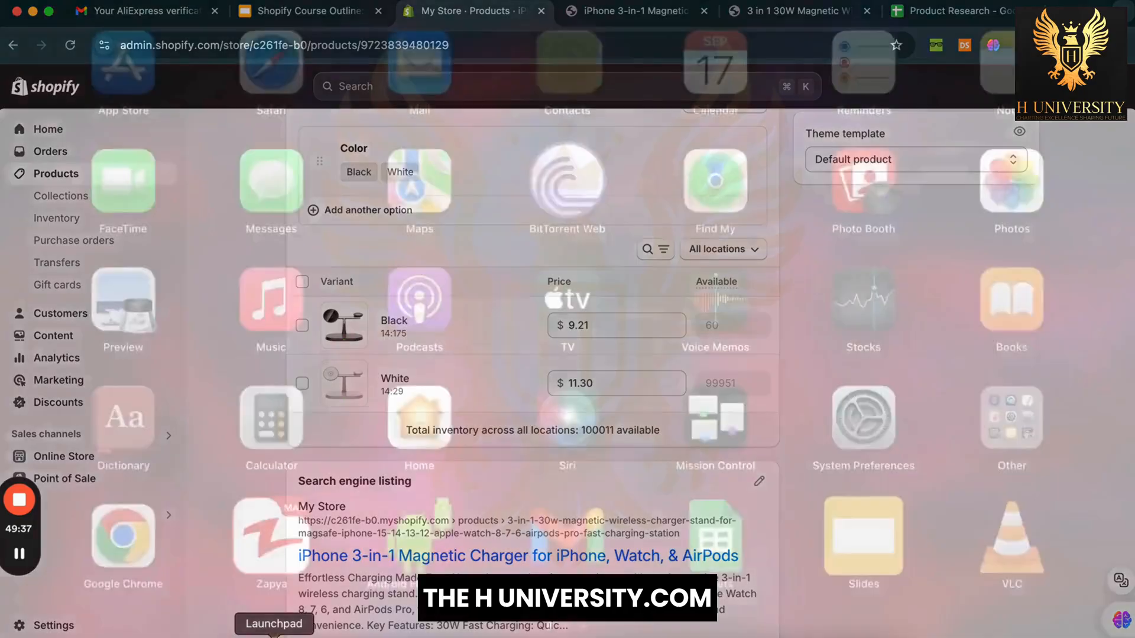
type("ca")
key("Right")
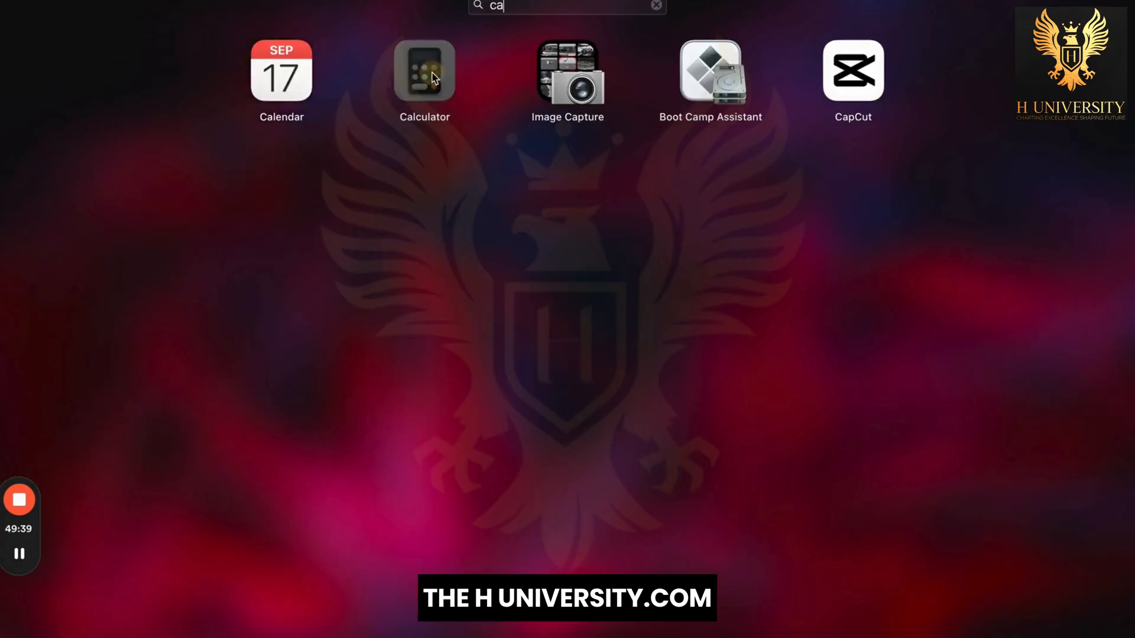
key("Return")
left_click_drag(549, 275, 1070, 236)
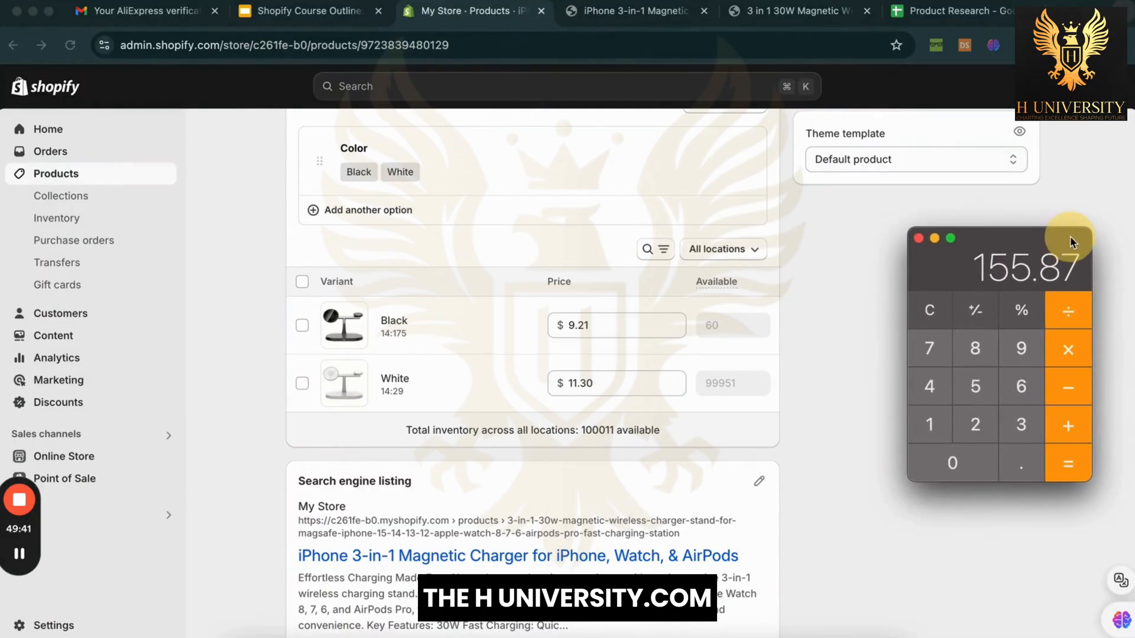
left_click(941, 309)
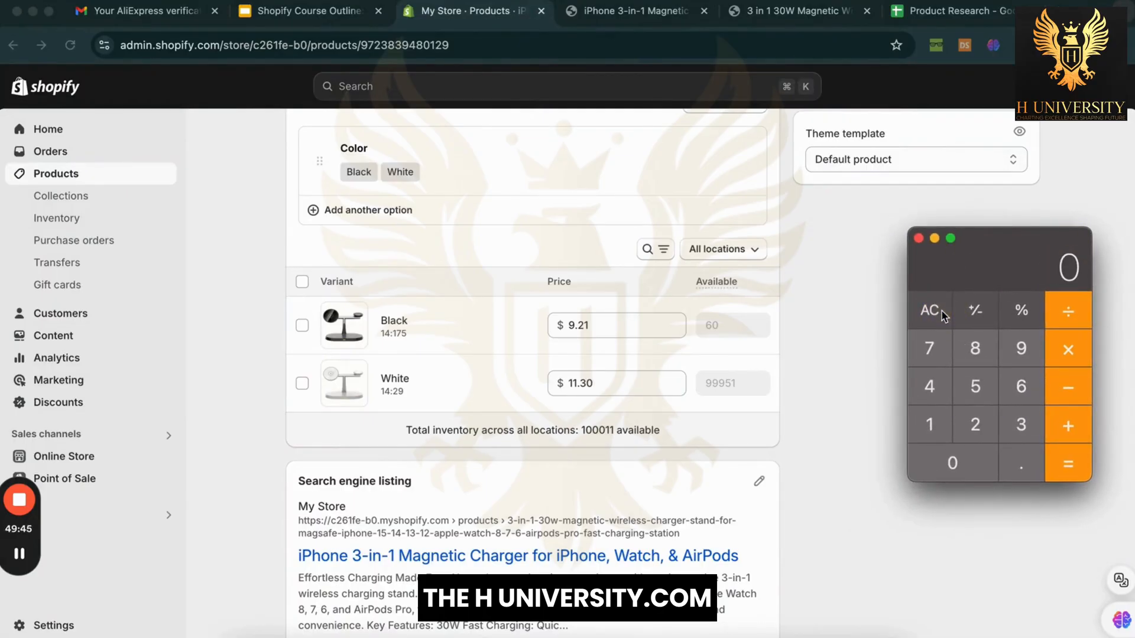
Step: Multiply the Black variant's 9.21 price by 3 in Calculator to get 27.63
left_click(608, 336)
double_click(609, 331)
key("super+c")
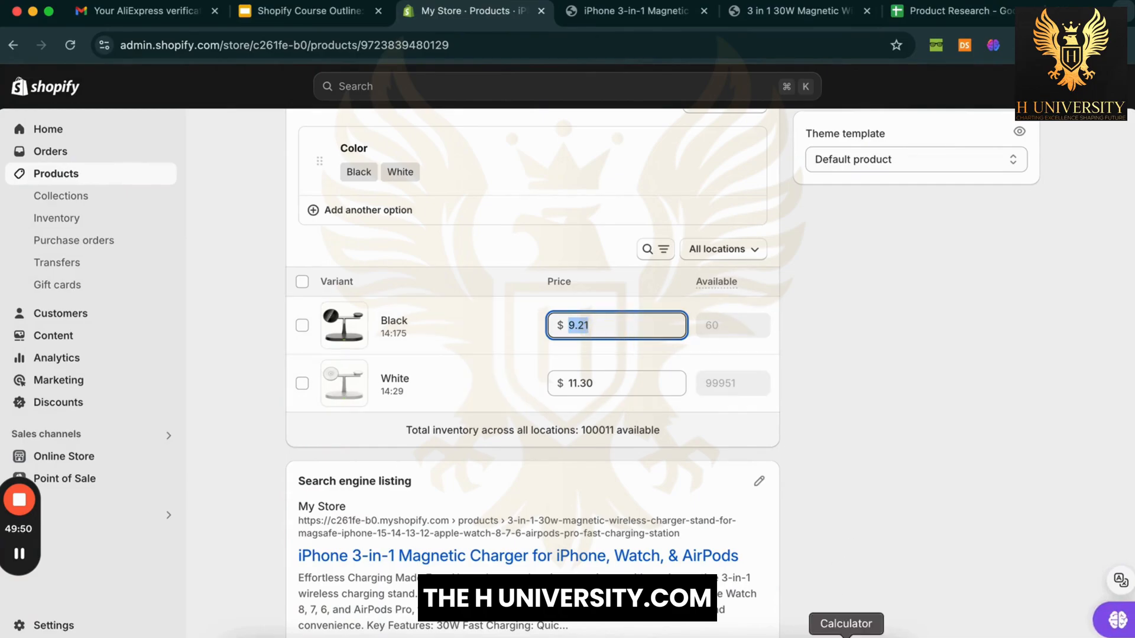
left_click(847, 634)
key("super+v")
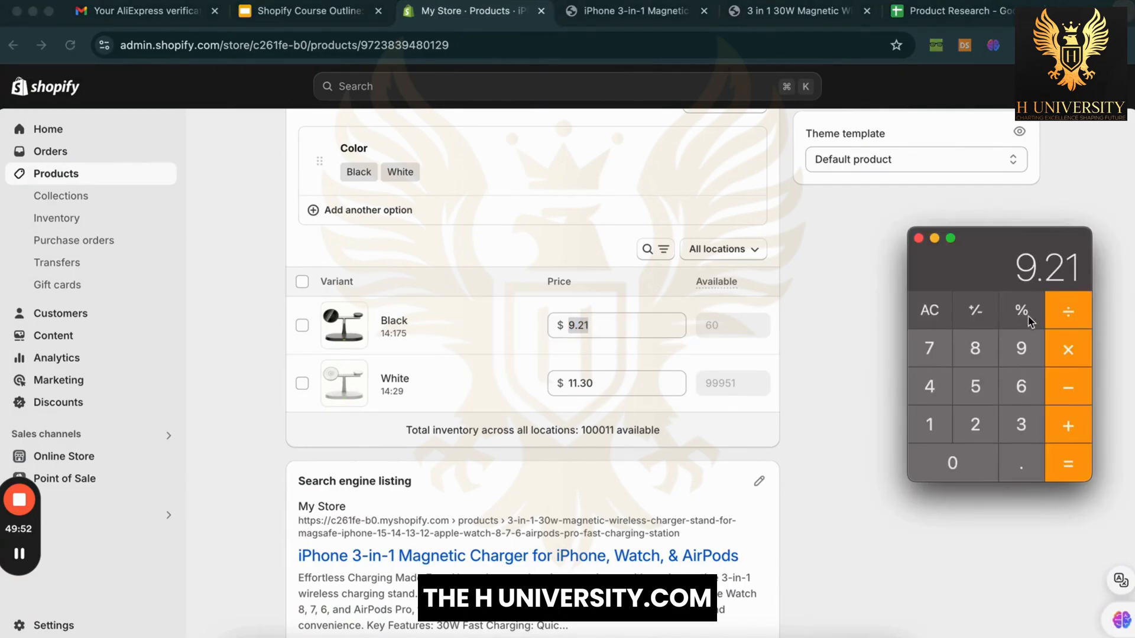
left_click(1064, 349)
left_click(1021, 425)
left_click(1056, 458)
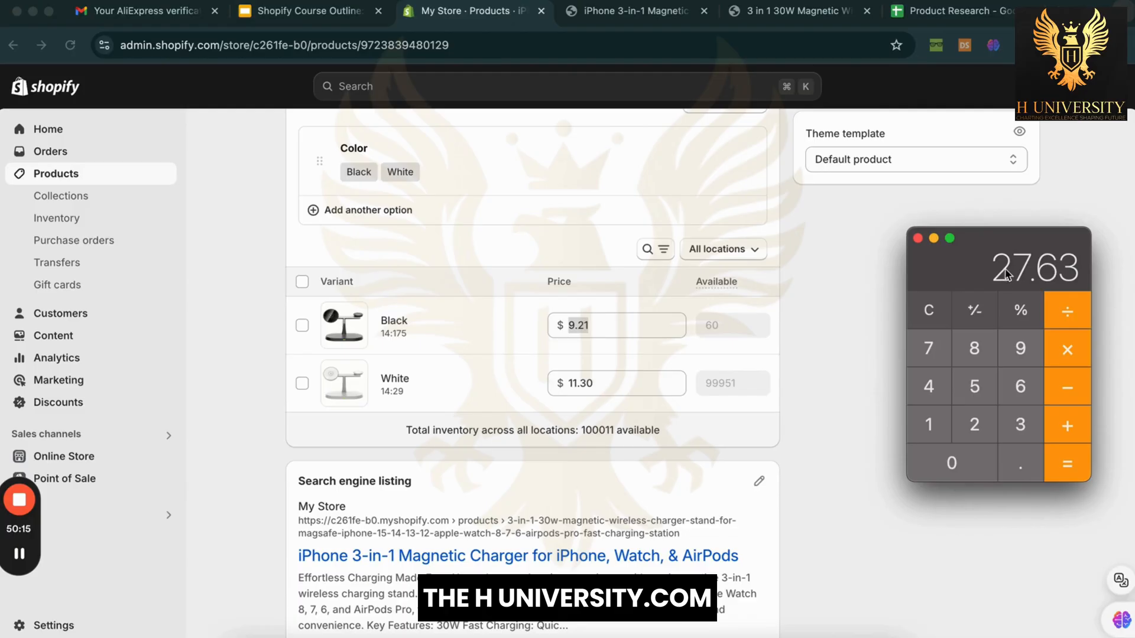
Step: Change the Black variant's price from 9.21 to 29.99
left_click_drag(1033, 236, 1030, 270)
left_click(842, 385)
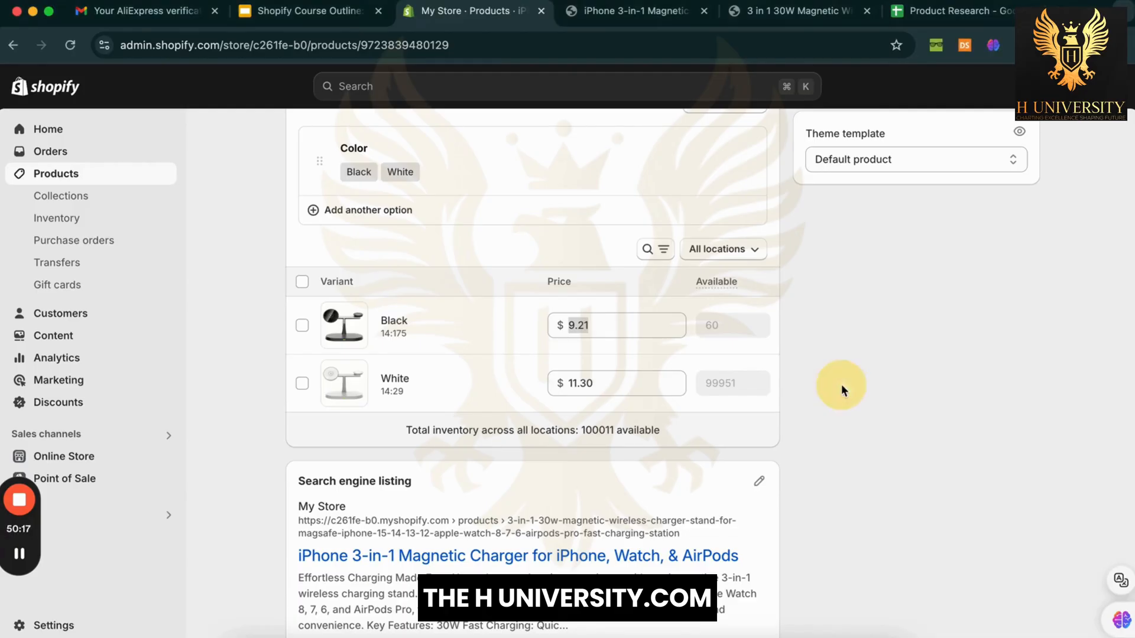
left_click(636, 329)
double_click(635, 329)
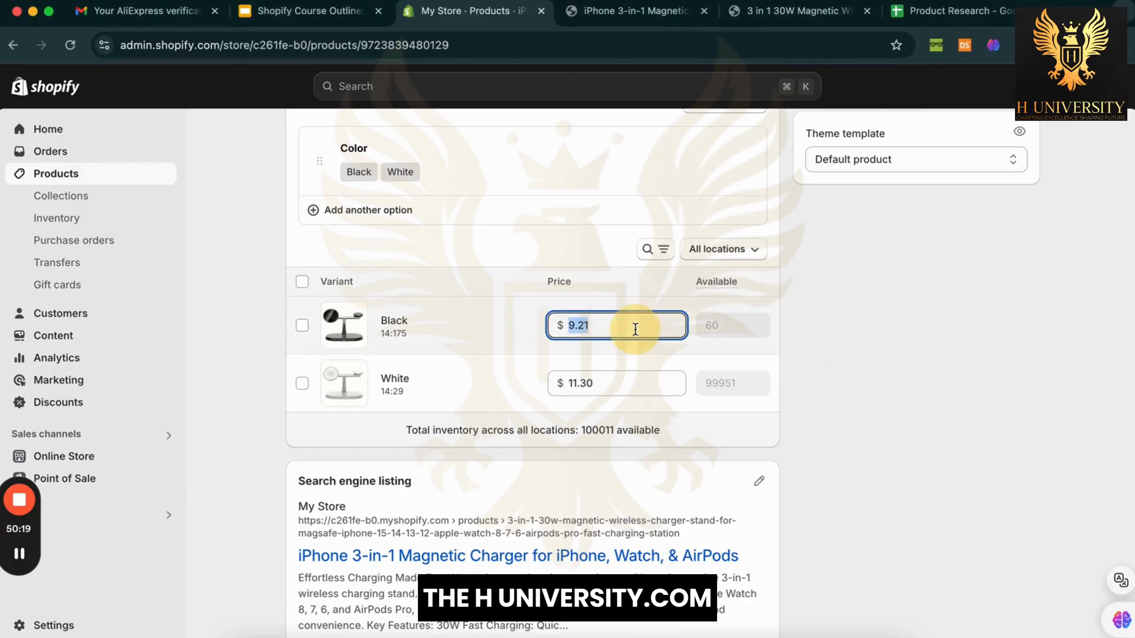
type("29.99")
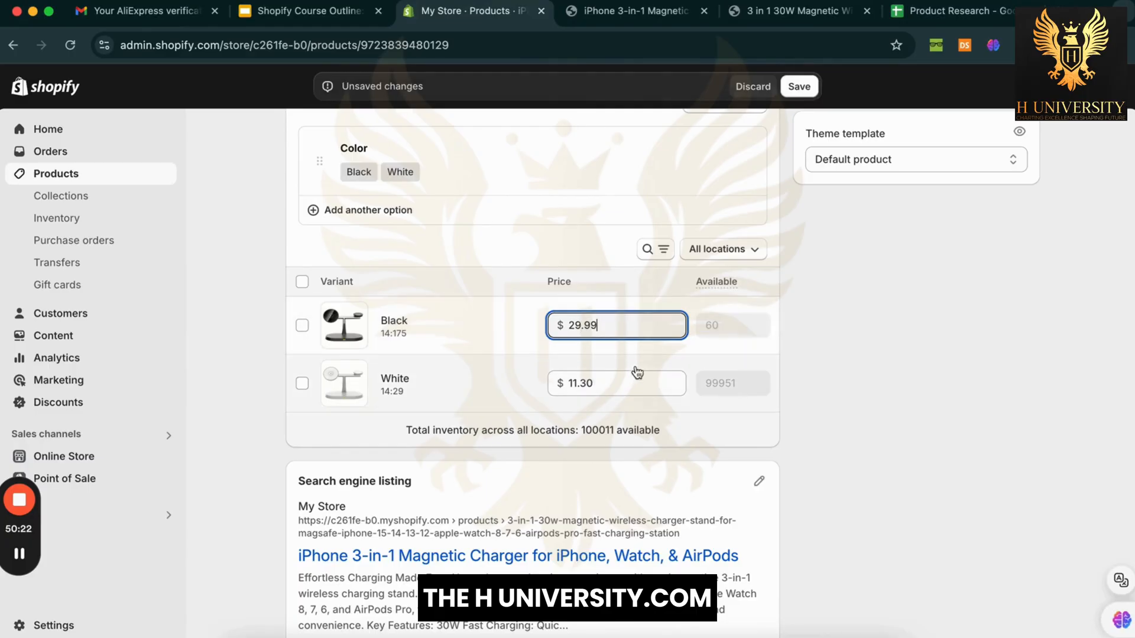
Step: Copy 29.99 into the White variant's price, replacing 11.30, and save
double_click(639, 325)
key("ctrl+c")
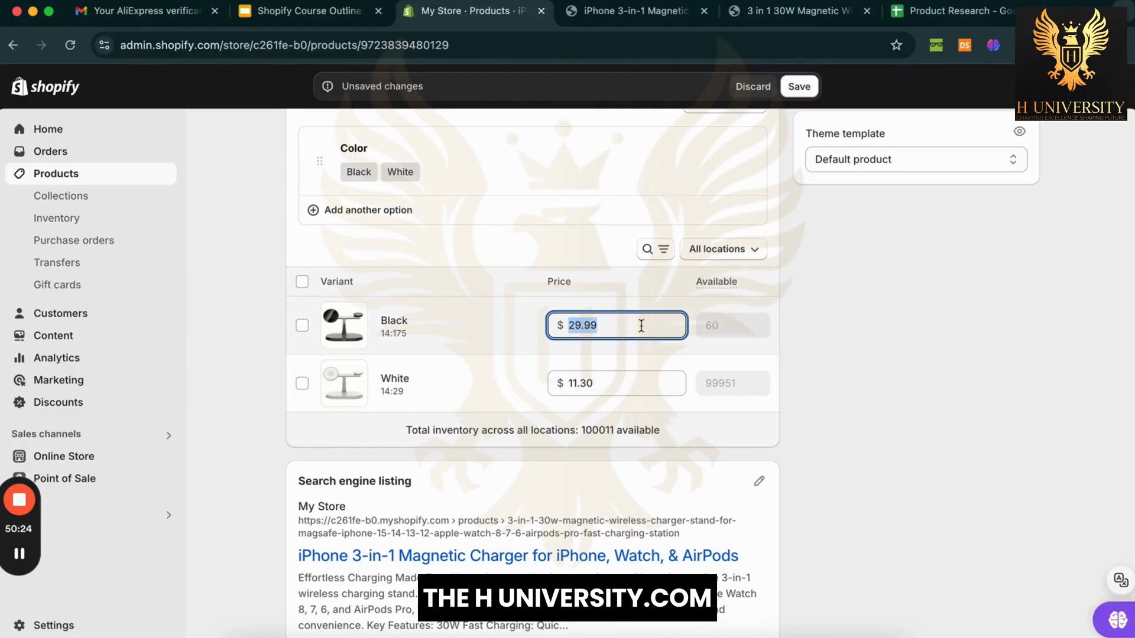
double_click(635, 382)
key("ctrl+v")
left_click(860, 396)
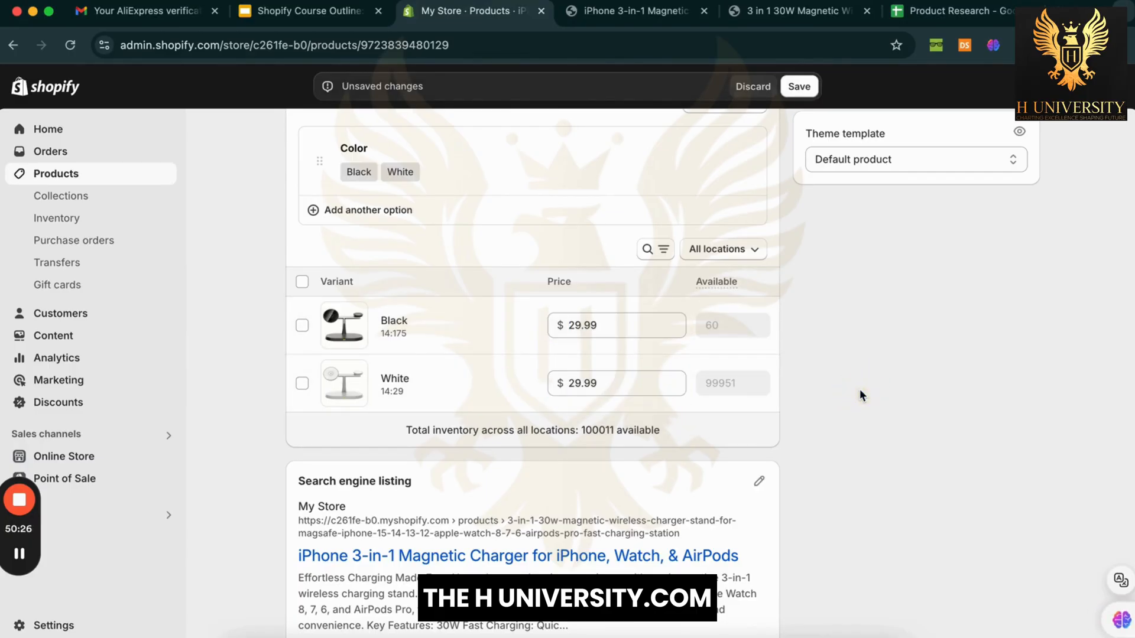
left_click(799, 86)
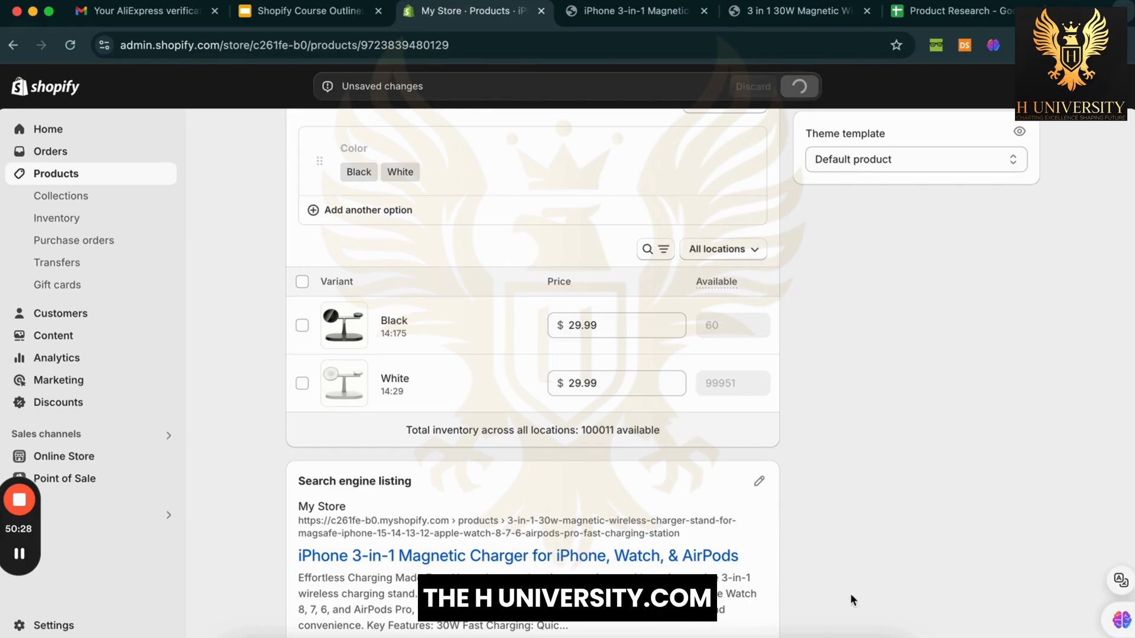
left_click(846, 634)
Step: Subtract 9.21 from 27.63 in Calculator, giving 18.42
left_click_drag(968, 270, 943, 238)
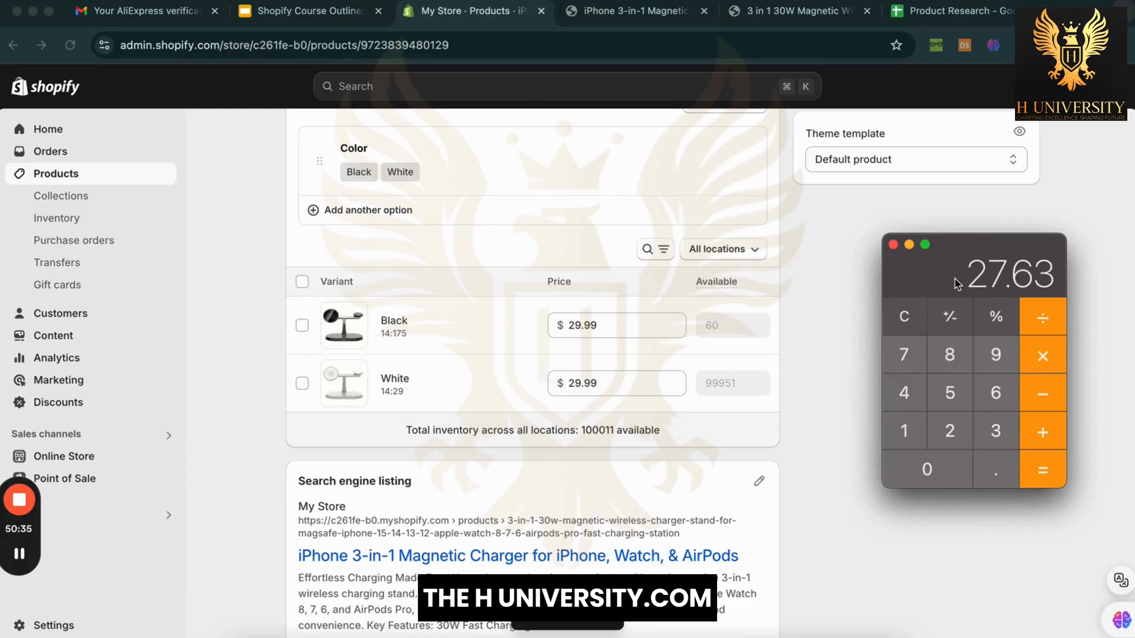
left_click_drag(1010, 247, 952, 235)
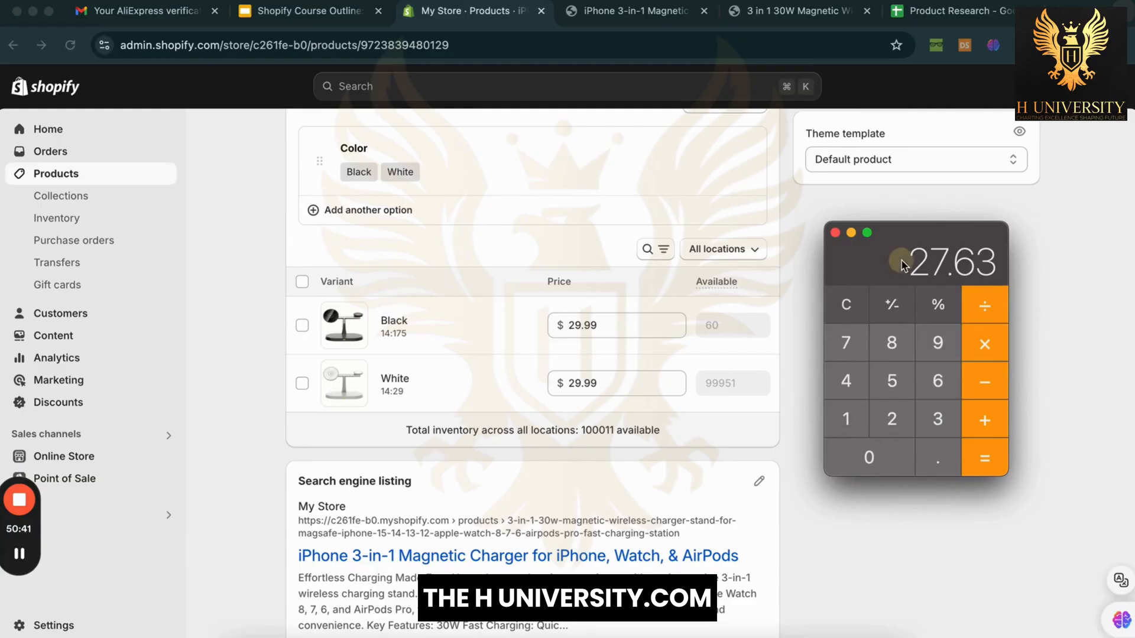
left_click_drag(903, 260, 930, 261)
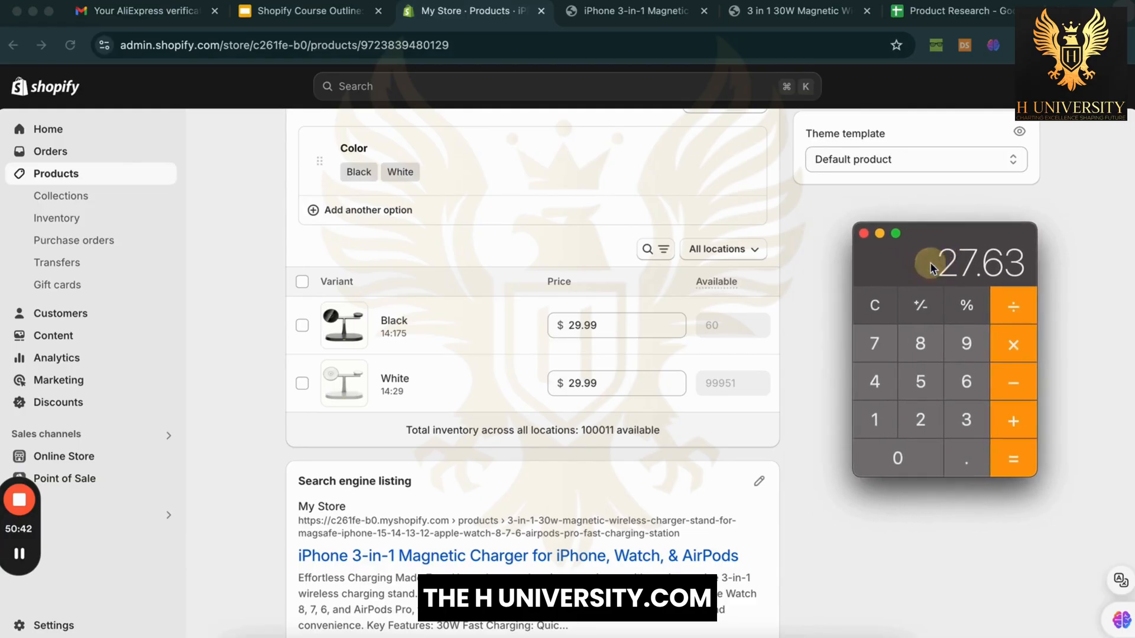
left_click(1034, 380)
left_click(967, 346)
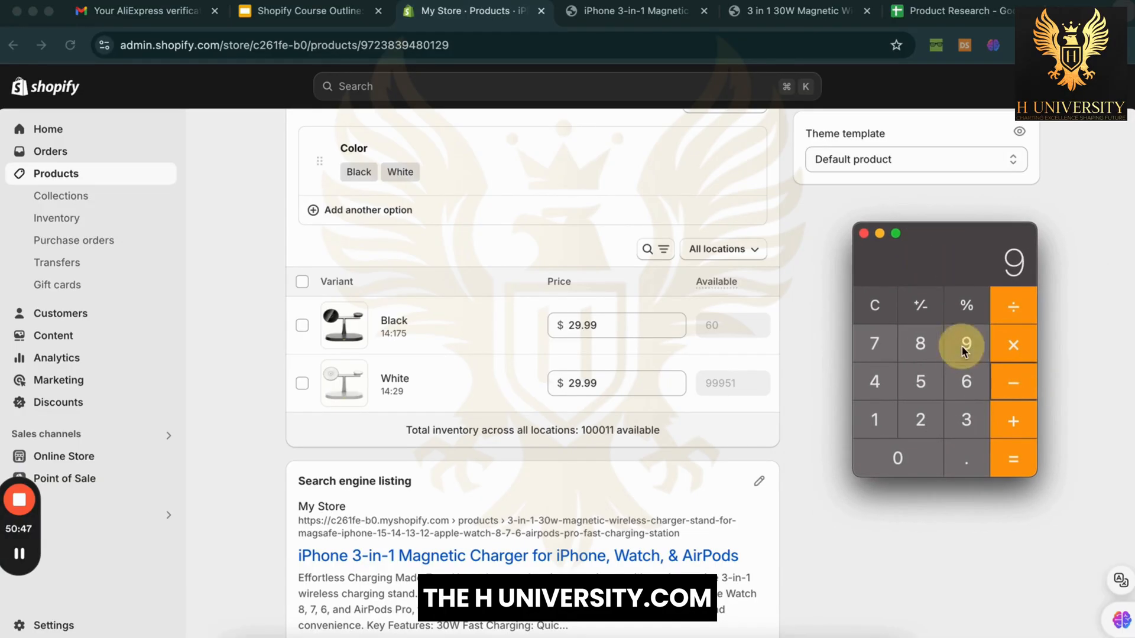
left_click(975, 460)
left_click(911, 420)
left_click(881, 421)
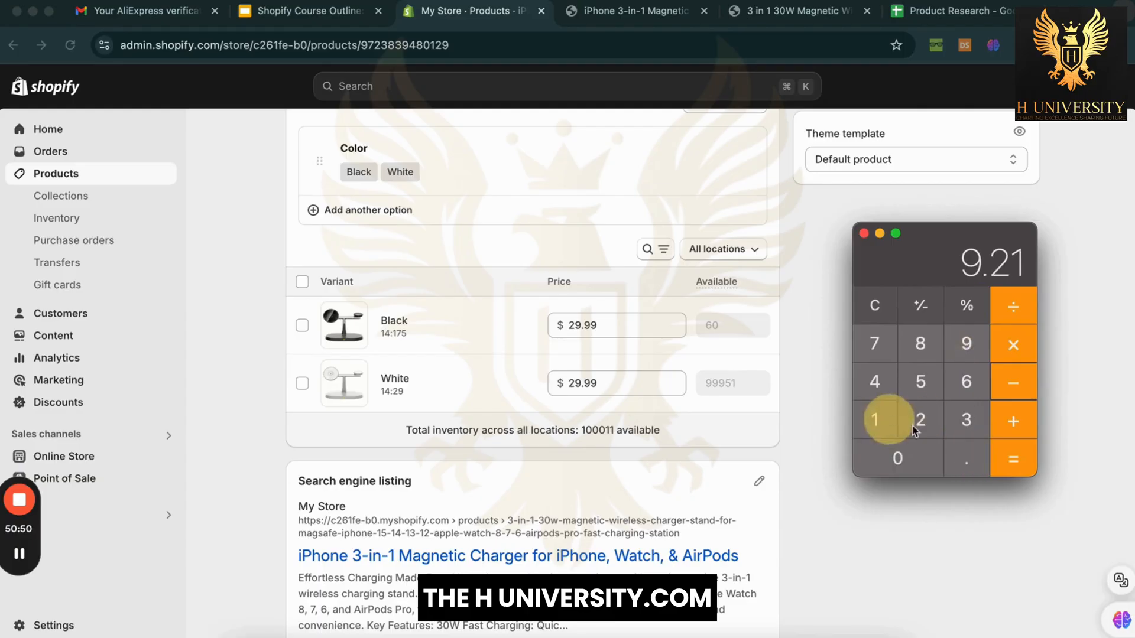
left_click(1001, 473)
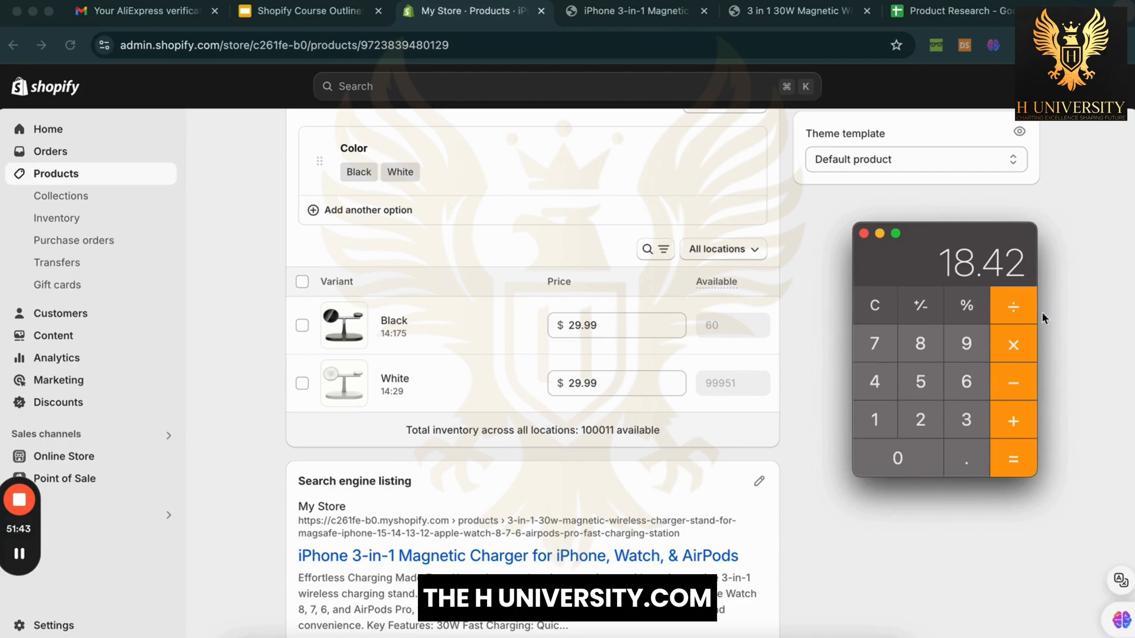
Step: Subtract 9 from 18.42 in Calculator to get 9.42
left_click(1007, 384)
left_click(966, 355)
left_click(1027, 469)
Step: Reposition the Calculator window on screen
left_click_drag(963, 244, 950, 271)
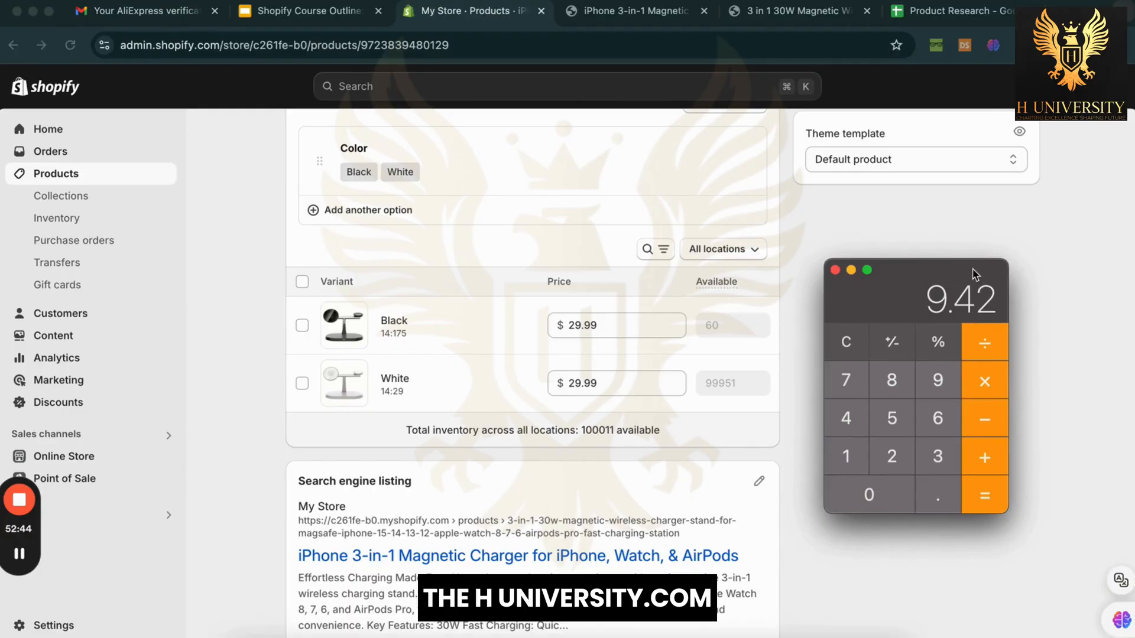
left_click_drag(974, 273, 995, 197)
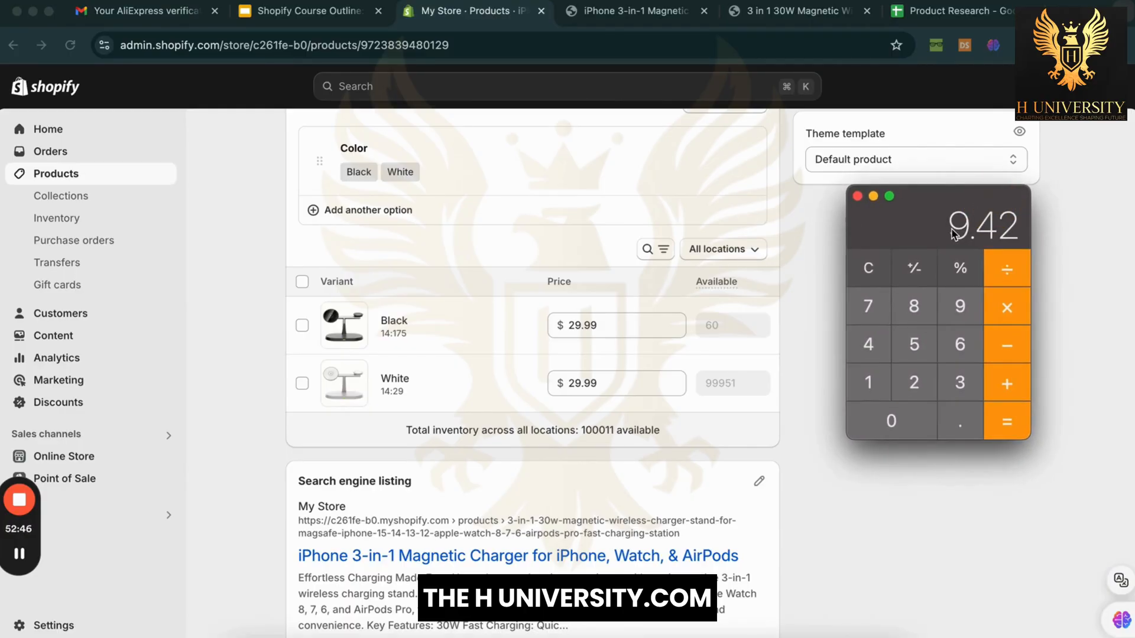
left_click_drag(994, 191, 966, 224)
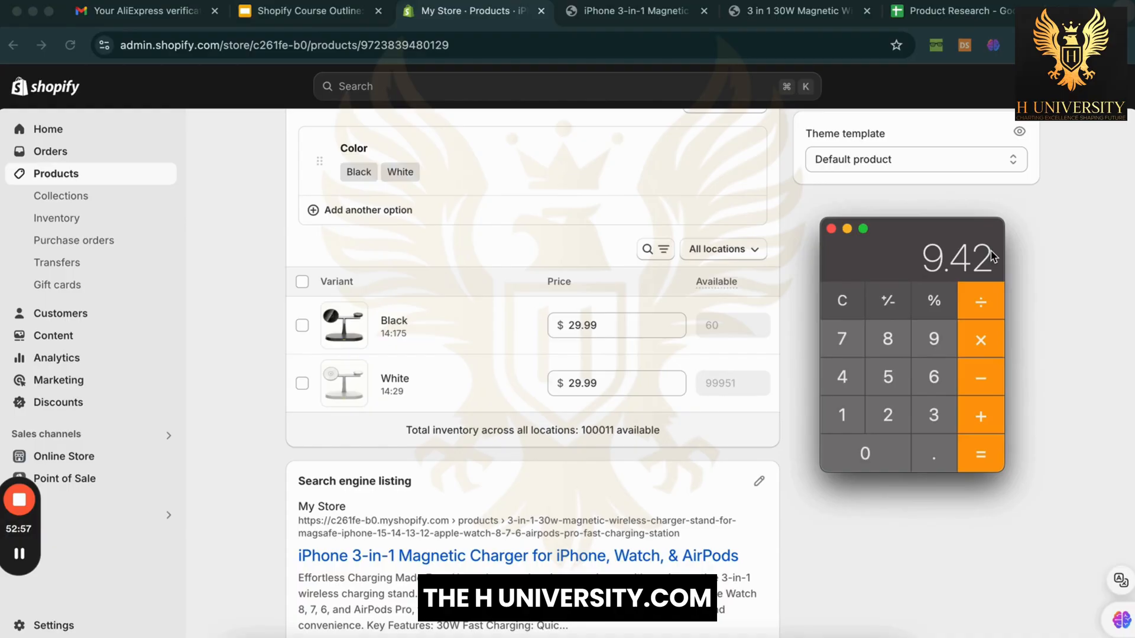
left_click_drag(993, 256, 984, 235)
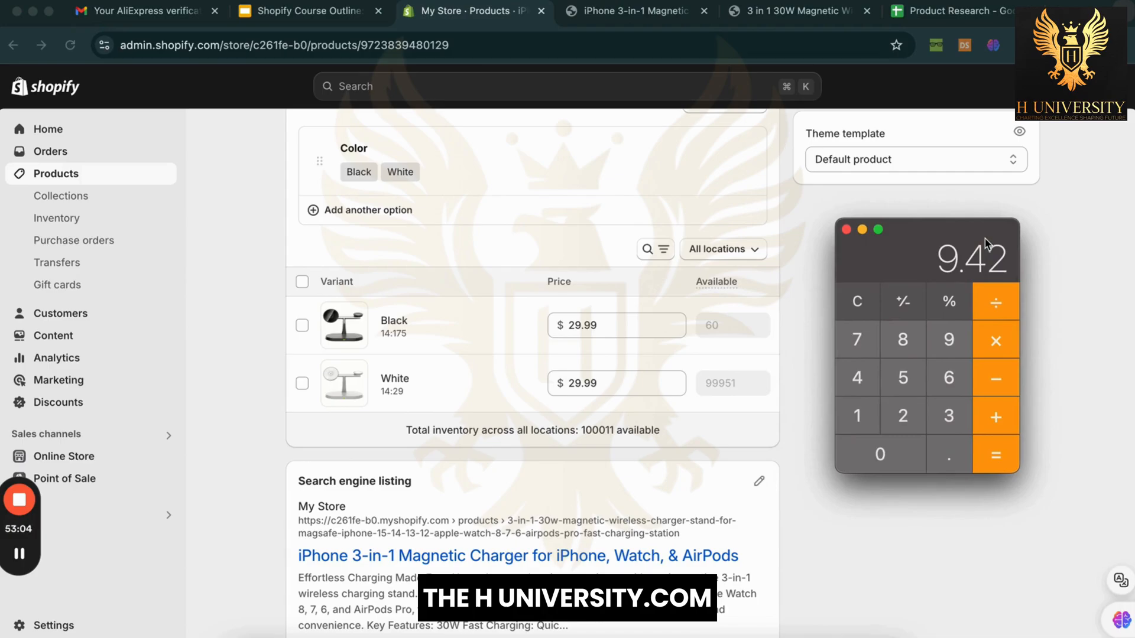
scroll(824, 236, "up", 10)
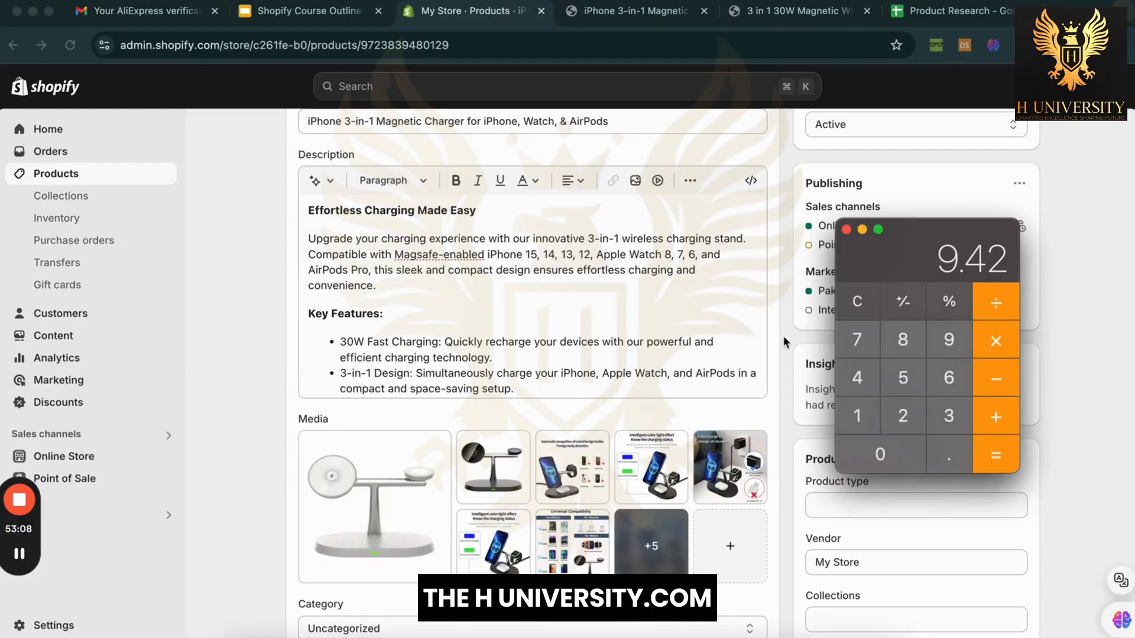
scroll(784, 342, "down", 3)
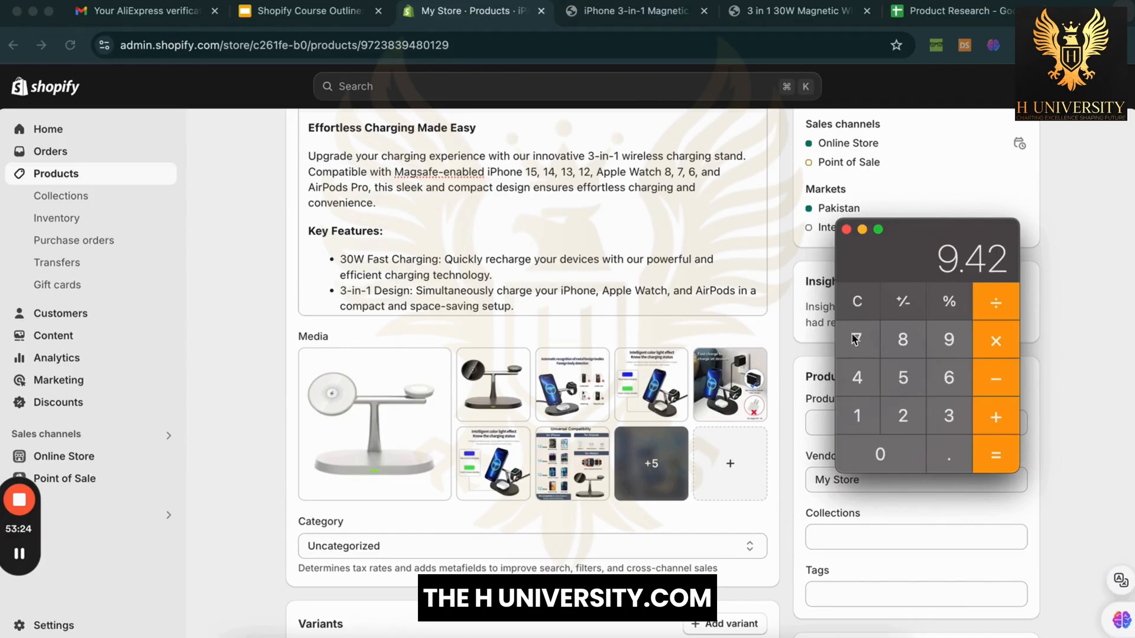
scroll(786, 413, "down", 4)
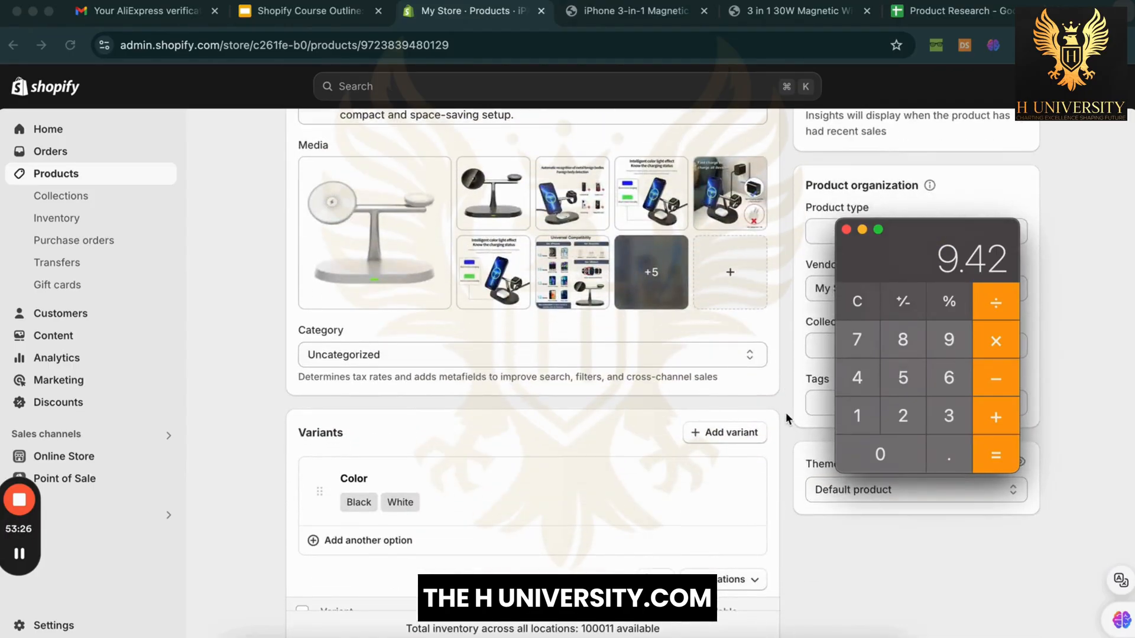
scroll(785, 413, "down", 3)
scroll(785, 413, "up", 6)
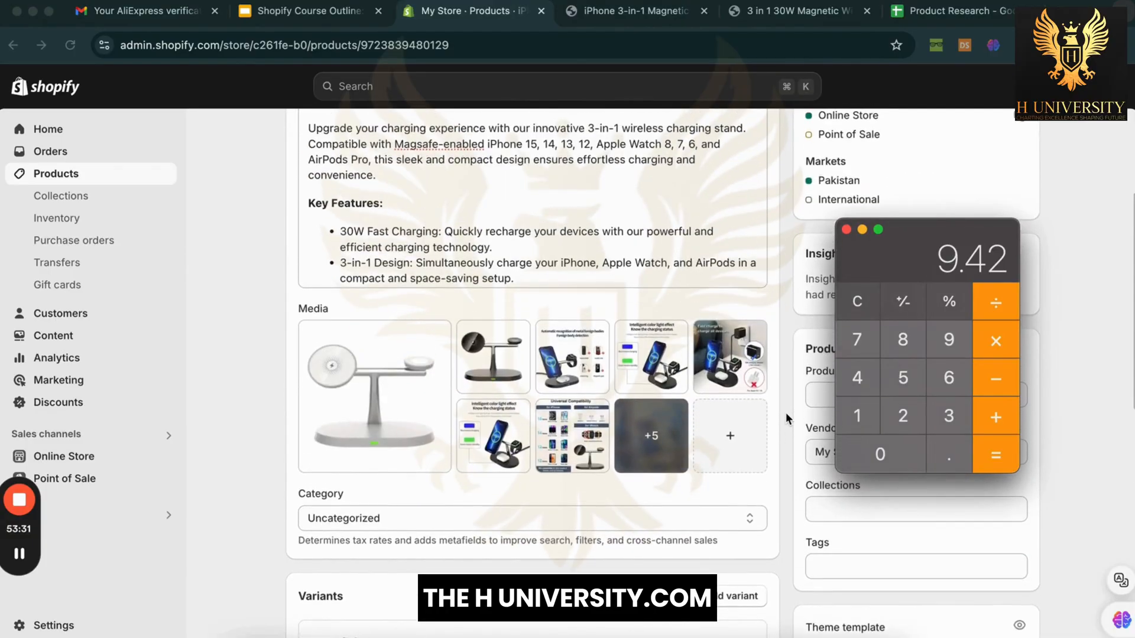
scroll(785, 412, "down", 5)
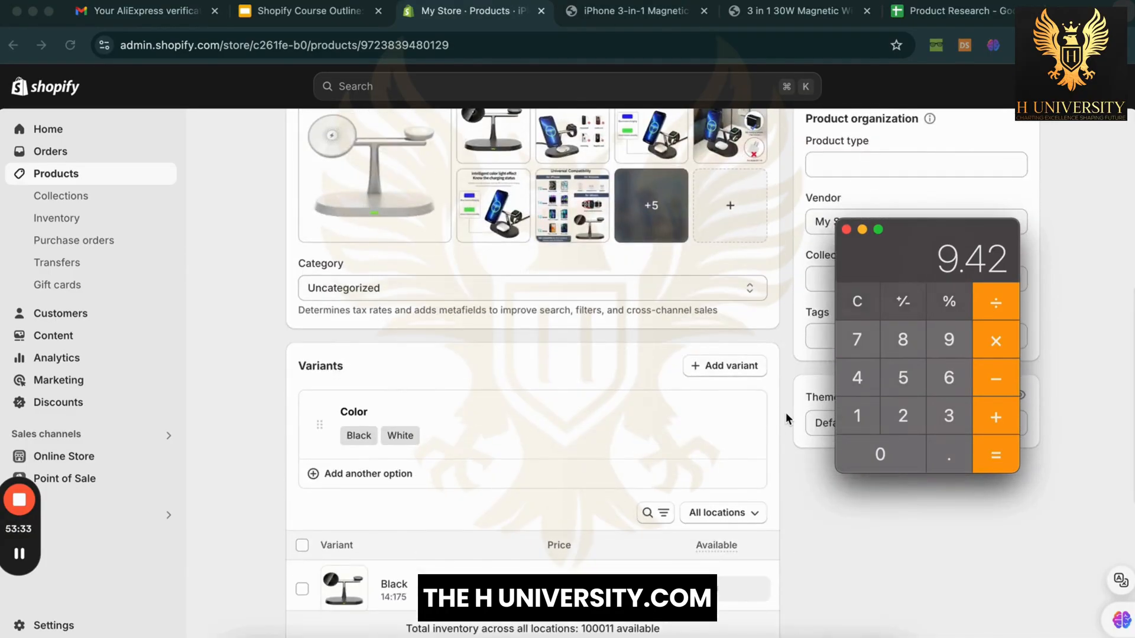
scroll(785, 413, "down", 2)
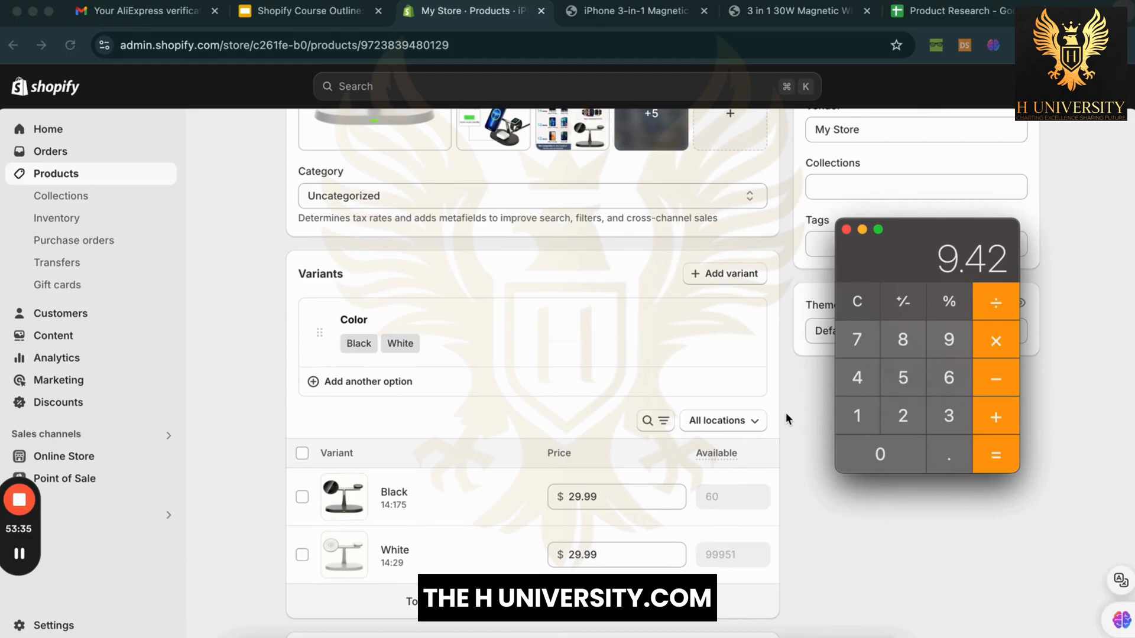
left_click_drag(944, 230, 943, 262)
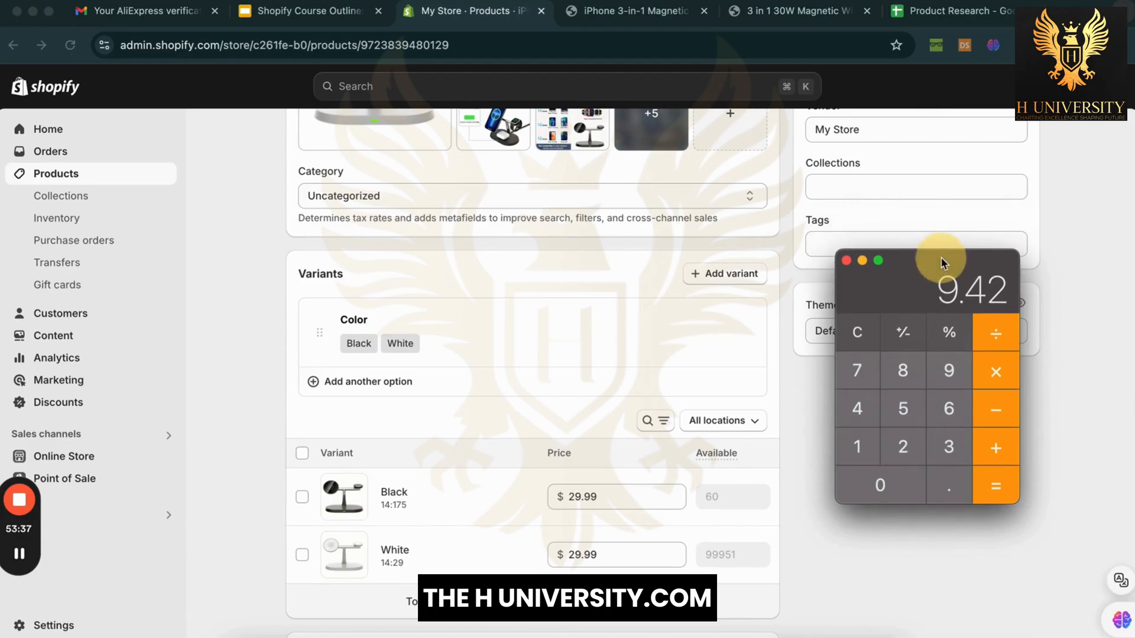
left_click(813, 481)
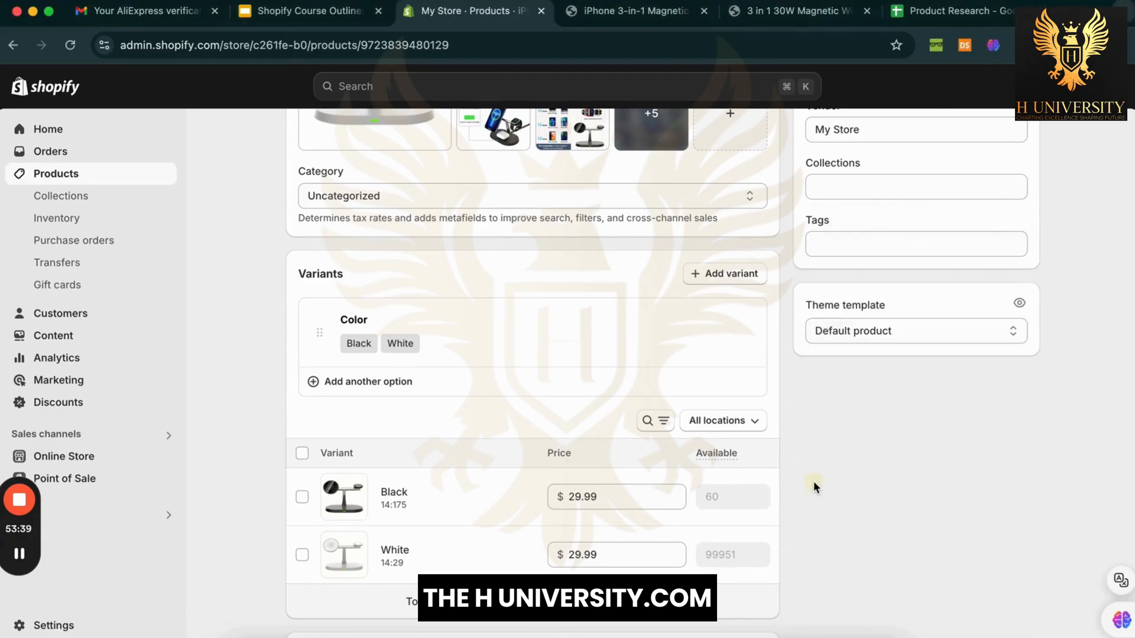
scroll(798, 547, "down", 2)
left_click(847, 635)
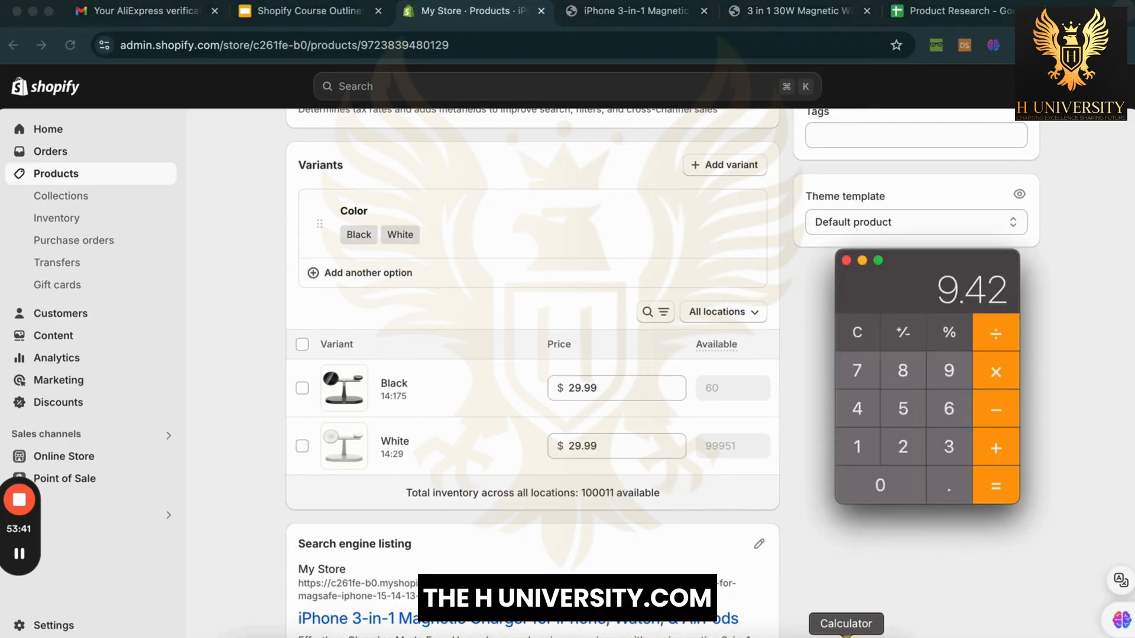
left_click_drag(968, 263, 925, 388)
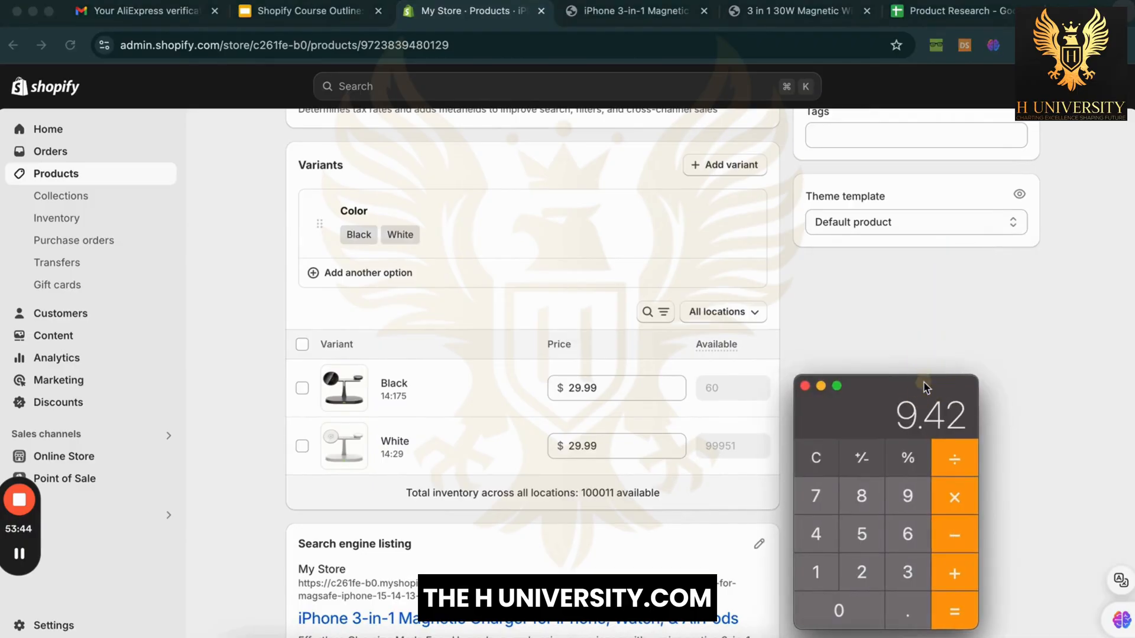
scroll(776, 326, "up", 3)
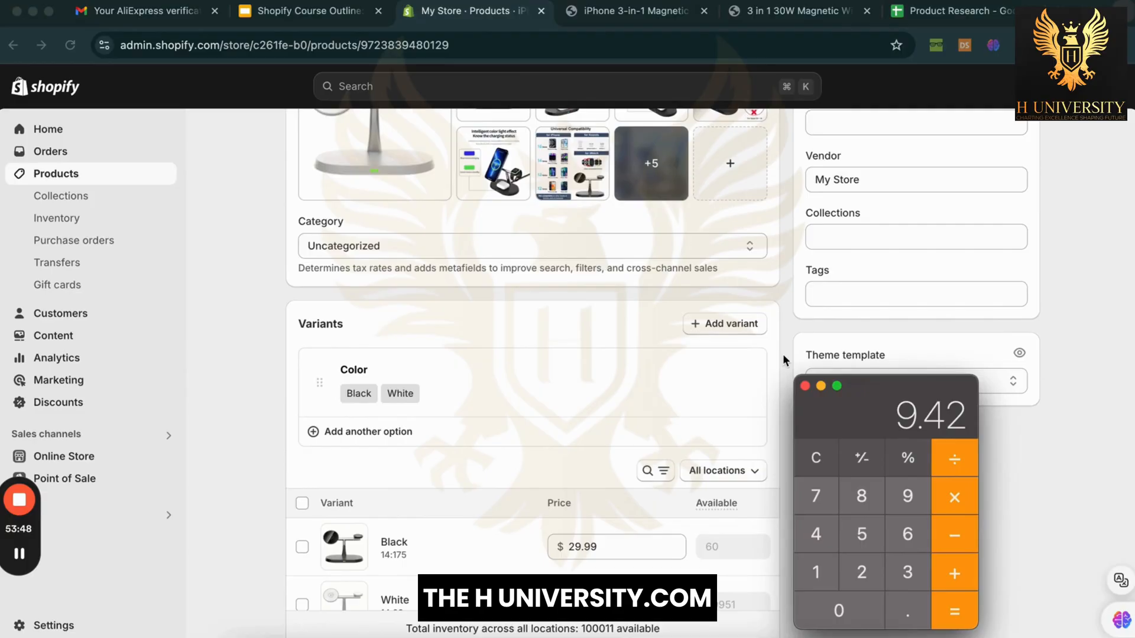
scroll(783, 353, "down", 2)
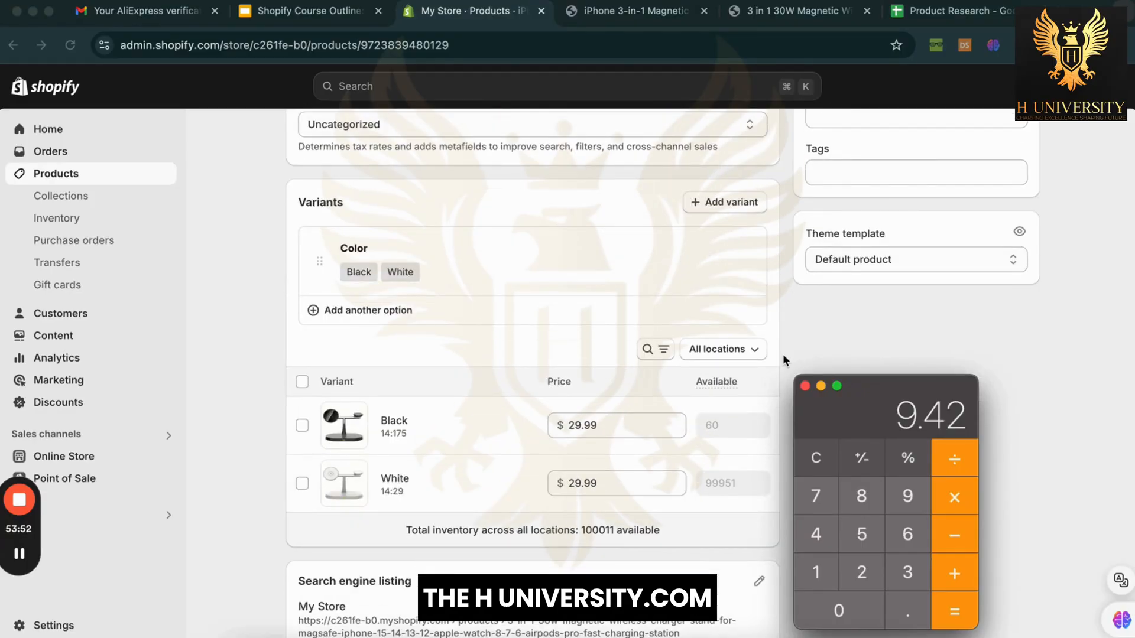
scroll(783, 353, "up", 10)
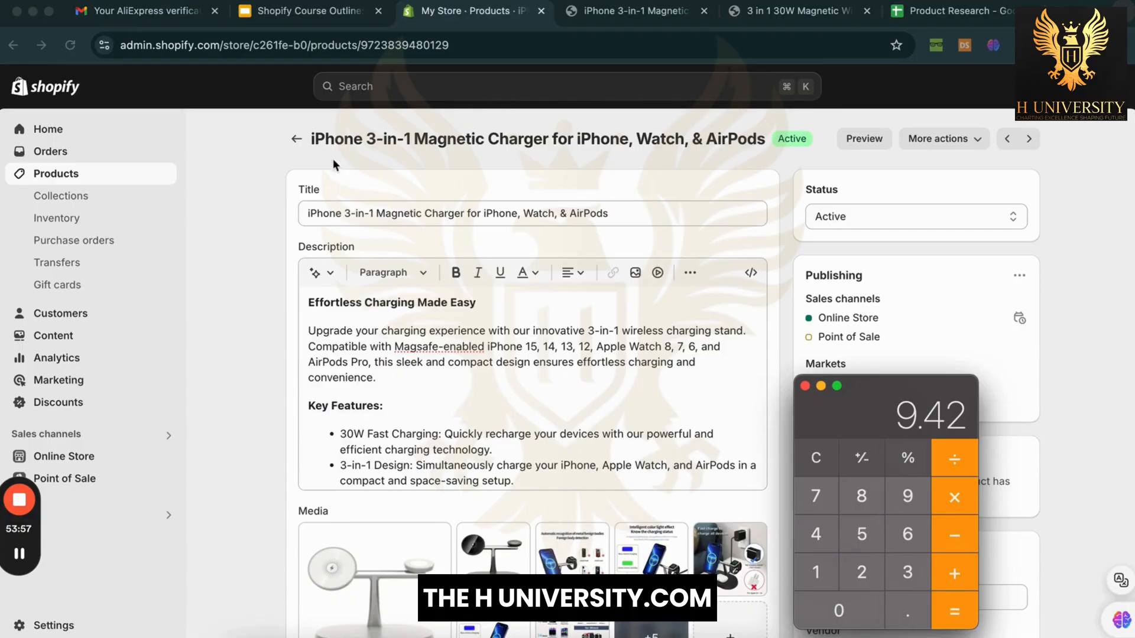
left_click(292, 141)
Step: Return to the Products list and scroll to the Active iPhone 3-in-1 Magnetic Charger
left_click(294, 143)
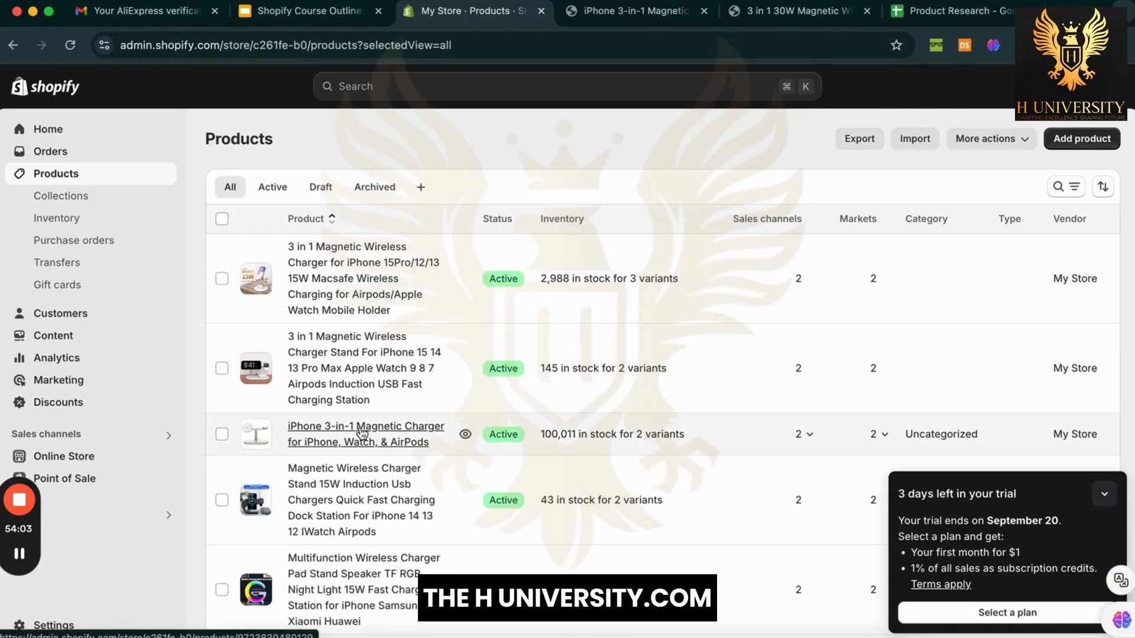
scroll(362, 433, "down", 6)
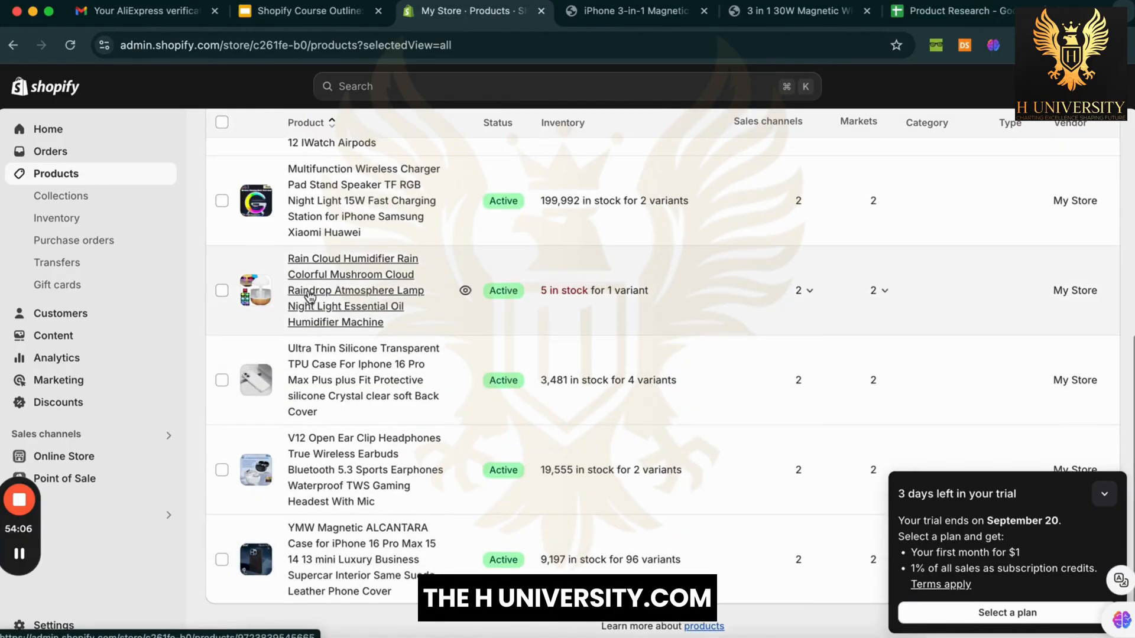
scroll(310, 296, "up", 7)
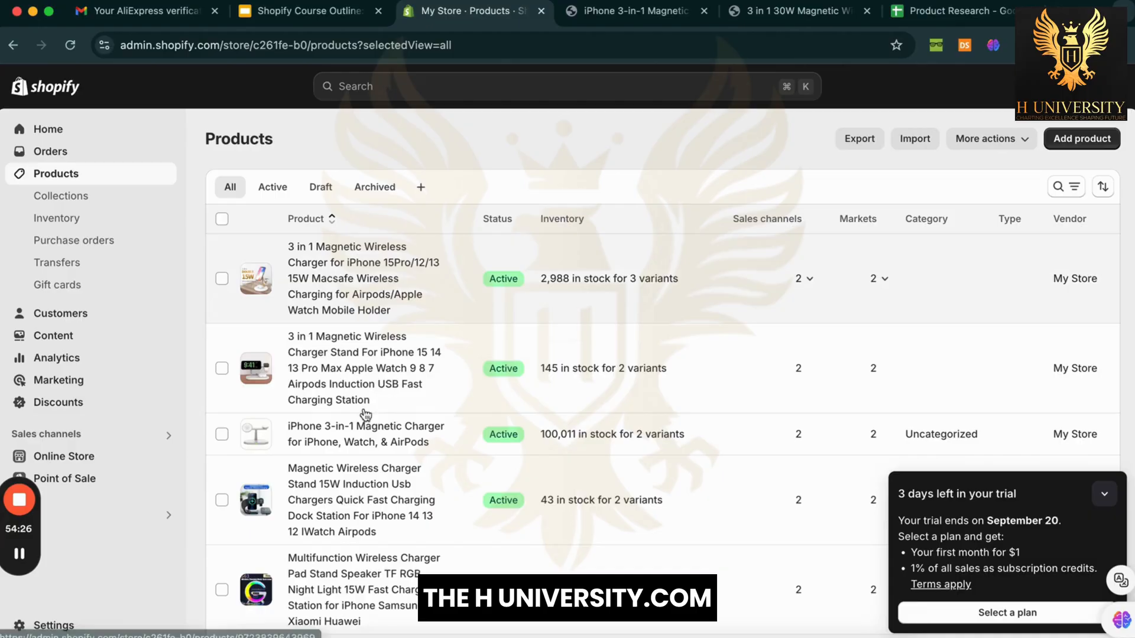
scroll(375, 401, "down", 2)
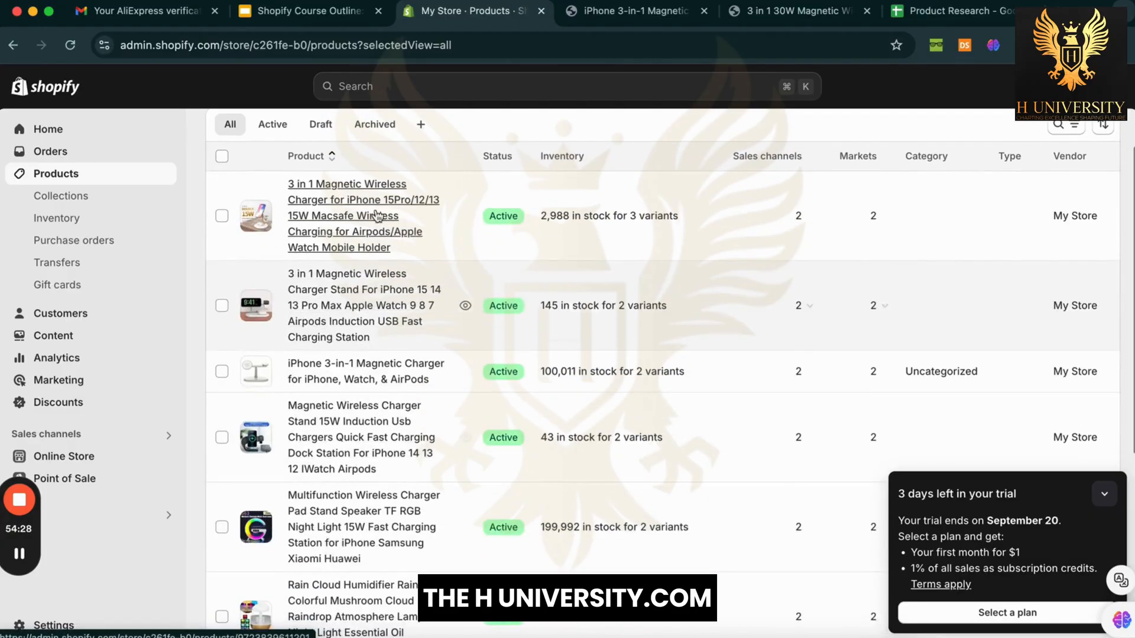
scroll(373, 284, "down", 4)
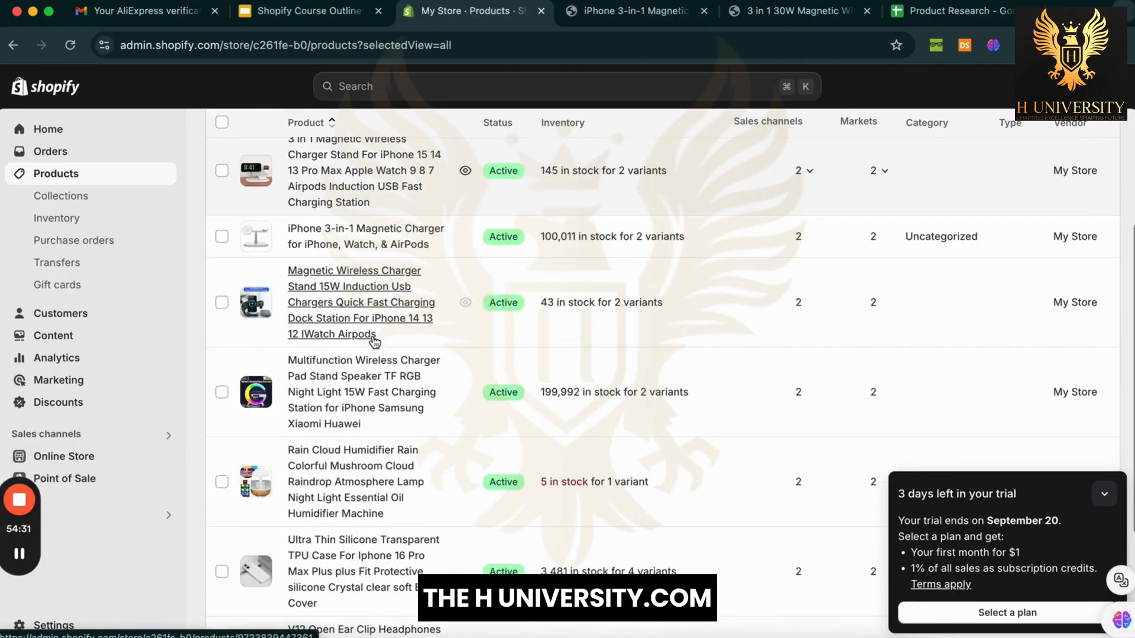